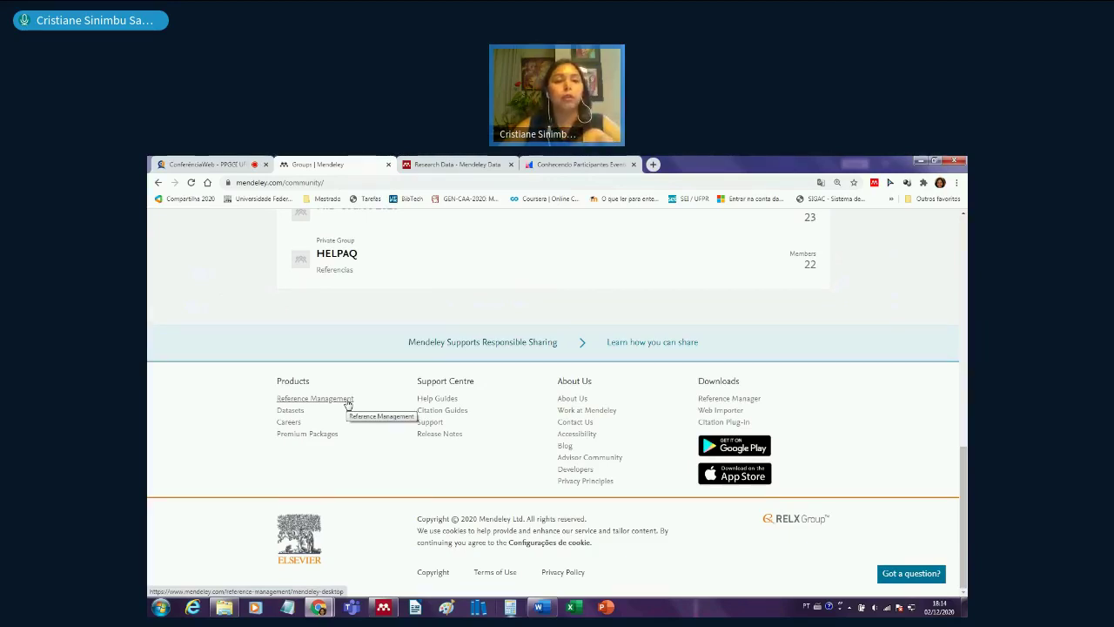
- Browse the Mendeley Desktop product page from the Reference Management footer link
click(346, 402)
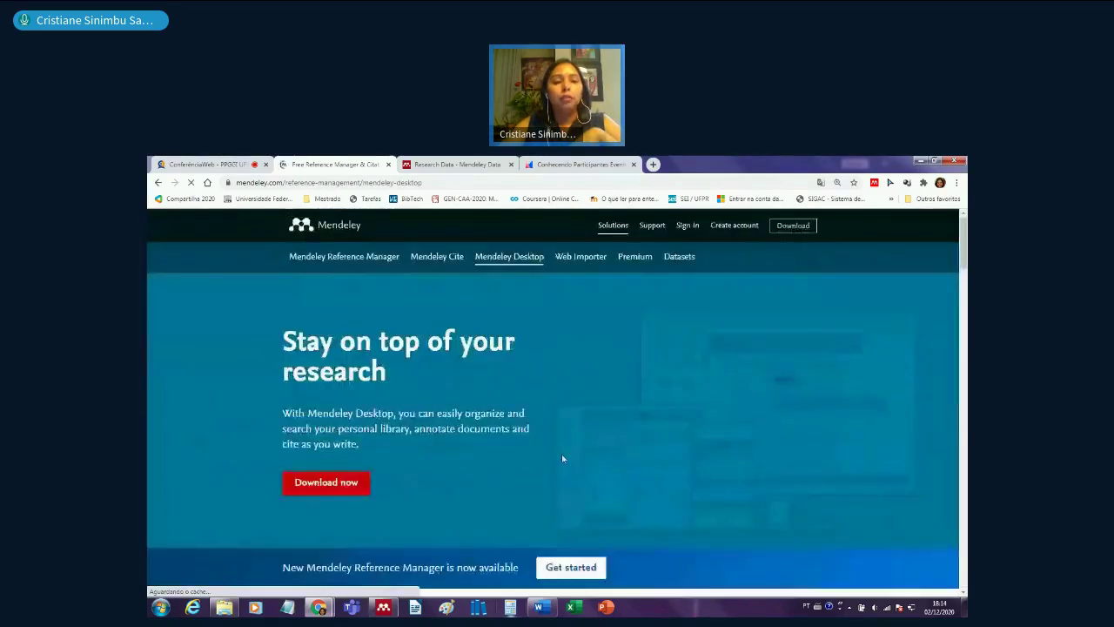
scroll(490, 473, down, 2)
scroll(490, 473, up, 1)
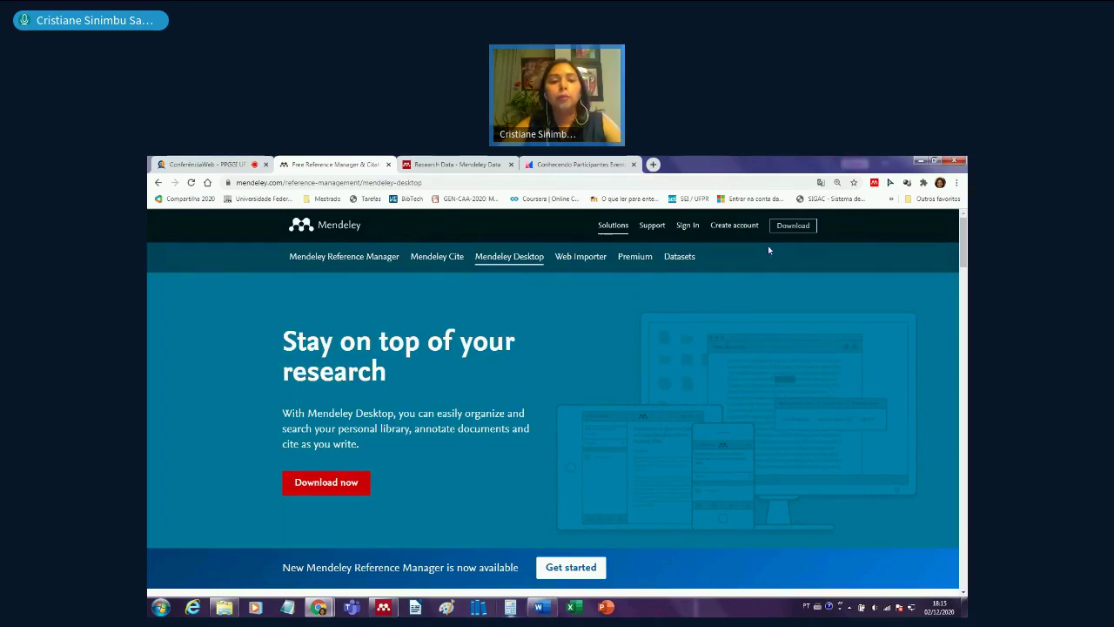
- Go to the Web Importer product page offering the Chrome importer
click(519, 266)
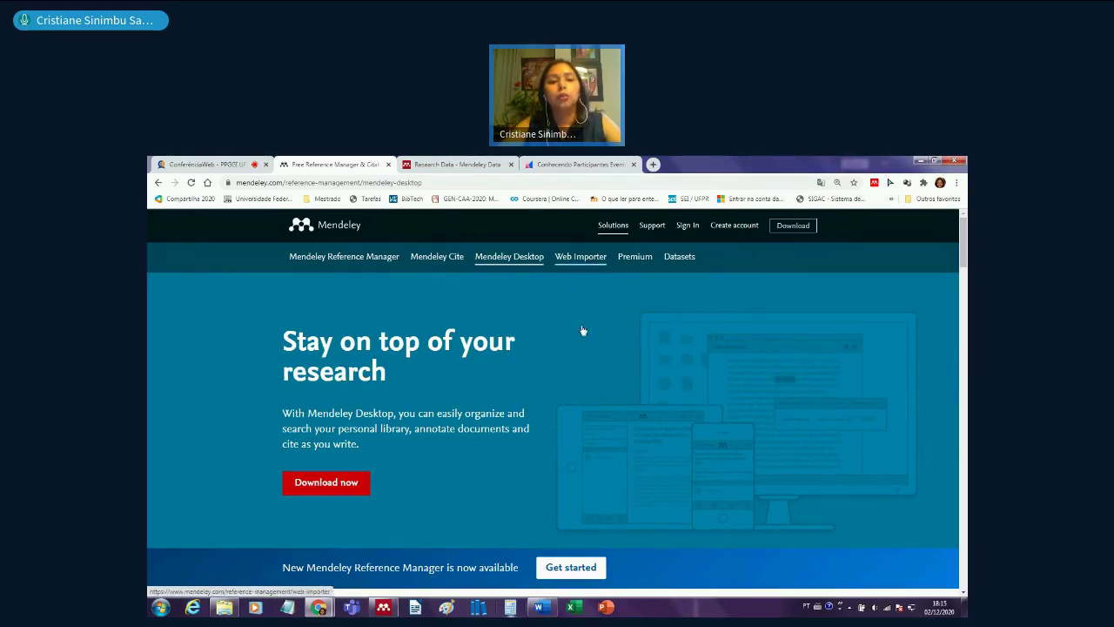
scroll(645, 546, down, 3)
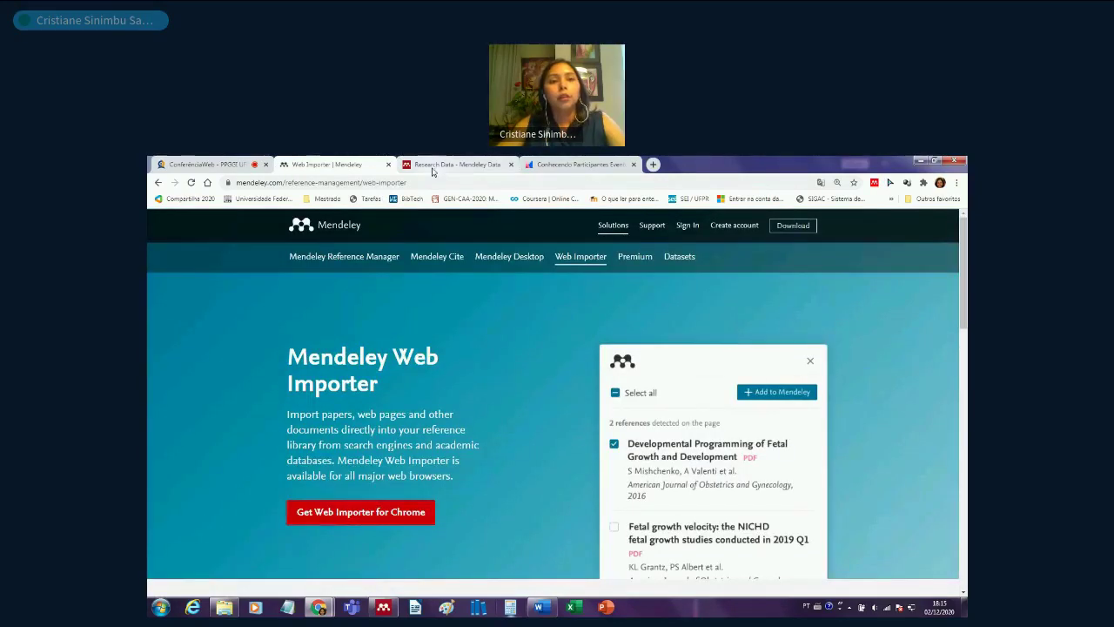
- Glance at Research Data, then open Library to reach the empty All References list
click(452, 164)
click(367, 164)
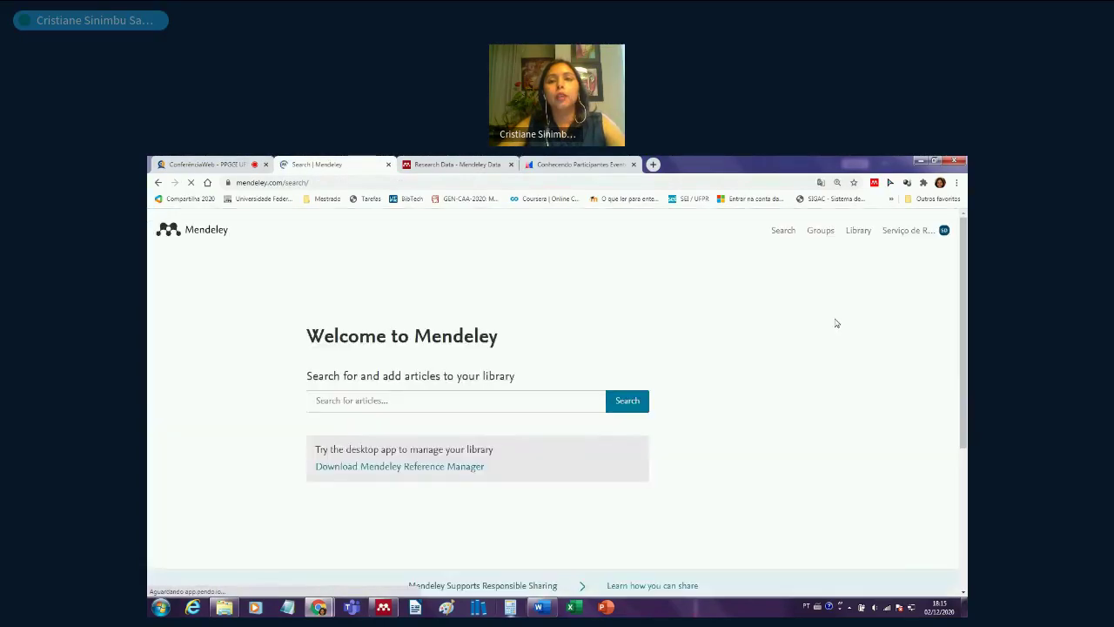
click(859, 232)
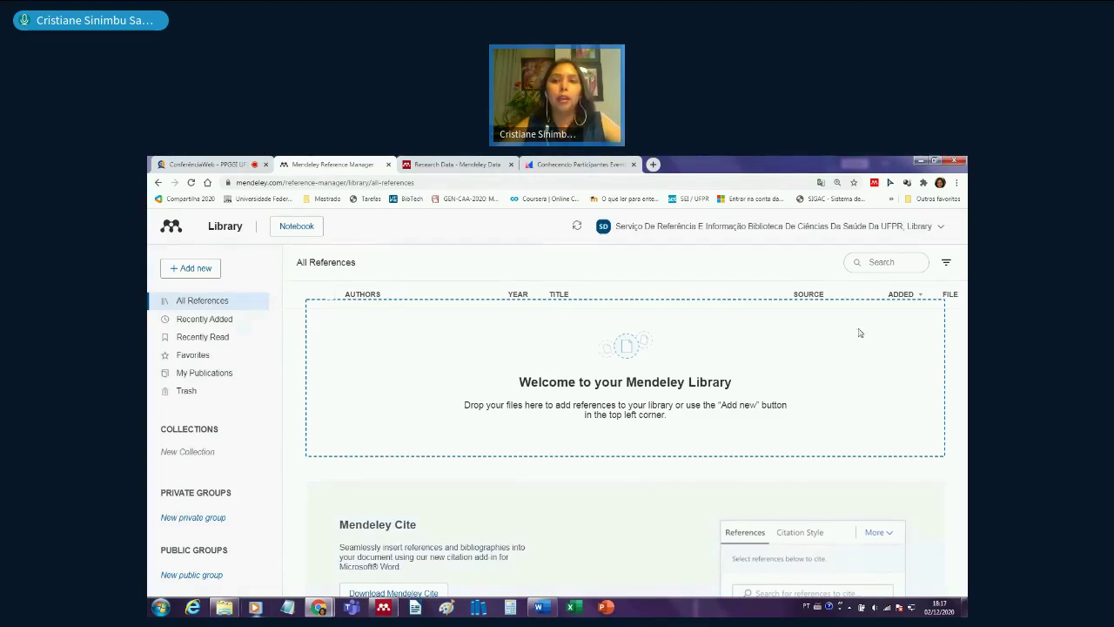
- Review the account dropdown, then launch Mendeley Desktop to its Welcome to Mendeley sign-in
click(938, 228)
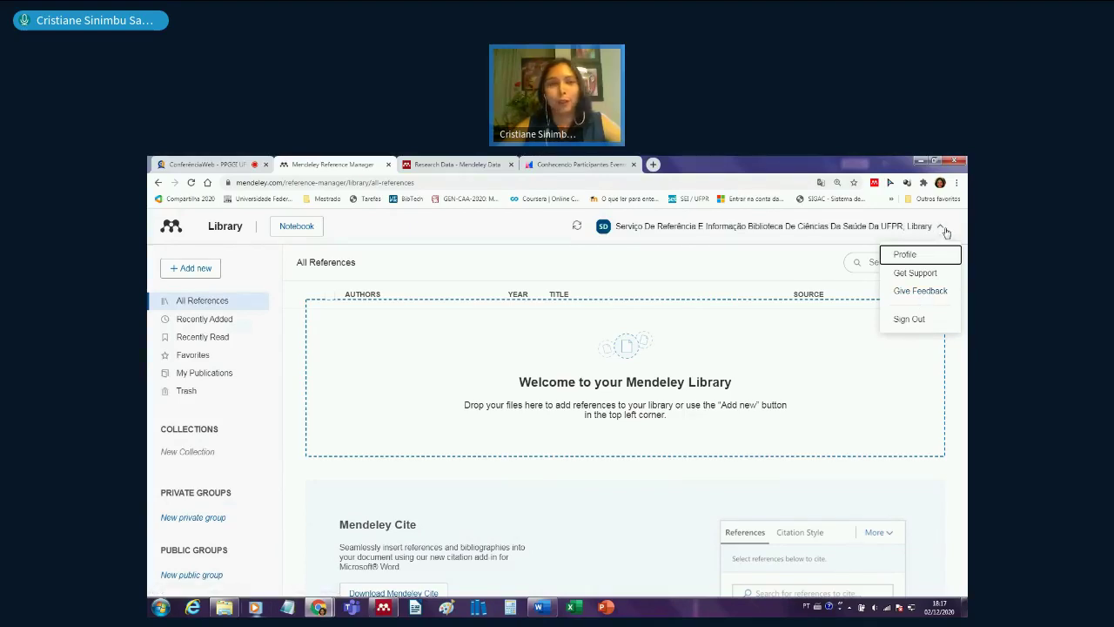
click(610, 259)
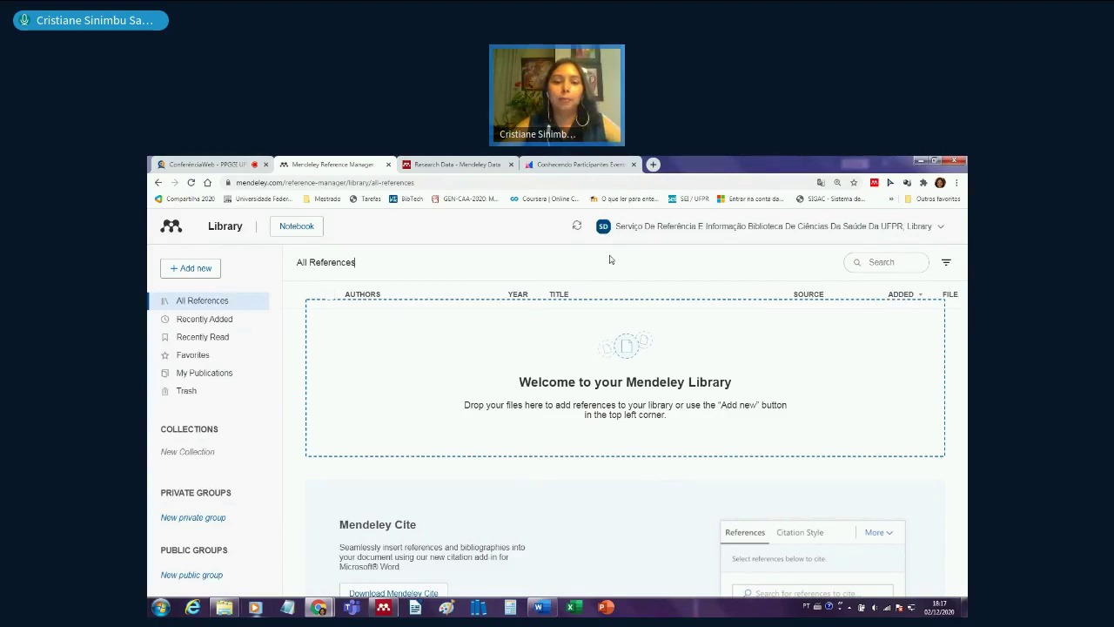
click(384, 609)
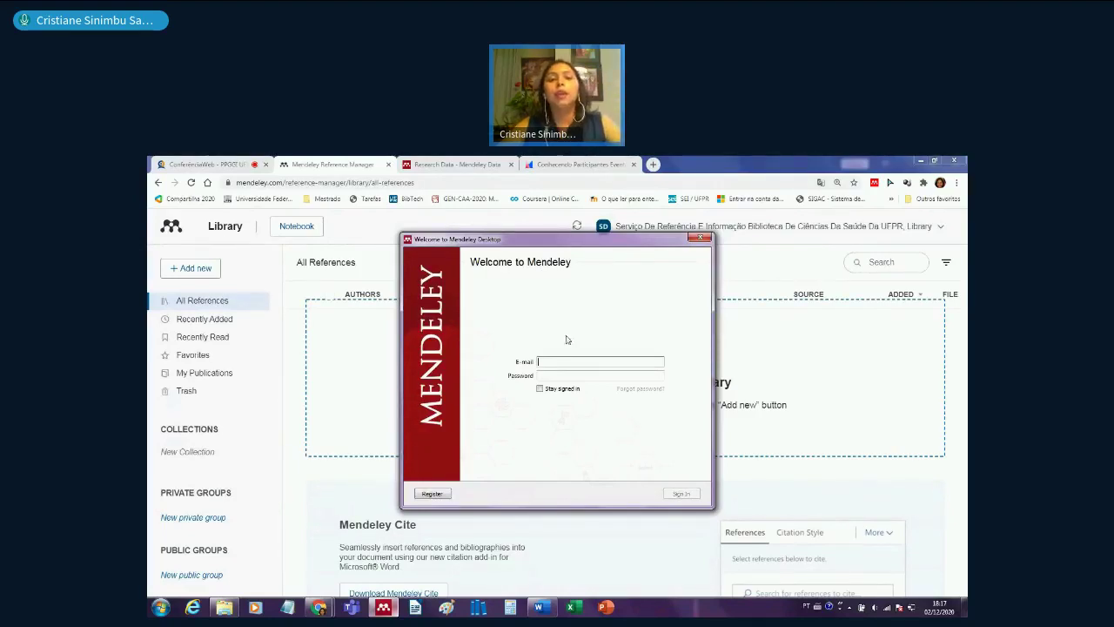
- Sign in with the account e-mail and password, re-entering the password after the first attempt fails
click(564, 361)
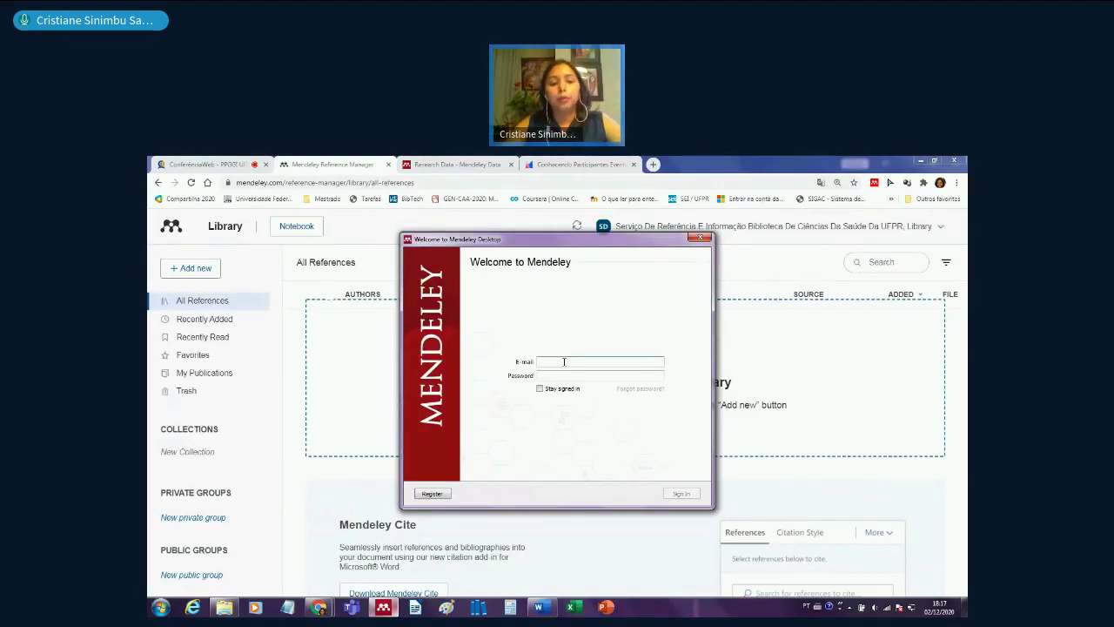
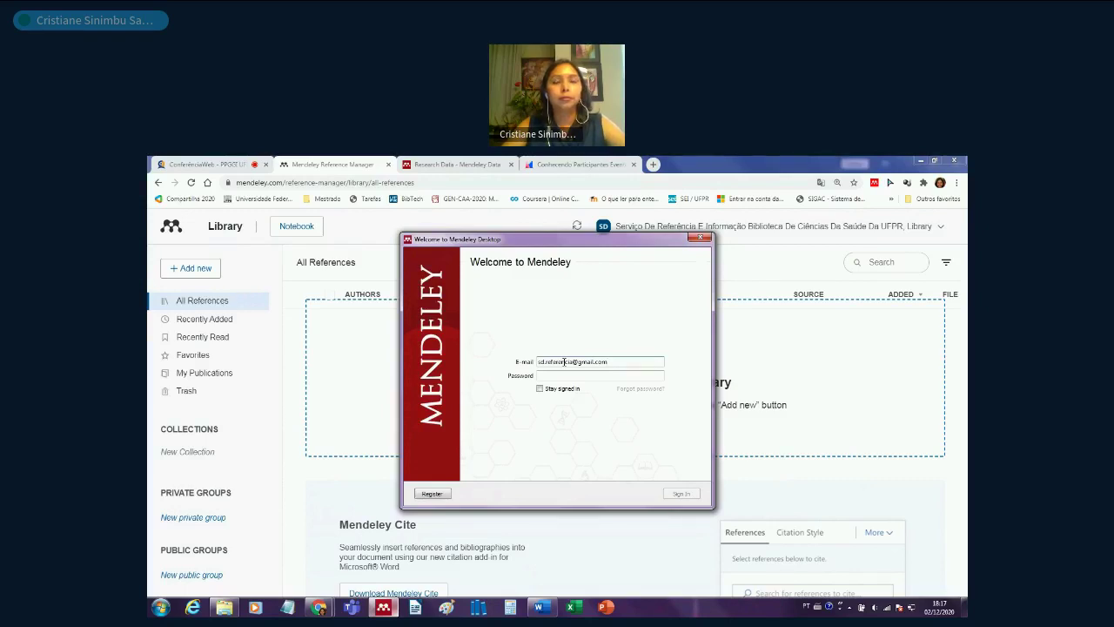
key(Tab)
text(*)
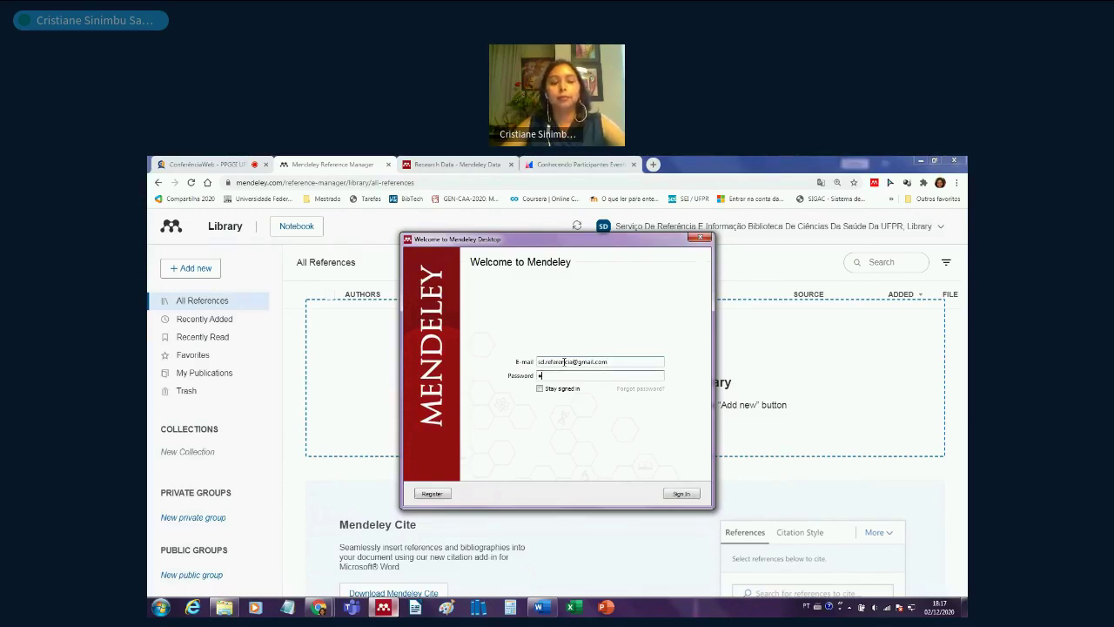
text(*********)
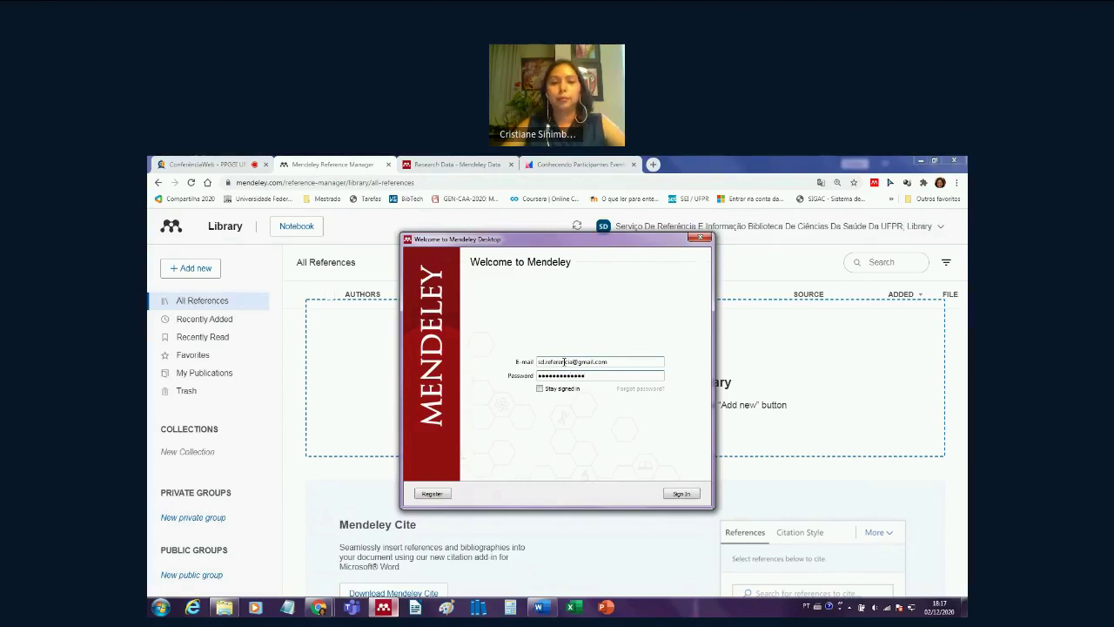
key(Return)
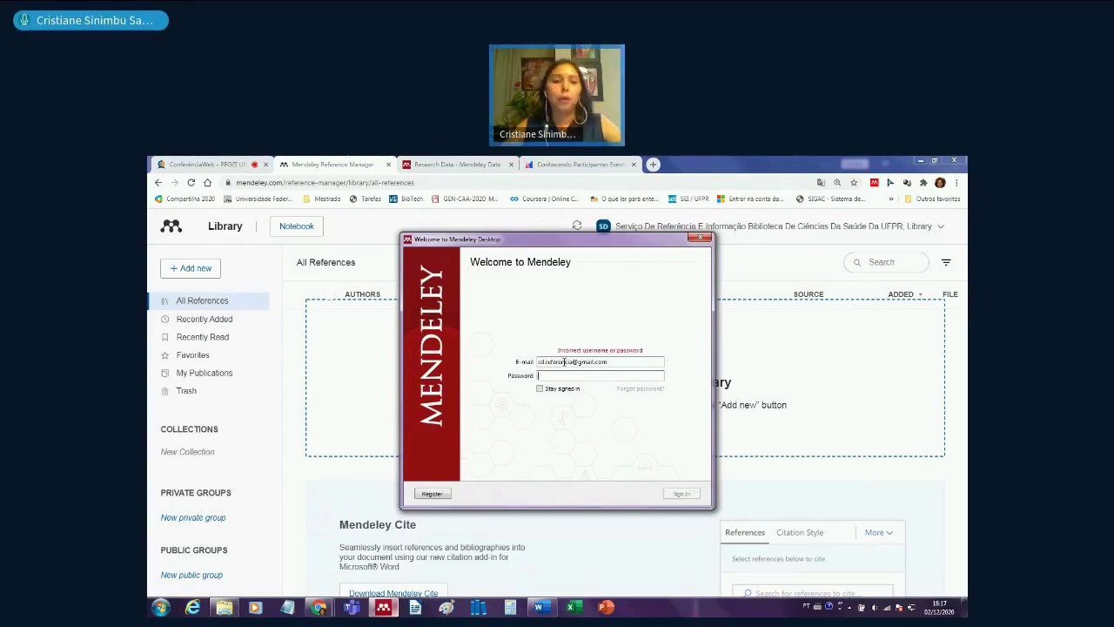
text(*)
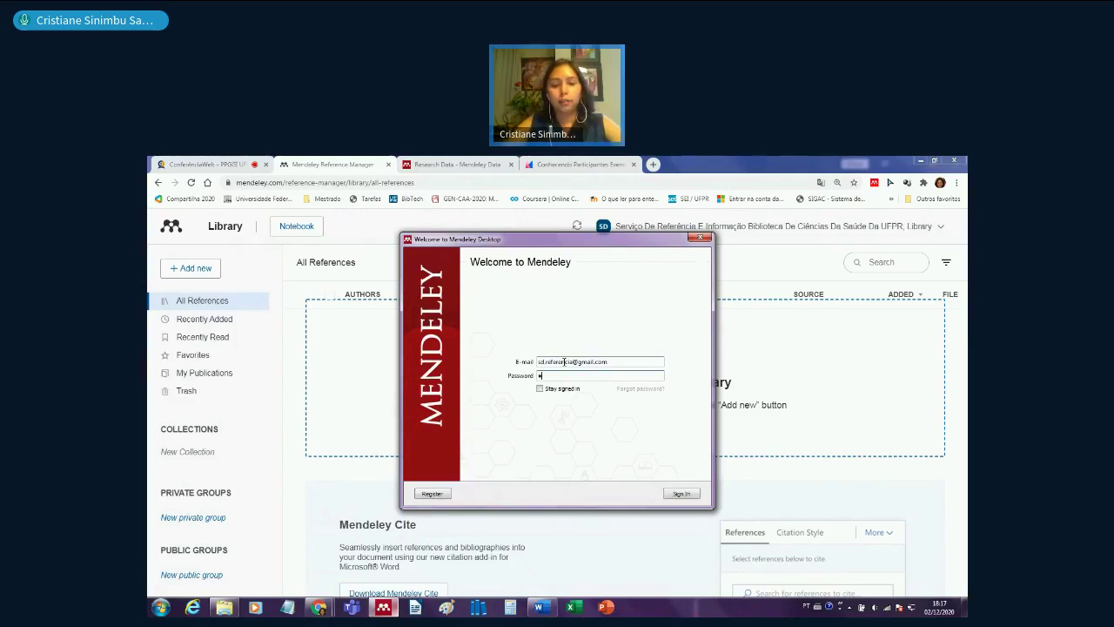
text(*****)
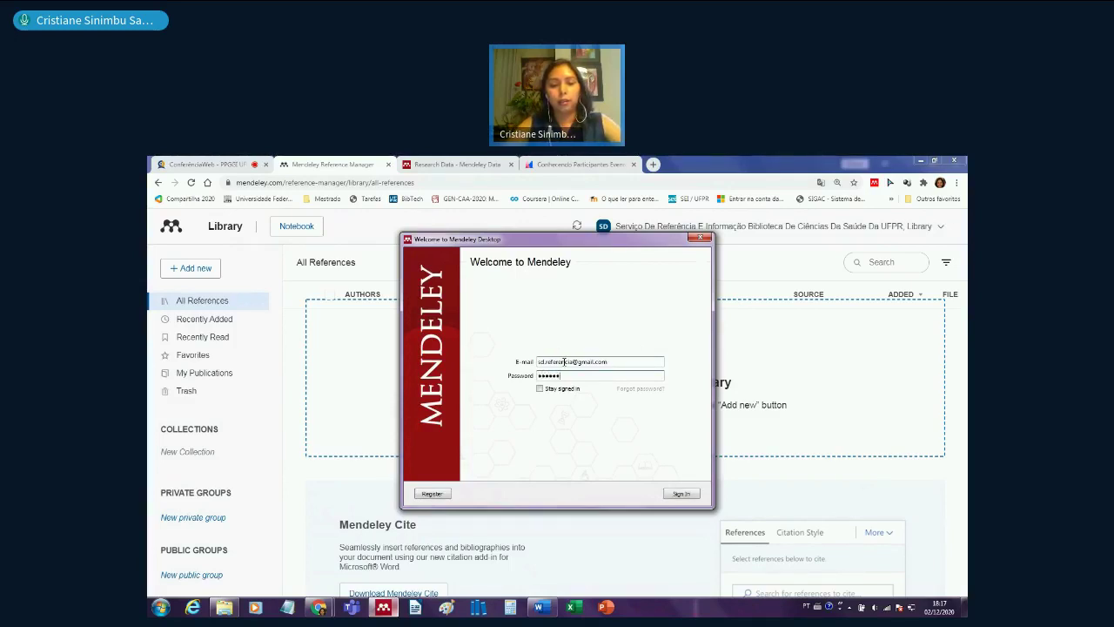
key(Return)
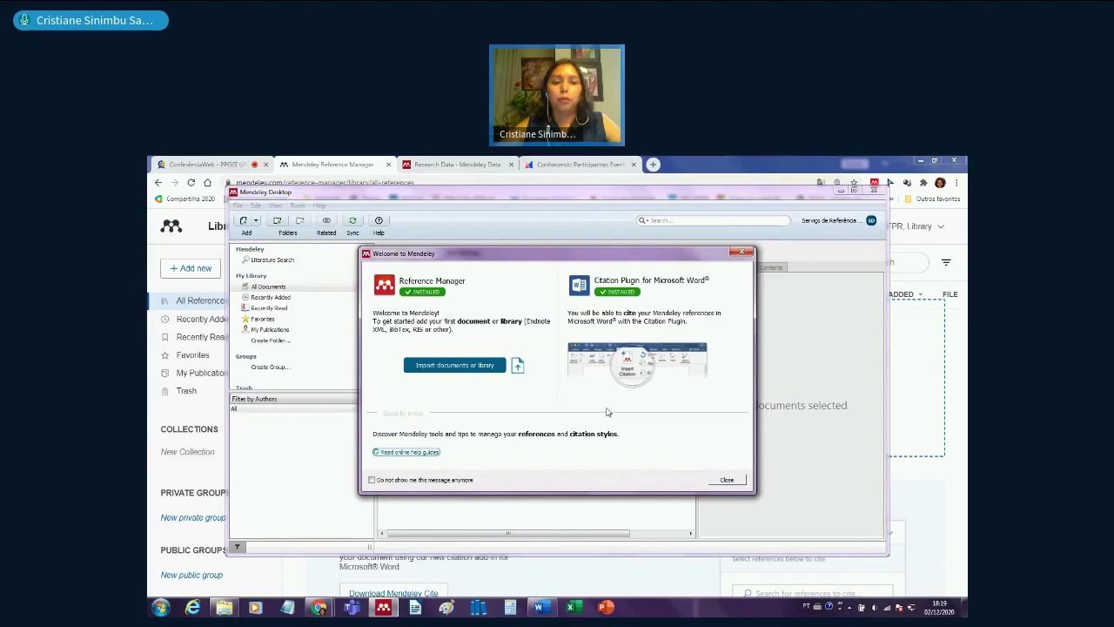
- Close the welcome dialog, maximize the window, and step through and close the getting-started tips
click(740, 485)
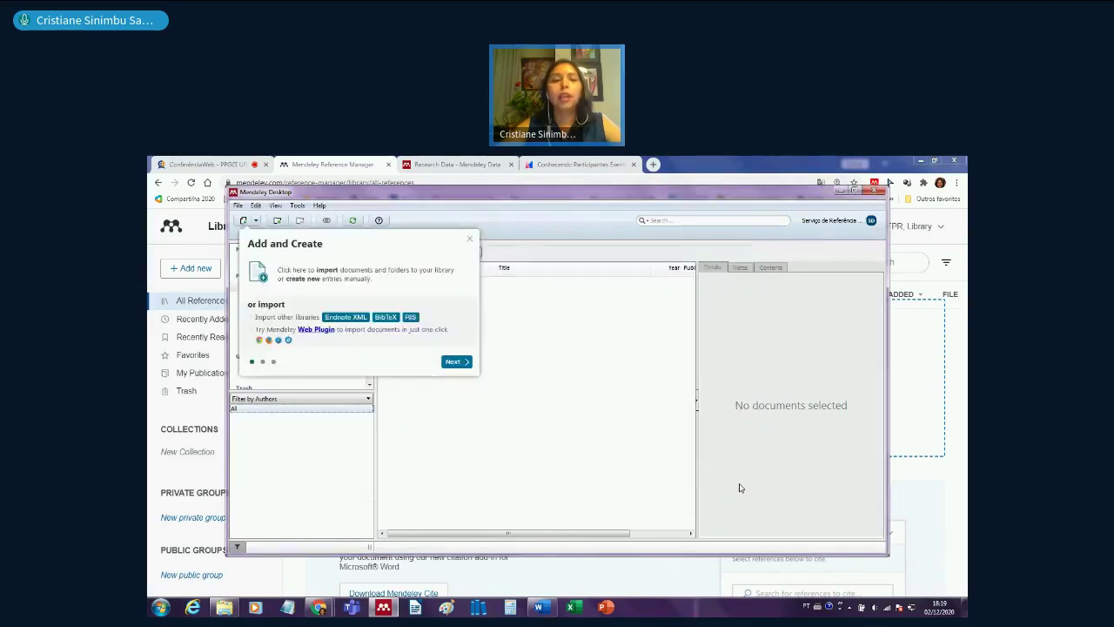
click(855, 191)
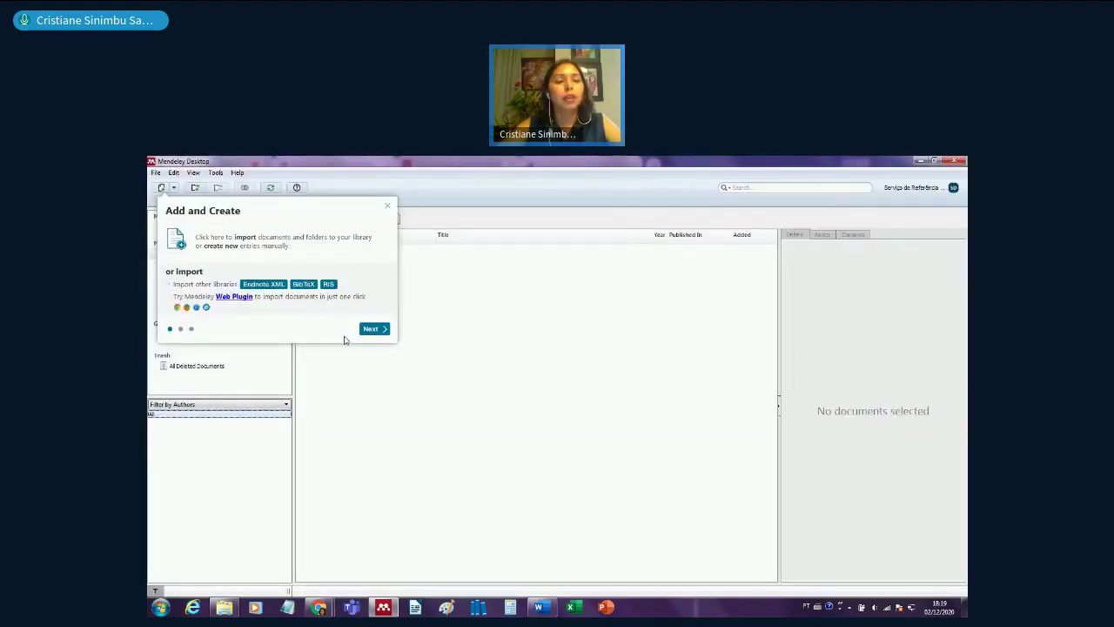
click(369, 329)
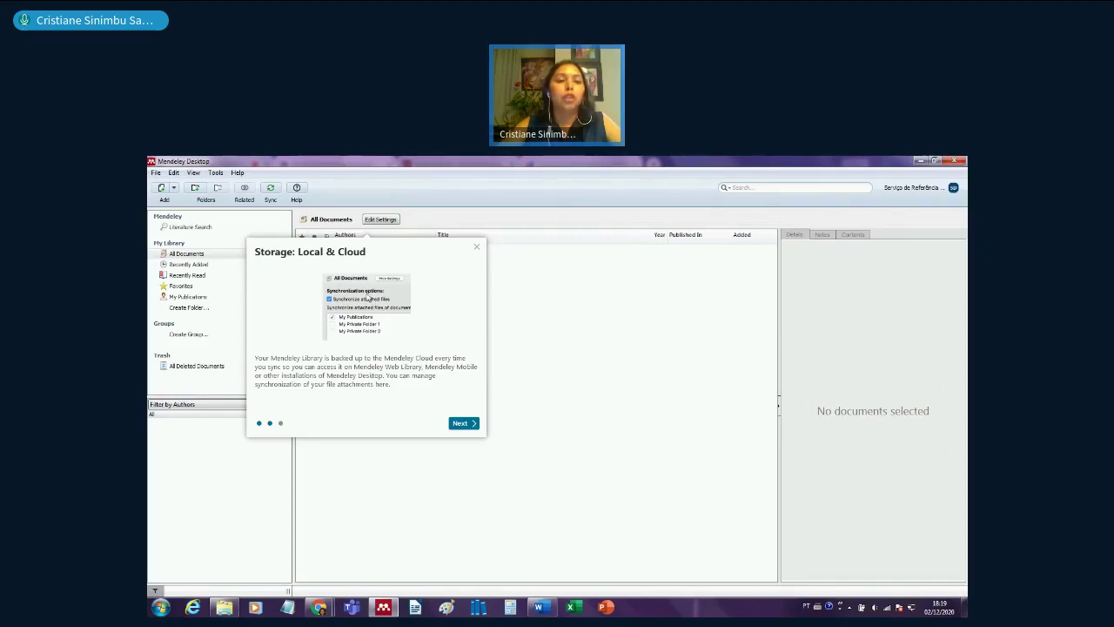
click(466, 424)
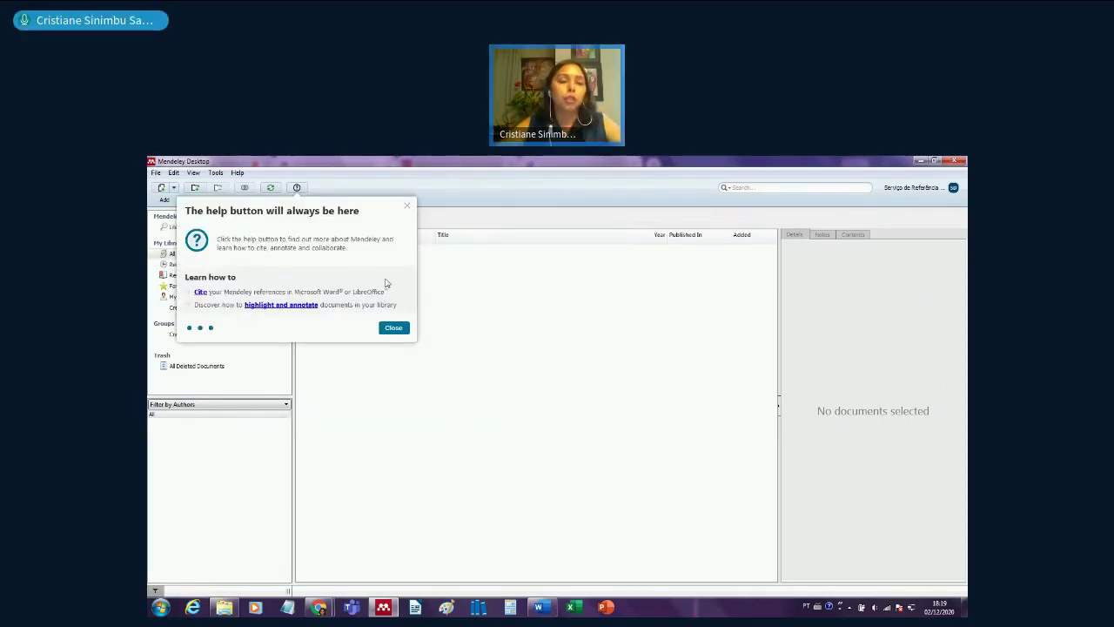
click(394, 328)
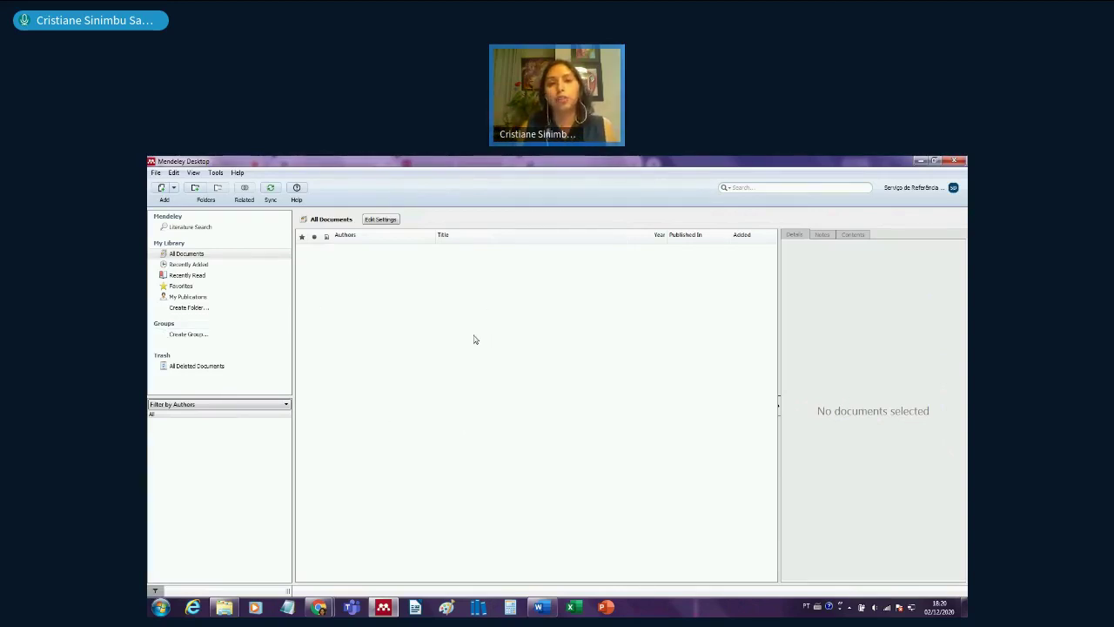
click(207, 258)
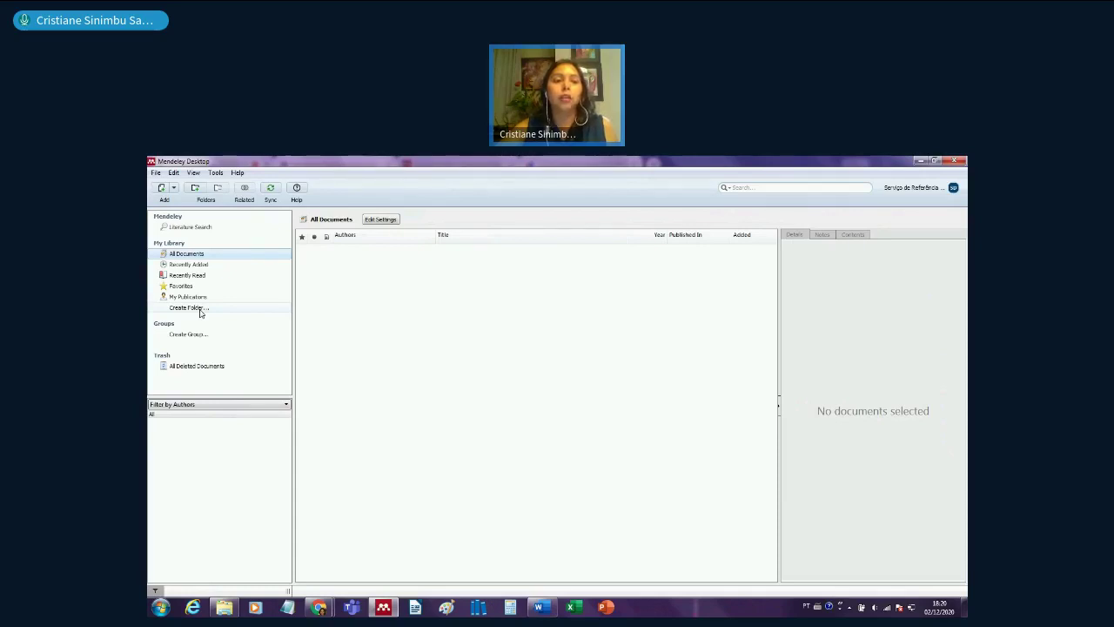
click(201, 310)
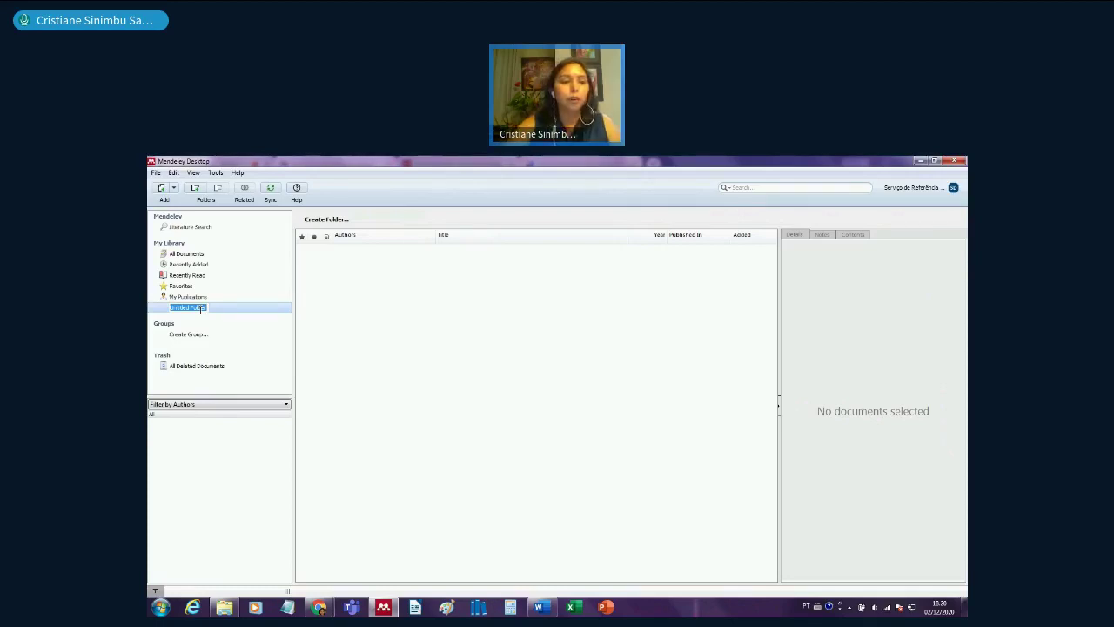
key(Escape)
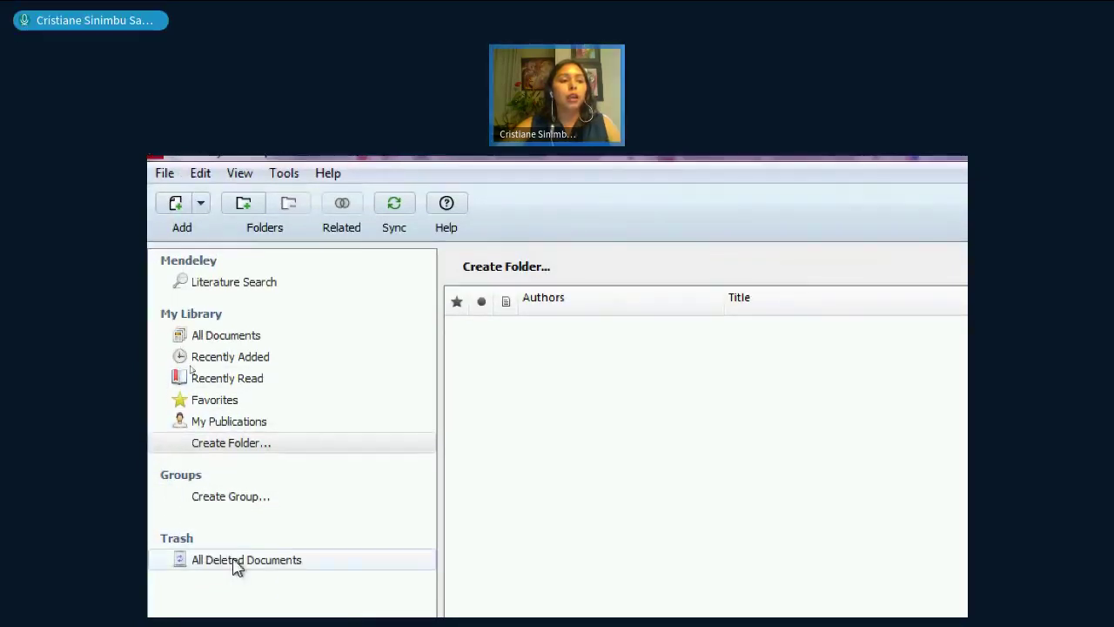
- Select Create Folder... under My Library in the left pane
click(265, 446)
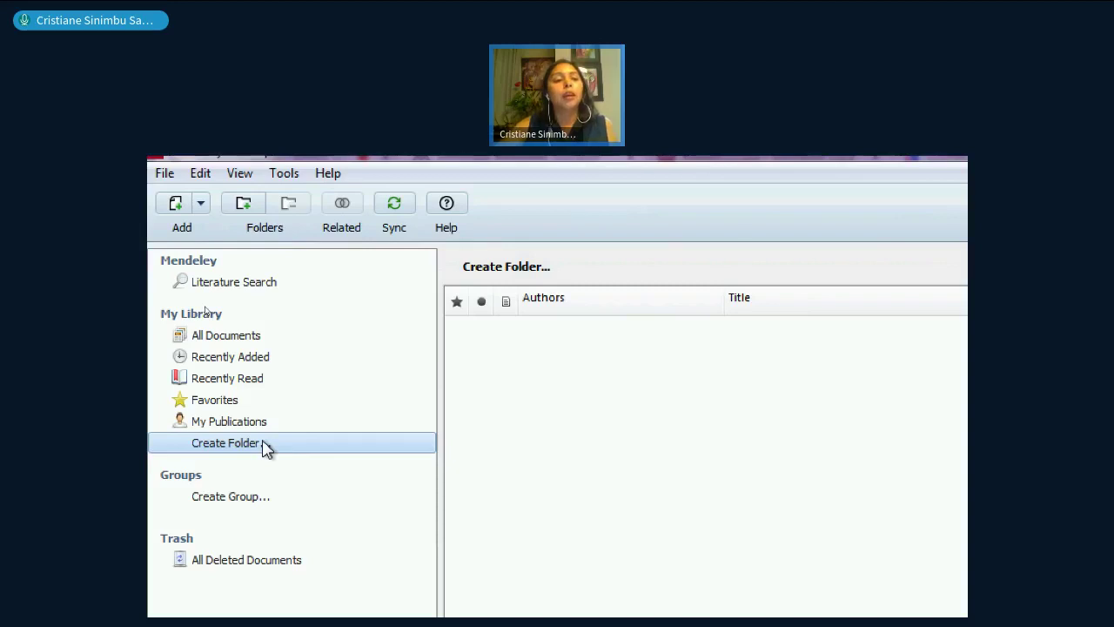
- Create a library folder named 'Dissertação'
click(265, 445)
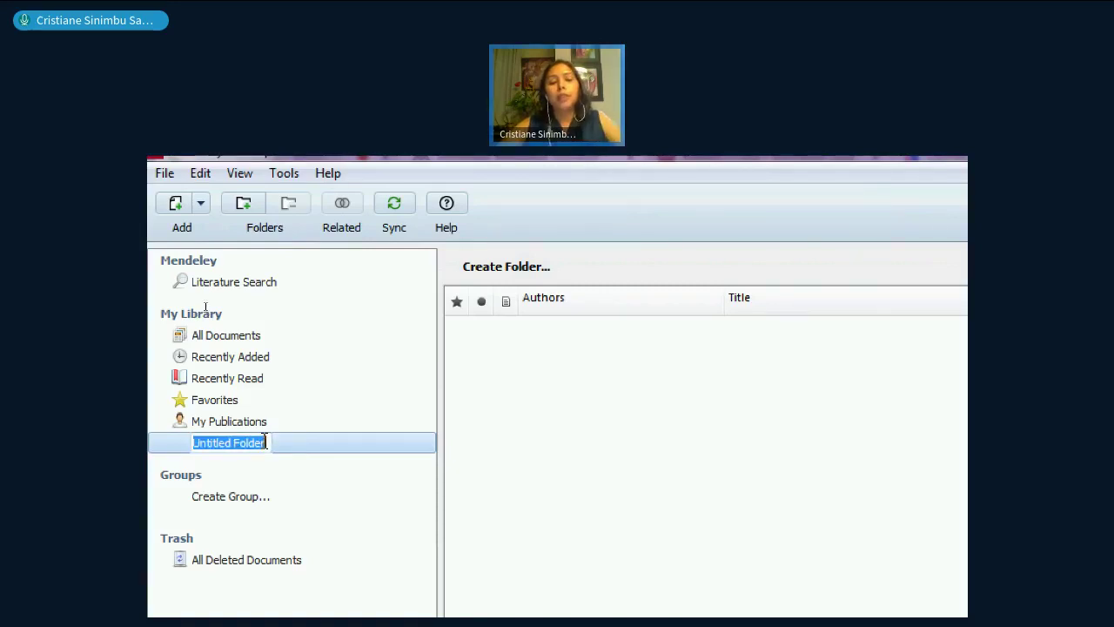
text(Dissertação)
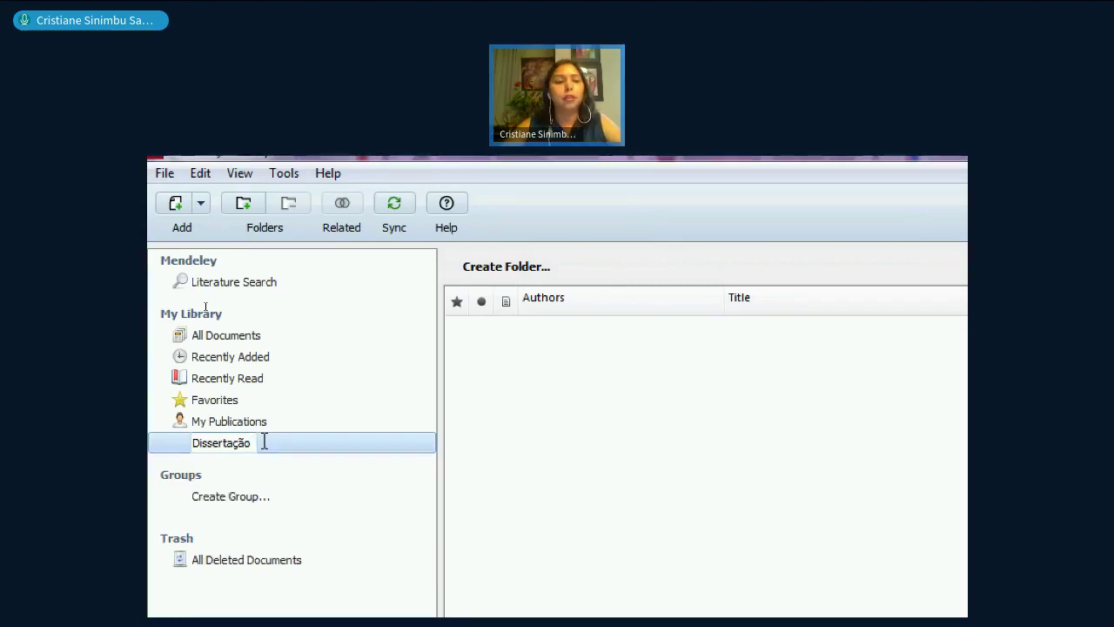
key(Return)
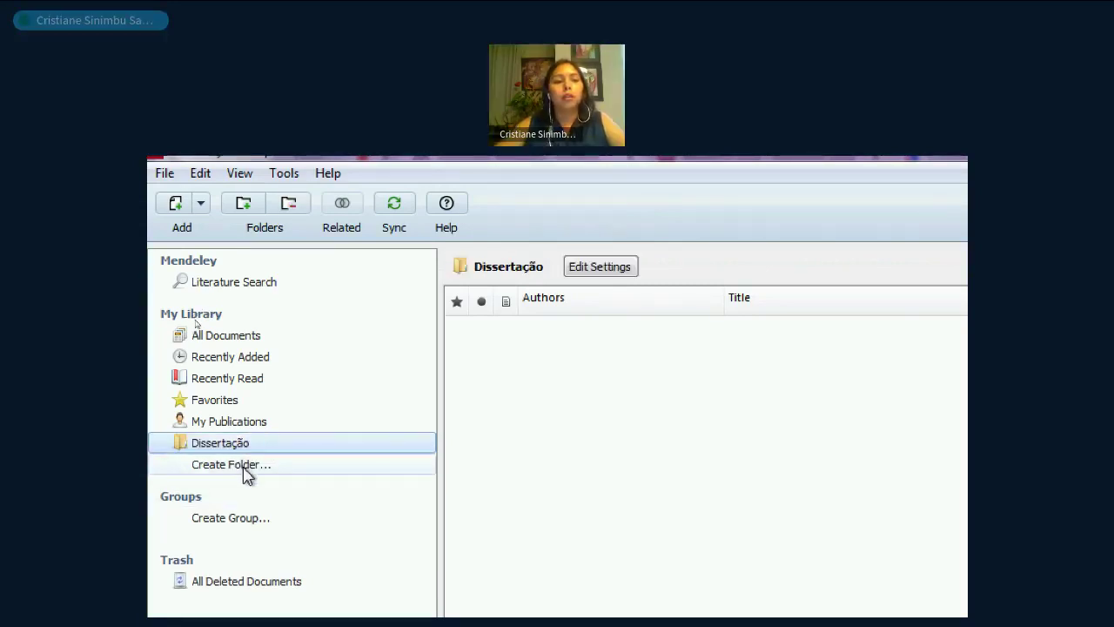
- Add a second folder 'Artigo da Disciplina x', then open Dissertação
click(244, 466)
text(Artigos)
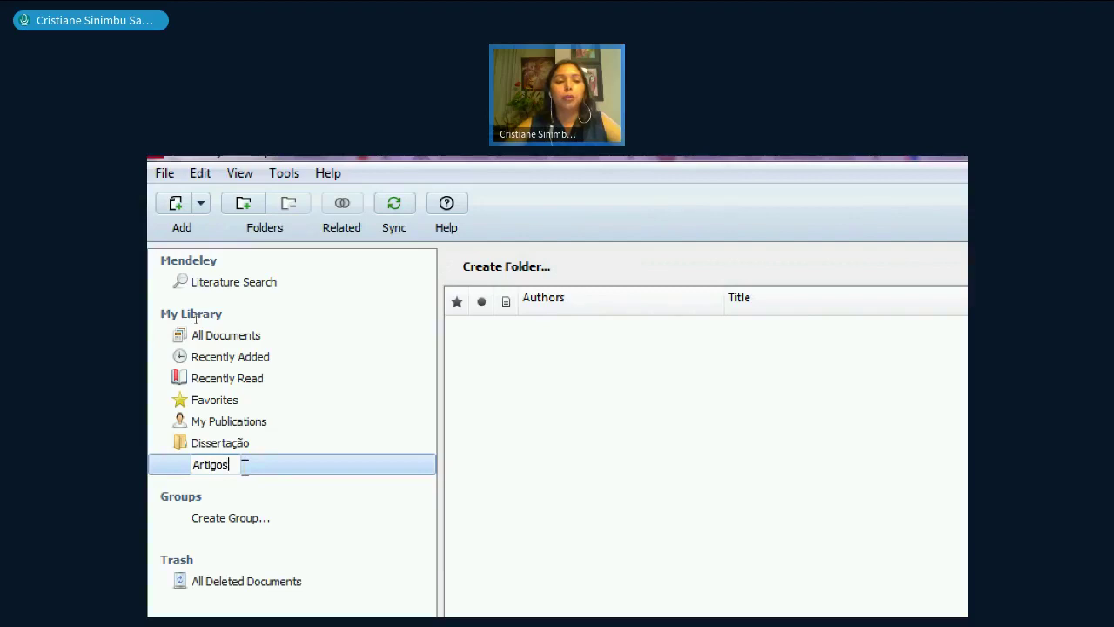
key(BackSpace)
text(da Dis)
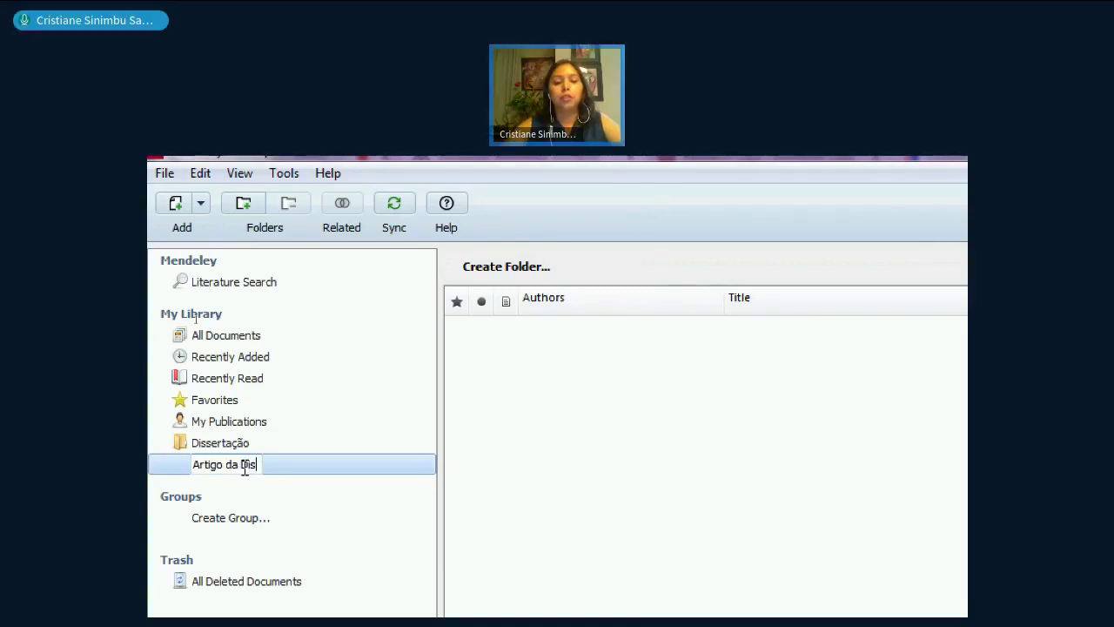
text(ciplina x)
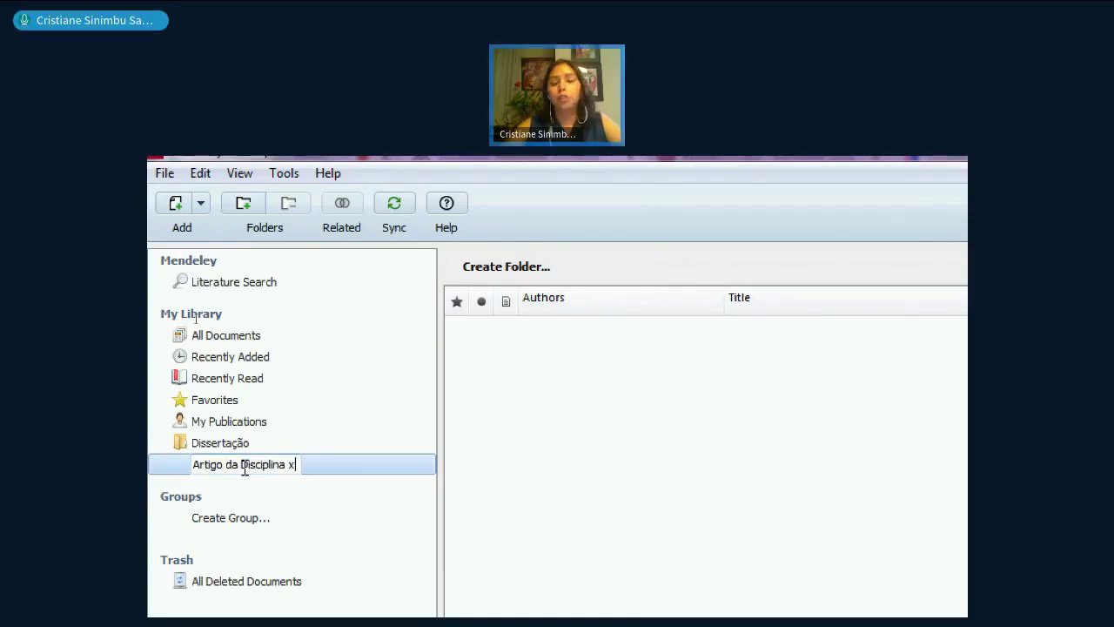
key(Return)
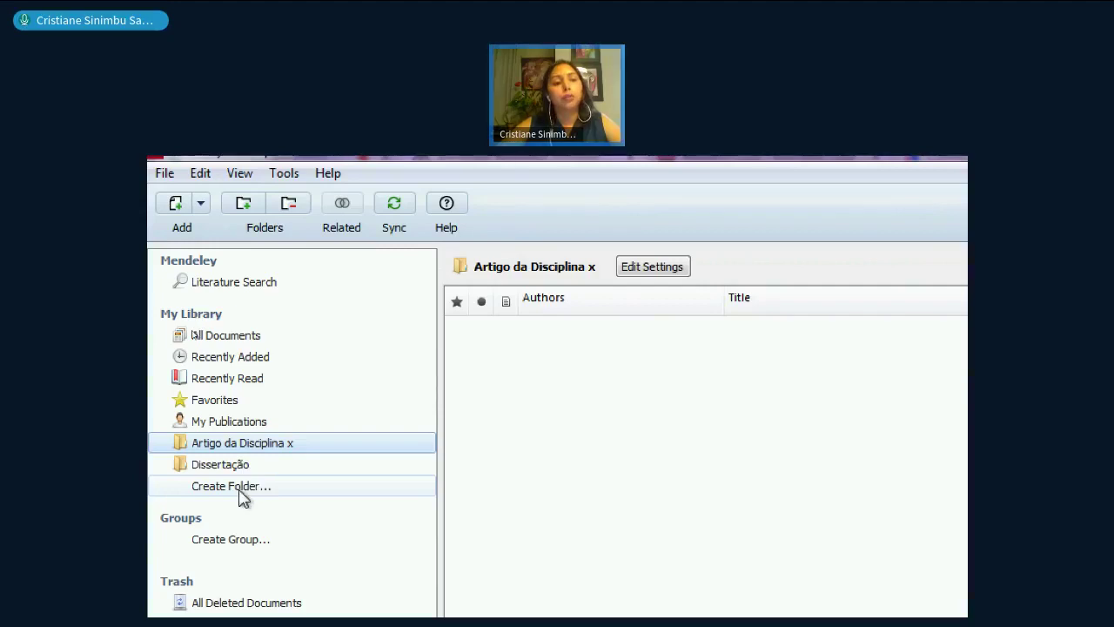
click(228, 465)
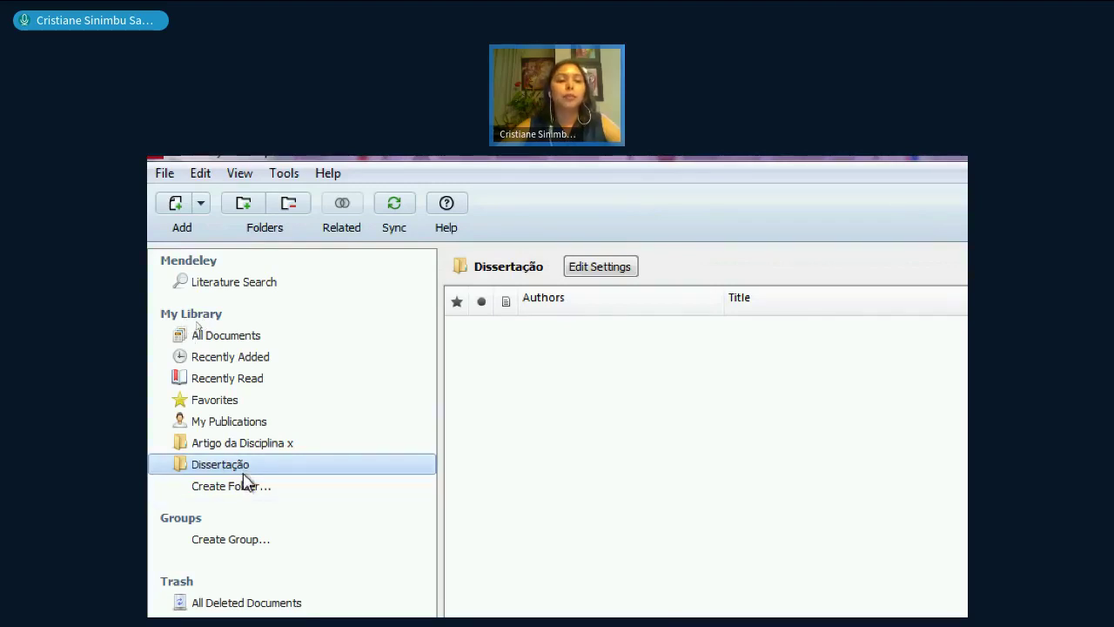
- Add an 'Introdução' subfolder inside Dissertação
right_click(252, 475)
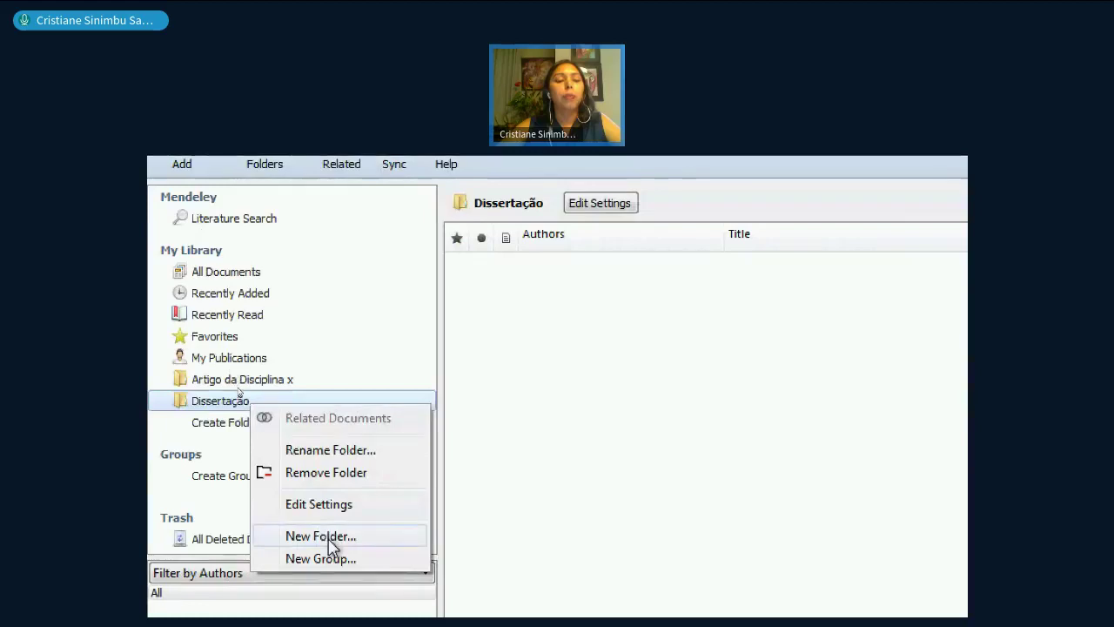
click(329, 536)
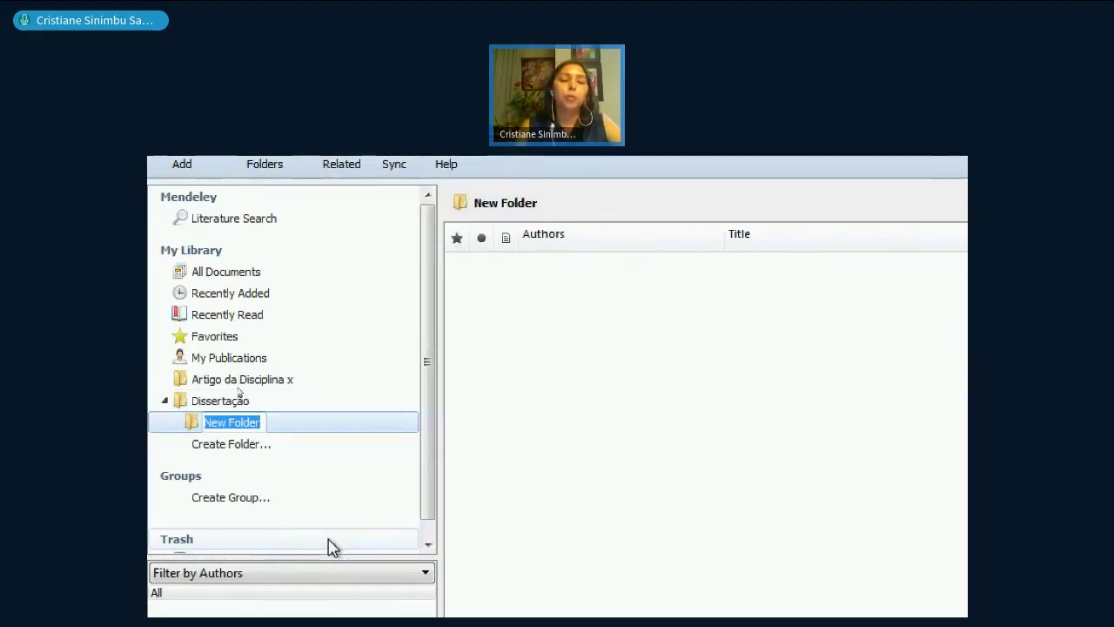
text(Intro)
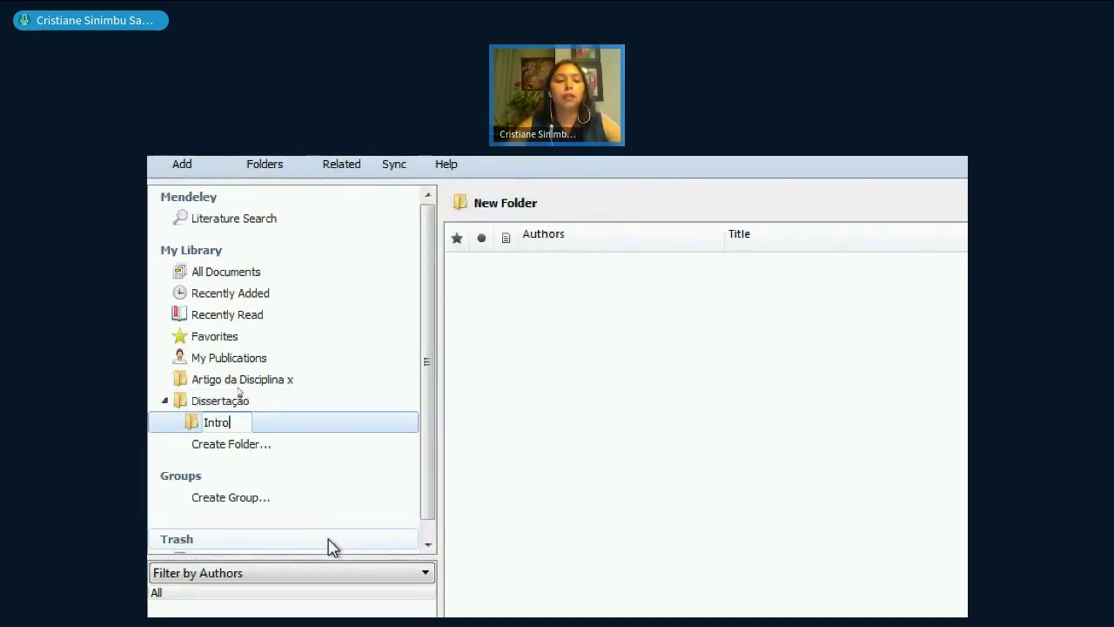
text(dução)
key(Return)
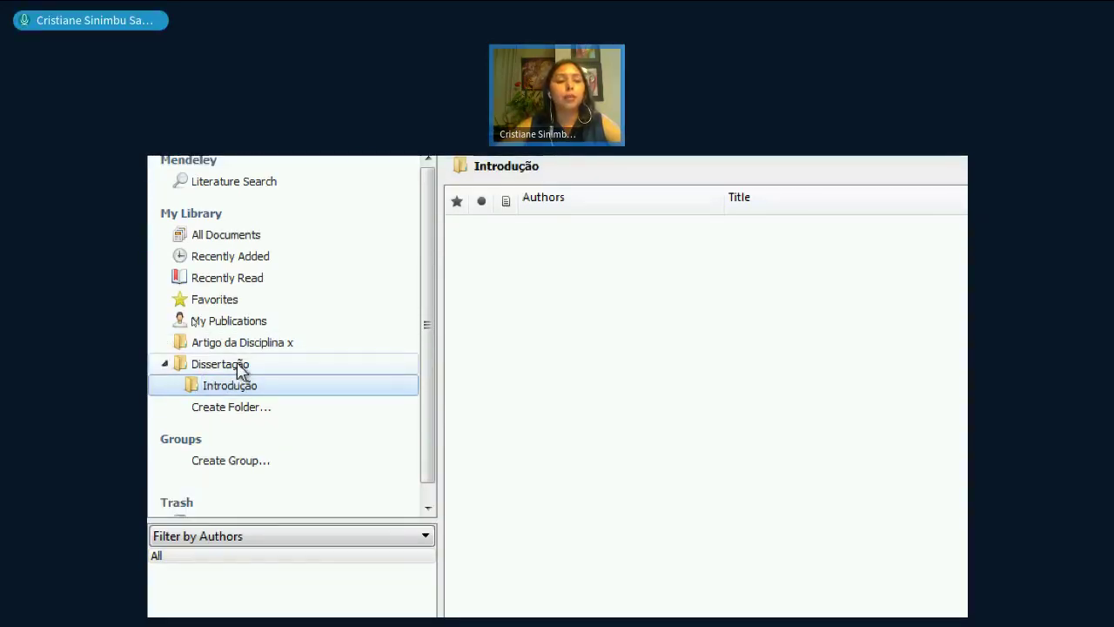
- Add 'Desenvolvimento' and 'Conclusão' subfolders inside Dissertação
right_click(239, 365)
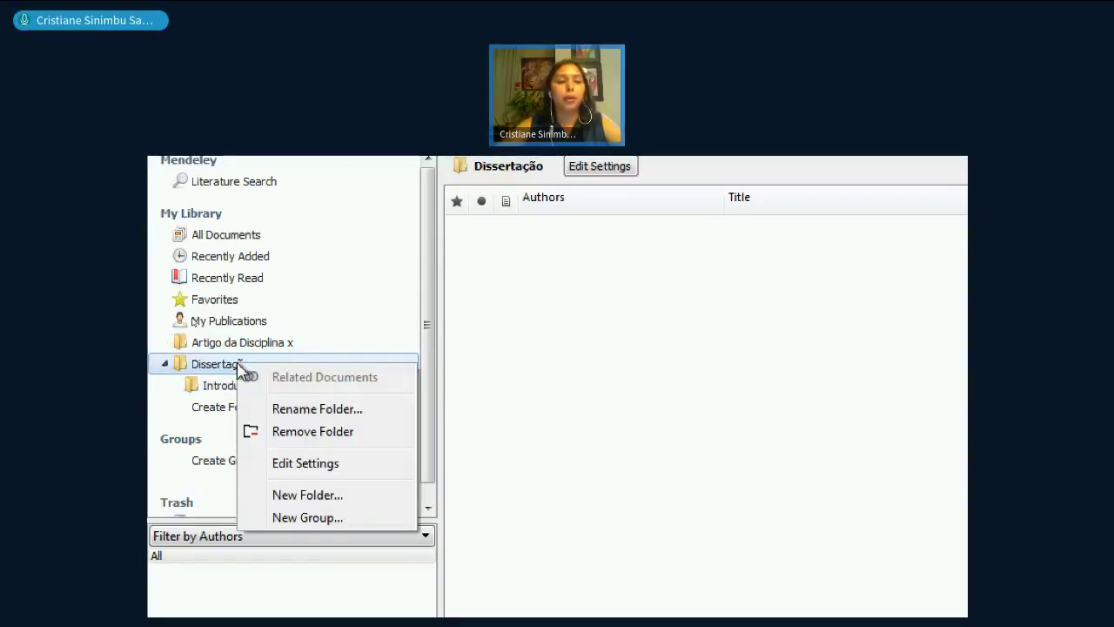
click(307, 494)
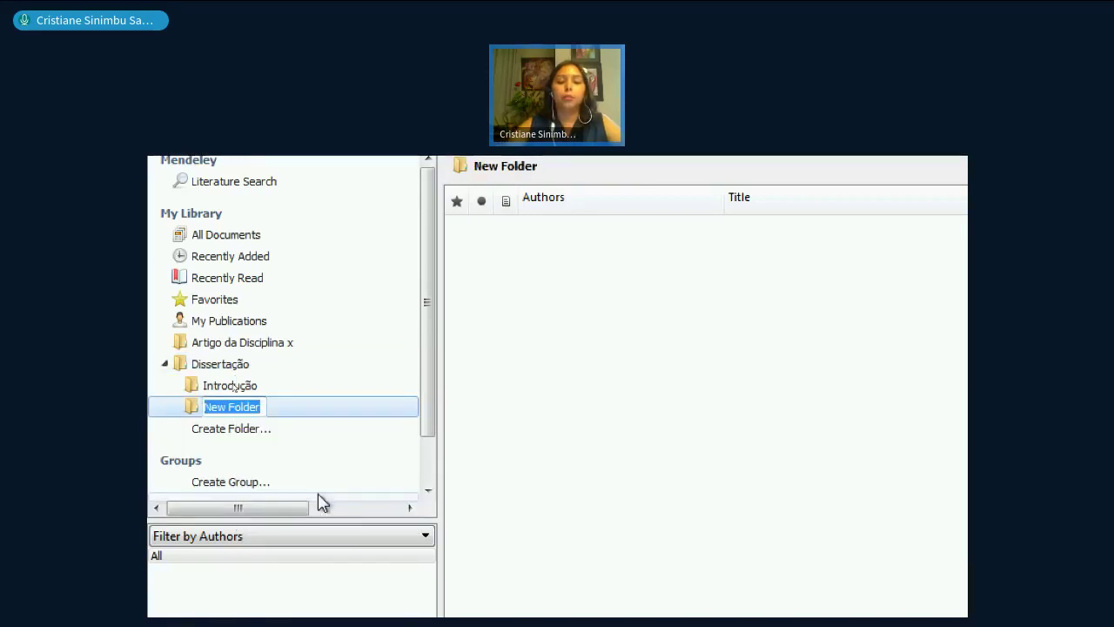
text(Desenvol)
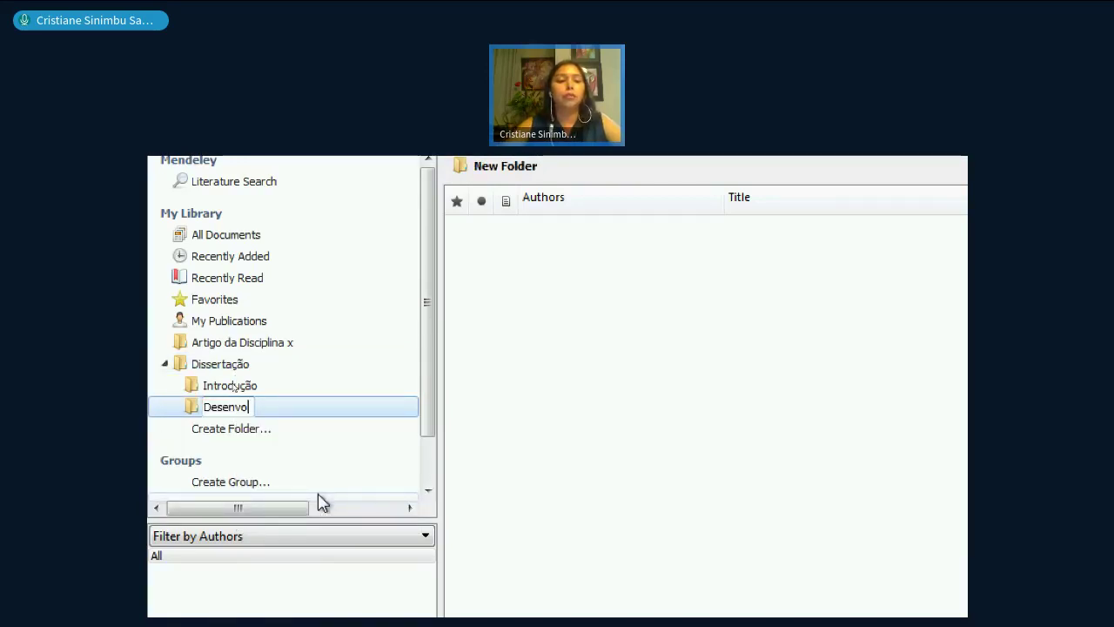
text(vimento)
key(Return)
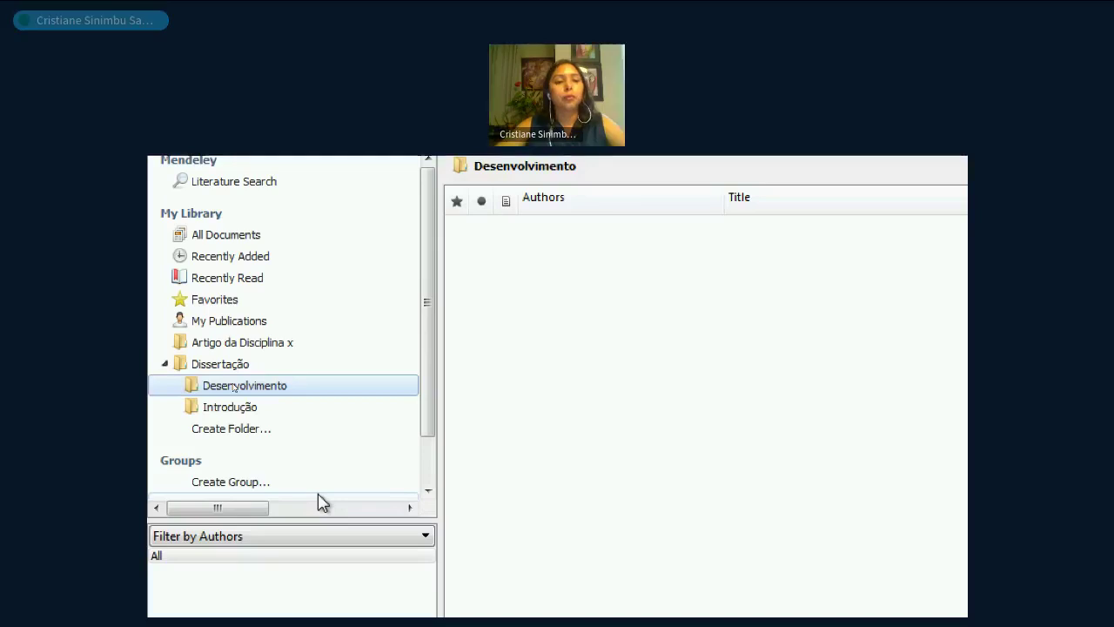
right_click(221, 365)
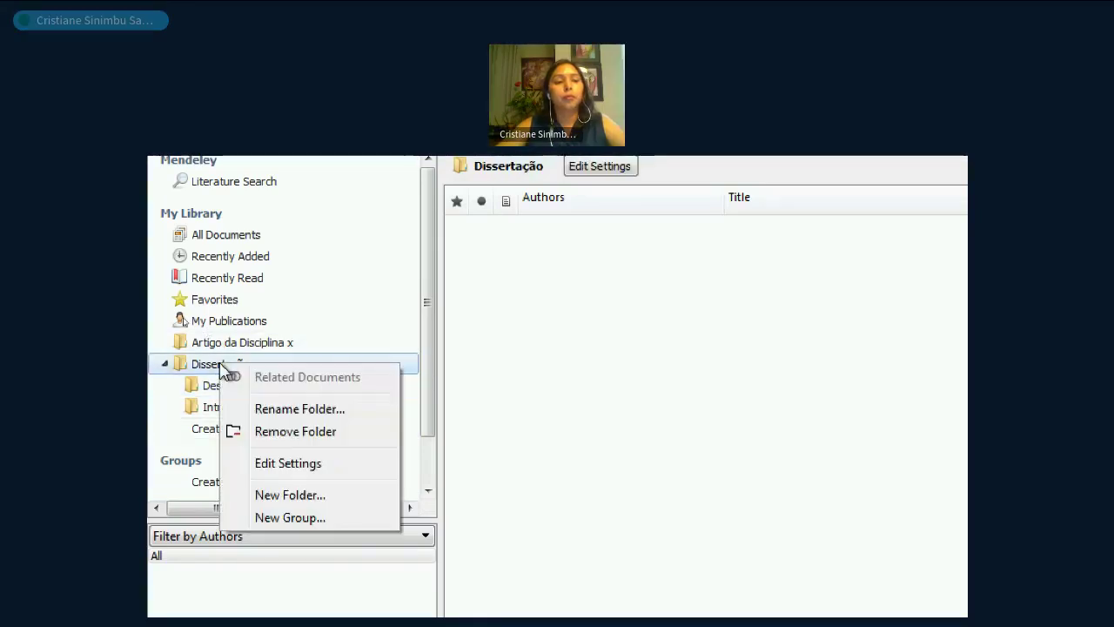
click(290, 495)
text(Conc)
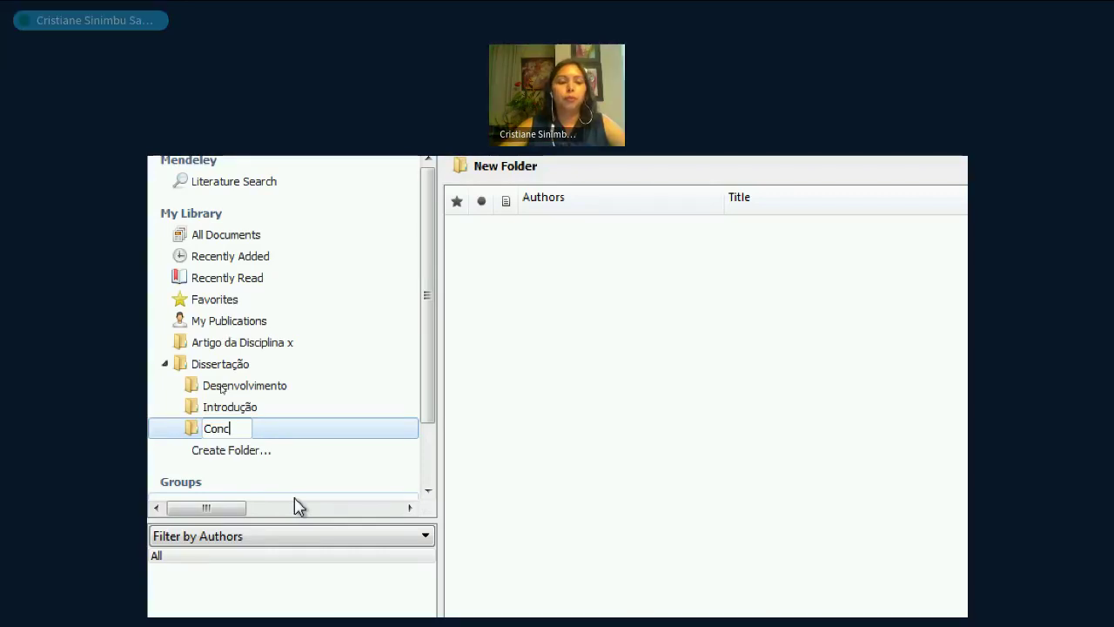
text(lusão)
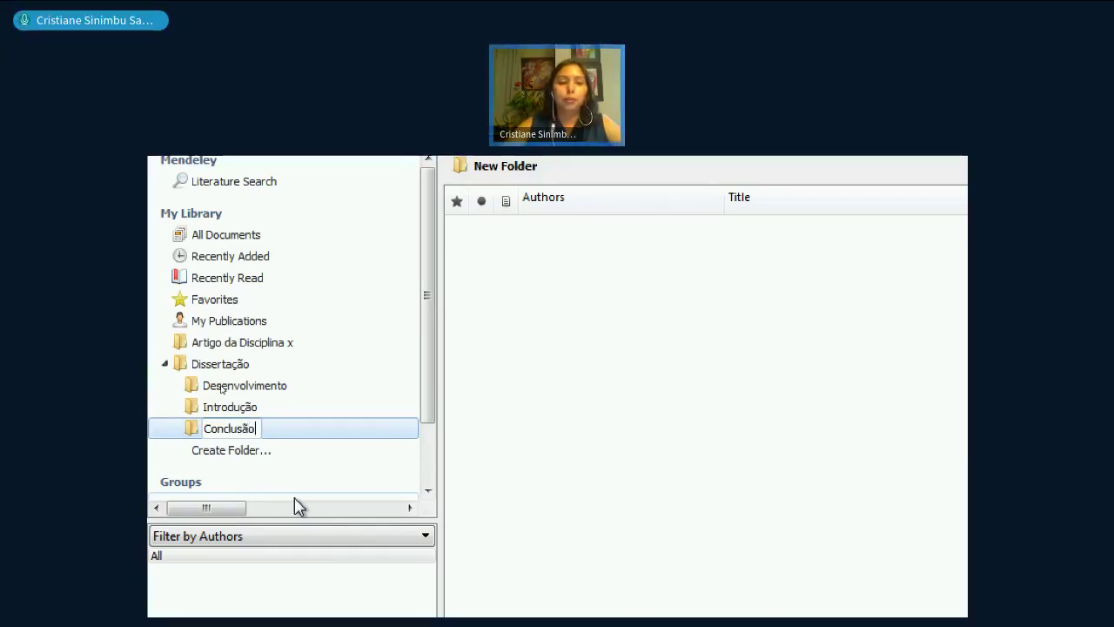
key(Return)
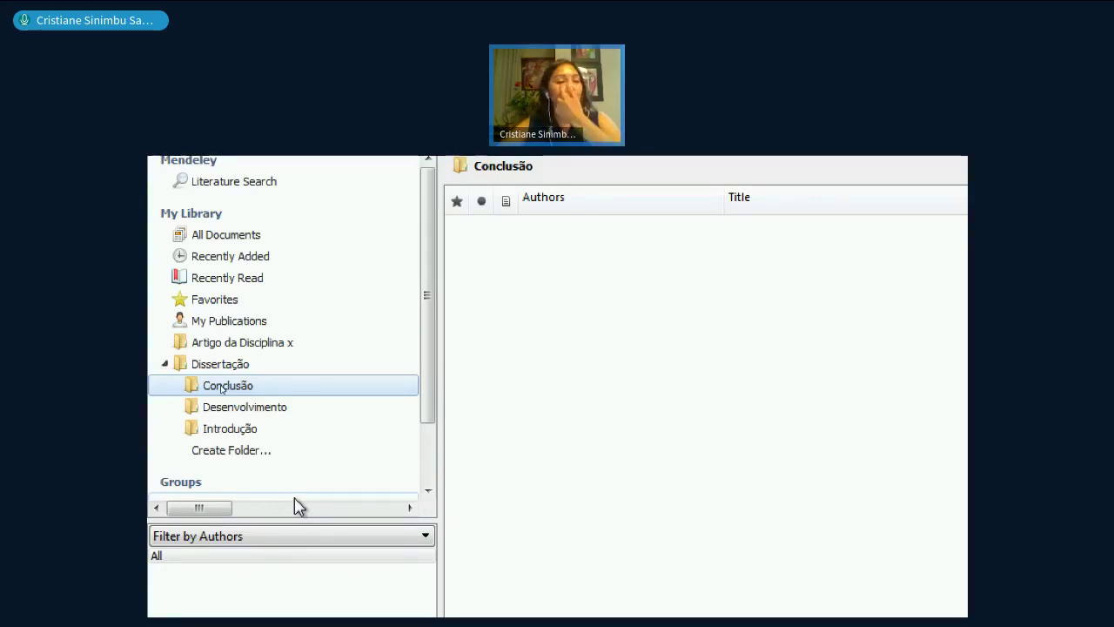
- Use Create Folder... to add a top-level folder named 'Revisão Sistemática'
click(232, 455)
text(R)
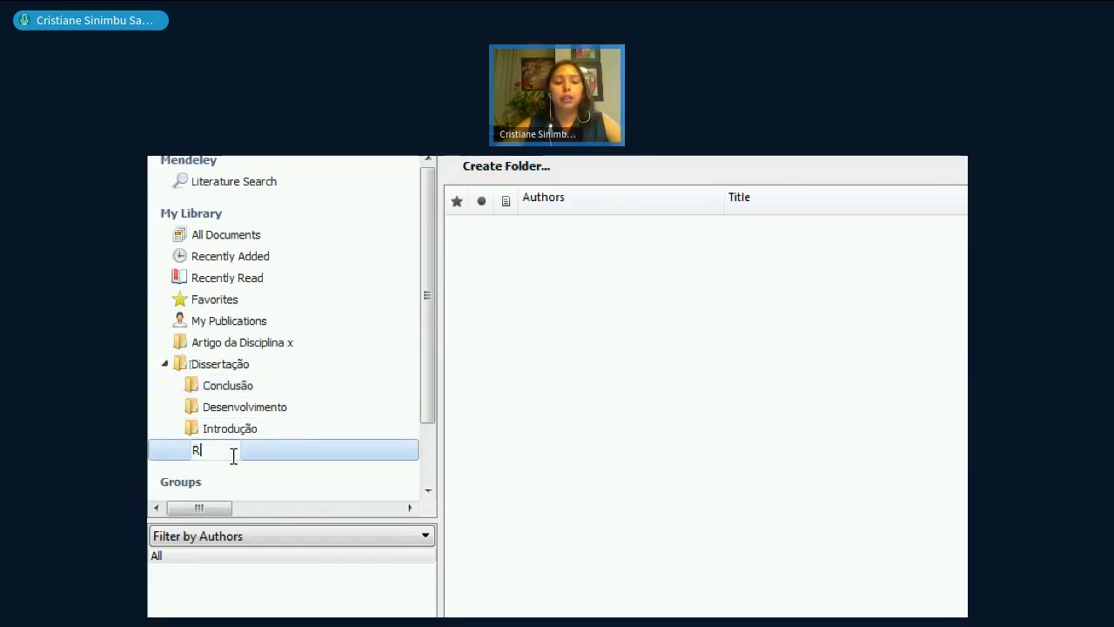
text(evisão)
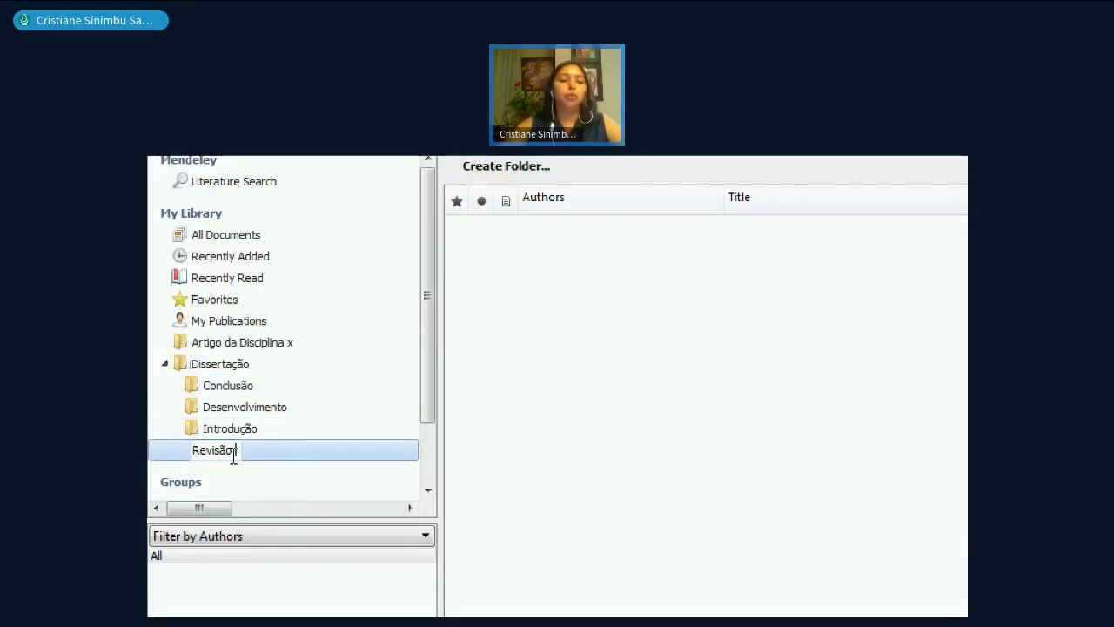
text( Sistemática)
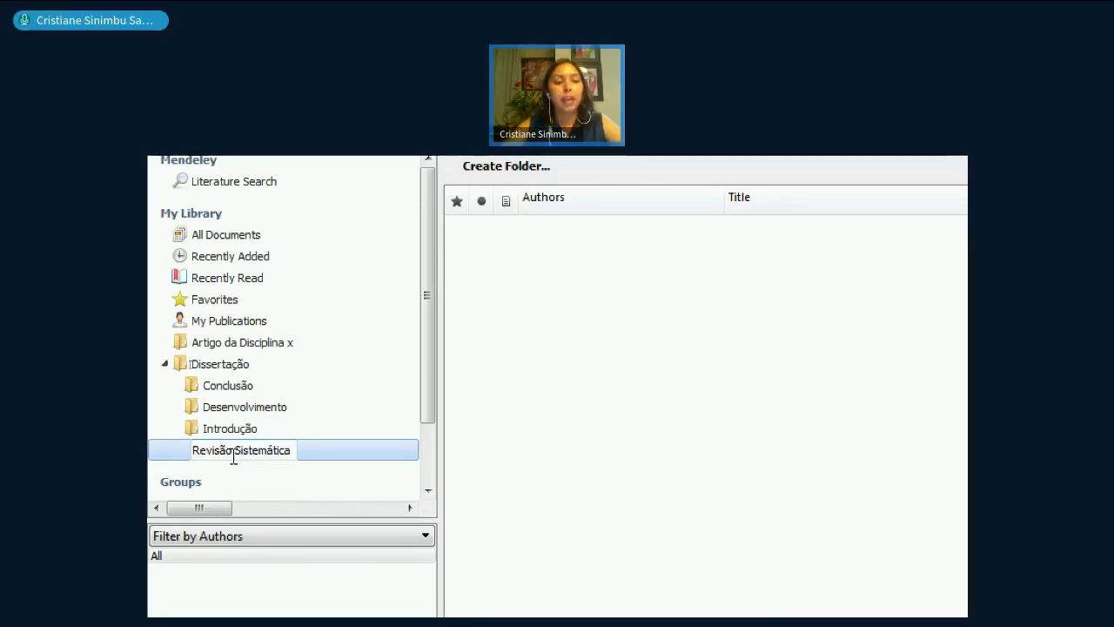
key(Return)
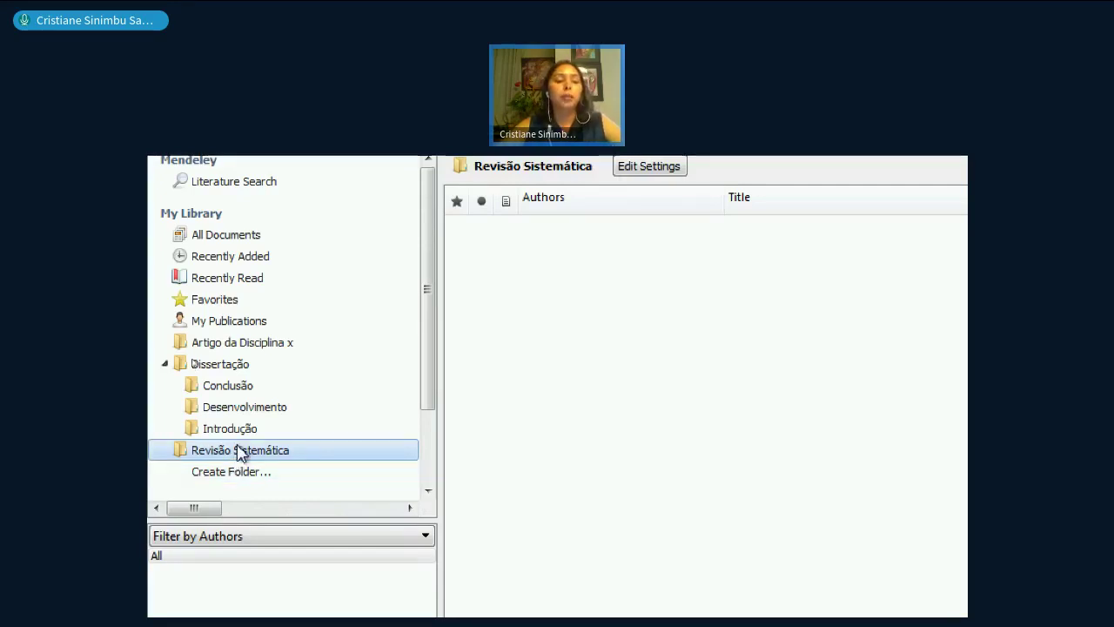
- Add a 'Web of Science' subfolder inside Revisão Sistemática
right_click(242, 452)
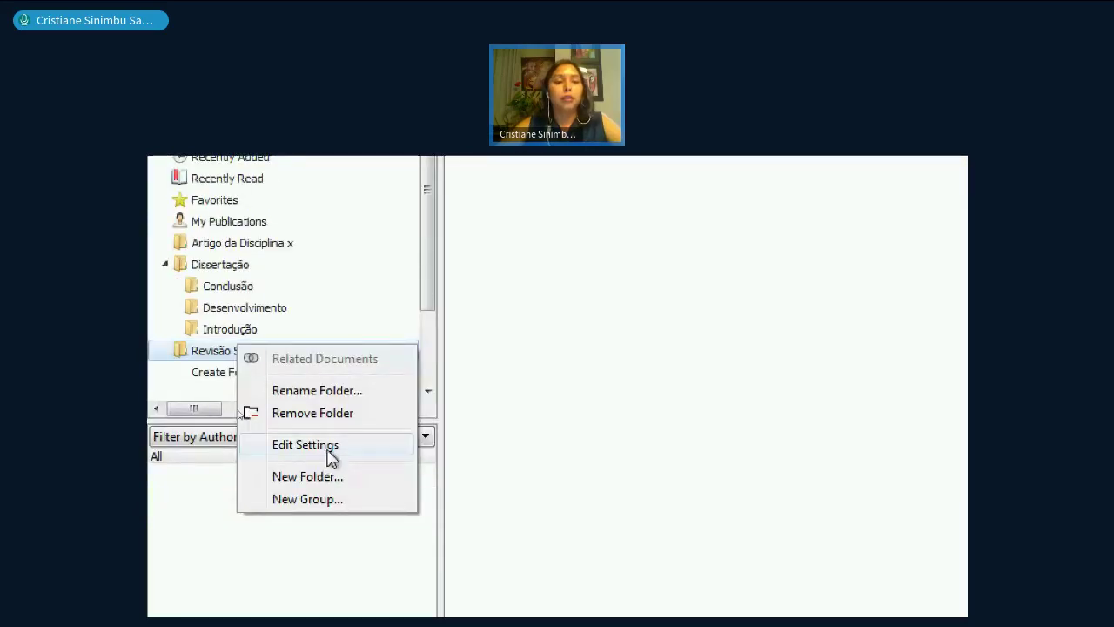
click(329, 478)
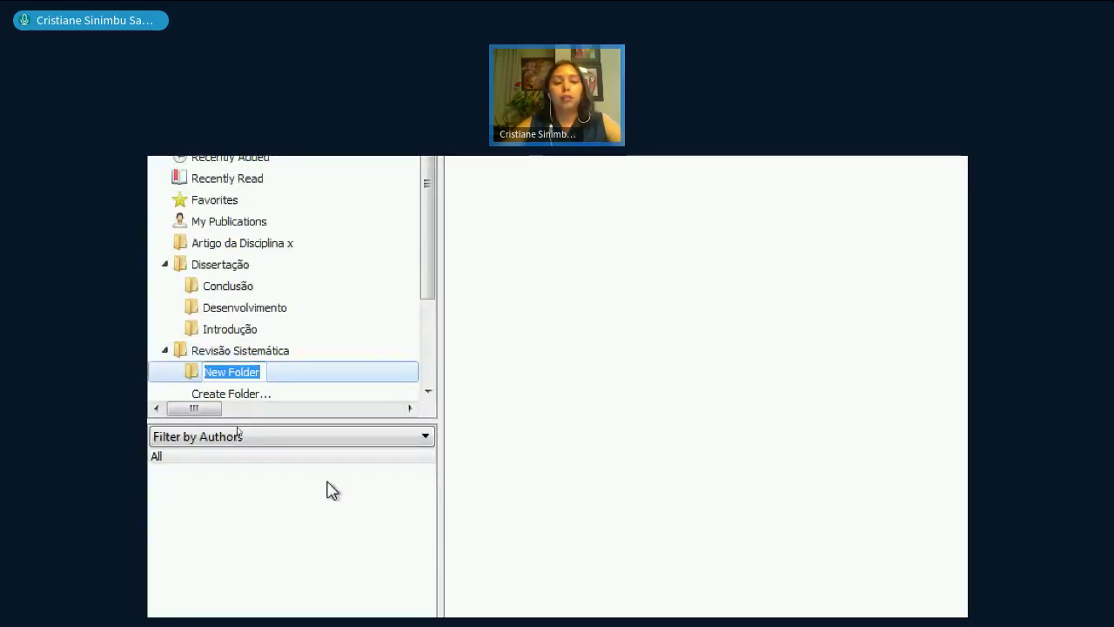
text(Web o)
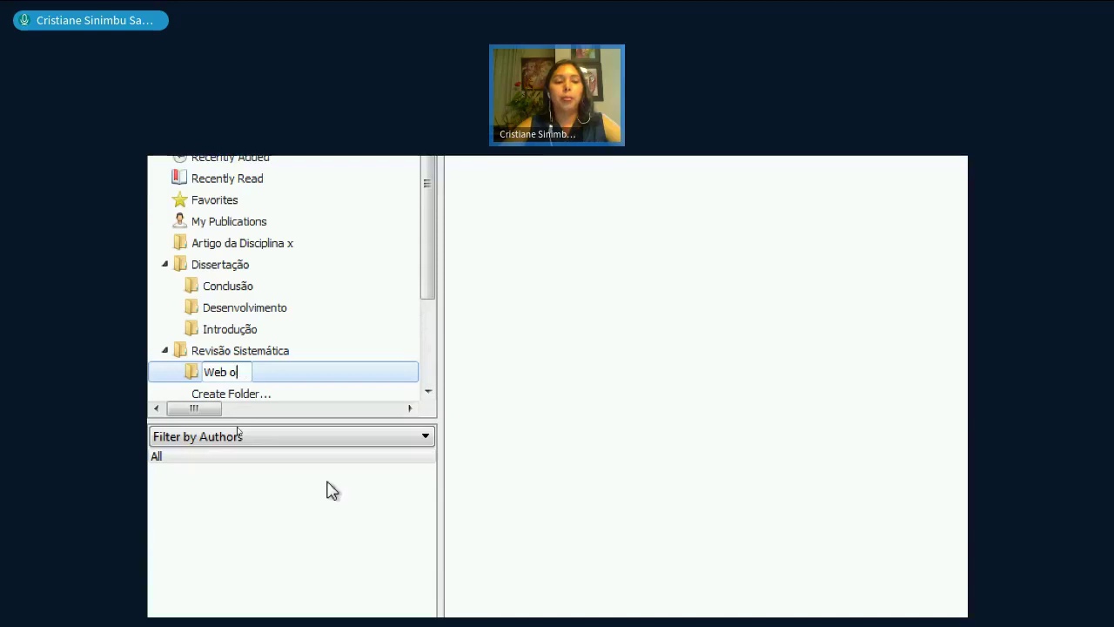
text(f Scien)
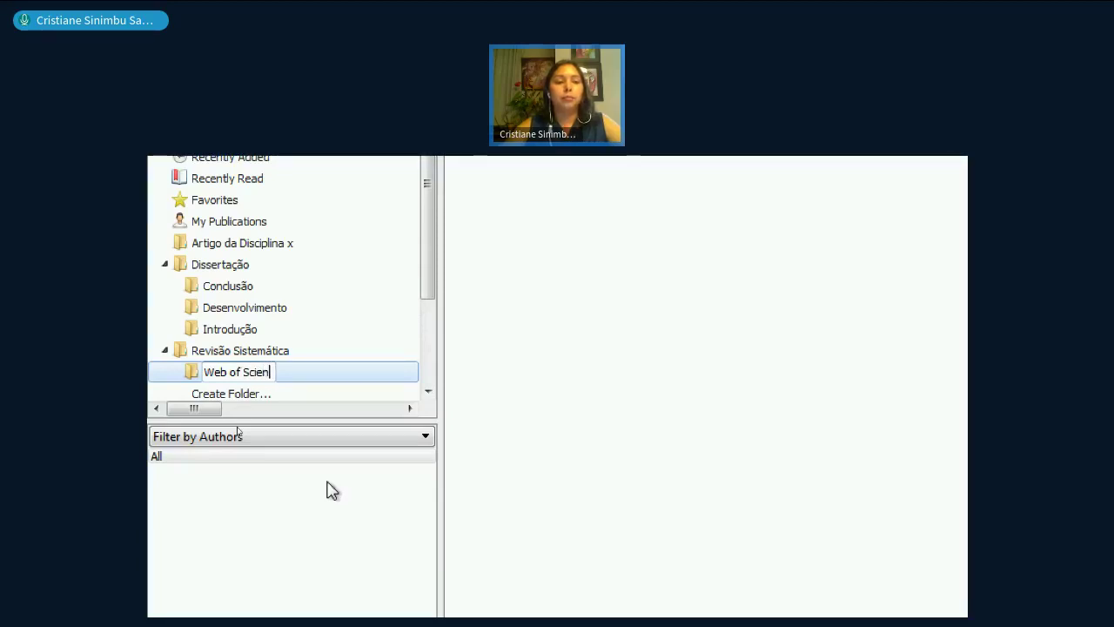
text(ce)
key(Return)
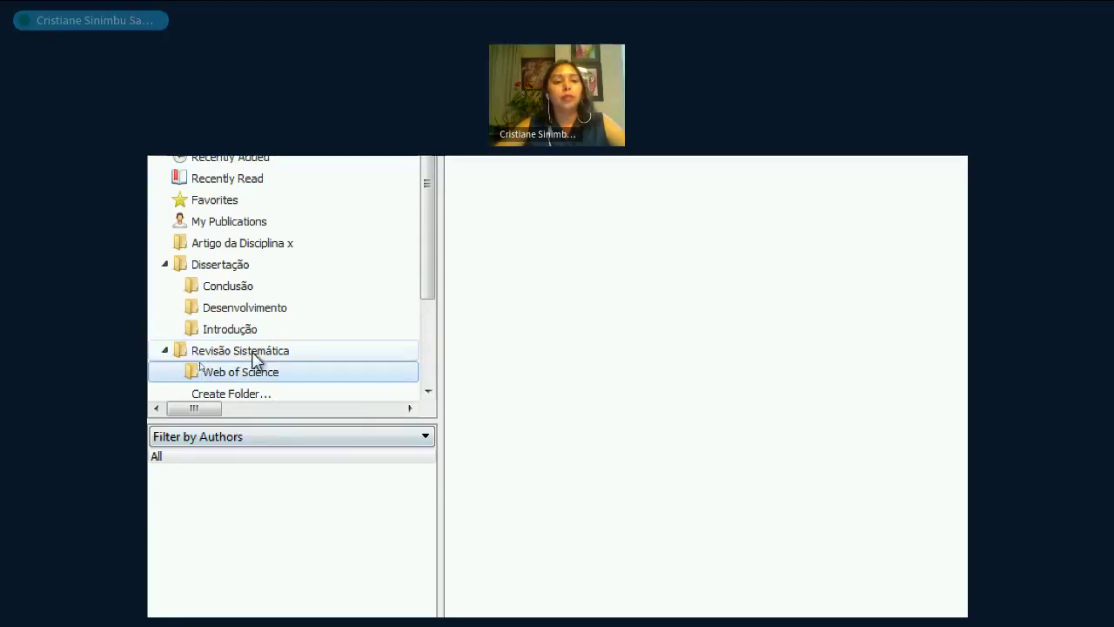
- Add an 'EBSCO' subfolder inside Revisão Sistemática
right_click(257, 357)
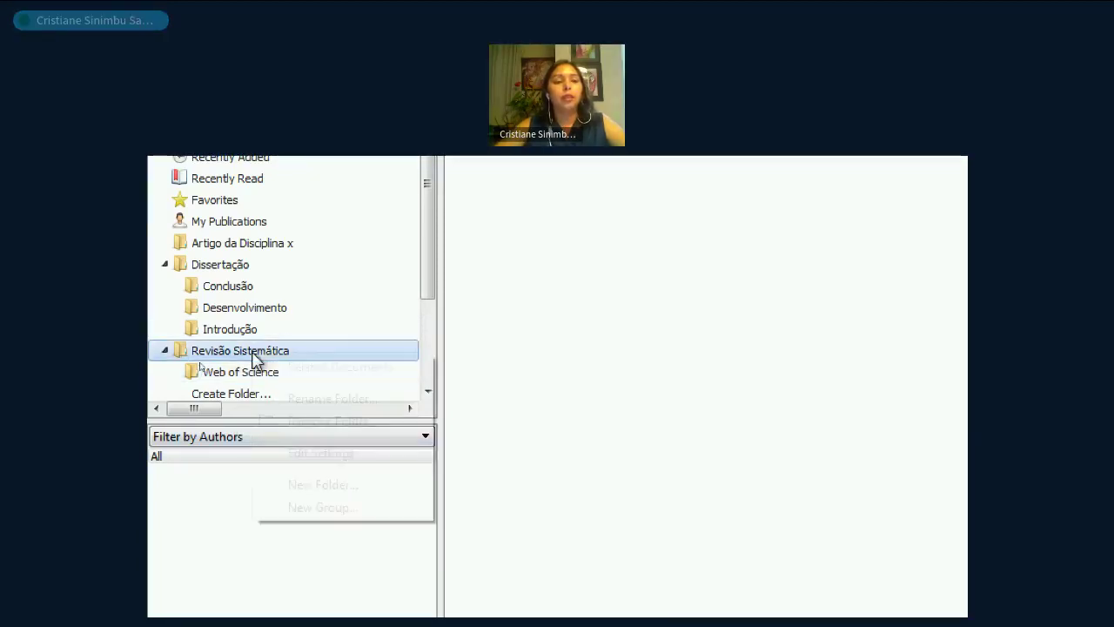
click(323, 485)
text(EBSCO)
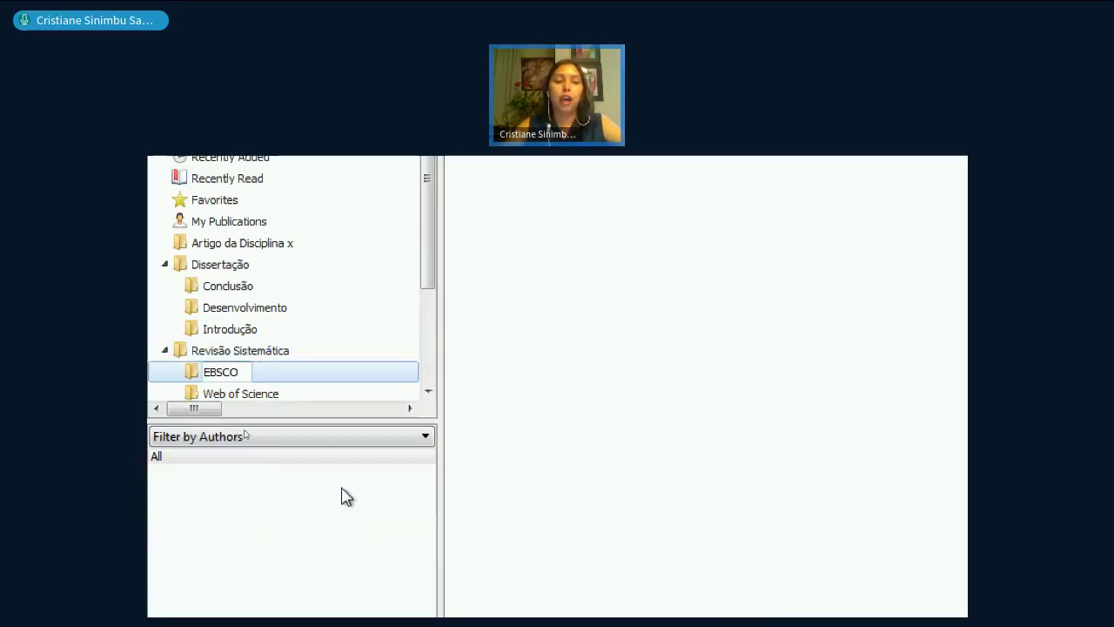
key(Return)
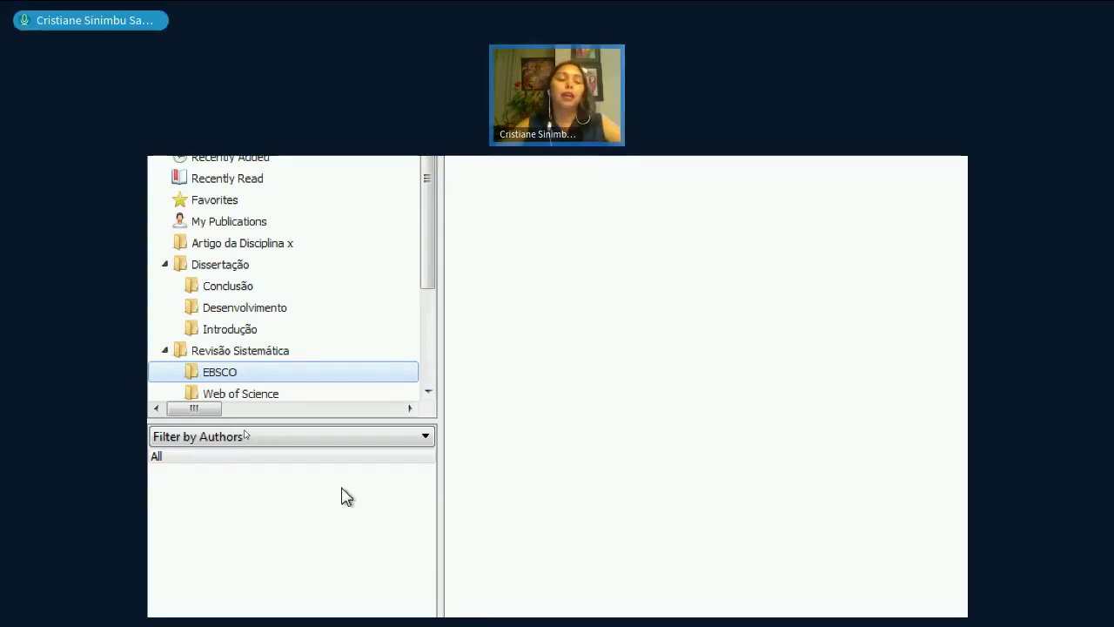
- Create a new subfolder named ELSEVIER under Revisão Sistemática
right_click(269, 352)
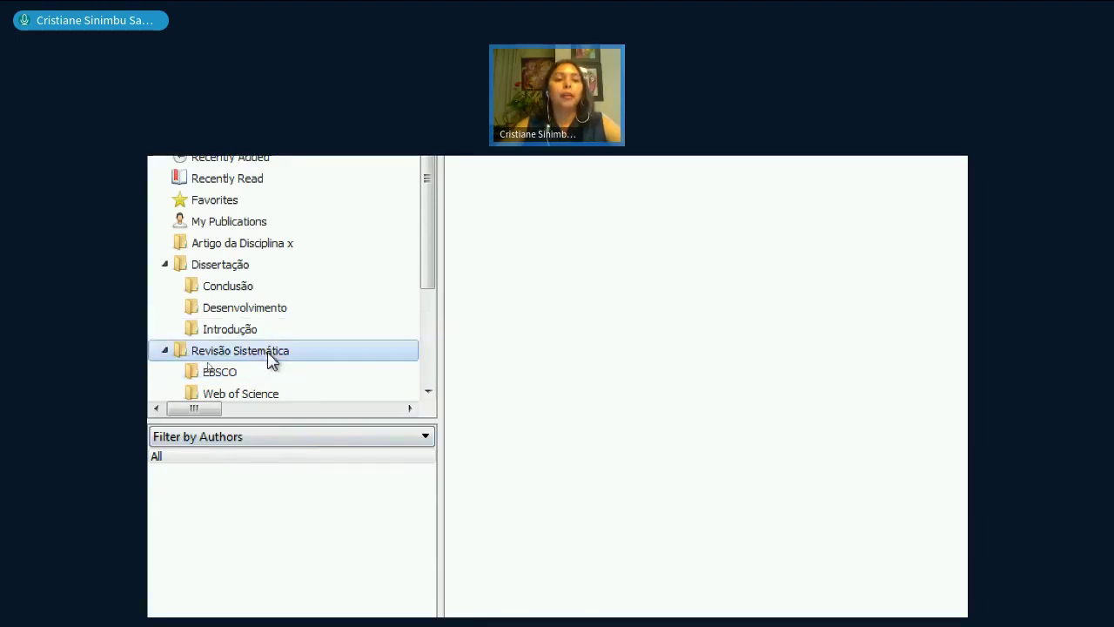
click(386, 487)
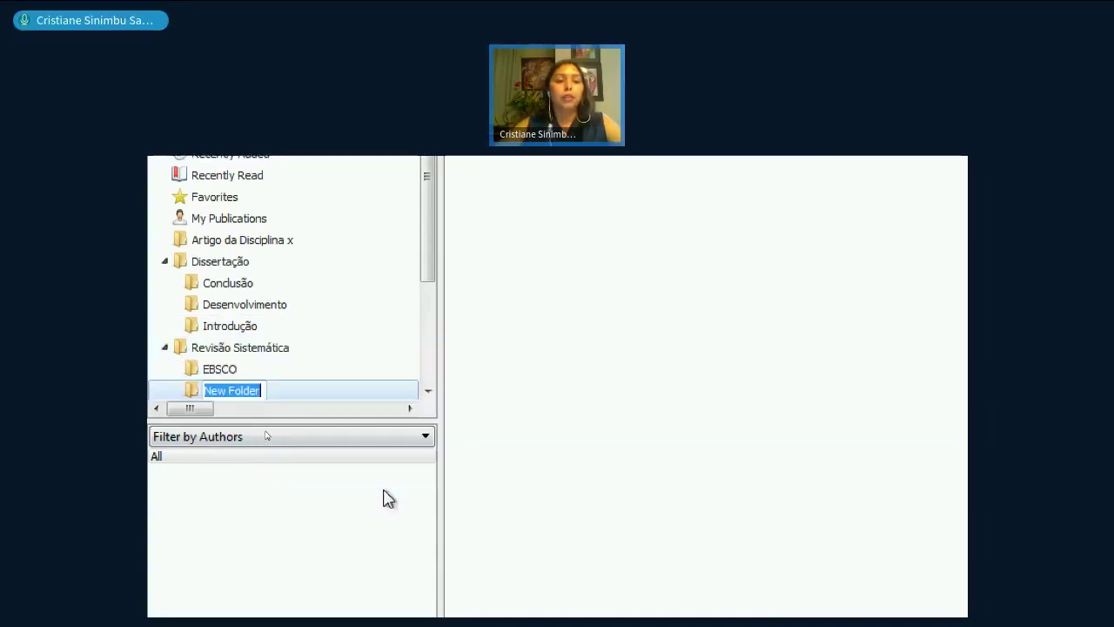
text(ELSV)
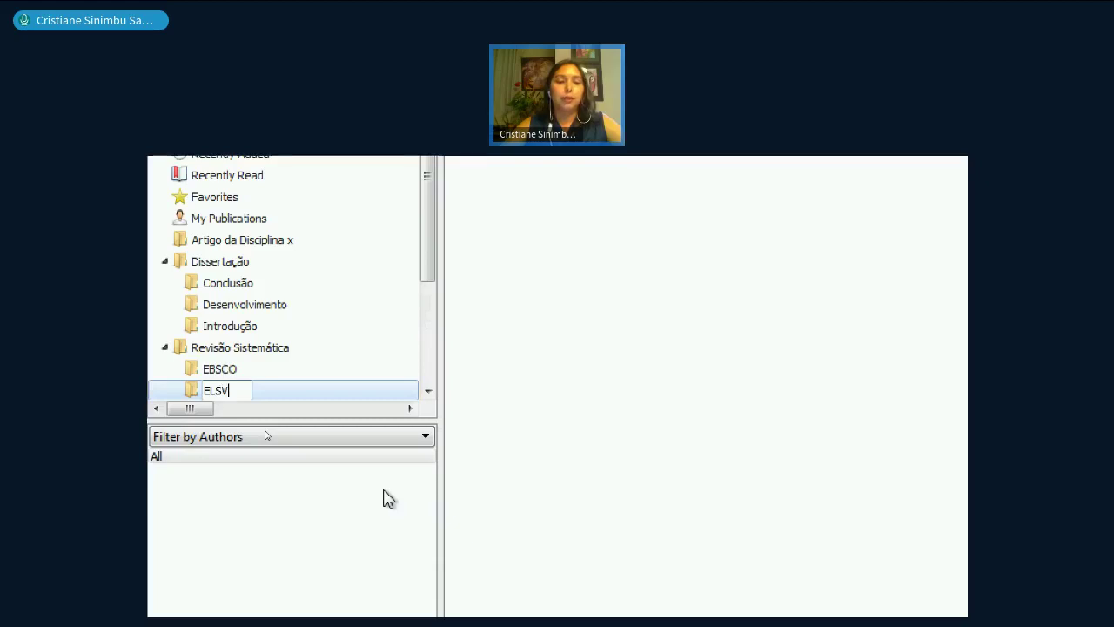
key(BackSpace)
text(EVIER)
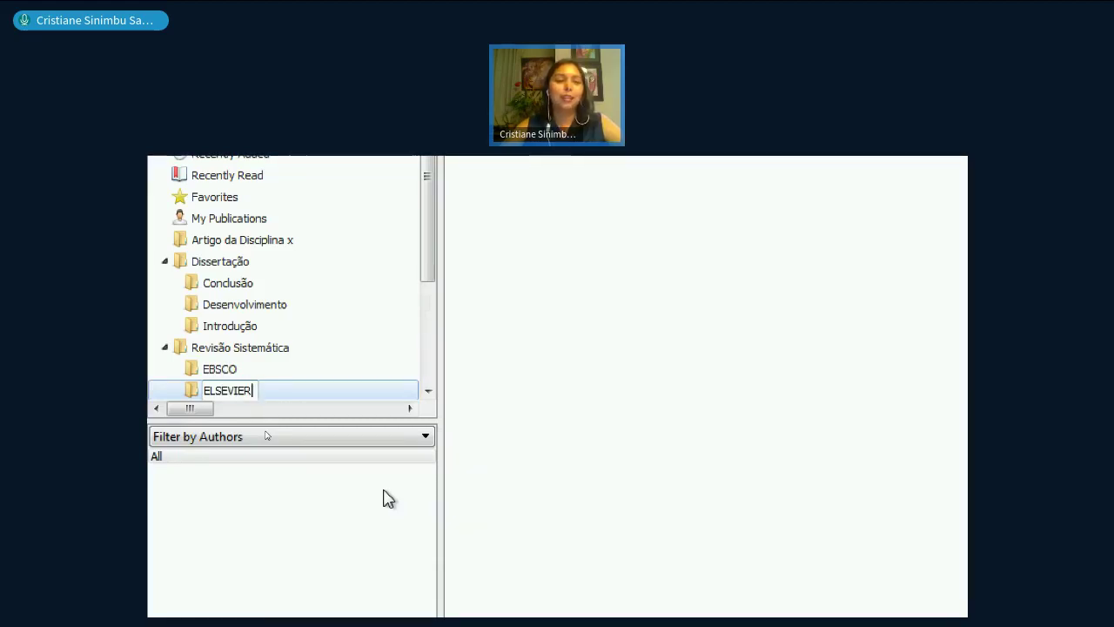
key(Return)
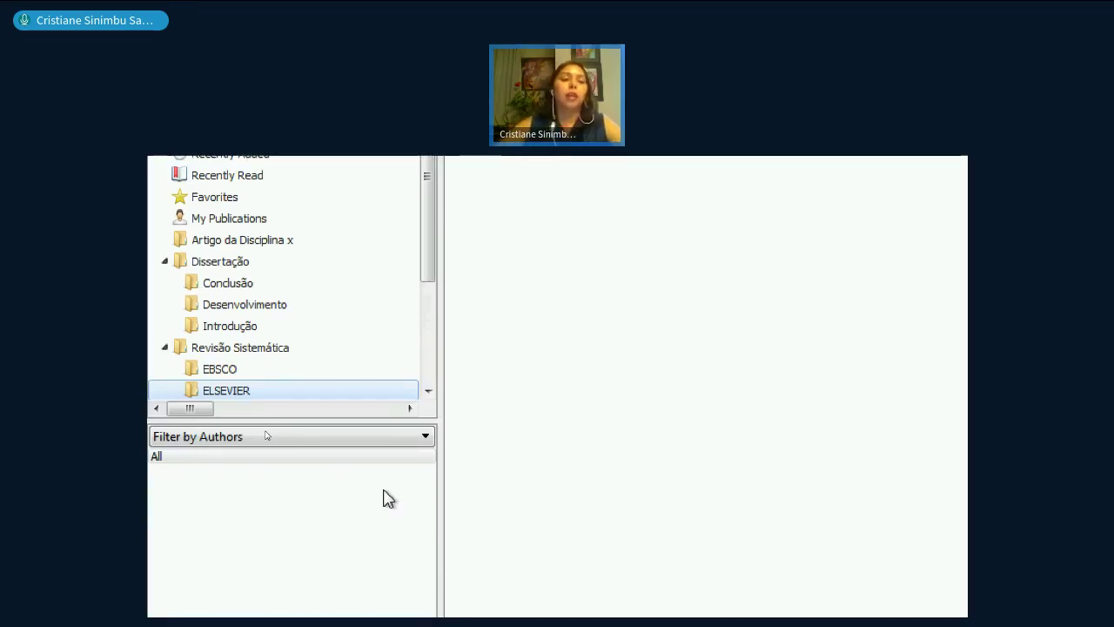
- Add a second subfolder named SciElo under Revisão Sistemática
right_click(288, 350)
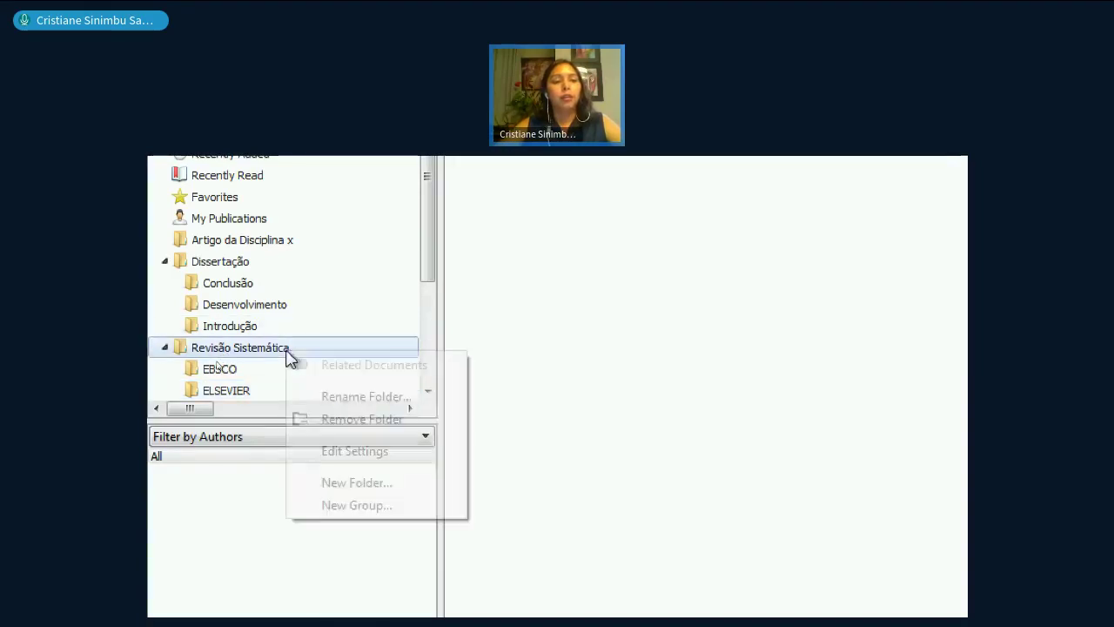
click(380, 485)
text(SciE)
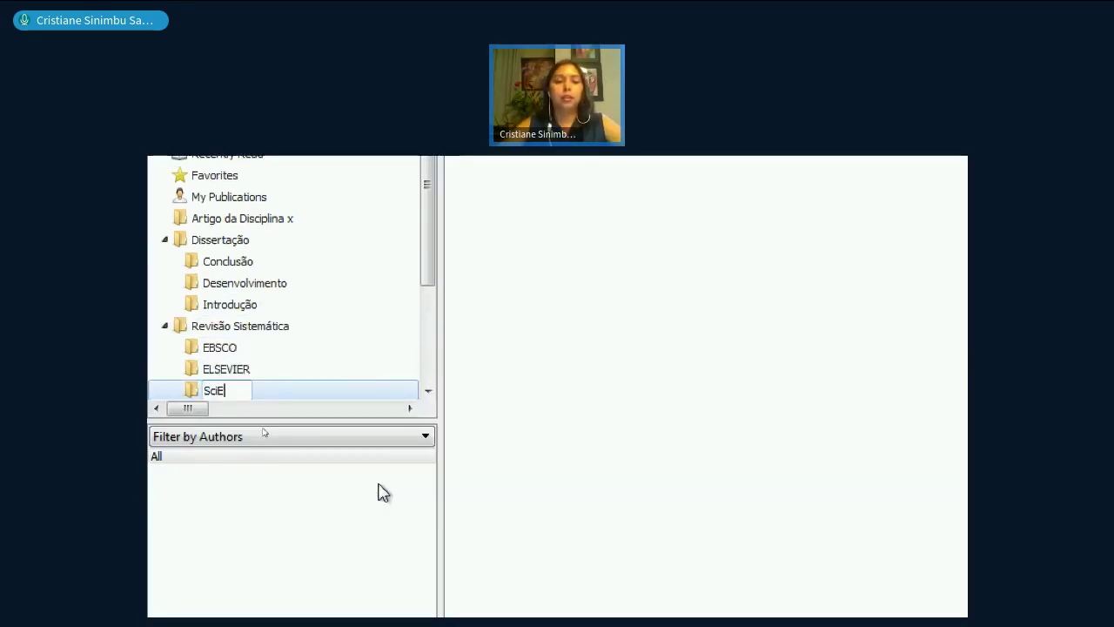
text(lo)
key(Return)
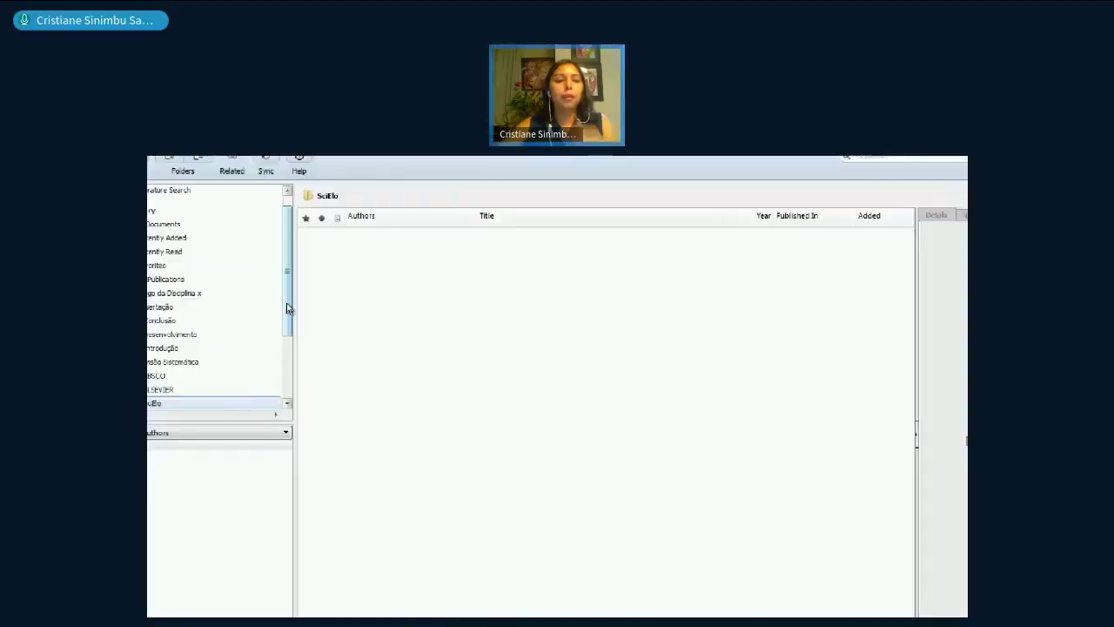
- Scroll the folder tree back up and open the empty Dissertação folder
scroll(287, 307, down, 3)
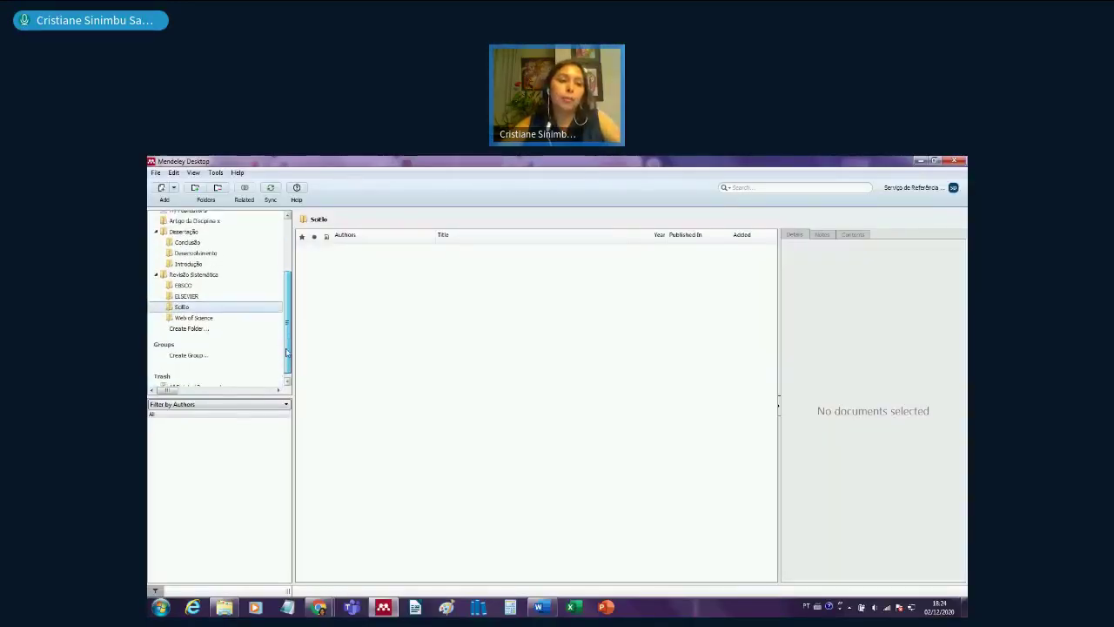
scroll(289, 309, up, 2)
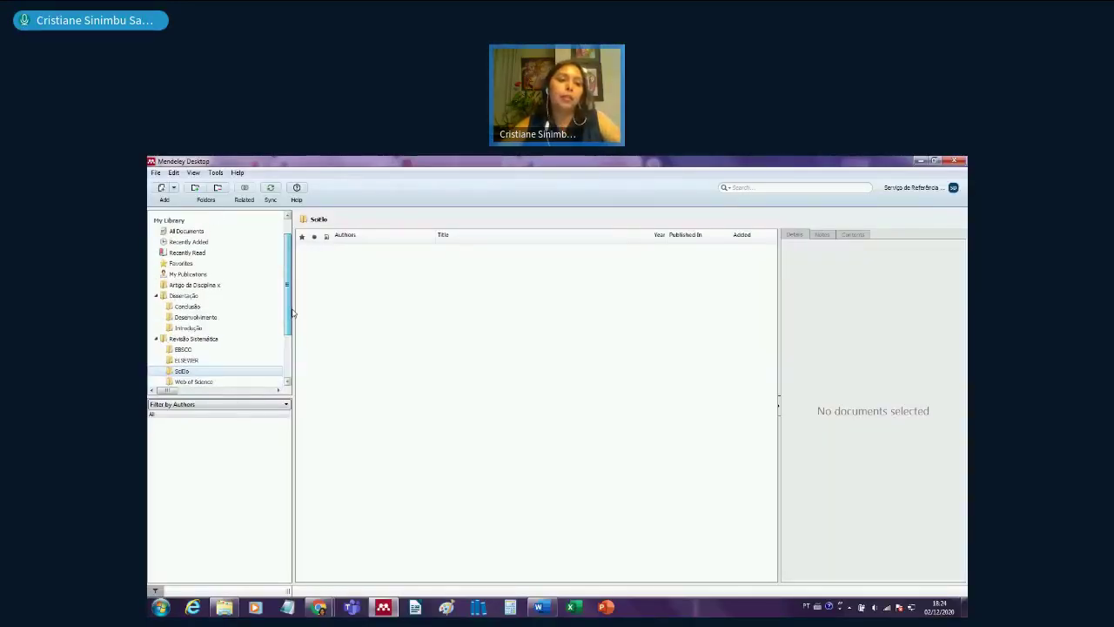
click(213, 297)
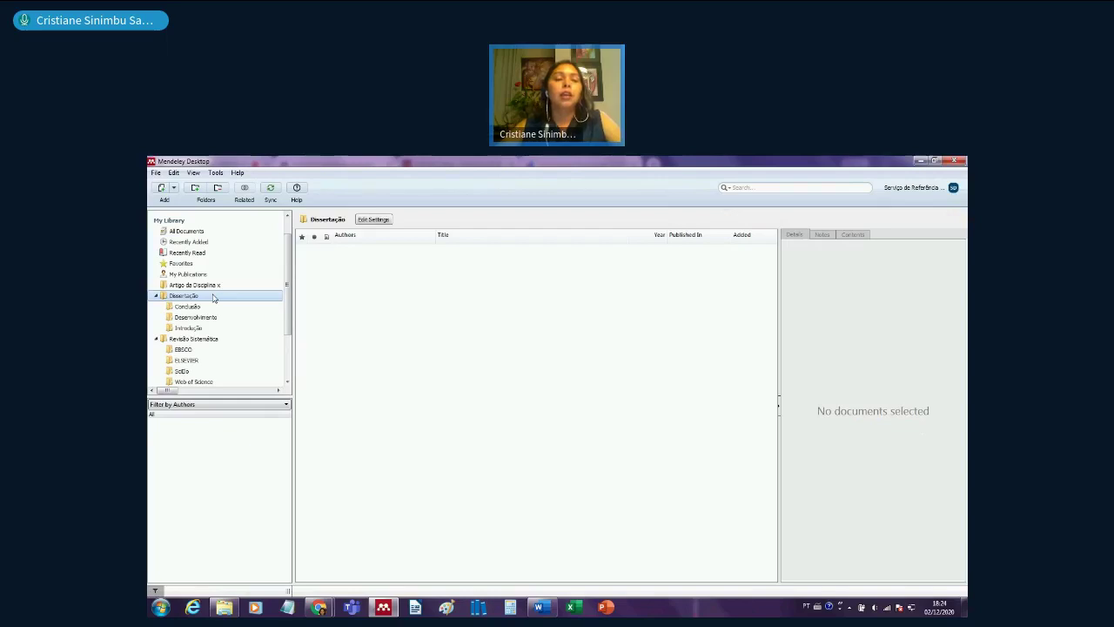
- Switch to Windows Explorer and open the AULA MENDELEY folder on the Desktop
click(224, 606)
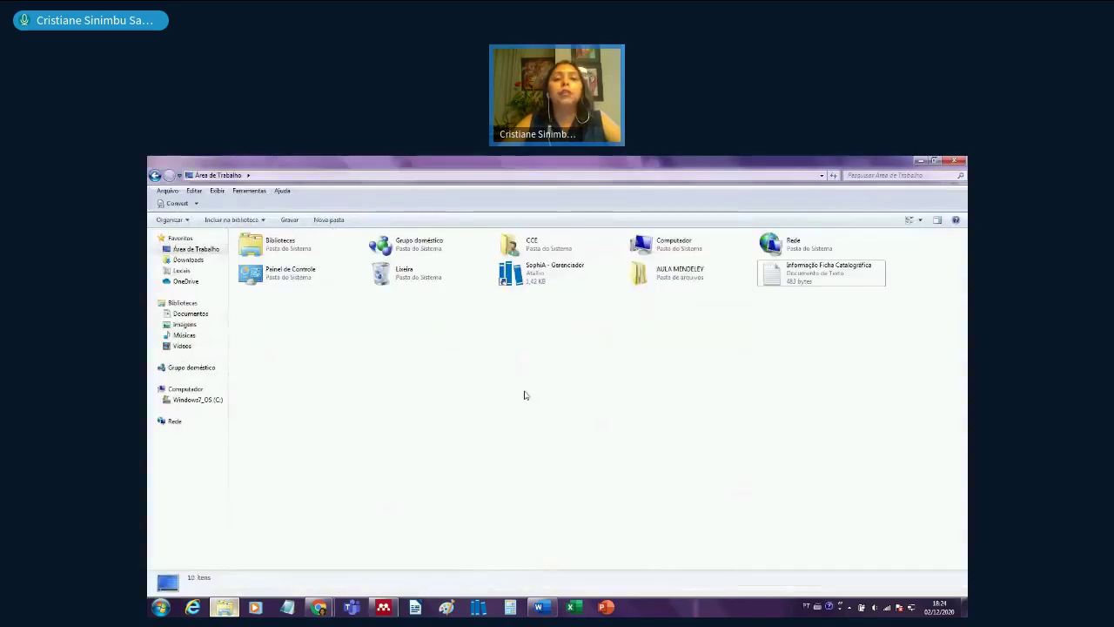
click(659, 276)
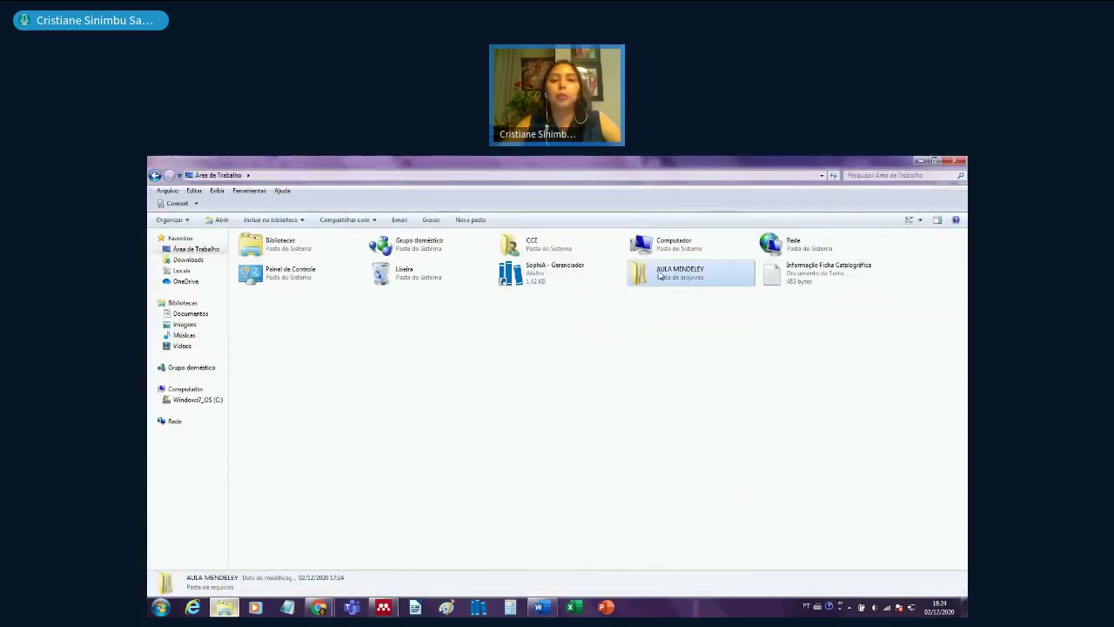
double_click(659, 275)
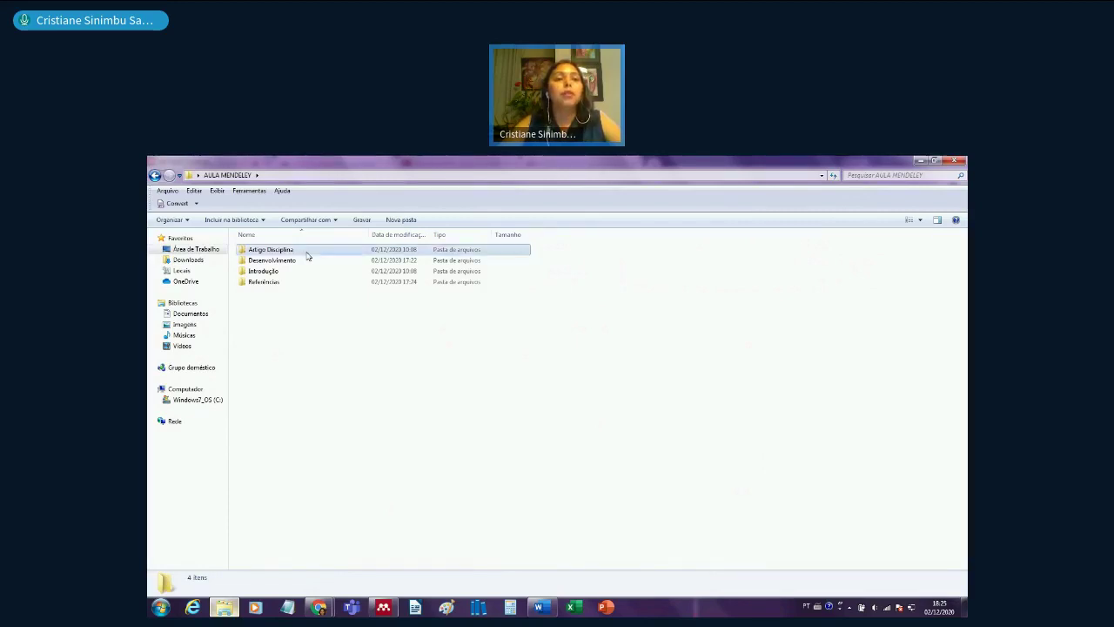
double_click(307, 253)
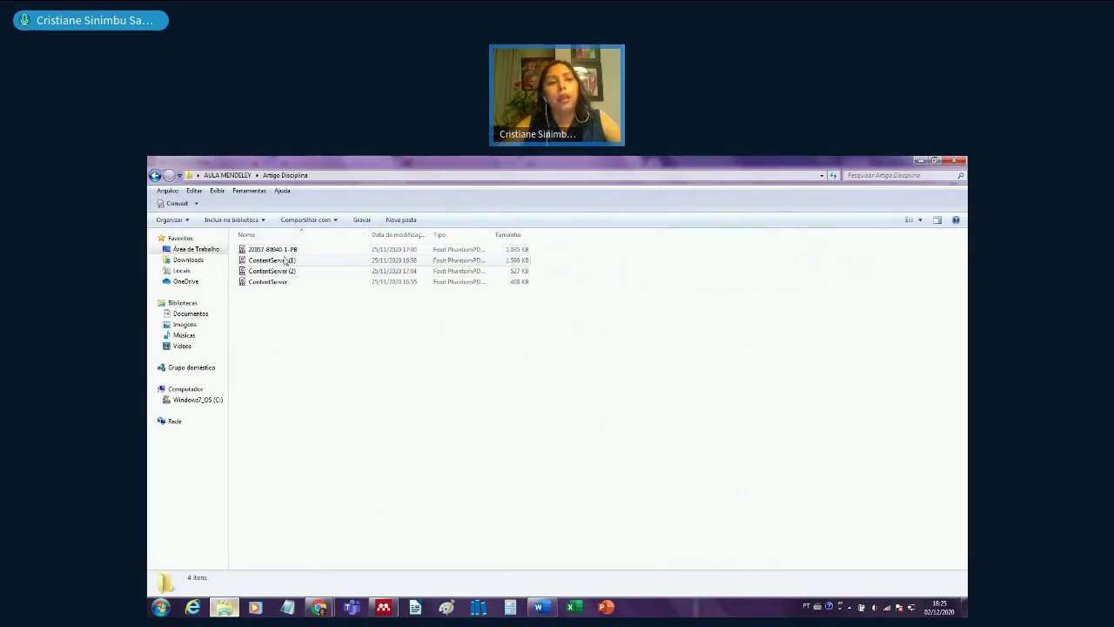
click(289, 264)
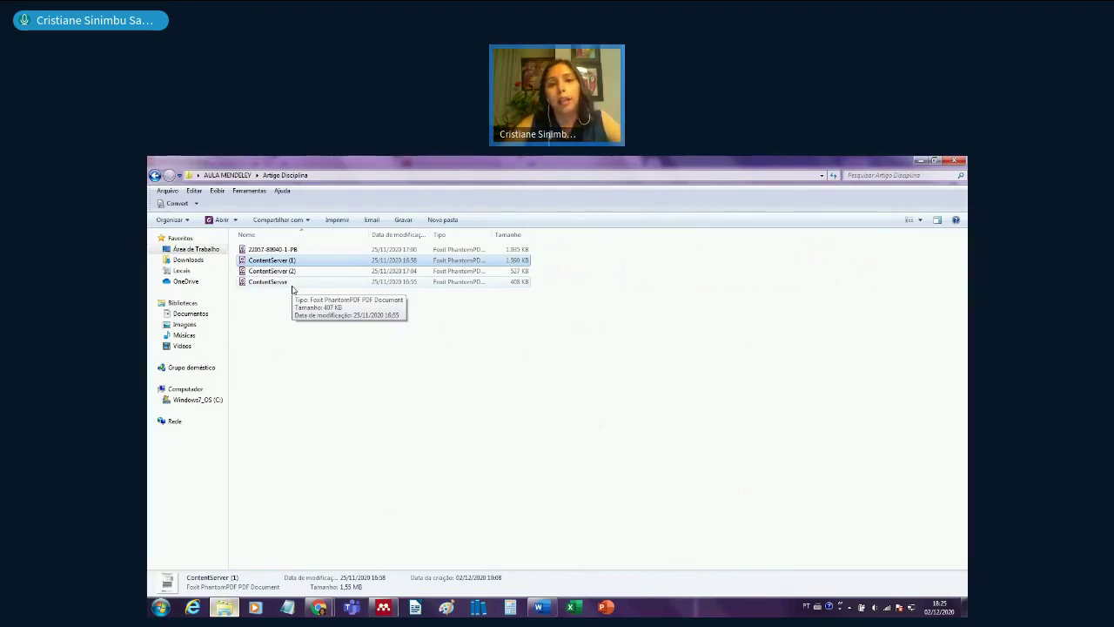
click(250, 250)
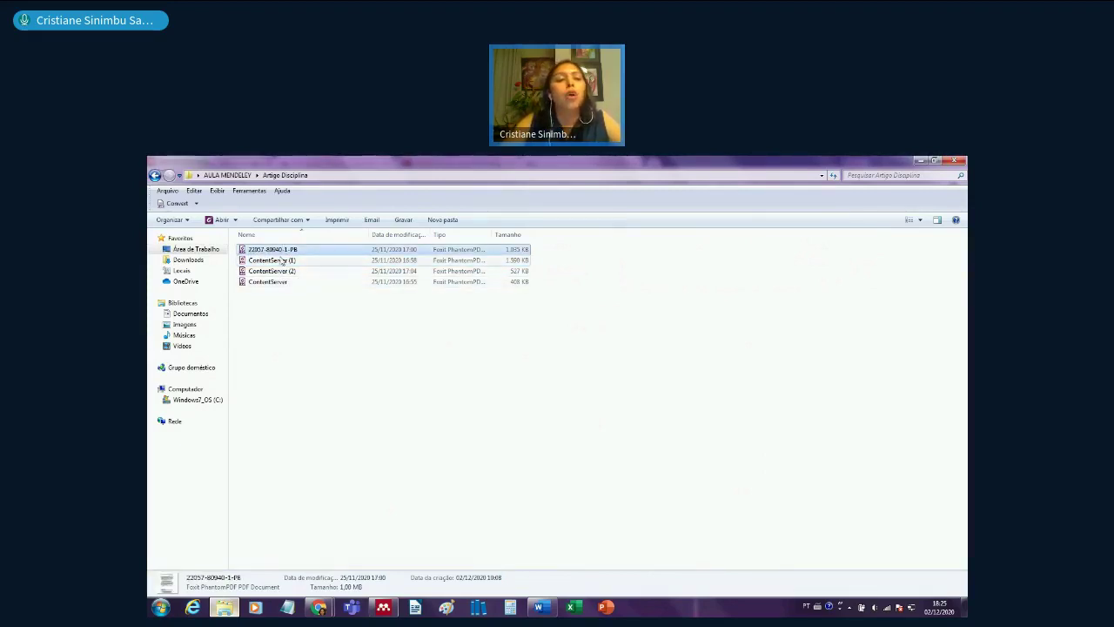
click(285, 263)
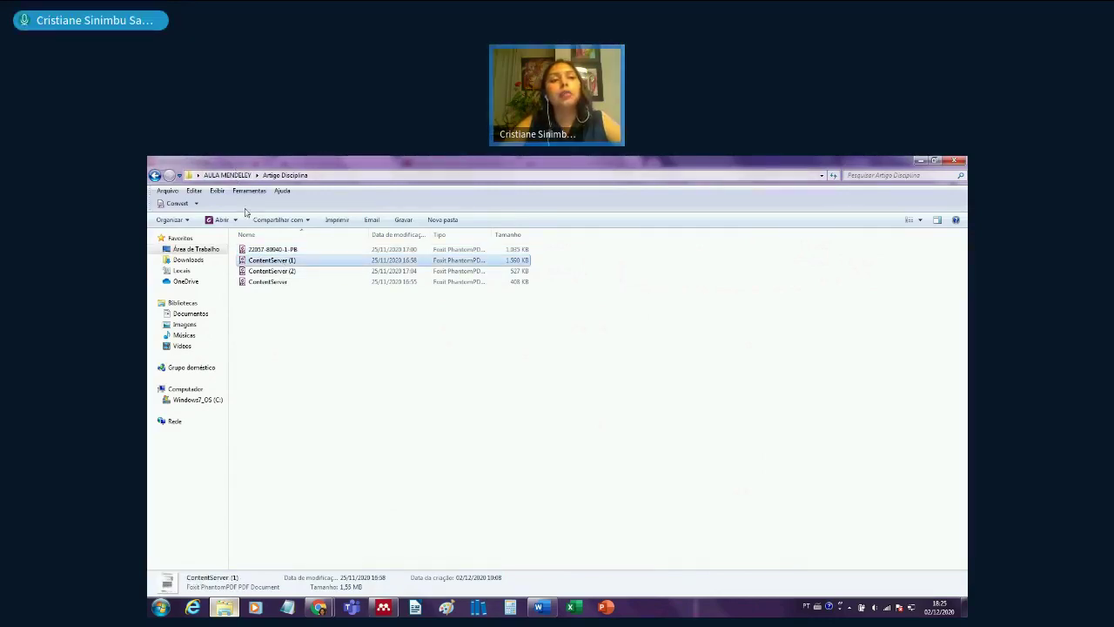
click(227, 175)
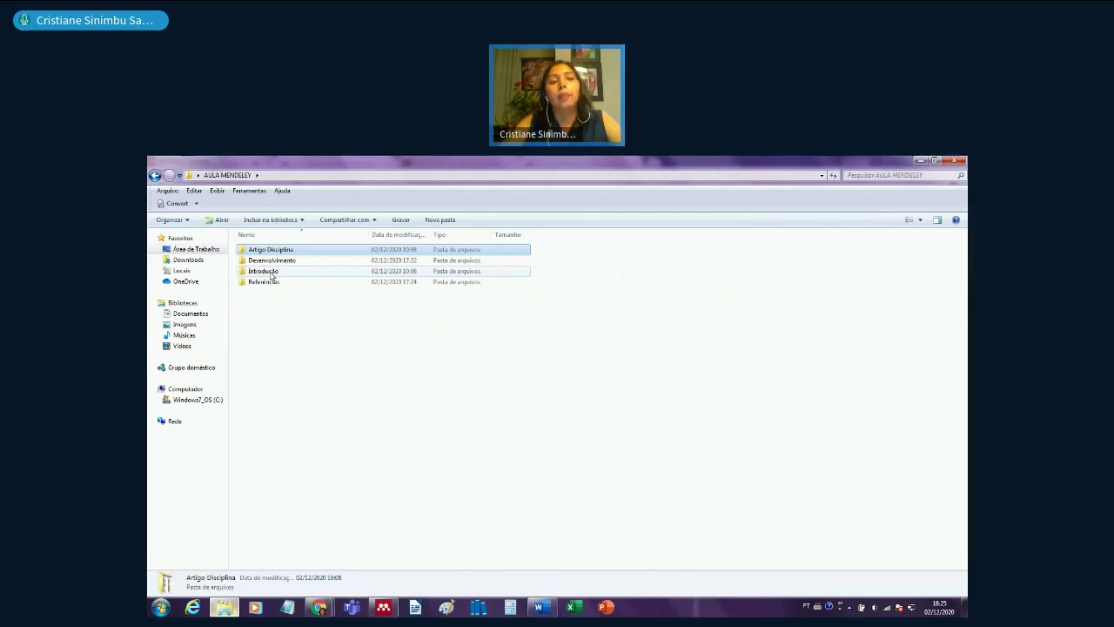
- Look through the Introdução and Desenvolvimento folders, then switch back to Mendeley Desktop
double_click(270, 273)
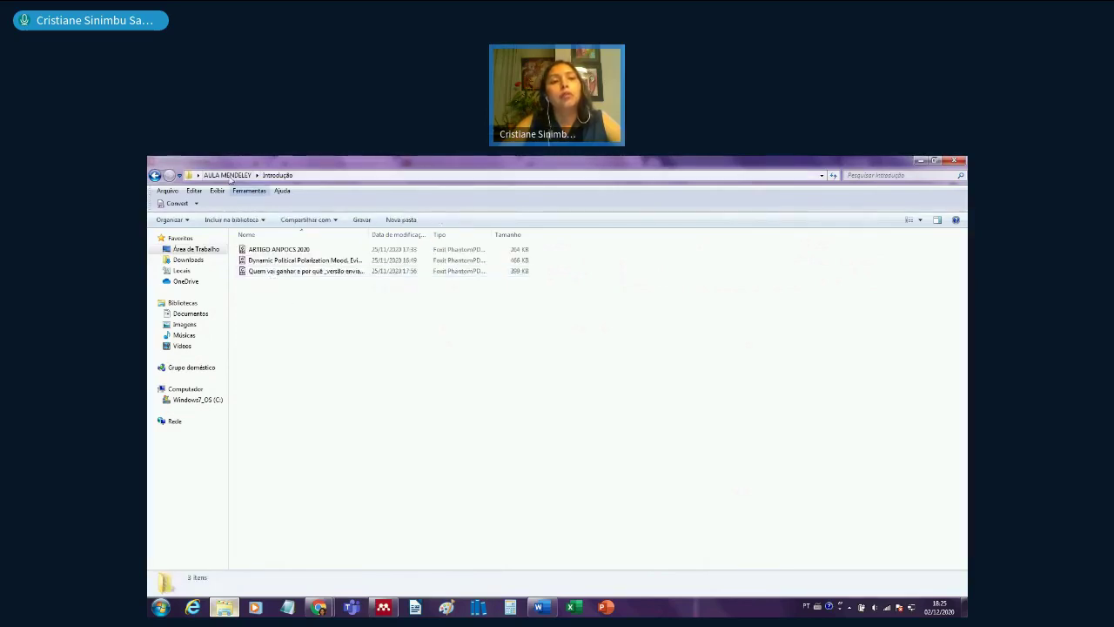
click(227, 175)
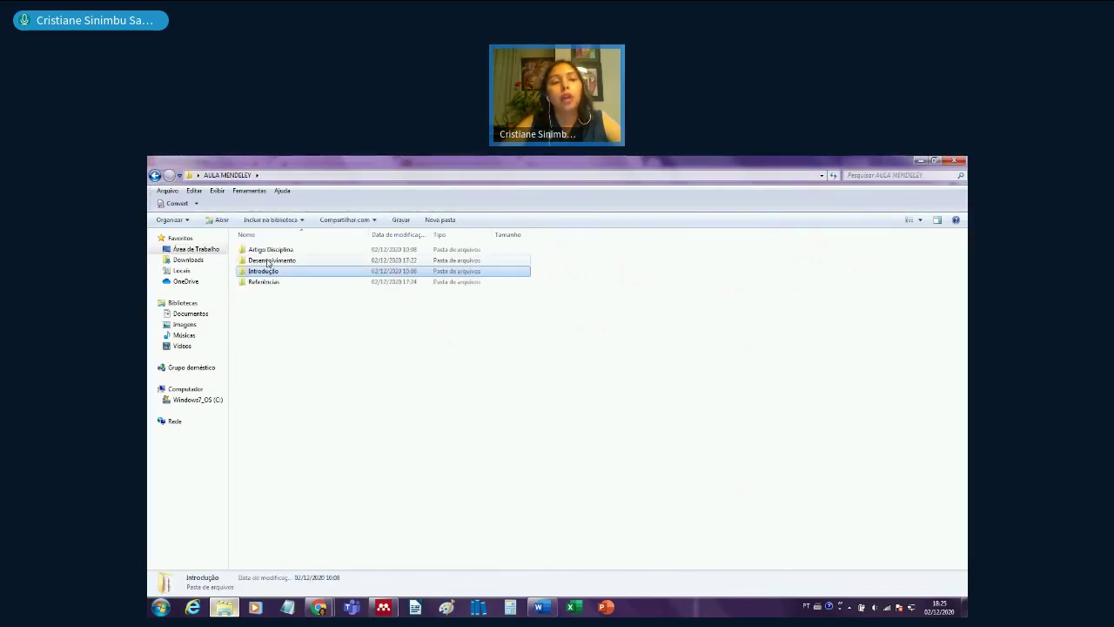
double_click(268, 261)
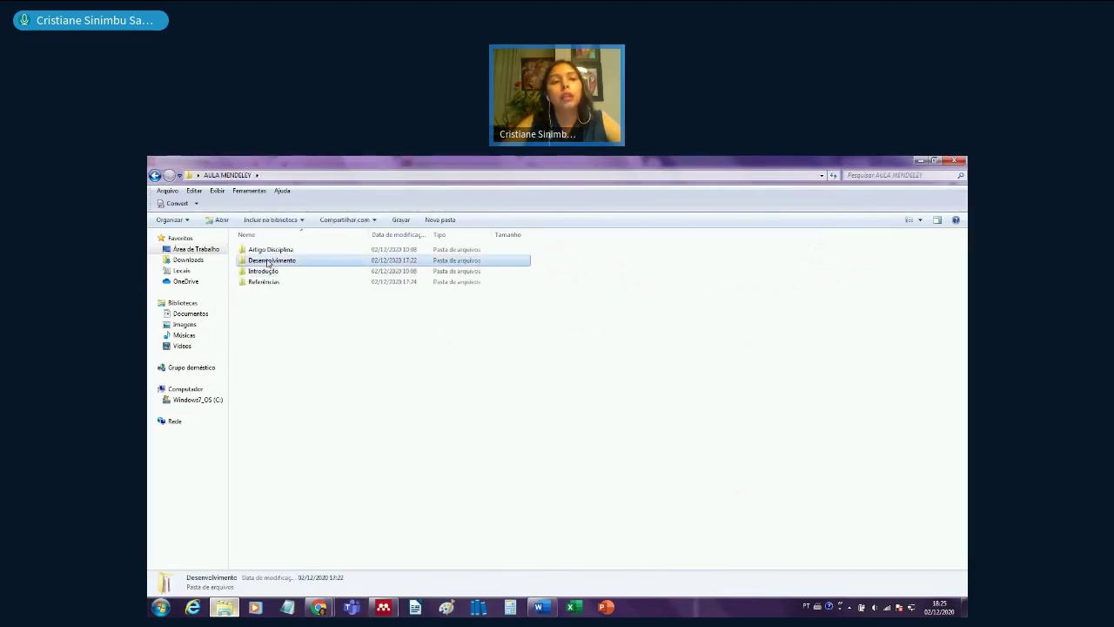
click(227, 176)
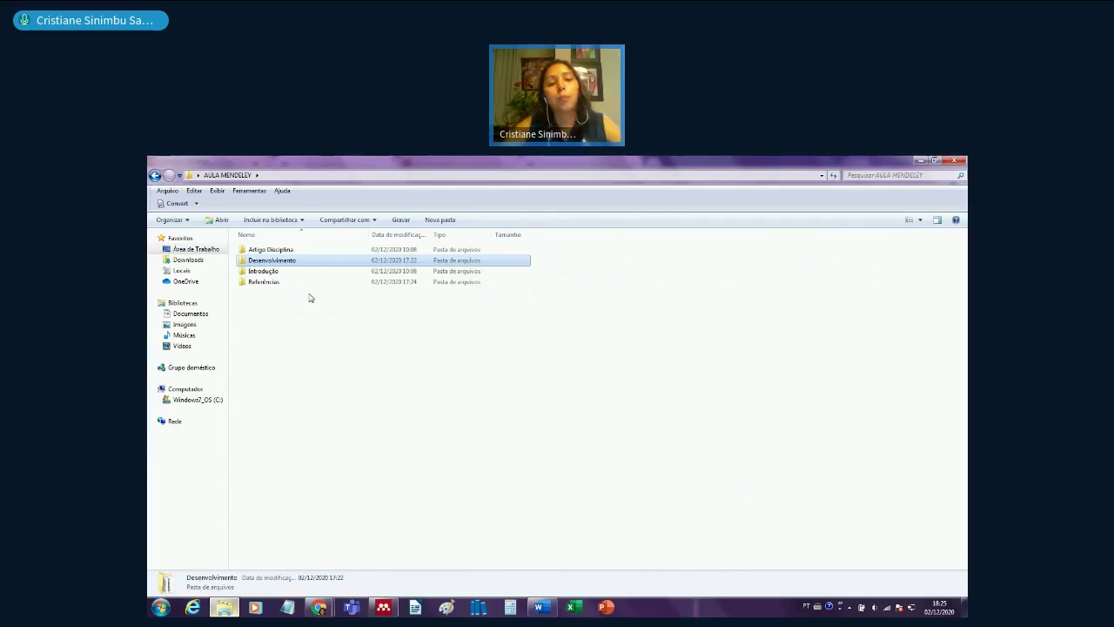
click(383, 607)
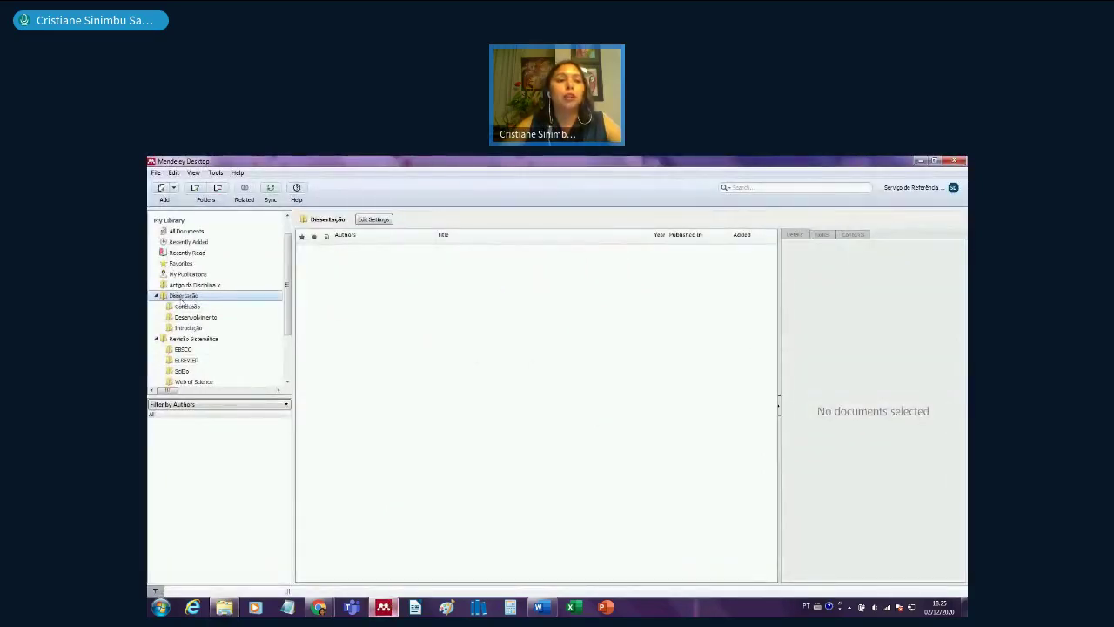
- Open the 'Artigo da Disciplina x' folder in My Library, which holds no documents
click(199, 288)
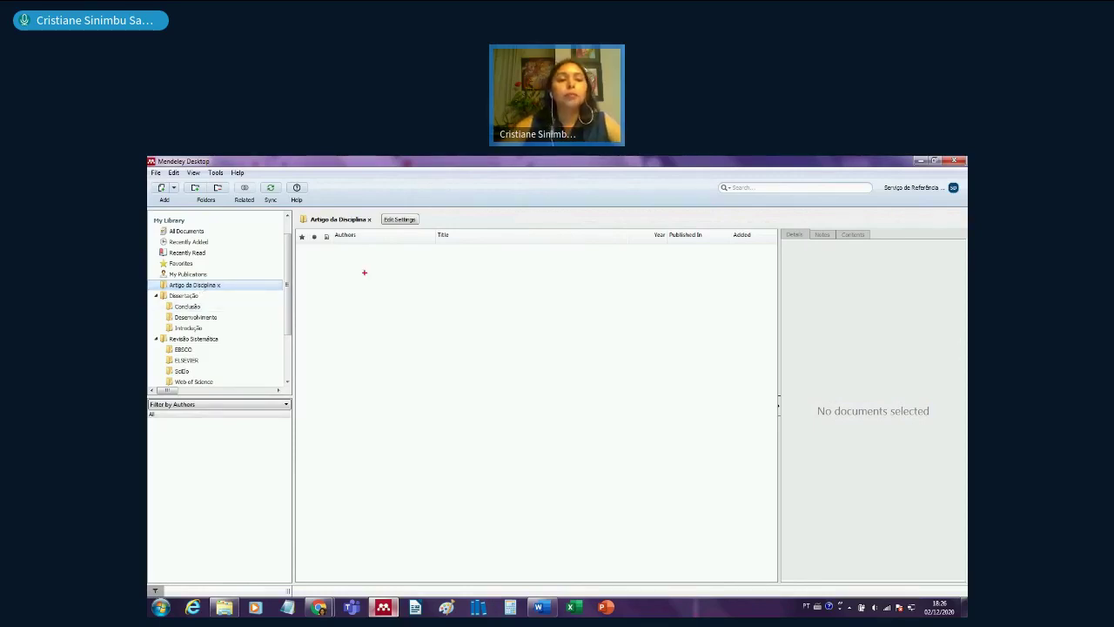
mouse_move(371, 209)
mouse_down()
mouse_move(315, 204)
mouse_move(303, 235)
mouse_move(370, 233)
mouse_up()
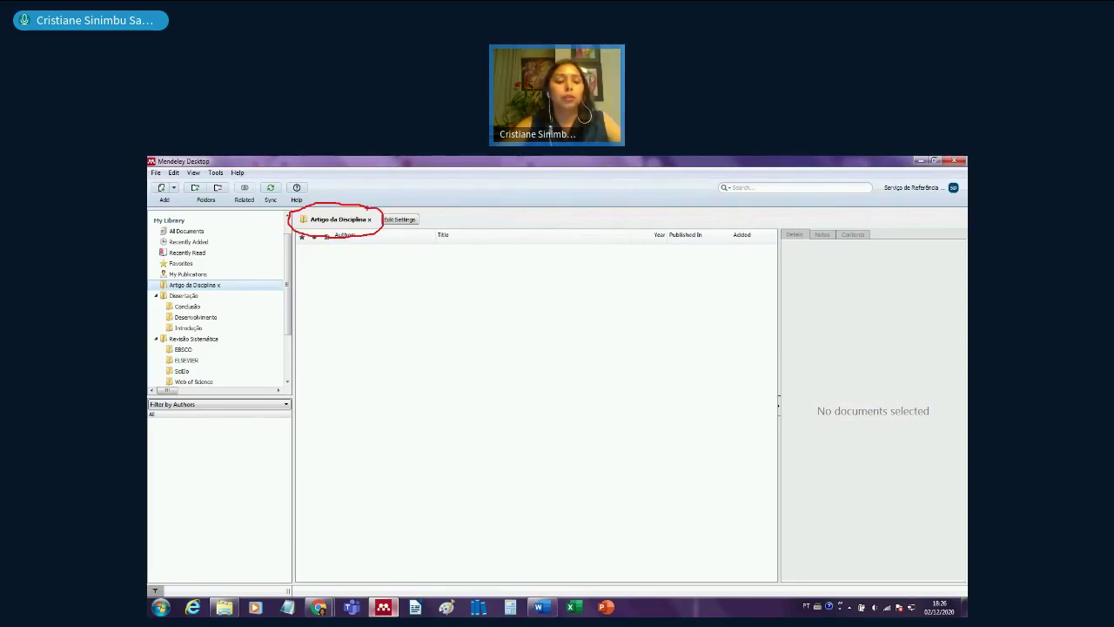
key(Escape)
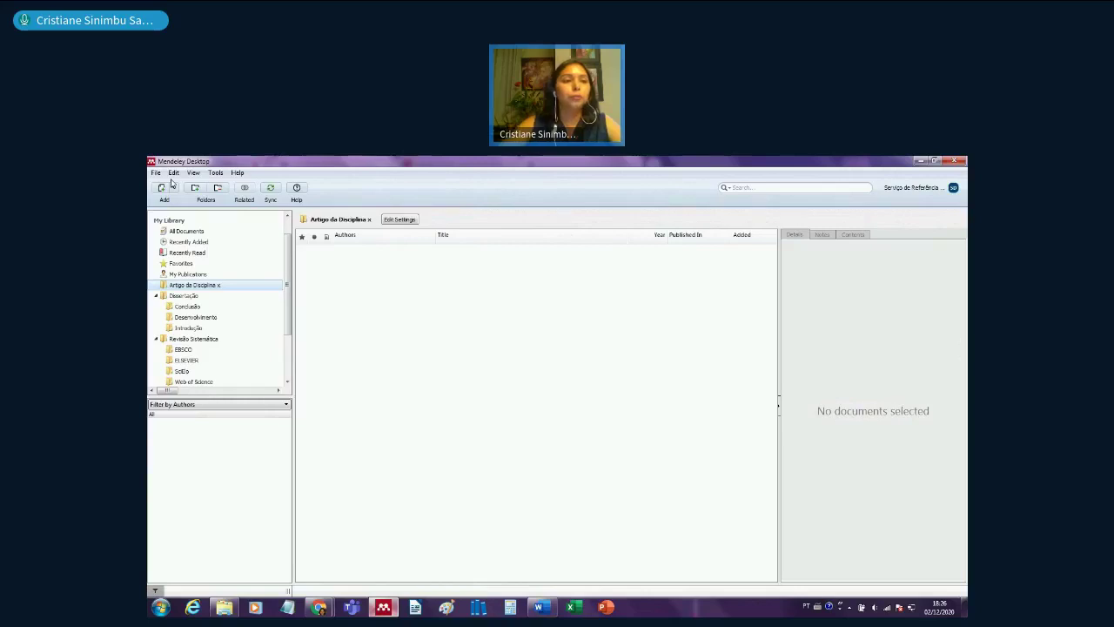
- Add the Desktop > AULA MENDELEY > Artigo Disciplina folder, importing its four PDFs
click(162, 175)
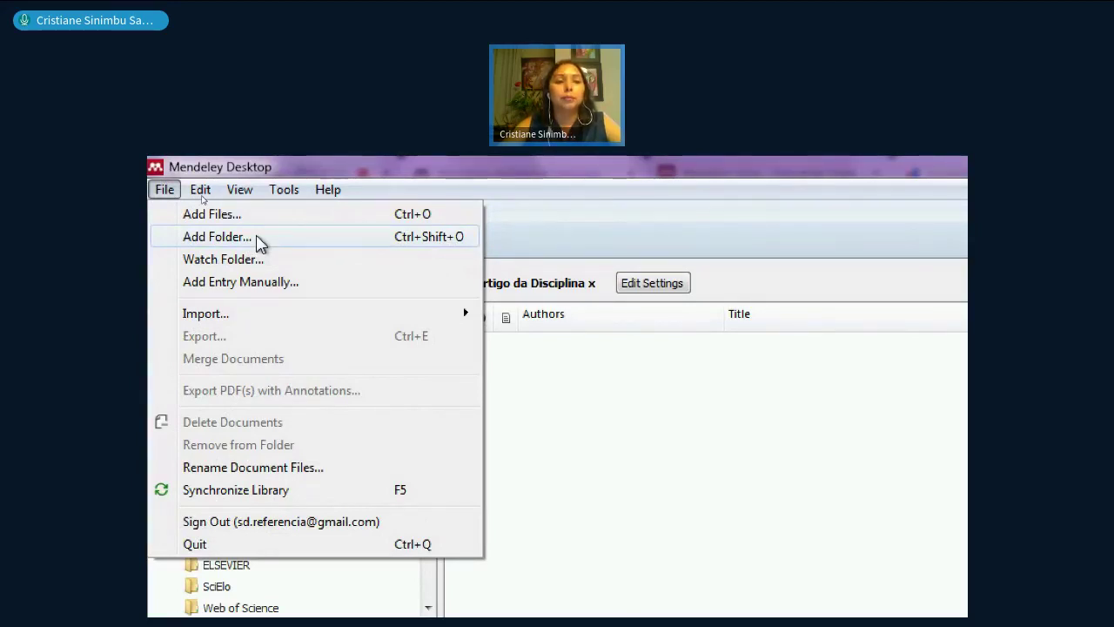
click(257, 237)
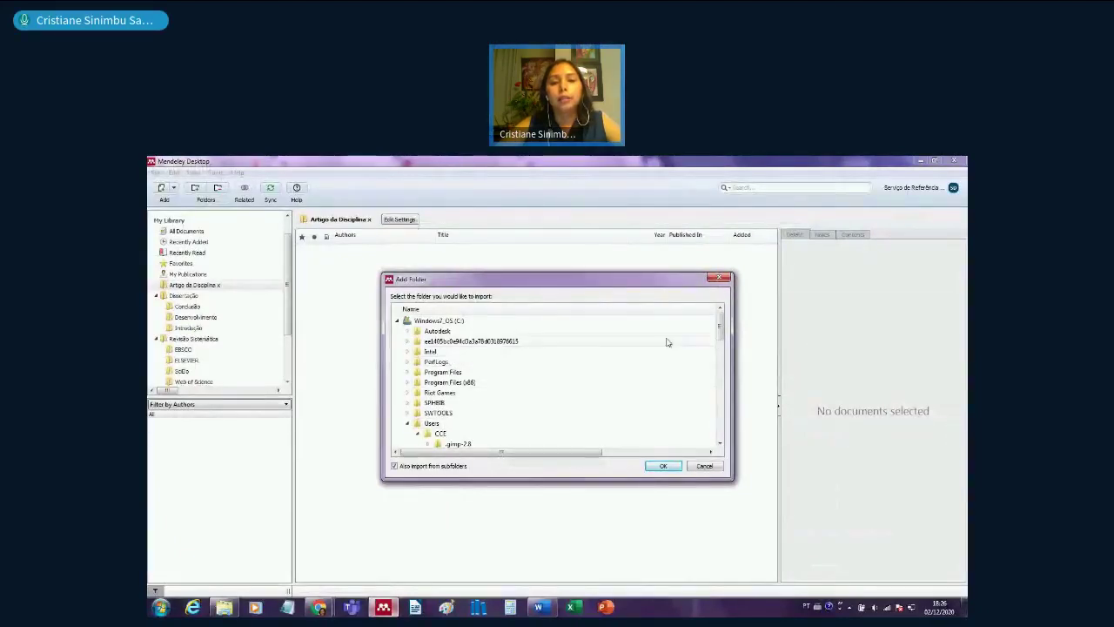
drag(720, 330, 720, 342)
click(427, 361)
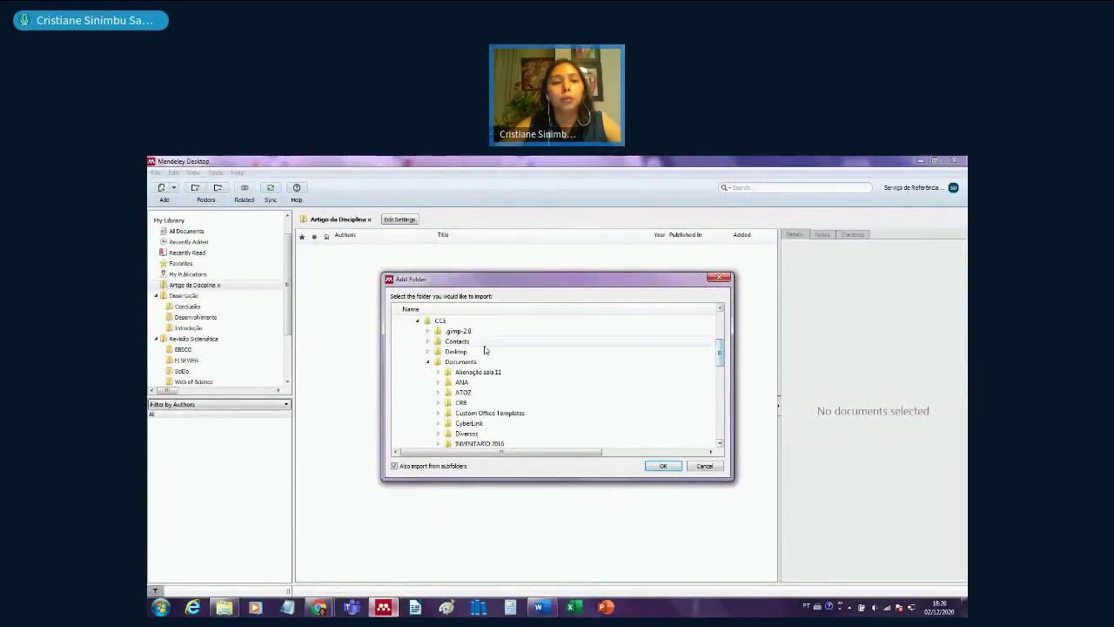
click(427, 350)
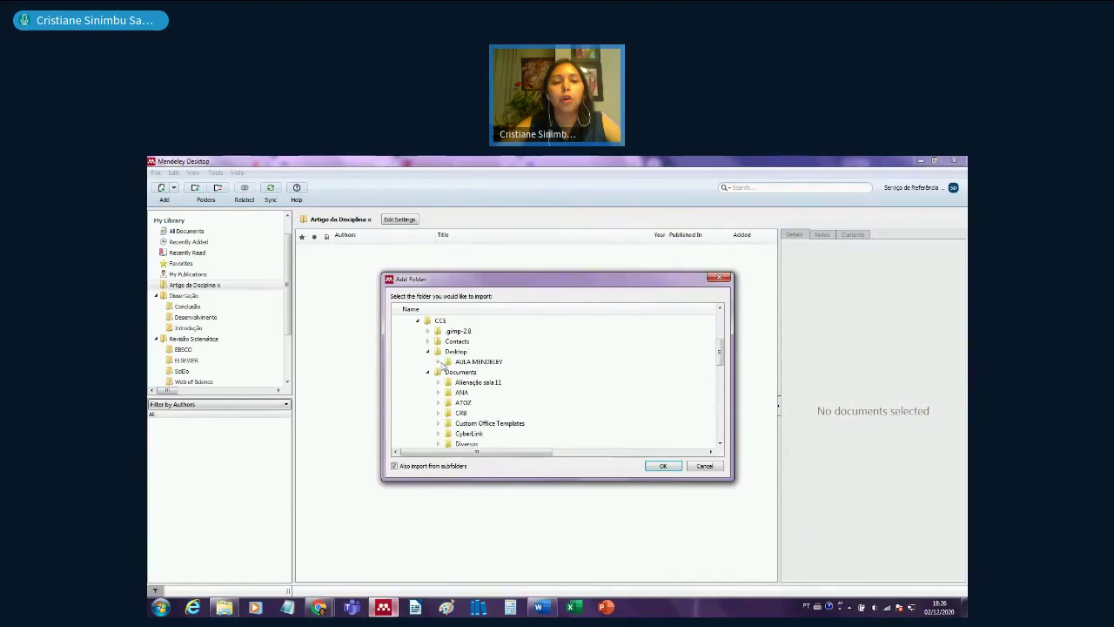
click(438, 361)
click(477, 372)
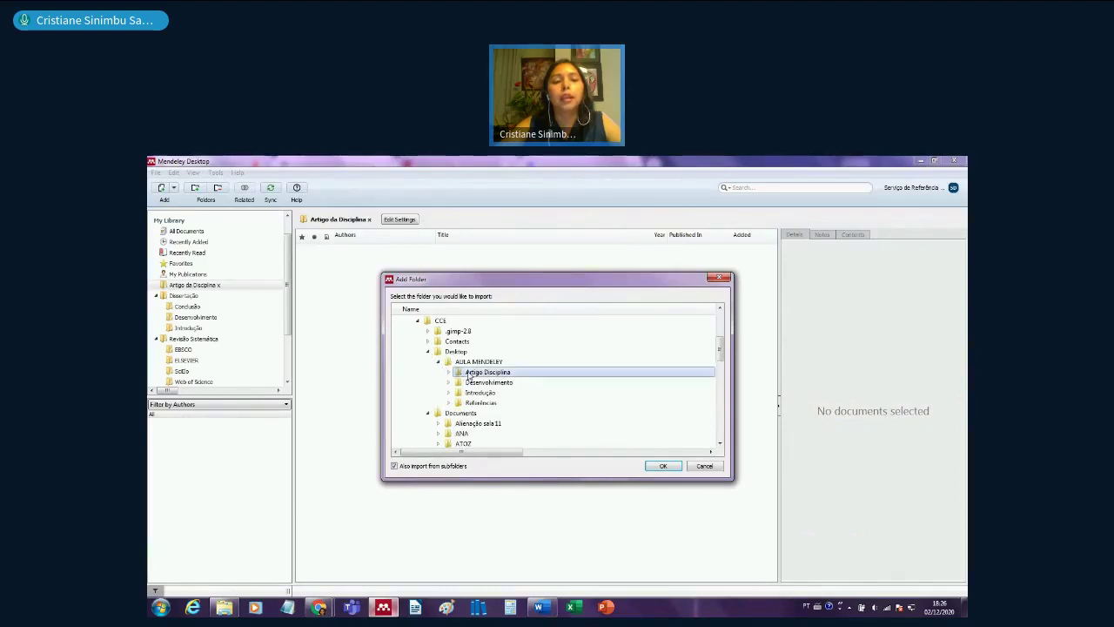
click(663, 467)
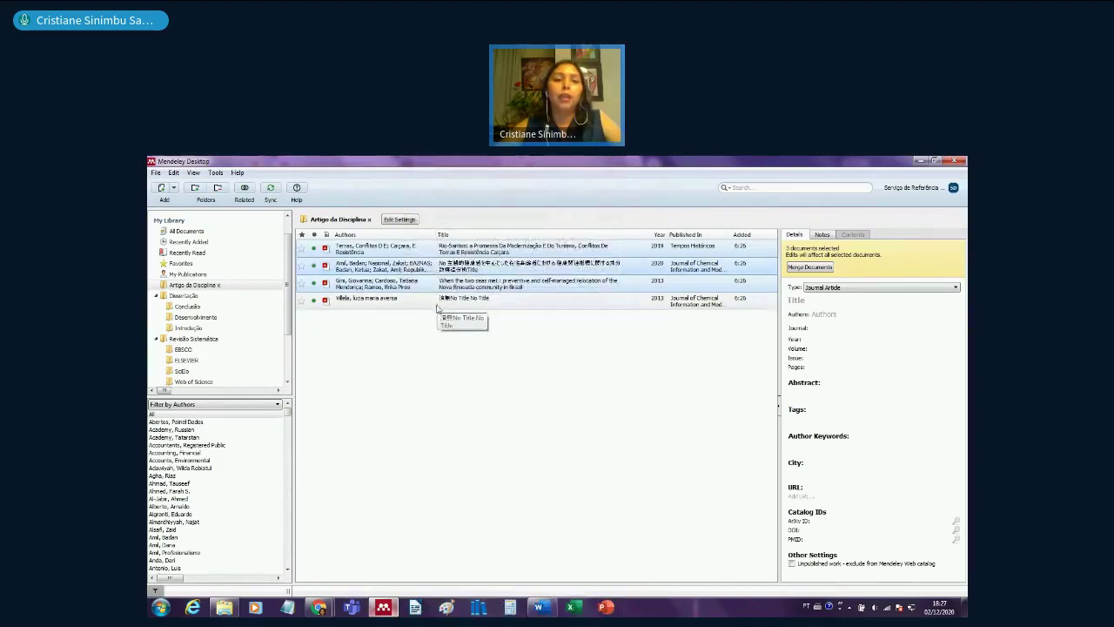
- View the fourth and second papers' details, narrow the Title column, then open Dissertação
click(438, 305)
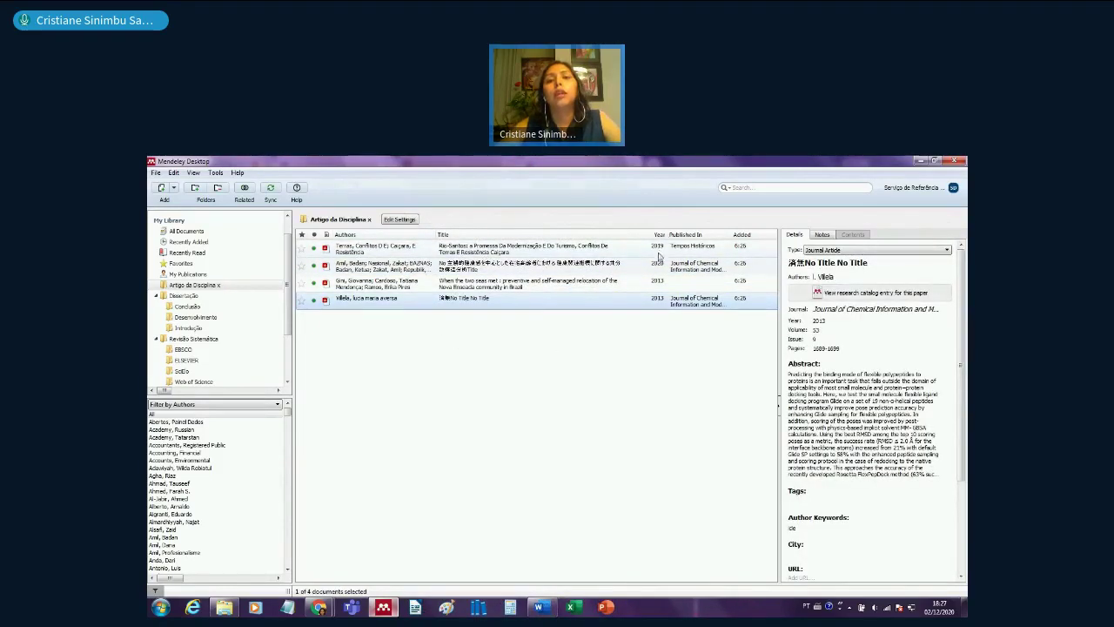
drag(627, 233, 614, 233)
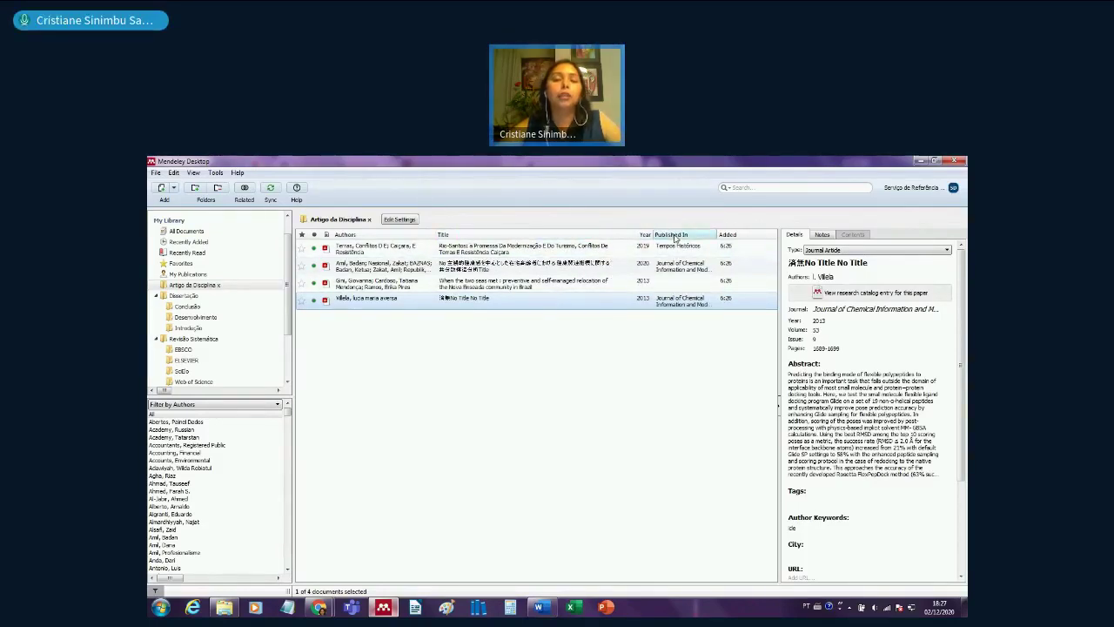
click(621, 356)
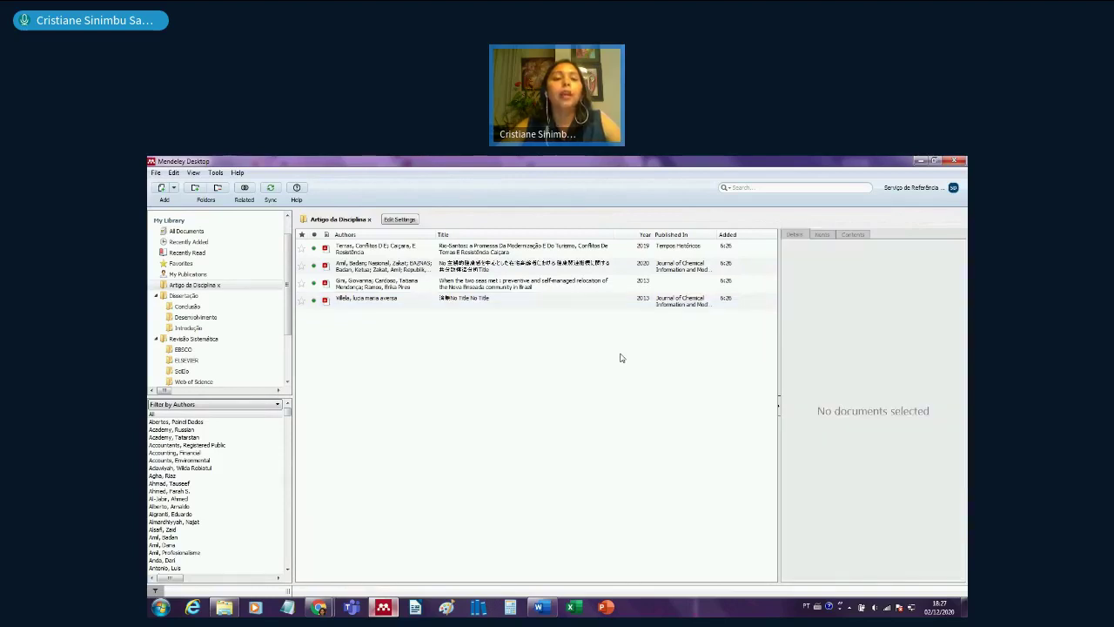
click(484, 270)
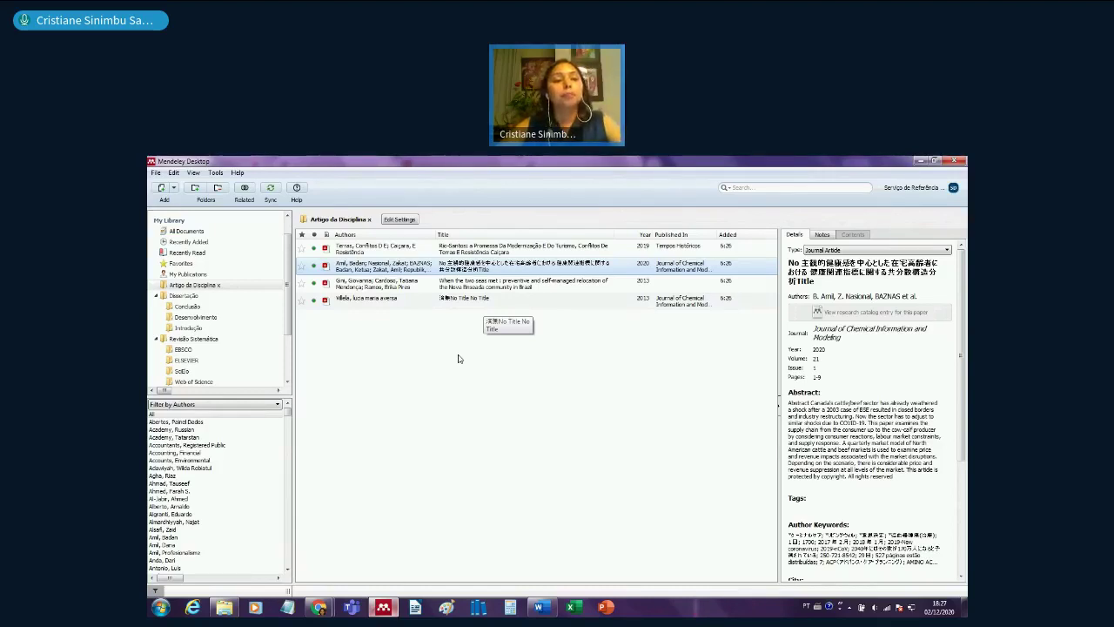
click(185, 295)
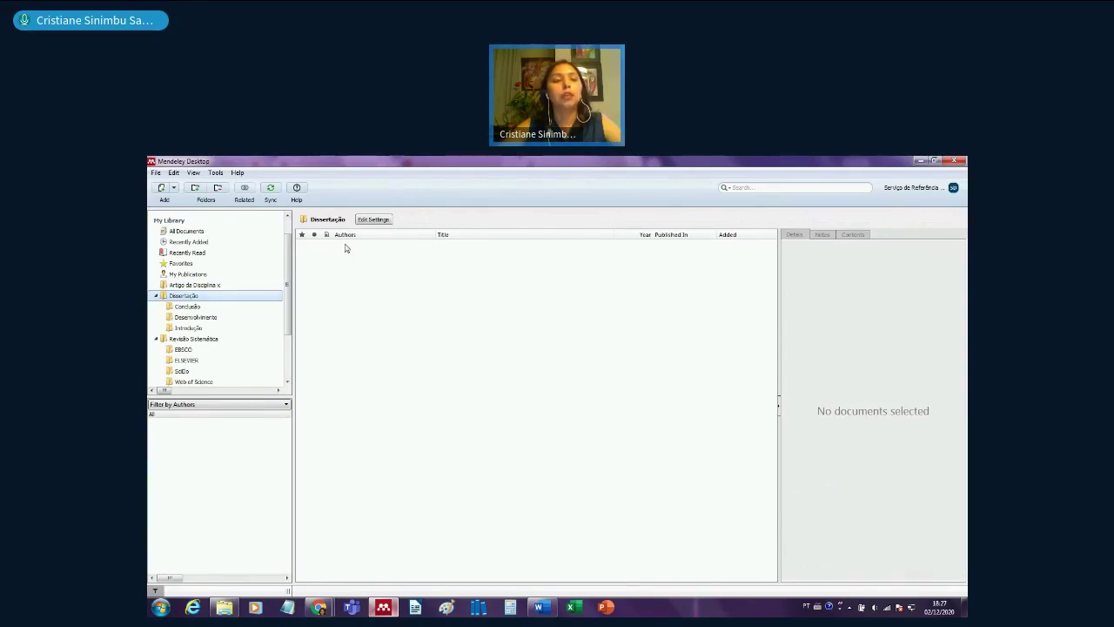
- Select the Introdução subfolder and import the three papers from AULA MENDELEY > Introdução
click(200, 328)
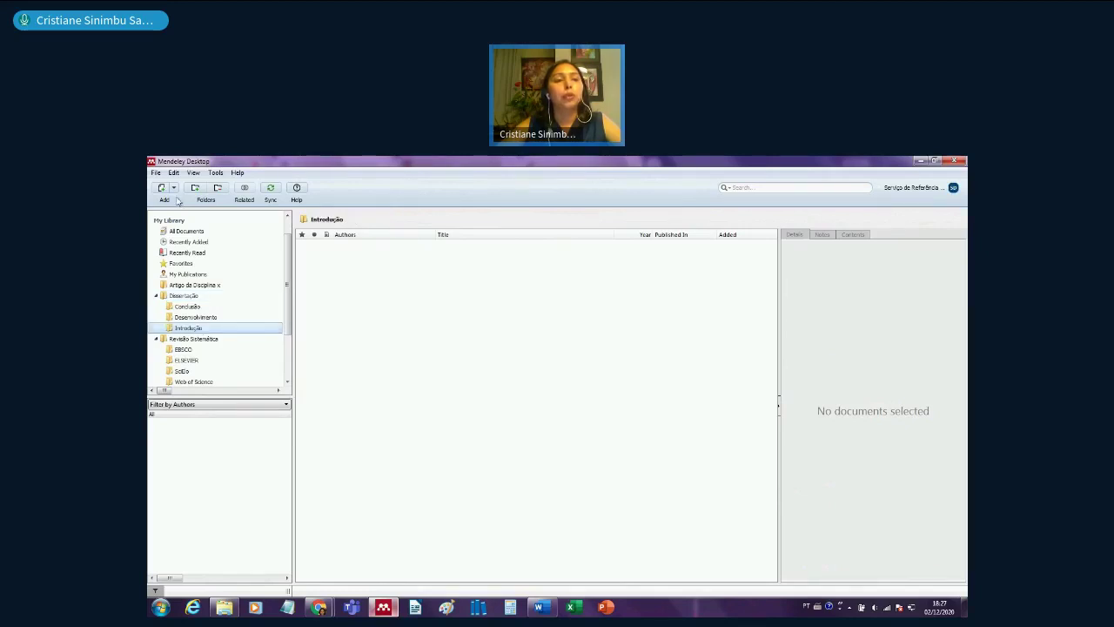
click(157, 172)
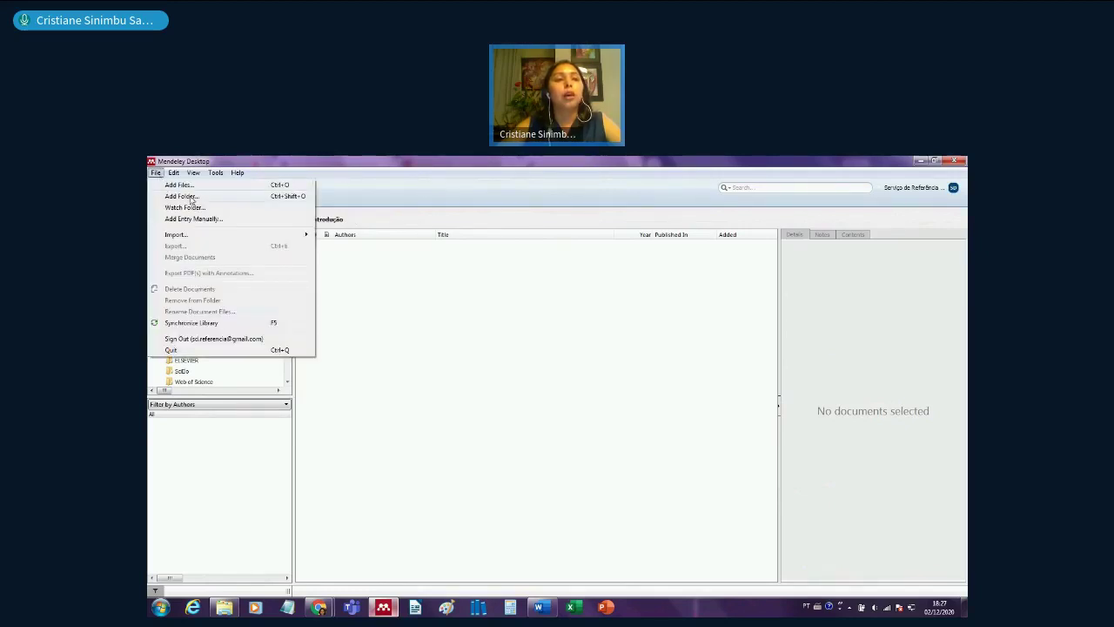
click(183, 195)
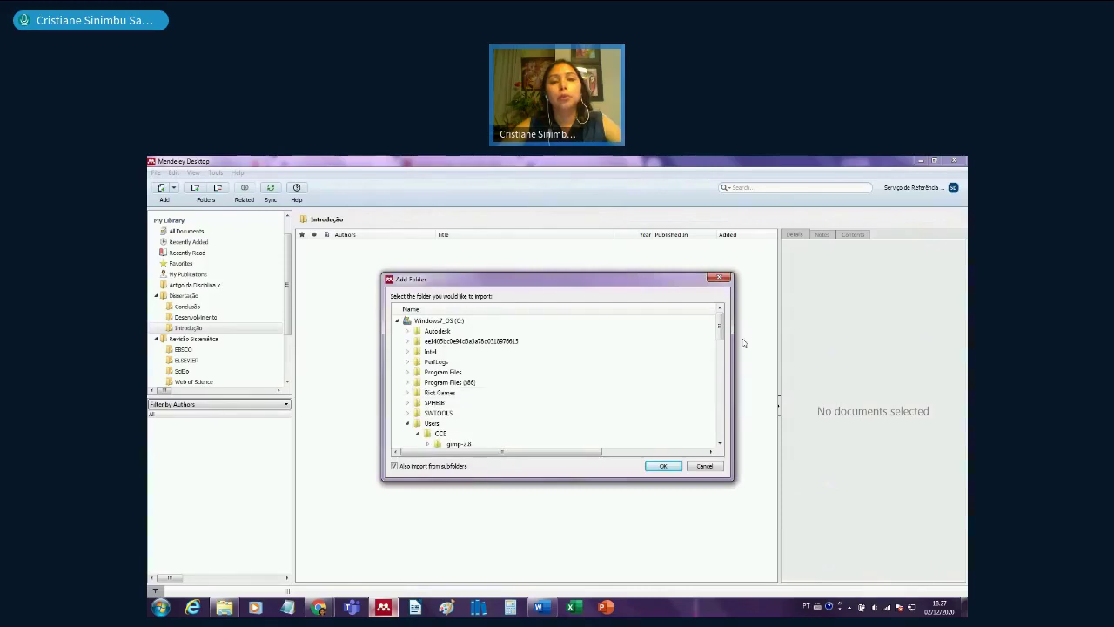
drag(721, 335, 721, 357)
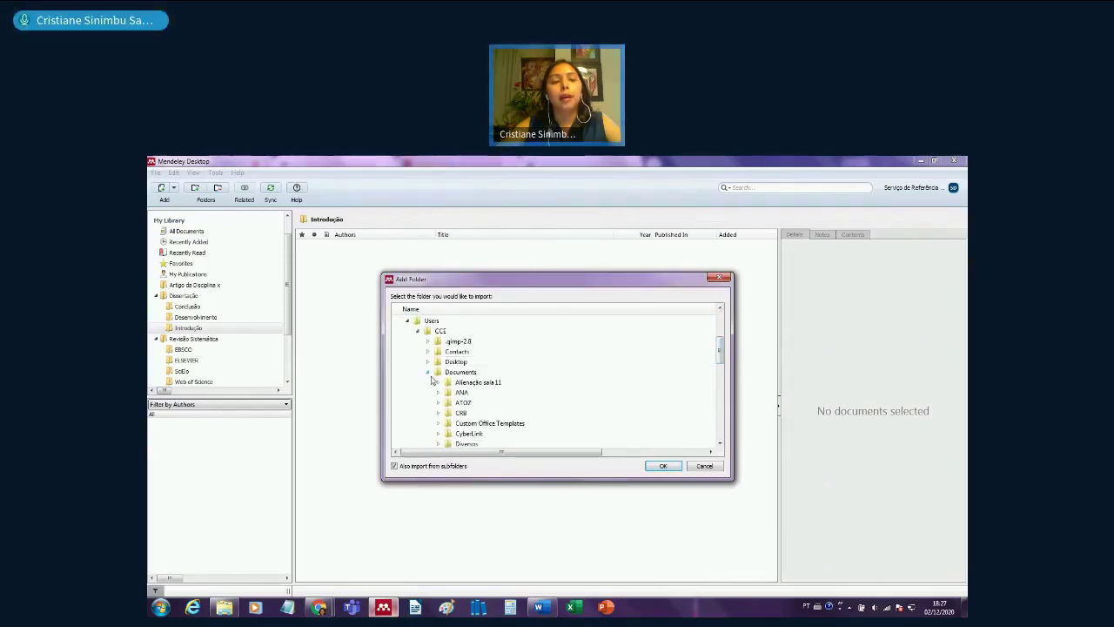
click(427, 362)
click(437, 372)
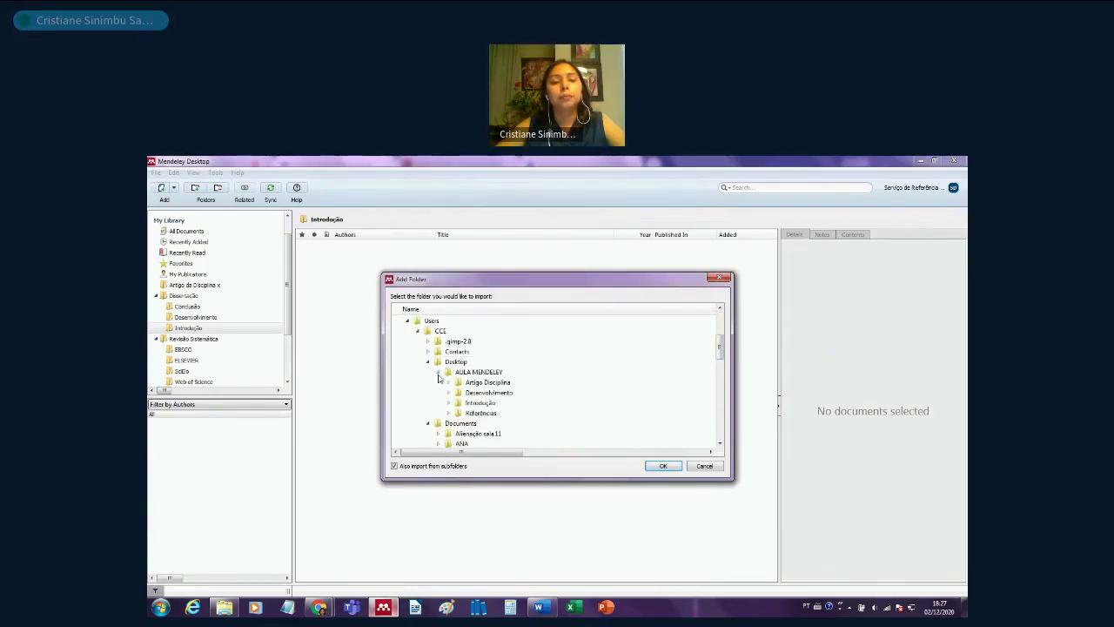
click(461, 404)
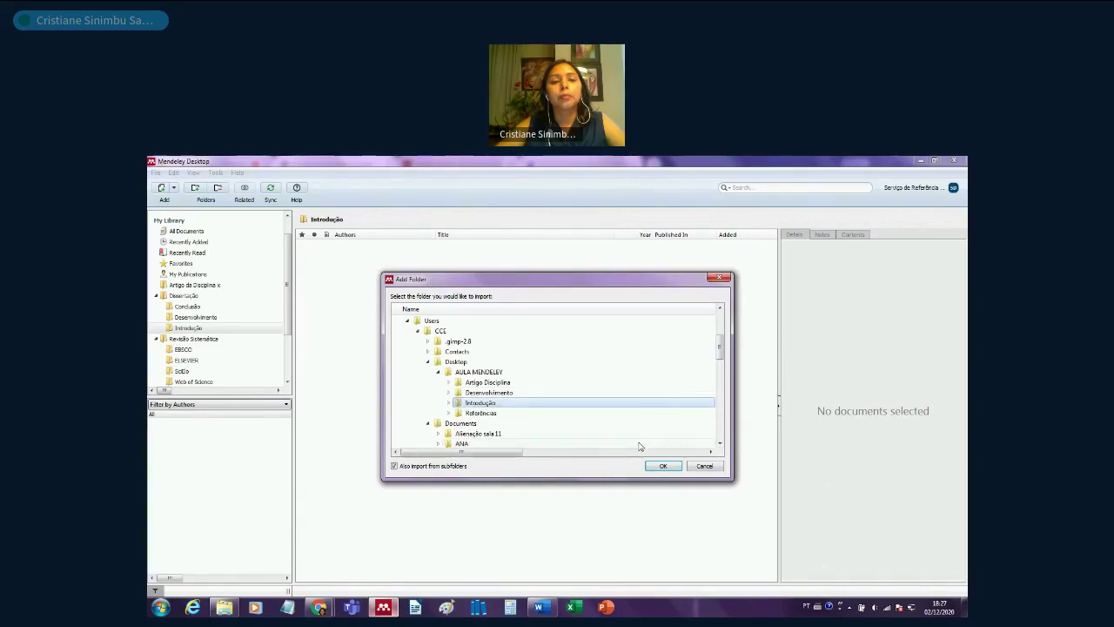
click(664, 467)
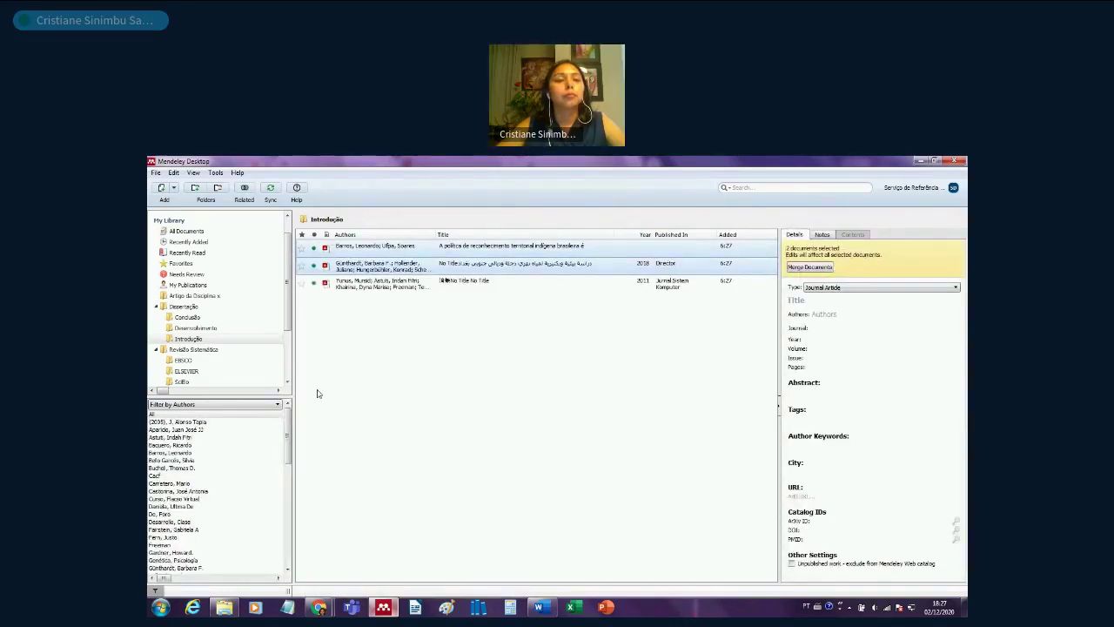
- Select Conclusão and import the six papers from the AULA MENDELEY > Referências folder
click(188, 317)
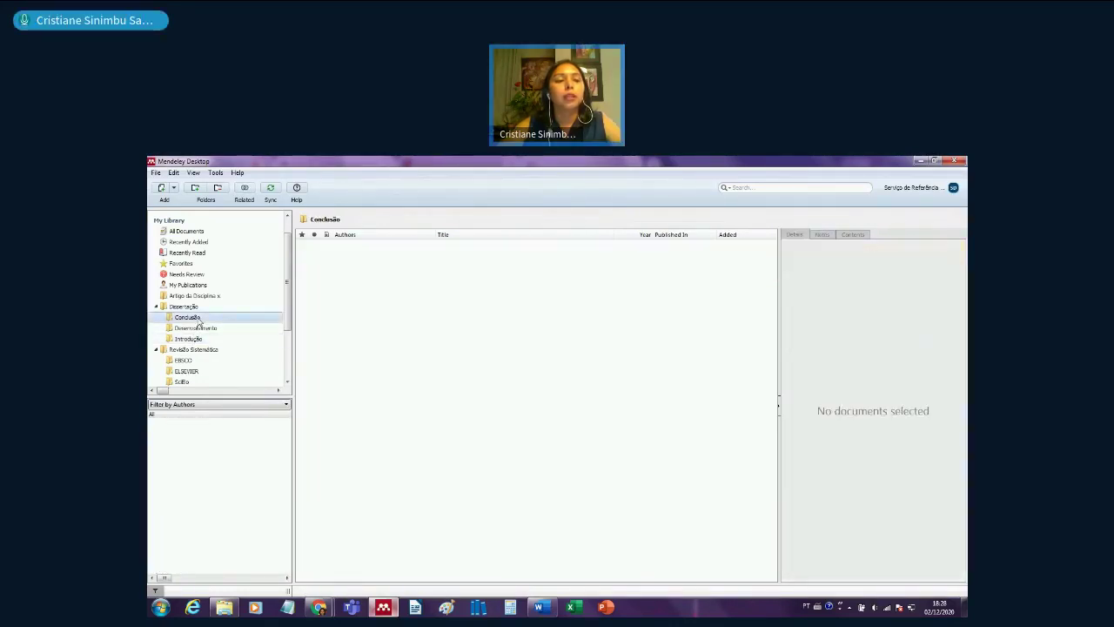
click(156, 173)
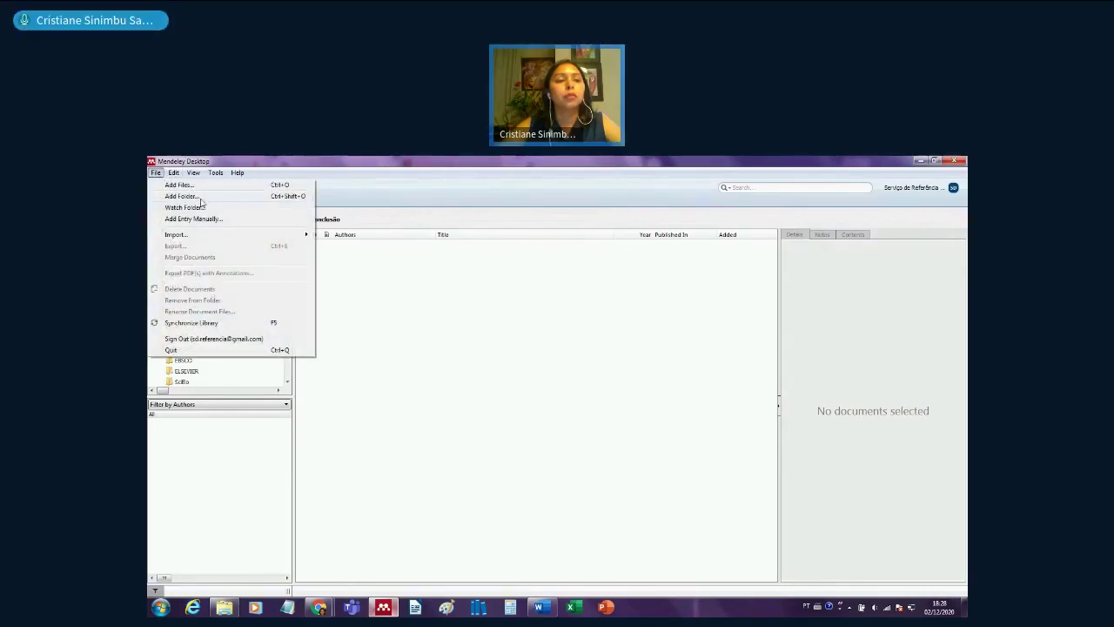
click(187, 196)
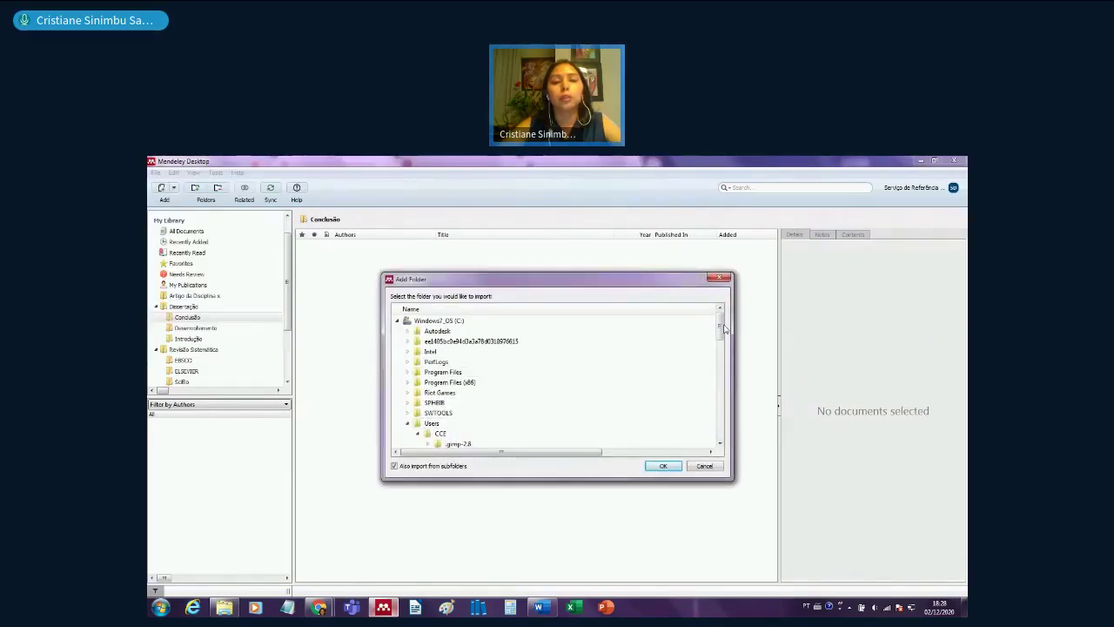
scroll(561, 375, down, 4)
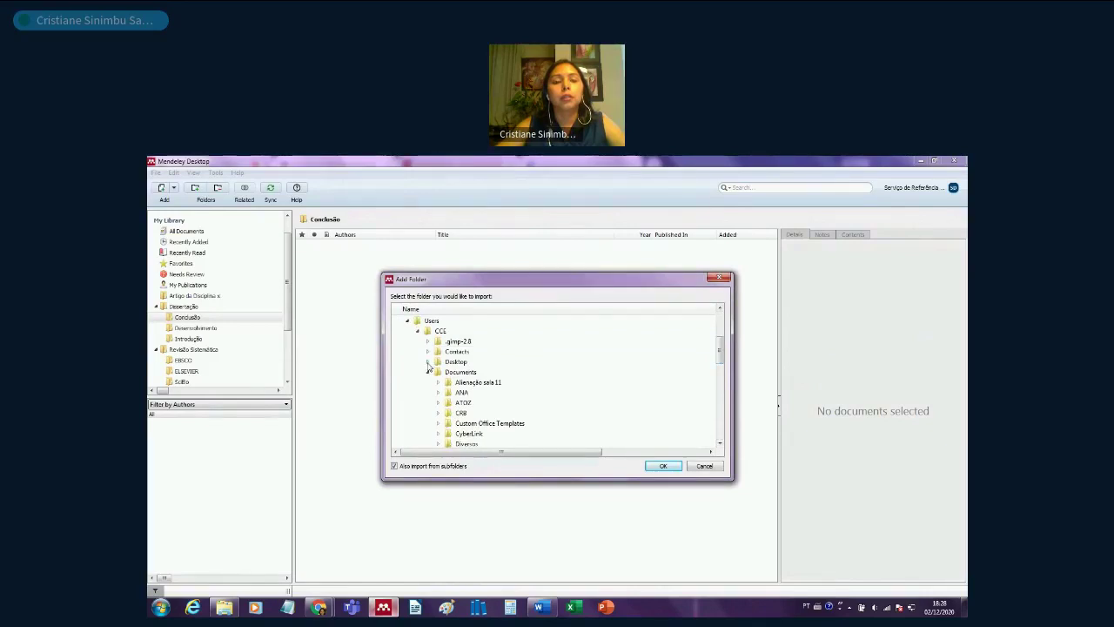
click(427, 362)
click(439, 371)
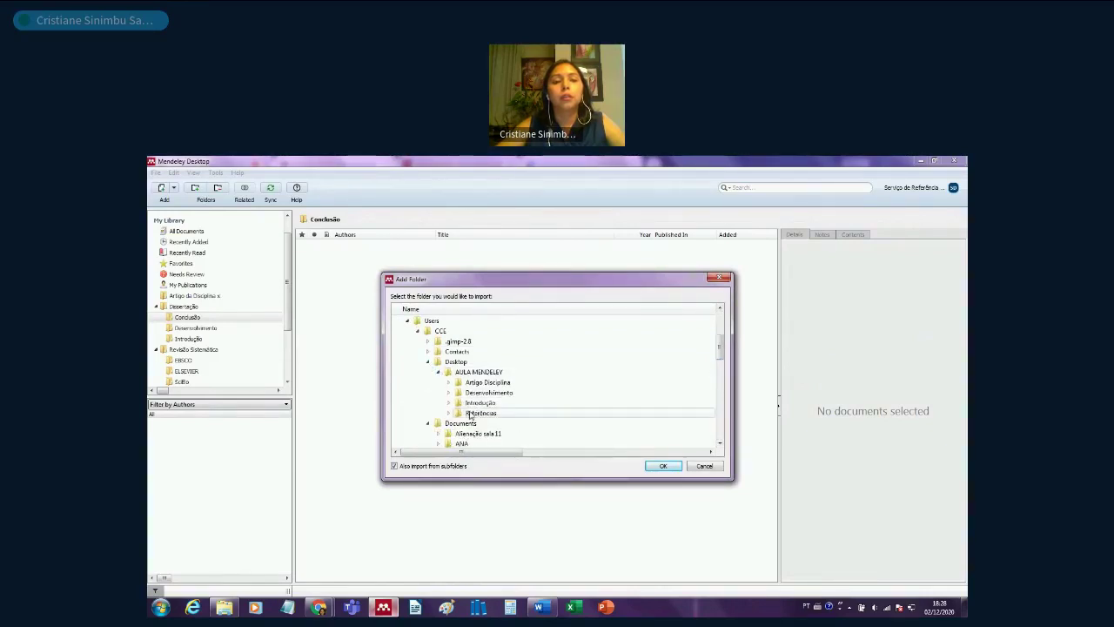
click(478, 415)
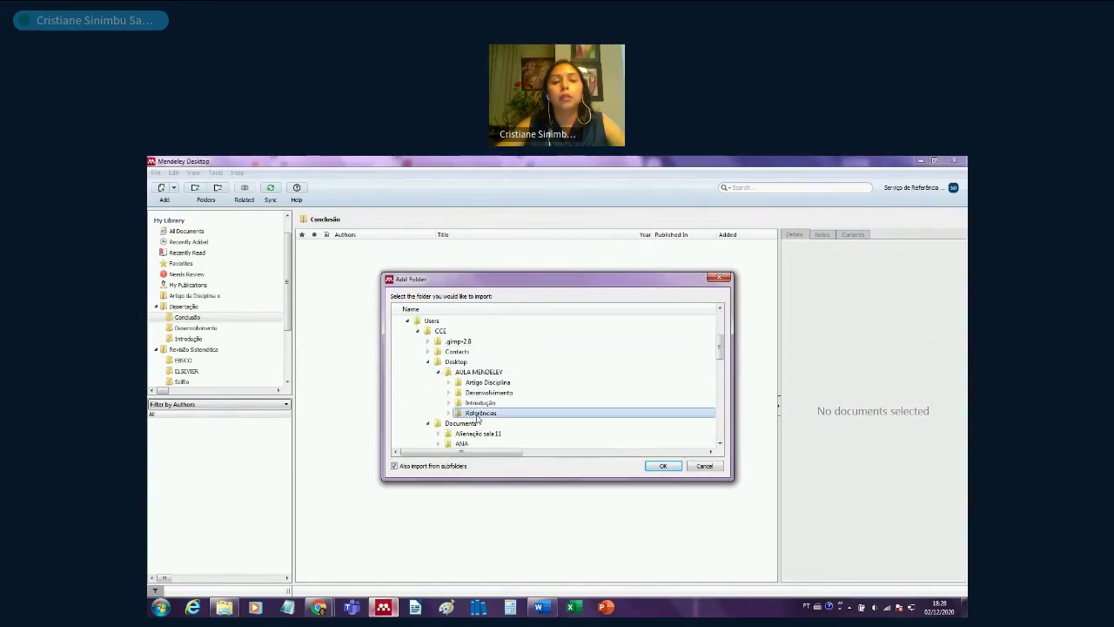
click(664, 467)
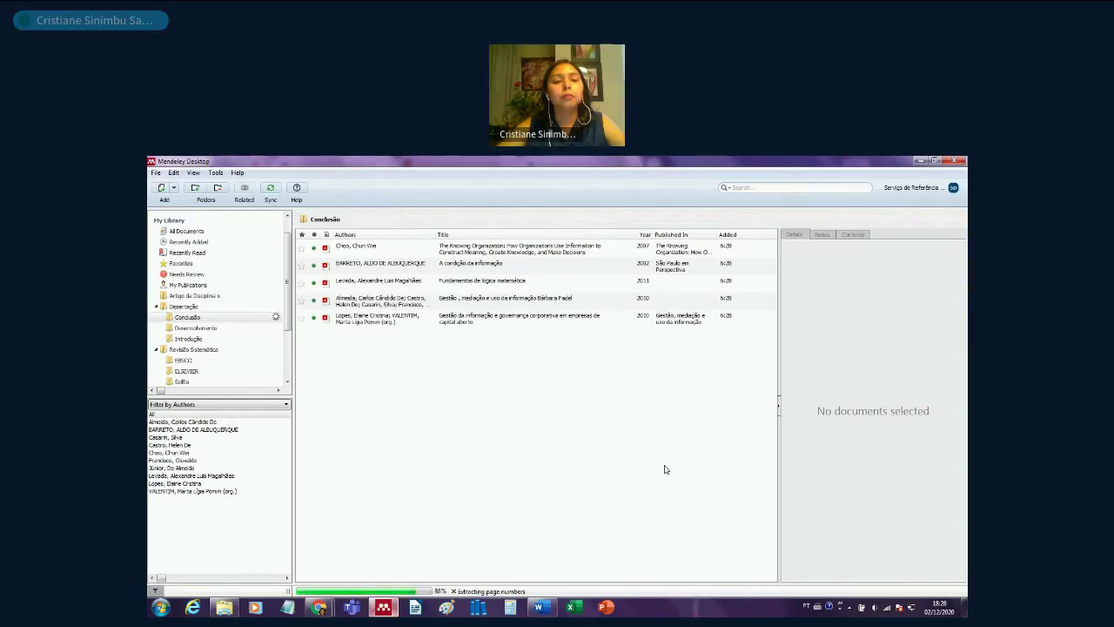
- Select Desenvolvimento and import the 11 papers from AULA MENDELEY > Desenvolvimento
click(197, 328)
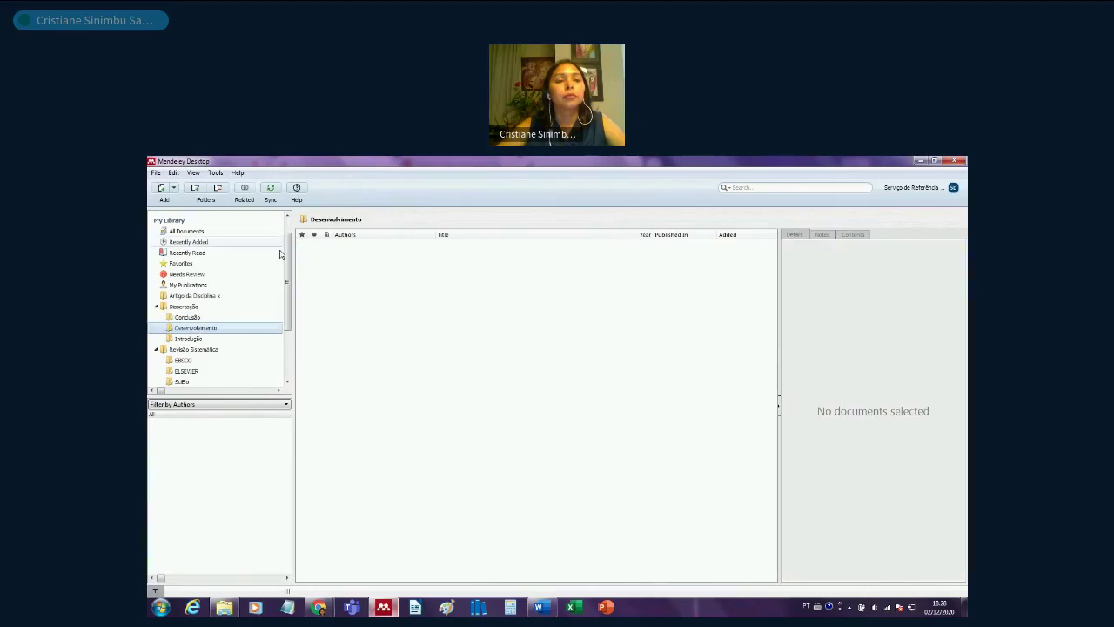
click(158, 173)
click(190, 199)
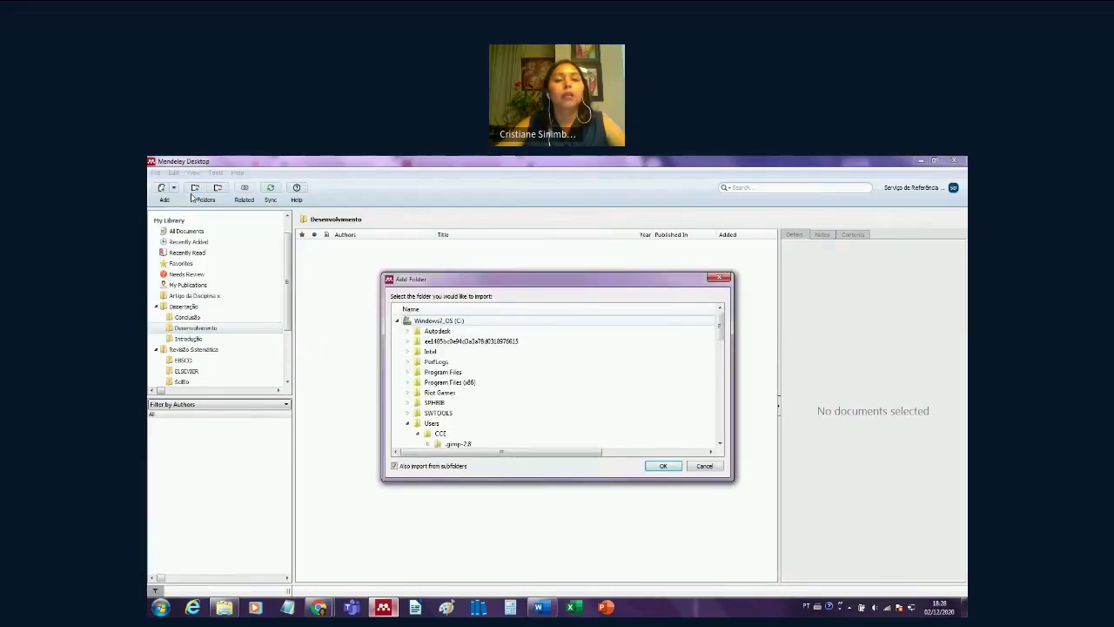
drag(719, 324, 719, 355)
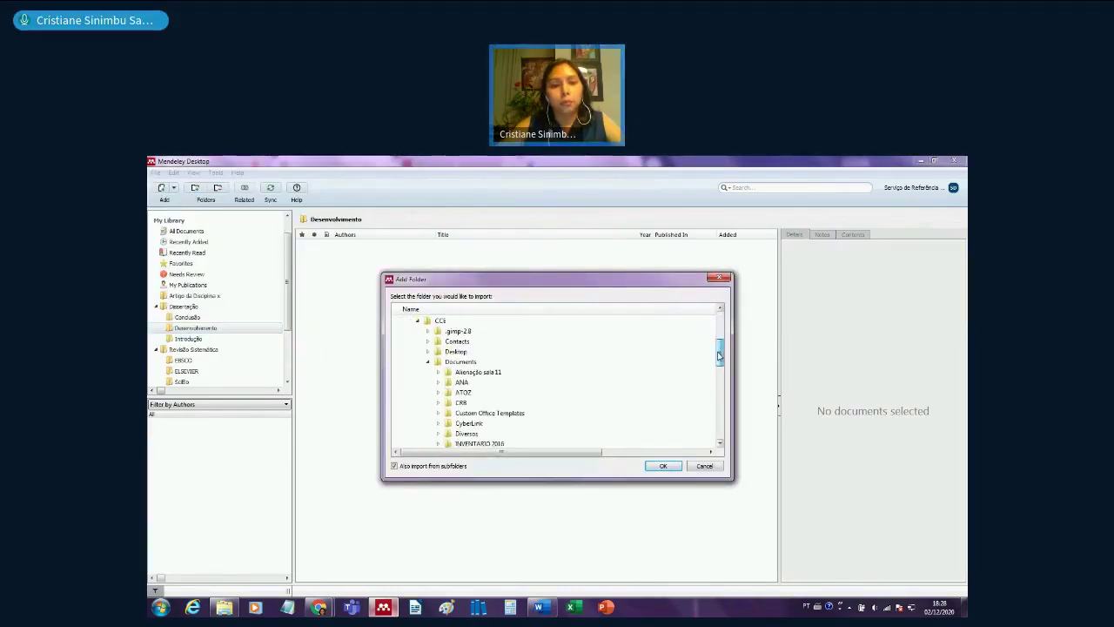
click(428, 351)
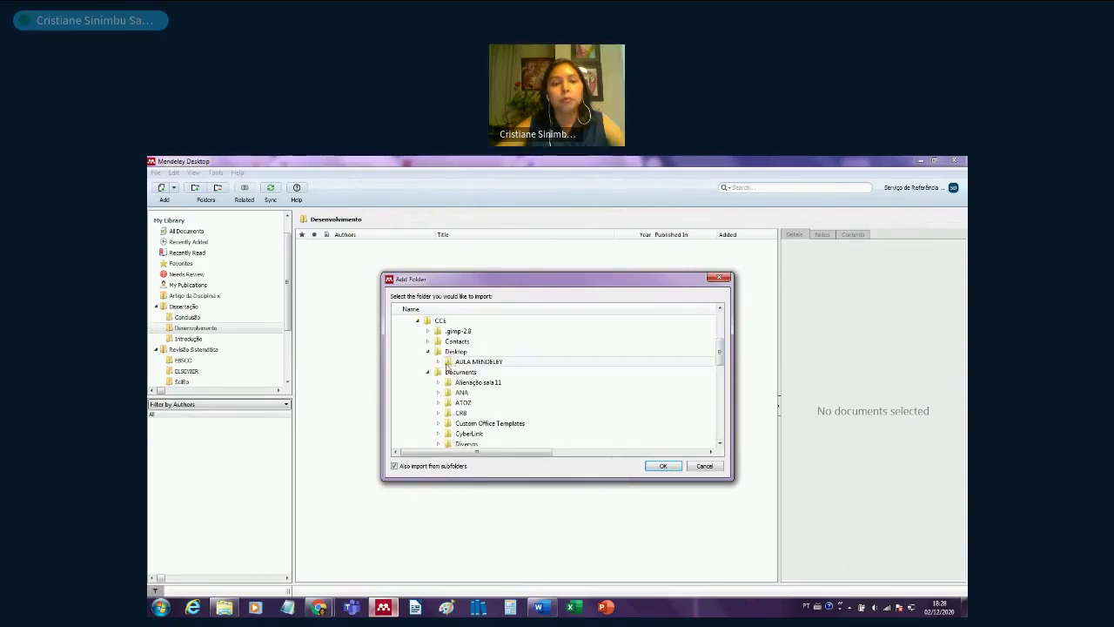
click(437, 361)
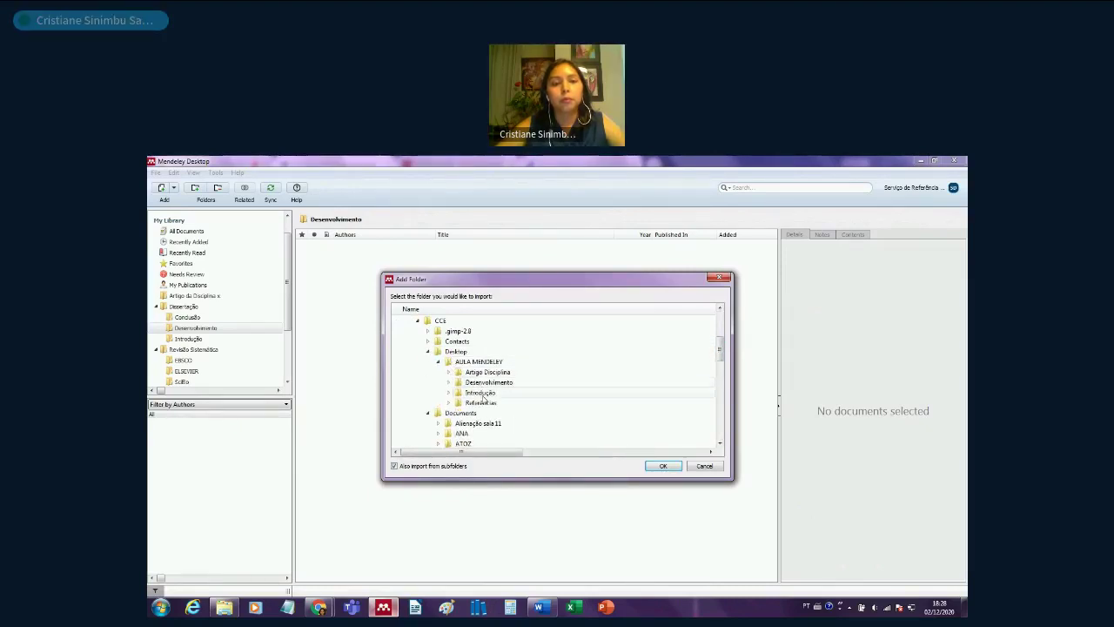
click(489, 382)
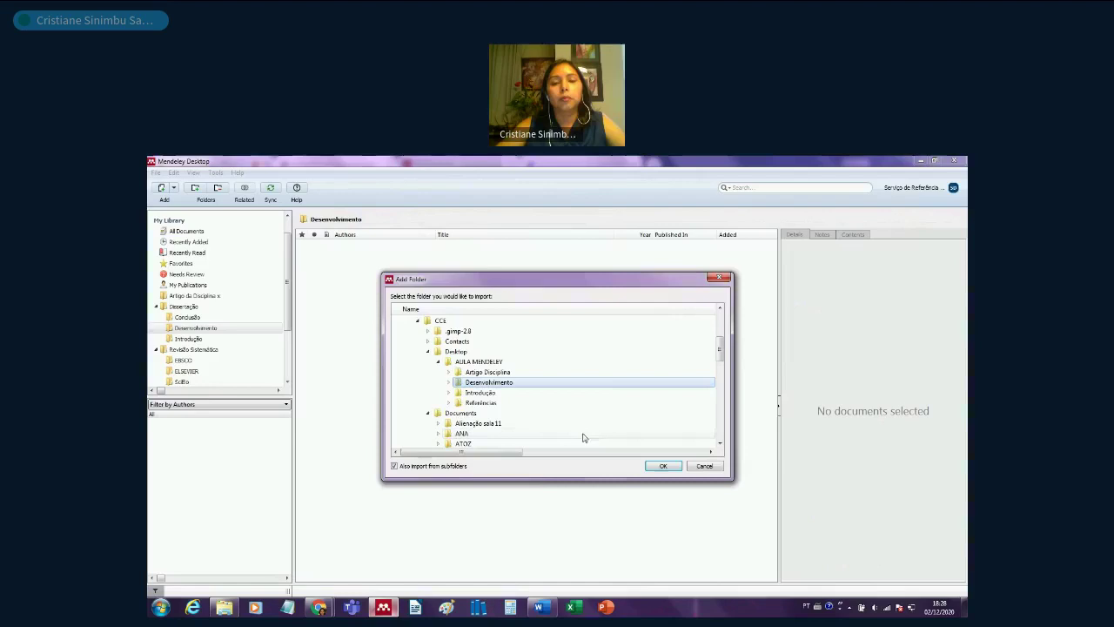
click(662, 467)
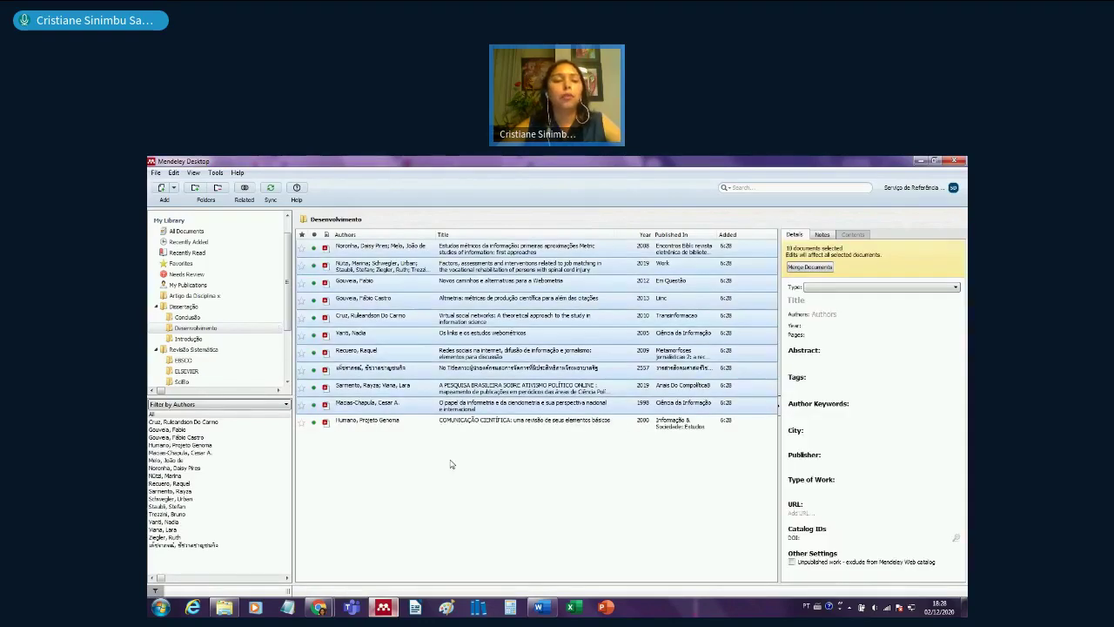
- Clear the document selection and review the references in Dissertação and Conclusão
click(455, 464)
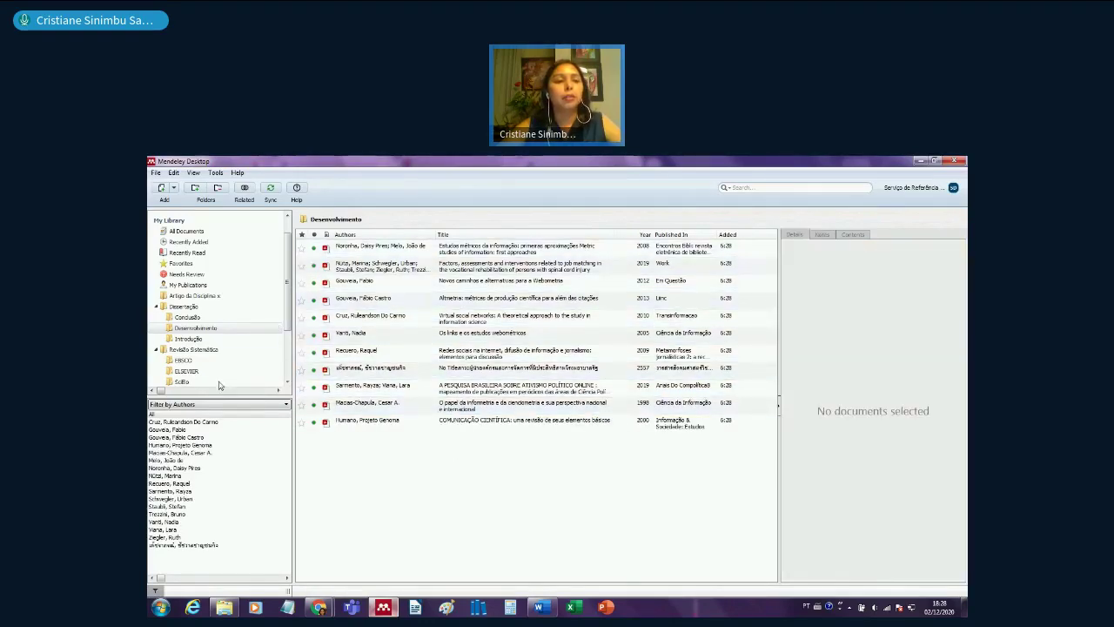
click(184, 306)
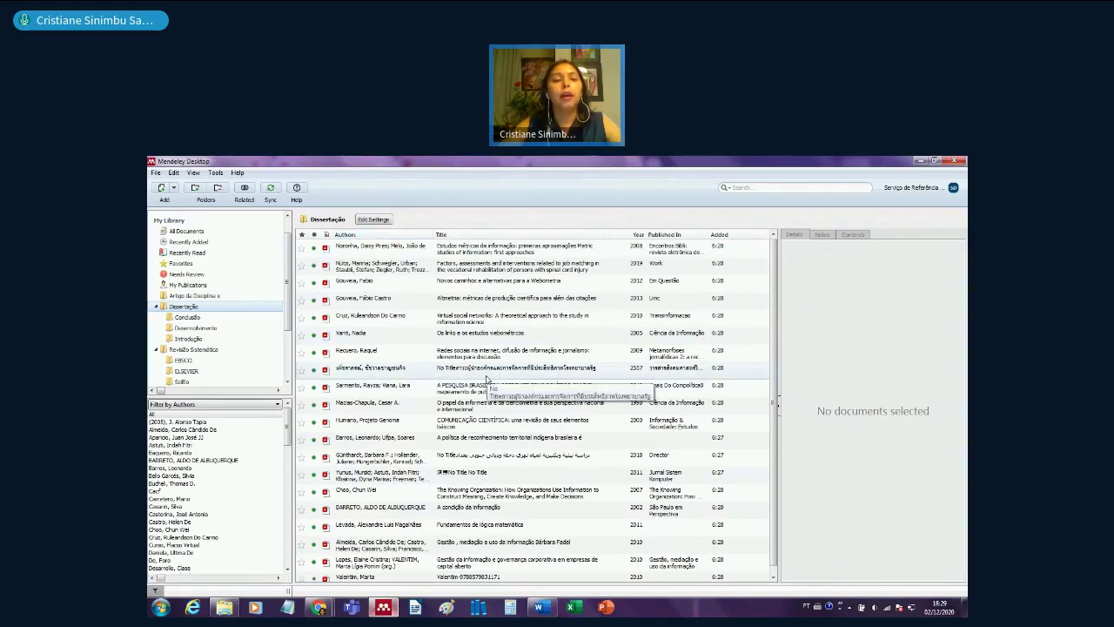
click(187, 317)
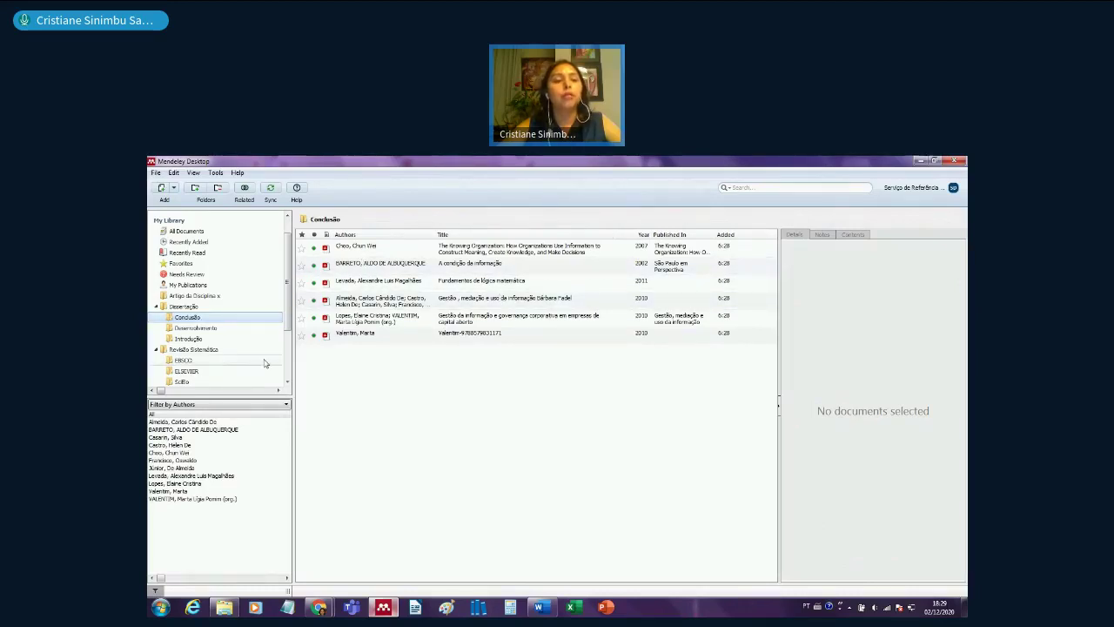
click(183, 306)
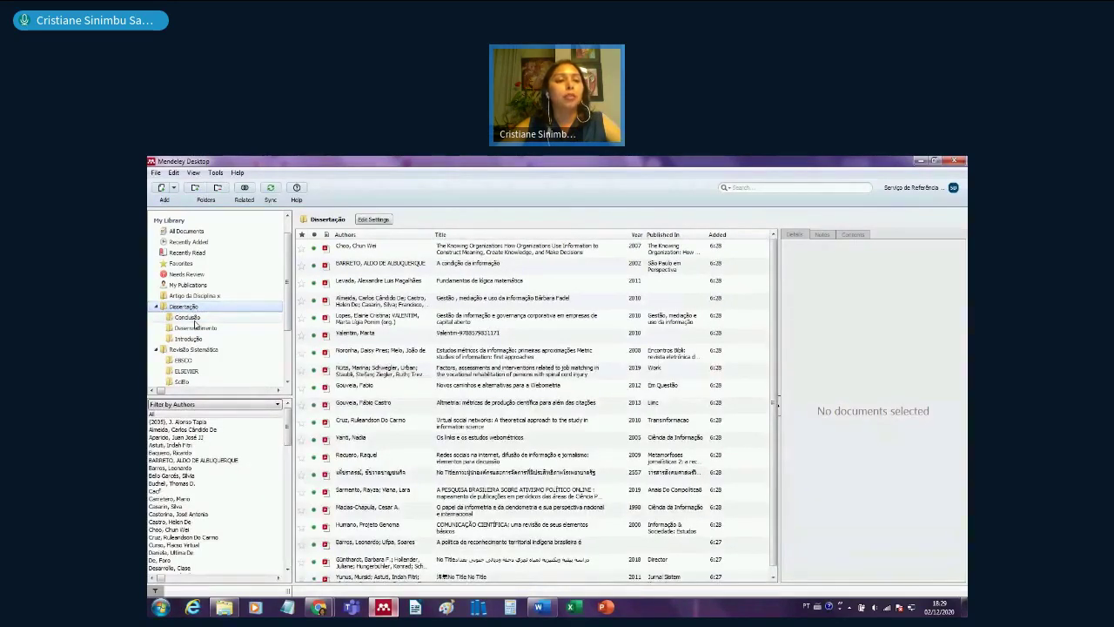
- With Conclusão selected, bring up the Add Files picker
click(189, 318)
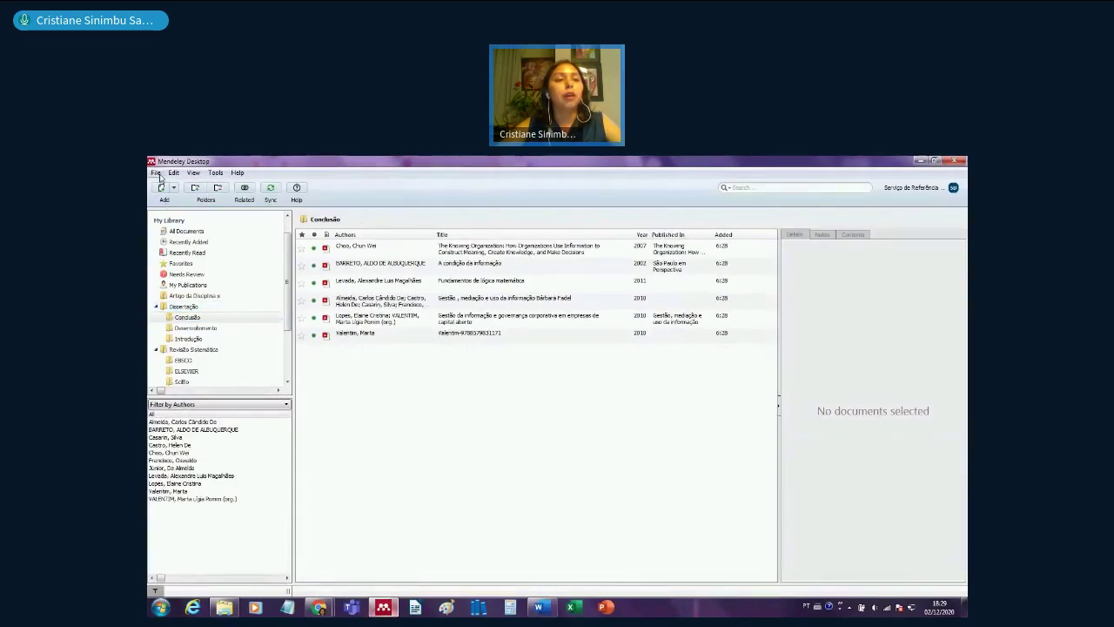
click(156, 173)
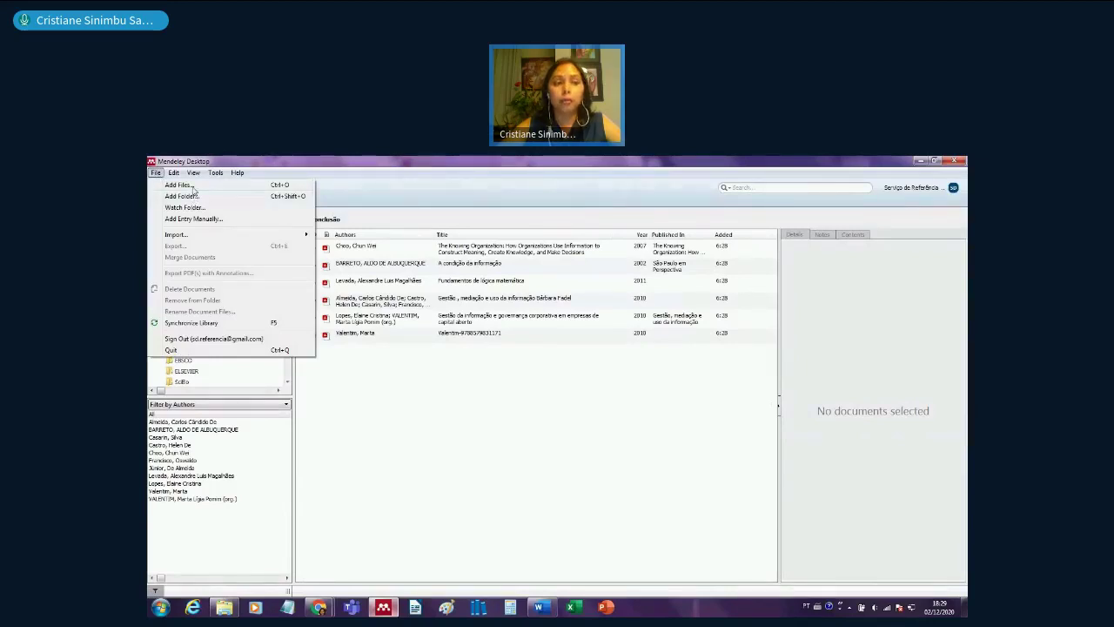
click(178, 184)
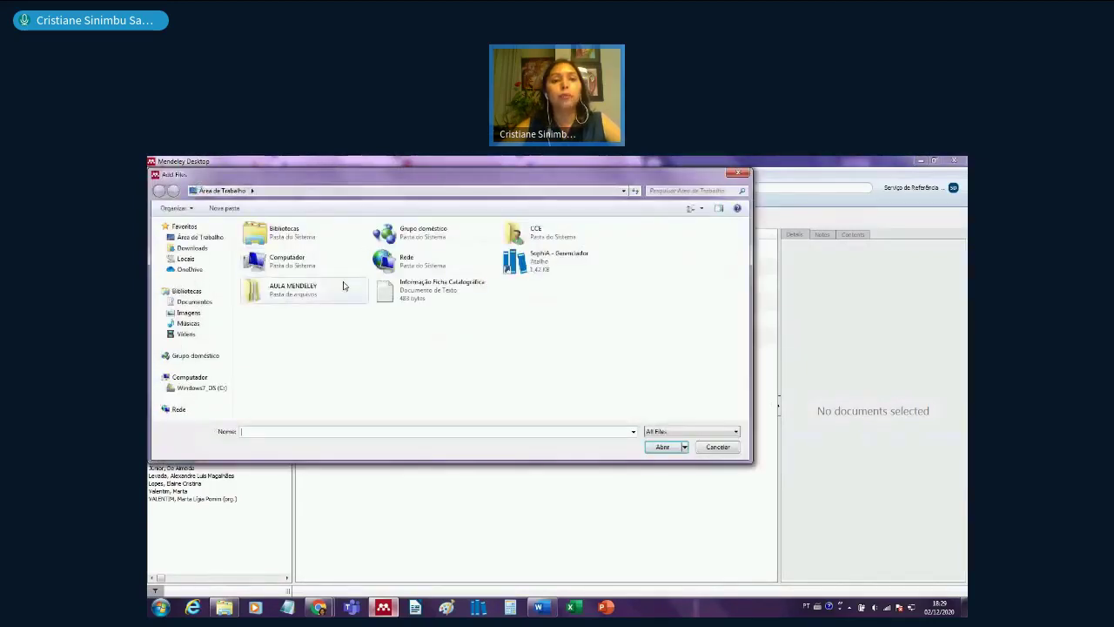
- Import the Anpocs 2020 PDF from Documentos > Projeto Doutorado > INSCRIÇÃO PPGCOM into Conclusão
click(195, 301)
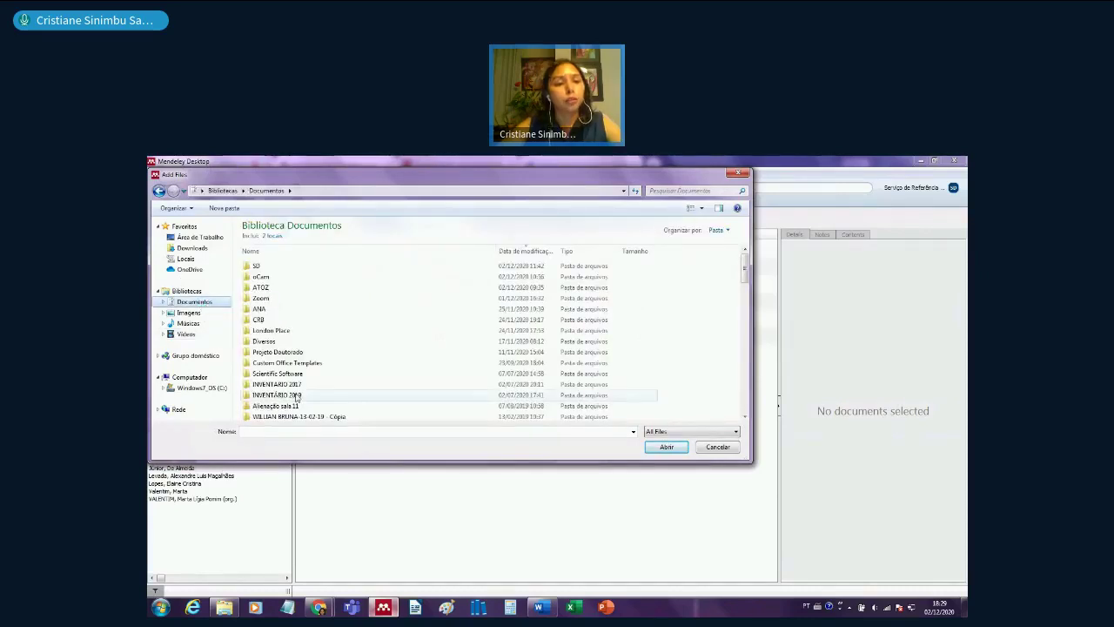
double_click(278, 351)
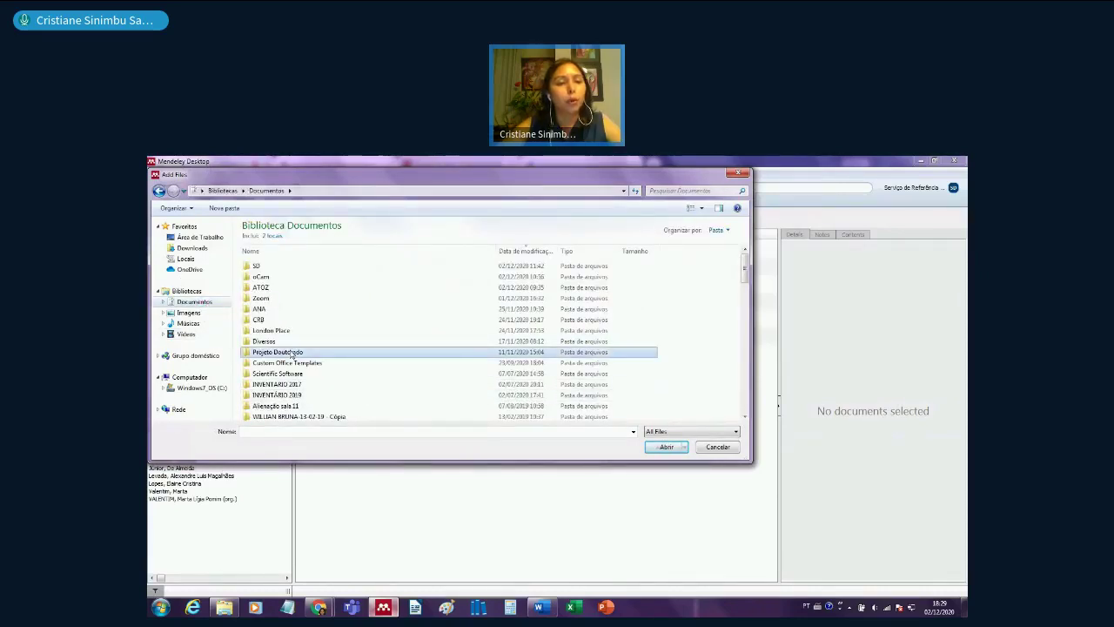
double_click(277, 265)
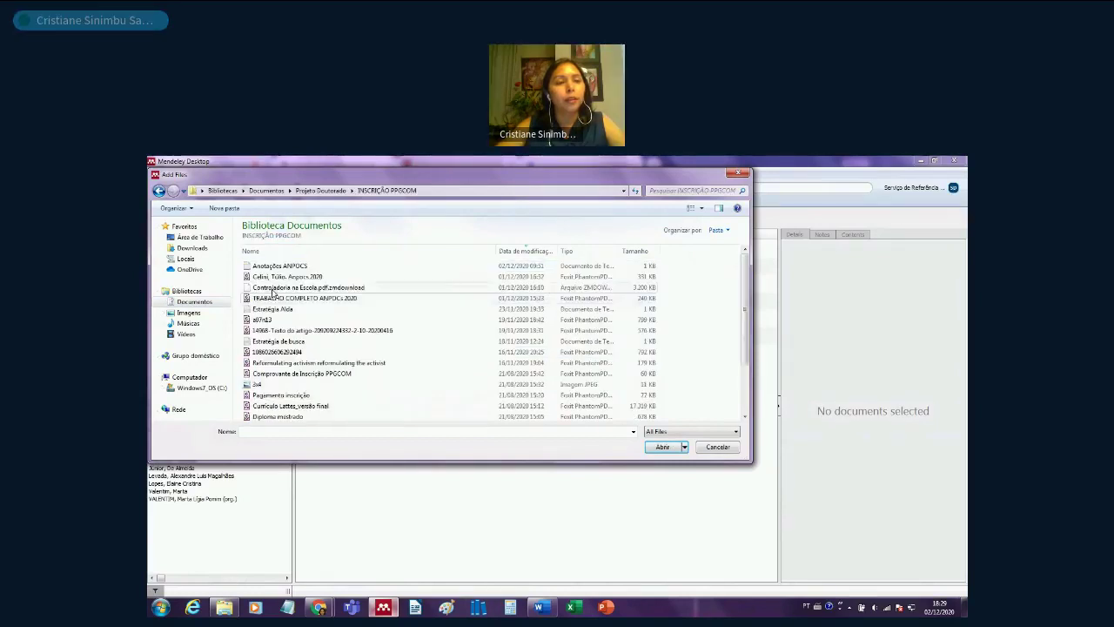
click(277, 277)
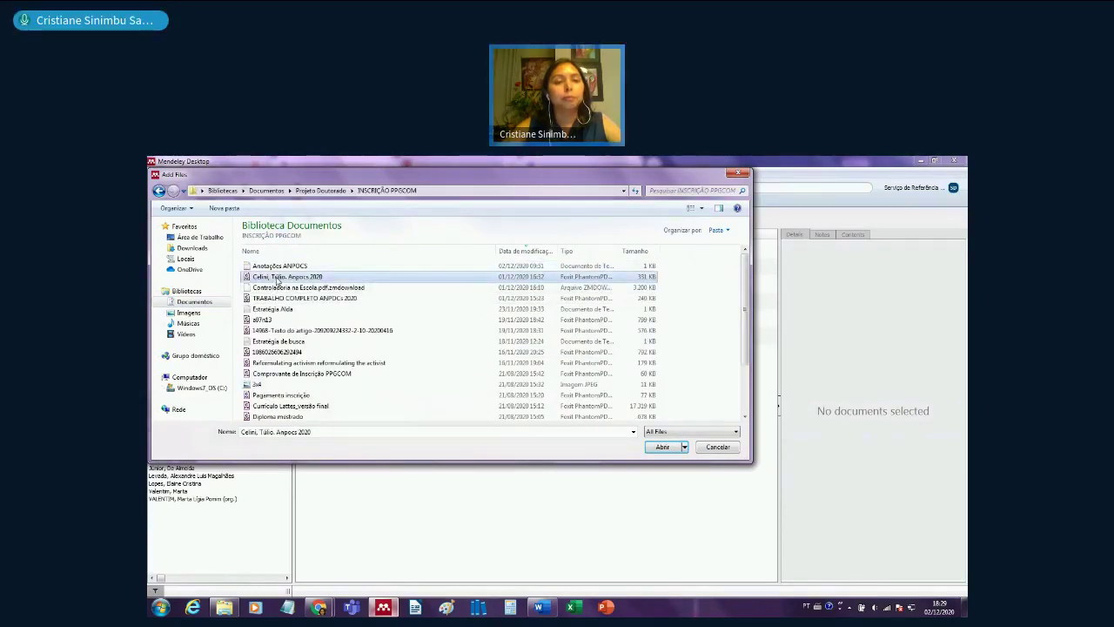
click(663, 447)
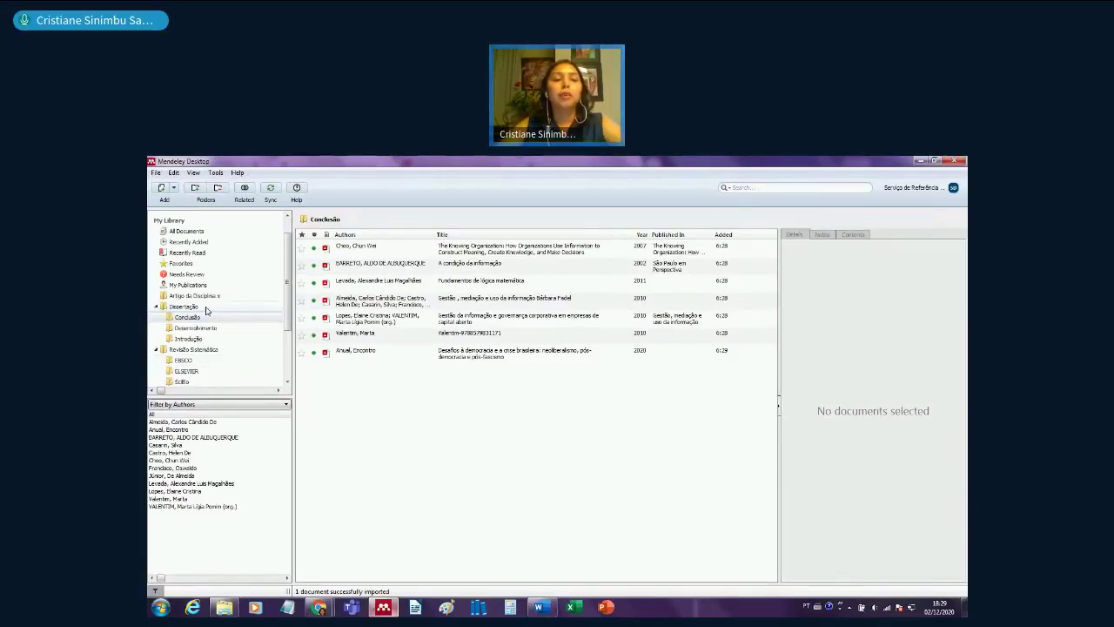
- Select Dissertação to list all its references, including 'Desafios à democracia e a crise brasileira'
click(206, 309)
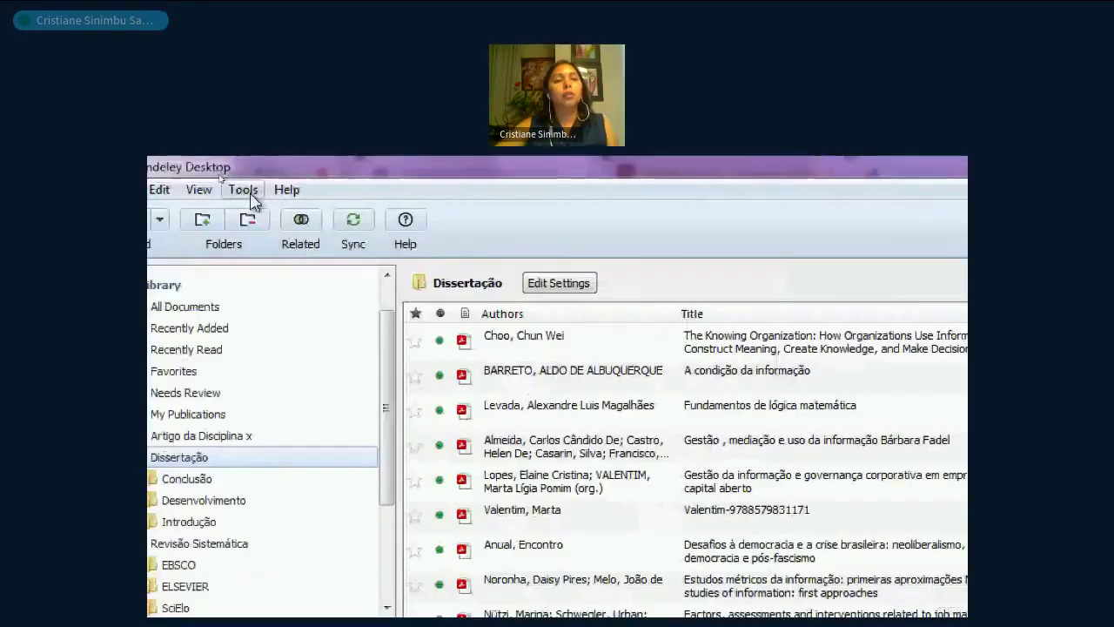
- Run Check for Duplicates on the Dissertação folder
click(219, 176)
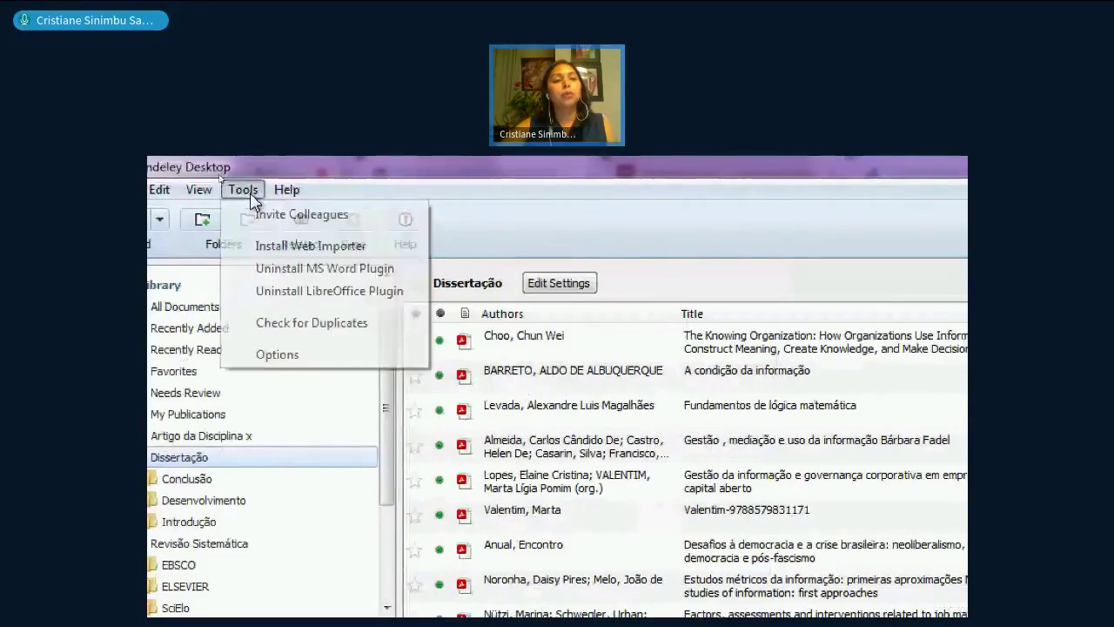
click(387, 323)
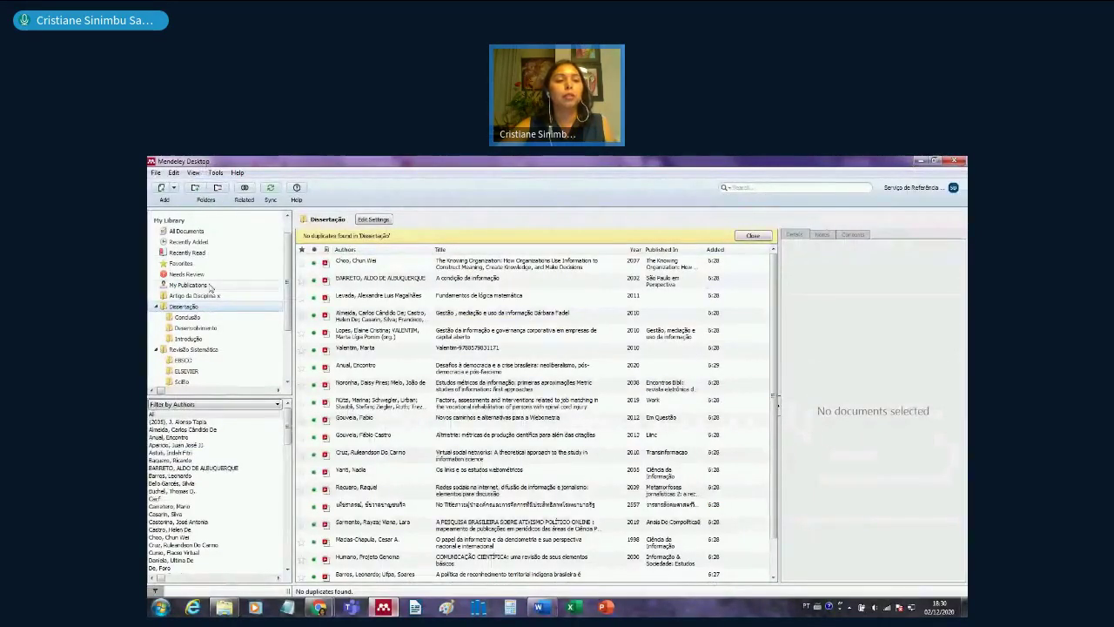
scroll(264, 251, up, 2)
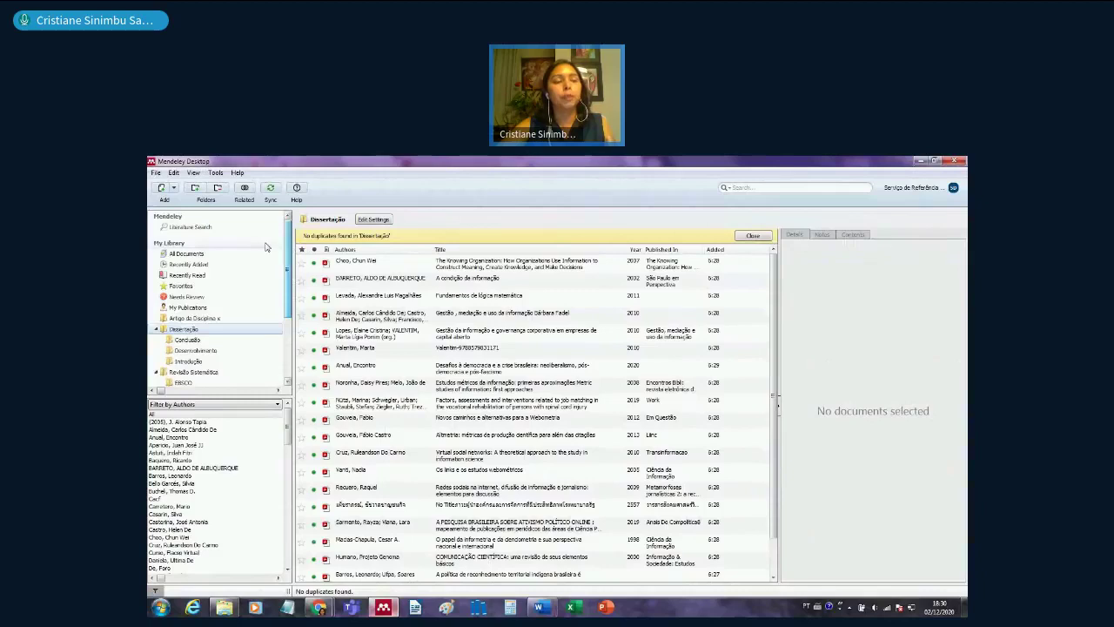
- Check All Documents for duplicates and dismiss the no-duplicates notice
click(186, 253)
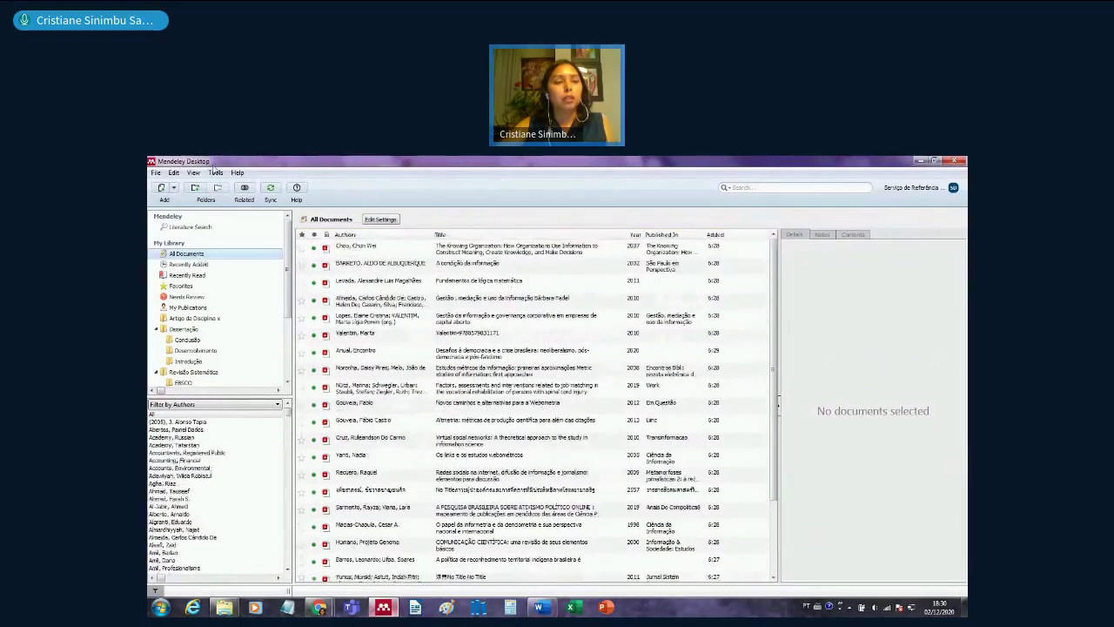
click(215, 172)
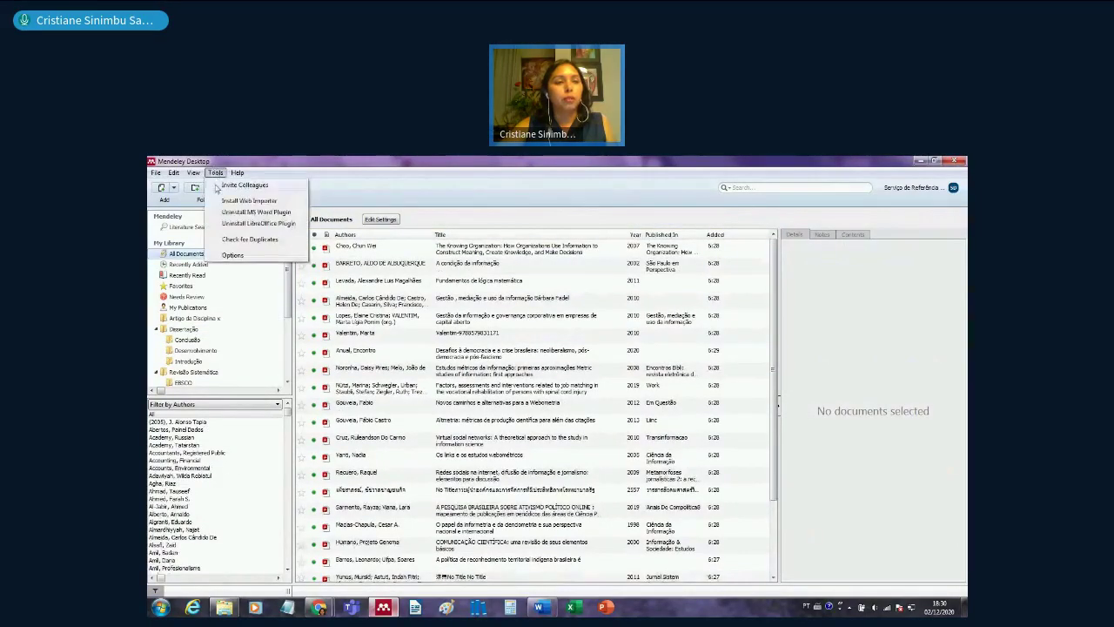
click(237, 239)
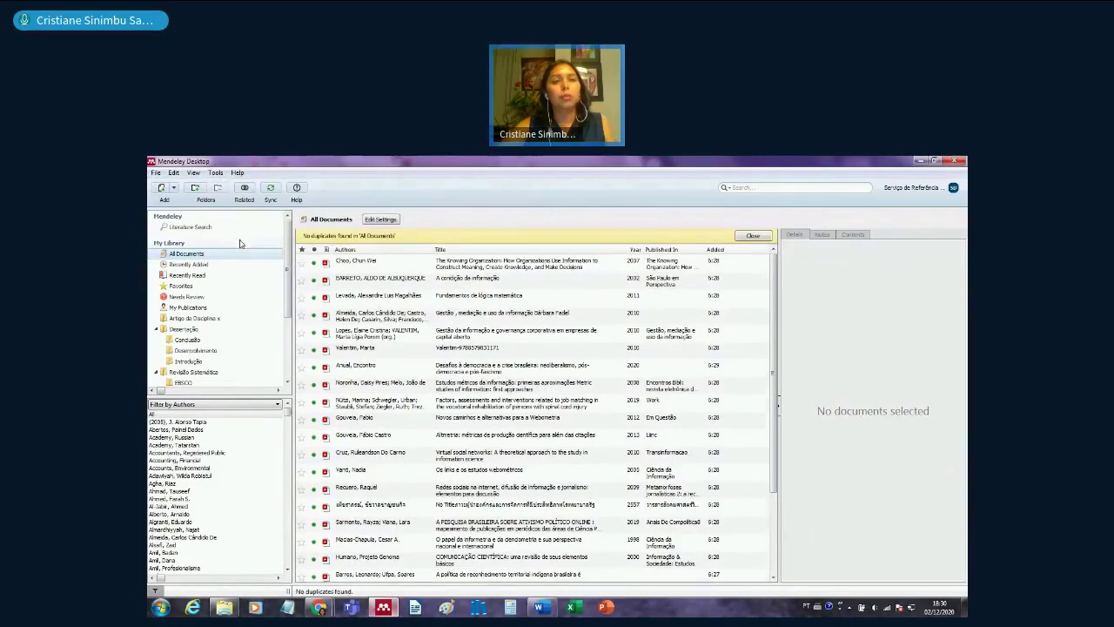
click(753, 237)
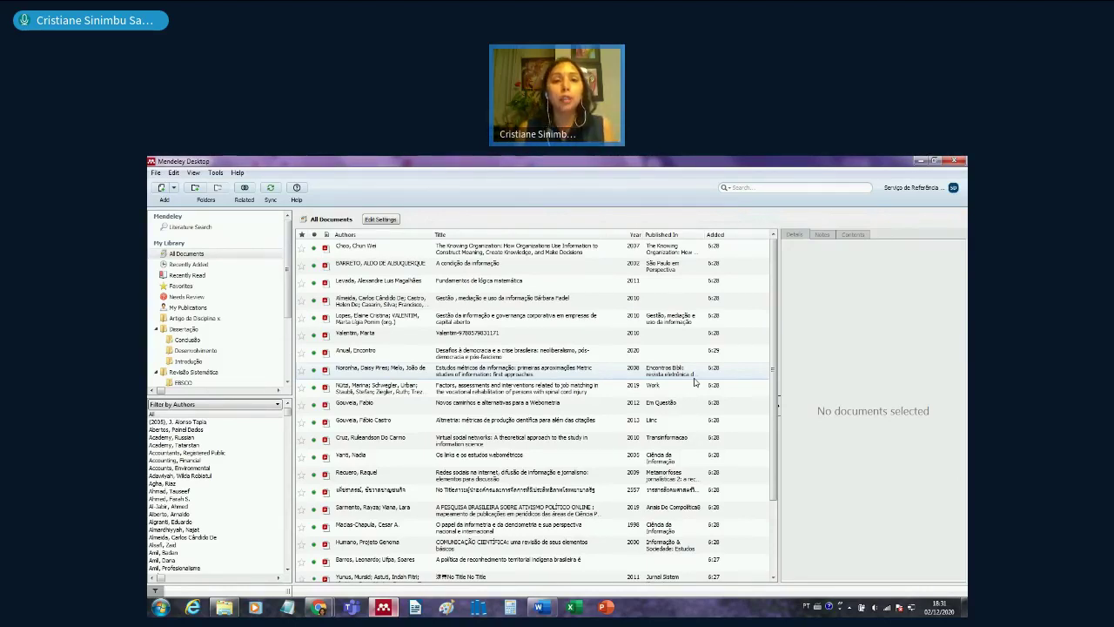
- Set Desktop > AULA MENDELEY as a watched folder and apply the setting
click(156, 173)
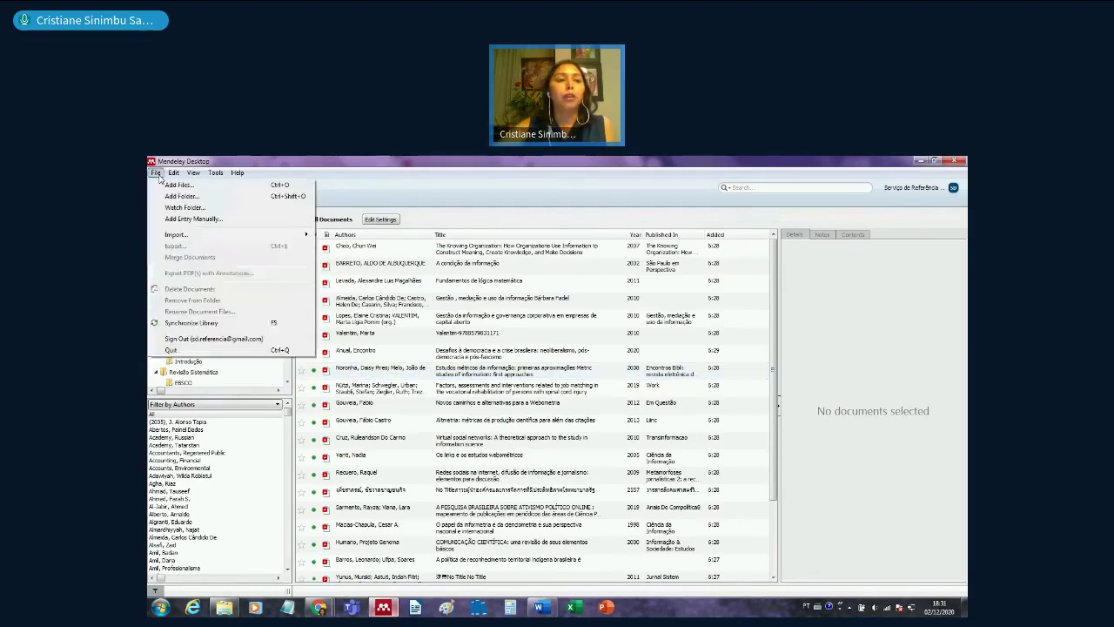
click(215, 210)
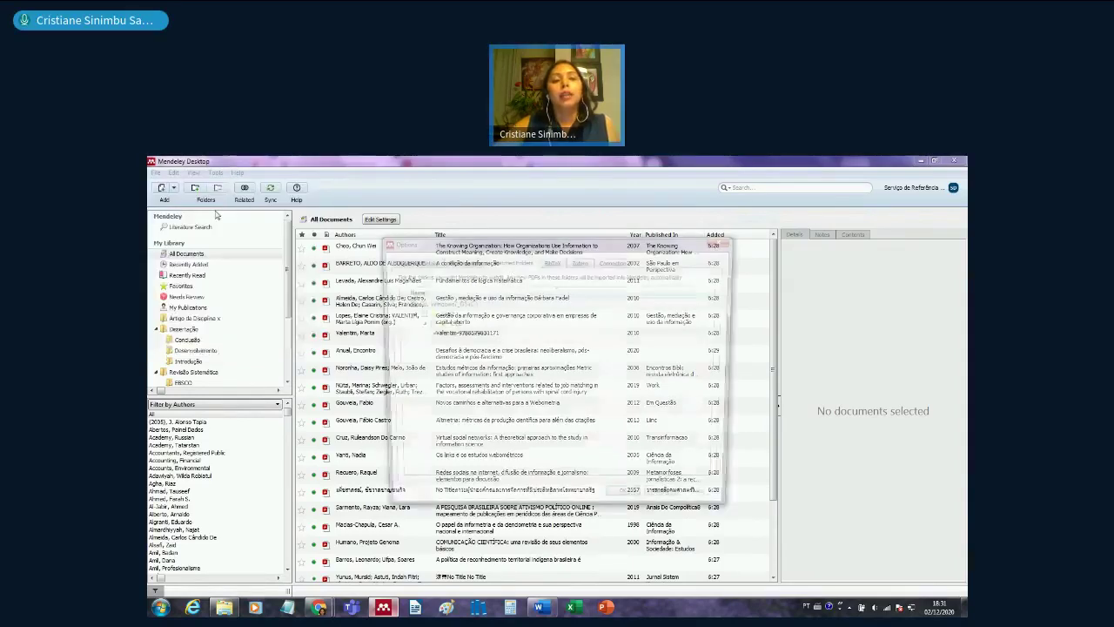
scroll(723, 369, down, 5)
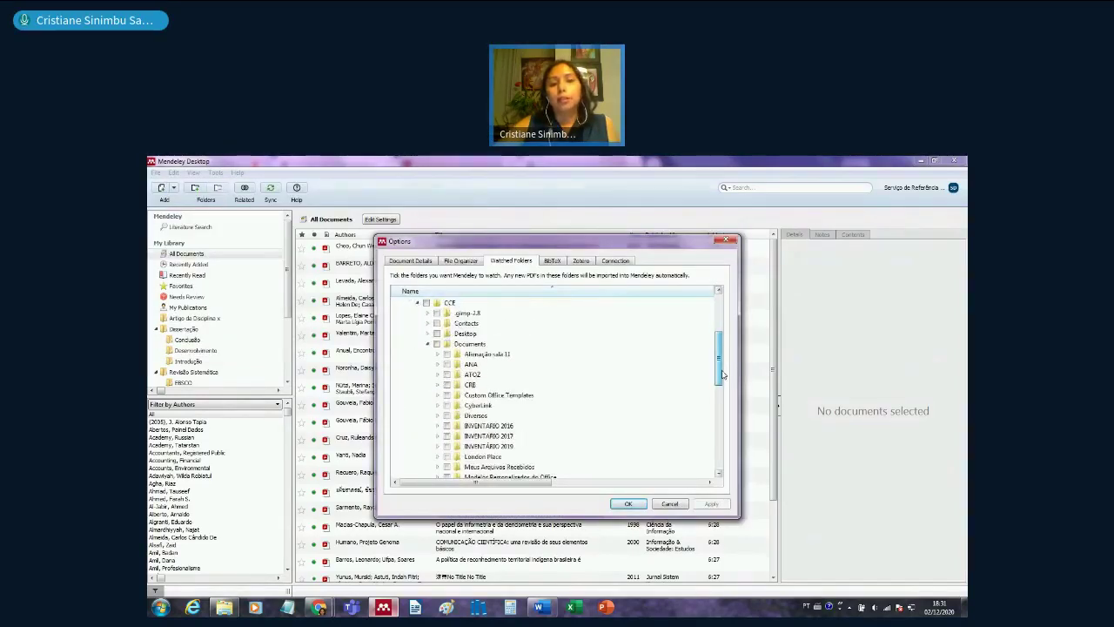
scroll(723, 369, up, 1)
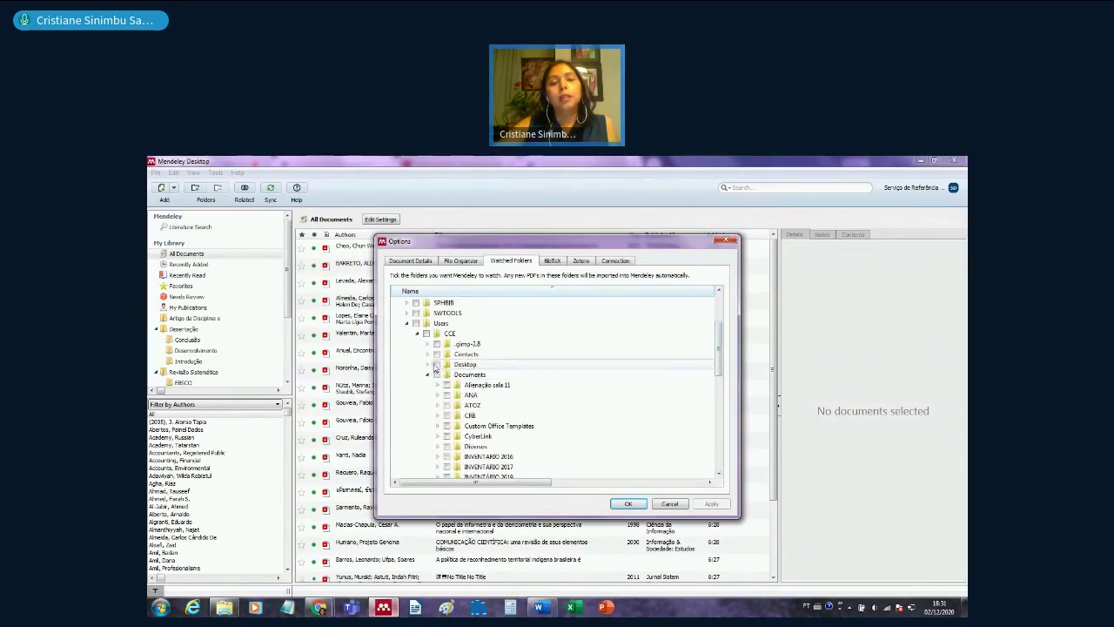
click(427, 364)
click(447, 374)
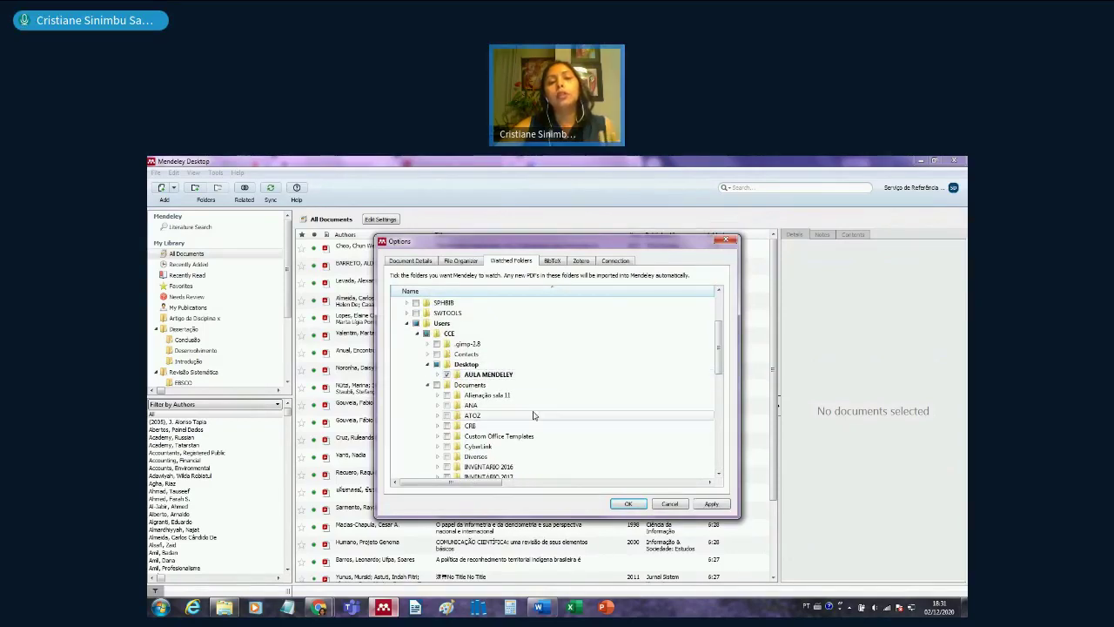
click(644, 508)
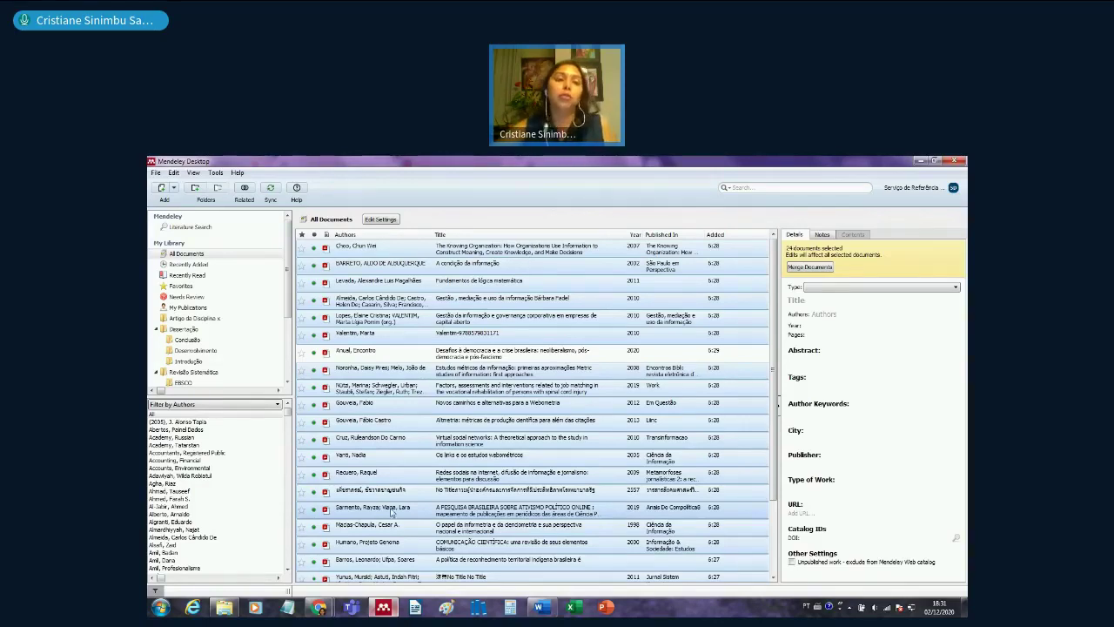
- Untick AULA MENDELEY in the watched folders settings and apply
click(158, 172)
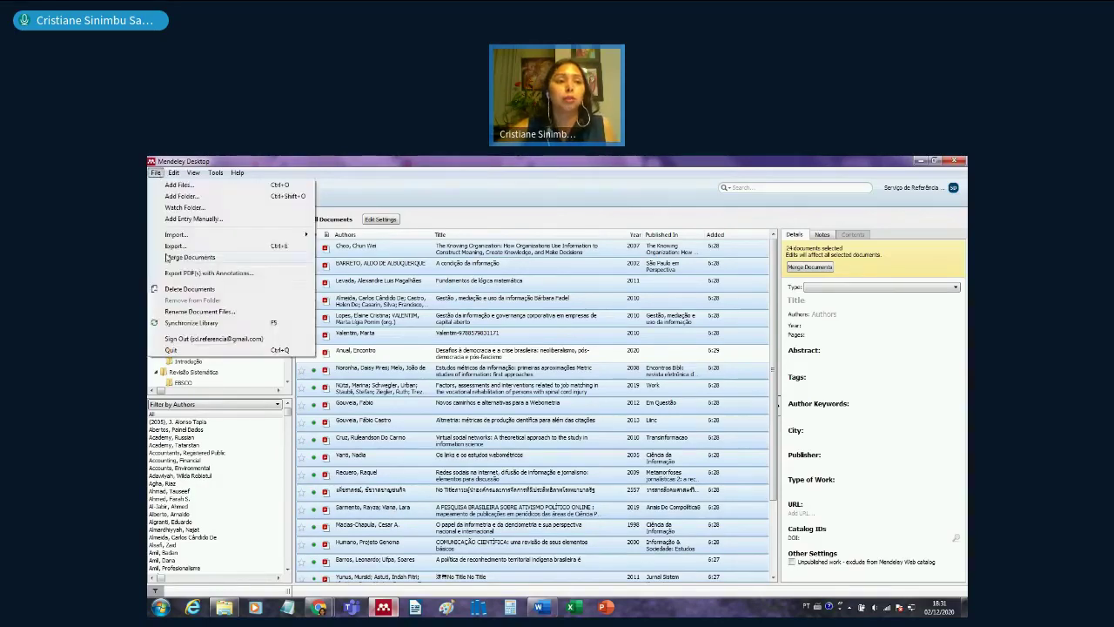
click(193, 208)
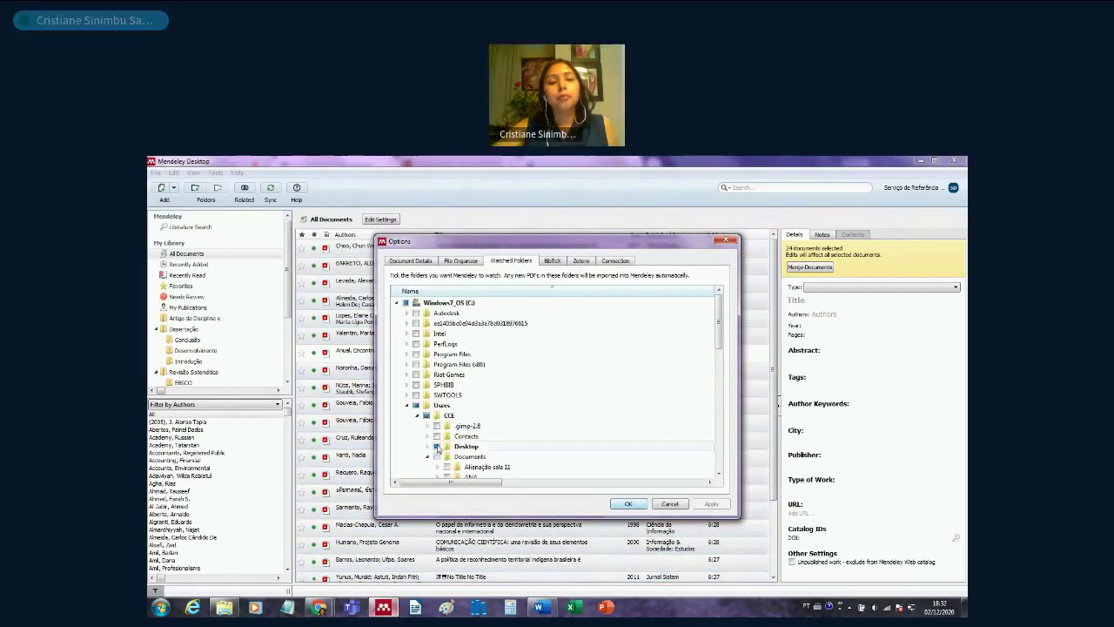
click(428, 446)
click(446, 456)
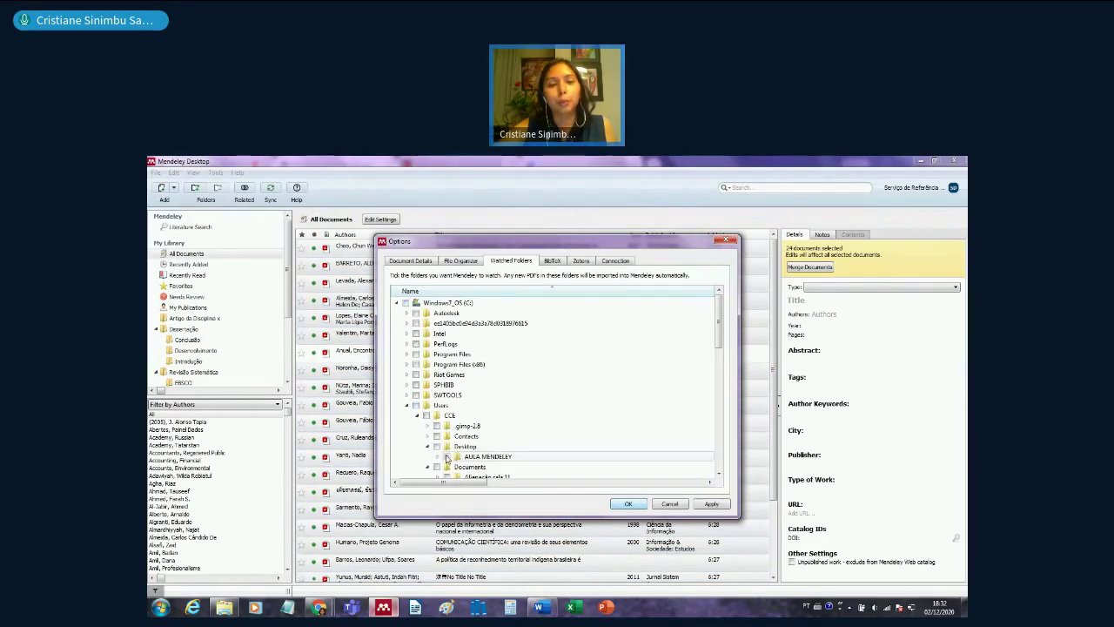
click(628, 504)
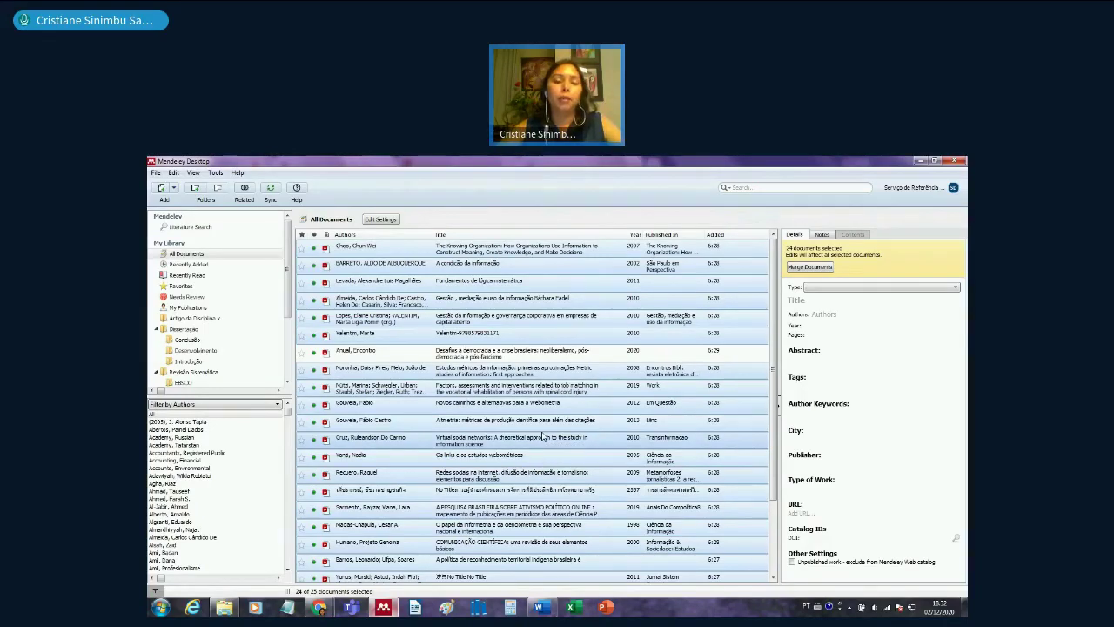
- Look at the still-empty Mendeley web library in Chrome, then return to Mendeley Desktop
scroll(287, 322, down, 2)
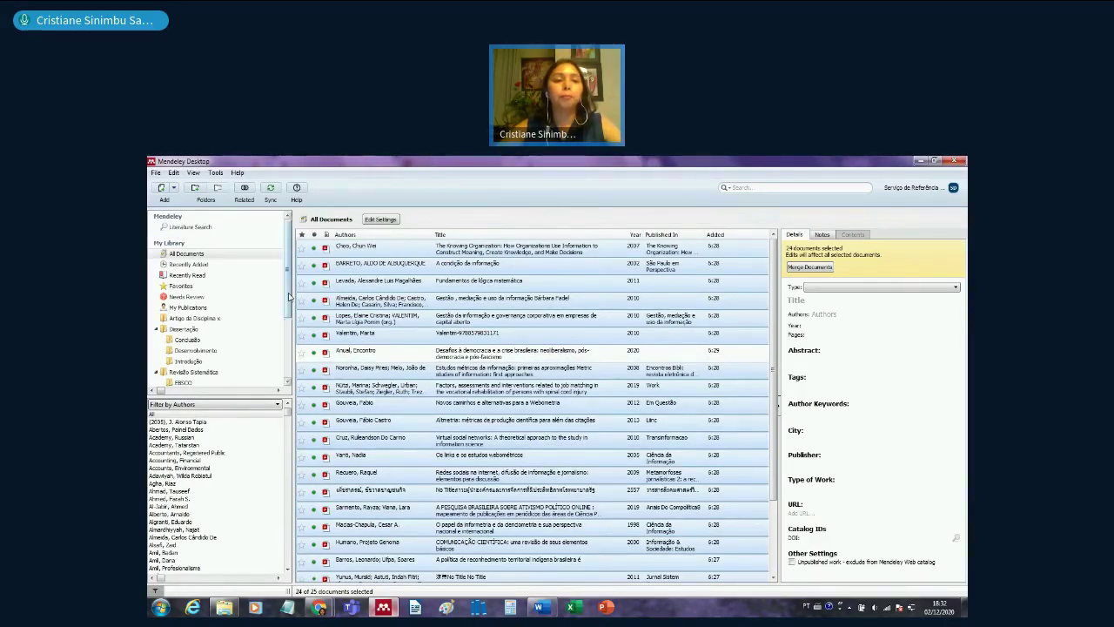
scroll(288, 322, down, 2)
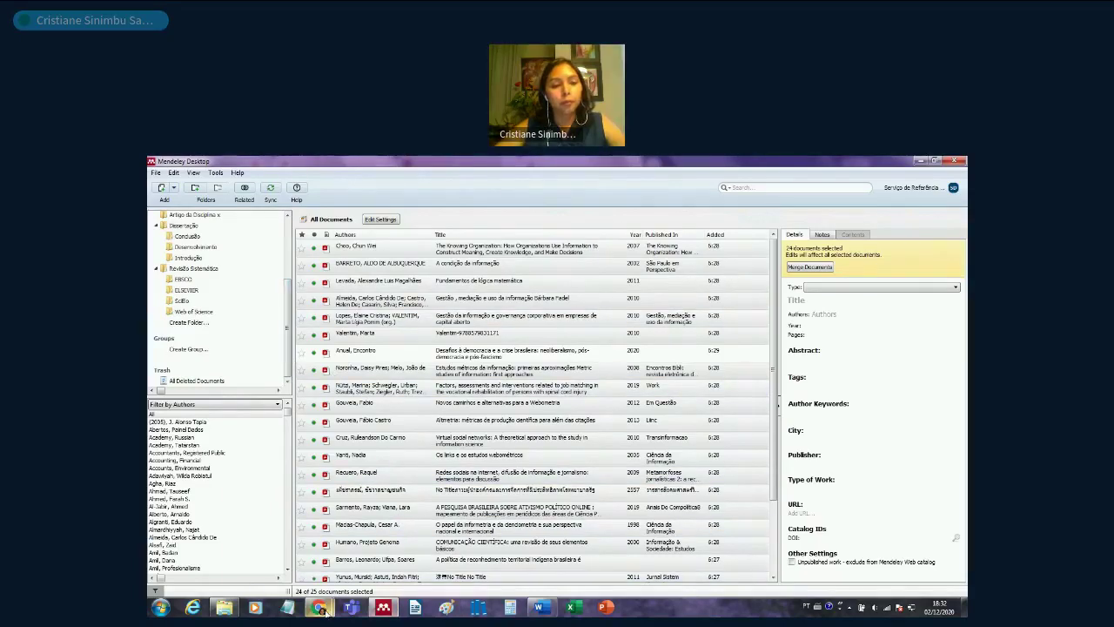
mouse_move(319, 598)
click(261, 547)
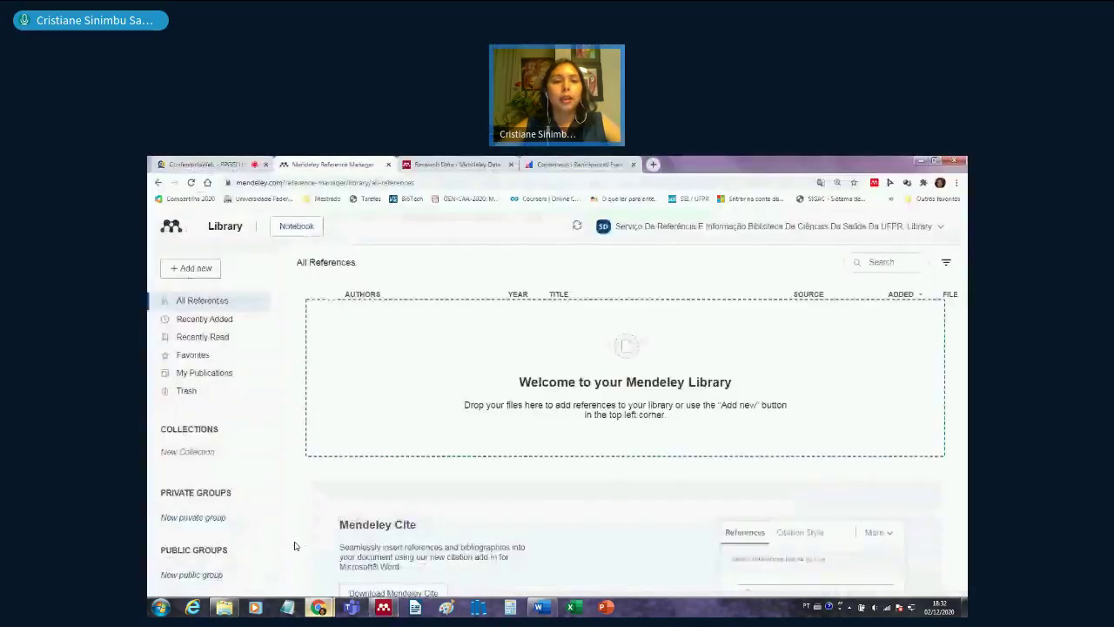
mouse_move(383, 607)
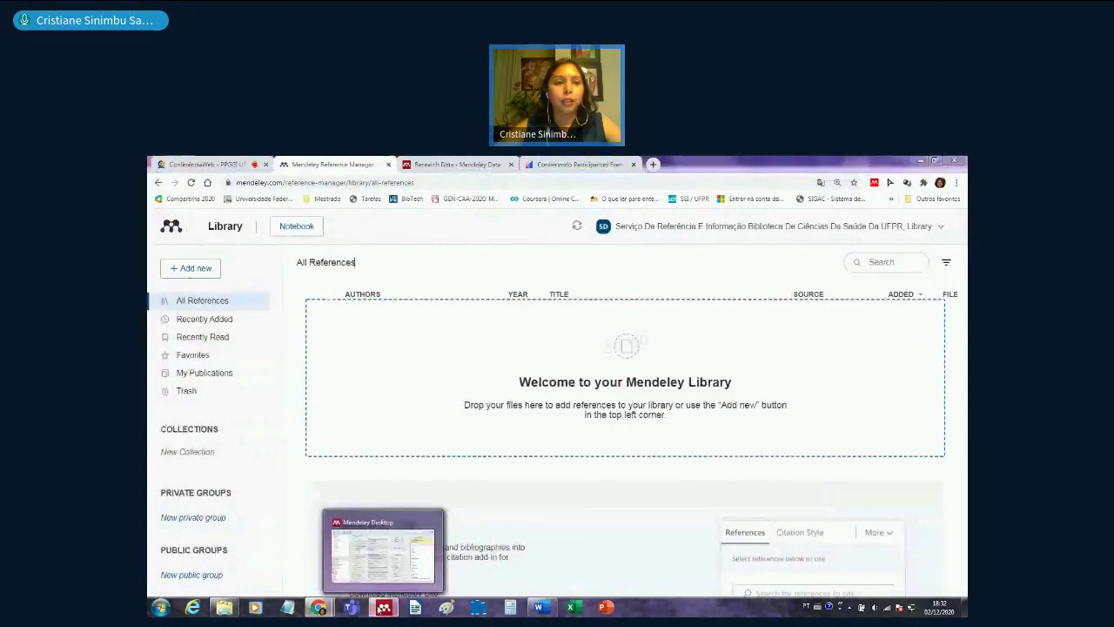
click(383, 550)
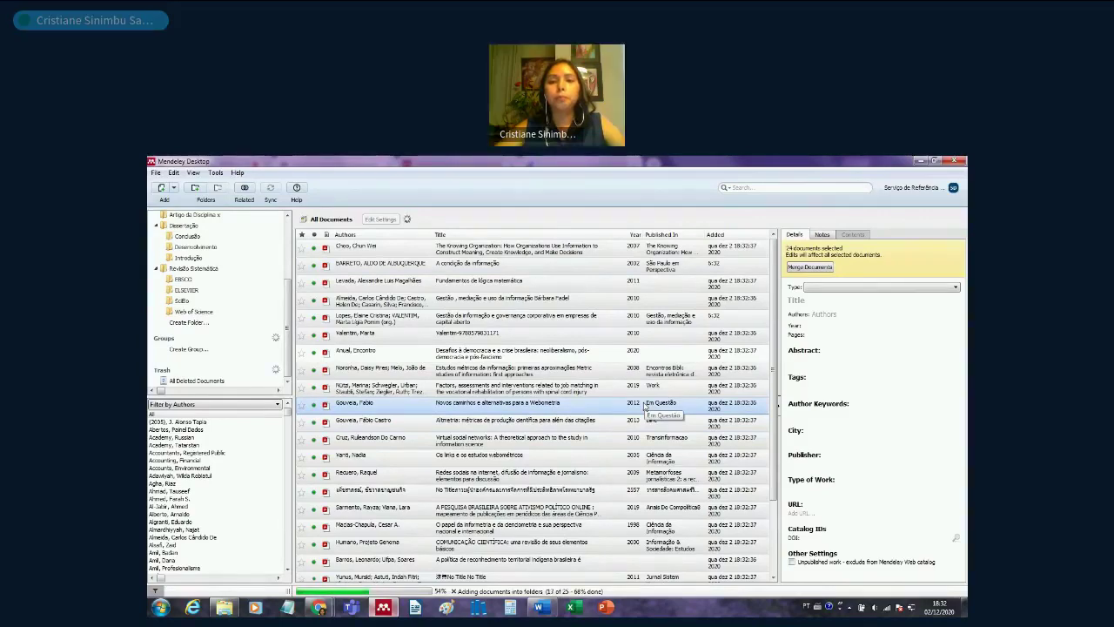
- Browse the details of The Knowing Organization, A condição da informação and Fundamentos de lógica matemática
click(567, 253)
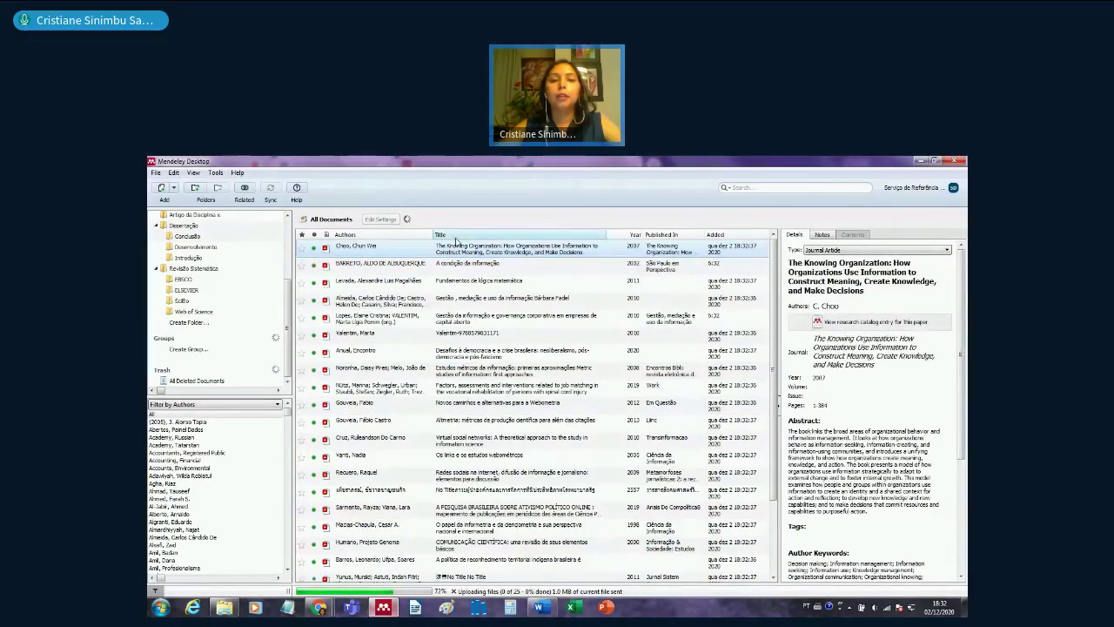
click(461, 264)
click(466, 286)
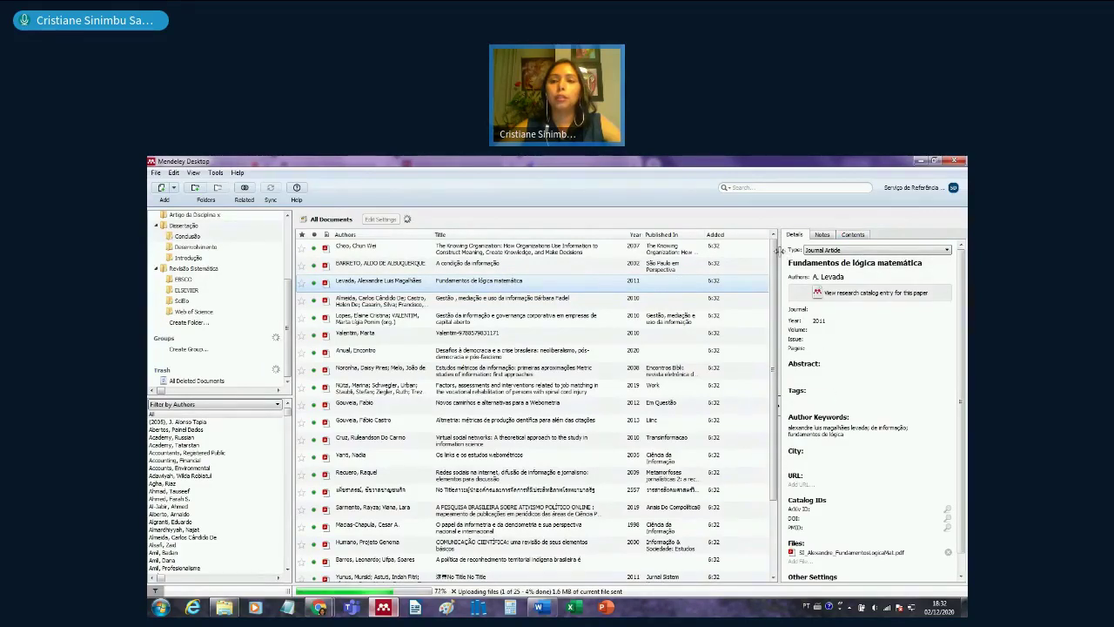
- Widen the Details pane and select the Fundamentos de lógica matemática entry
drag(779, 249, 743, 249)
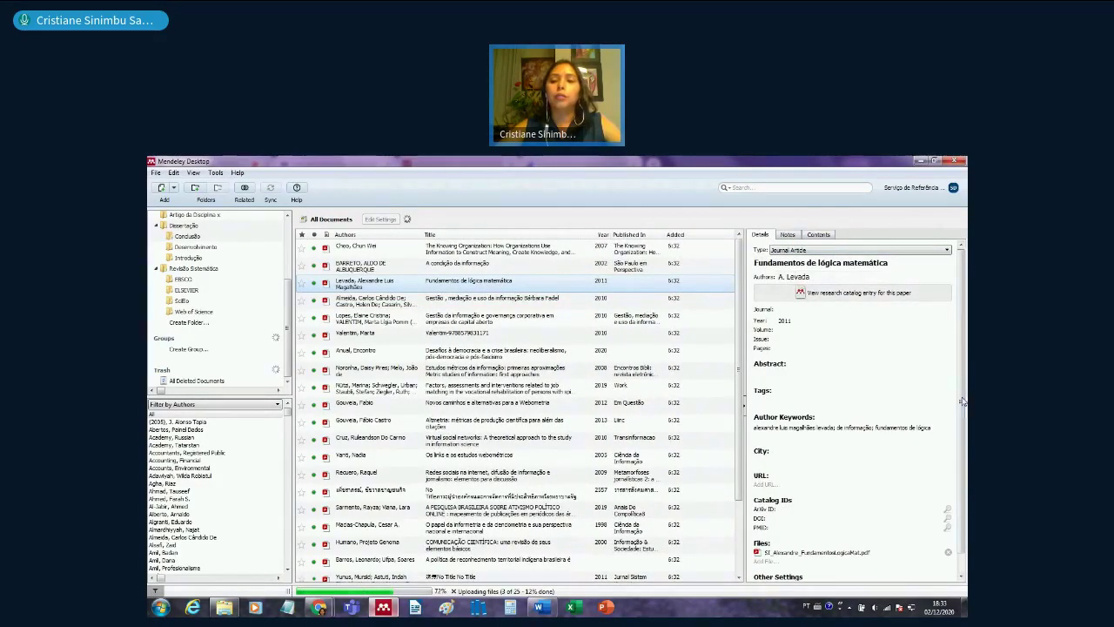
scroll(963, 415, down, 1)
scroll(964, 415, up, 1)
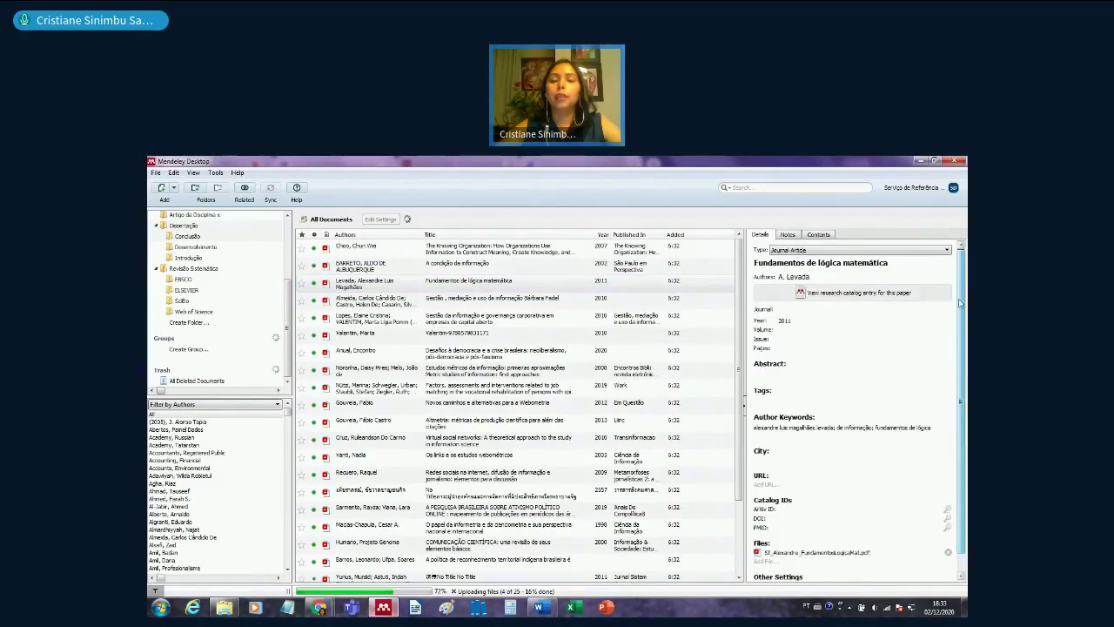
click(533, 280)
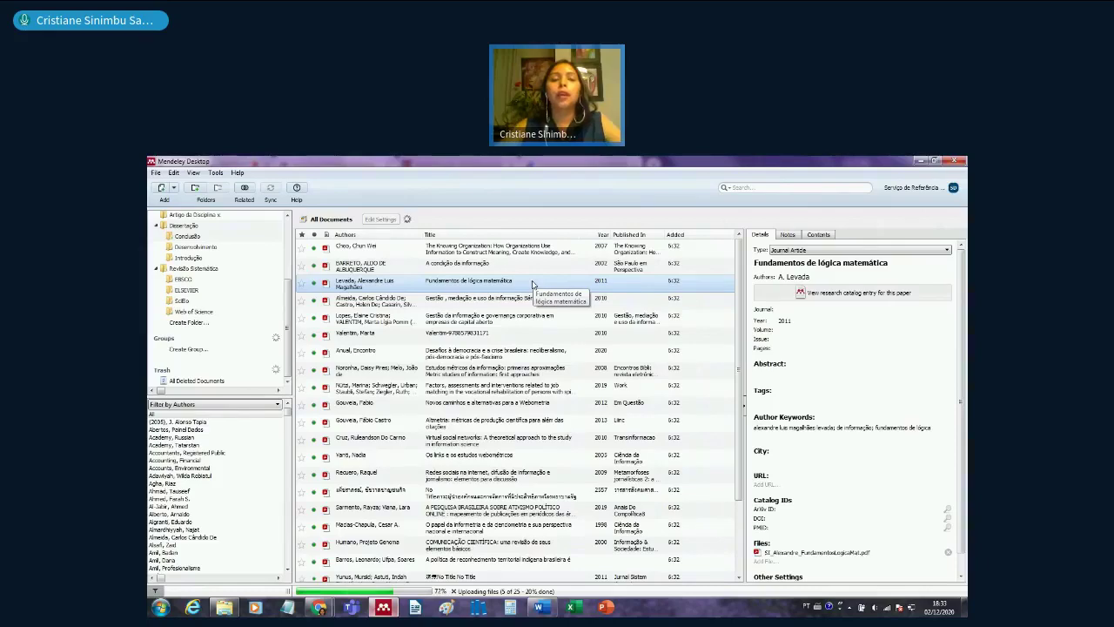
scroll(734, 342, down, 3)
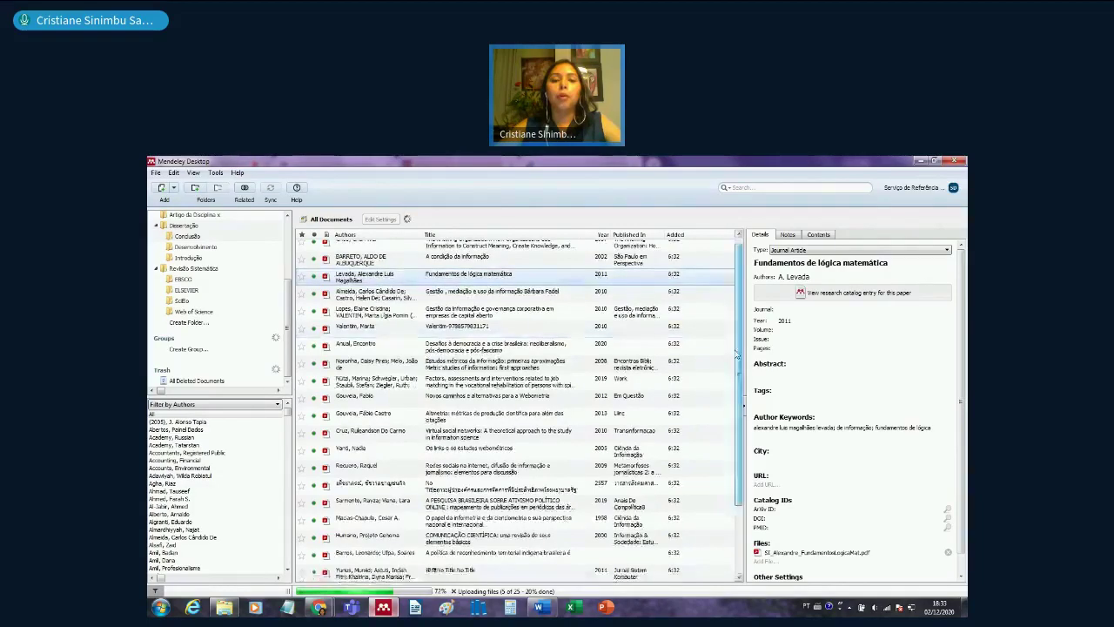
- Show the details of the Thai-titled 'No Title' book entry from 2557
click(523, 416)
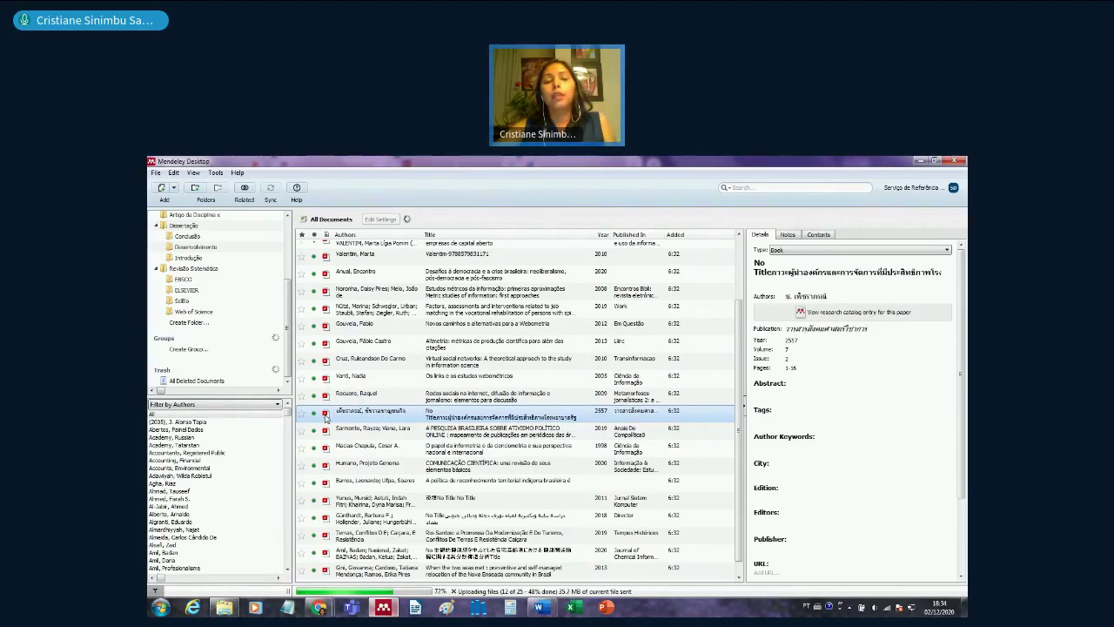
- Open the 'Fronteiras da Ciência da Informação' PDF in the reader and select the Title field
click(326, 419)
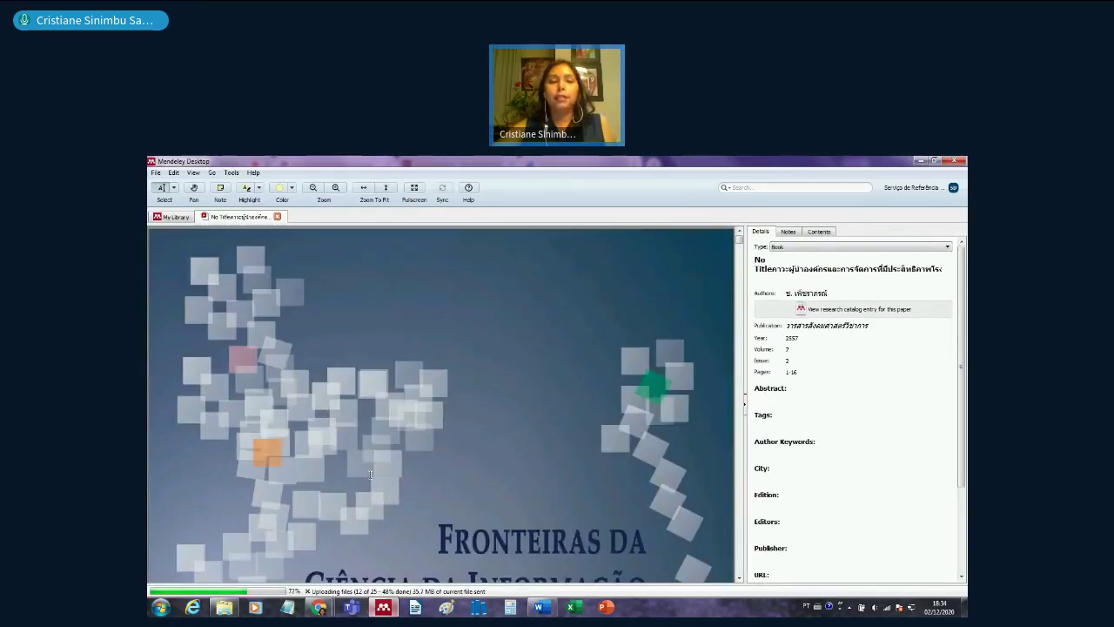
scroll(370, 475, down, 1)
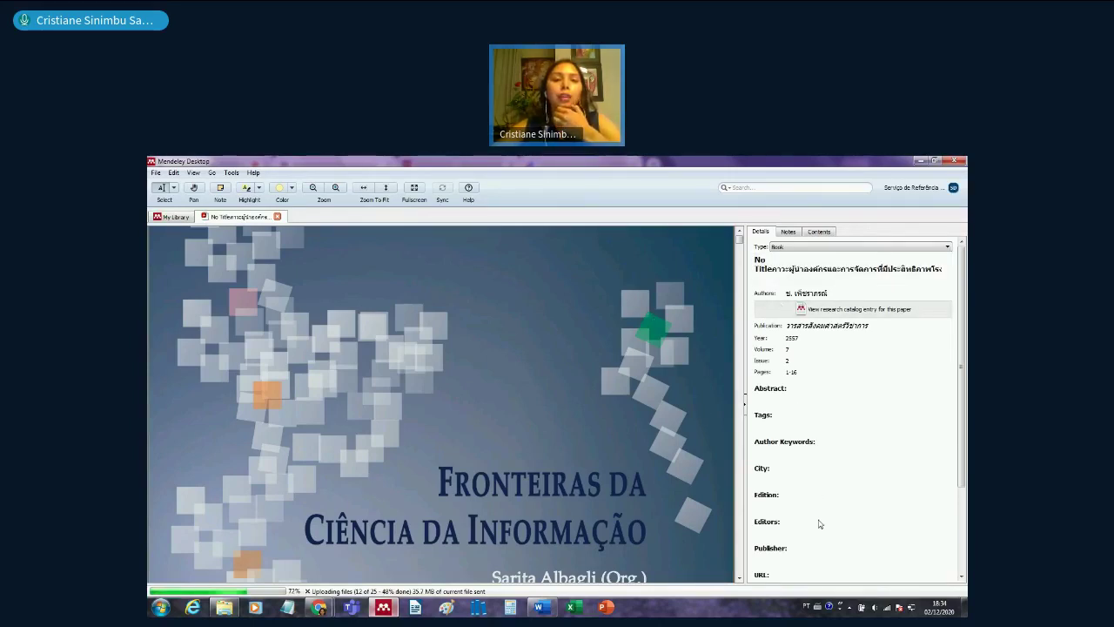
click(786, 272)
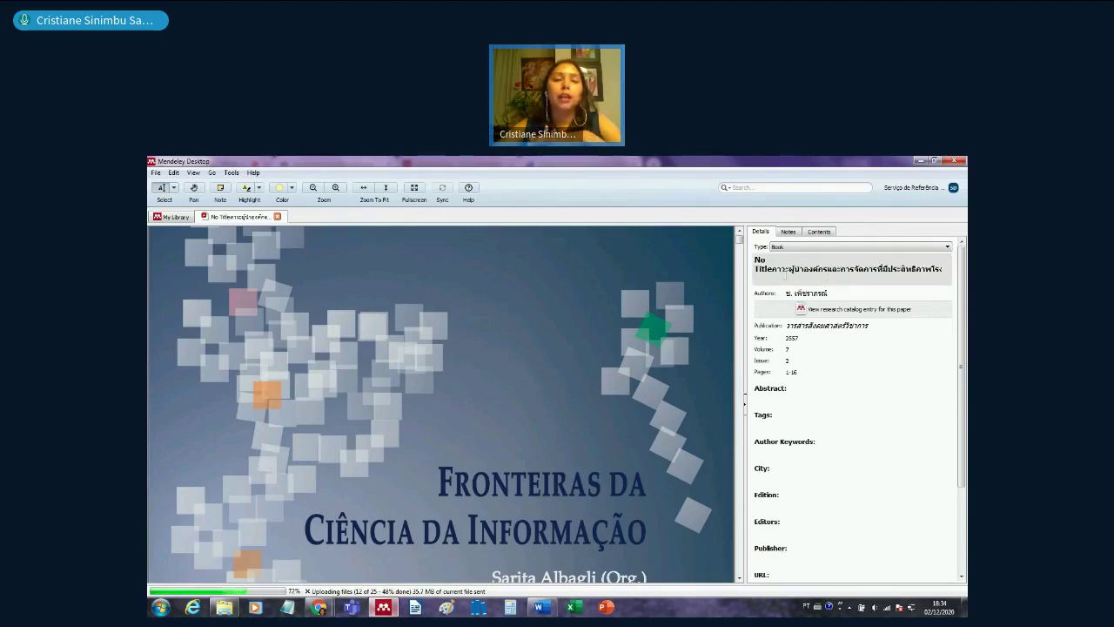
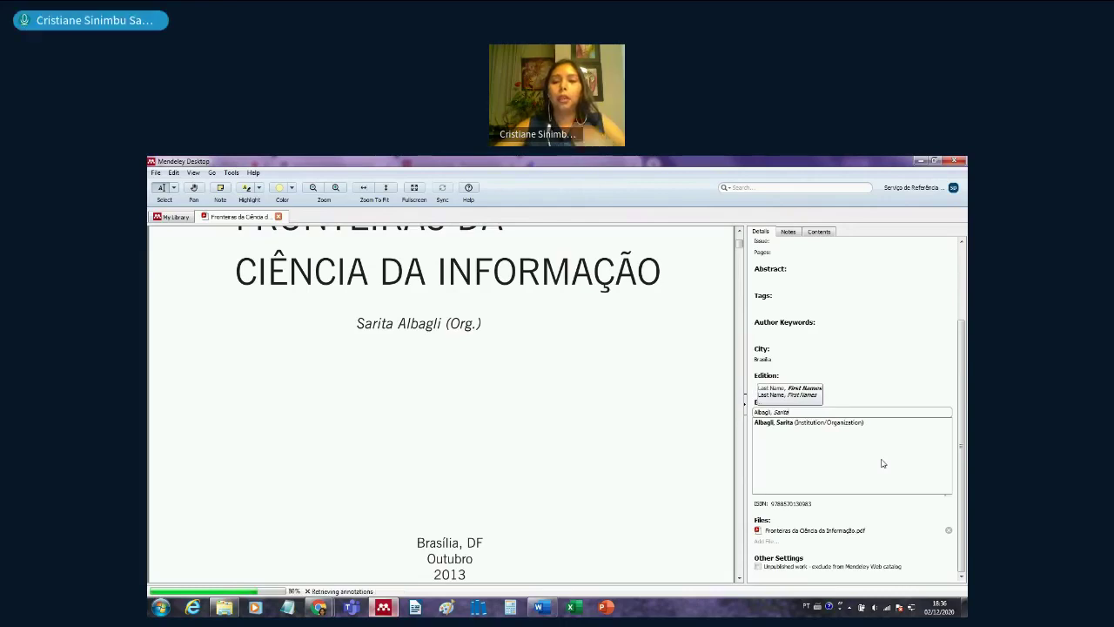
- Confirm the author entry, review the details, and close the Fronteiras da Ciência da Informação PDF
click(881, 463)
scroll(653, 484, down, 1)
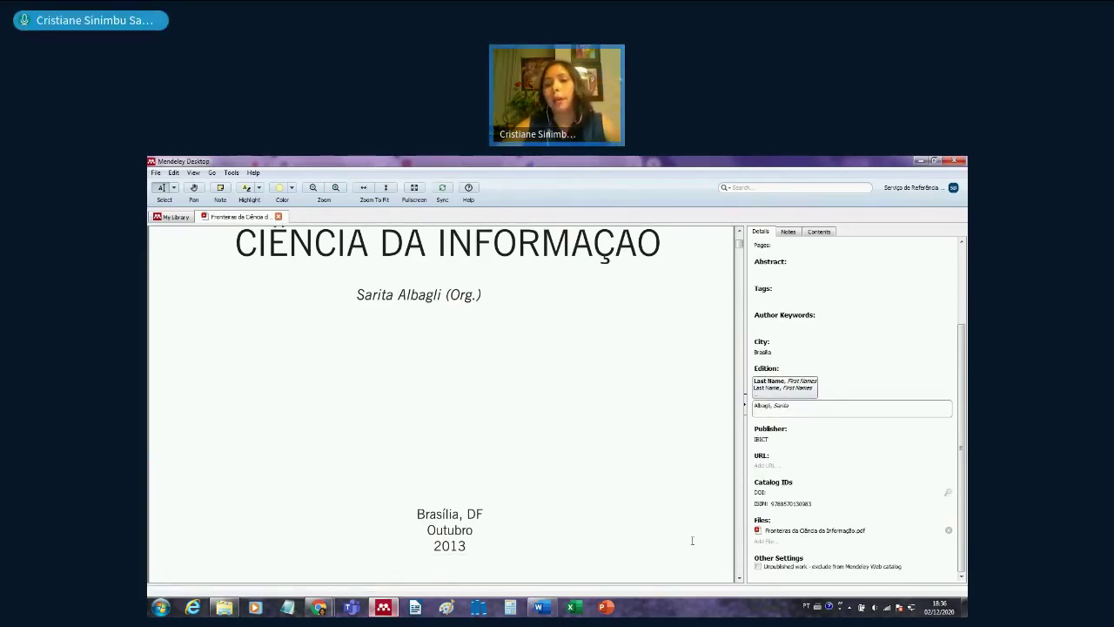
scroll(703, 534, up, 3)
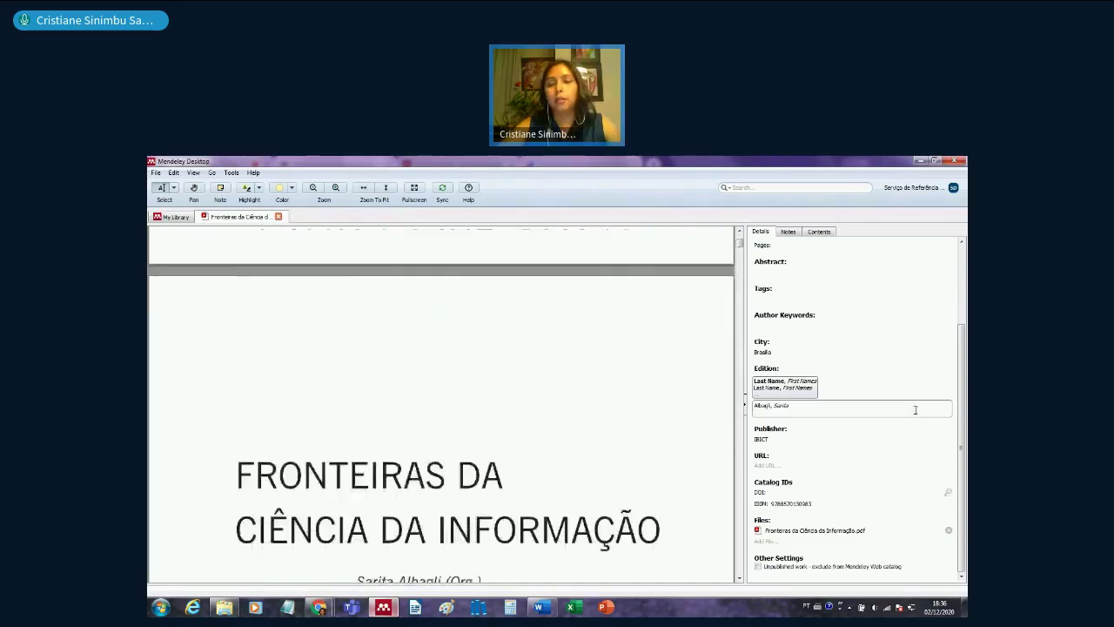
scroll(911, 428, up, 3)
scroll(610, 406, down, 5)
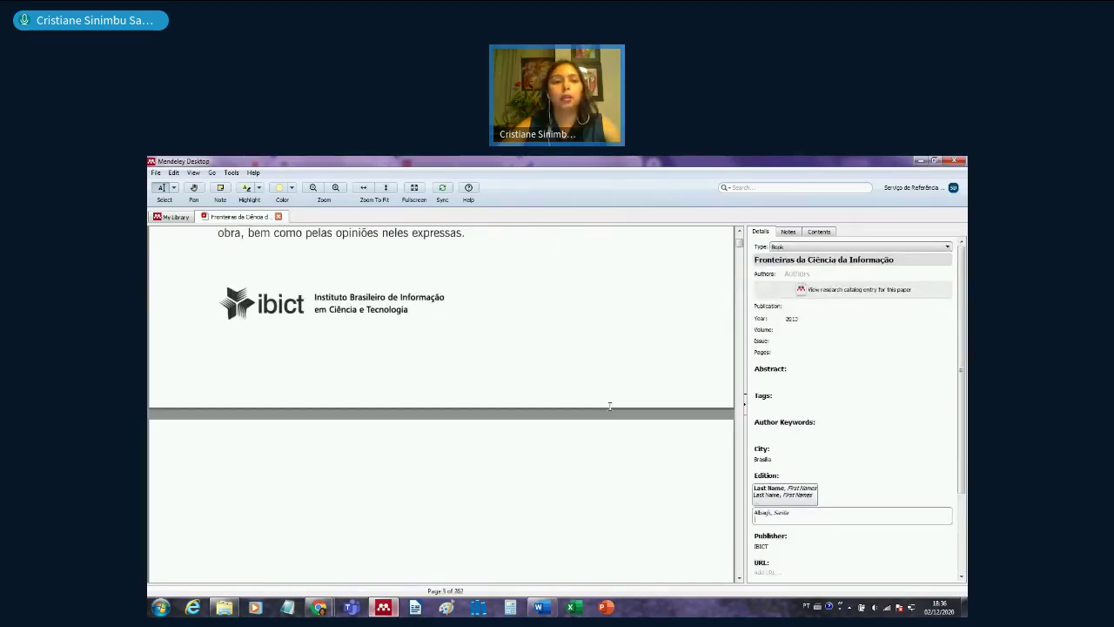
scroll(609, 406, up, 5)
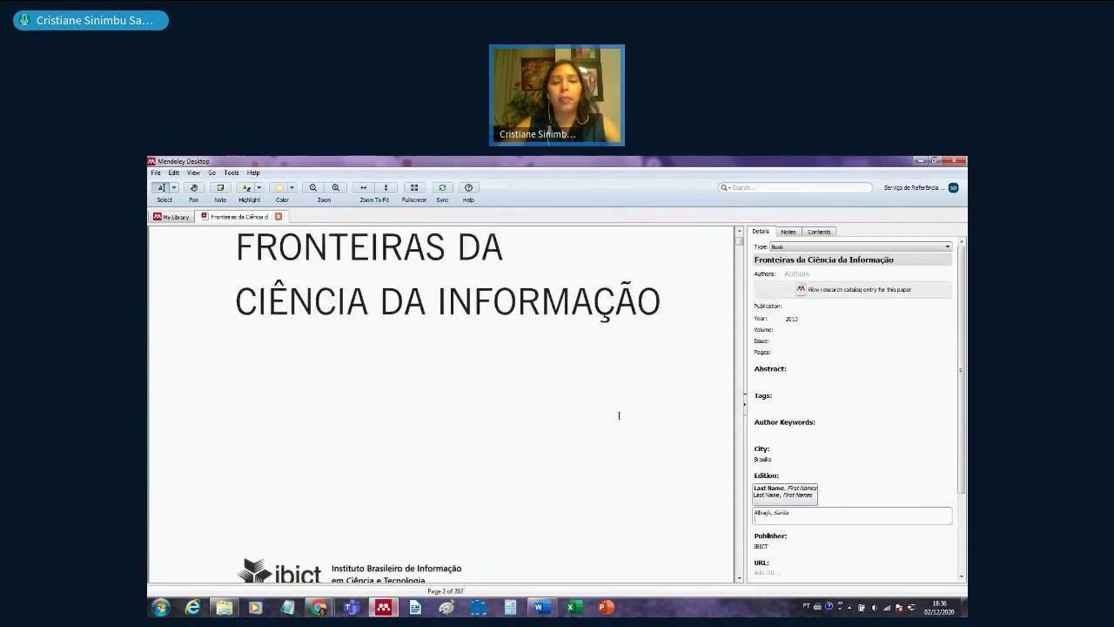
scroll(619, 415, up, 5)
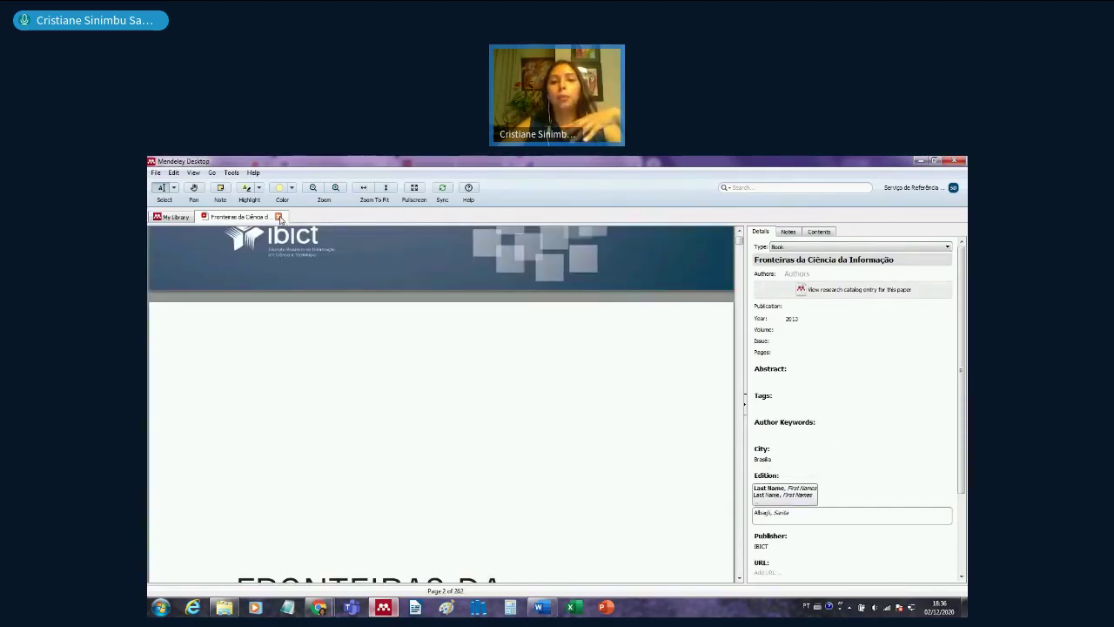
click(279, 216)
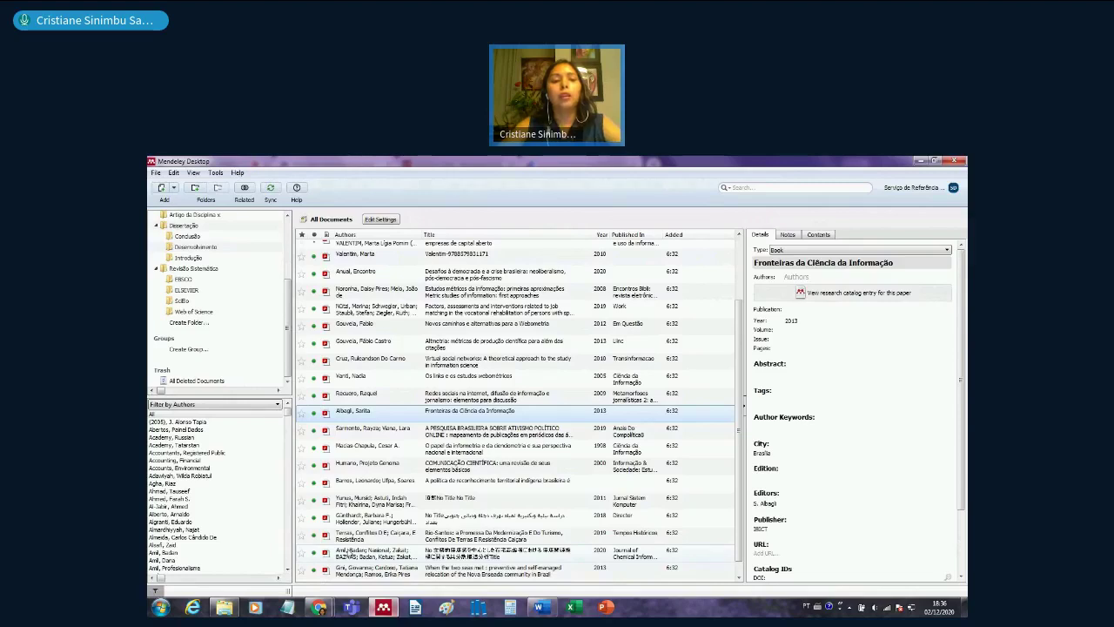
- Open the 'No Title No Title' entry's PDF and set its type to Conference Proceedings
click(468, 503)
scroll(466, 494, down, 1)
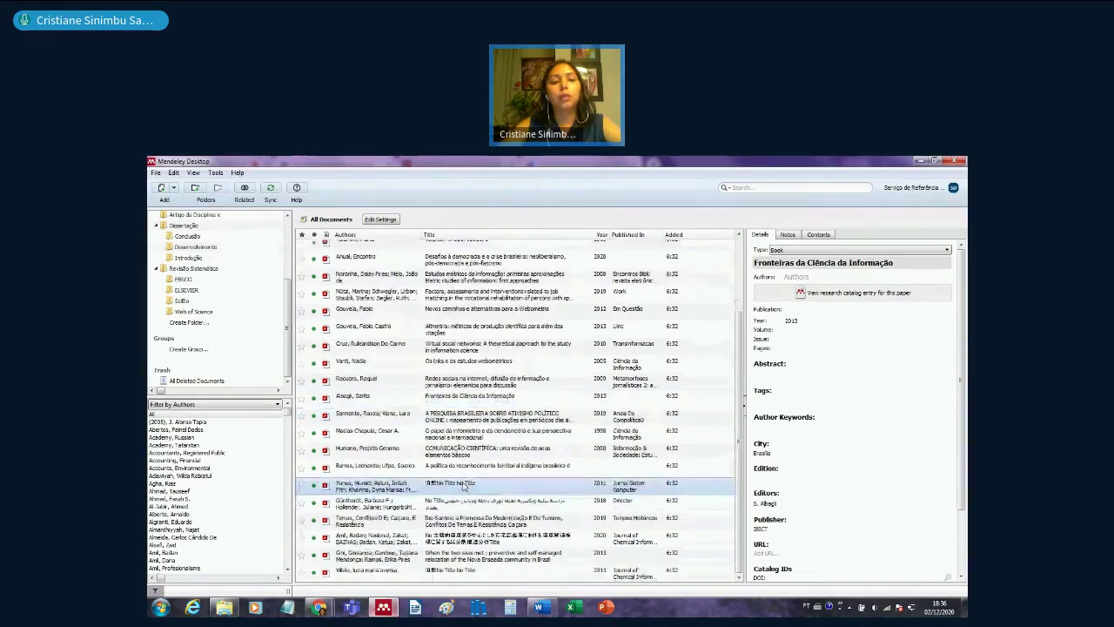
double_click(329, 491)
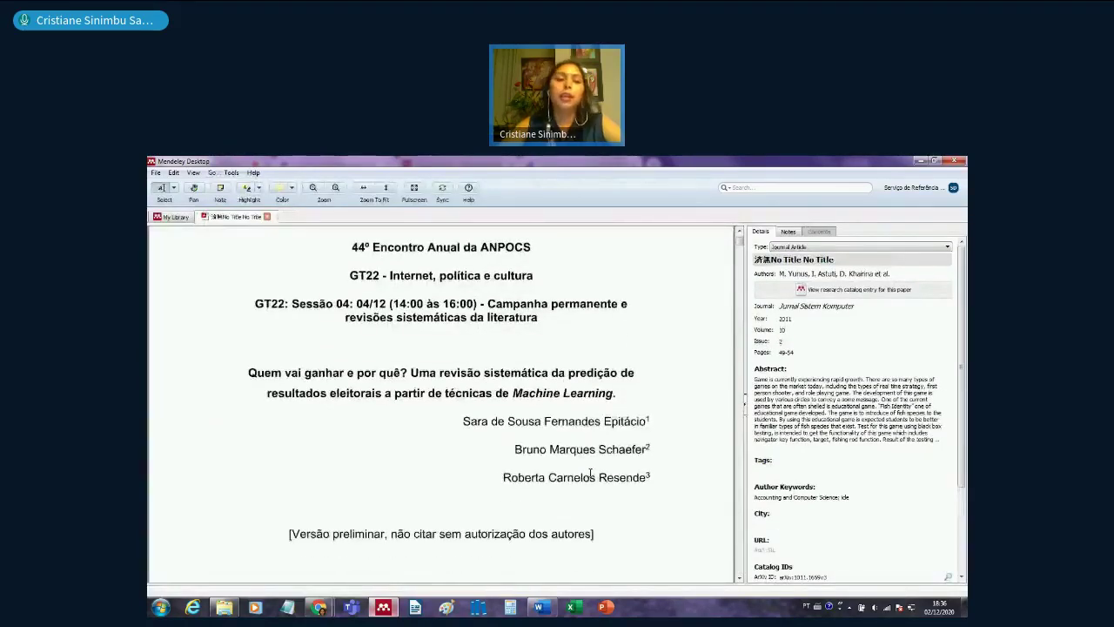
scroll(590, 474, up, 1)
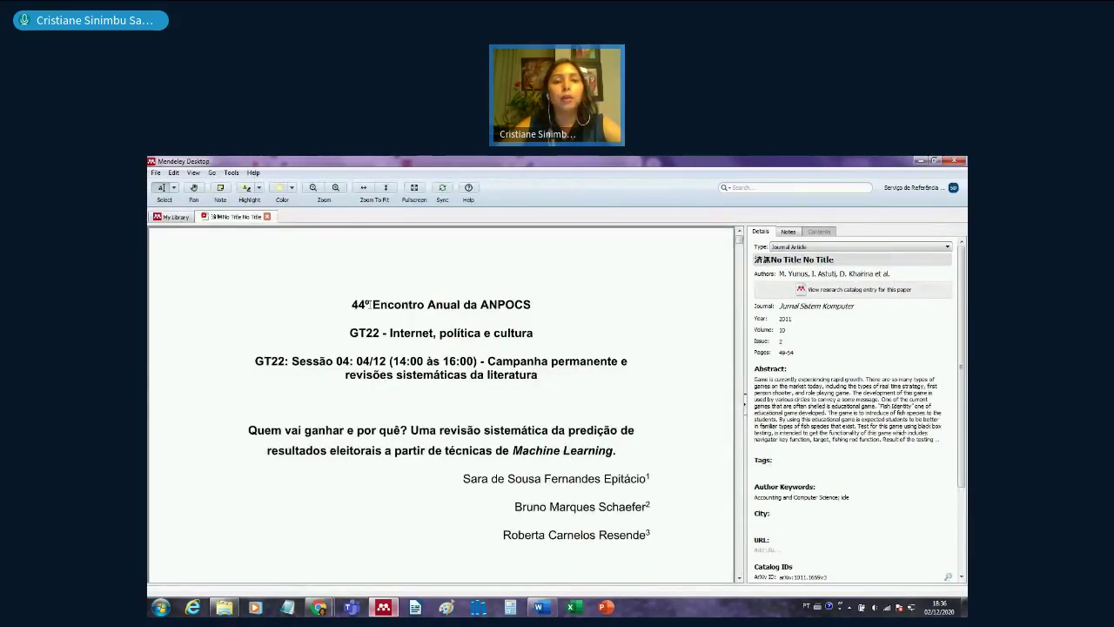
click(843, 247)
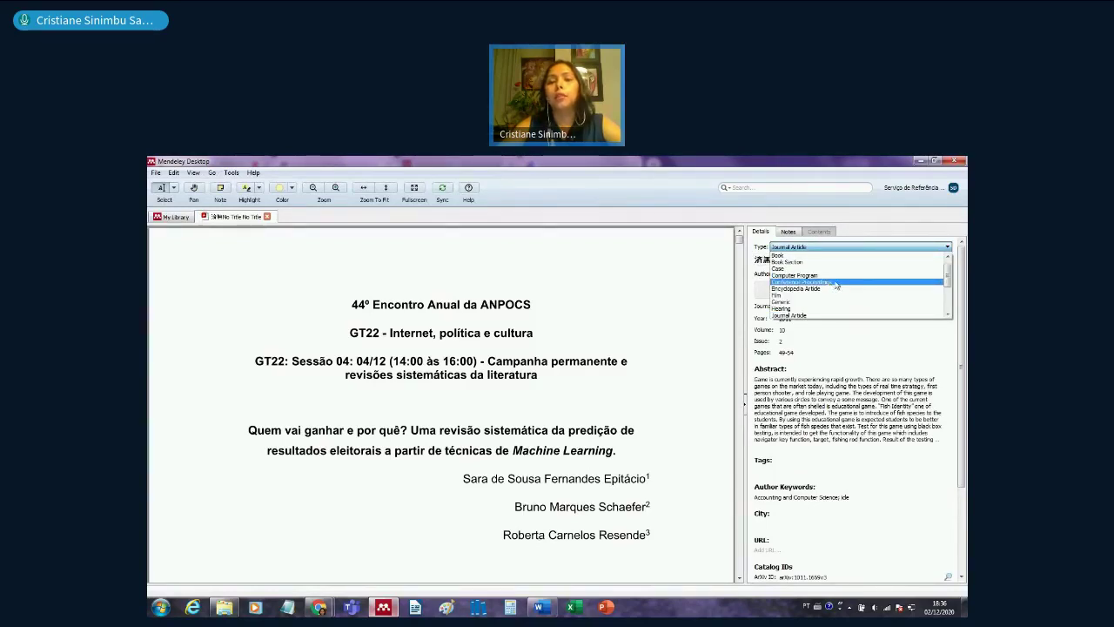
click(836, 283)
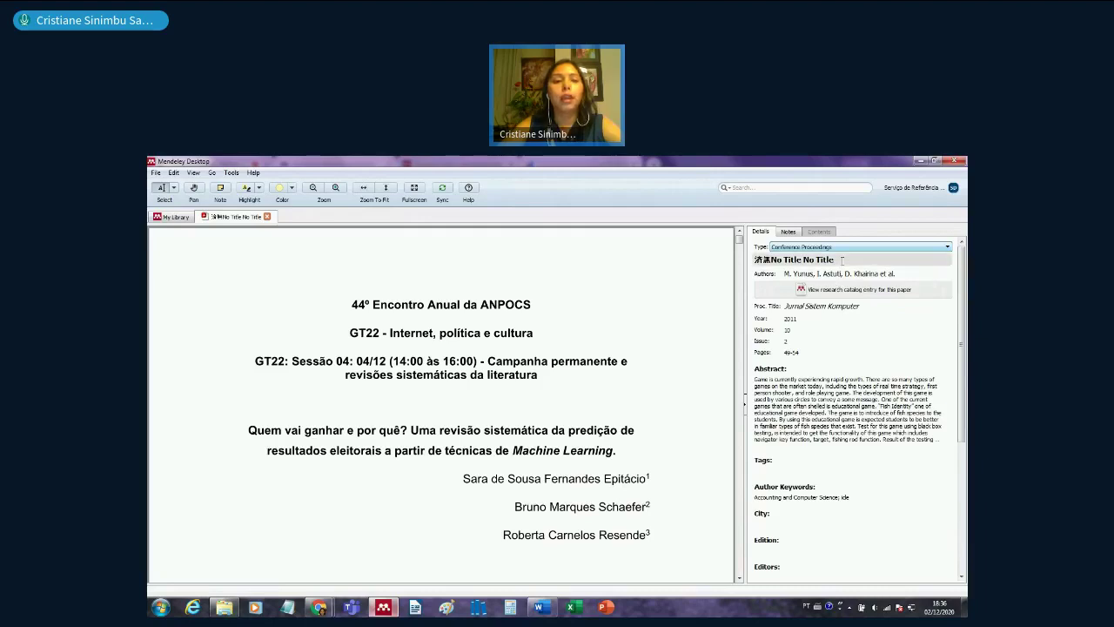
- Replace the placeholder title with the Machine Learning election-prediction title copied from the PDF
click(842, 260)
drag(842, 259, 831, 260)
drag(250, 430, 609, 450)
key(ctrl+c)
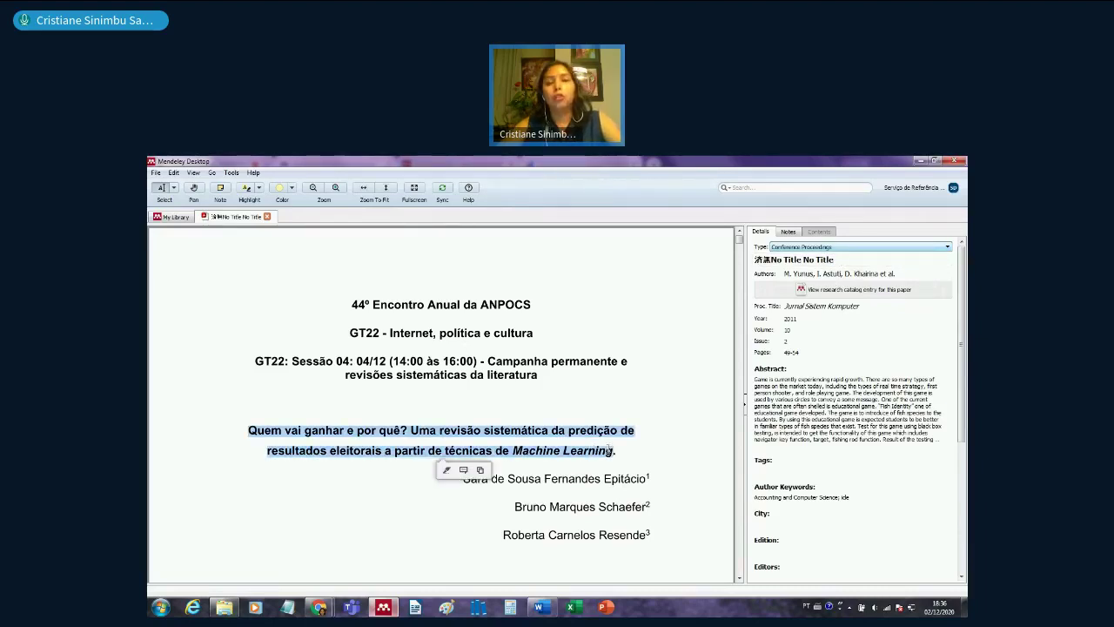
click(834, 260)
drag(833, 260, 730, 259)
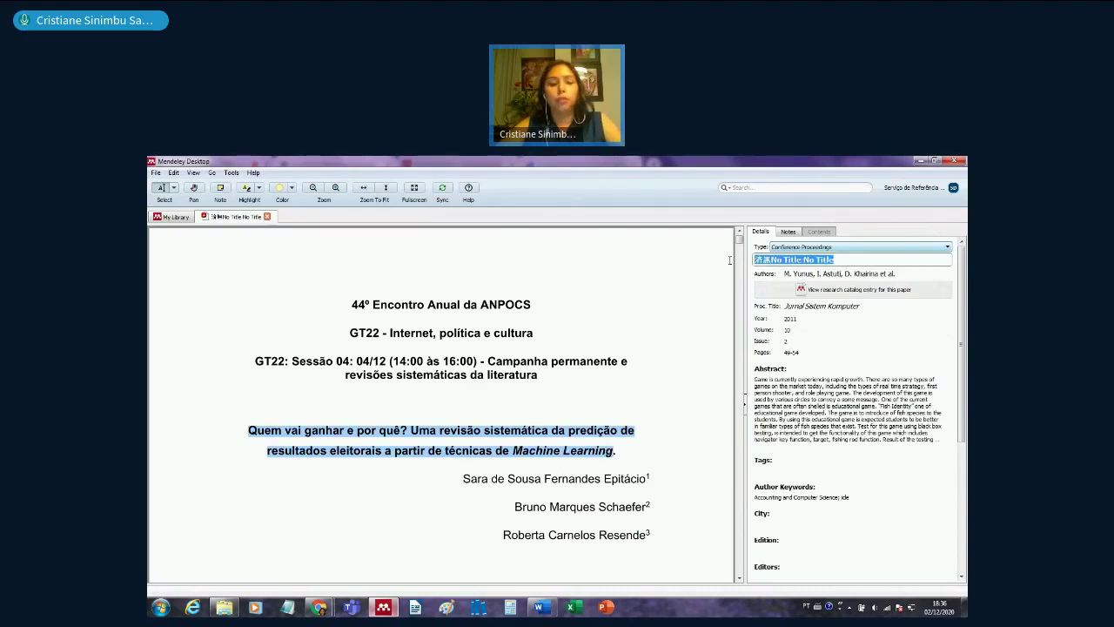
key(ctrl+v)
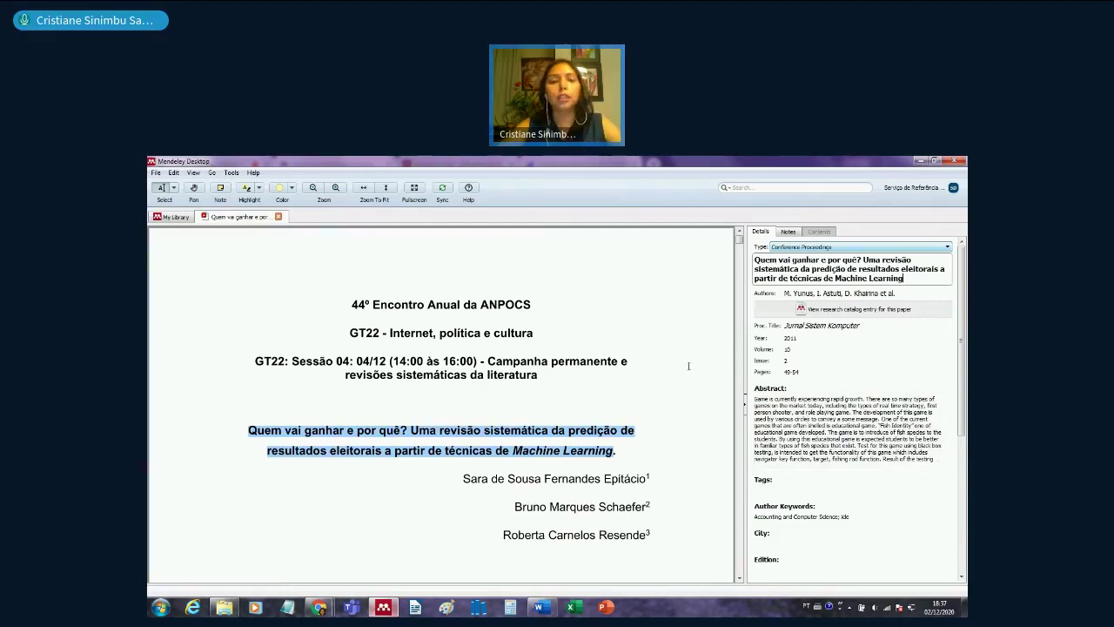
scroll(614, 478, down, 1)
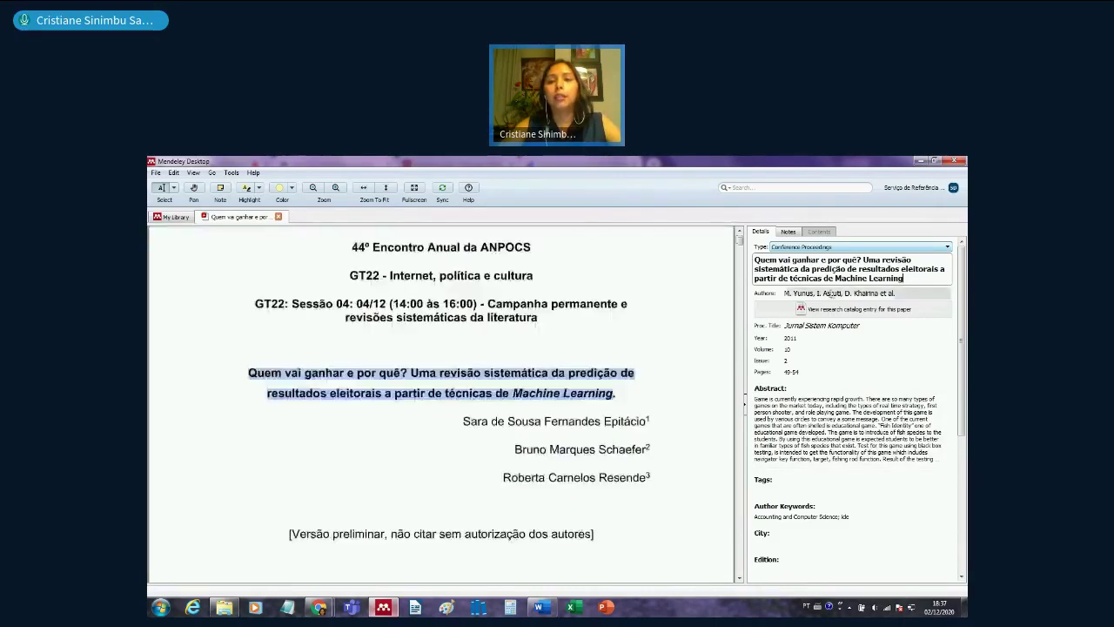
- Replace all five incorrect authors with the paper's first author, entered surname first
click(827, 293)
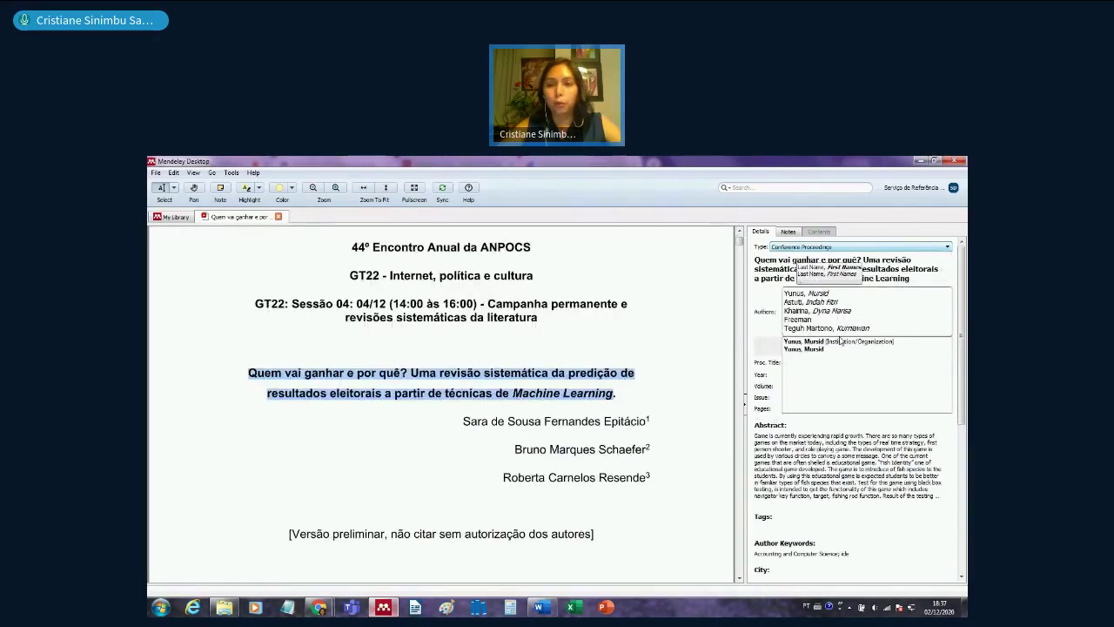
drag(871, 330, 781, 294)
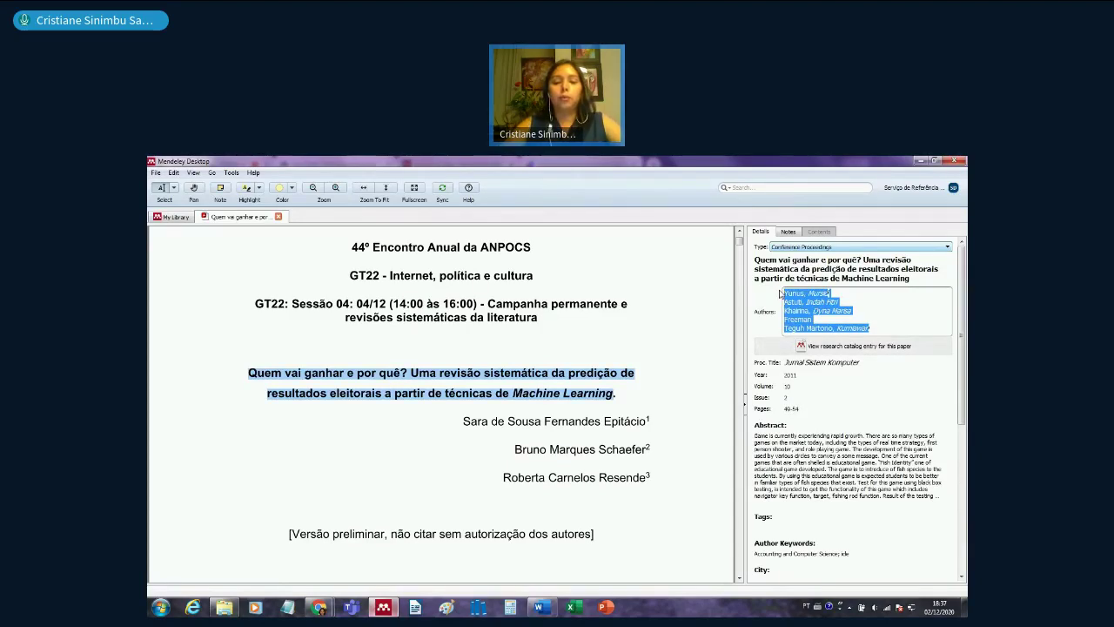
text(Epitácio, Sar)
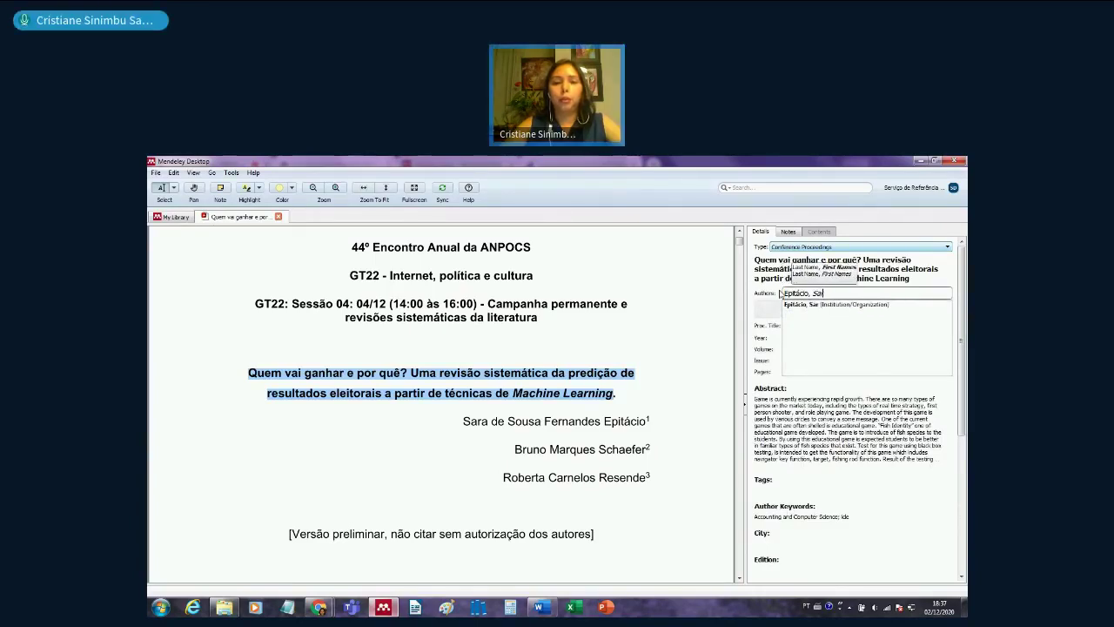
text(a de Sou)
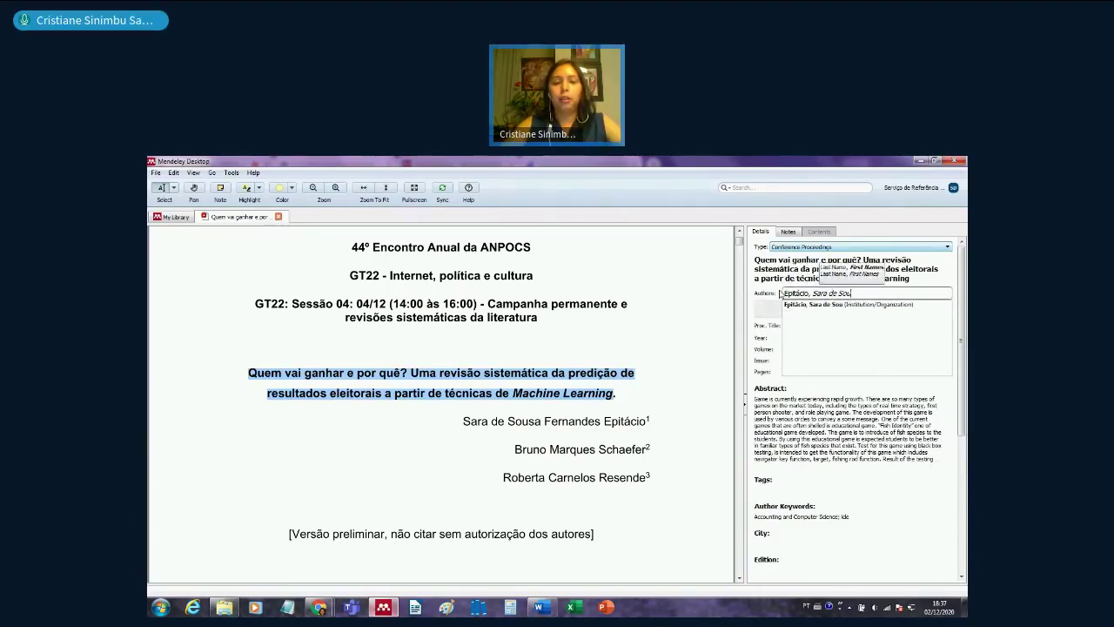
text(sa Fernandes)
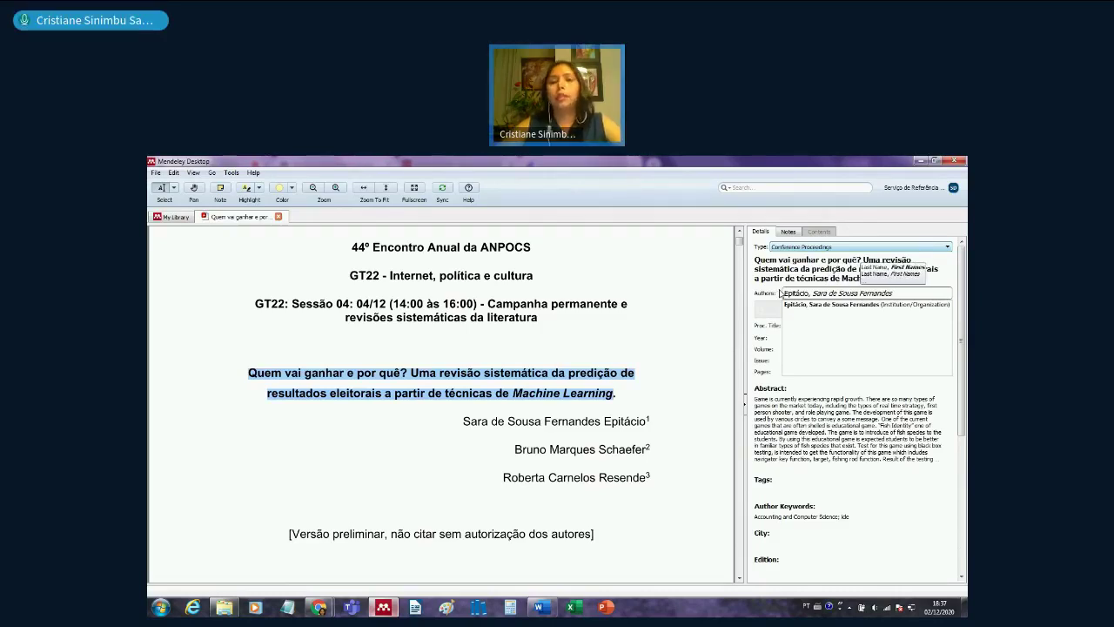
click(628, 393)
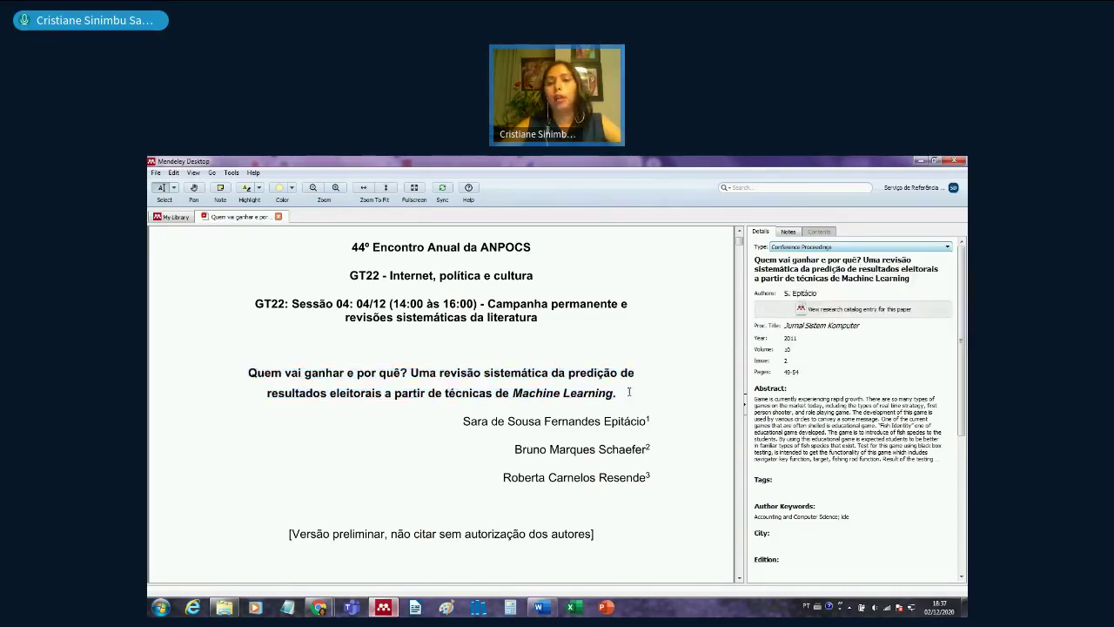
- Set the proceedings title to 'Encontro Anual da ANPOCS, 44'
click(837, 327)
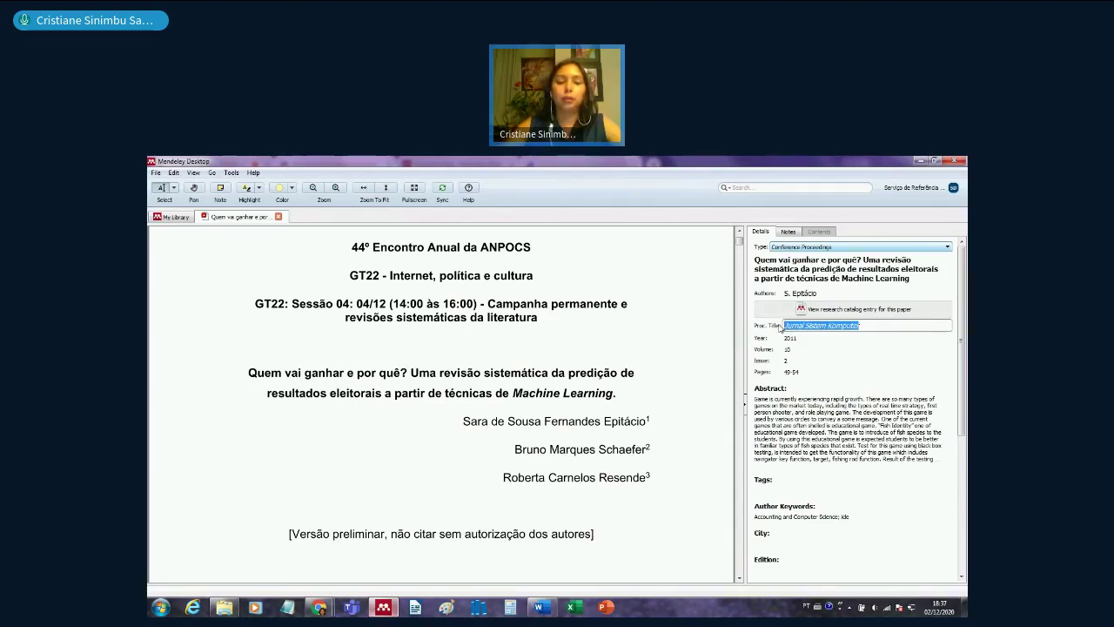
text(Encontro A)
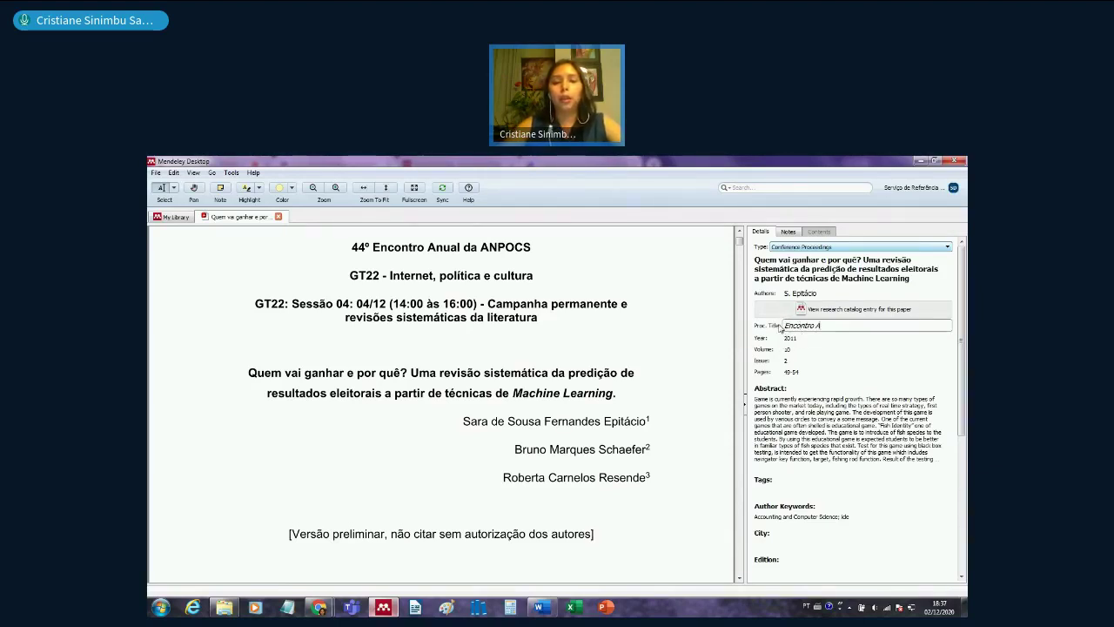
text(nual da A)
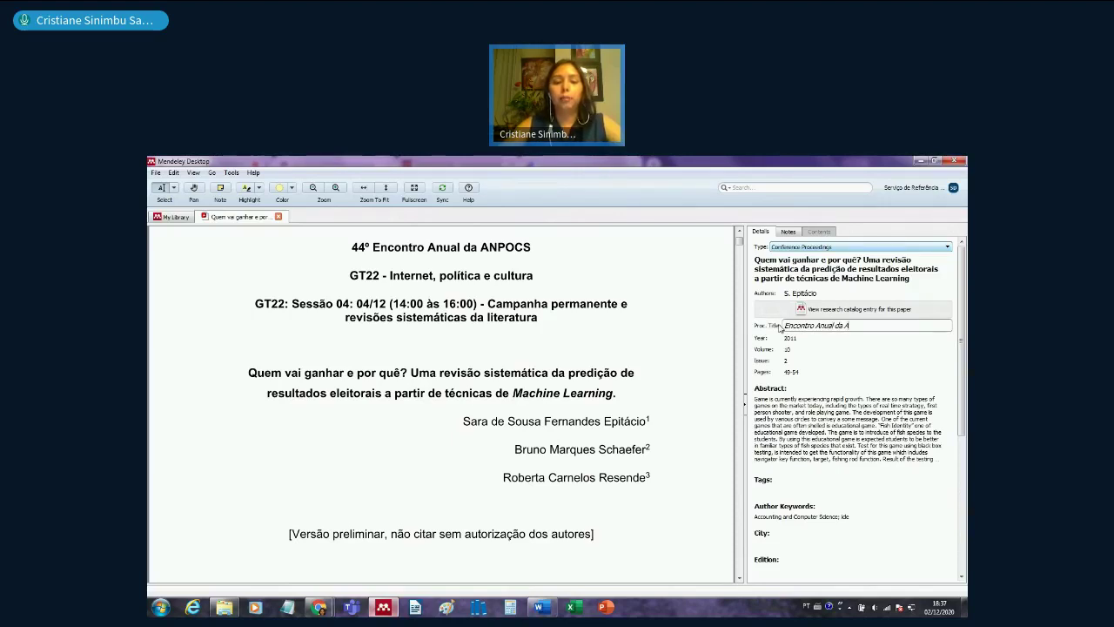
text(NPOC)
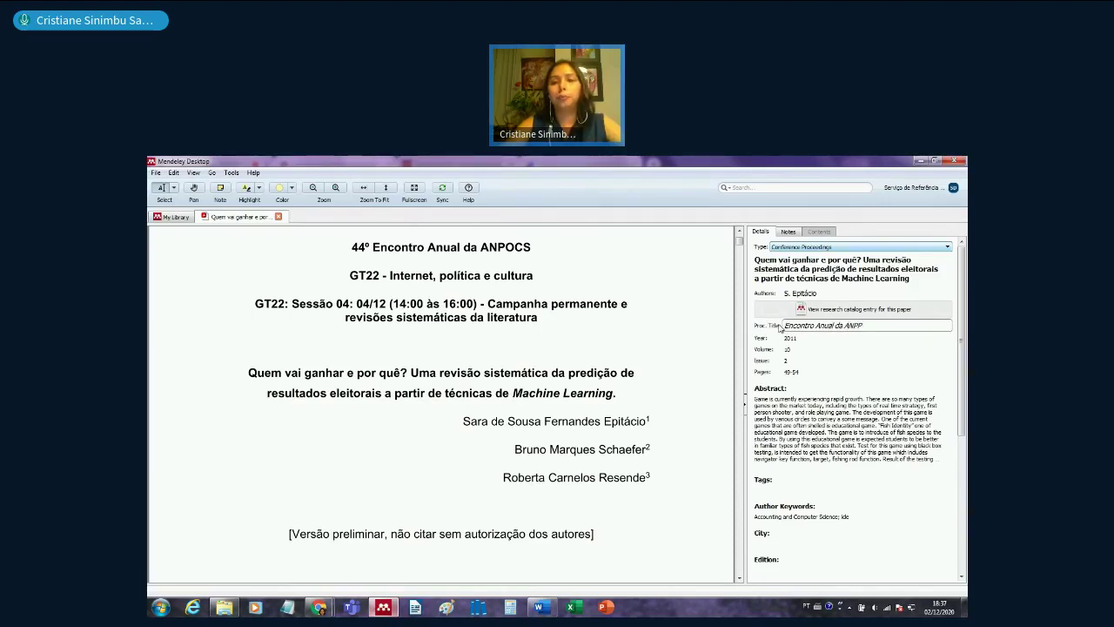
key(BackSpace)
text(OCS)
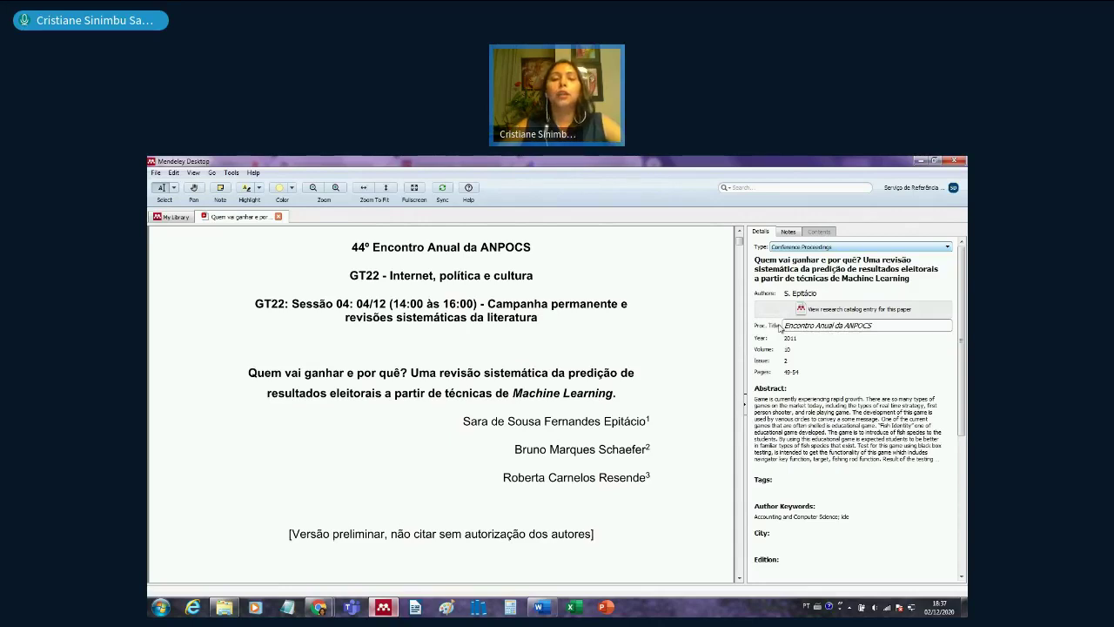
text(, )
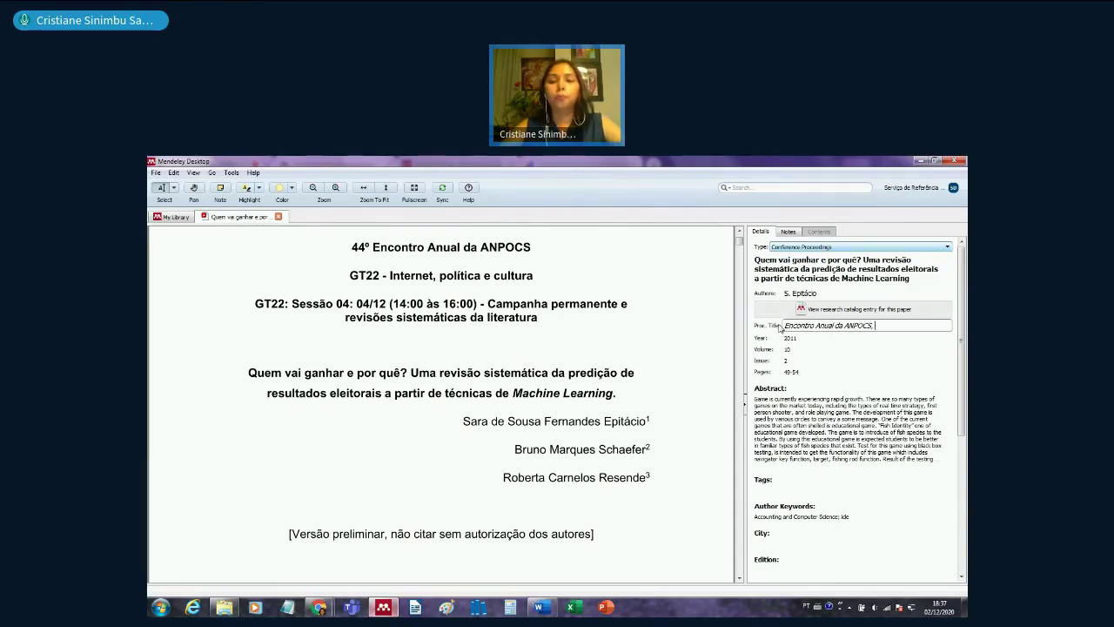
text(44)
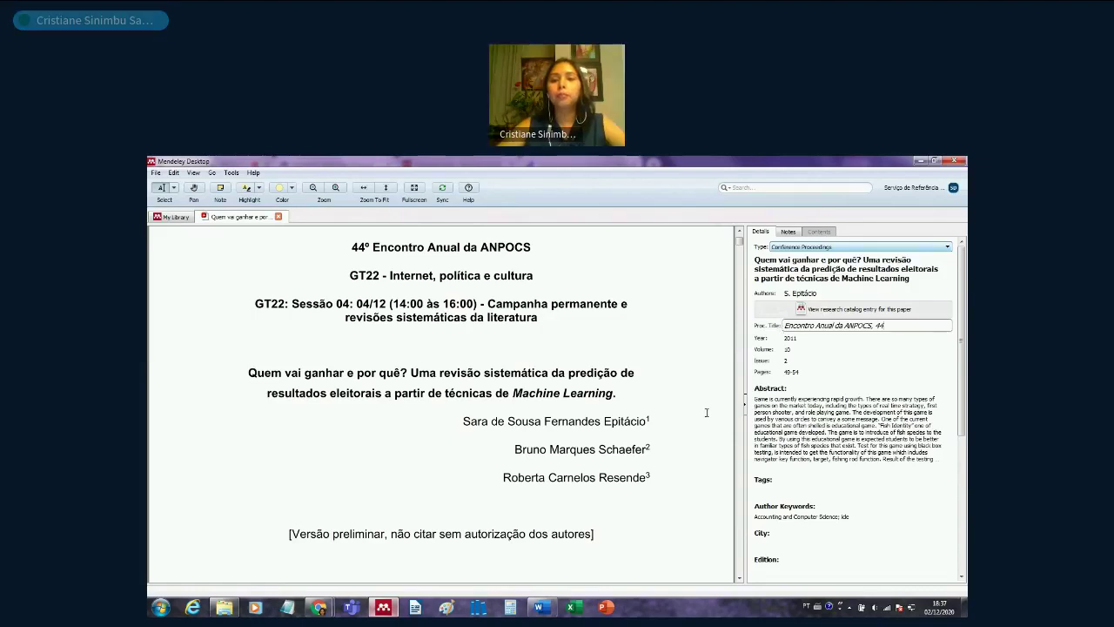
key(Tab)
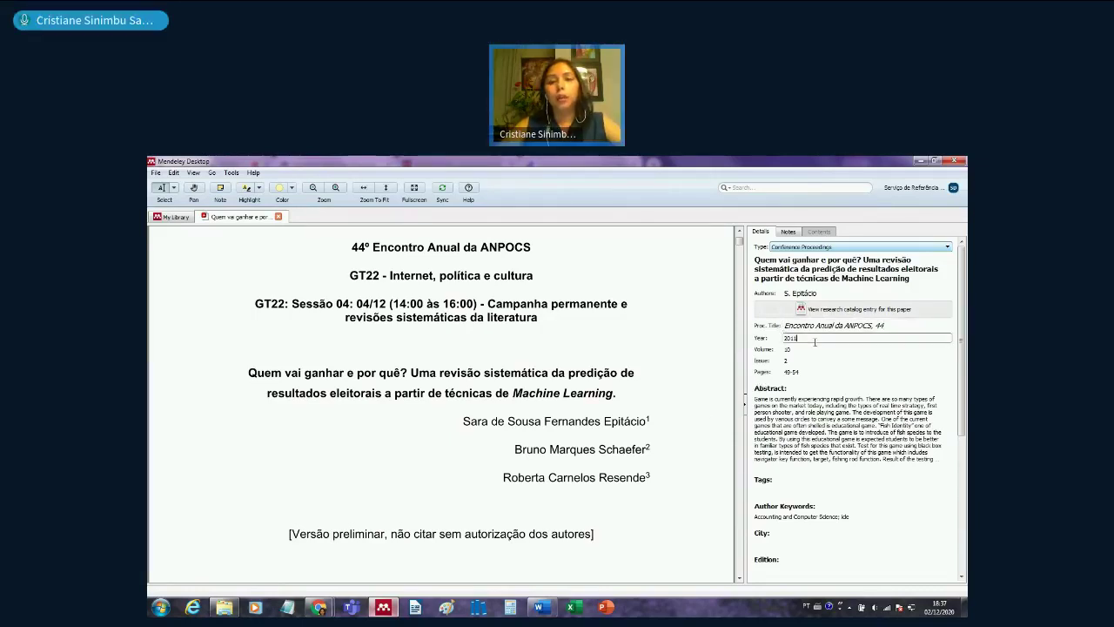
- Enter year 2020 and clear the Volume and Issue fields
text(2)
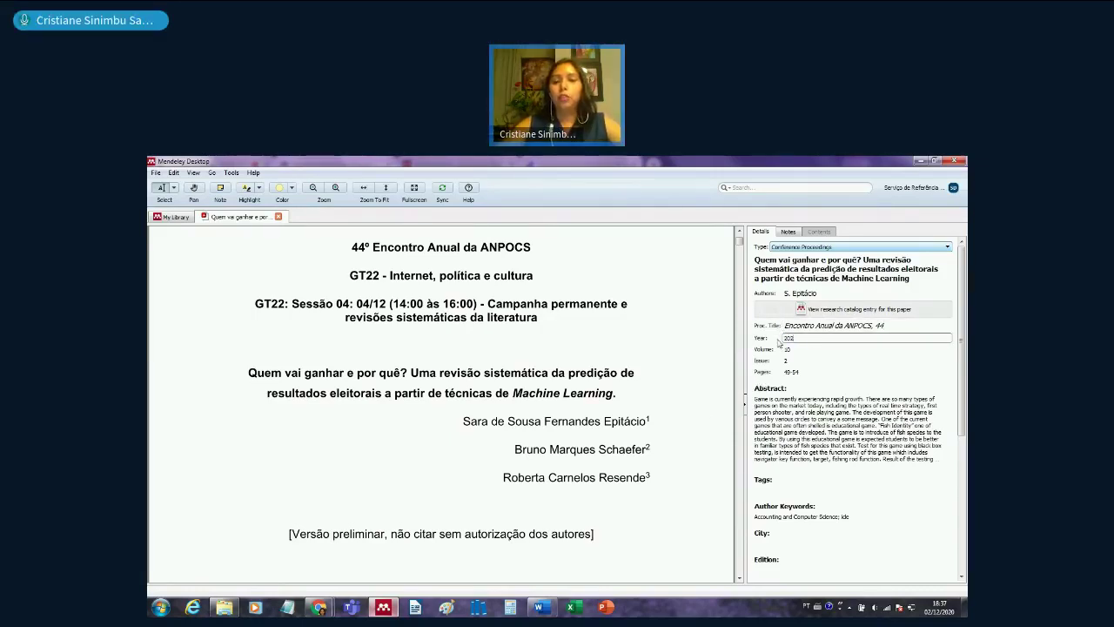
text(020)
key(Tab)
key(BackSpace)
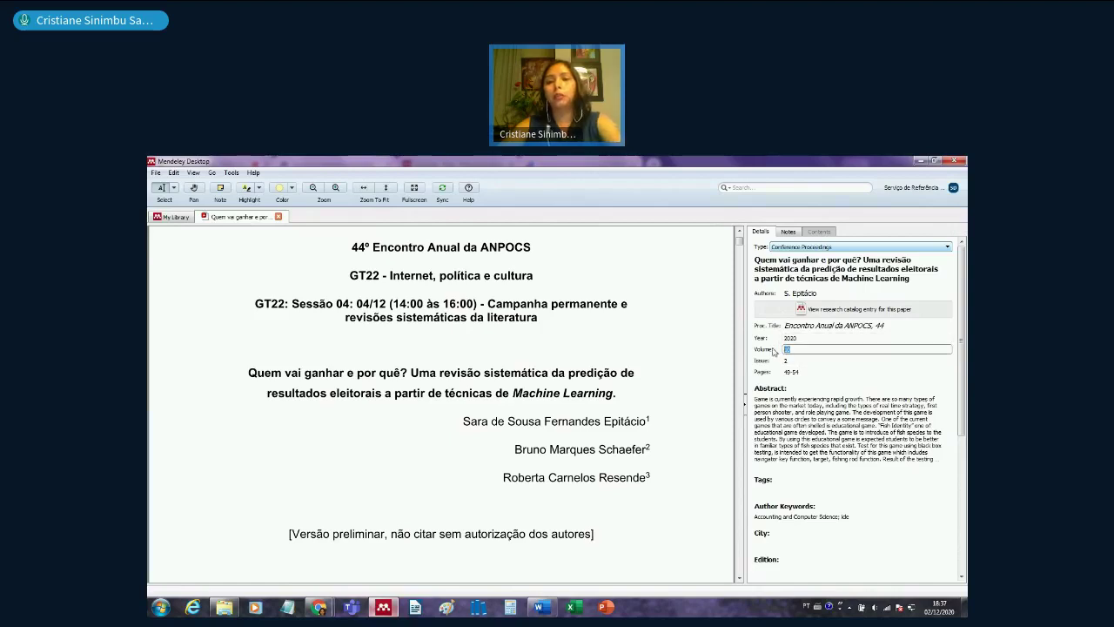
key(Tab)
key(BackSpace)
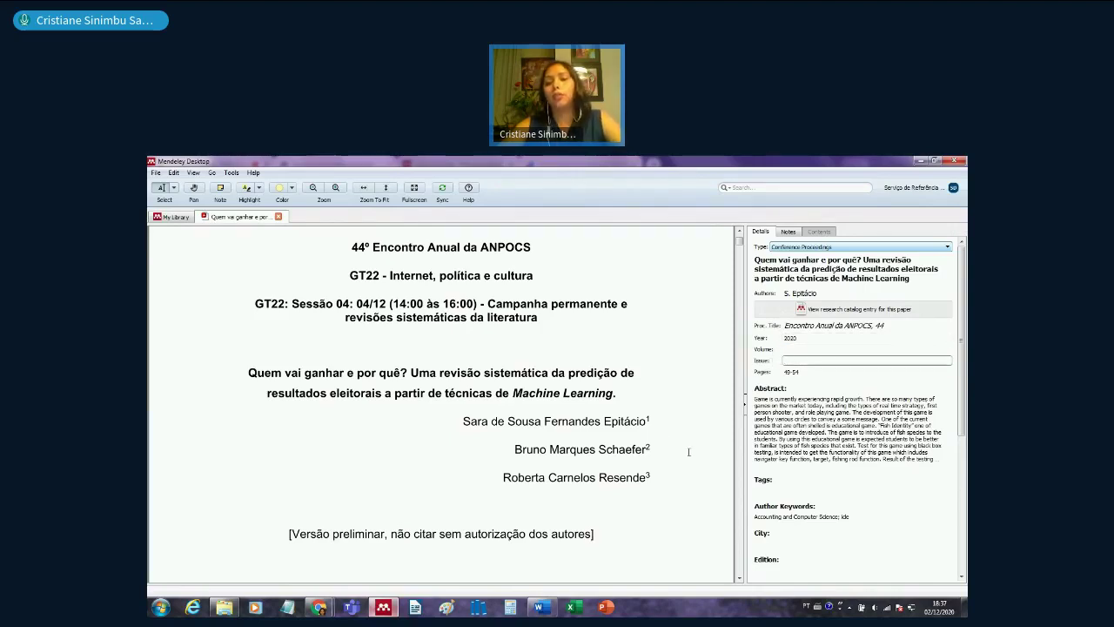
scroll(689, 452, down, 1)
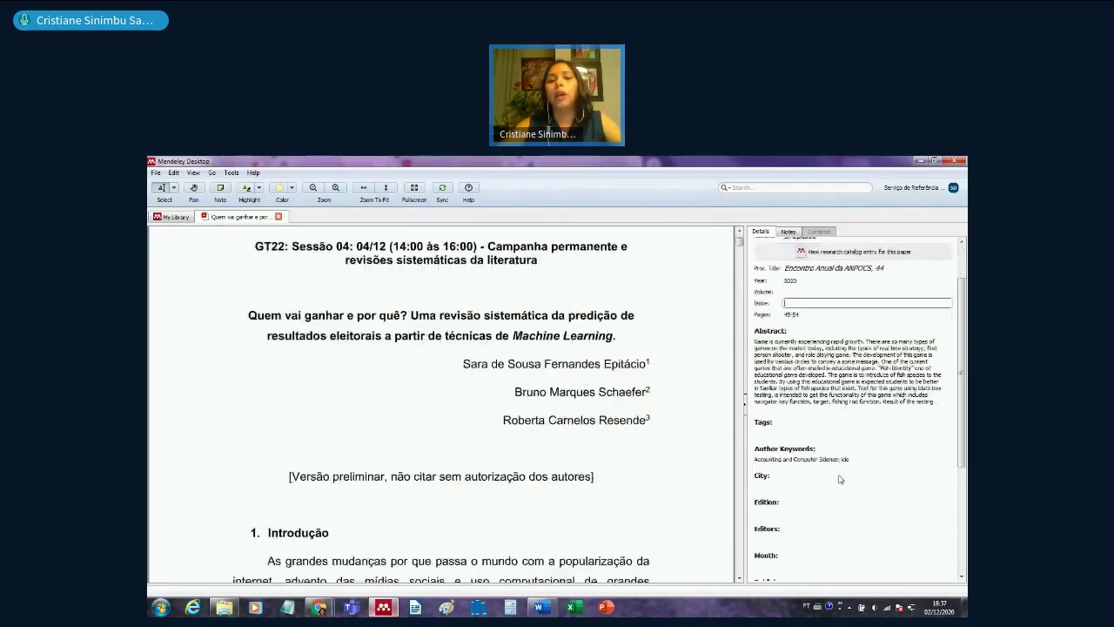
scroll(761, 458, down, 2)
click(761, 458)
scroll(571, 403, up, 1)
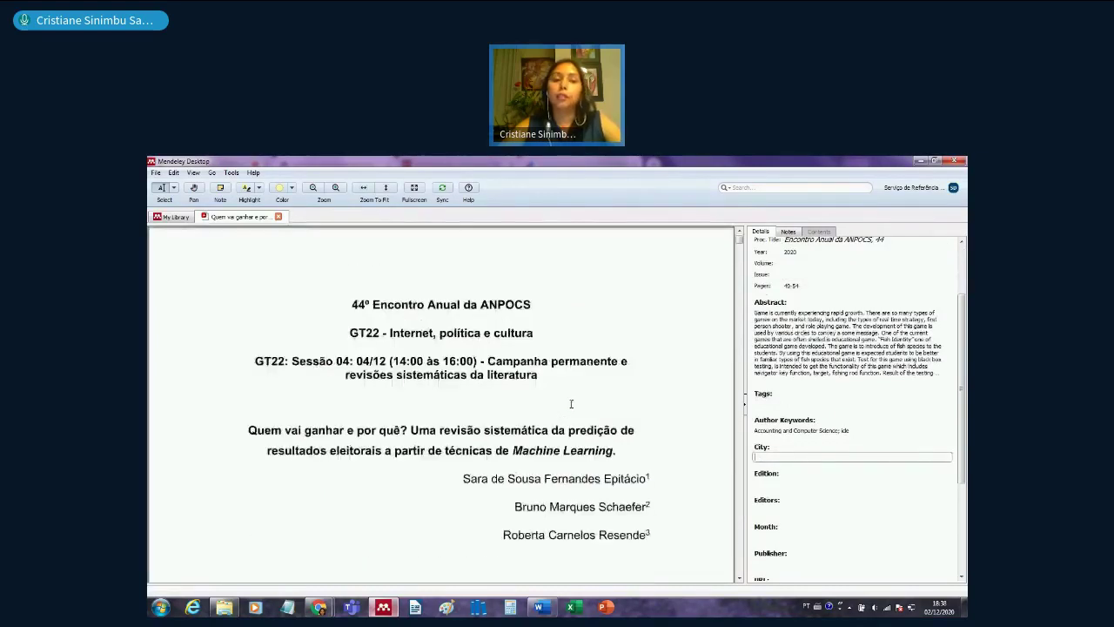
scroll(571, 403, down, 1)
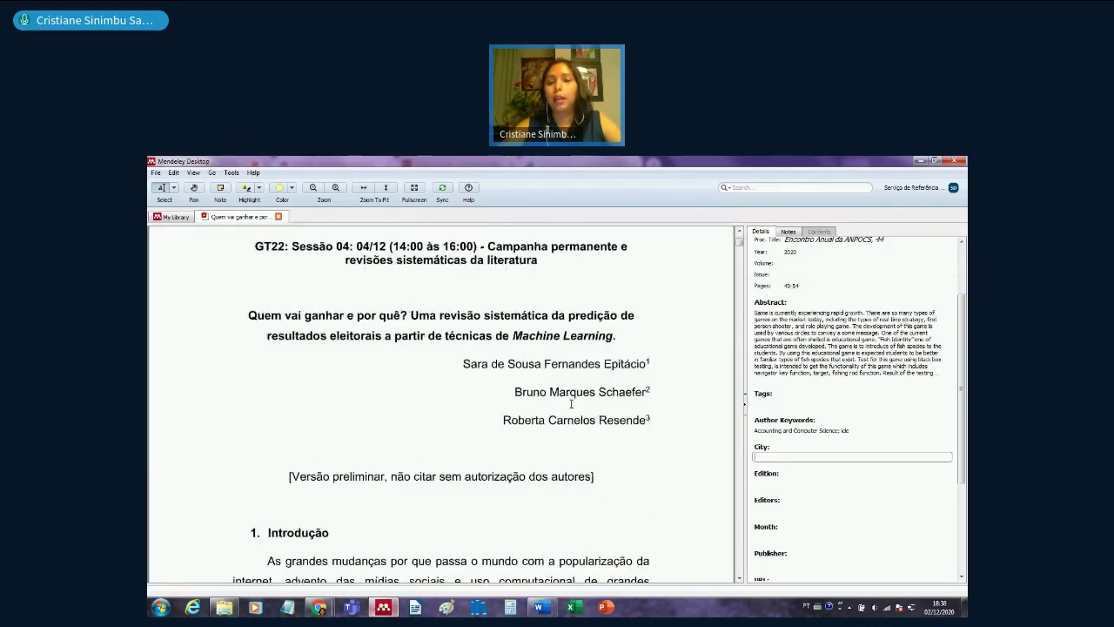
click(754, 508)
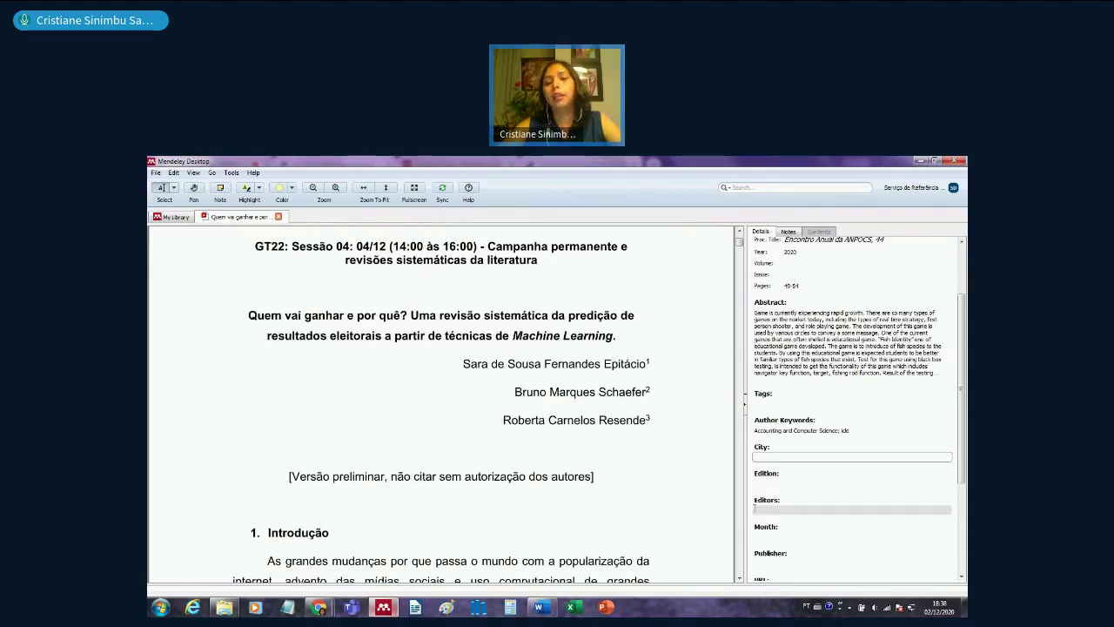
scroll(783, 513, down, 4)
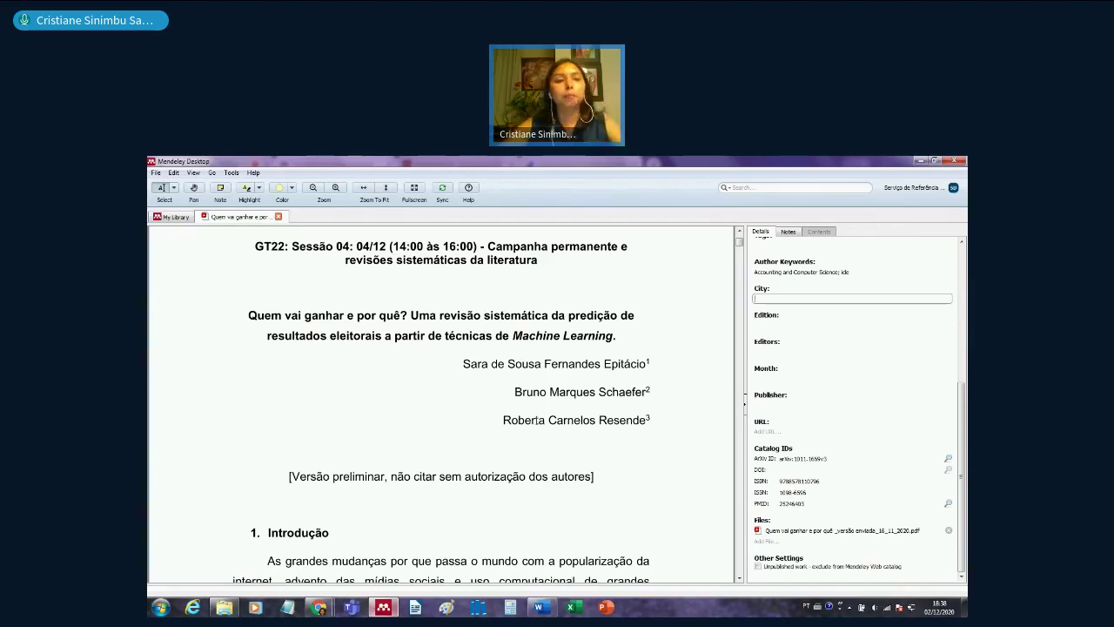
scroll(392, 261, up, 2)
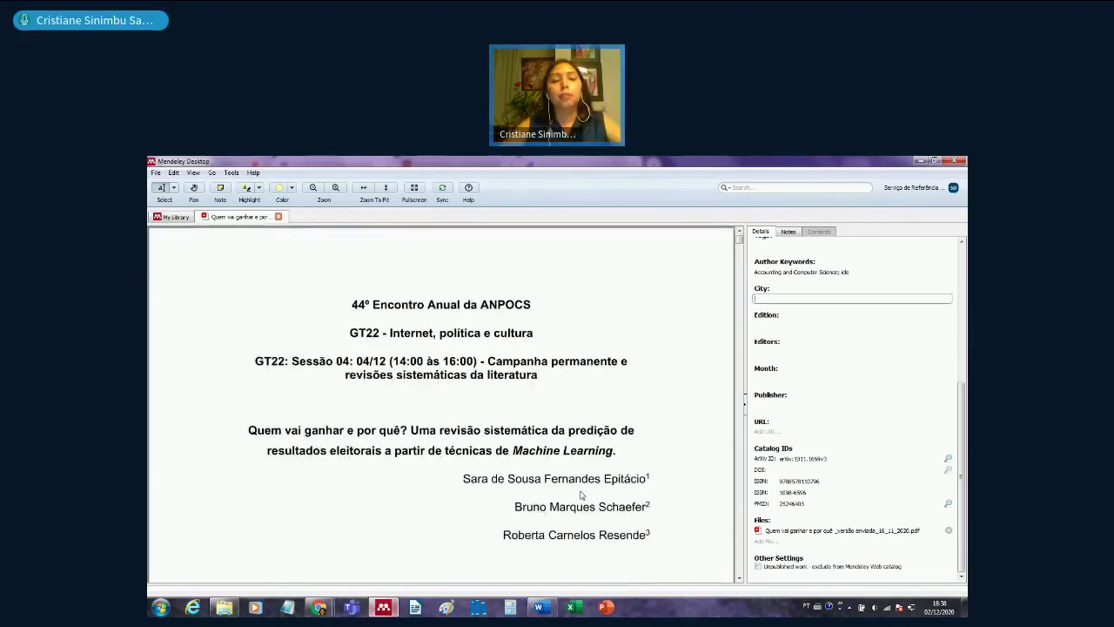
- Close the paper's PDF with Ctrl+W and switch to the Mendeley web library in Chrome
key(ctrl+w)
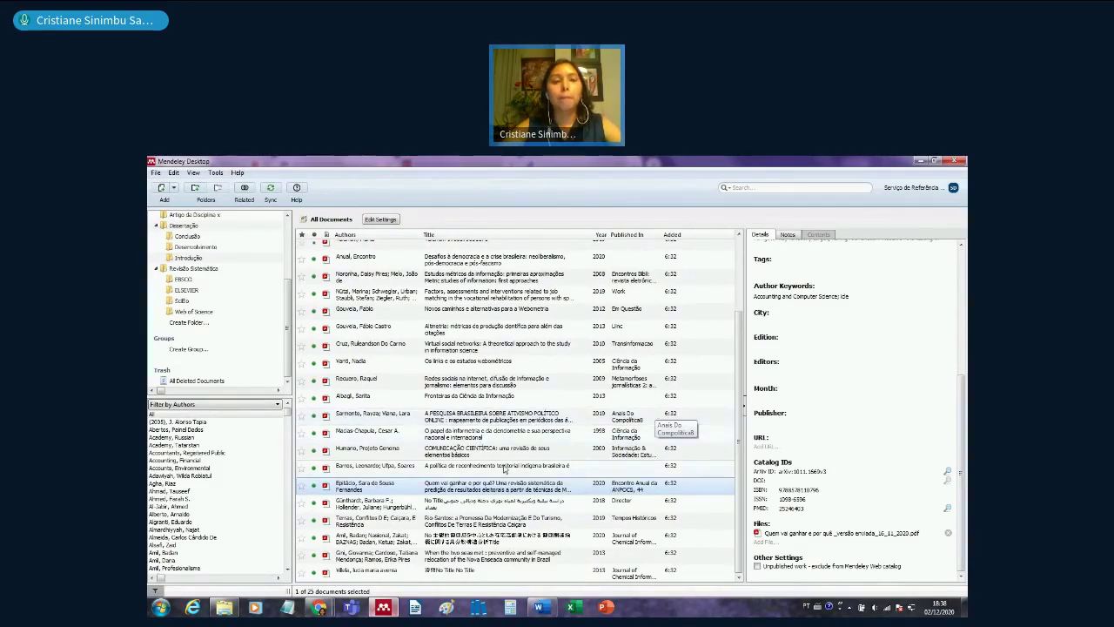
scroll(504, 470, up, 2)
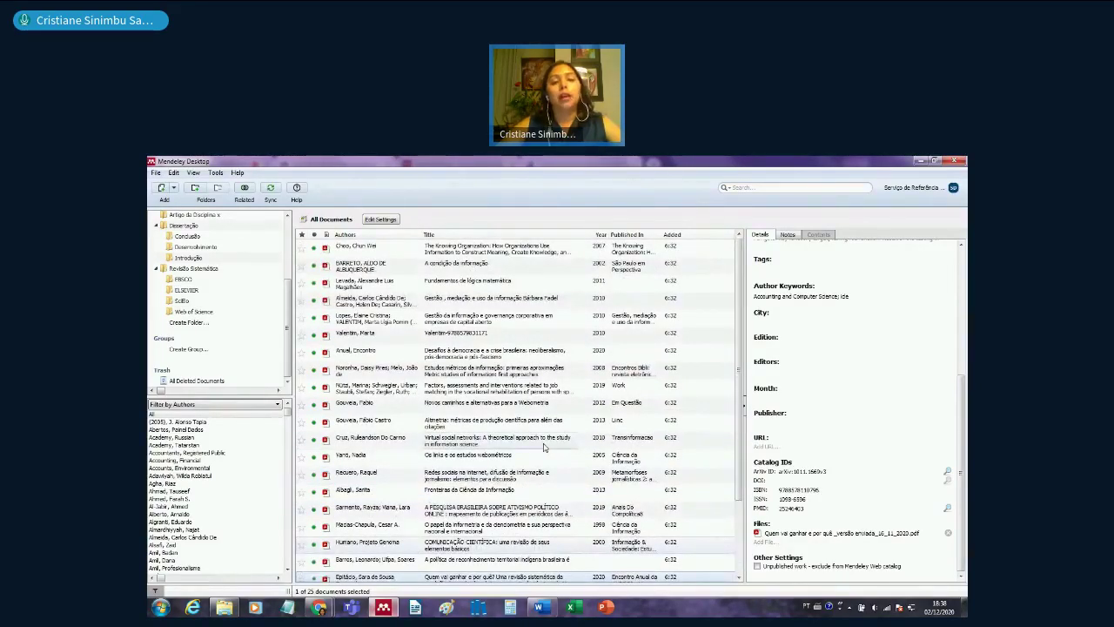
mouse_move(321, 603)
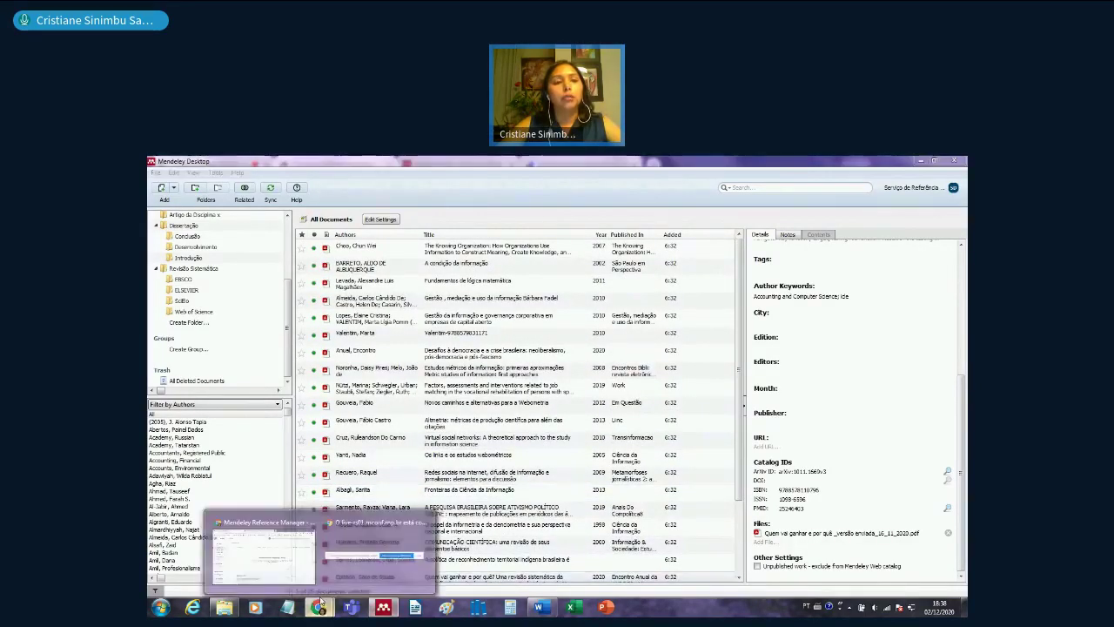
click(262, 548)
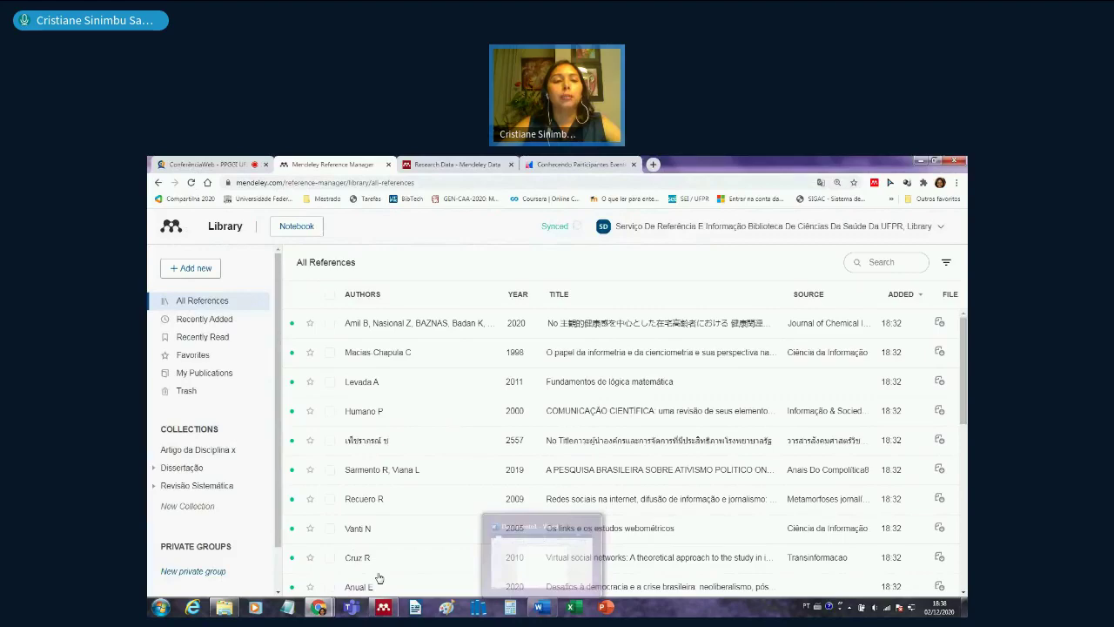
- View the first reference's PDF in the web library, then return to the All References list
click(383, 607)
mouse_move(318, 606)
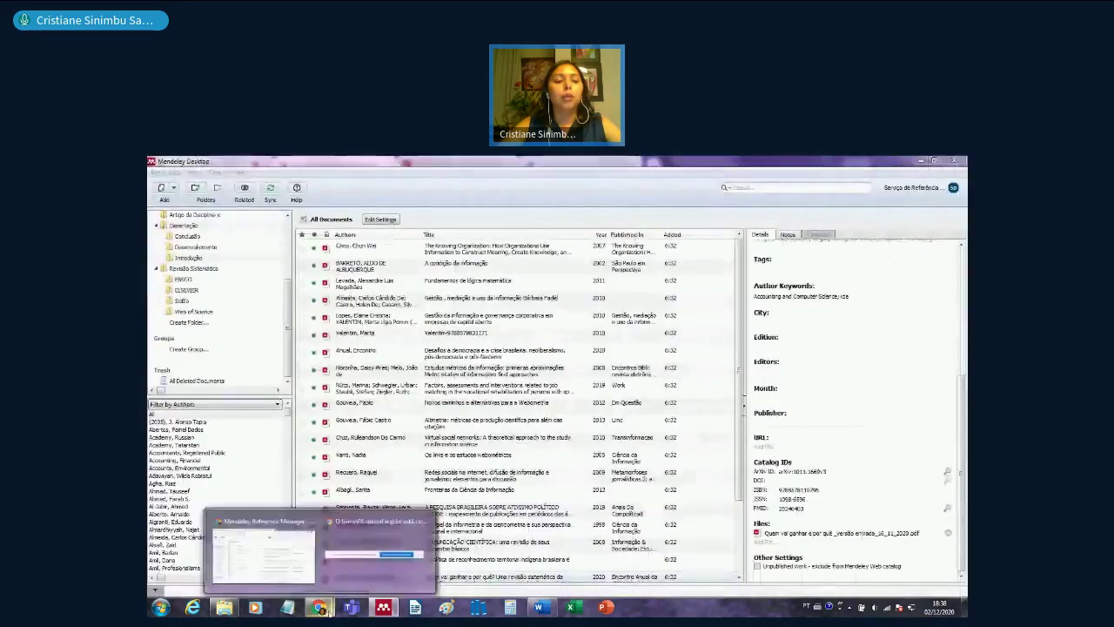
click(292, 557)
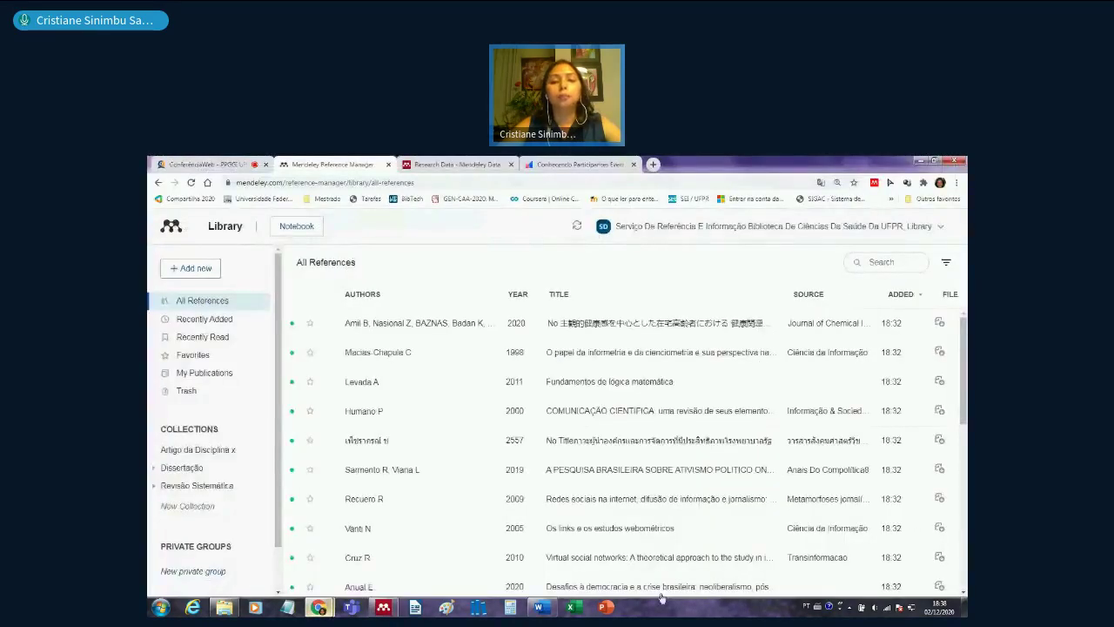
click(939, 323)
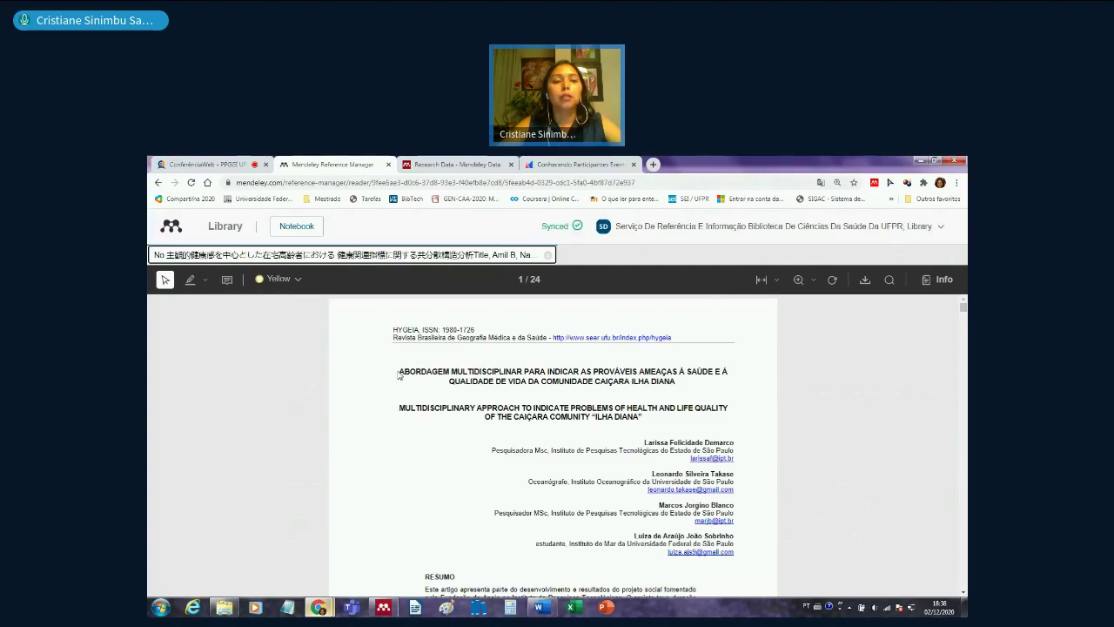
drag(401, 370, 672, 381)
click(158, 255)
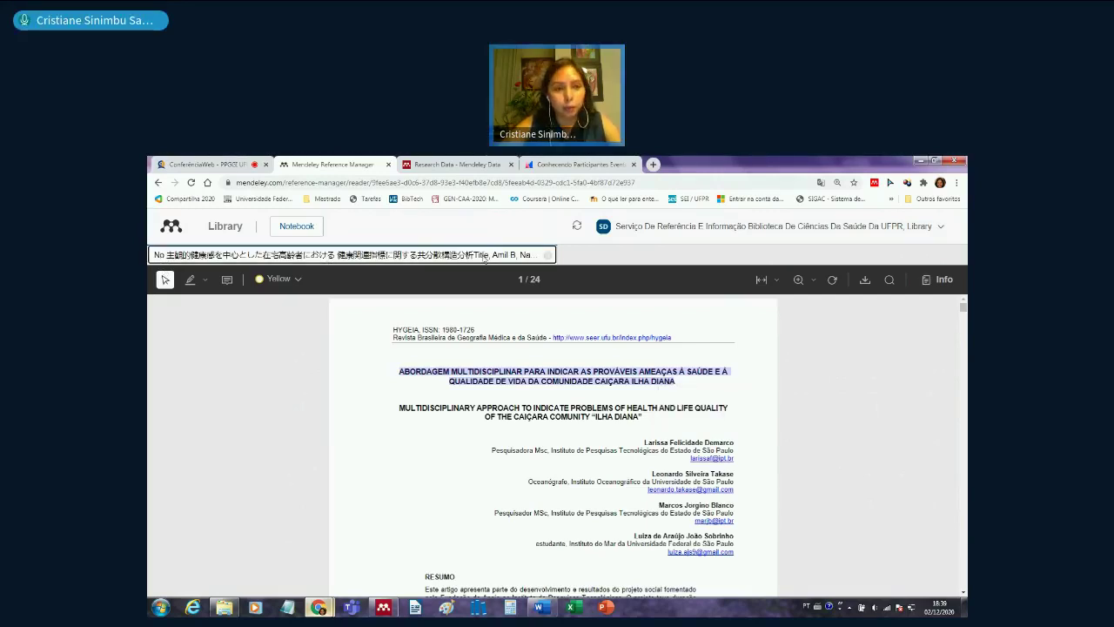
click(549, 255)
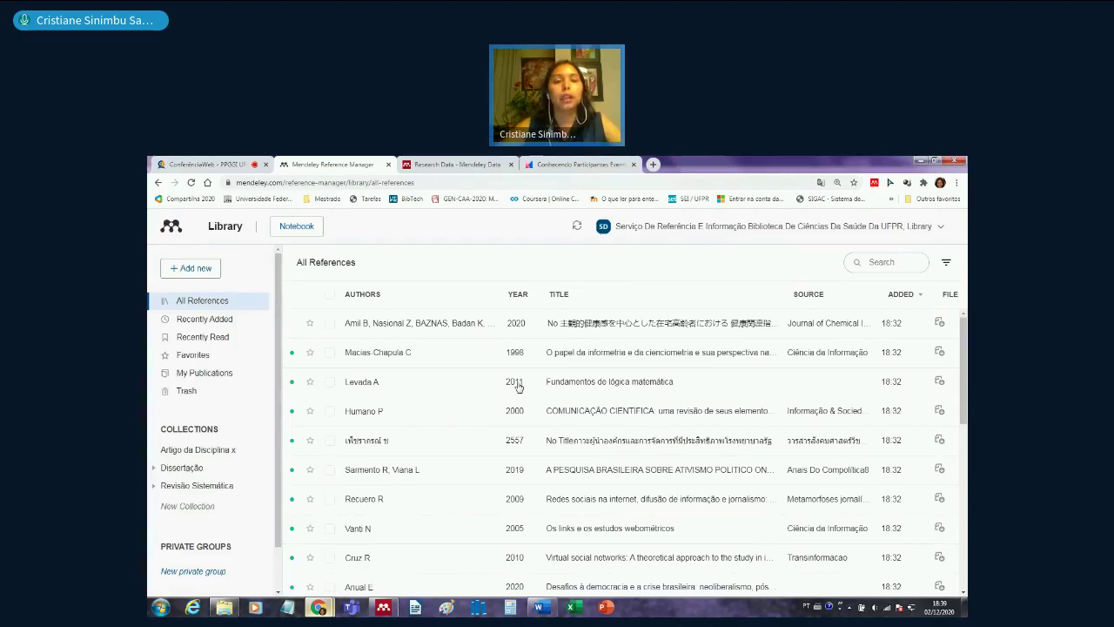
scroll(501, 474, down, 15)
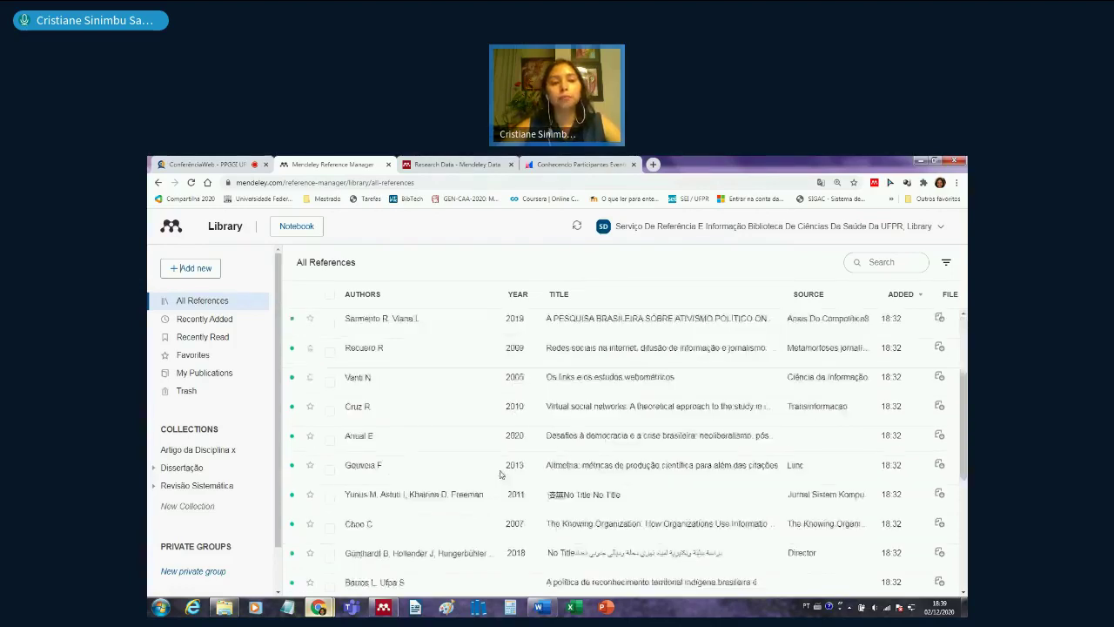
scroll(501, 474, up, 10)
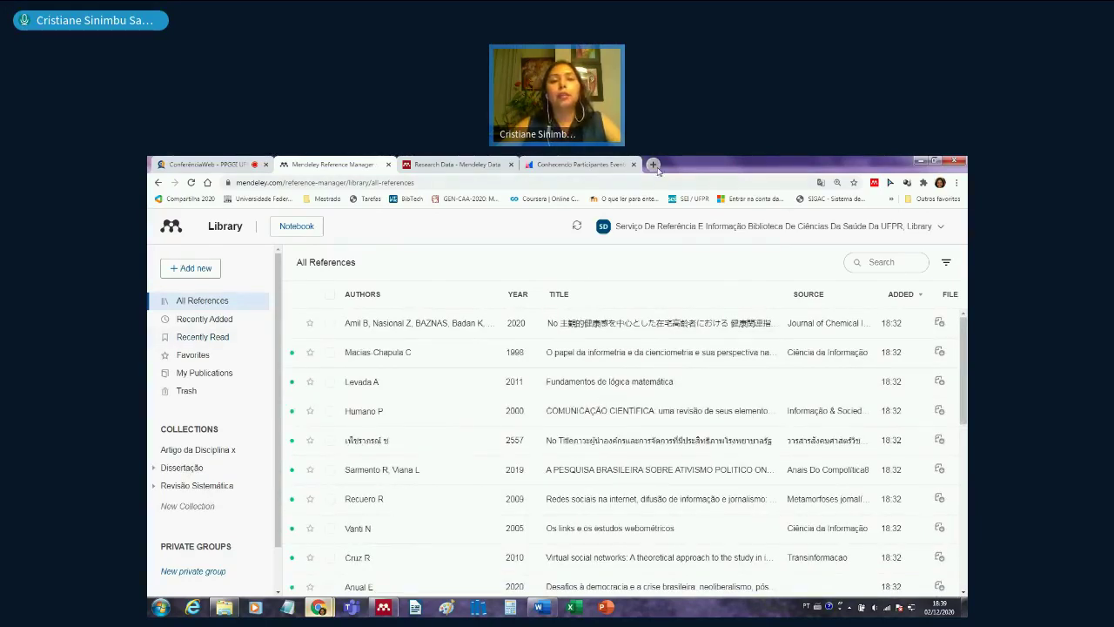
- Load periodicos.capes.gov.br in a new Chrome tab
click(657, 169)
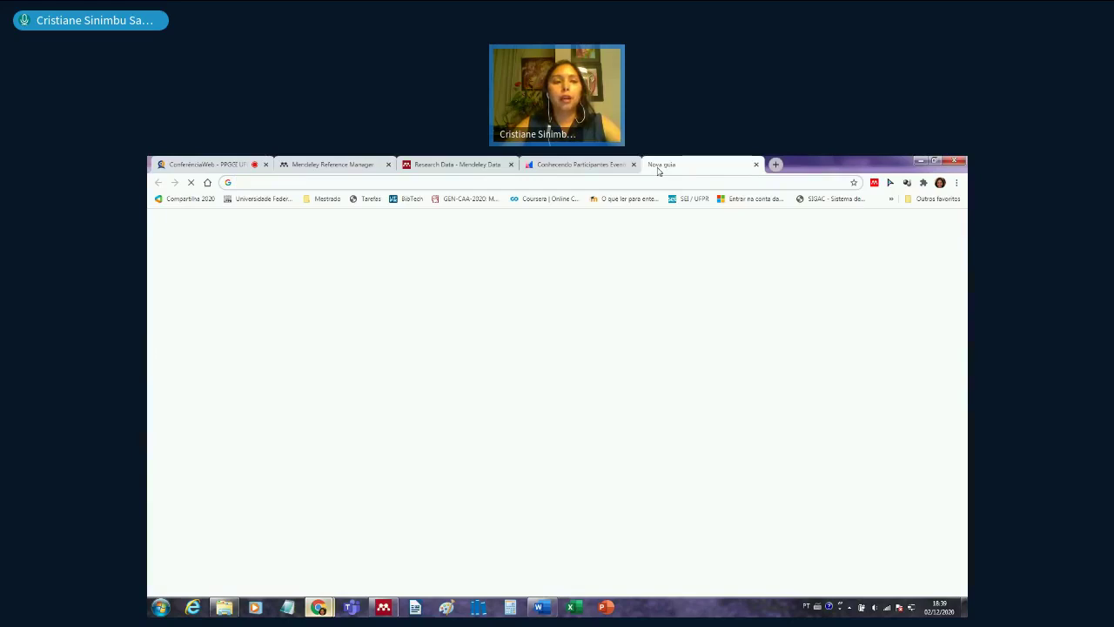
text(per)
key(Return)
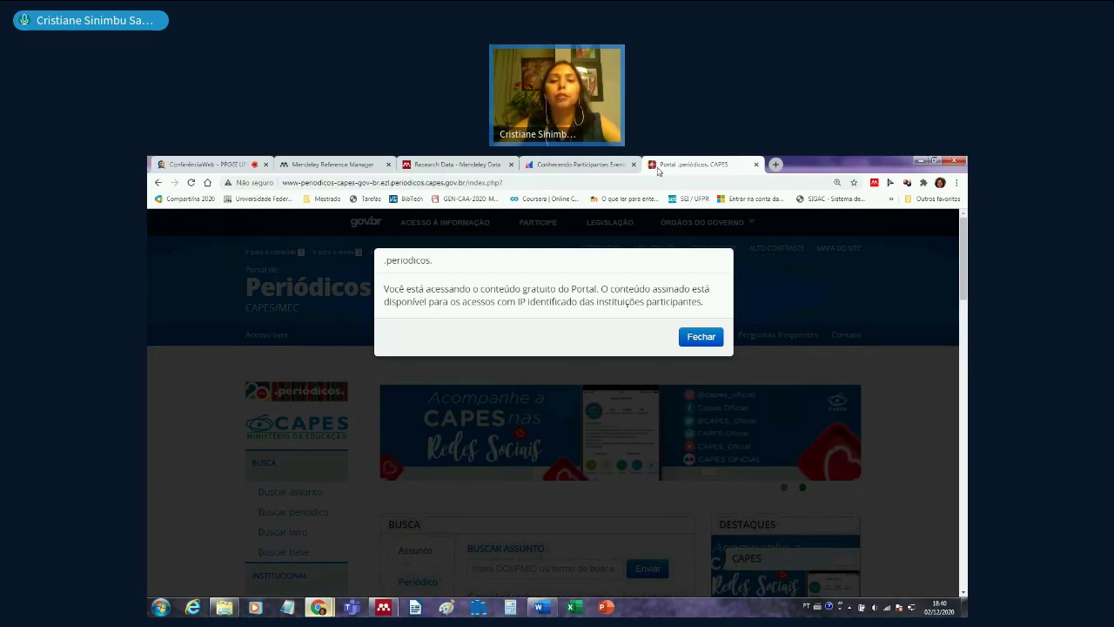
- Dismiss the free-content notice and go to the CAFe remote access page
click(697, 341)
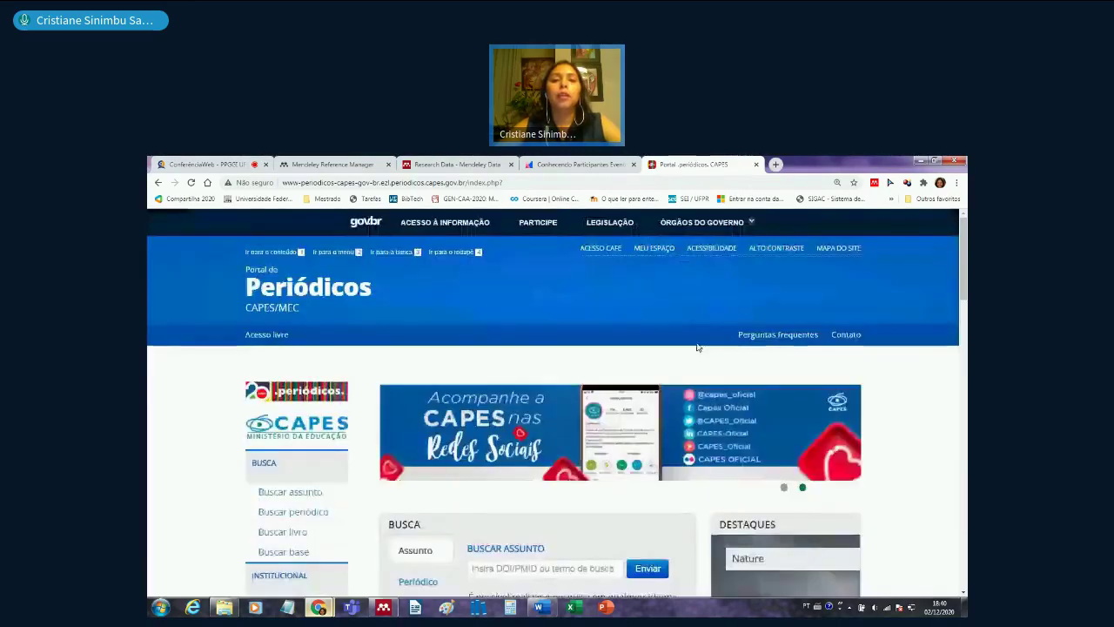
click(609, 250)
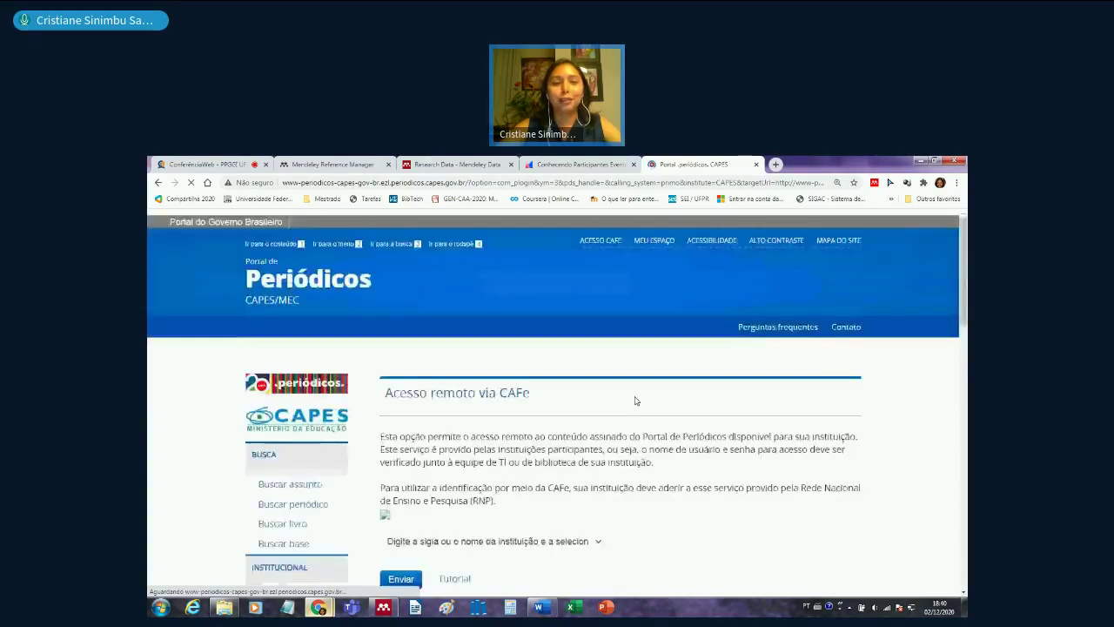
scroll(489, 447, down, 3)
- Choose UFPR as the institution, submit it, and submit the university login
click(492, 405)
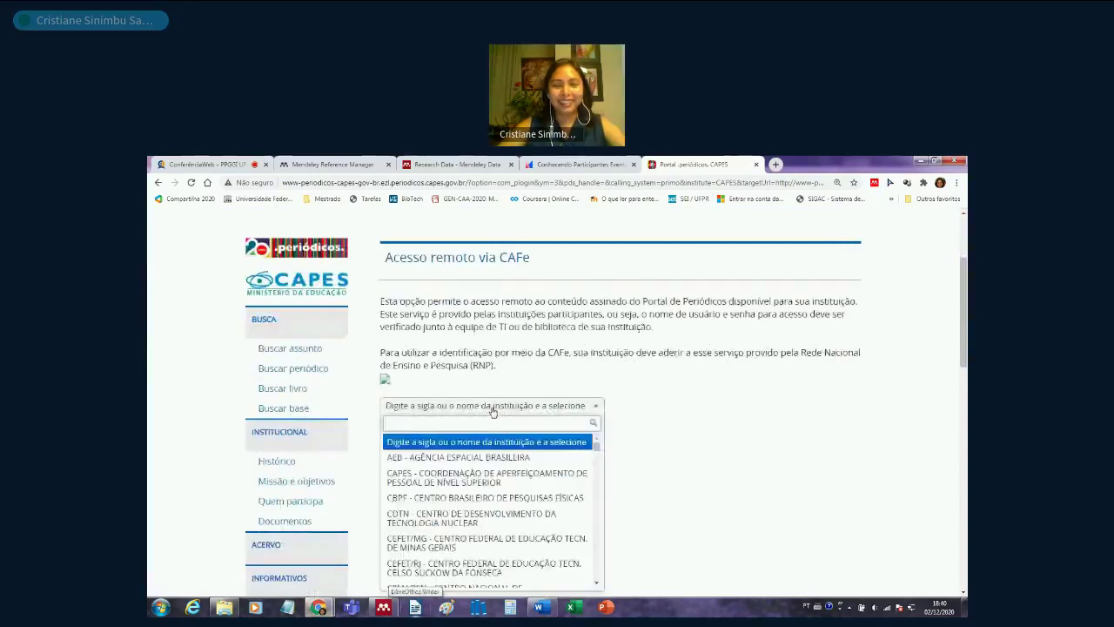
text(ufpr)
key(Return)
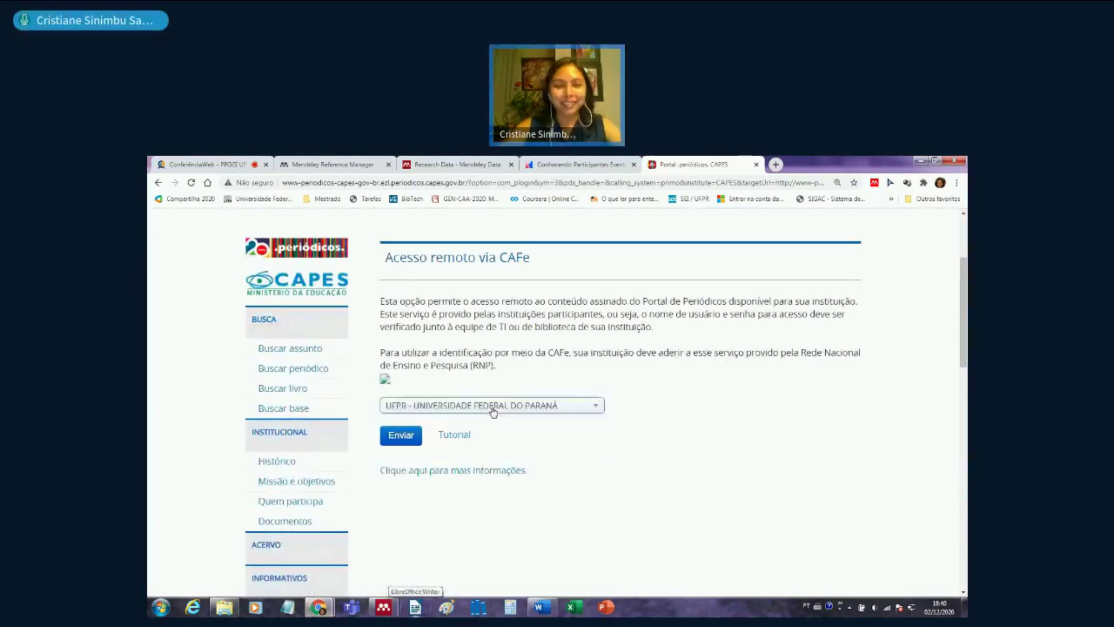
key(Tab)
key(Return)
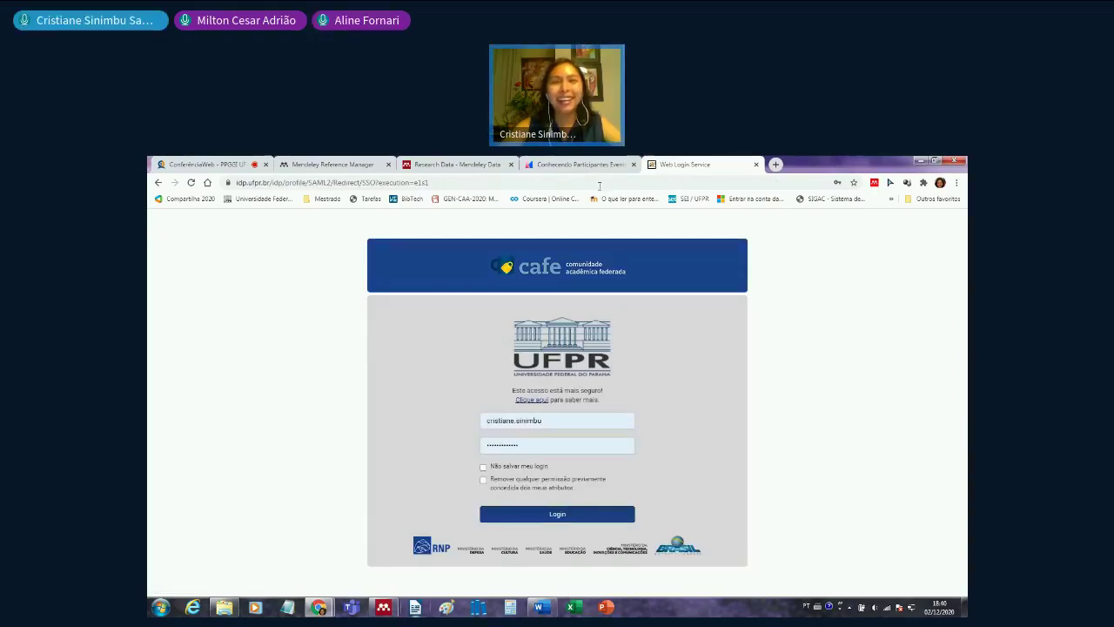
key(Return)
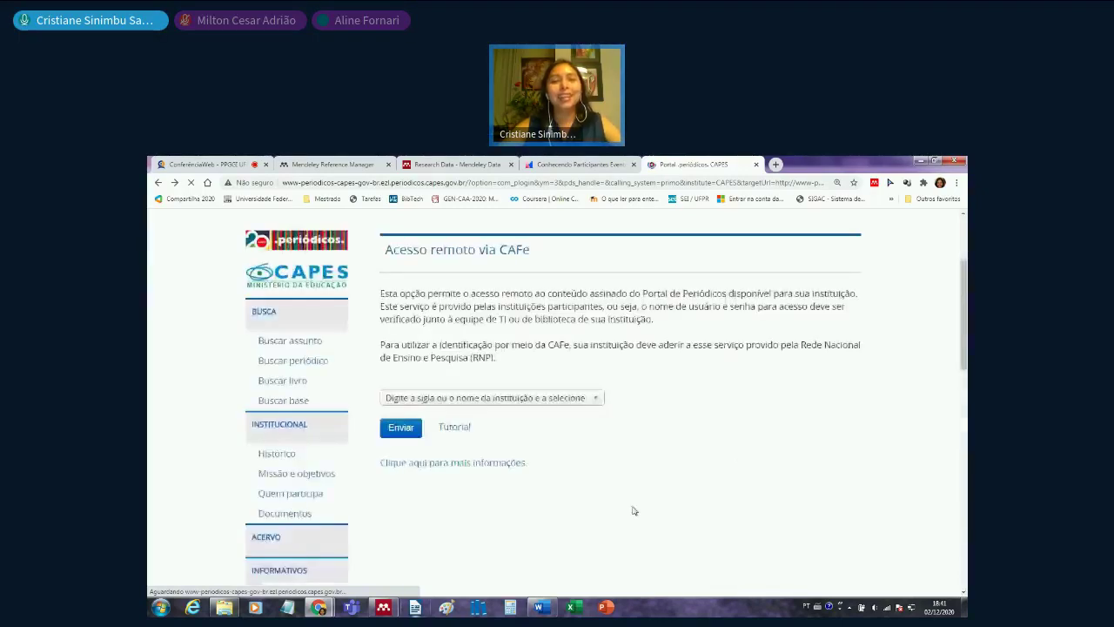
- Select UFPR from the CAFe institution list and log in with the institutional account
click(529, 400)
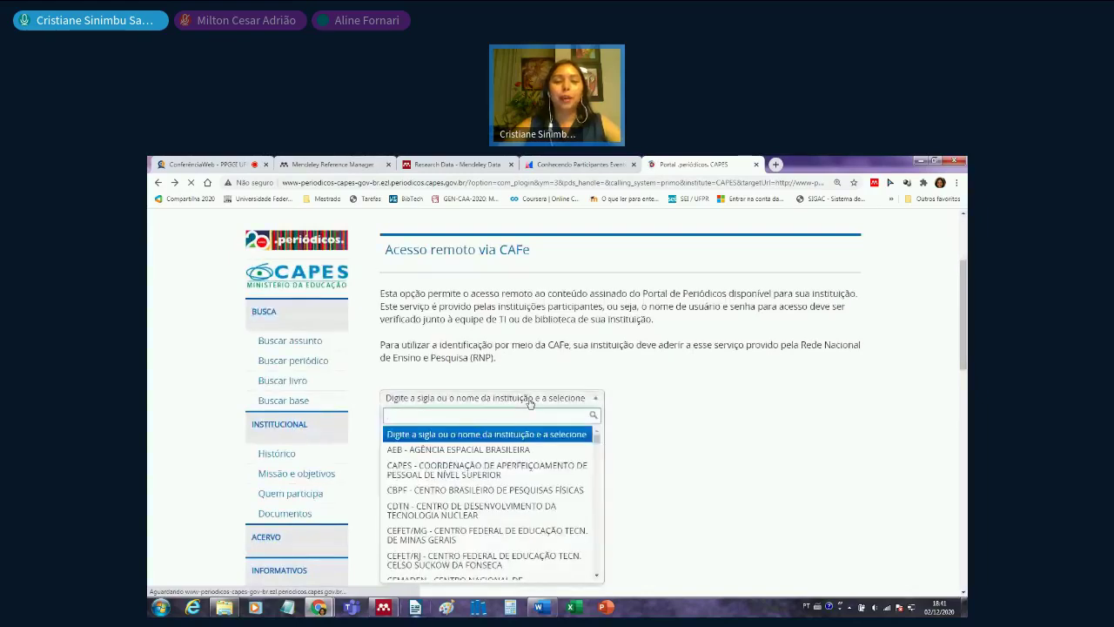
text(ufpr)
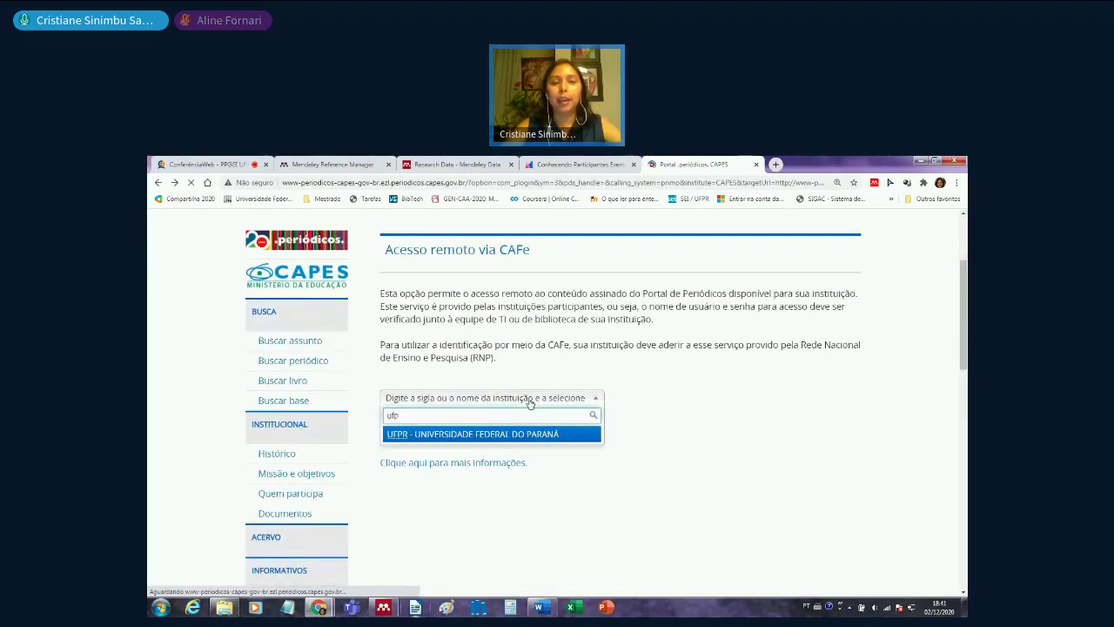
key(ctrl+a)
text(chc)
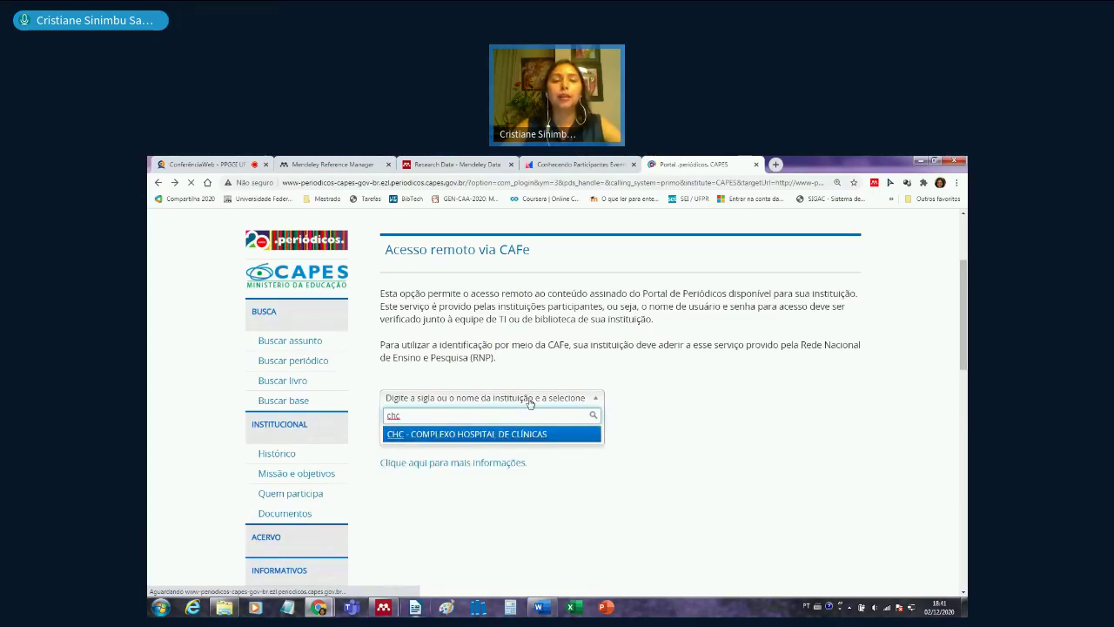
key(BackSpace)
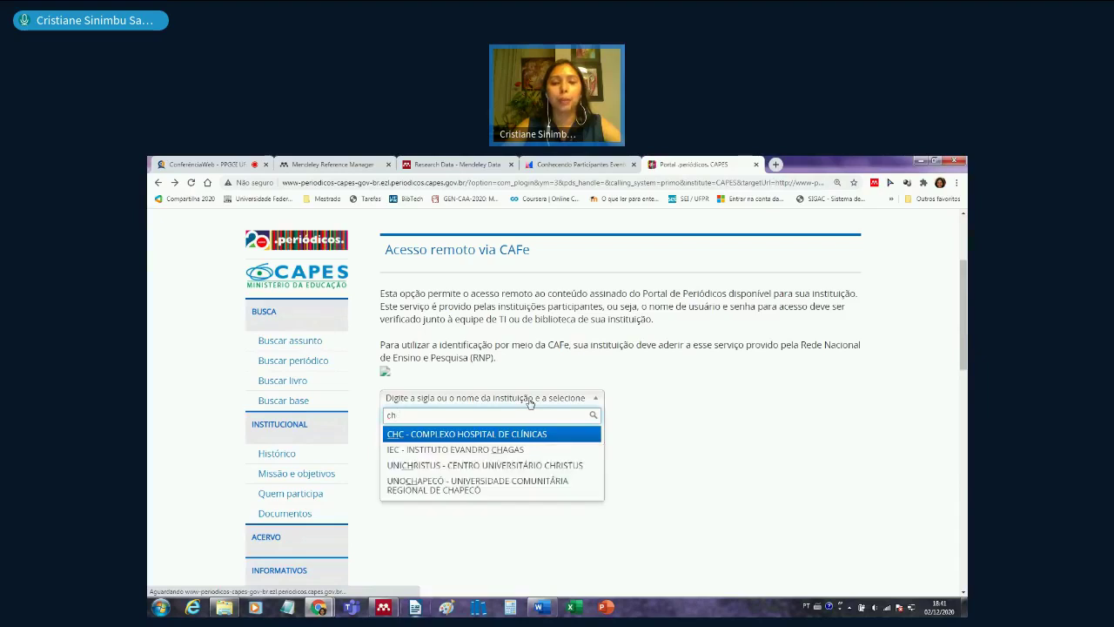
key(BackSpace)
key(BackSpace)
text(ufpr)
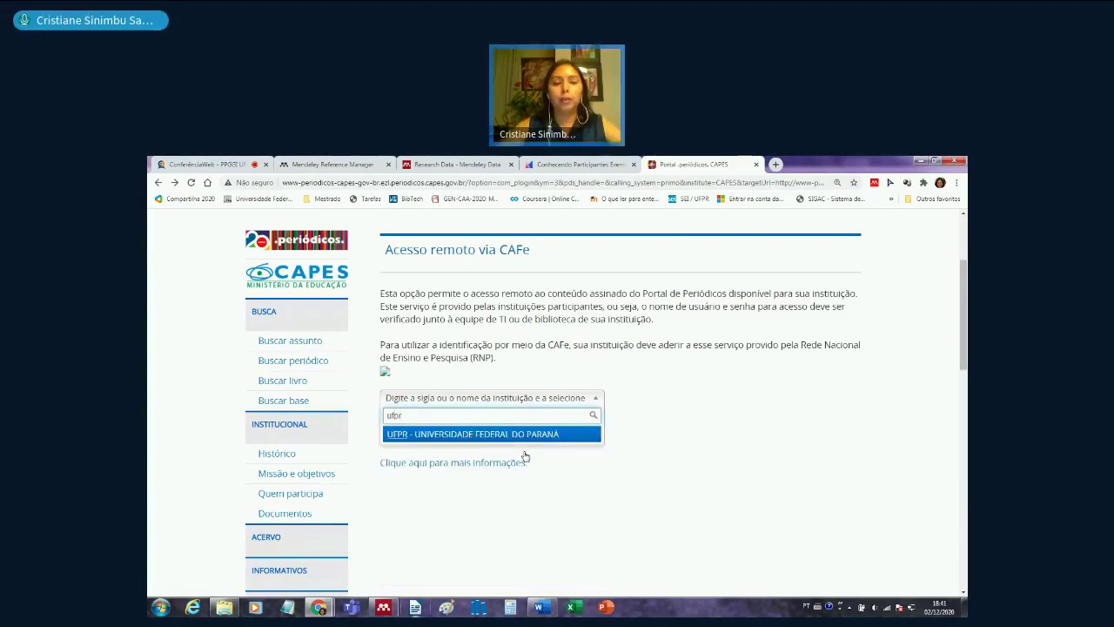
click(518, 434)
click(422, 433)
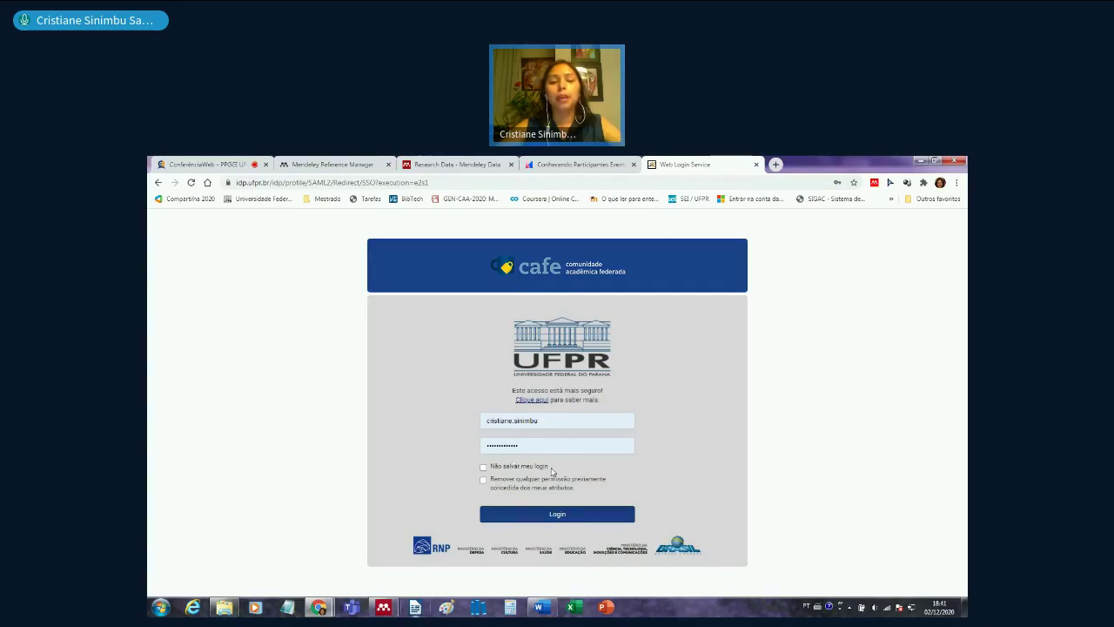
click(563, 515)
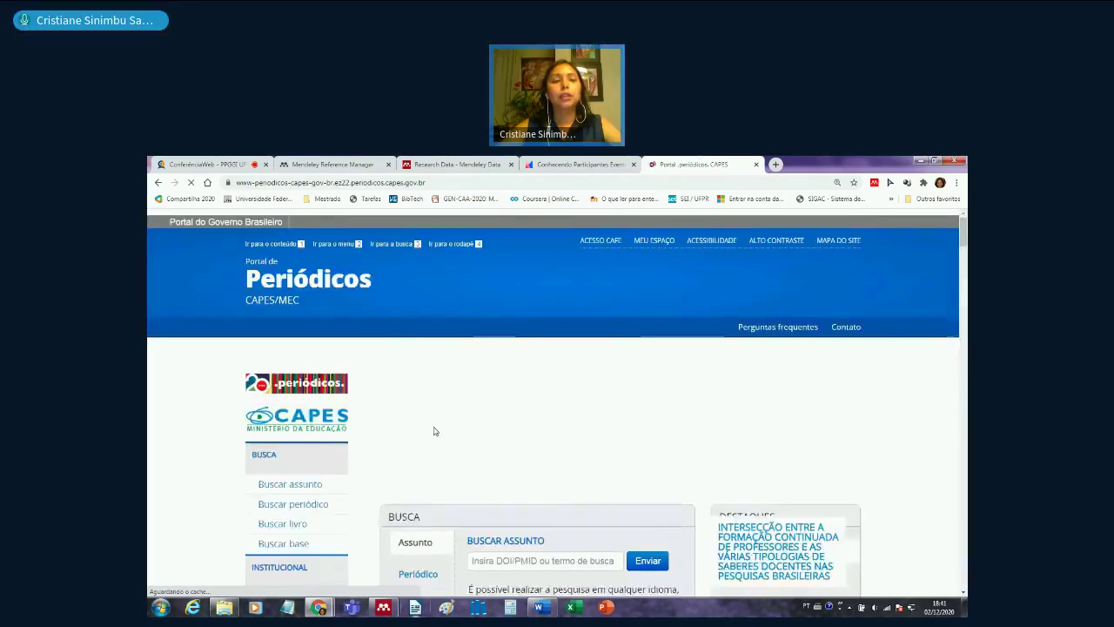
- Note the UFPR access line, then run a subject search for 'actinometry'
drag(248, 336, 436, 339)
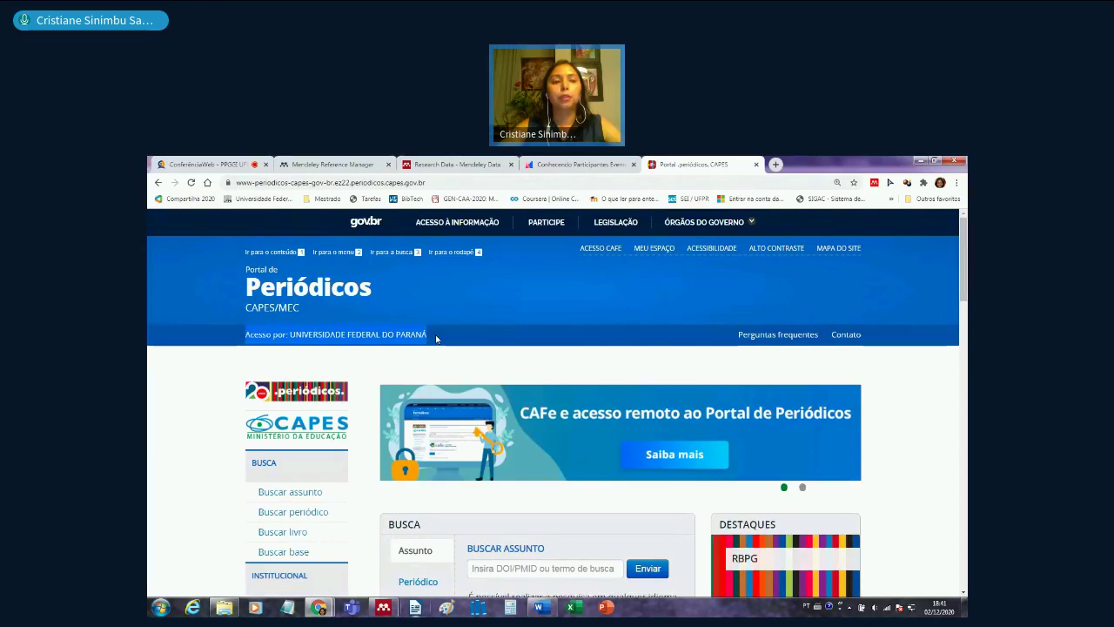
click(481, 356)
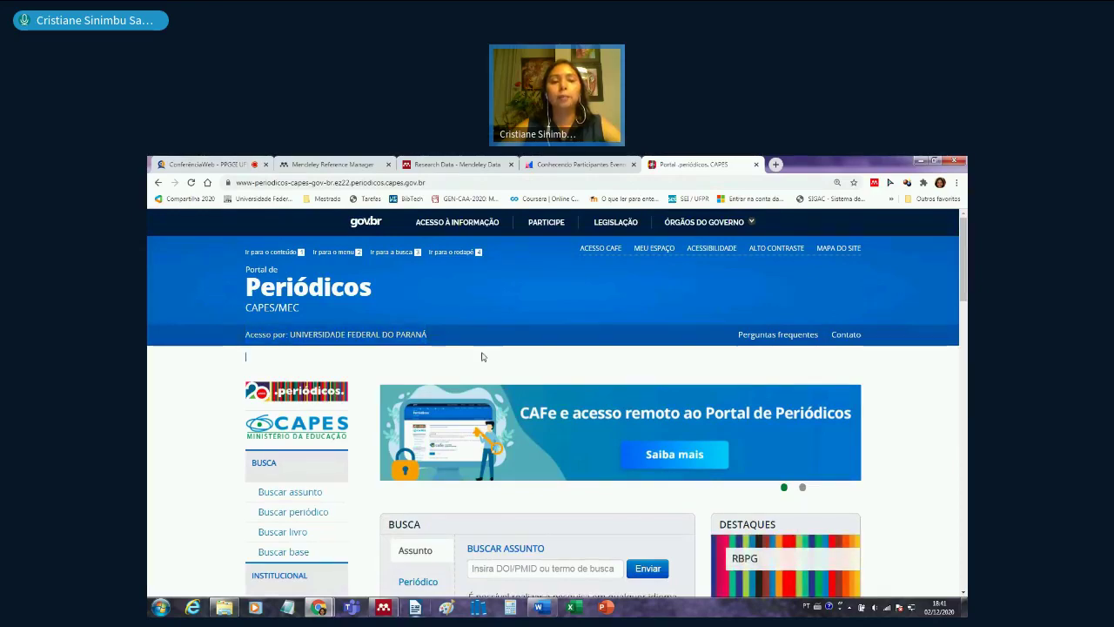
scroll(481, 356, down, 2)
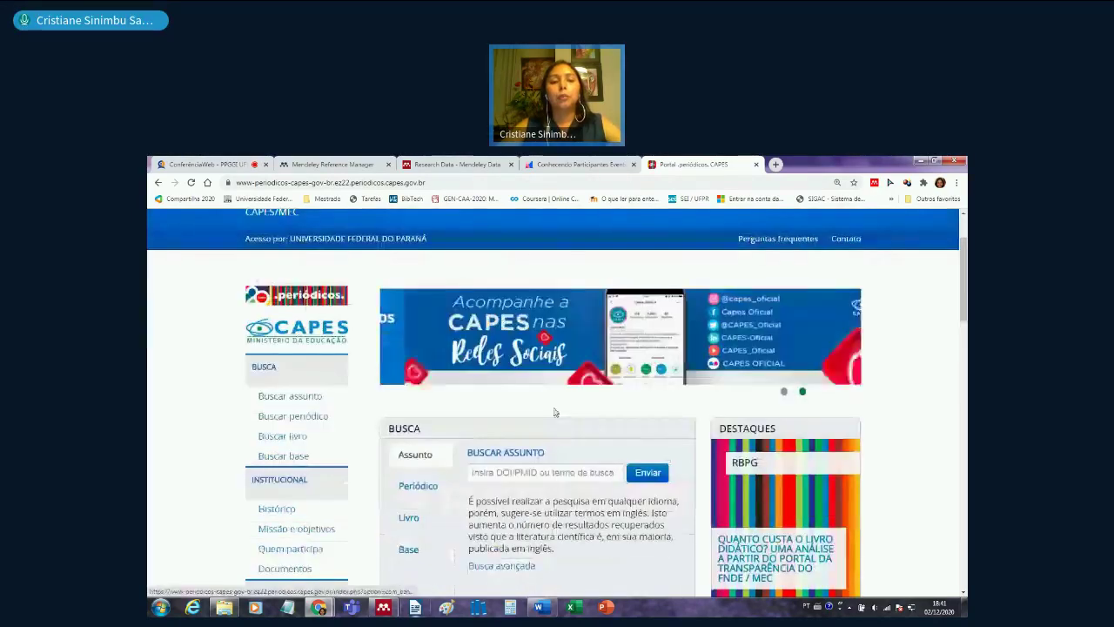
click(510, 473)
text(actin)
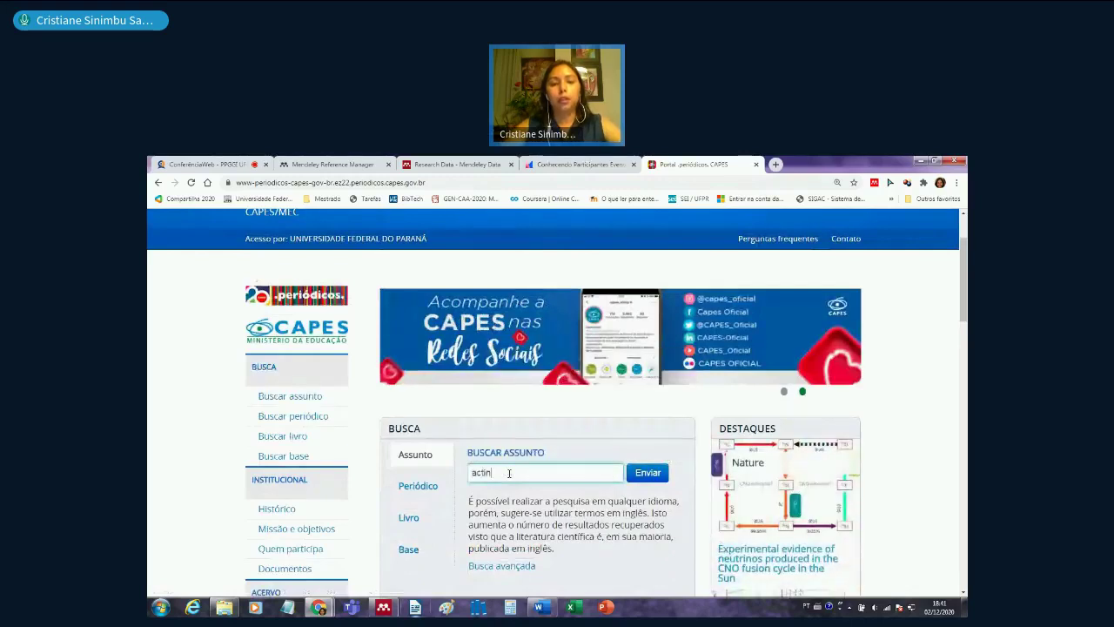
text(ometry)
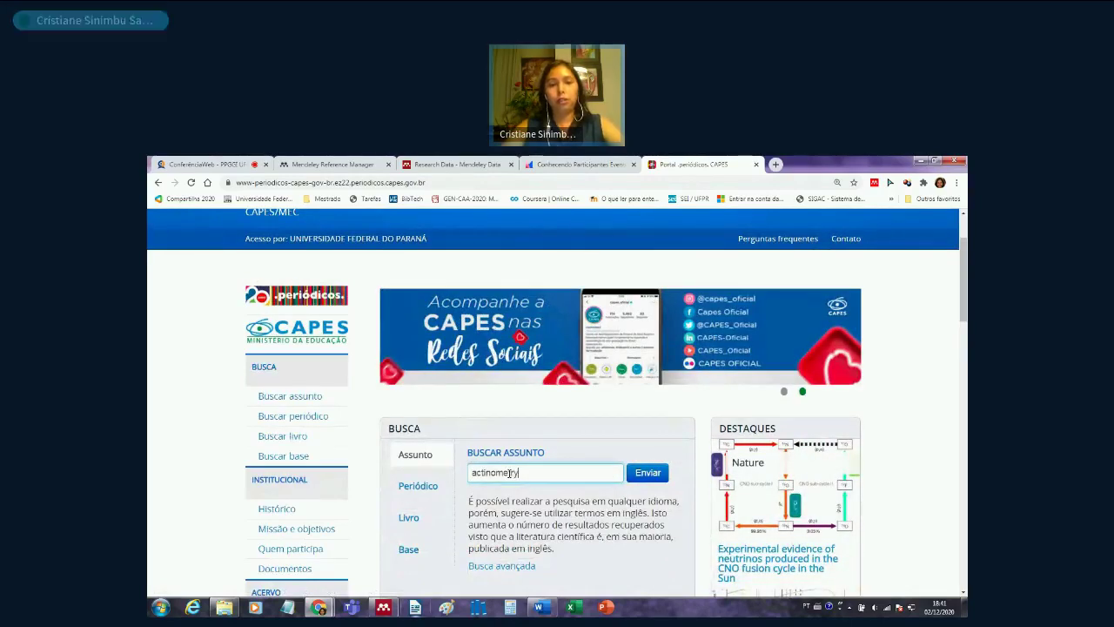
key(Return)
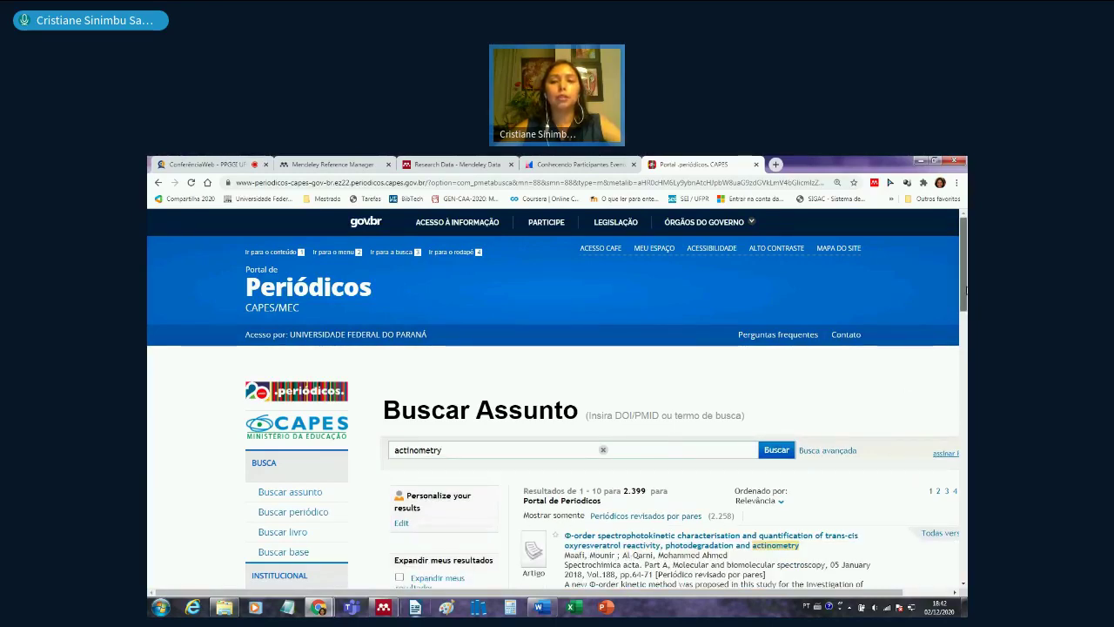
scroll(965, 291, down, 3)
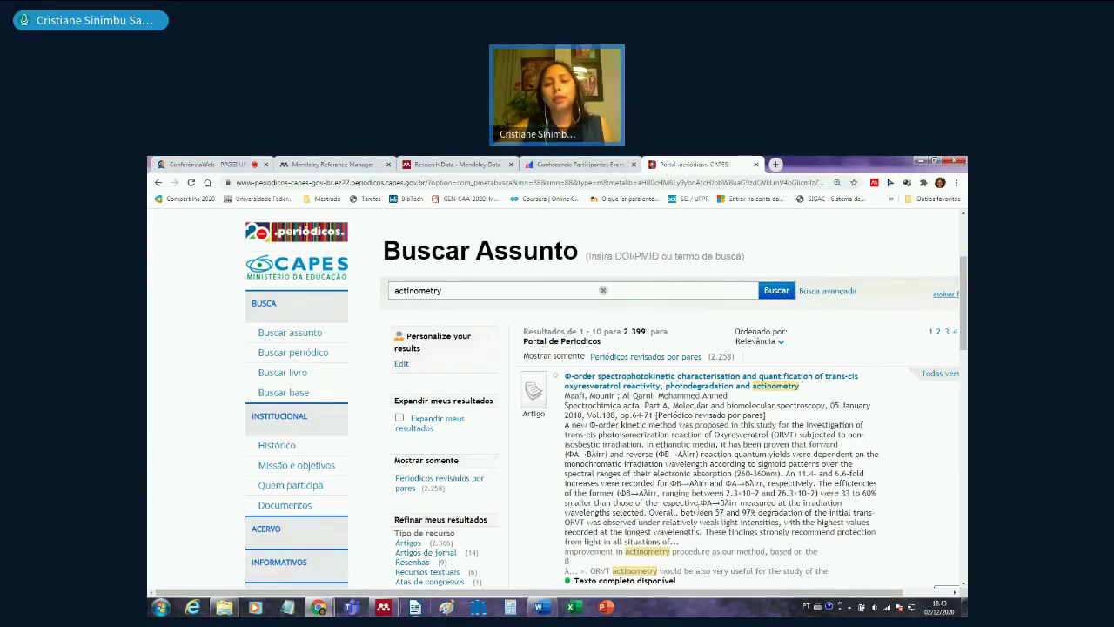
scroll(696, 503, down, 2)
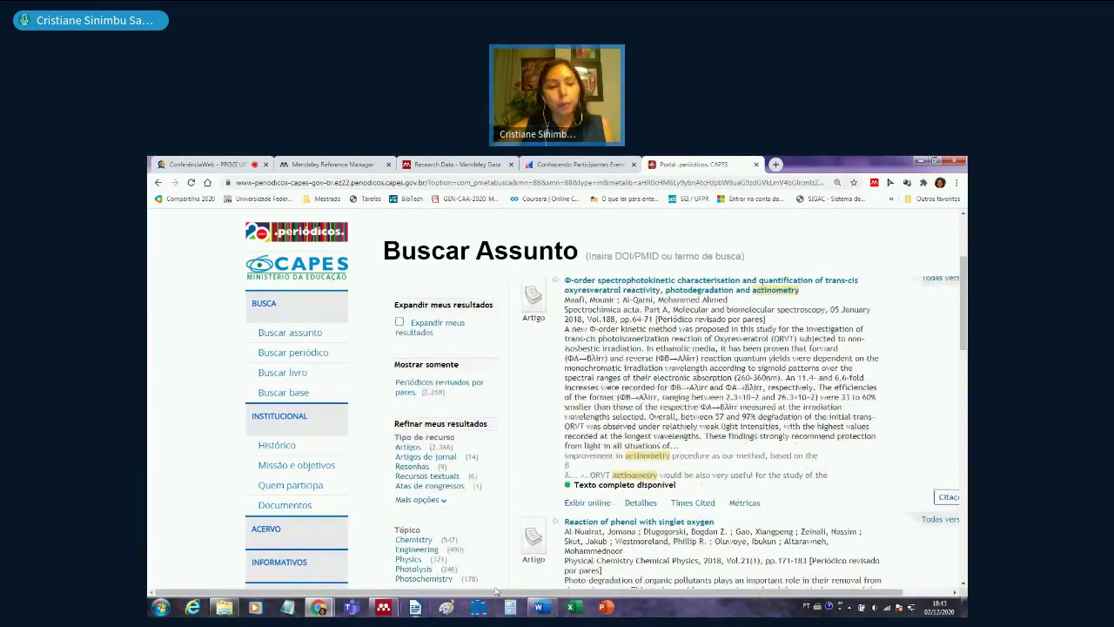
- Back in Mendeley Desktop, launch Install Web Importer from the Tools menu
click(386, 608)
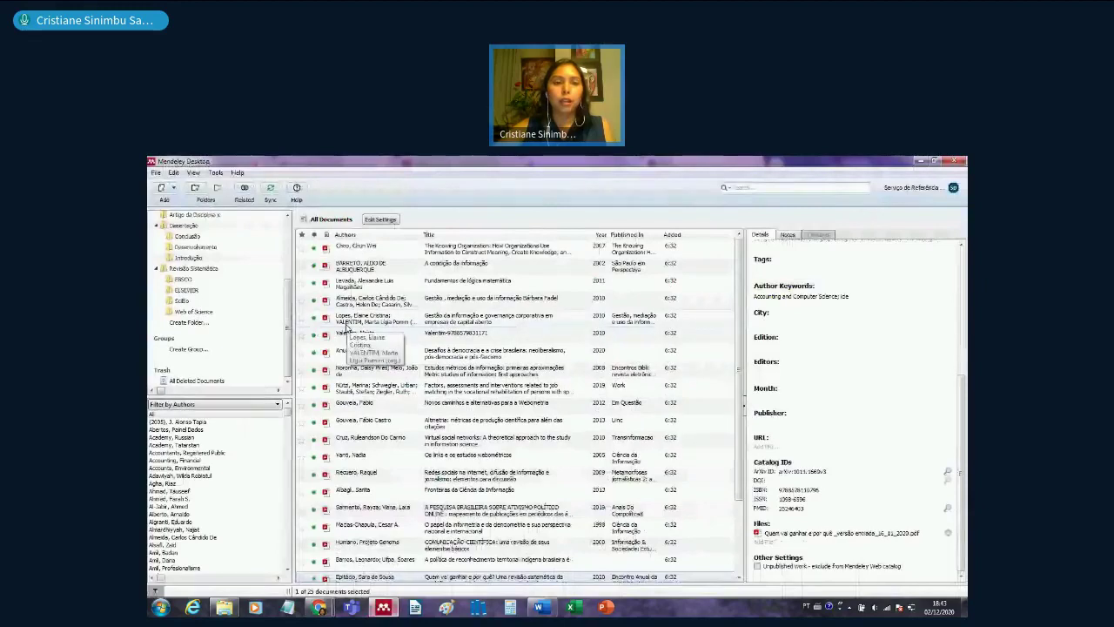
click(216, 173)
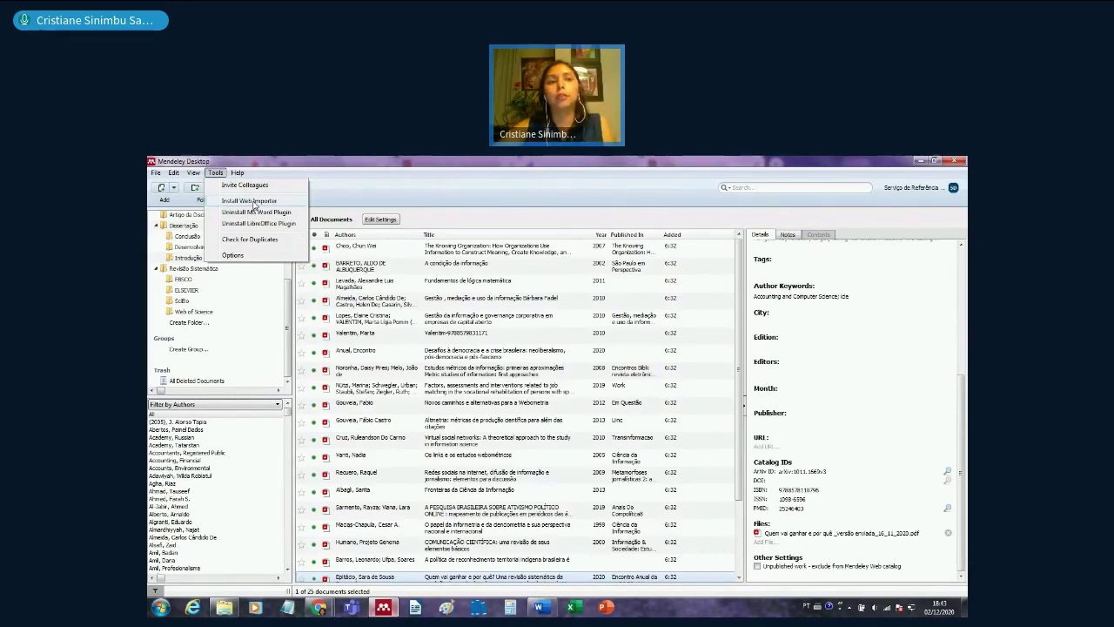
click(254, 204)
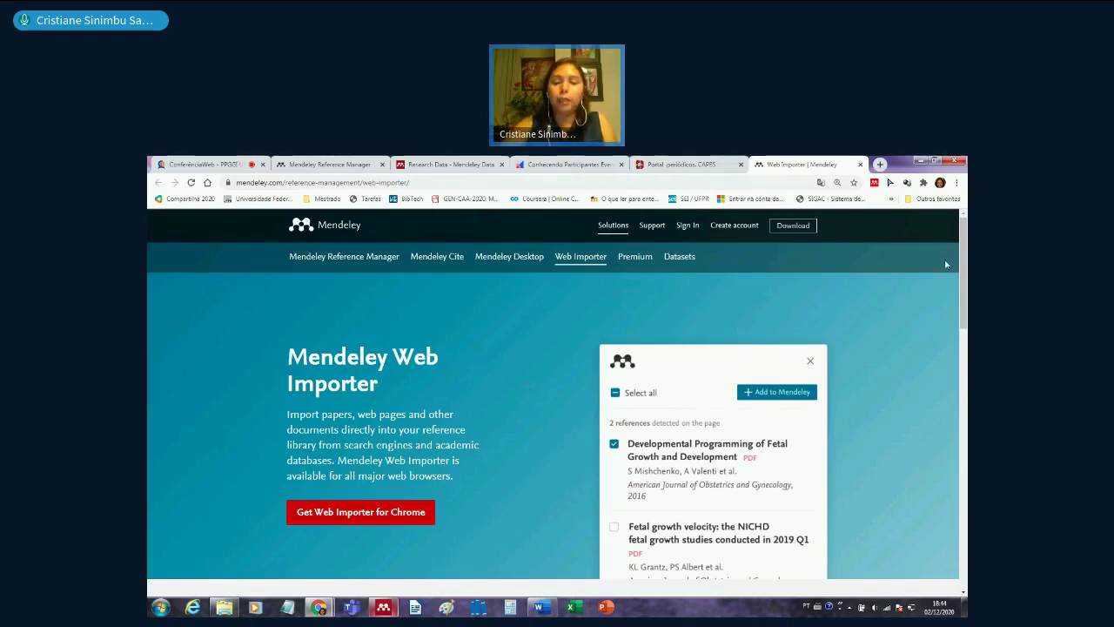
- Return to the Portal periódicos CAPES tab and scroll through the actinometry results
key(super+plus)
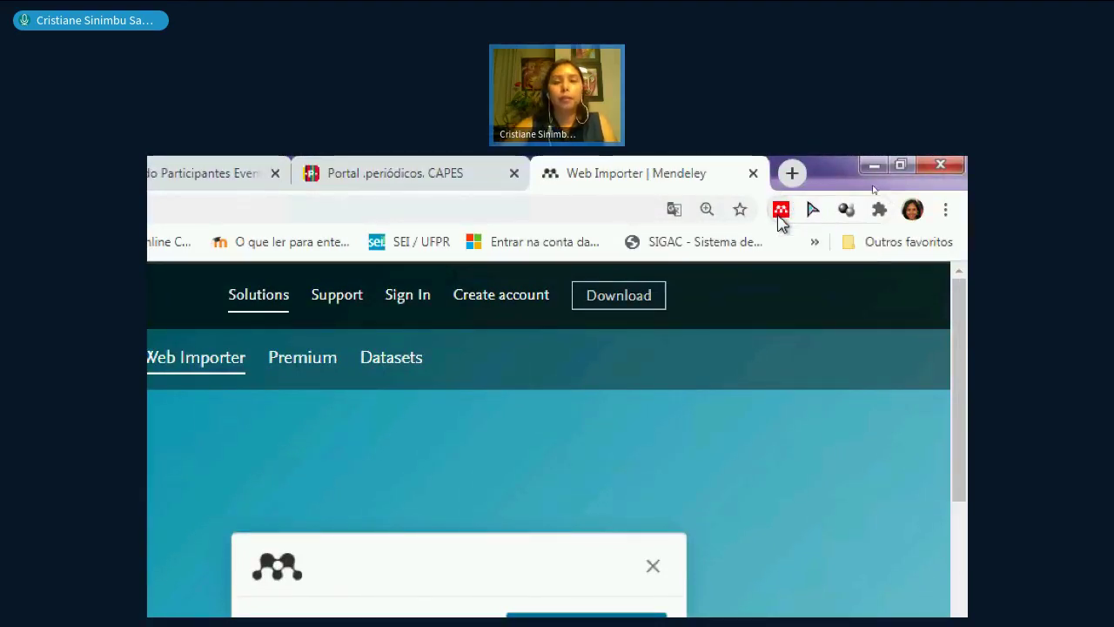
key(super+minus)
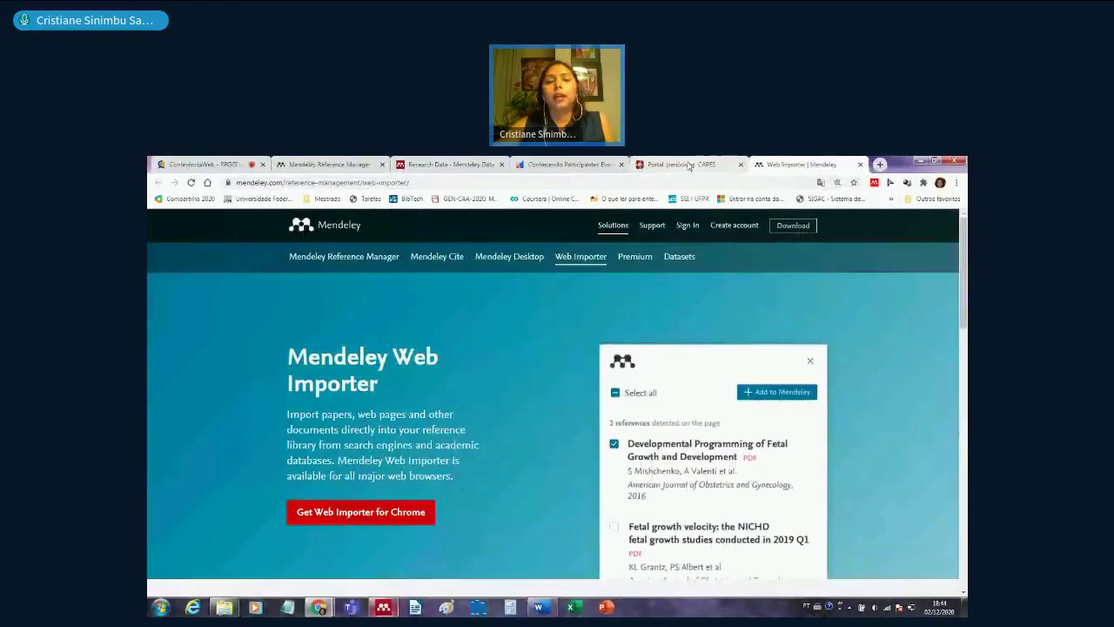
click(683, 165)
scroll(747, 396, down, 3)
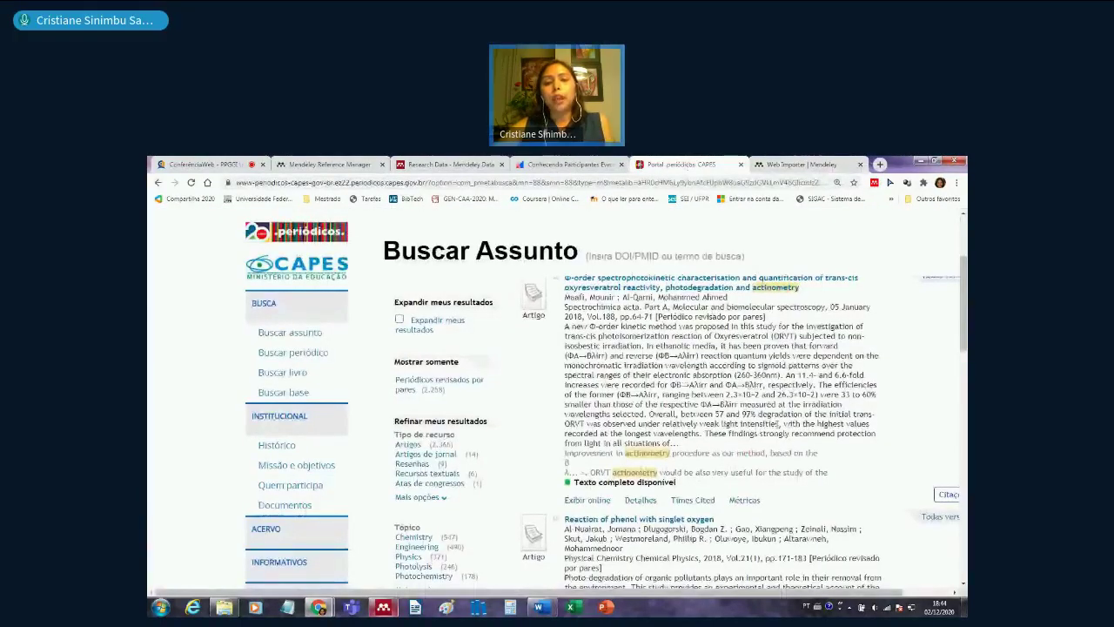
scroll(777, 428, down, 3)
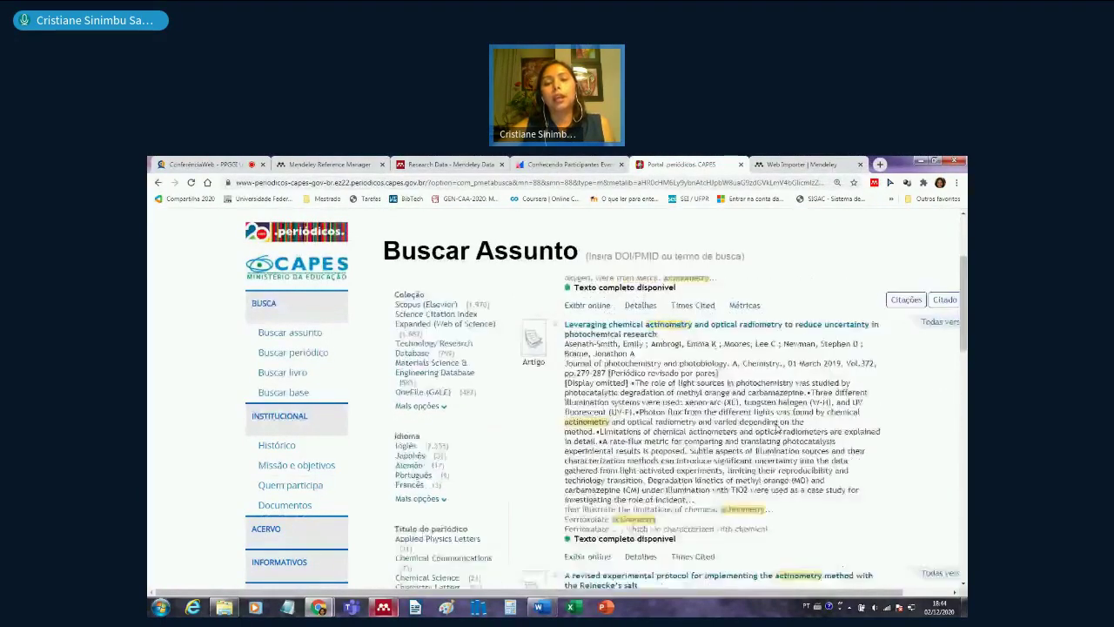
scroll(777, 428, down, 5)
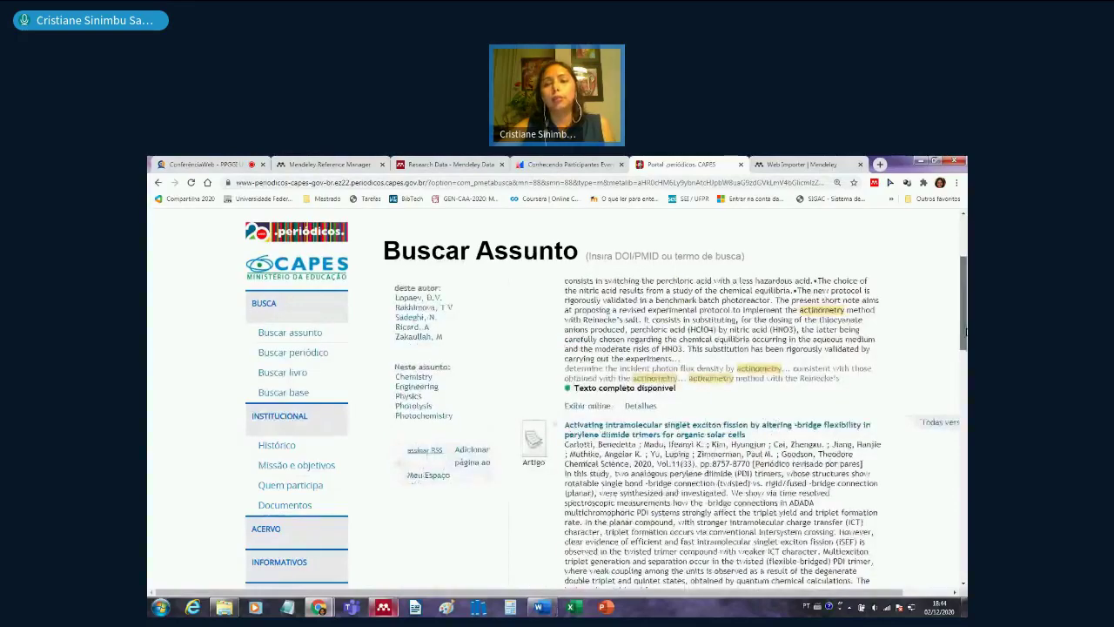
drag(965, 309, 965, 272)
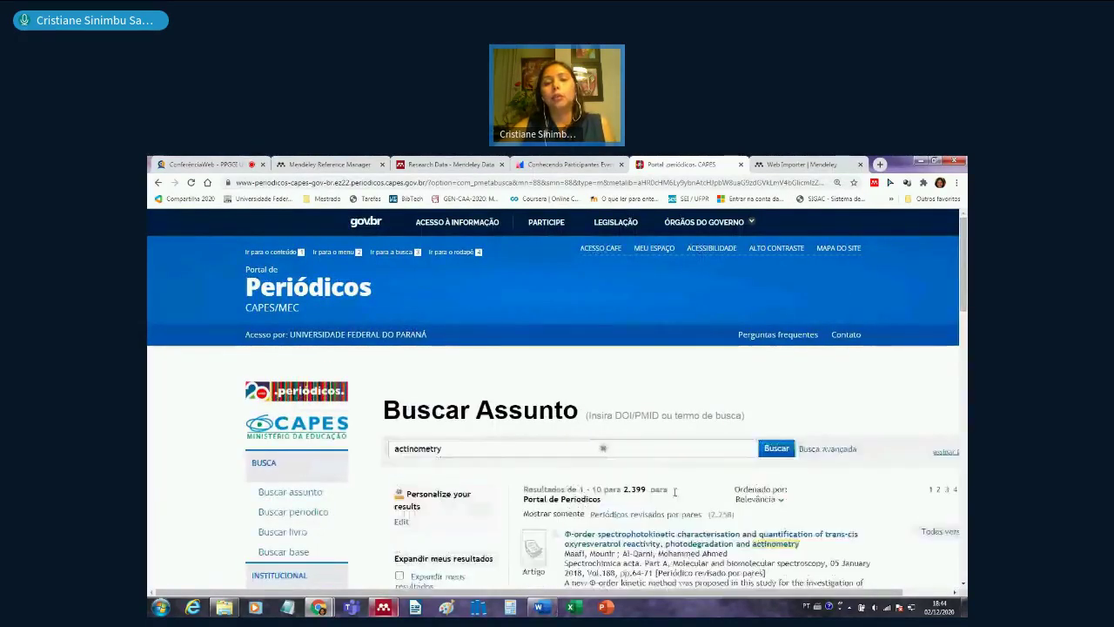
- Open the Mendeley Web Importer on the CAPES actinometry results page
scroll(557, 391, down, 1)
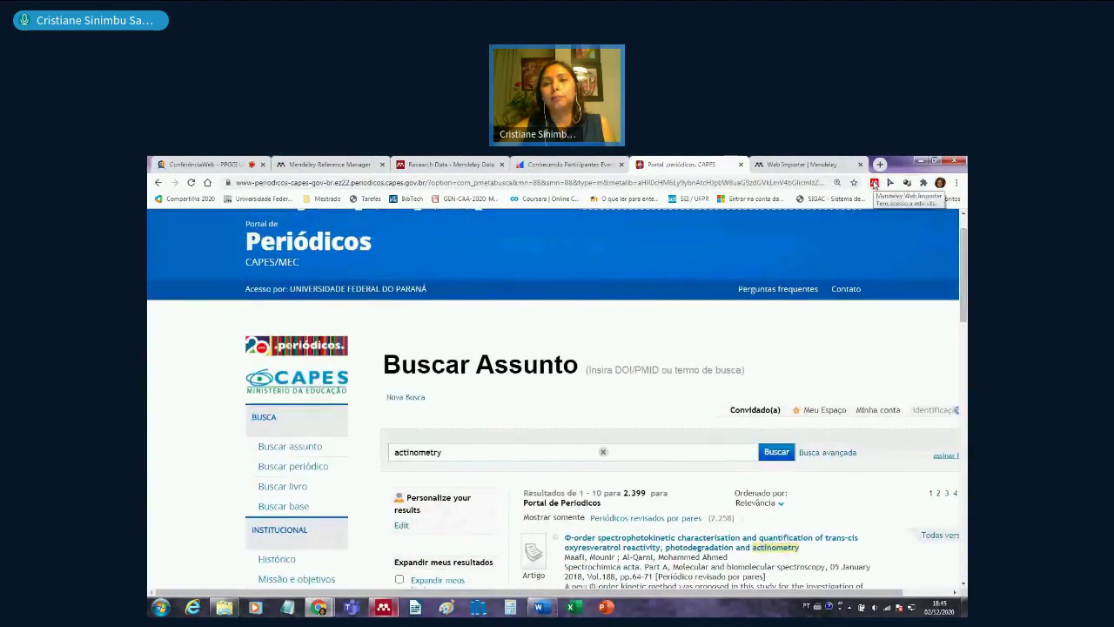
click(874, 184)
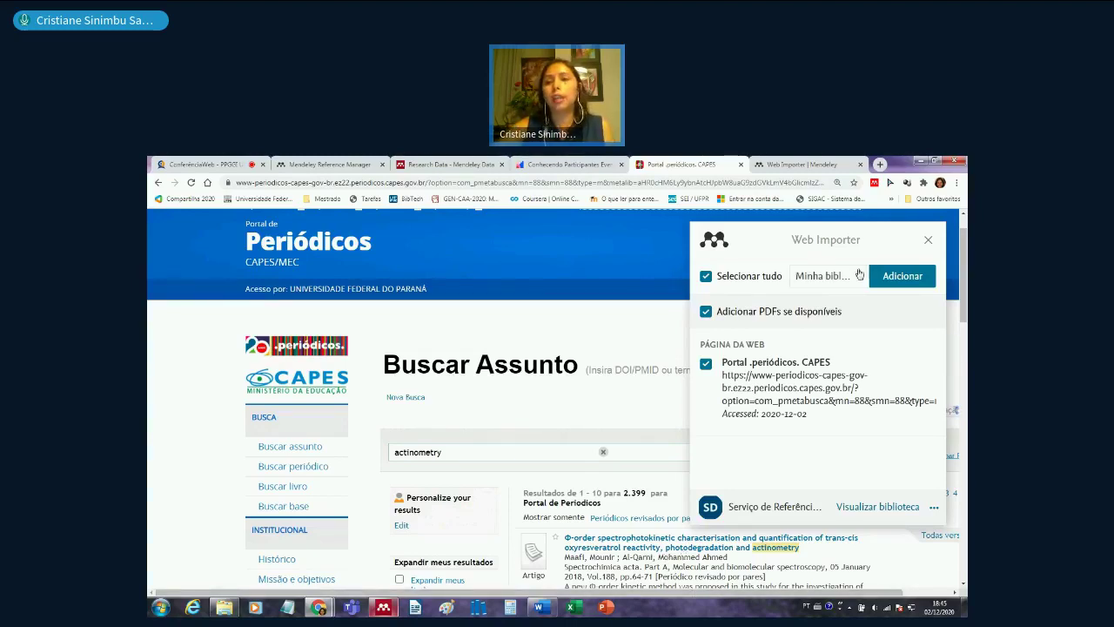
- Close the Web Importer popup and scroll back through the actinometry results
click(928, 239)
scroll(772, 397, down, 3)
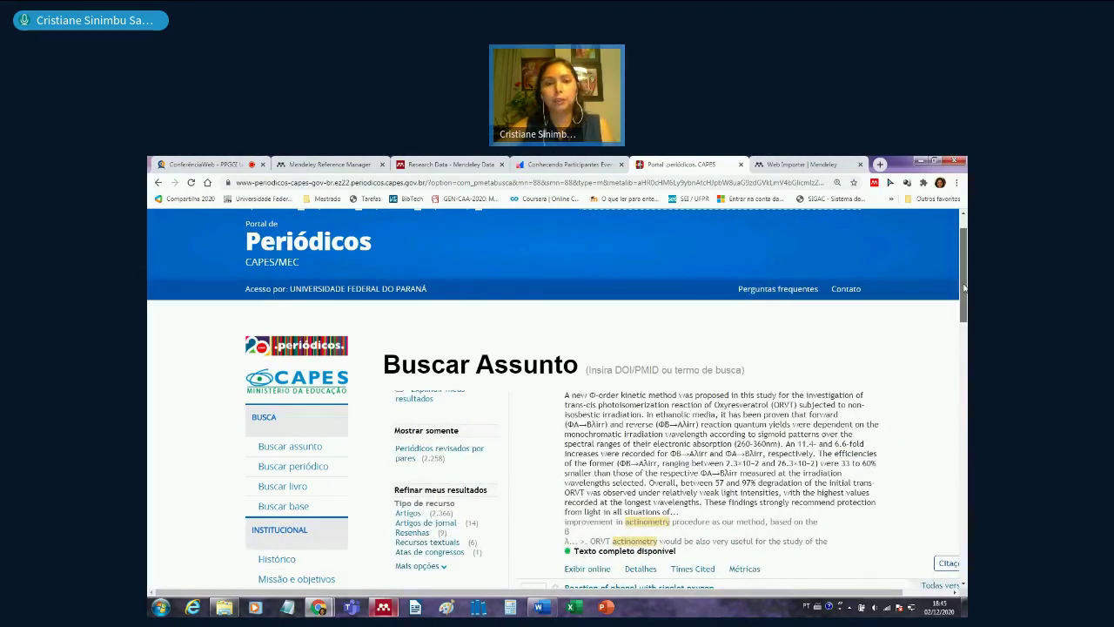
drag(963, 288, 963, 328)
scroll(602, 290, up, 3)
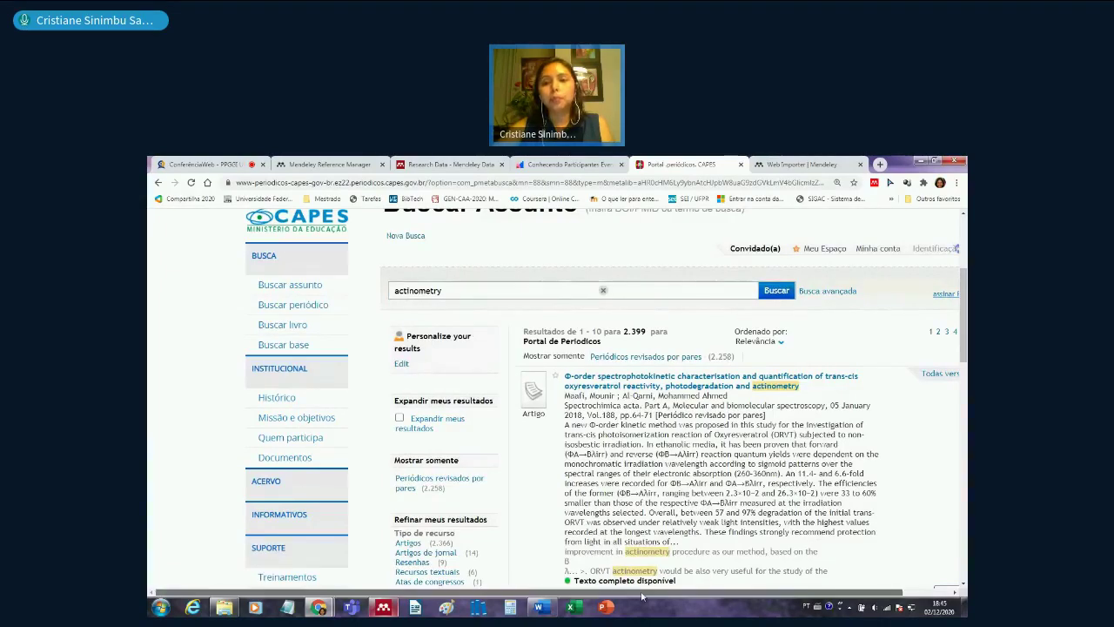
drag(642, 593, 690, 593)
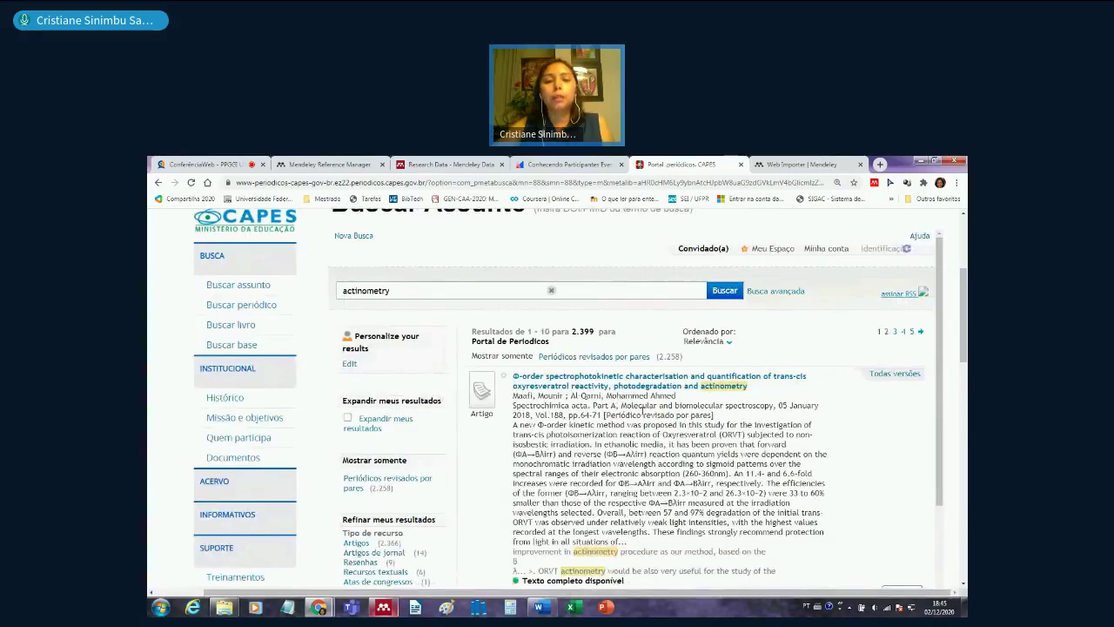
scroll(636, 409, down, 3)
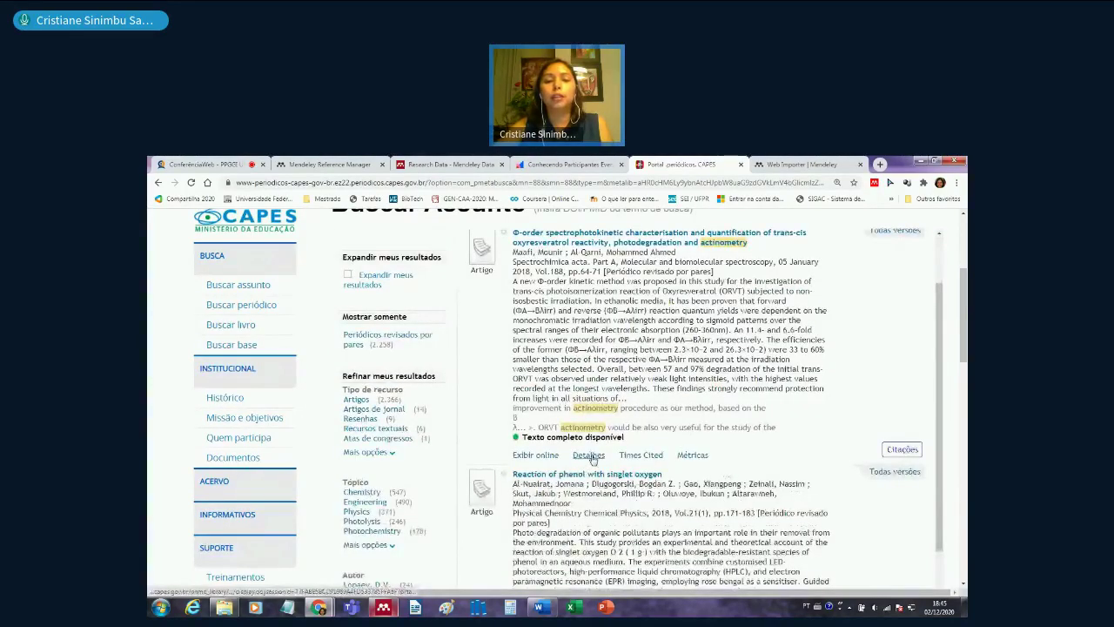
- Expand the first result's details and view its export options
click(592, 455)
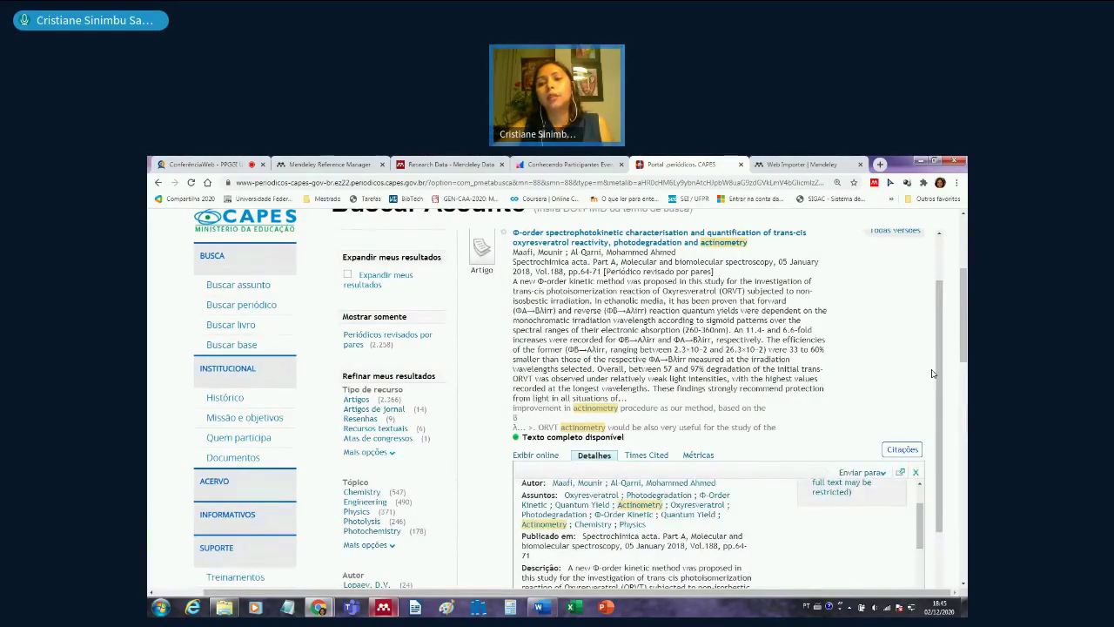
drag(965, 338, 965, 350)
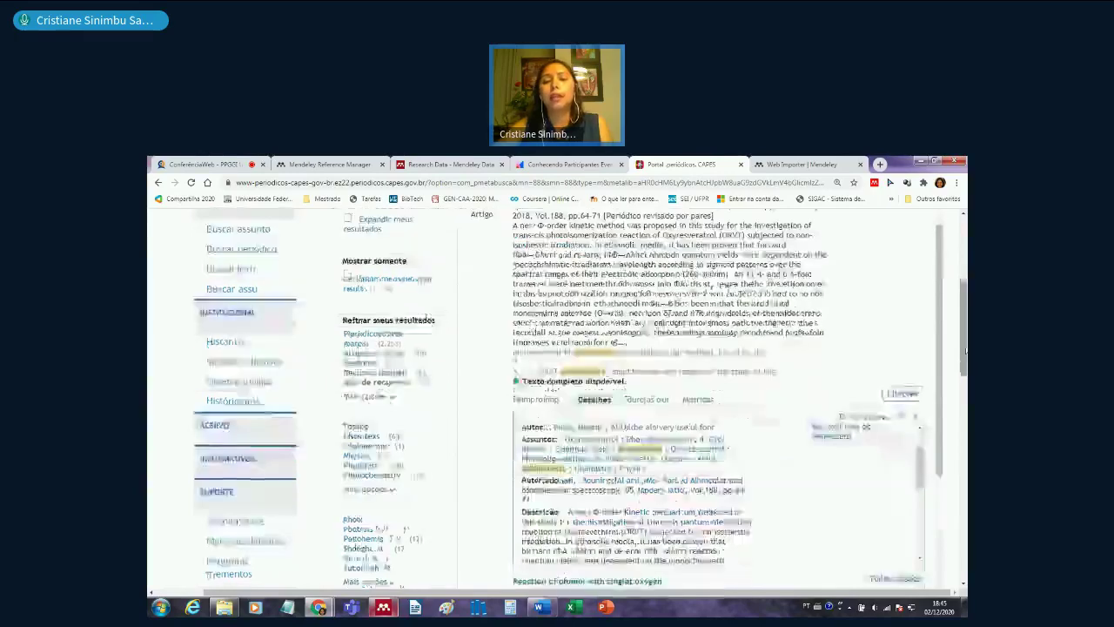
click(879, 418)
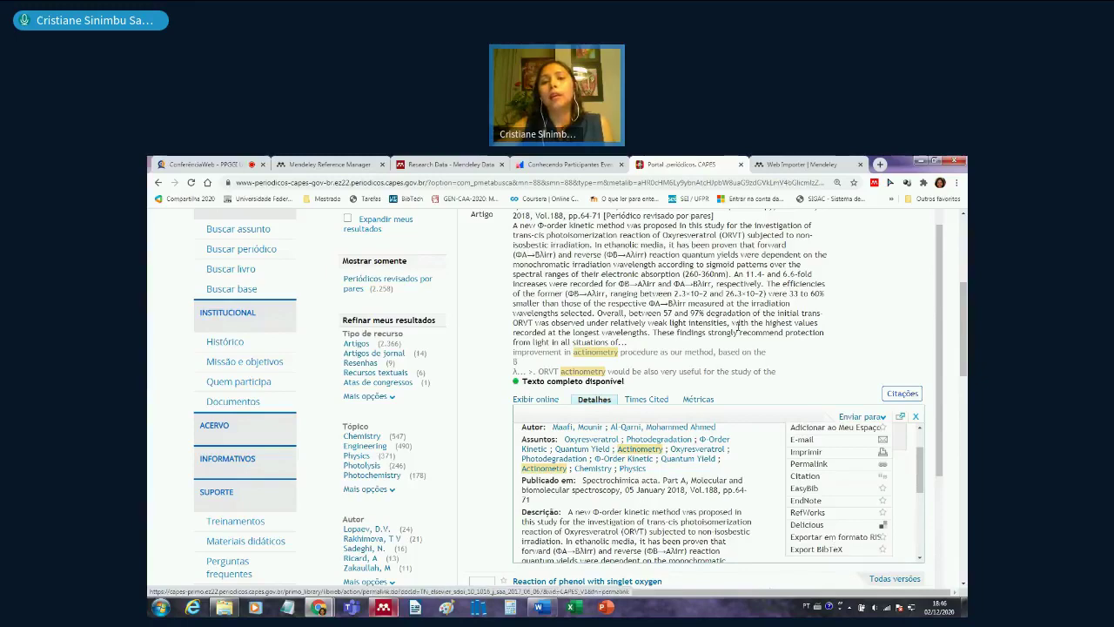
- Find the 'Activating intramolecular singlet exciton fission' article and star it
scroll(668, 345, up, 1)
scroll(668, 346, up, 2)
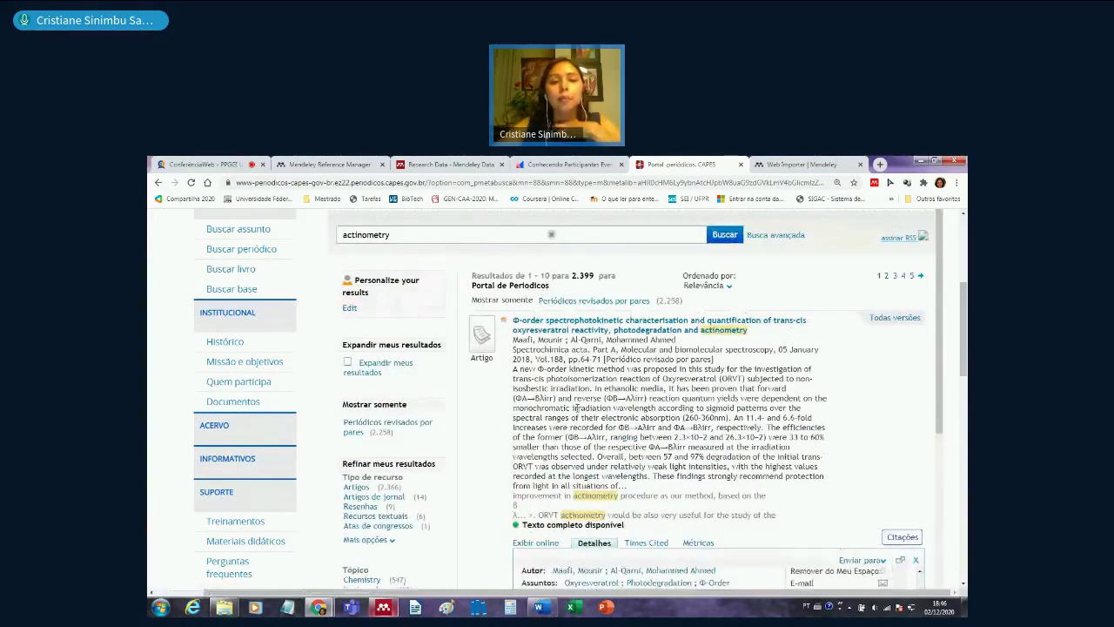
scroll(574, 408, down, 10)
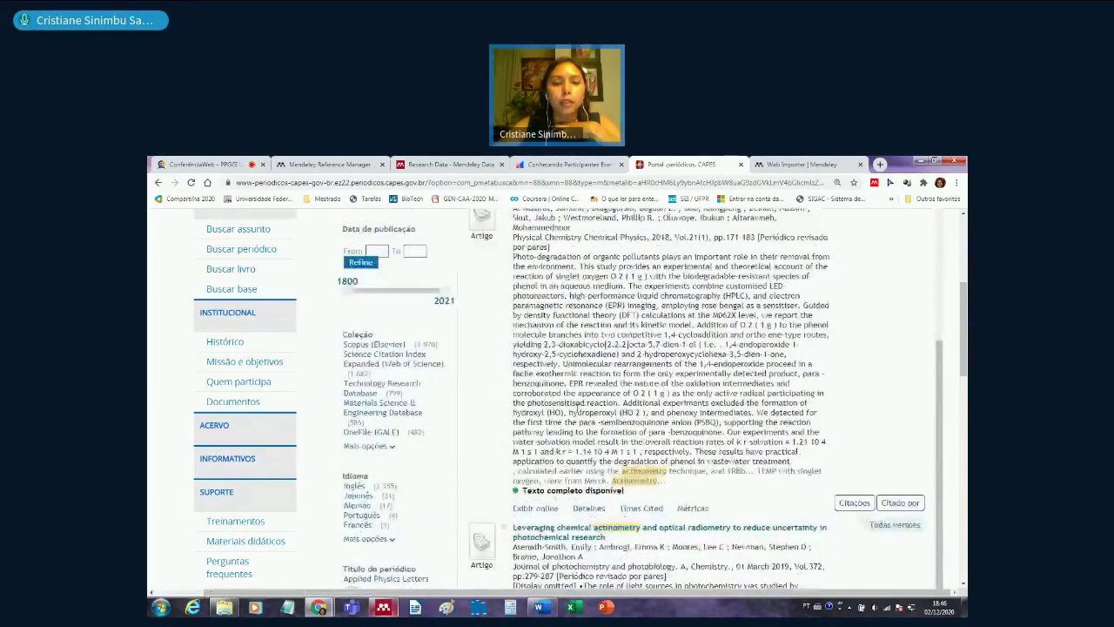
scroll(578, 407, down, 3)
scroll(704, 467, down, 3)
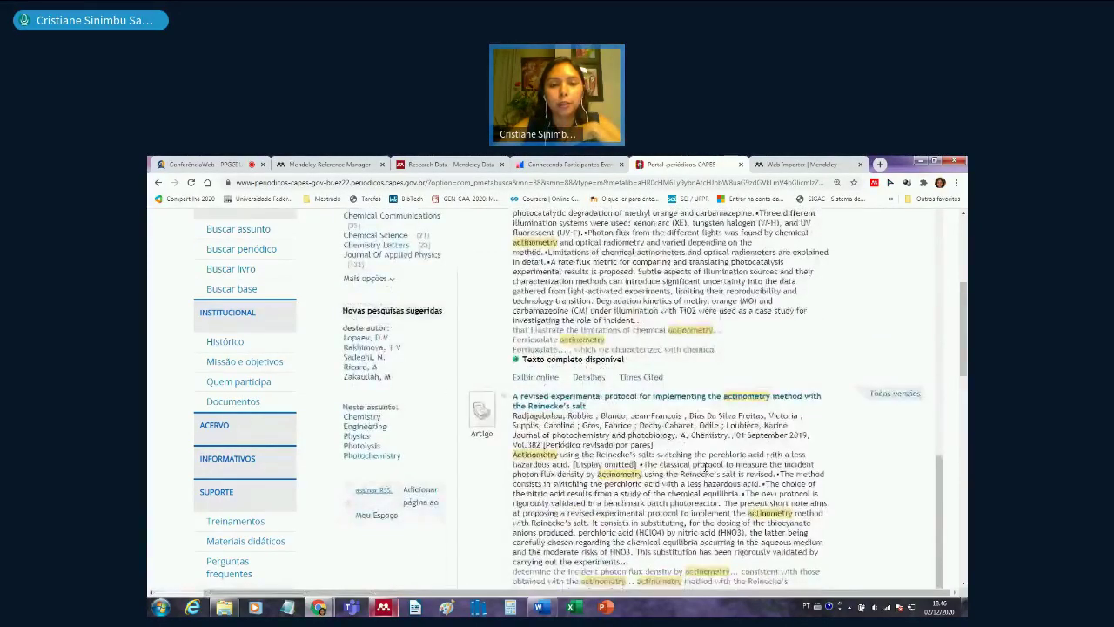
scroll(704, 467, down, 5)
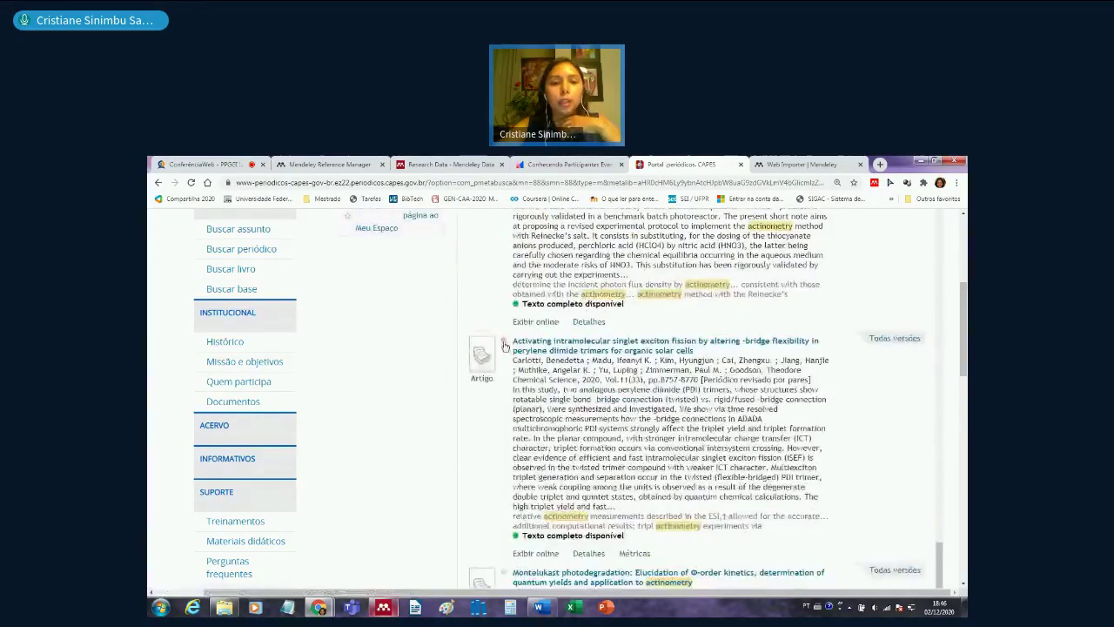
click(503, 342)
- Scroll back to the top and go to Meu Espaço with the saved articles
scroll(701, 450, down, 8)
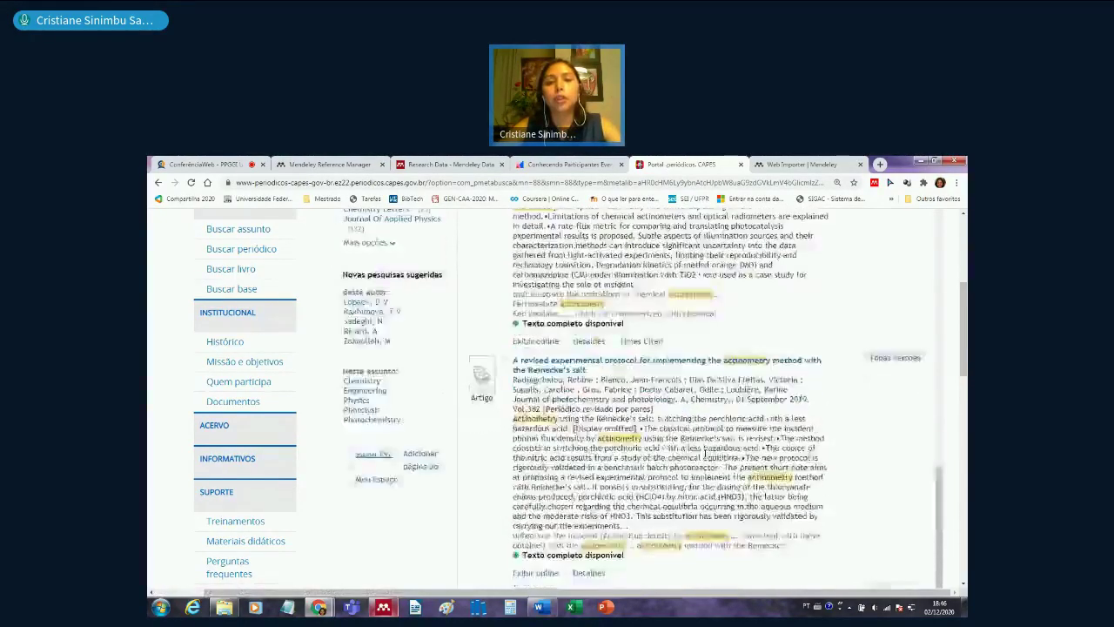
scroll(705, 452, up, 4)
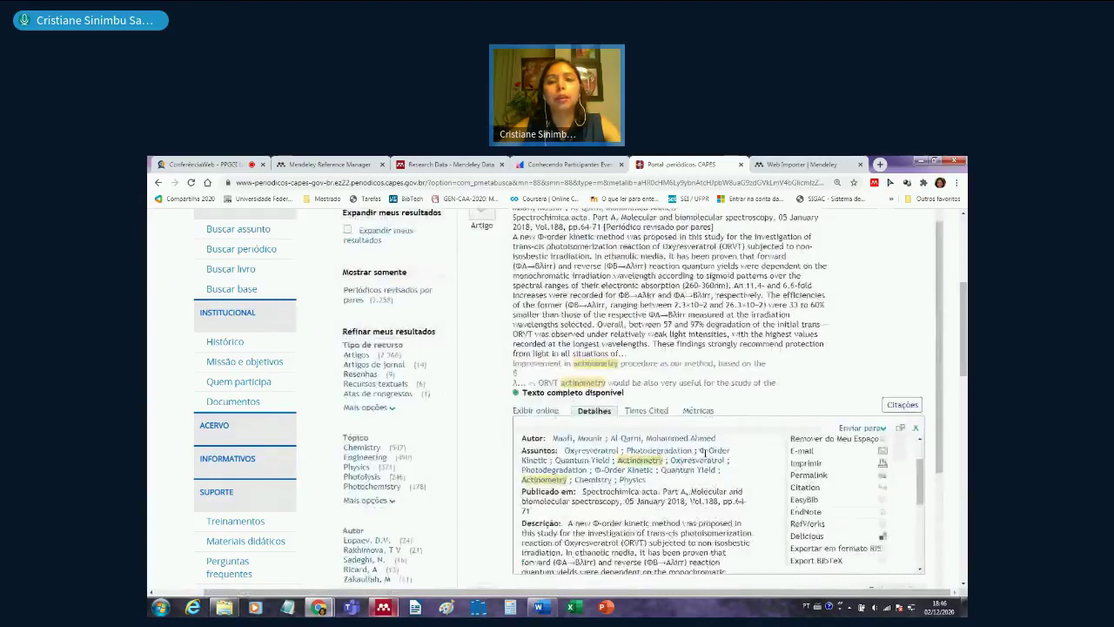
scroll(703, 452, up, 3)
scroll(781, 456, up, 6)
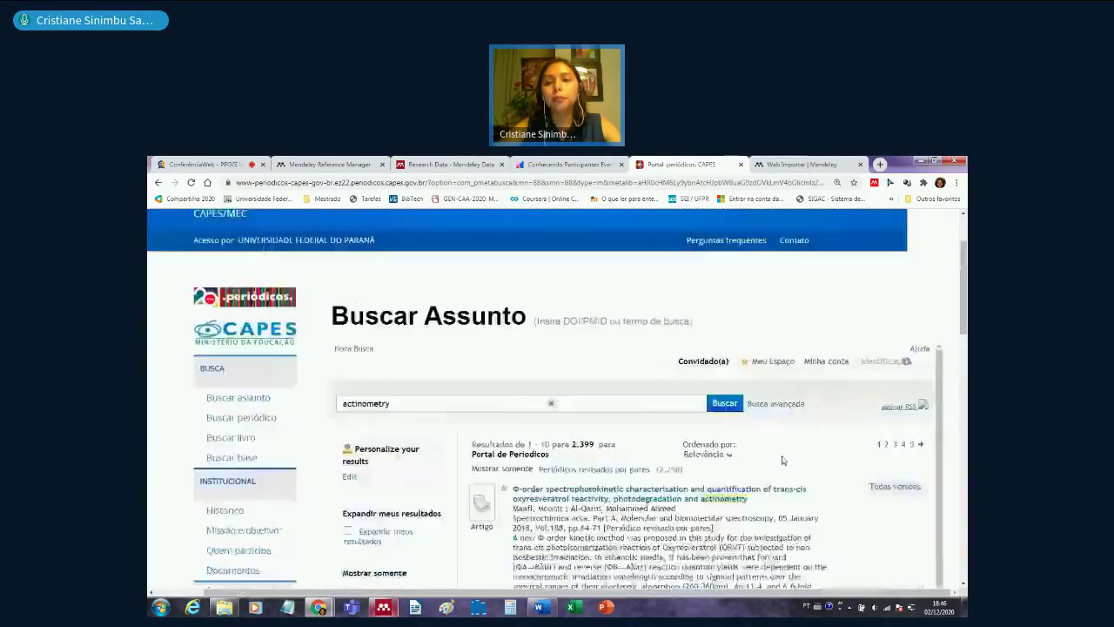
click(774, 456)
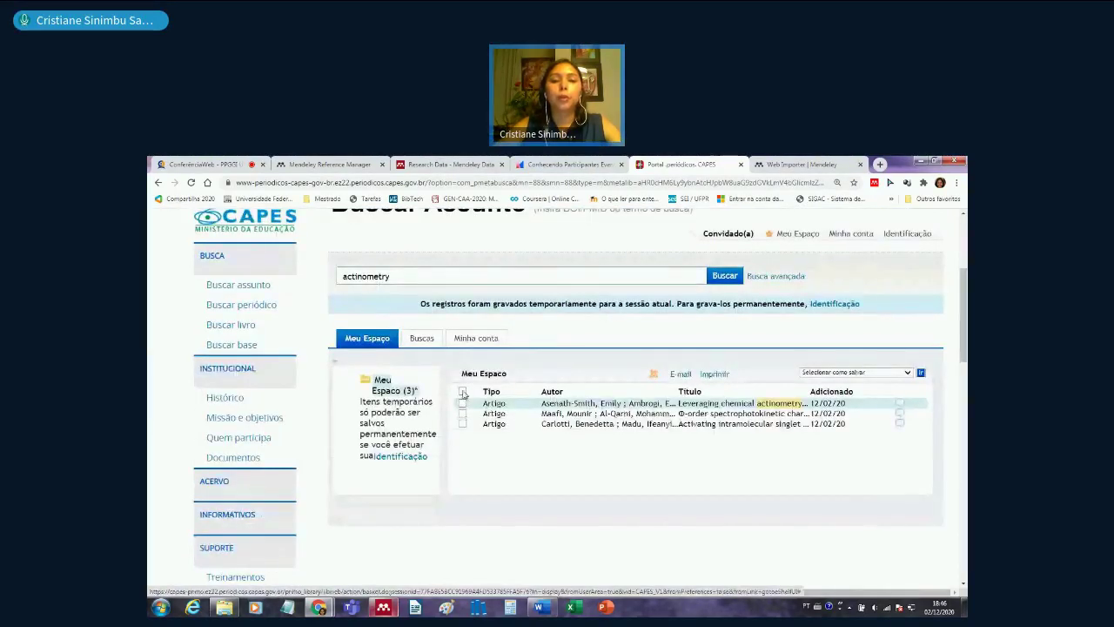
- Select all three saved articles and send them to 'Exportar em formato RIS' with Ir
click(463, 406)
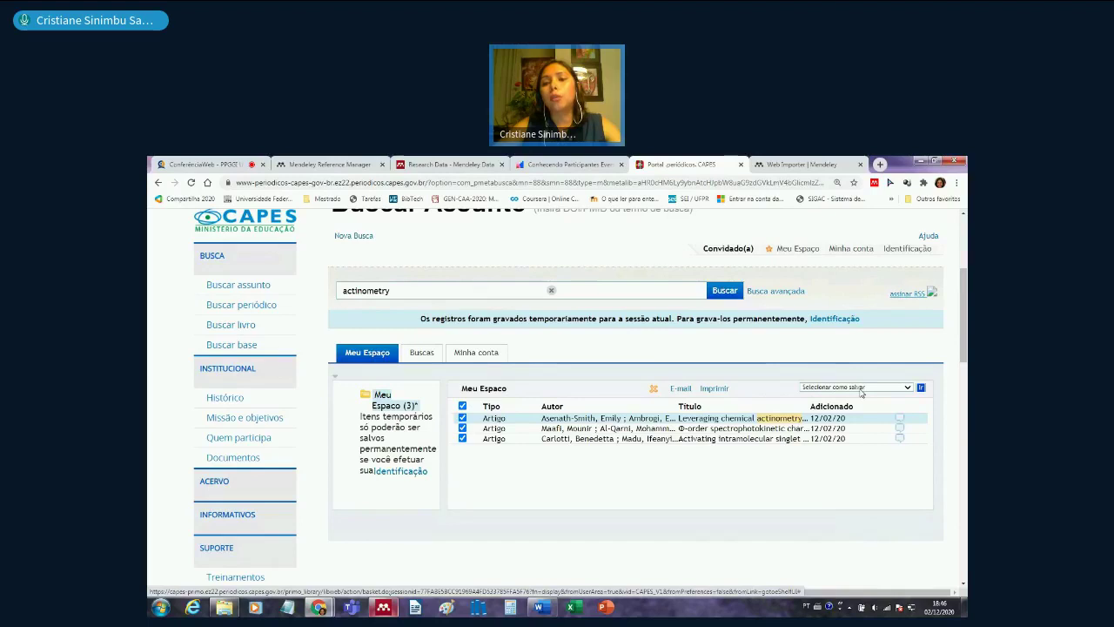
click(861, 388)
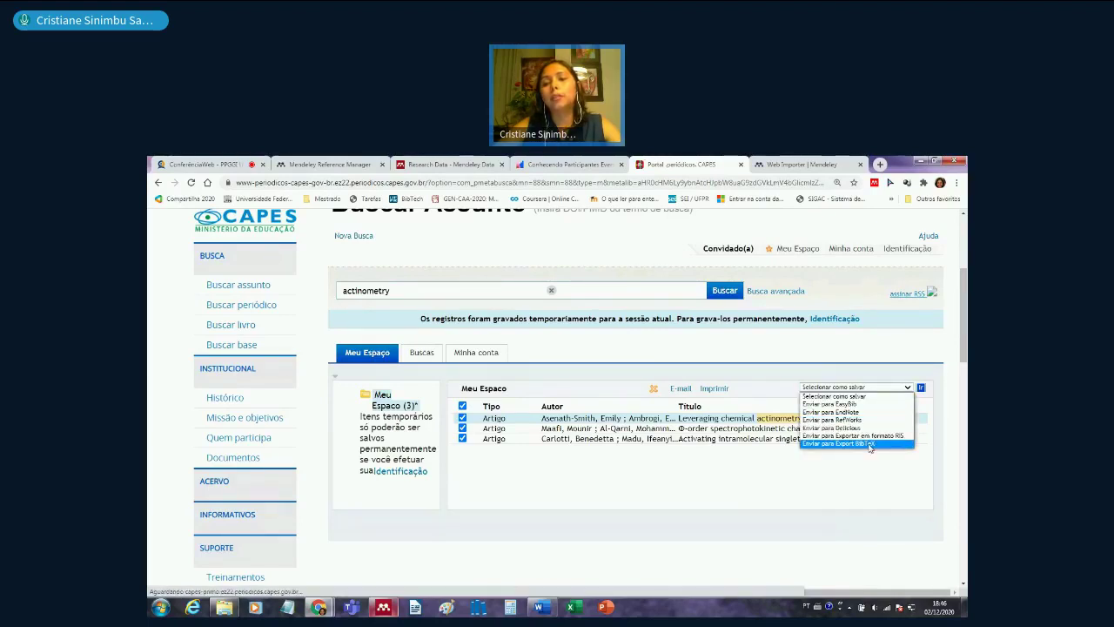
click(892, 438)
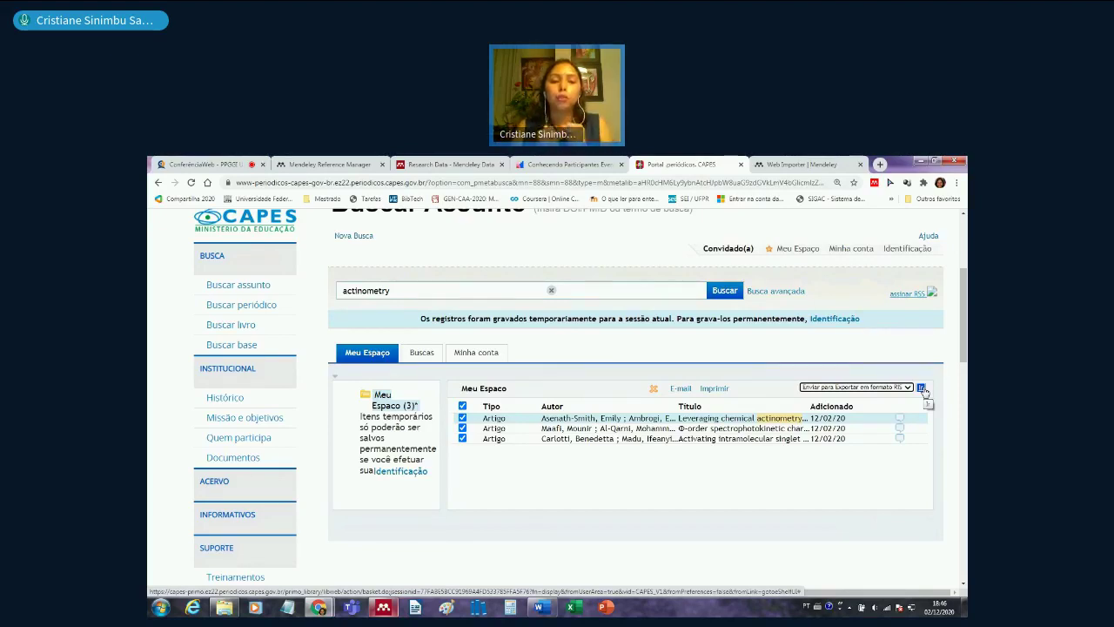
click(922, 389)
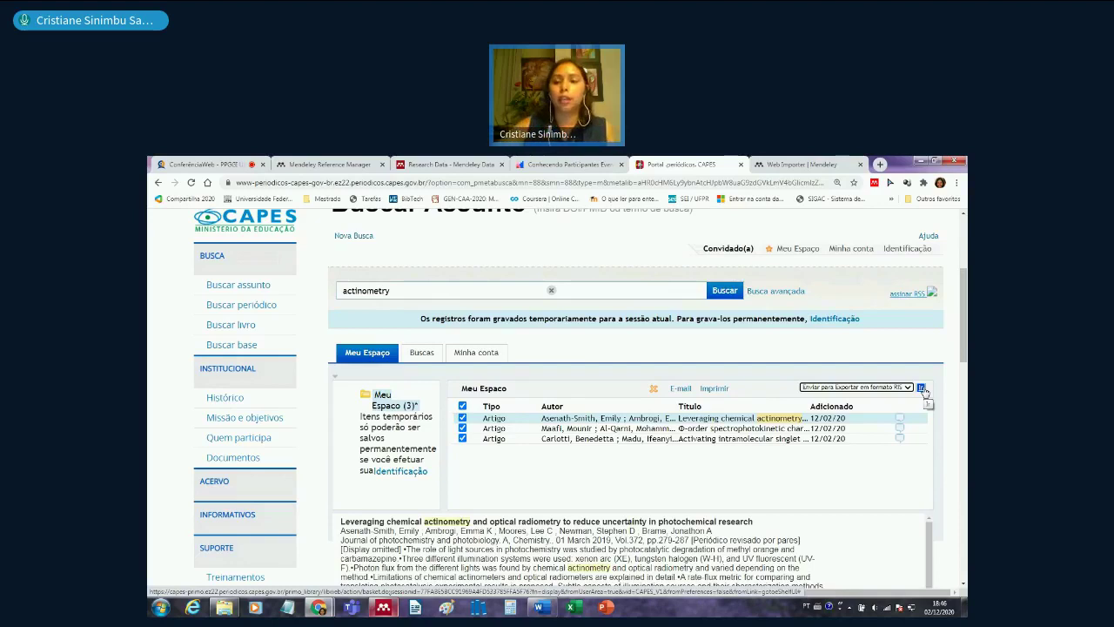
click(922, 389)
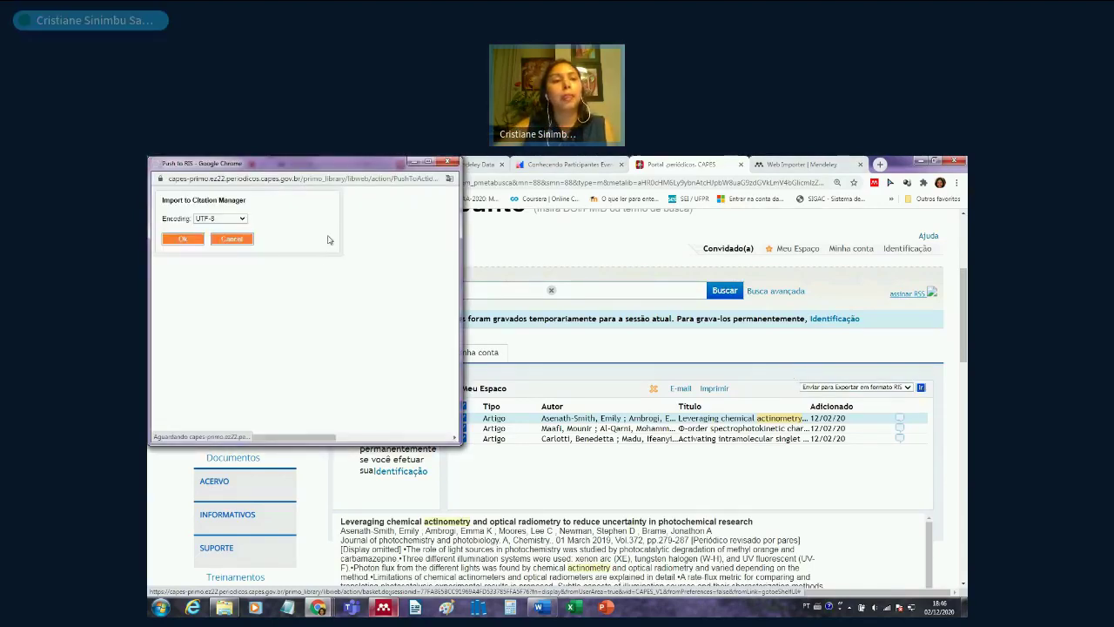
- Save the UTF-8 RIS export as Primo_RIS_Export.ris on the Desktop, then return to Mendeley
click(181, 241)
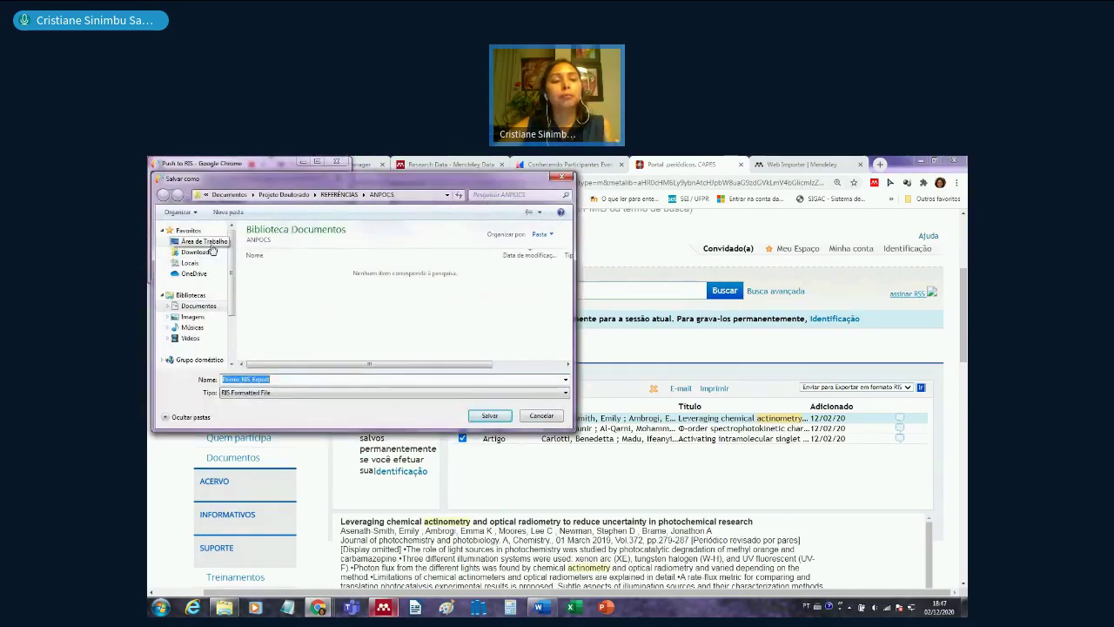
click(205, 241)
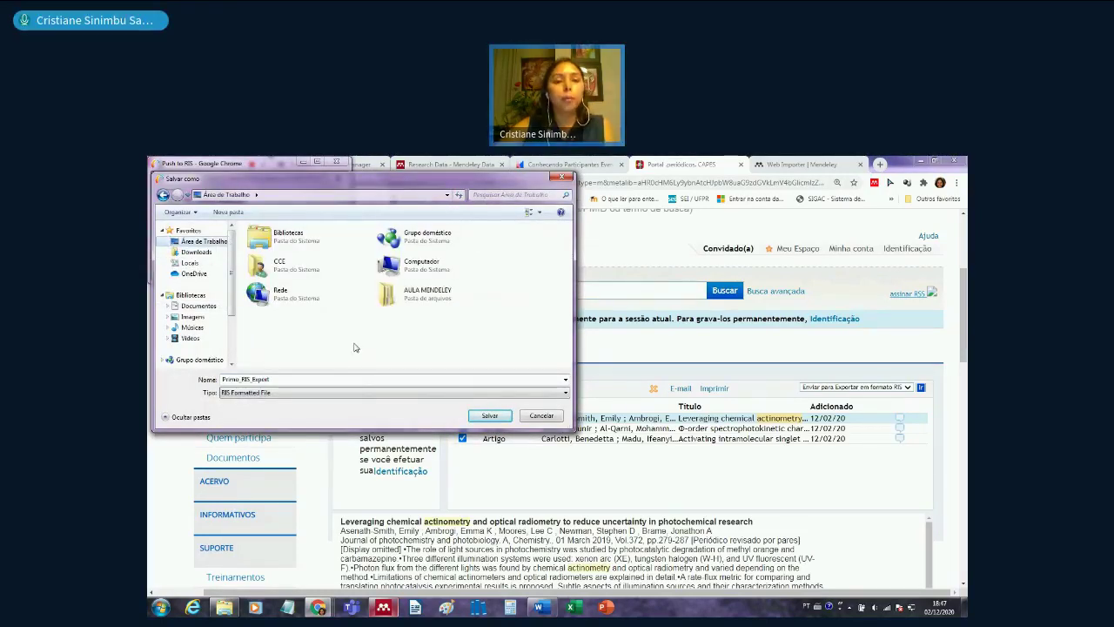
click(489, 417)
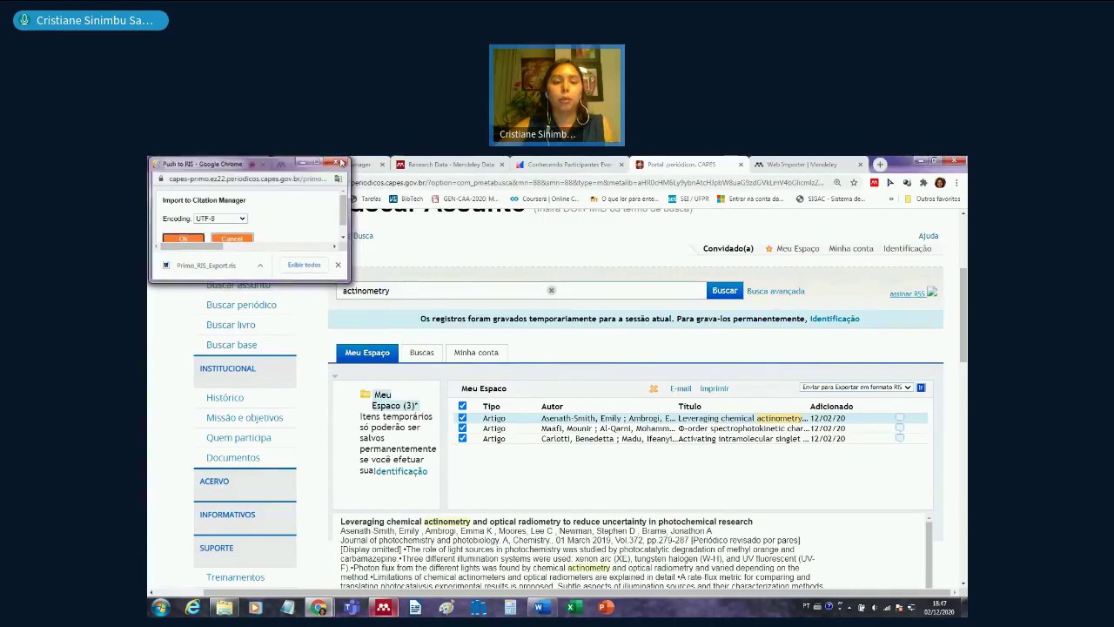
click(341, 162)
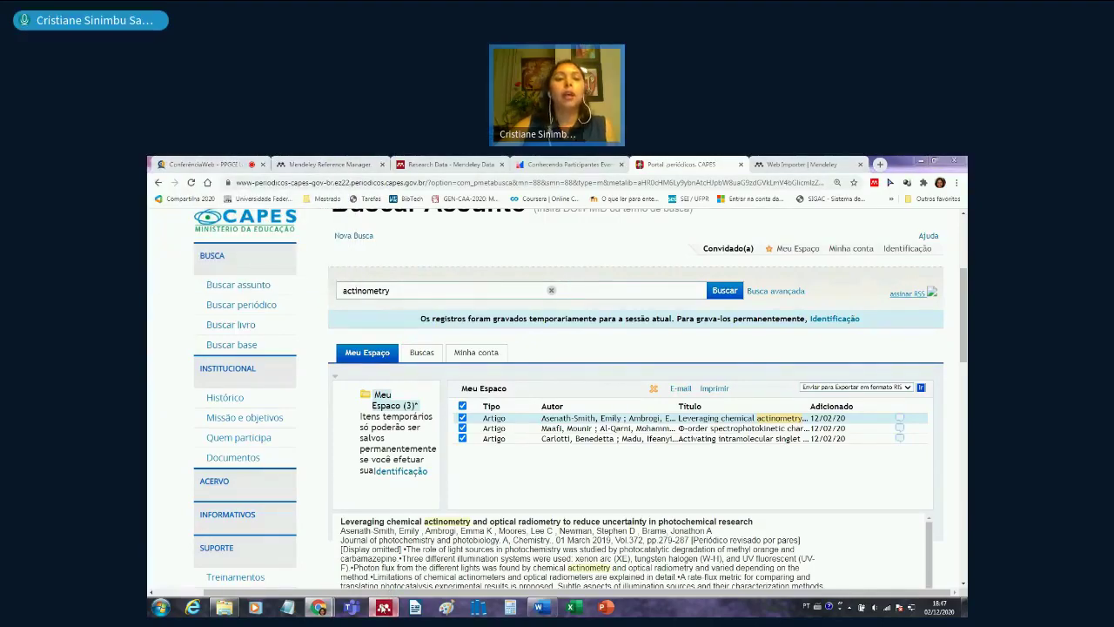
click(383, 607)
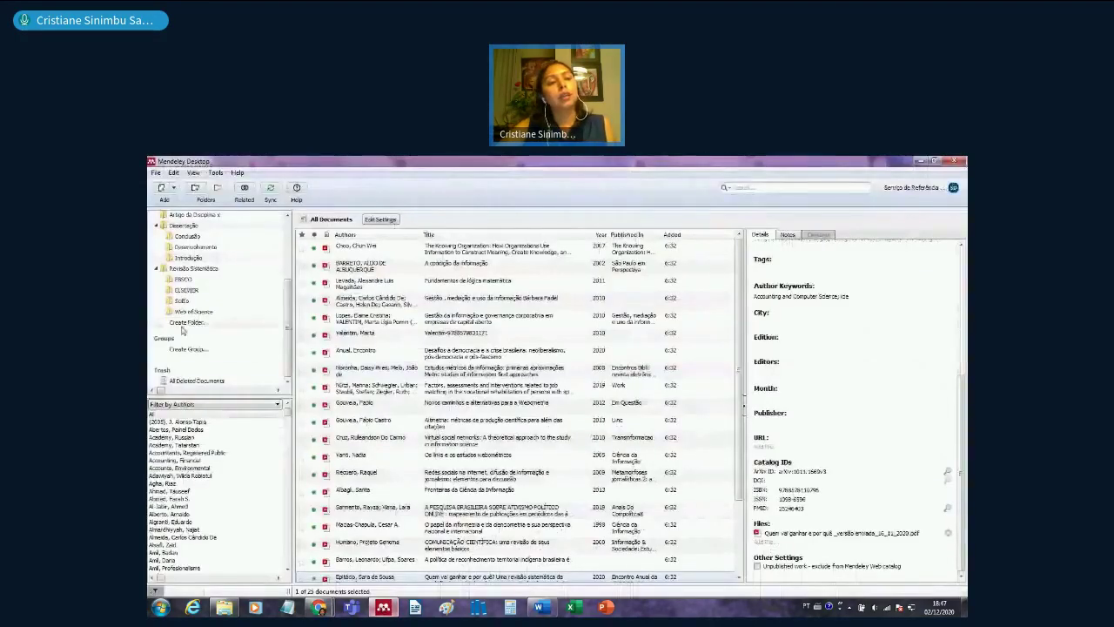
- Create a subfolder named 'Portal Capes' under Revisão Sistemática
right_click(195, 269)
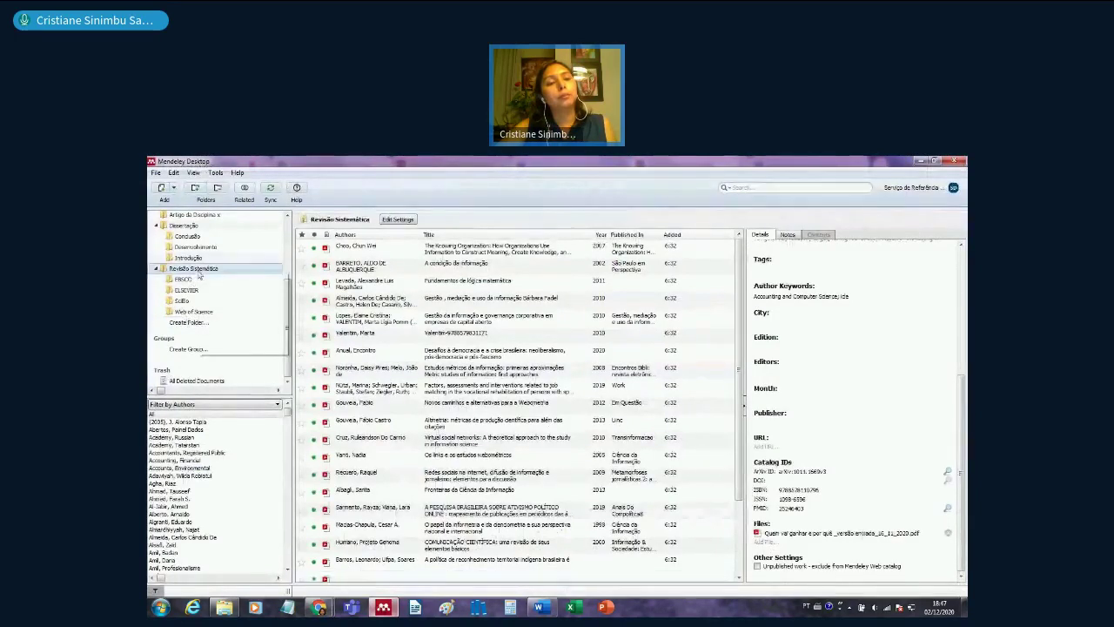
click(231, 336)
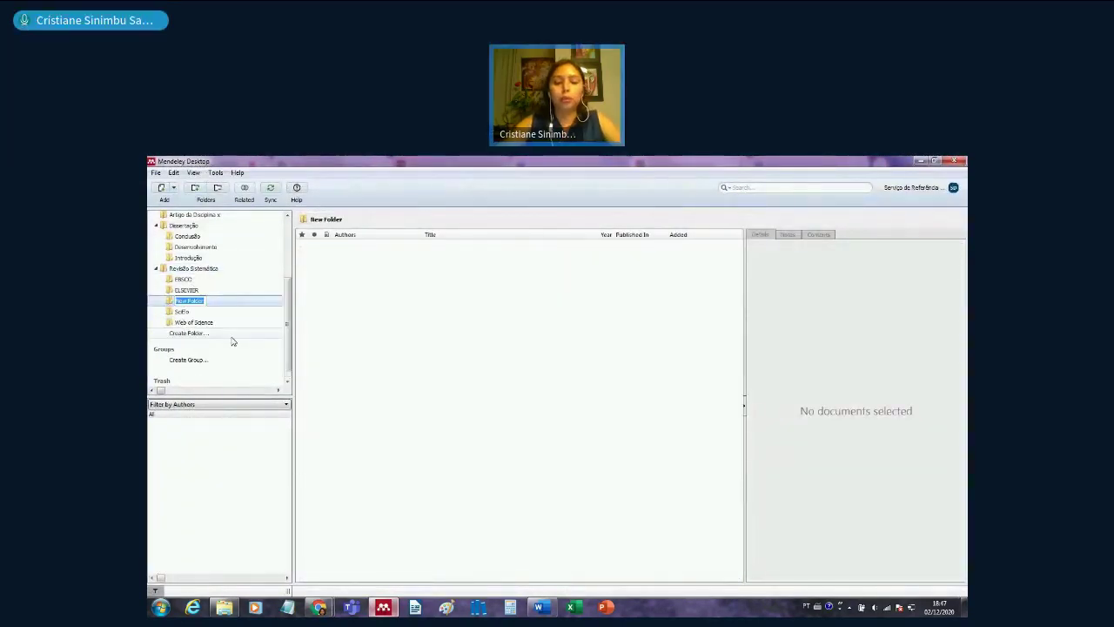
text(Portal Capes)
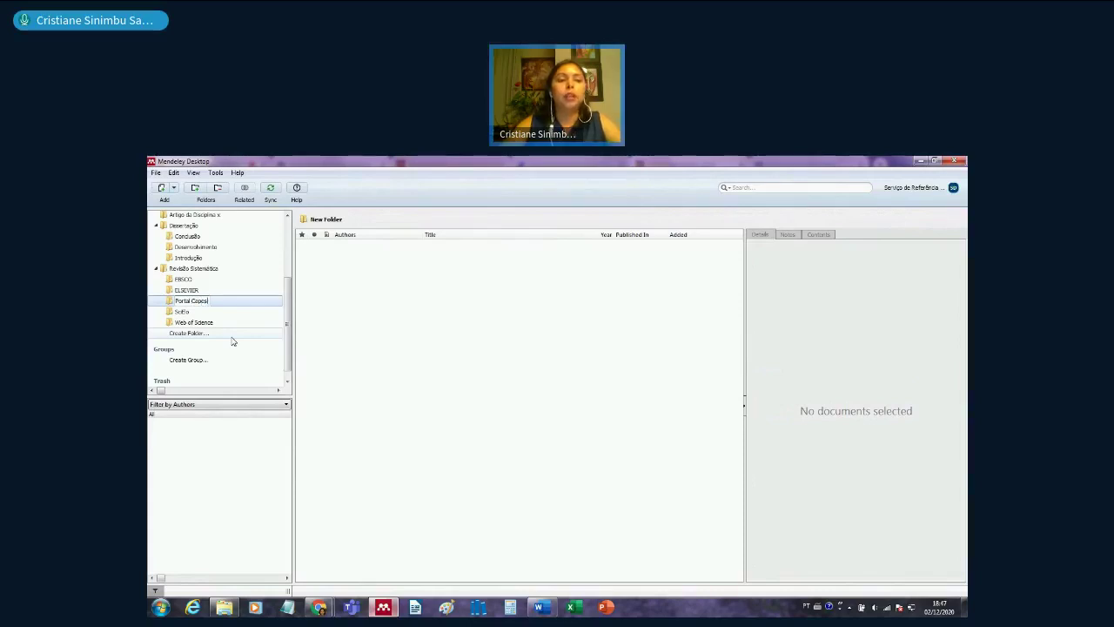
key(Return)
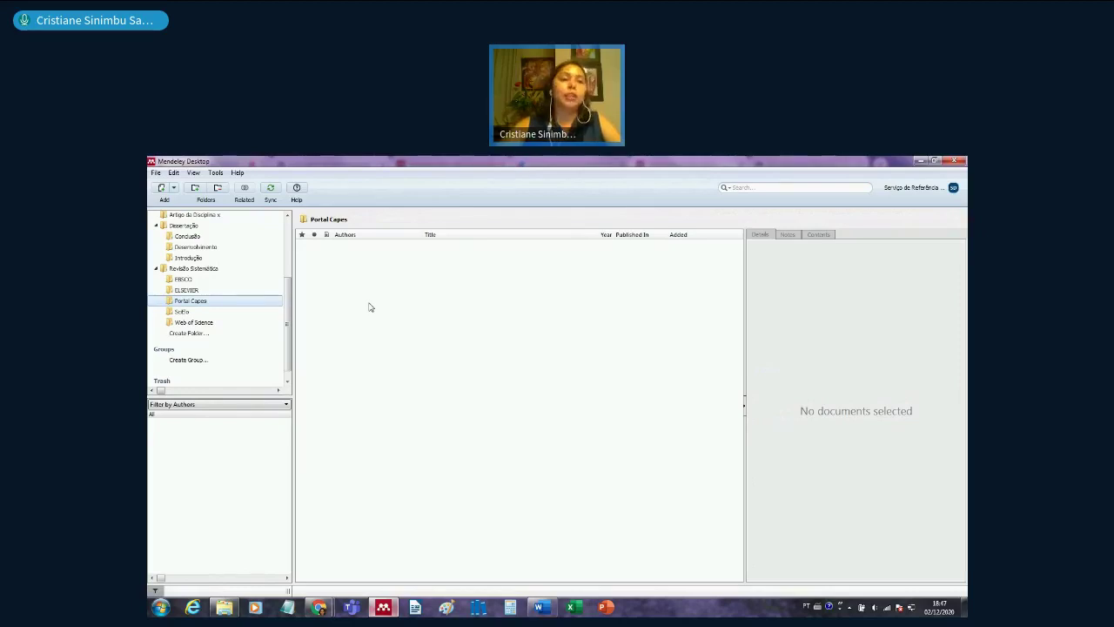
- Import Primo_RIS_Export from the Desktop into Portal Capes using File > Add Files
click(155, 173)
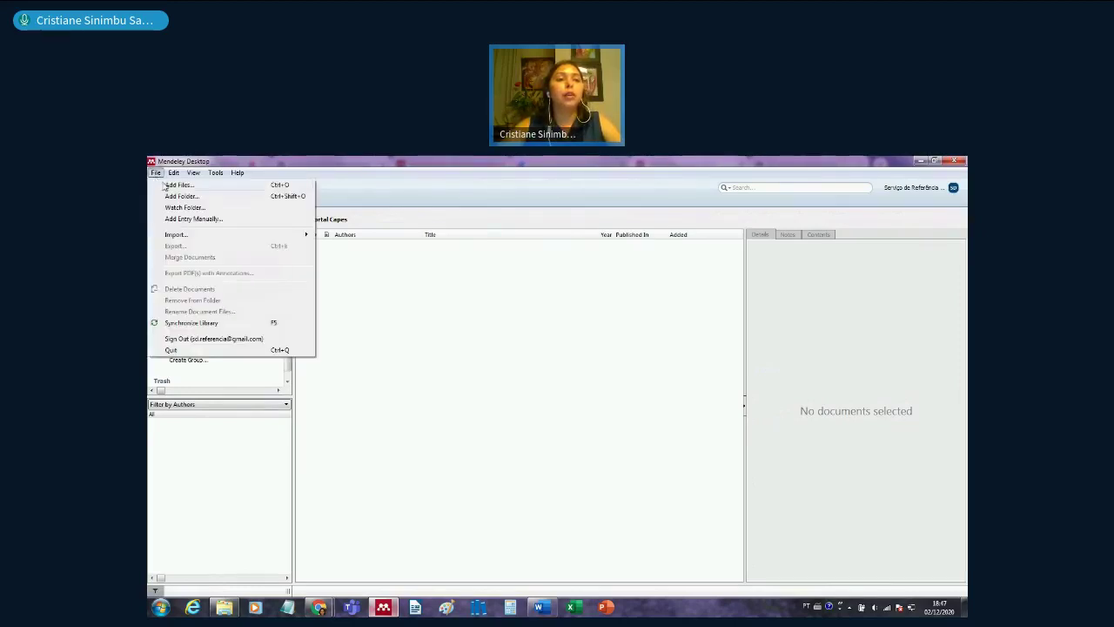
click(178, 184)
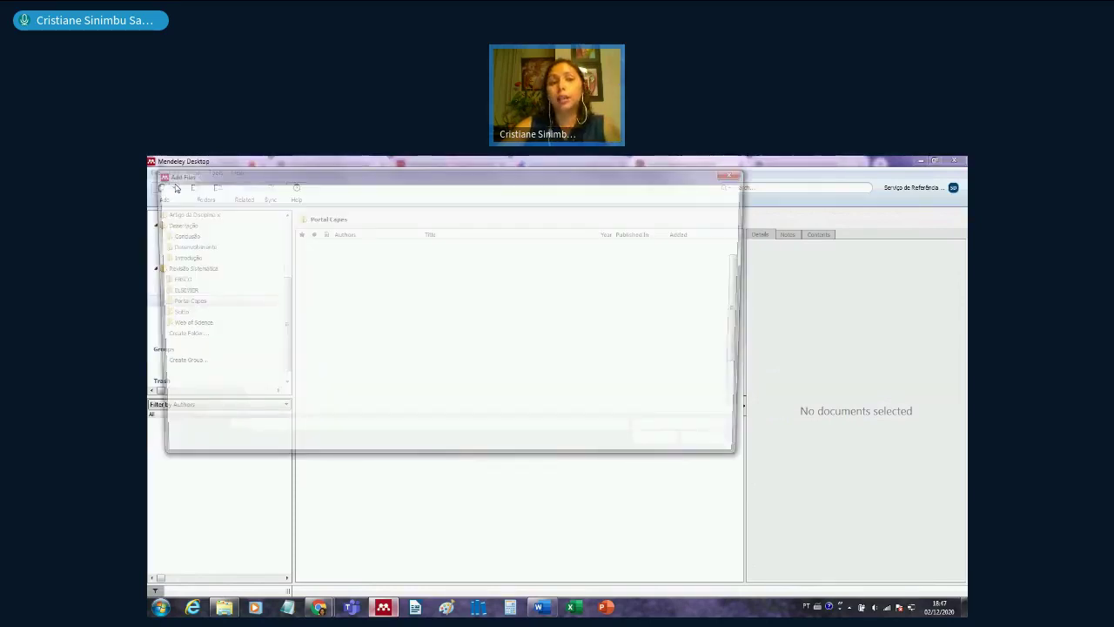
click(202, 238)
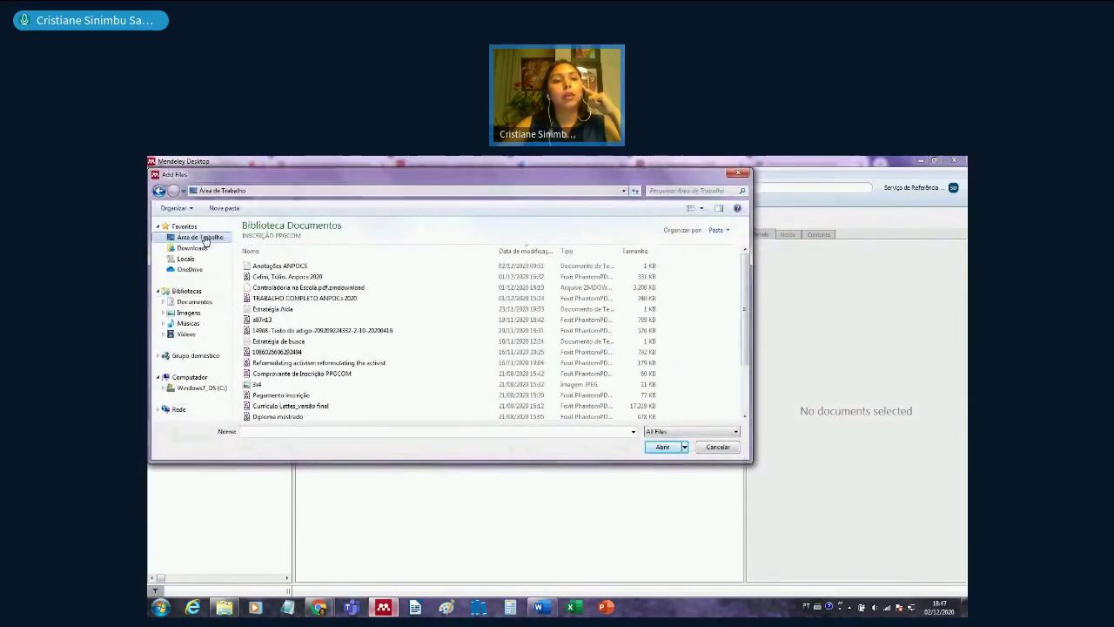
click(564, 292)
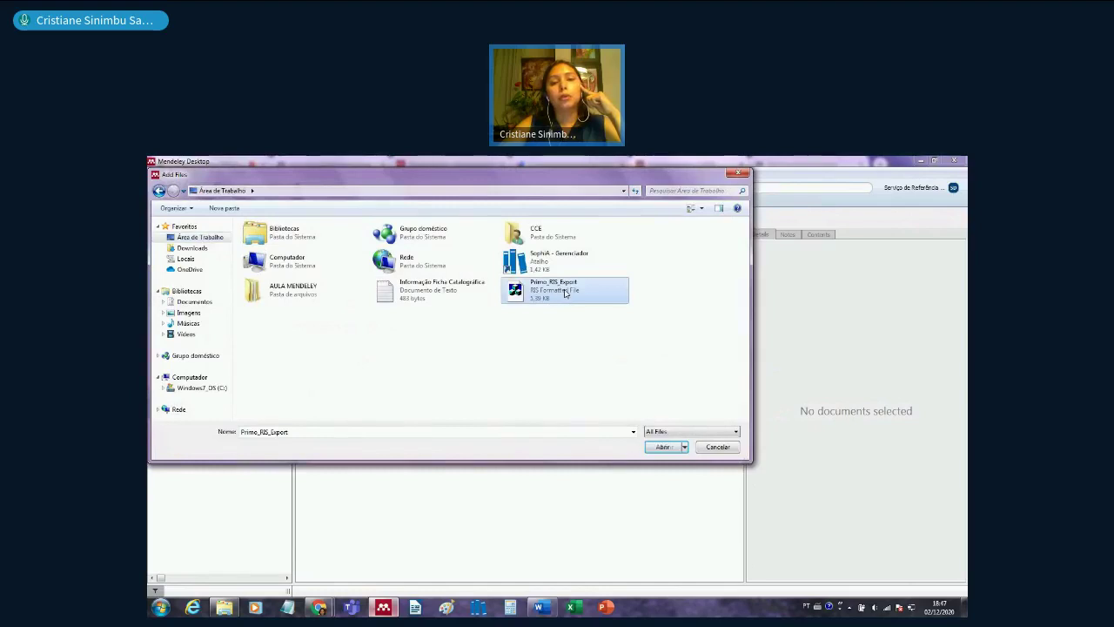
click(663, 446)
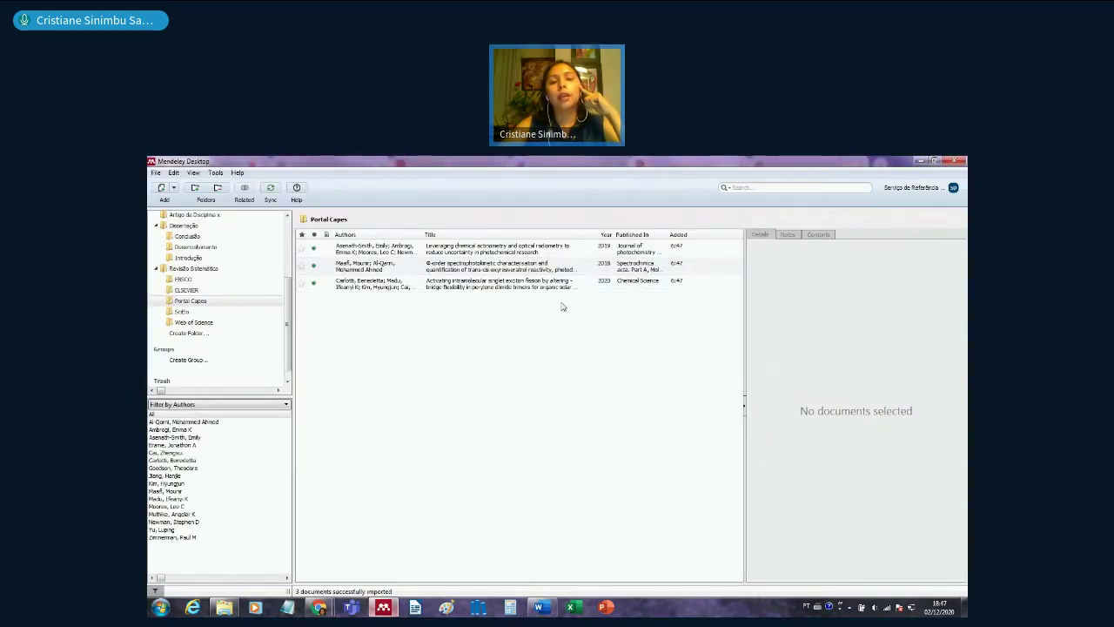
- Review the imported references, ending on the 2020 Chemical Science paper, then return to Chrome
click(547, 247)
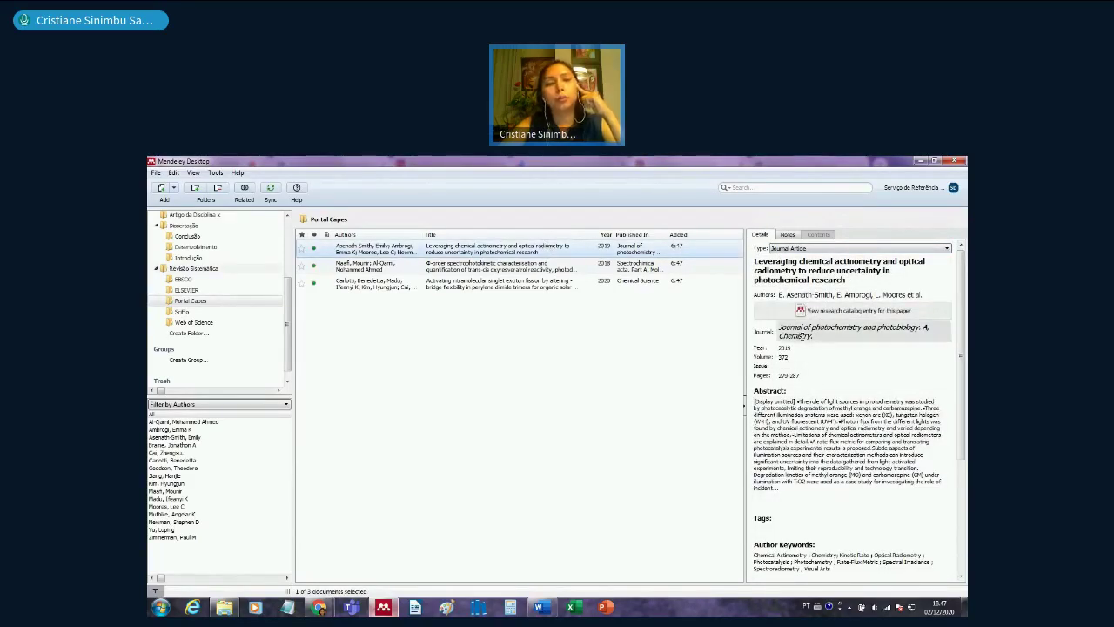
key(Down)
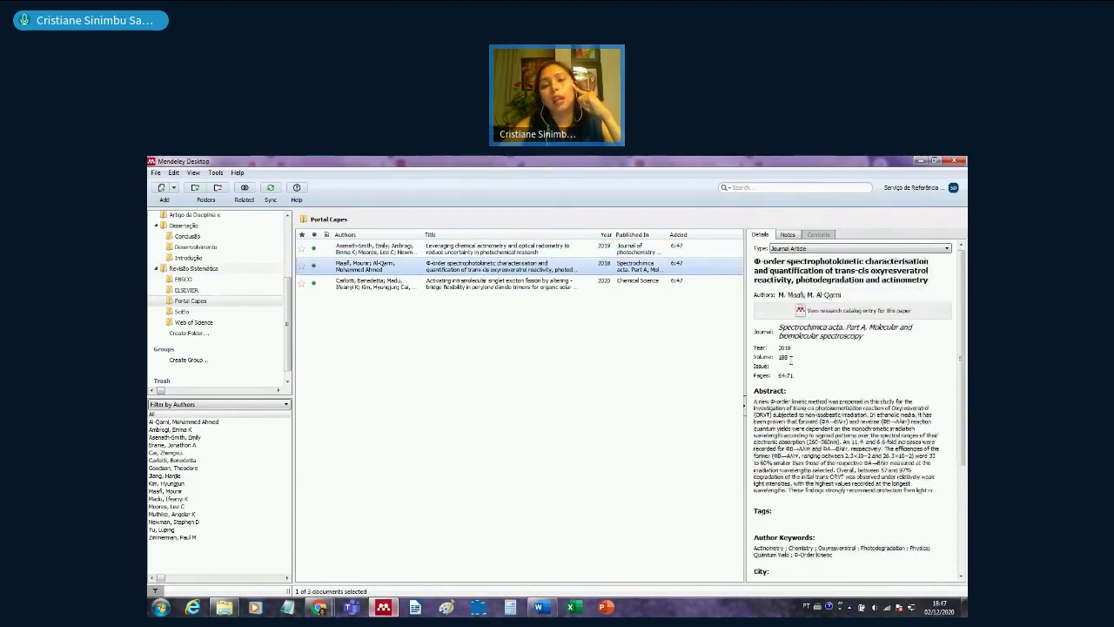
scroll(851, 444, down, 5)
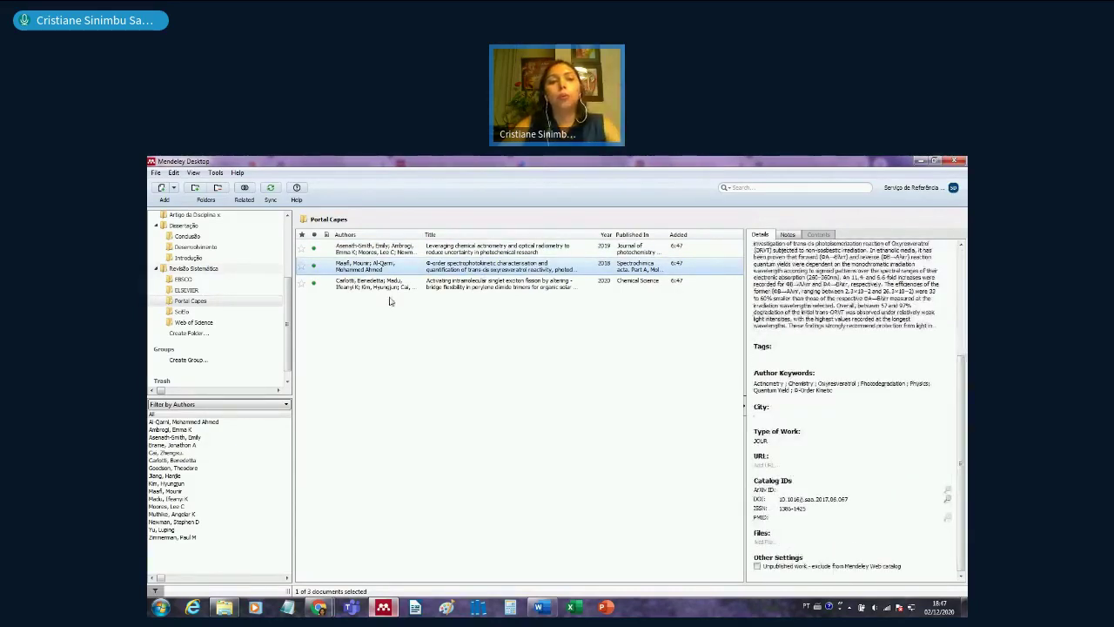
click(393, 287)
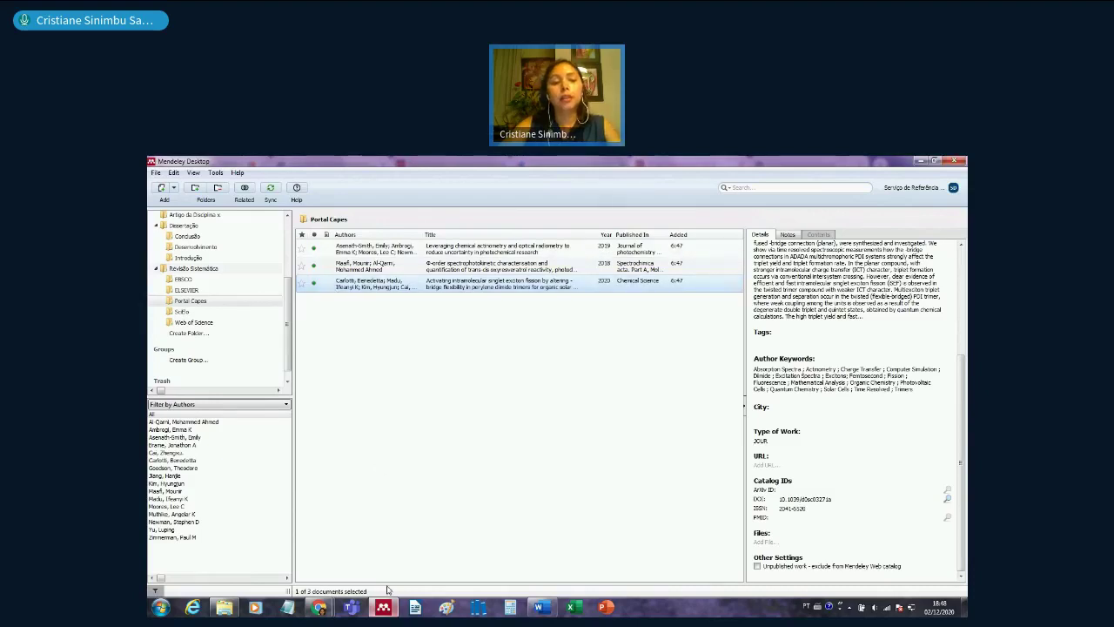
mouse_move(320, 604)
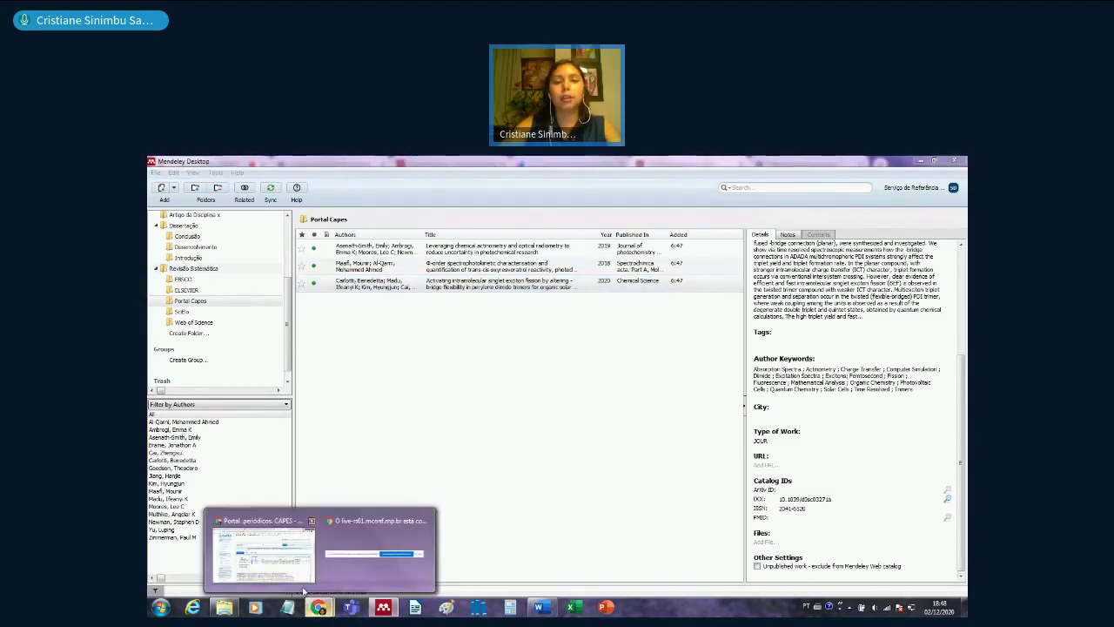
click(300, 575)
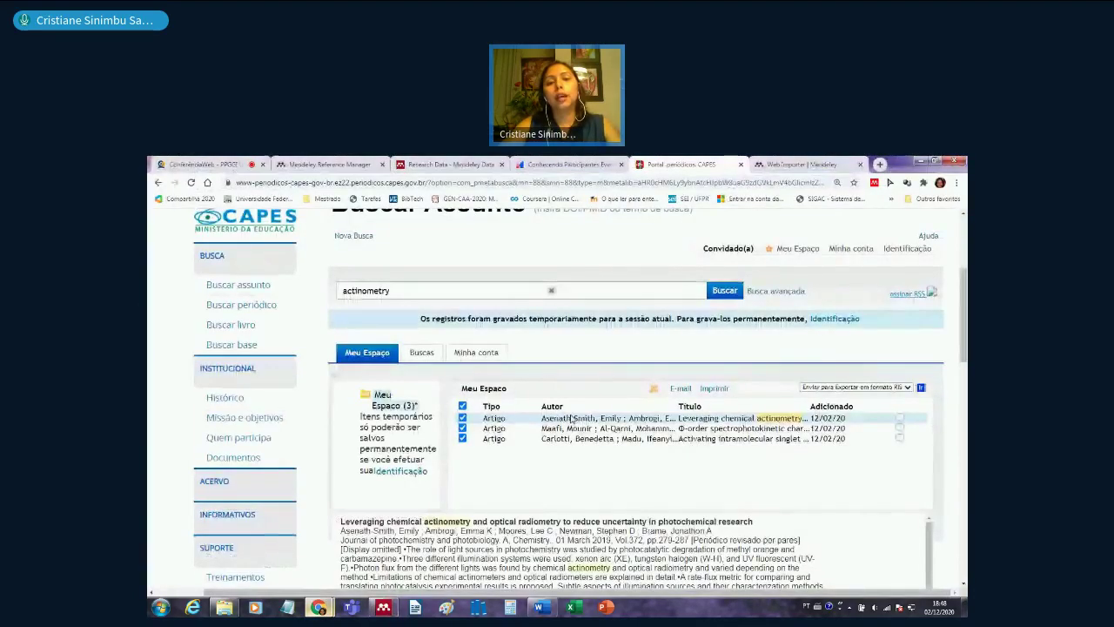
click(572, 420)
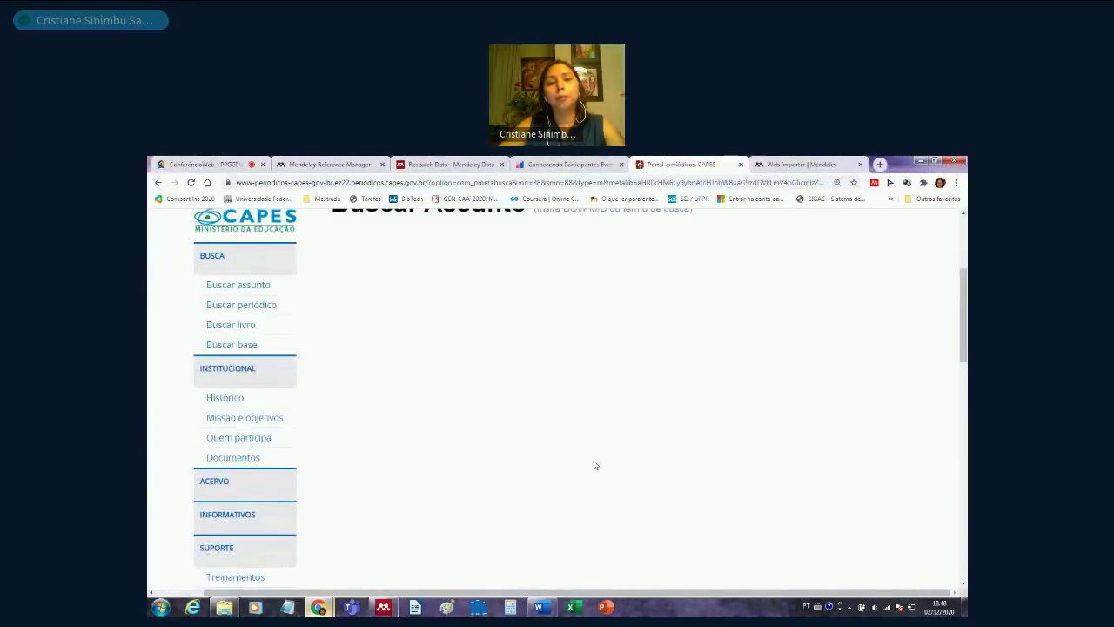
scroll(591, 466, down, 2)
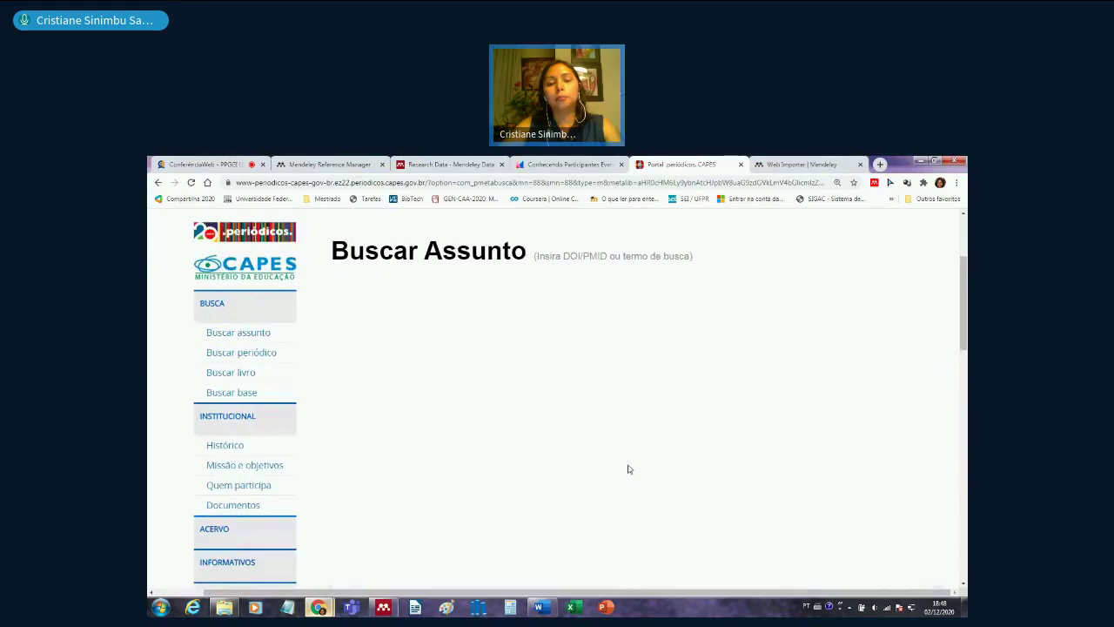
scroll(629, 468, down, 3)
scroll(630, 469, up, 2)
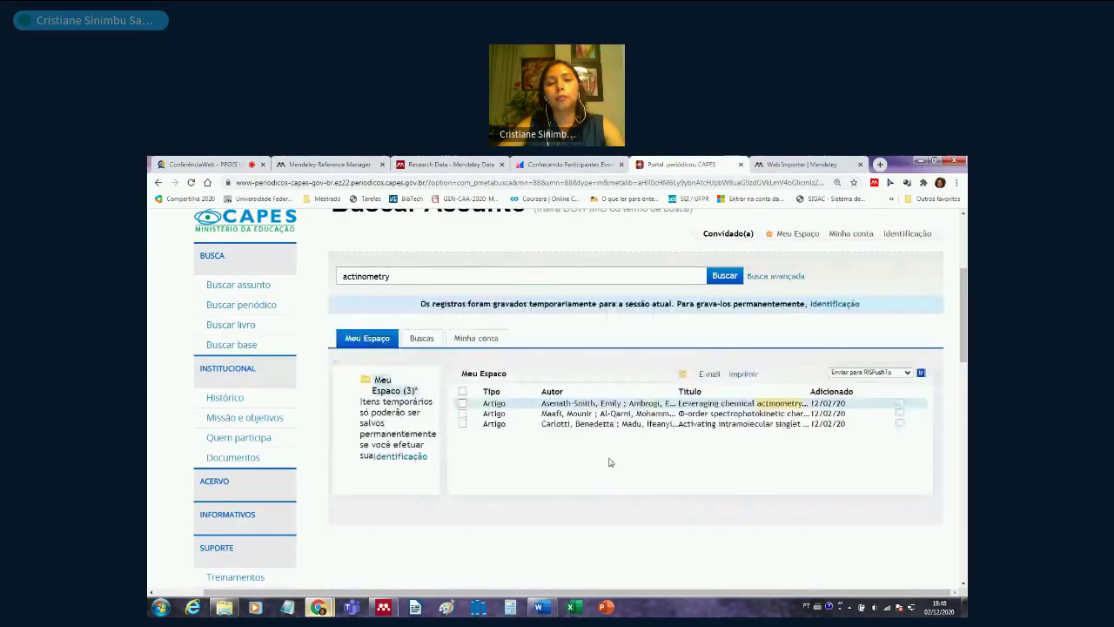
scroll(607, 500, down, 2)
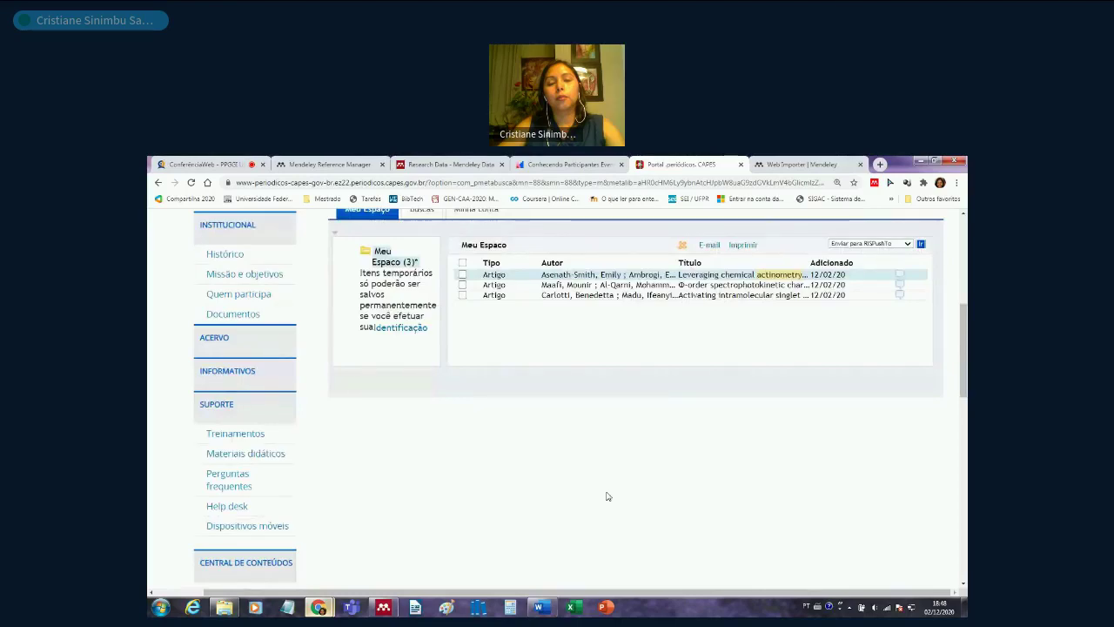
scroll(523, 518, down, 2)
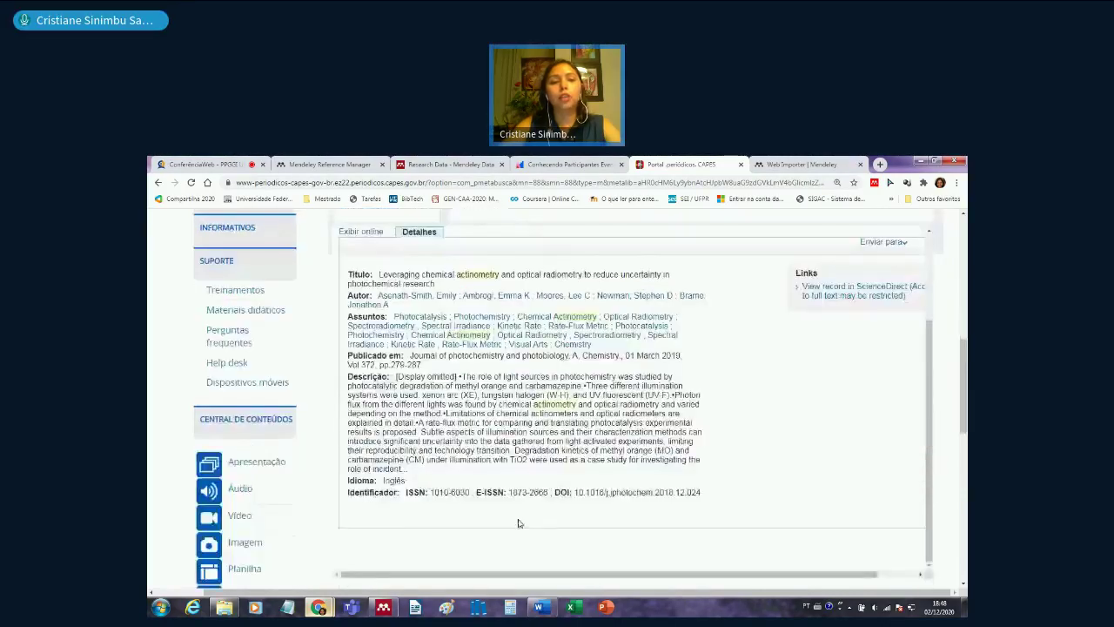
scroll(518, 523, down, 1)
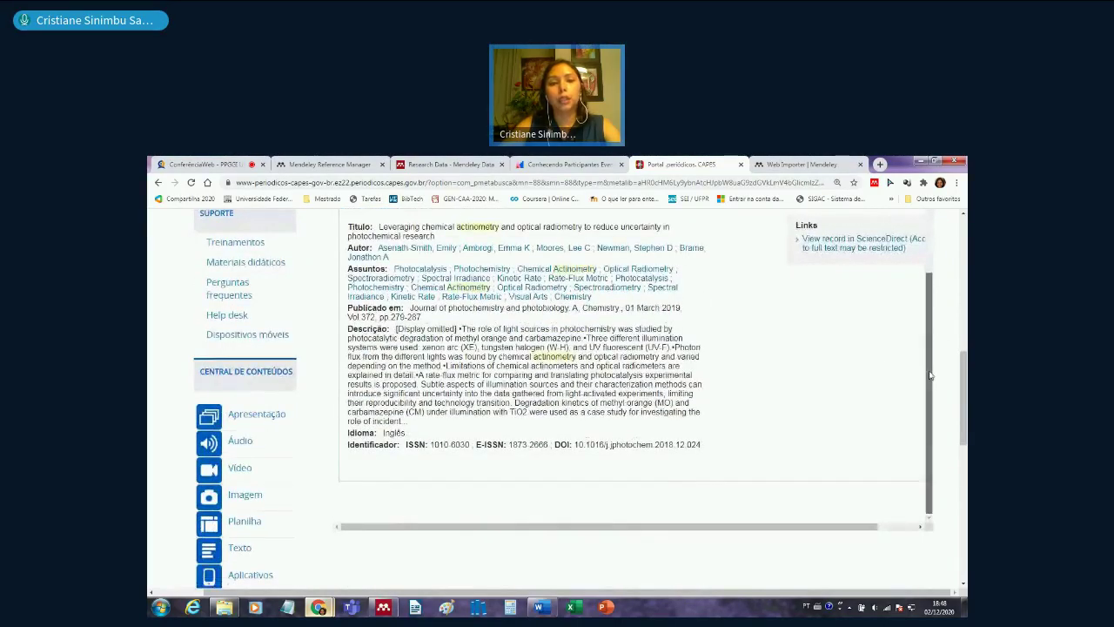
scroll(344, 283, up, 2)
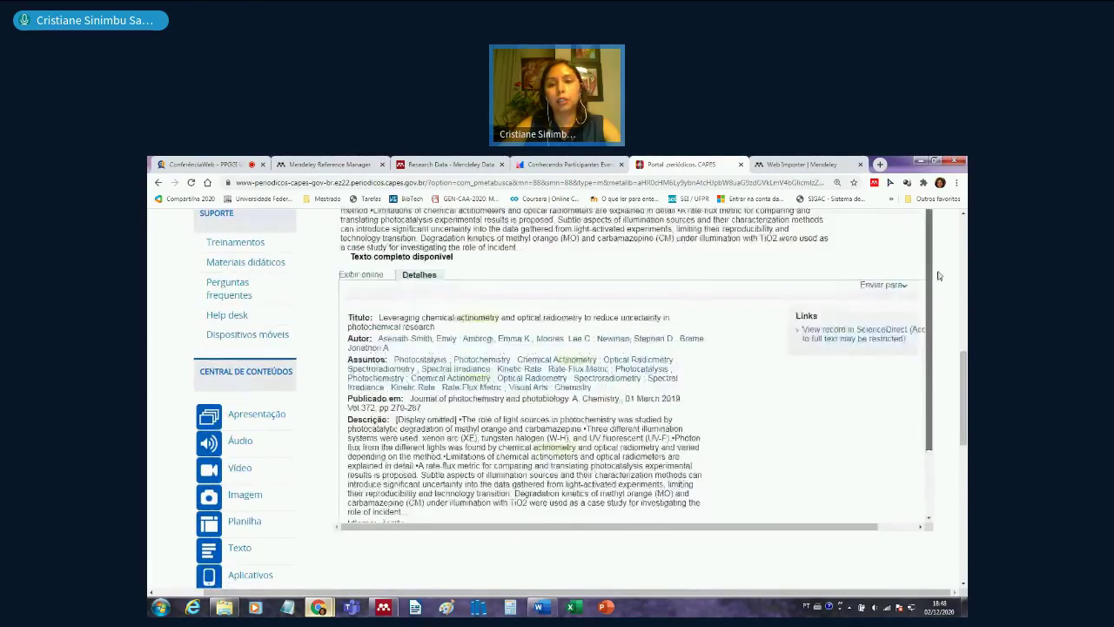
click(346, 277)
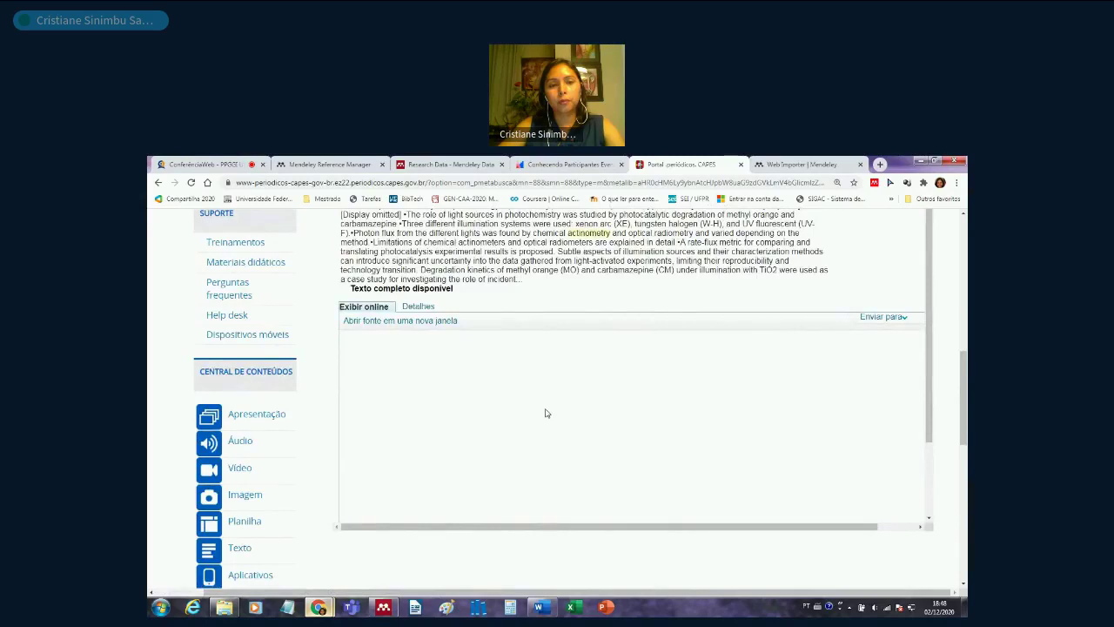
click(158, 183)
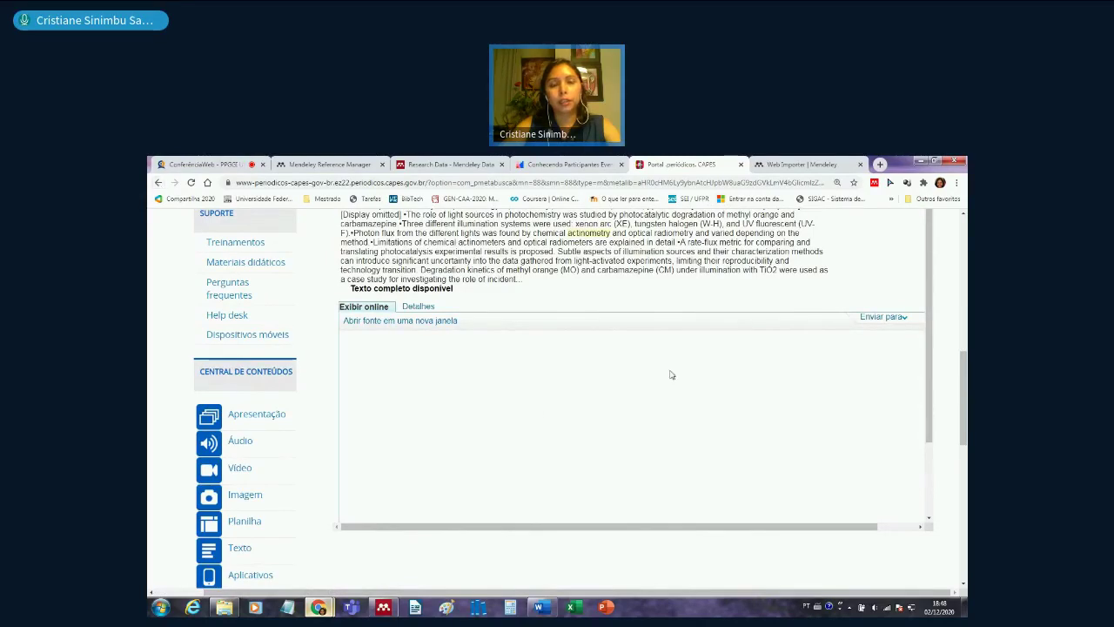
click(159, 183)
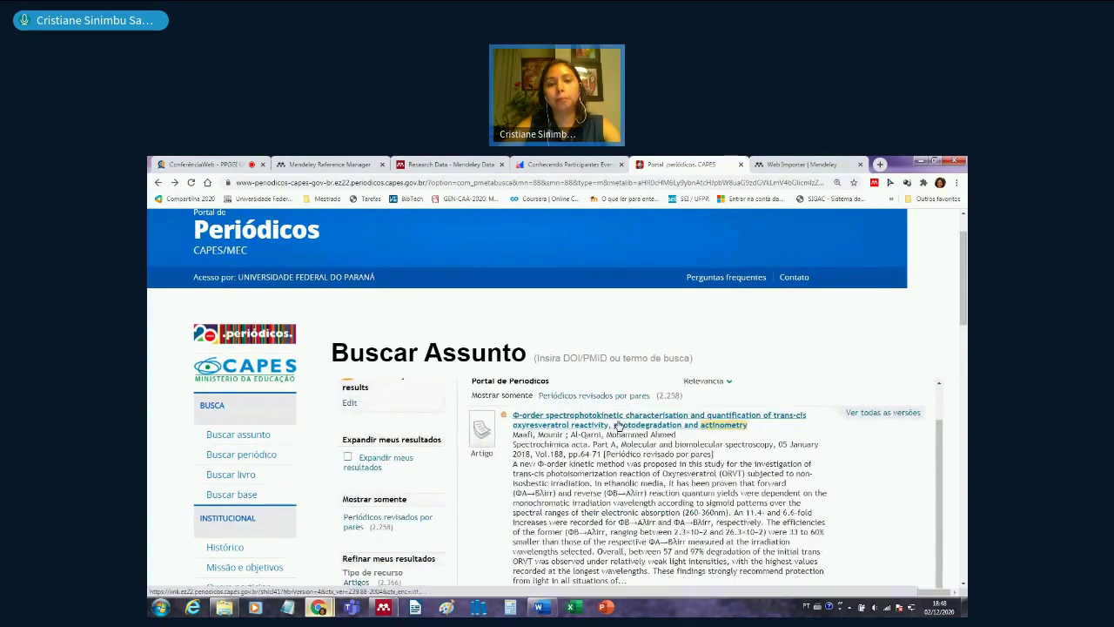
- Open the Φ-order oxyresveratrol article's ScienceDirect page and briefly check the Mendeley Web Importer
click(618, 425)
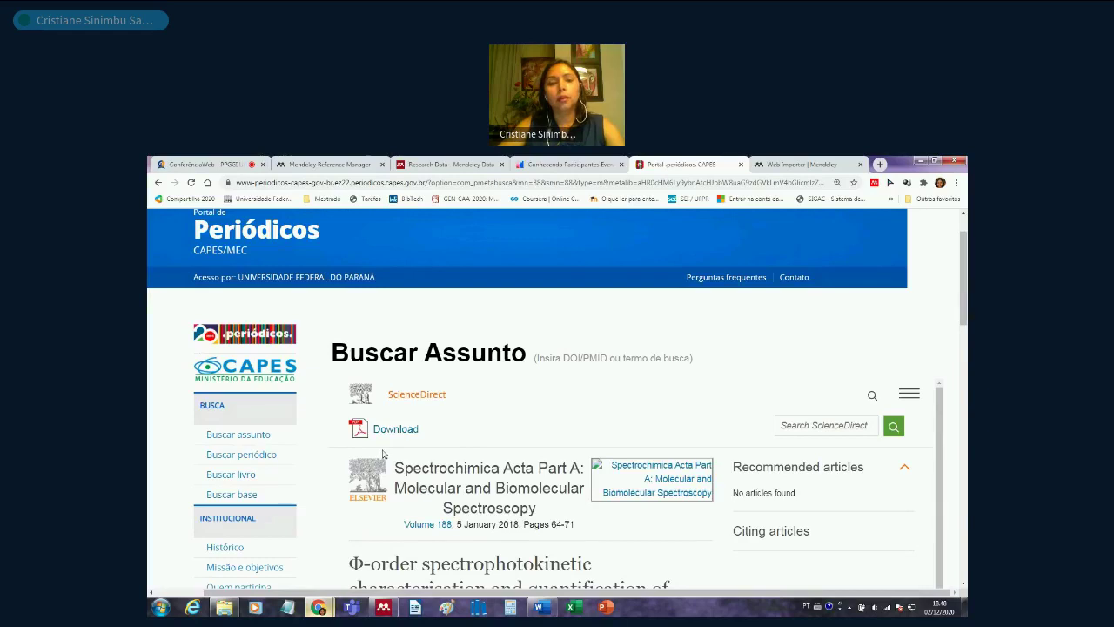
scroll(962, 279, down, 3)
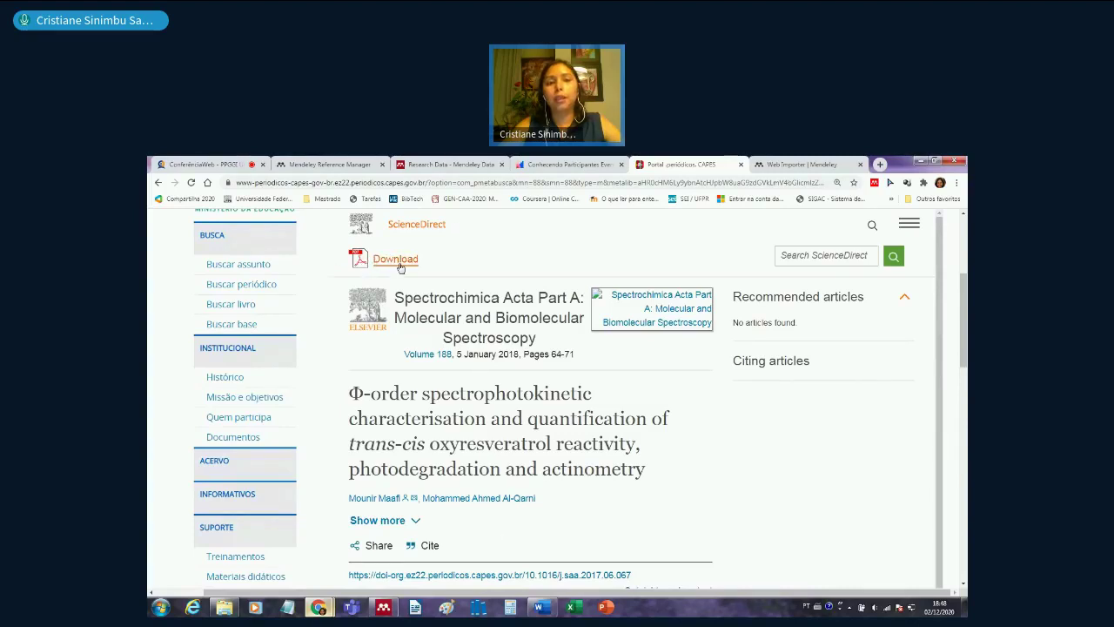
click(876, 182)
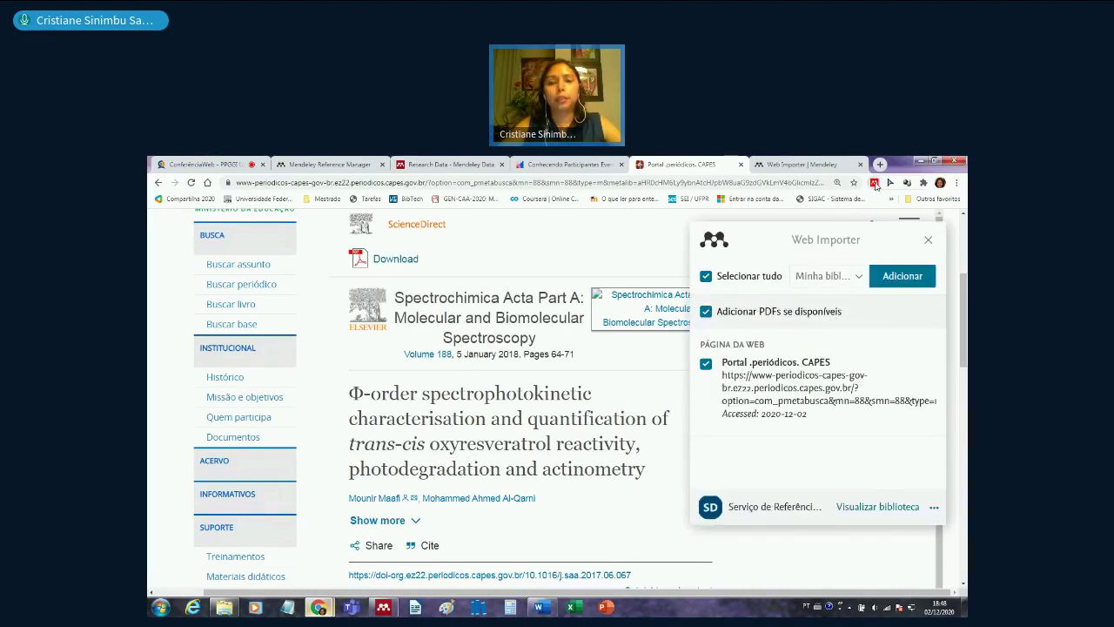
click(929, 240)
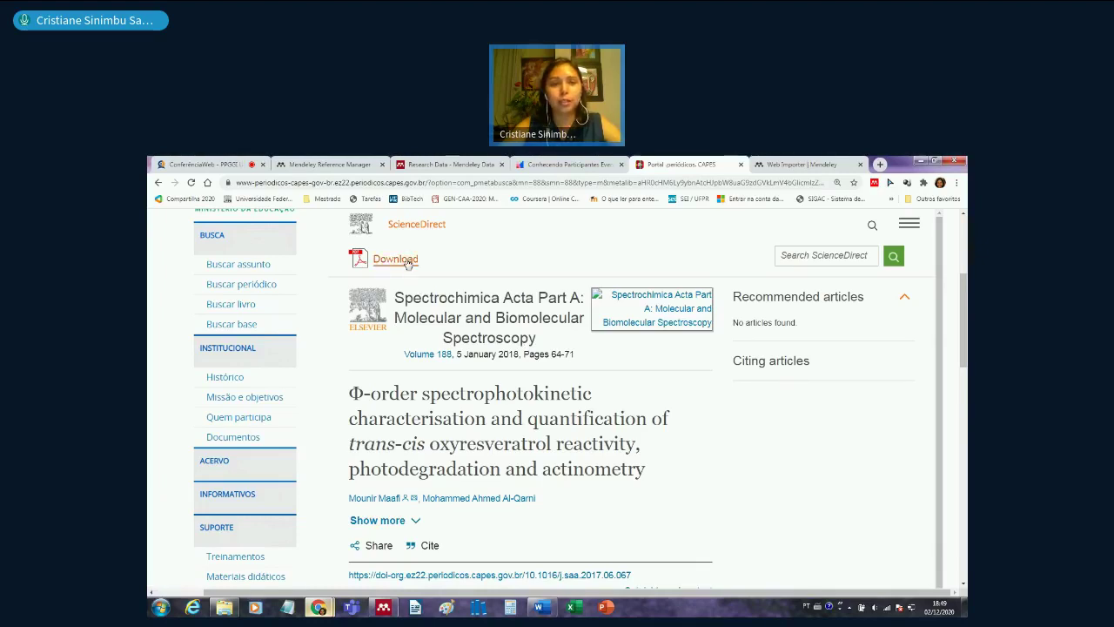
- Save the article PDF to Área de Trabalho, then reselect the 2018 Spectrochimica Acta reference in Mendeley
click(407, 263)
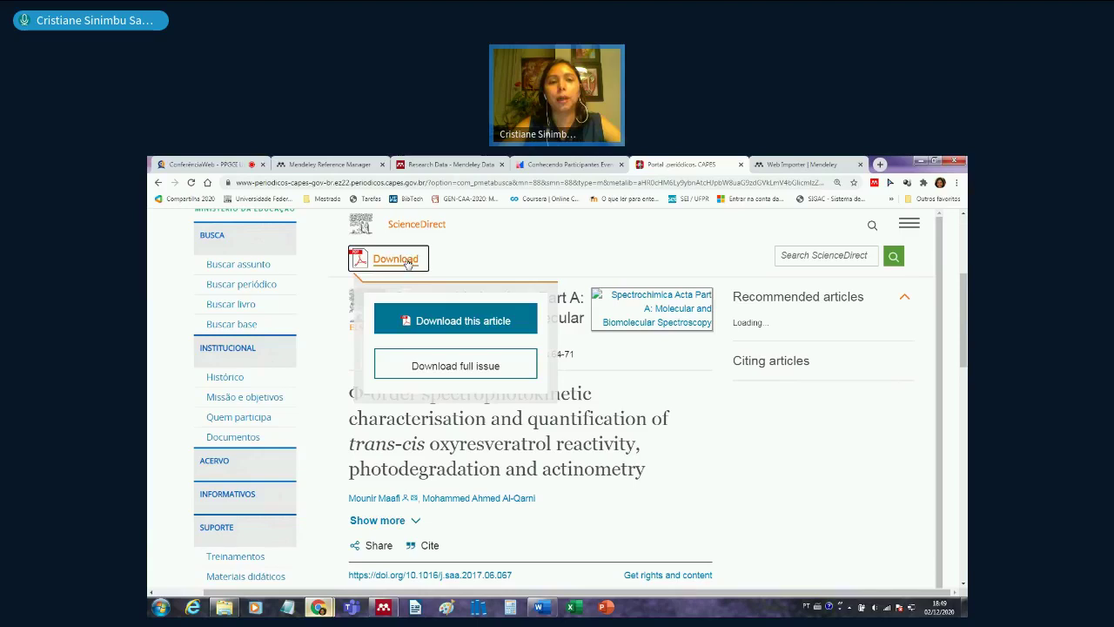
click(475, 322)
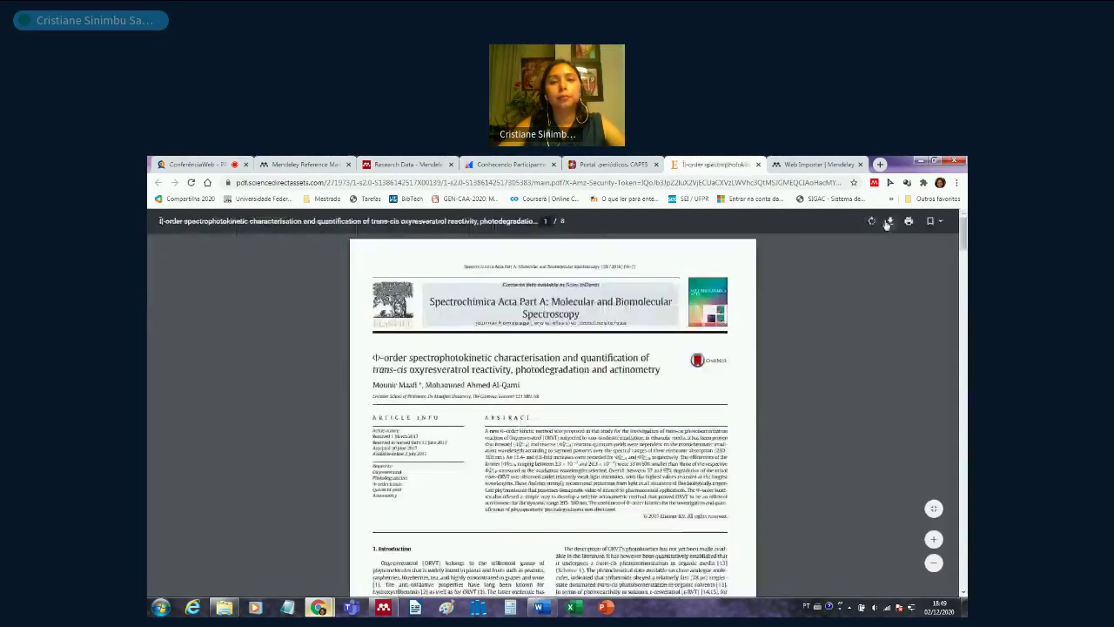
key(ctrl+s)
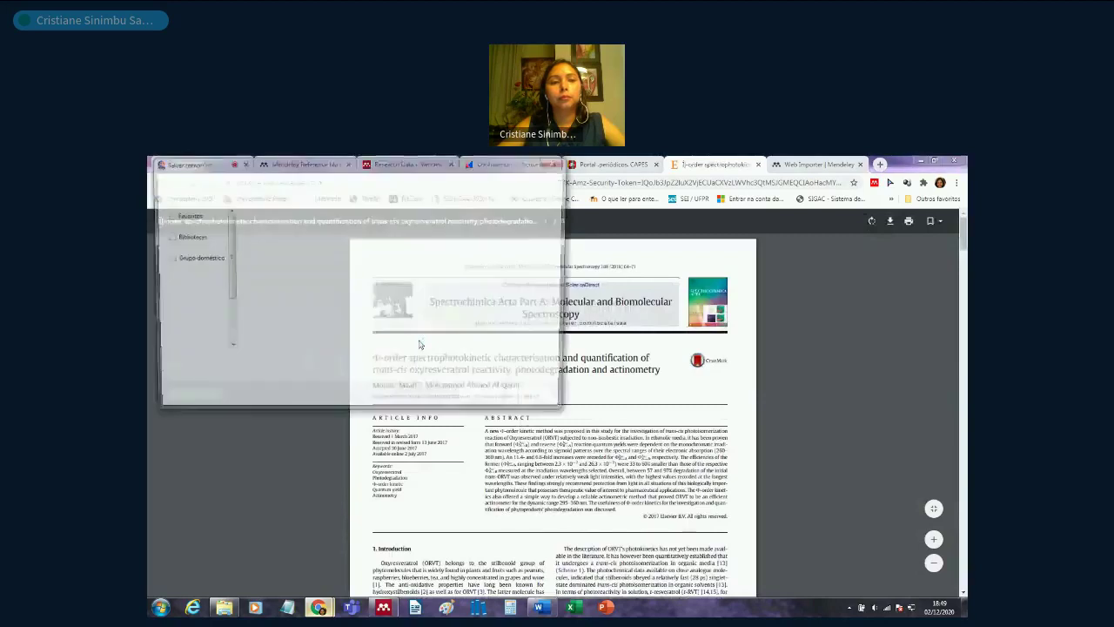
click(487, 402)
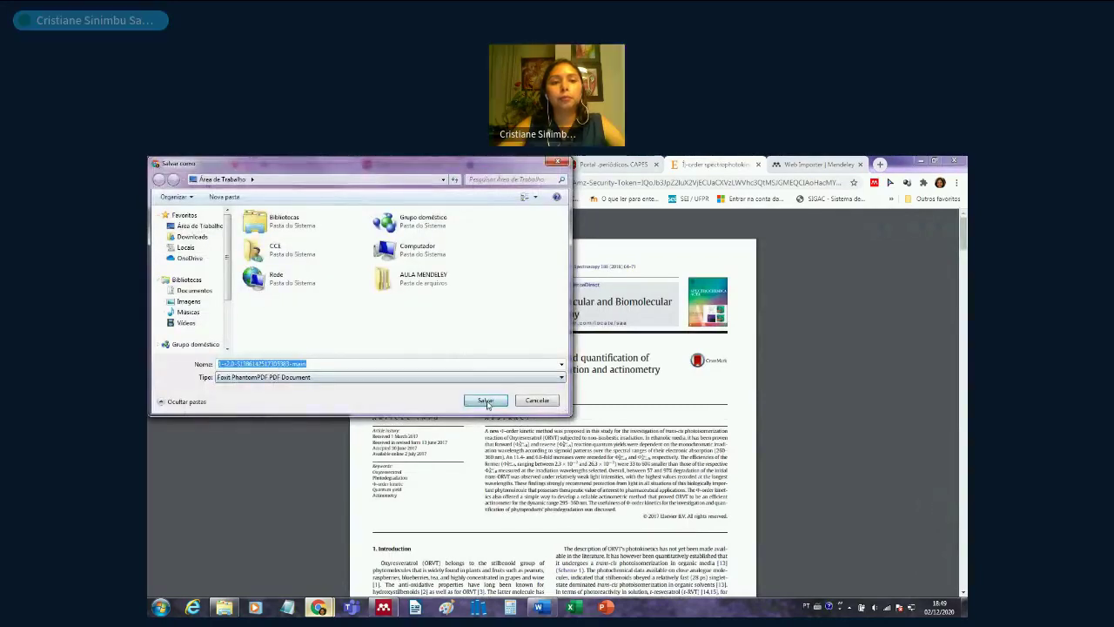
click(487, 401)
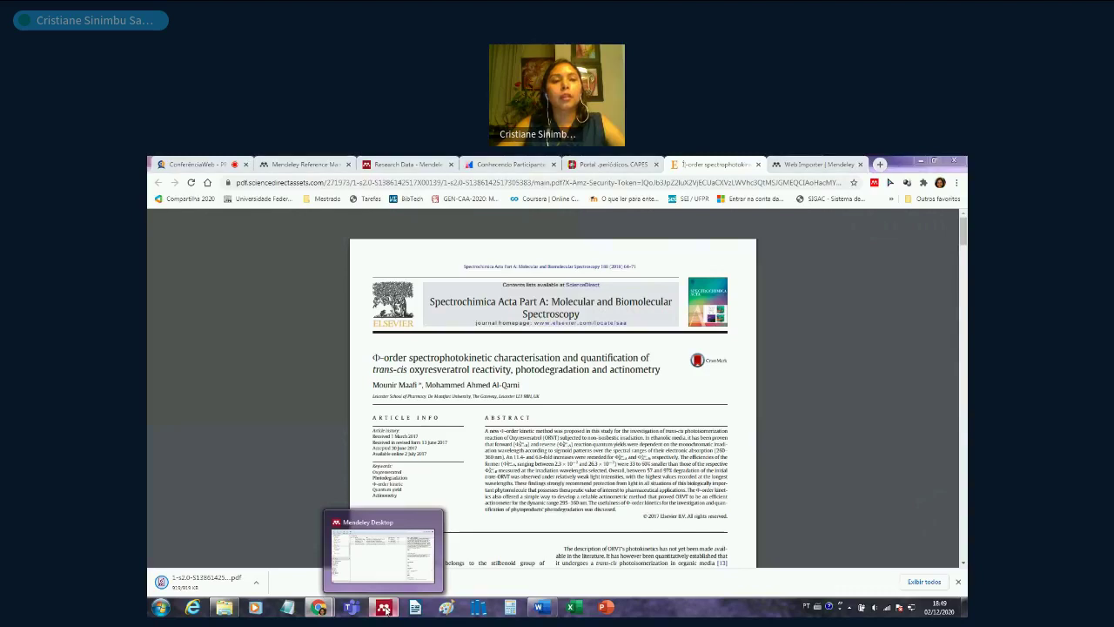
click(384, 607)
click(424, 265)
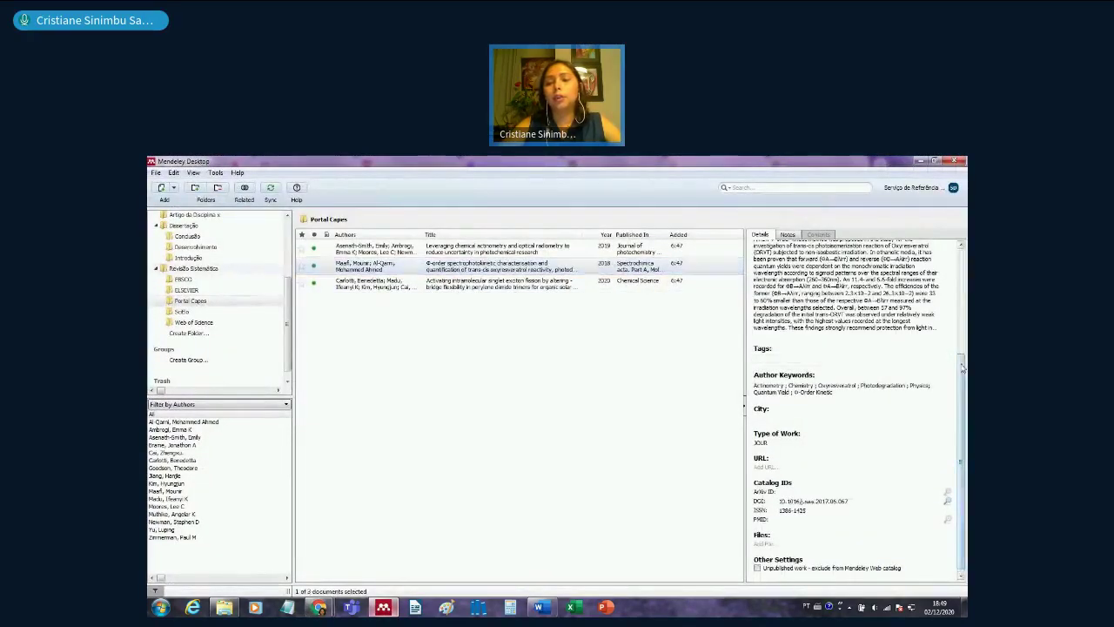
scroll(962, 367, down, 1)
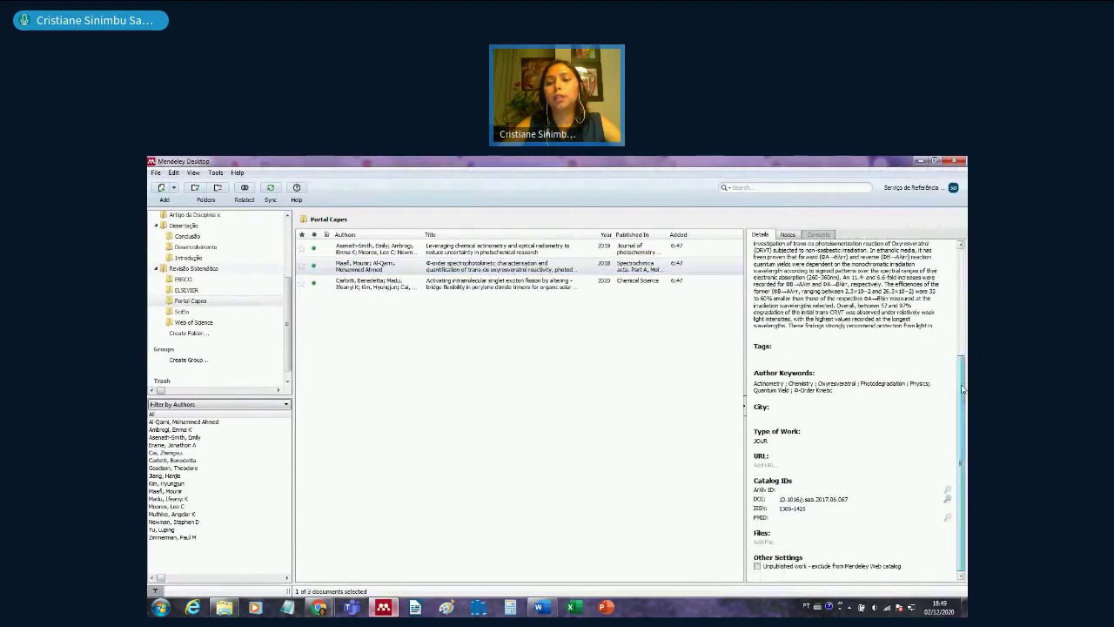
click(761, 542)
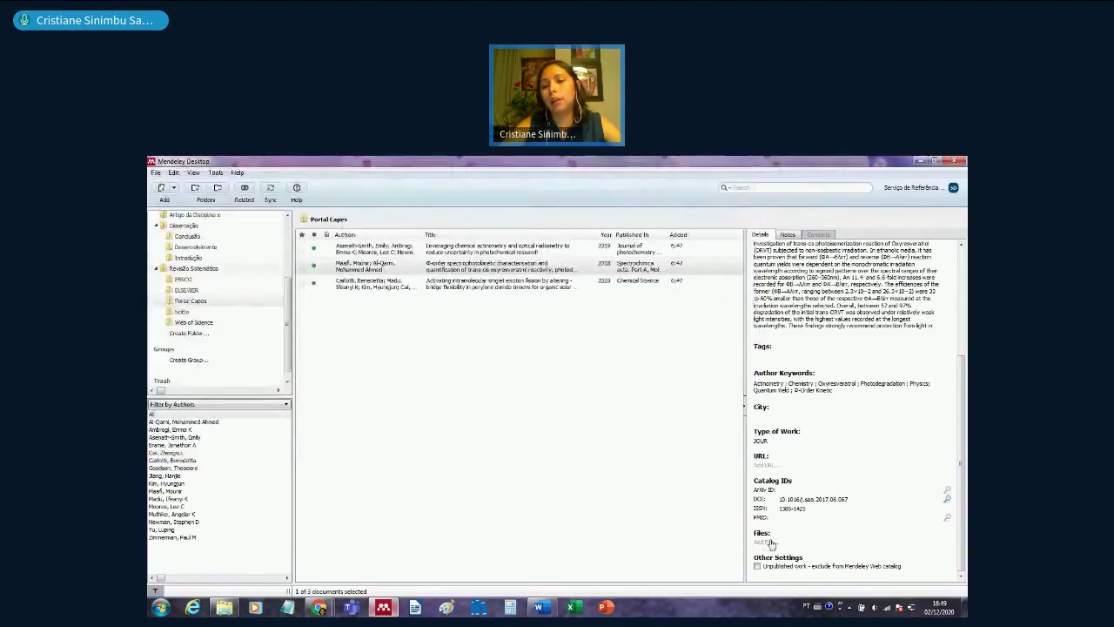
click(771, 543)
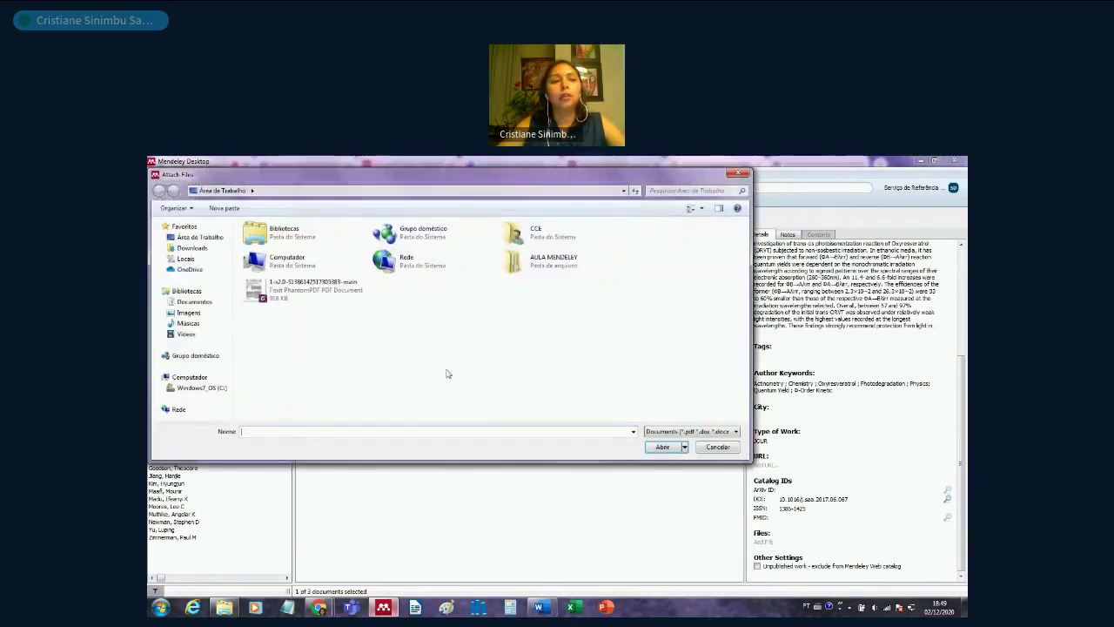
click(305, 290)
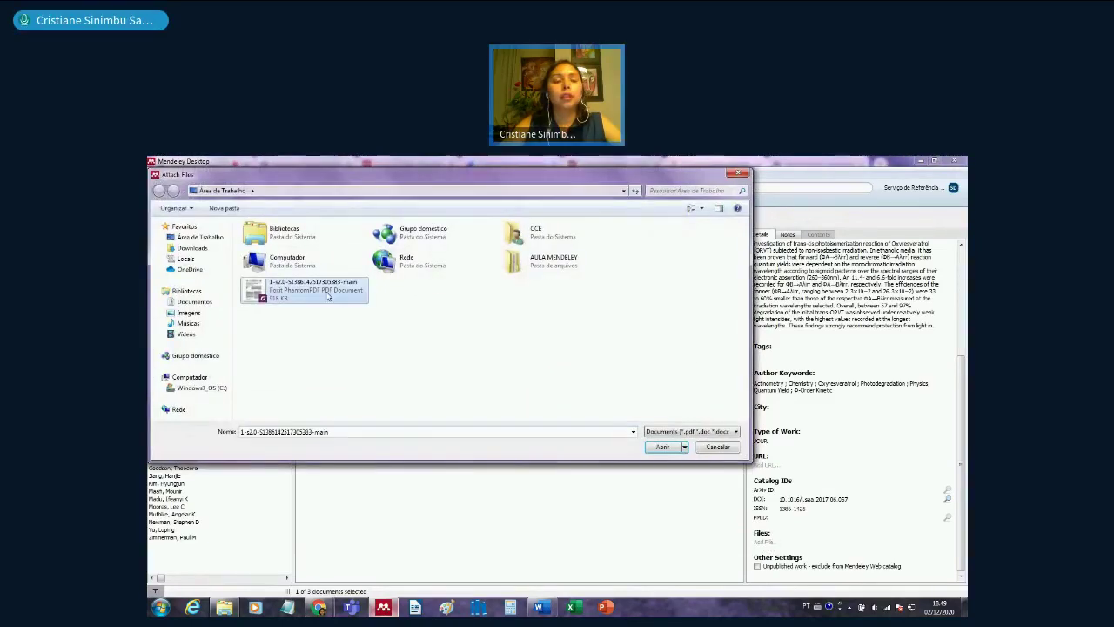
click(662, 447)
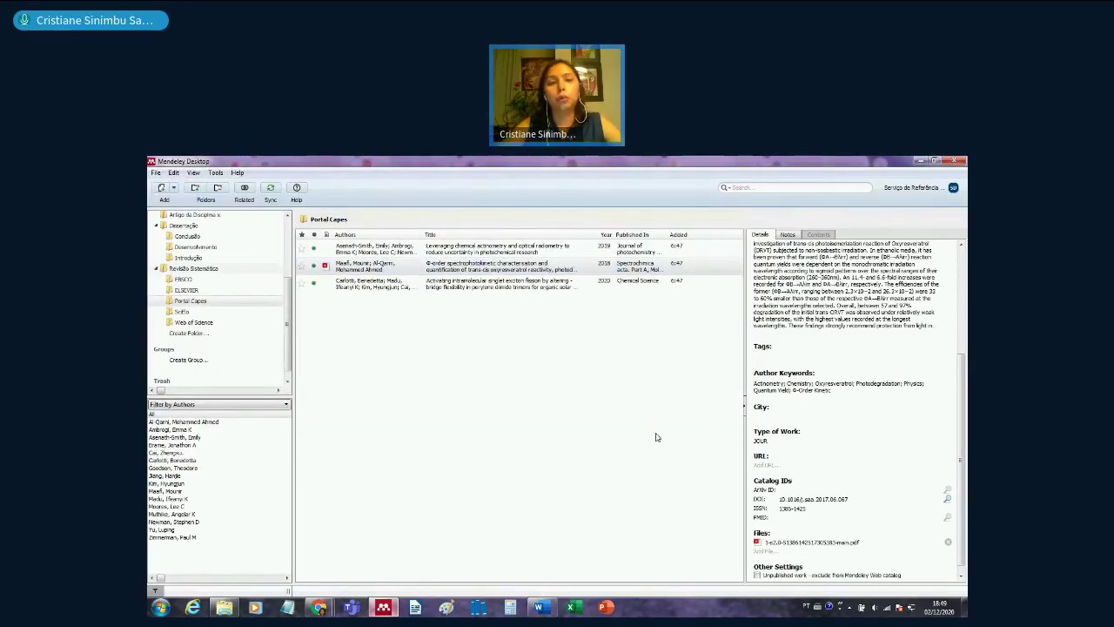
right_click(439, 361)
click(155, 172)
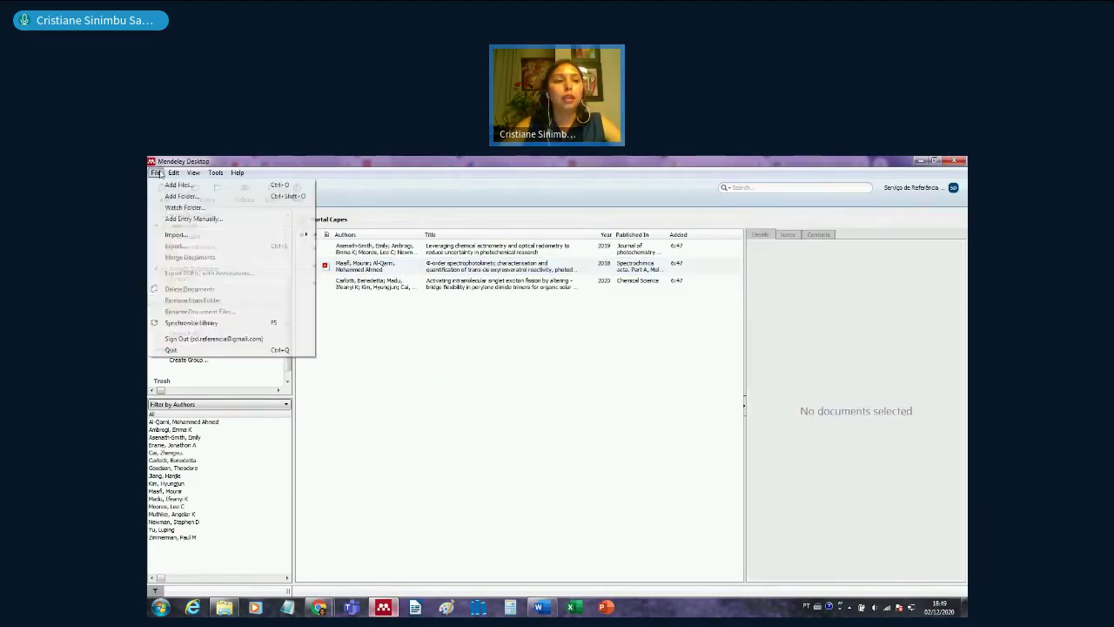
click(185, 188)
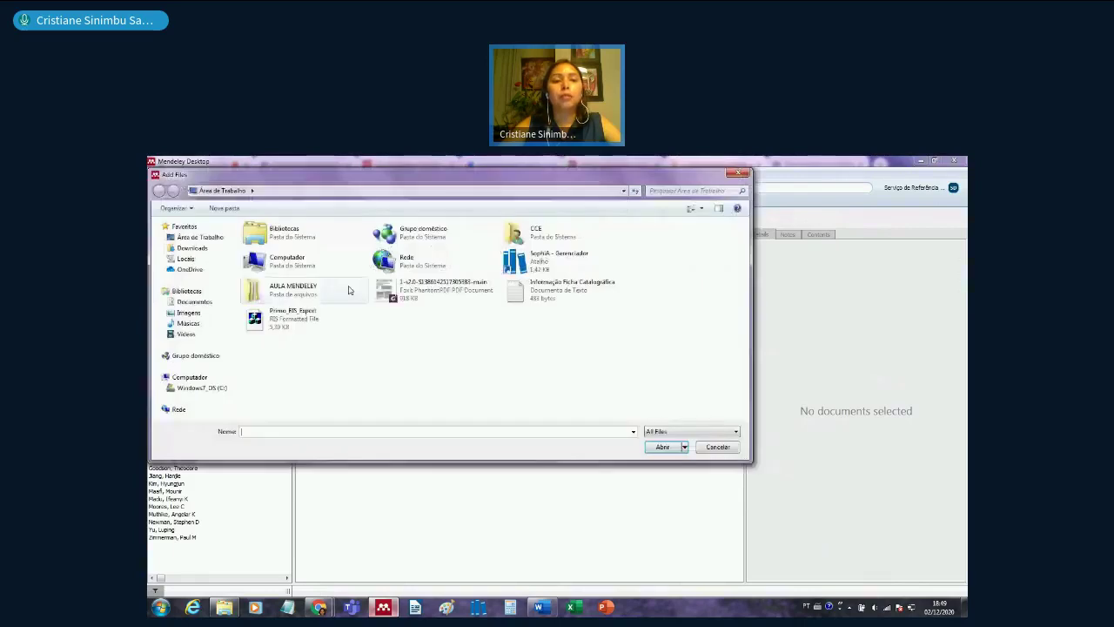
click(435, 289)
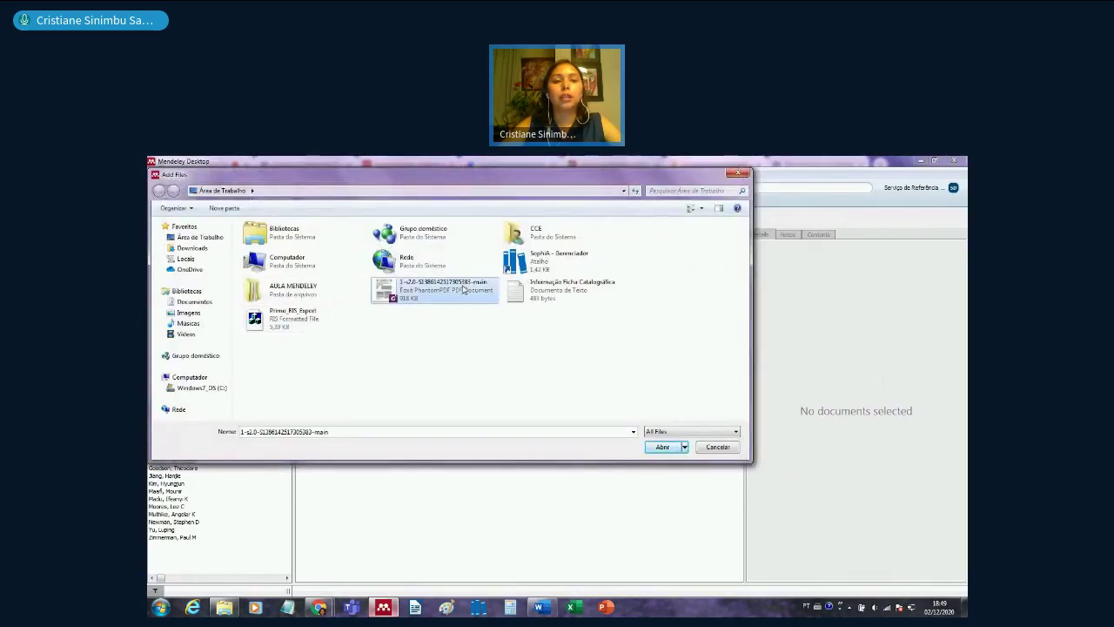
click(664, 446)
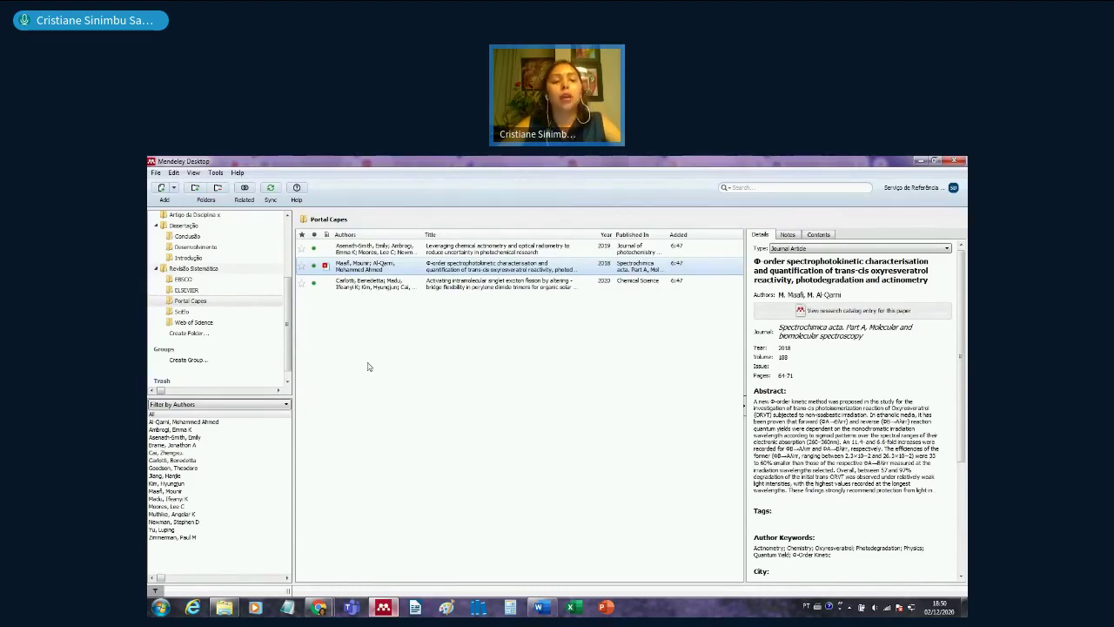
click(320, 608)
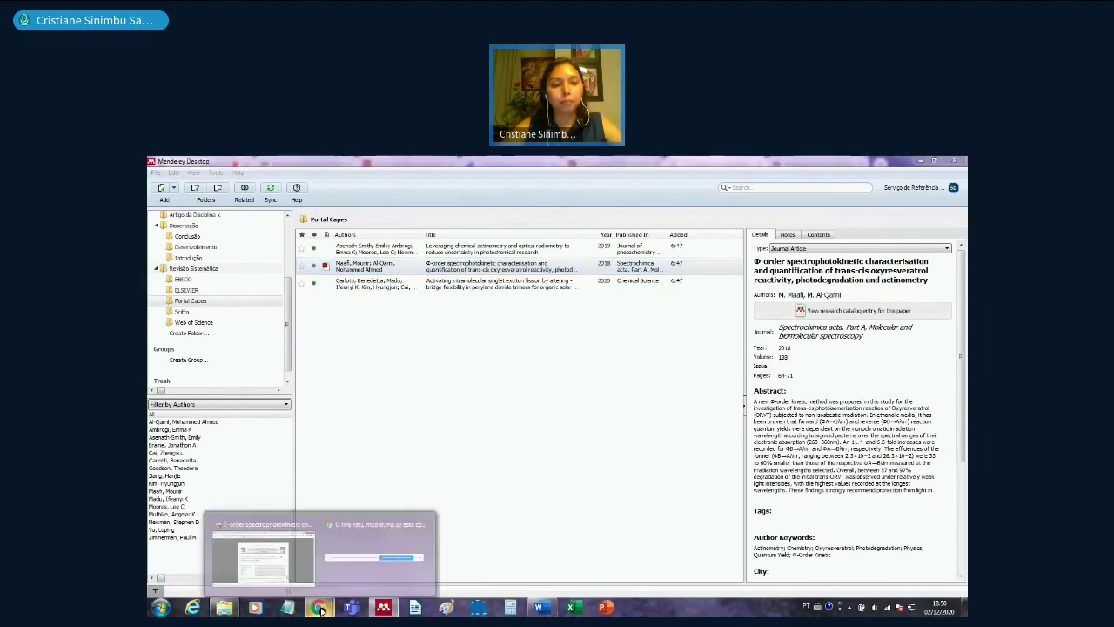
- Return the CAPES portal tab to the 2,399 actinometry results and dismiss the download bar
click(365, 531)
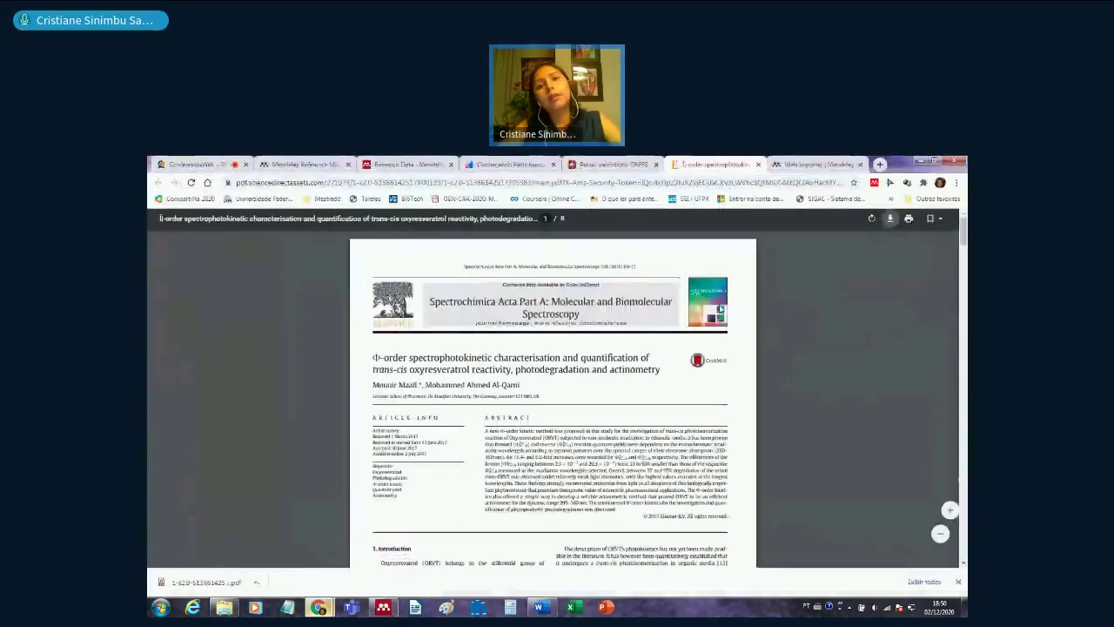
key(ctrl+shift+Tab)
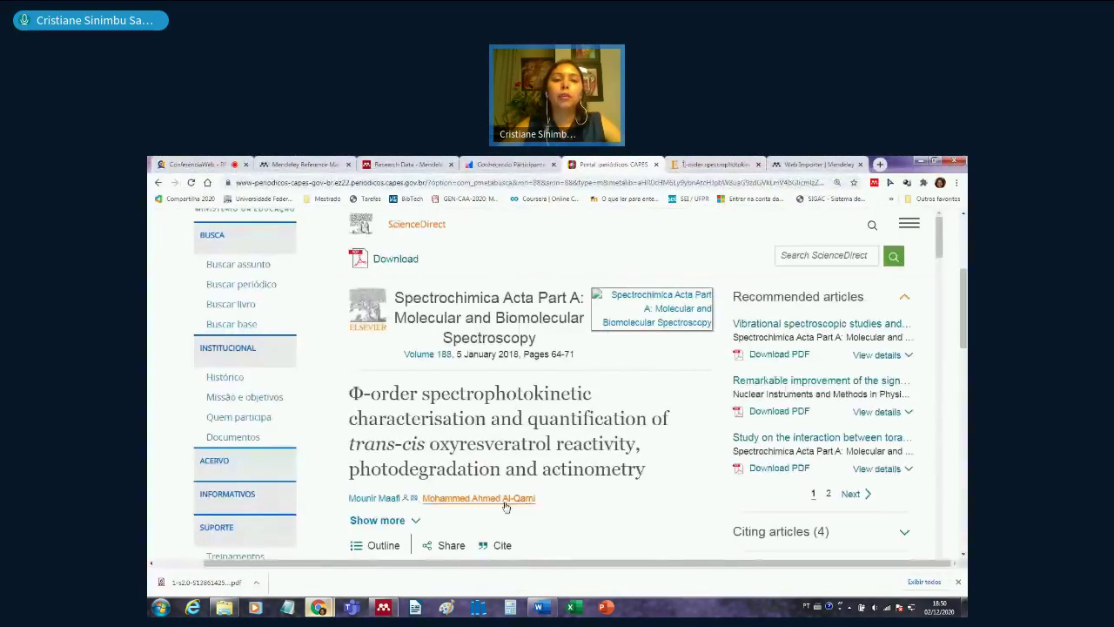
scroll(479, 360, up, 4)
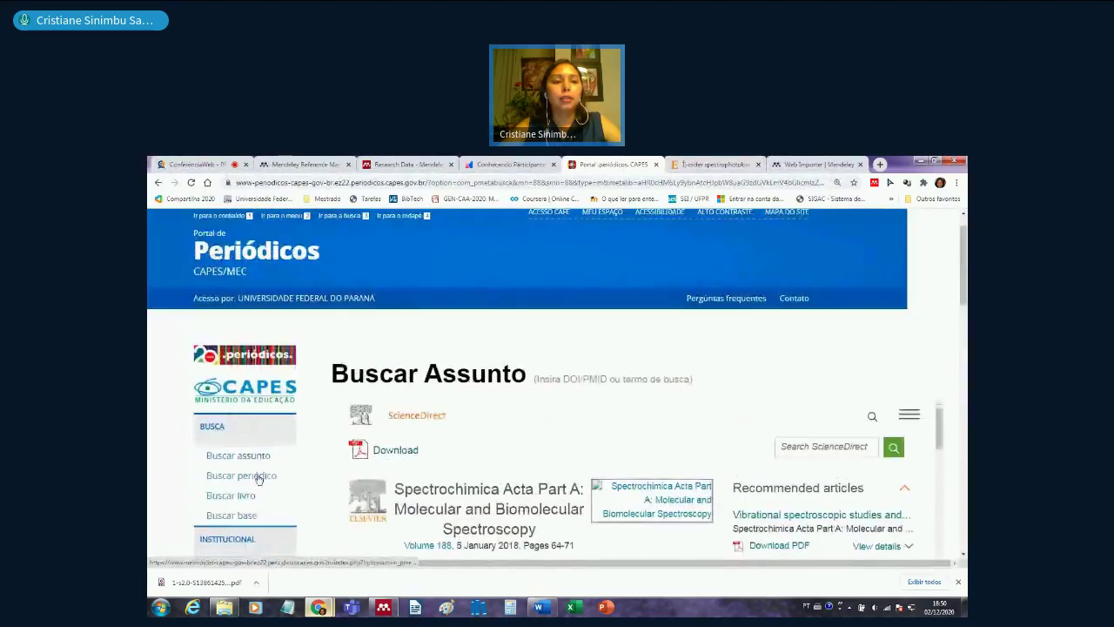
click(159, 185)
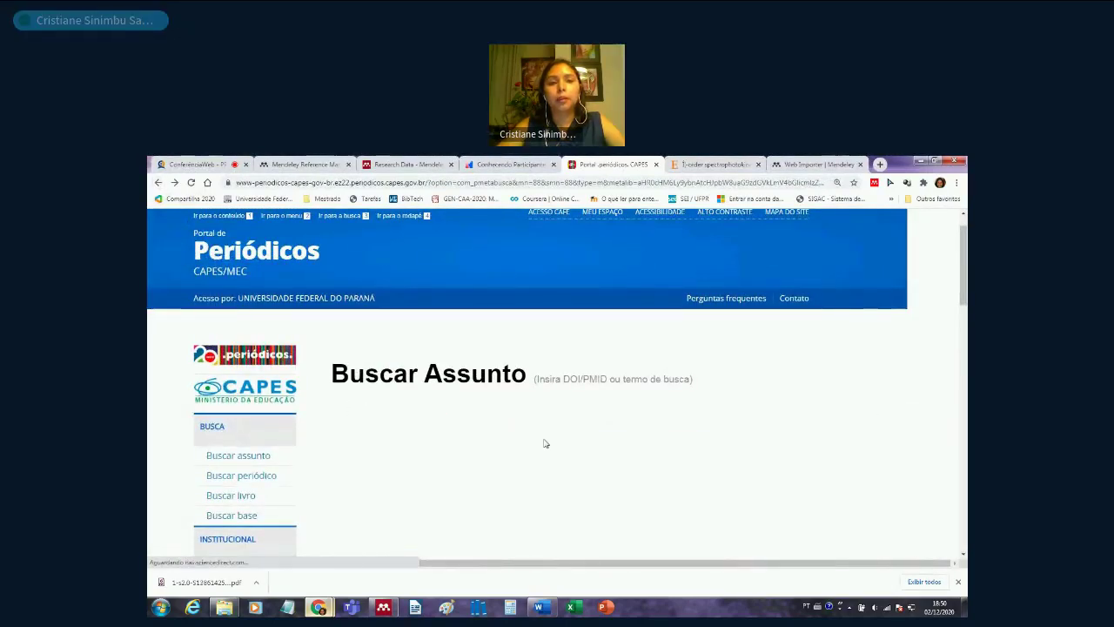
scroll(607, 504, down, 1)
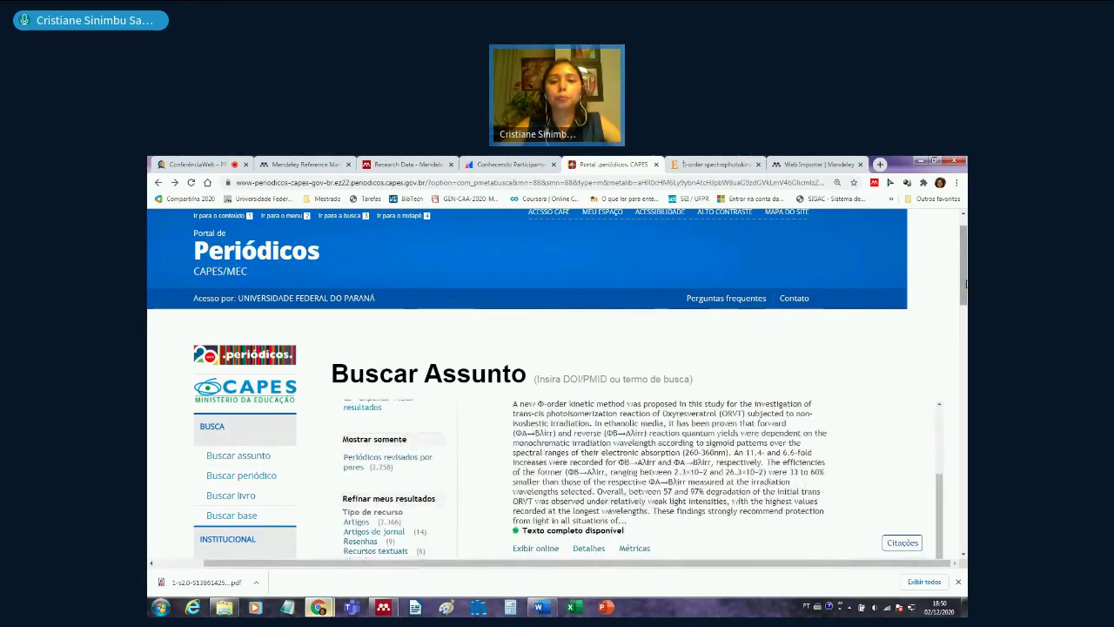
drag(963, 287, 962, 290)
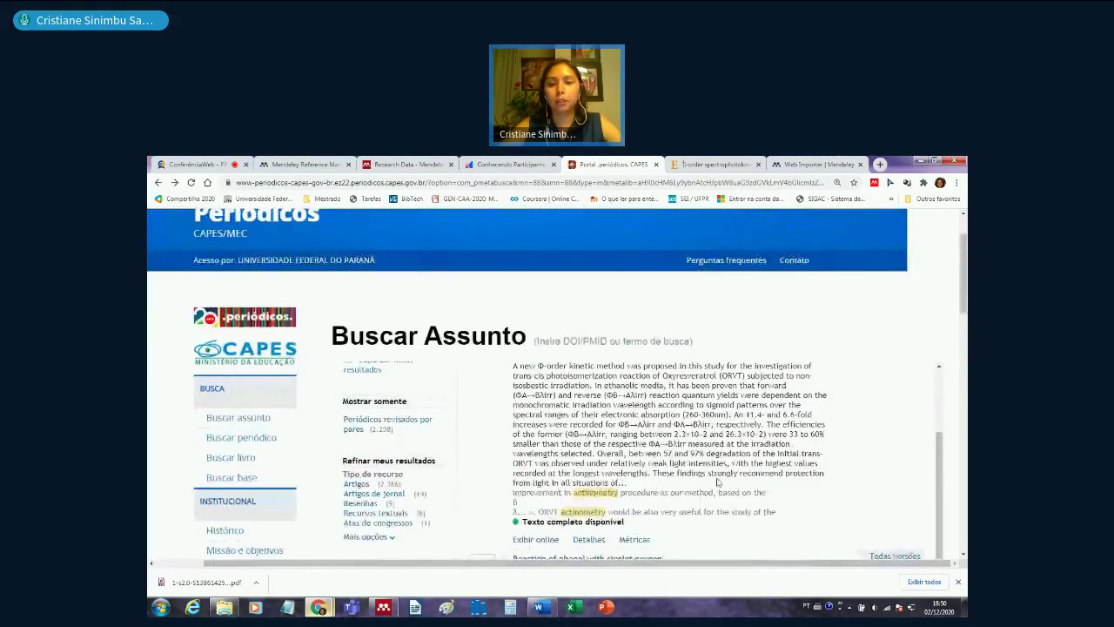
scroll(717, 482, up, 10)
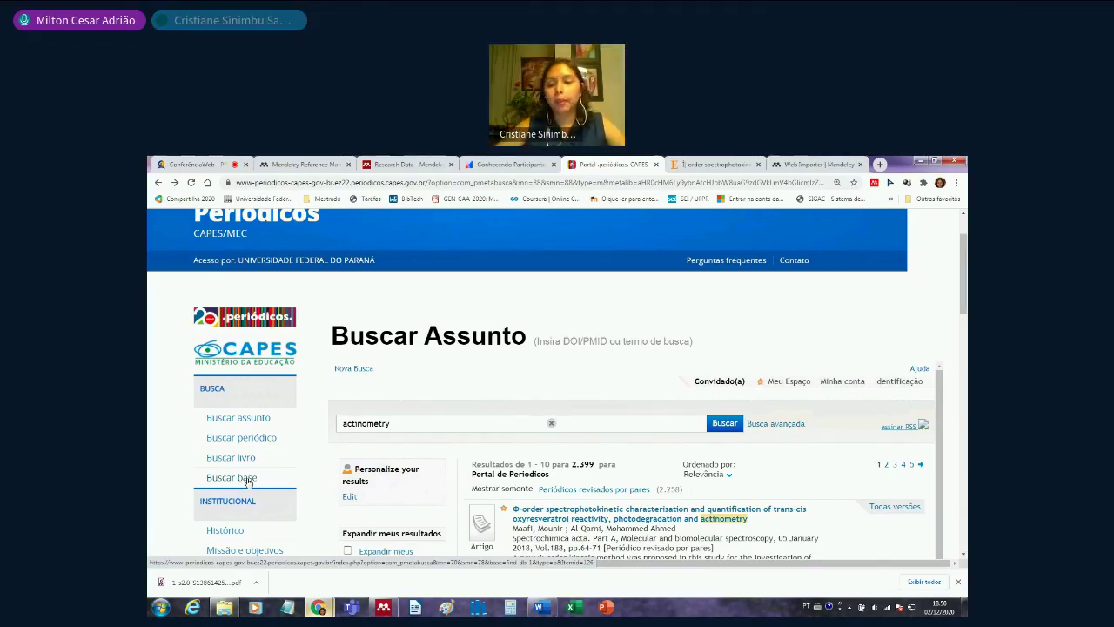
click(957, 582)
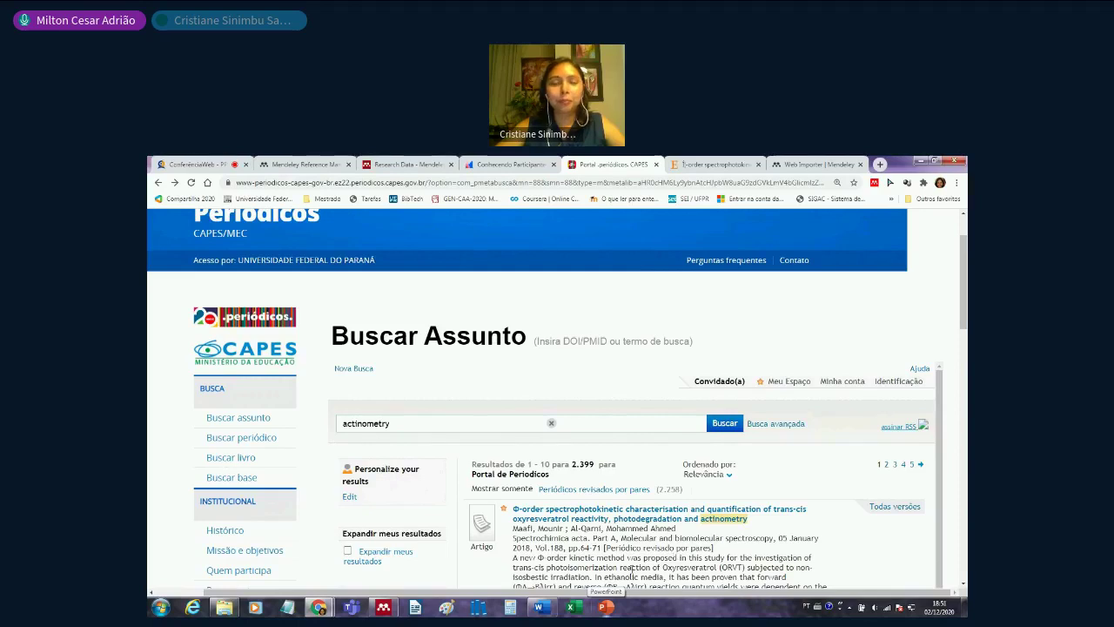
- Bring Mendeley Desktop back to the front from its taskbar preview
mouse_move(384, 609)
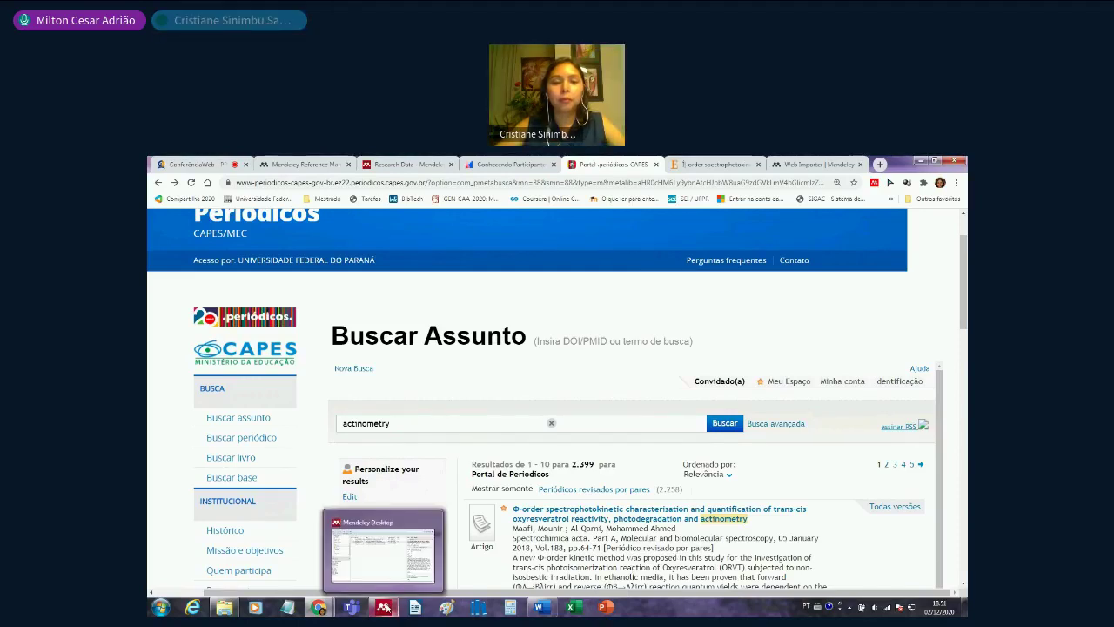
click(404, 544)
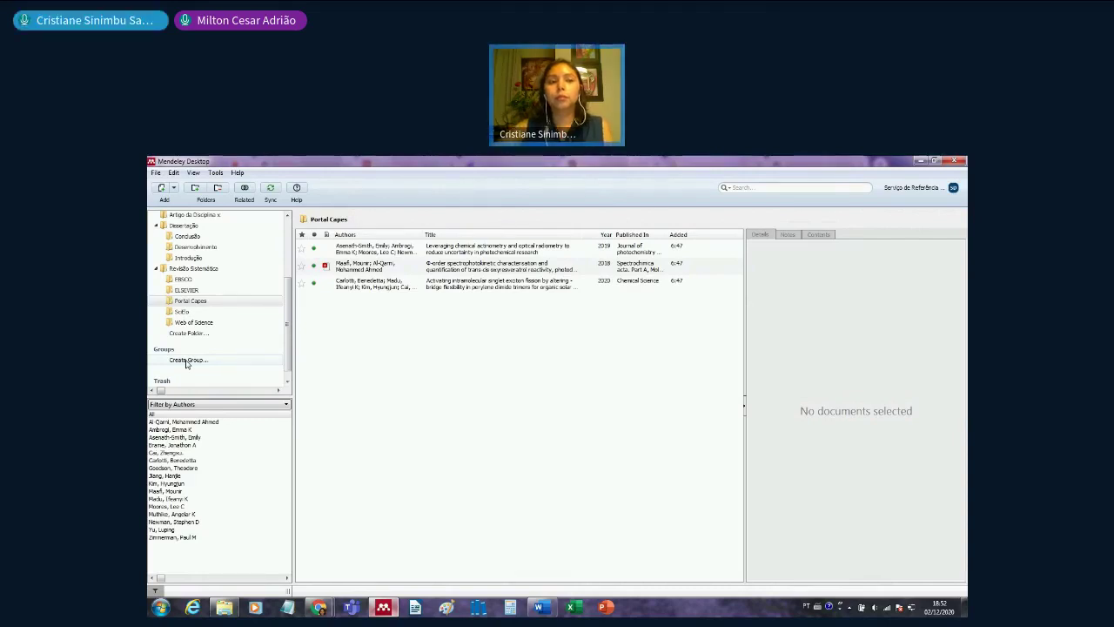
- Show All Documents (28 references) and open the PDF of the garbled-title entry
drag(285, 360, 285, 302)
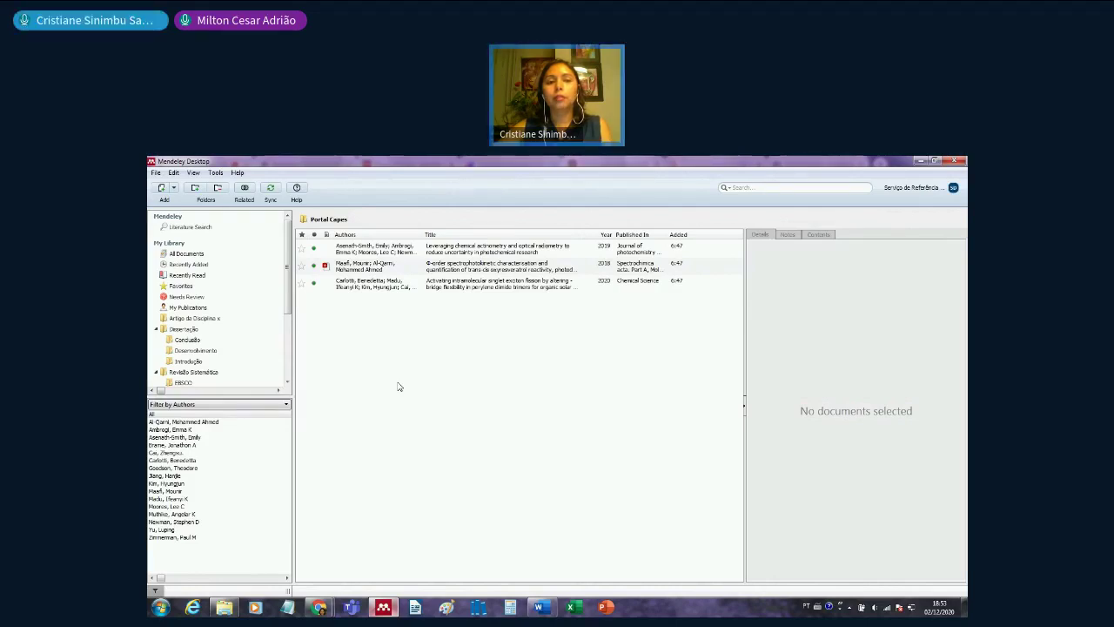
click(434, 294)
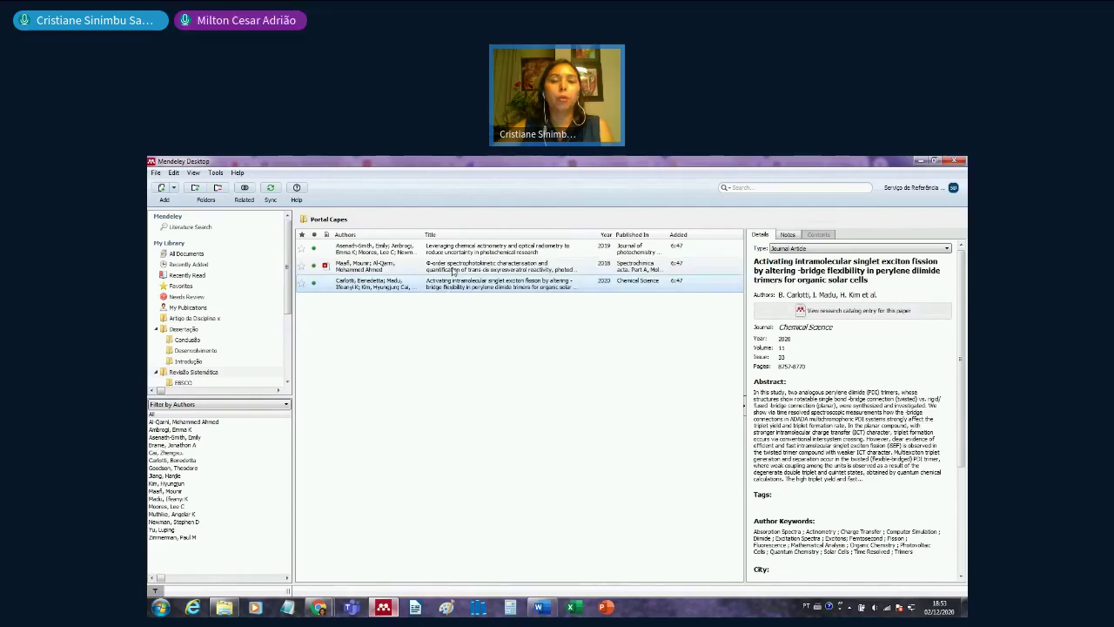
click(187, 253)
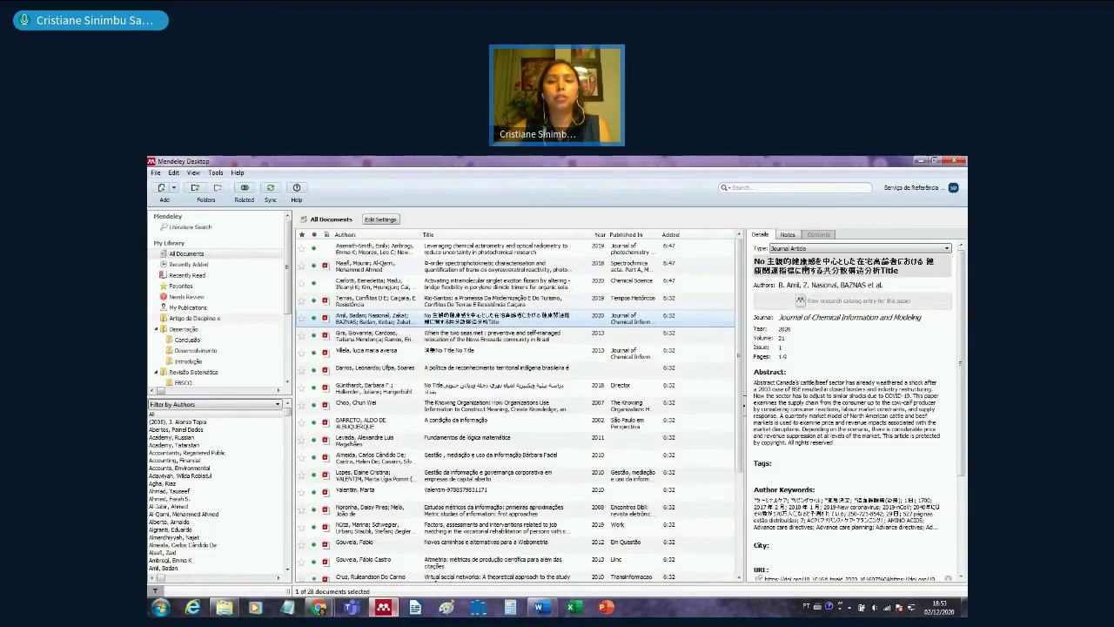
click(806, 269)
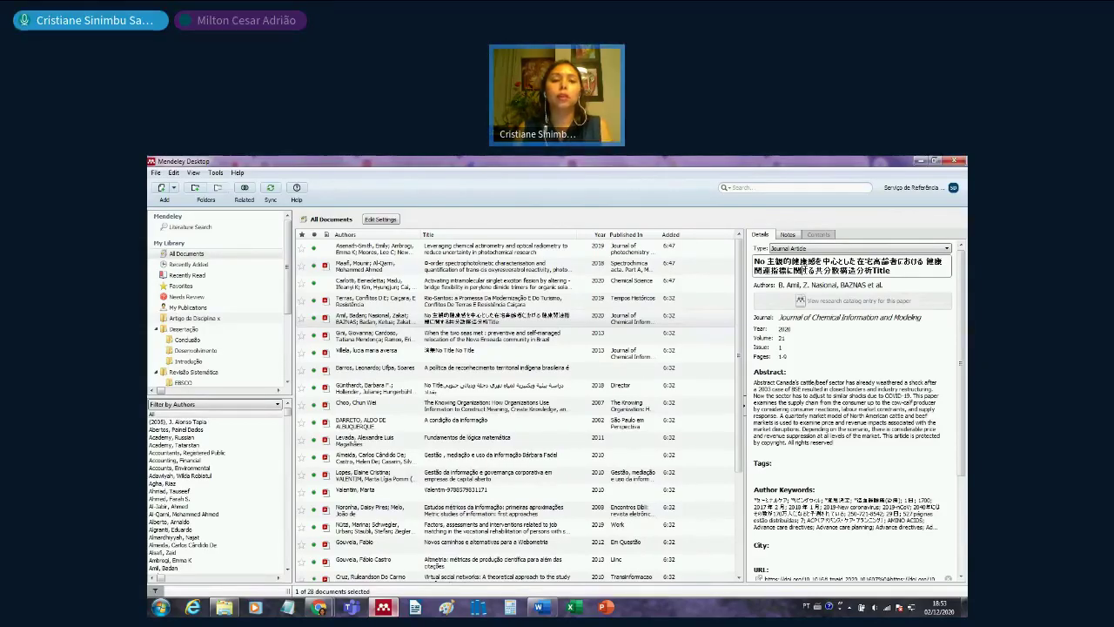
click(453, 317)
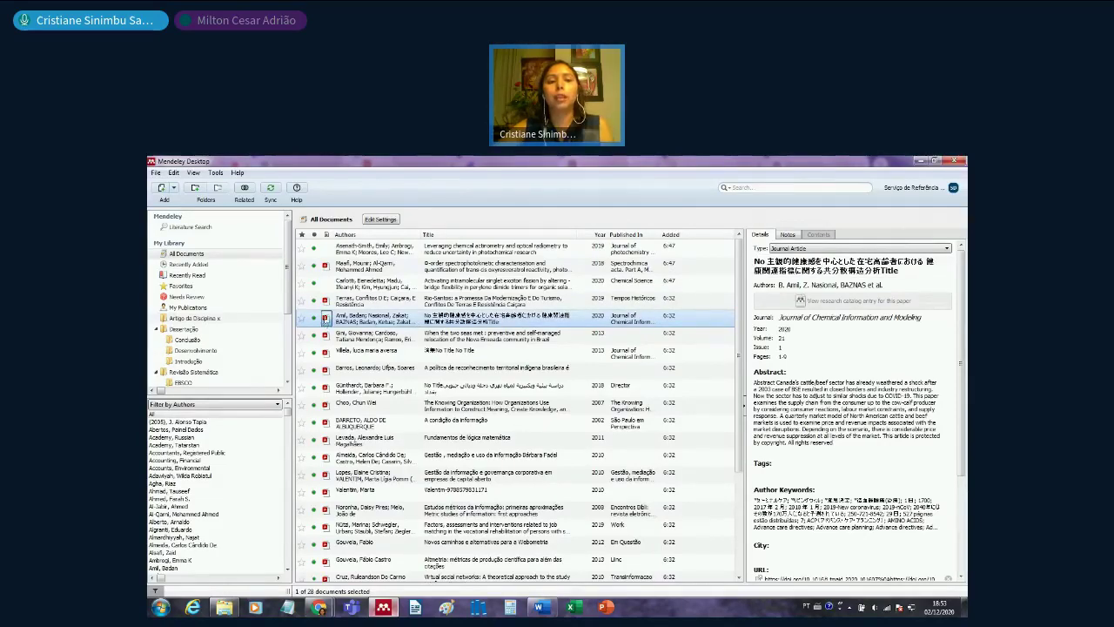
click(325, 317)
- Replace the garbled title with the PDF's title 'Abordagem multidisciplinar para indicar…', then close the PDF
click(804, 259)
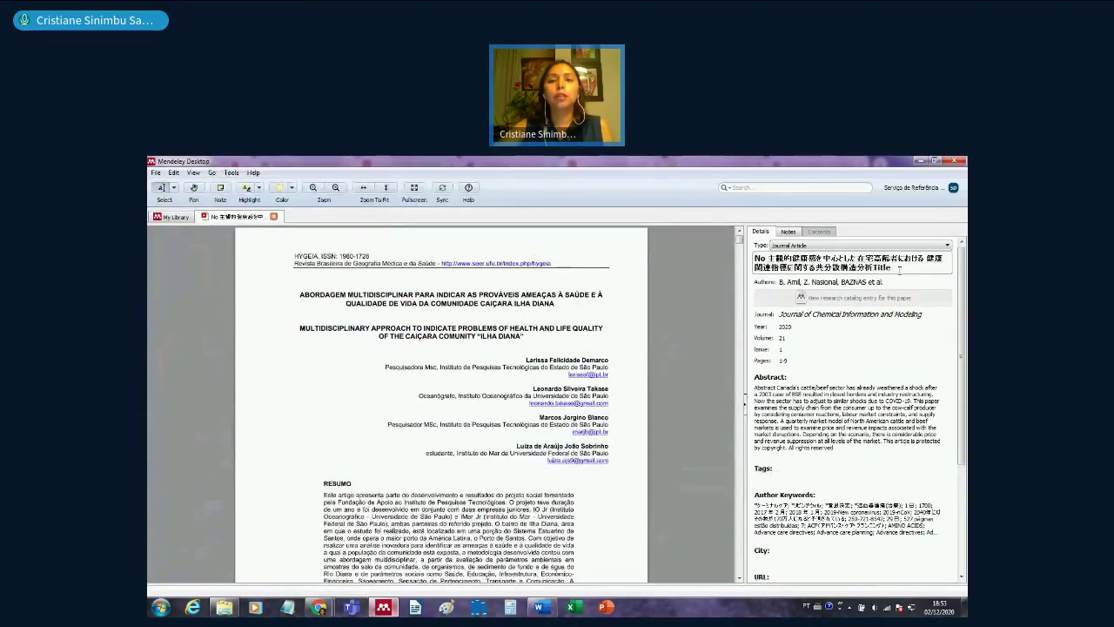
key(BackSpace)
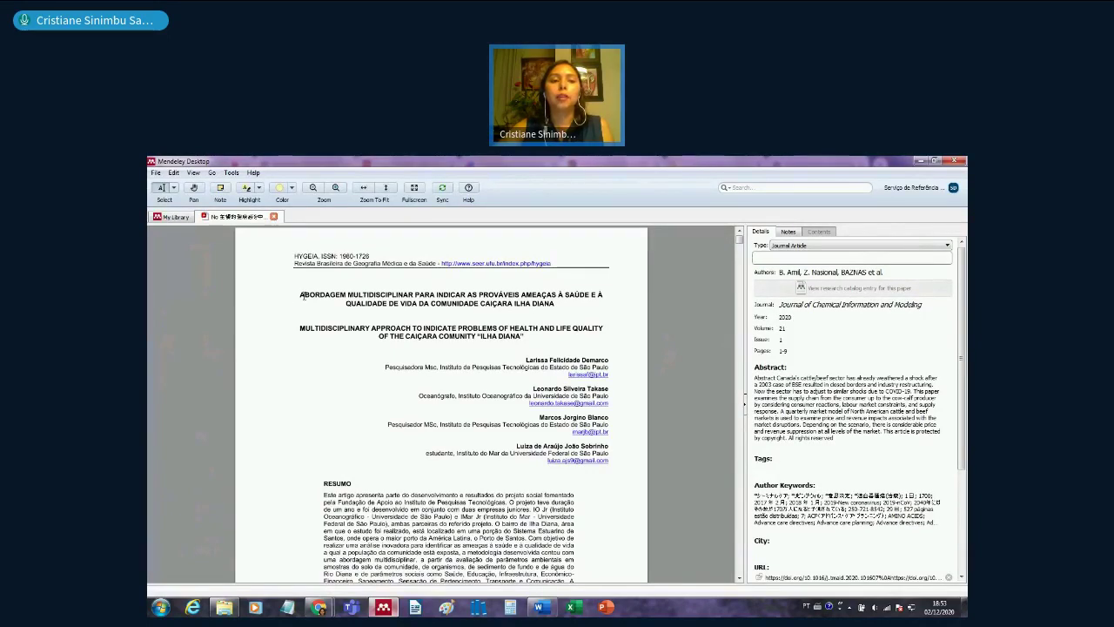
click(369, 298)
drag(300, 296, 656, 304)
click(814, 258)
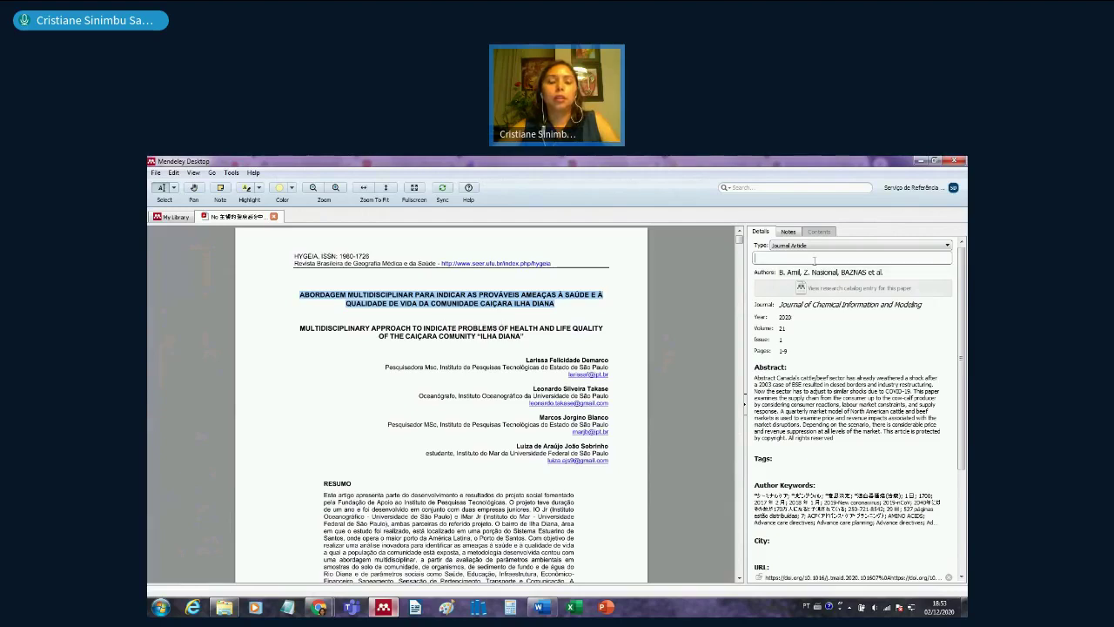
text(ABORDAGEM MULTIDISCIPLINAR PARA INDICAR AS PROVÁVEIS AMEAÇAS À SAÚDE E À QUALIDADE DE VIDA DA COMUNIDADE CAIÇARA ILHA DIANA)
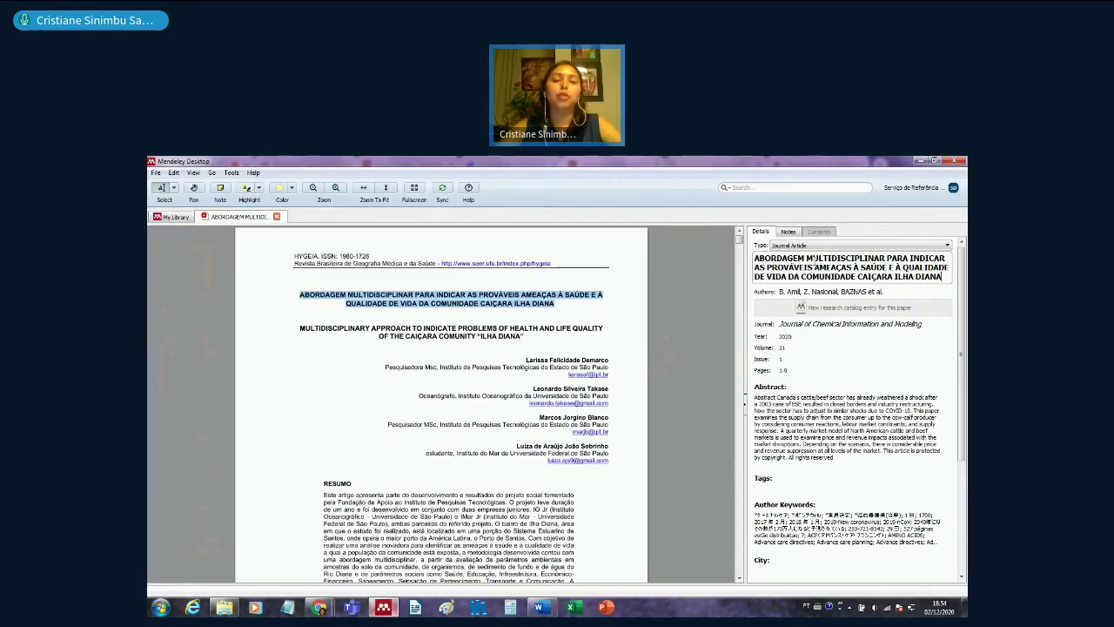
key(Return)
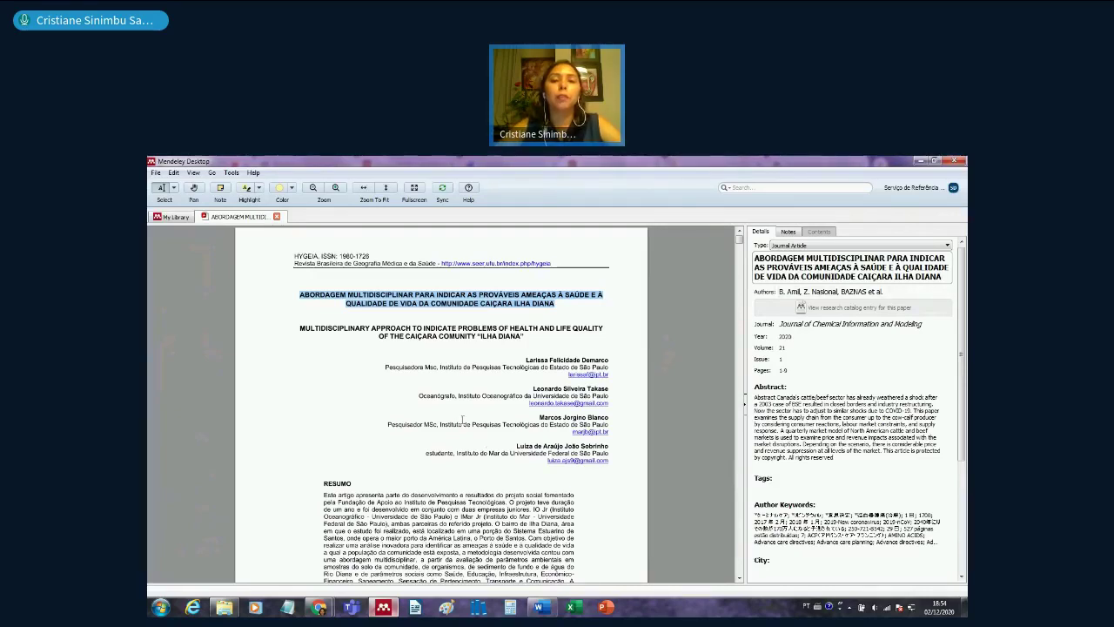
click(463, 421)
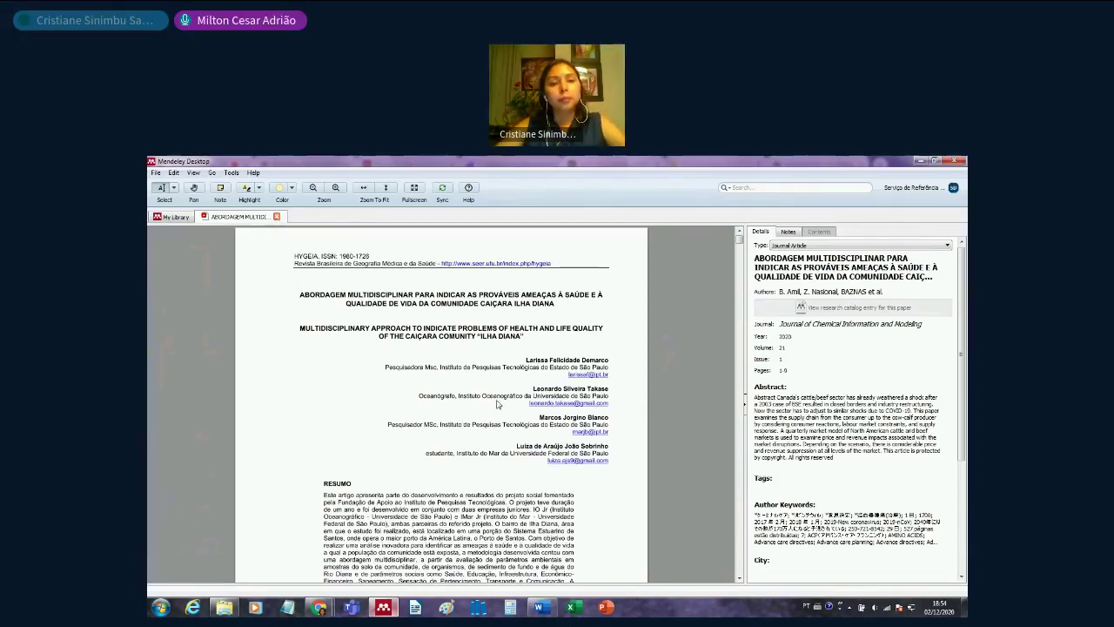
key(ctrl+w)
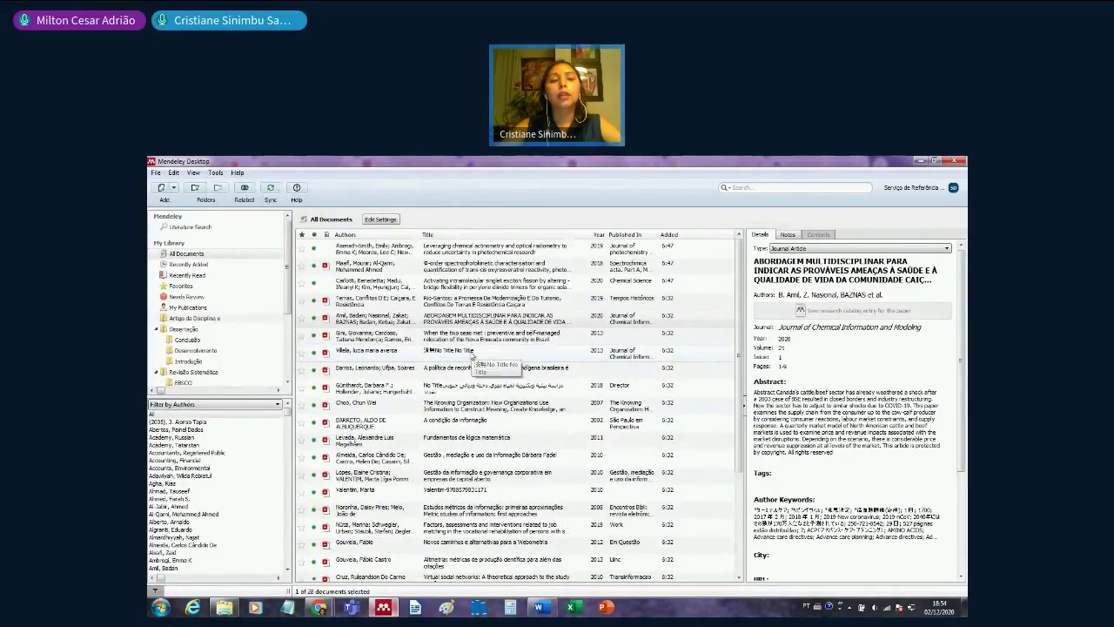
- Copy all documents as formatted citations and bring the blank Word document Documento1 forward
right_click(468, 315)
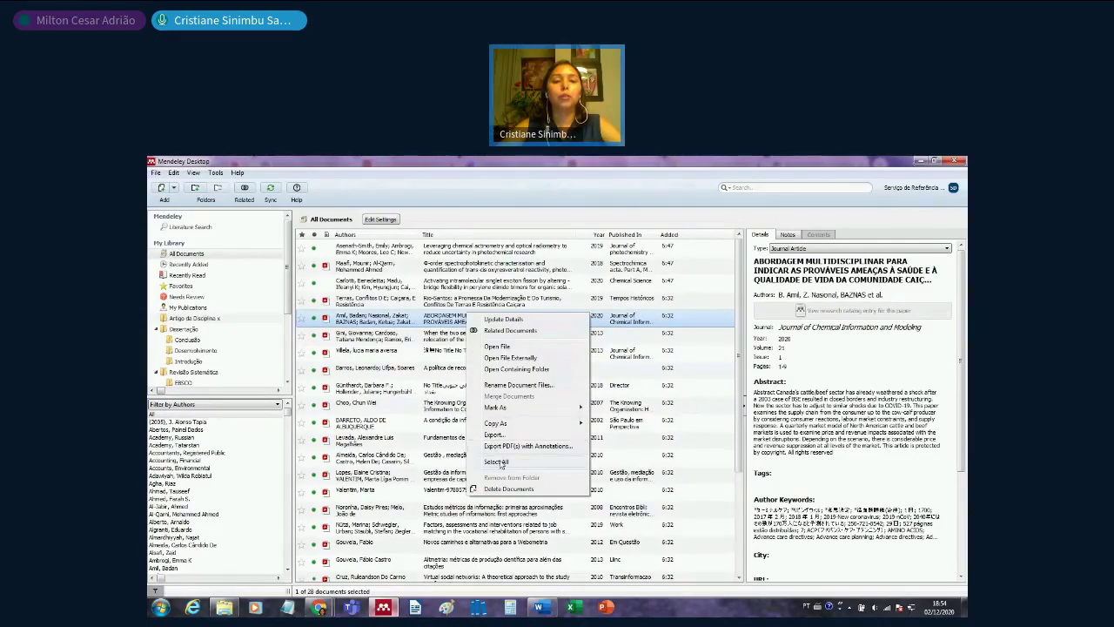
right_click(413, 250)
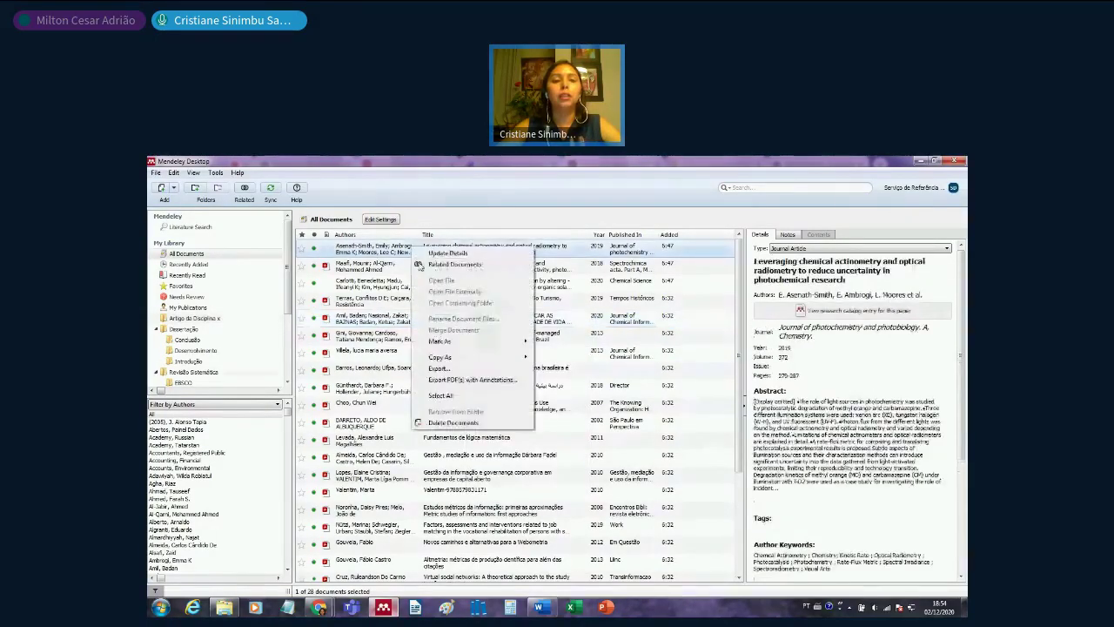
click(454, 399)
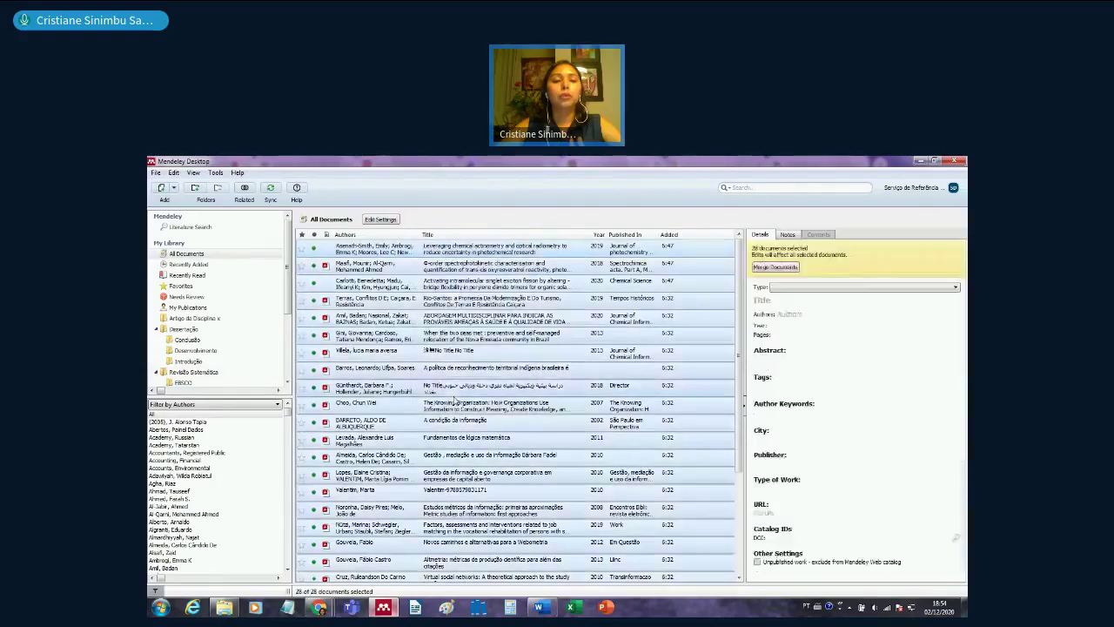
right_click(461, 357)
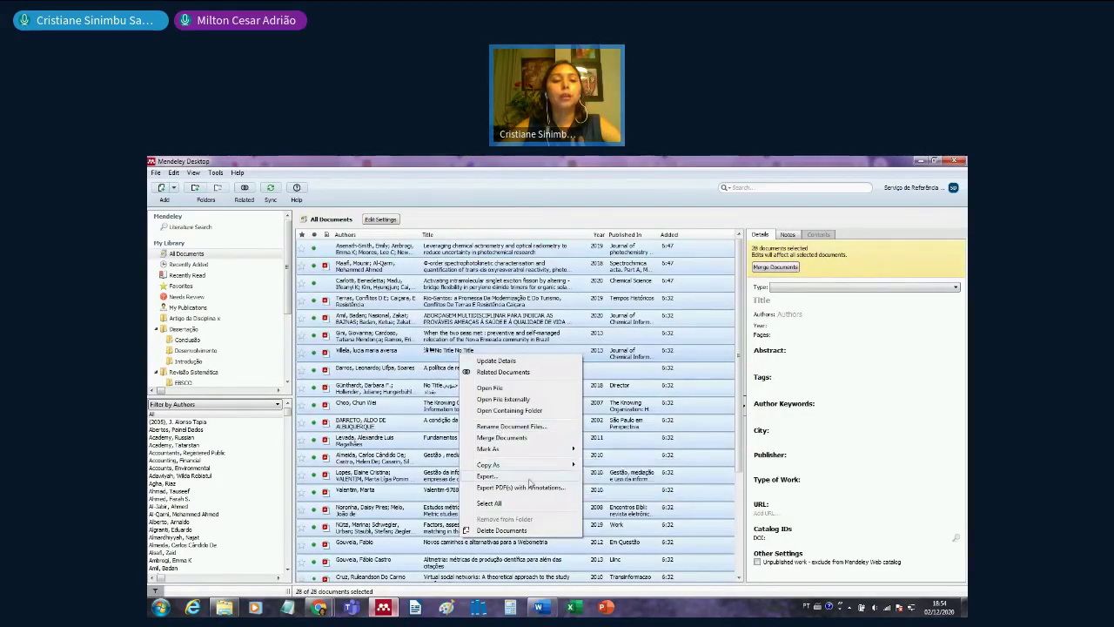
mouse_move(544, 465)
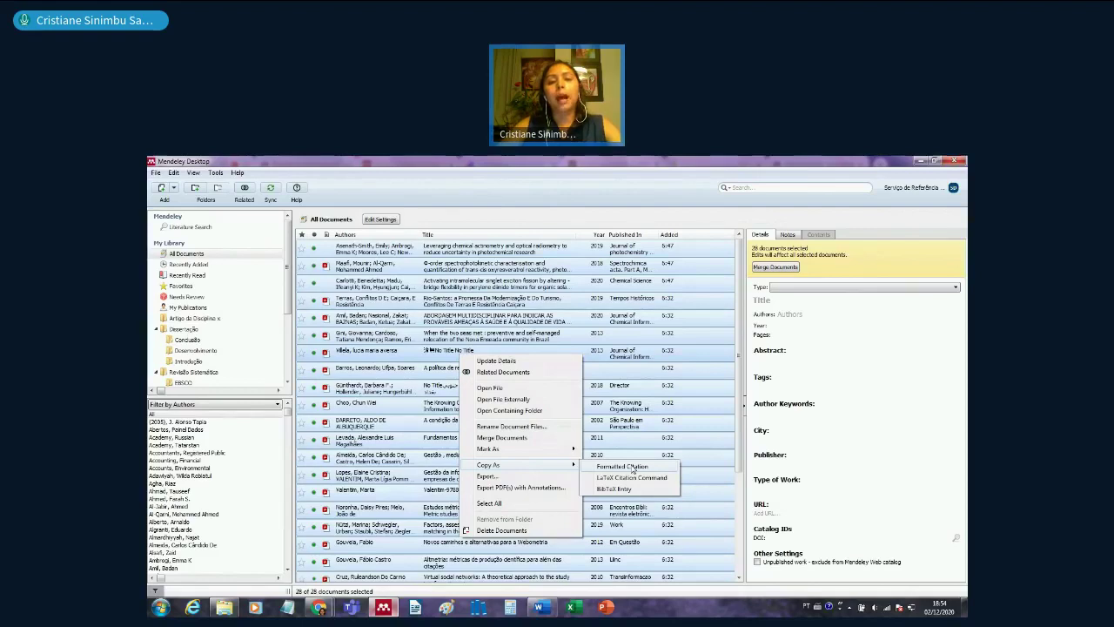
click(633, 468)
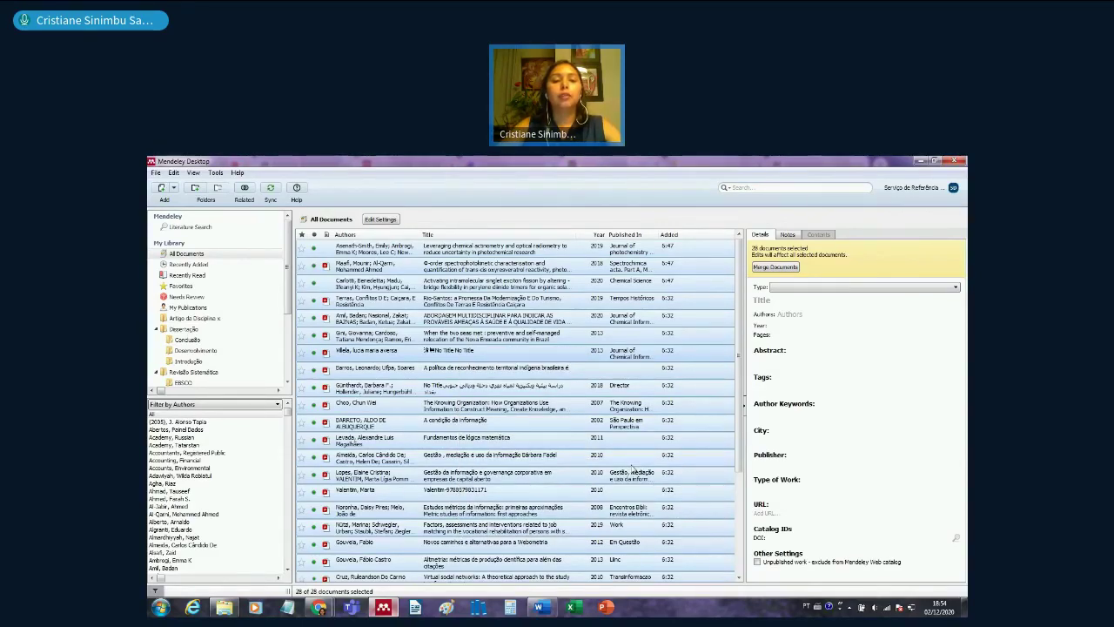
click(541, 607)
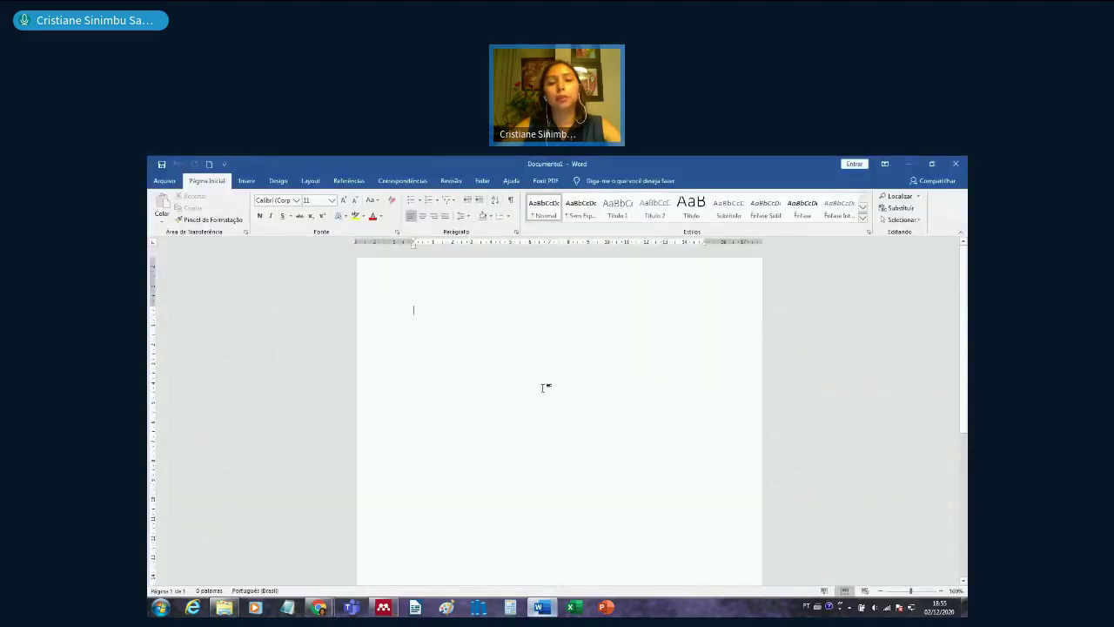
right_click(543, 388)
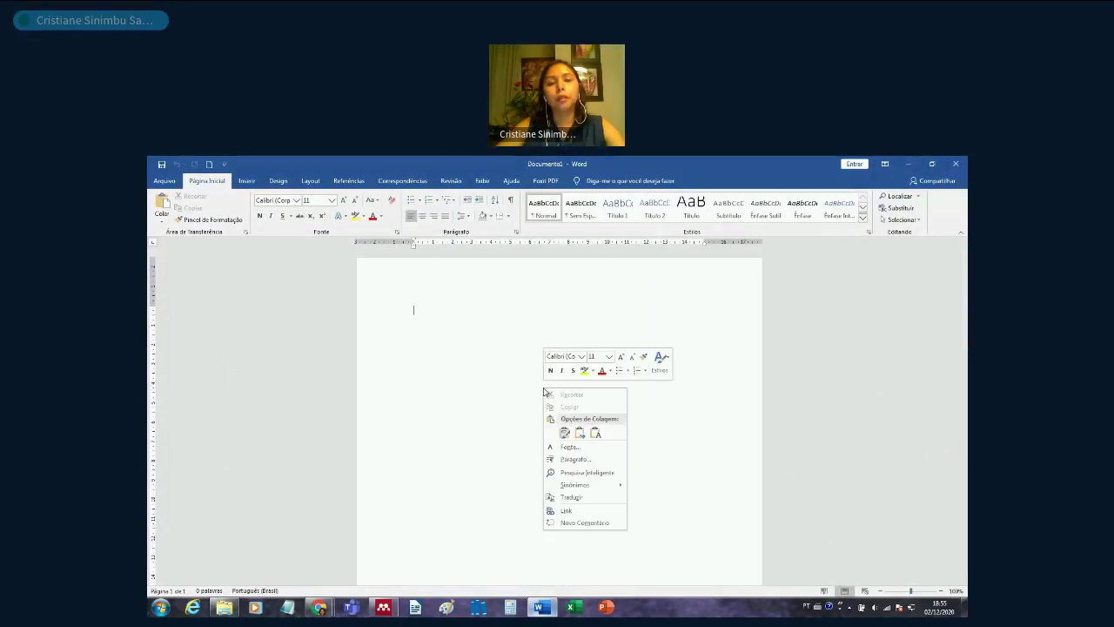
click(491, 375)
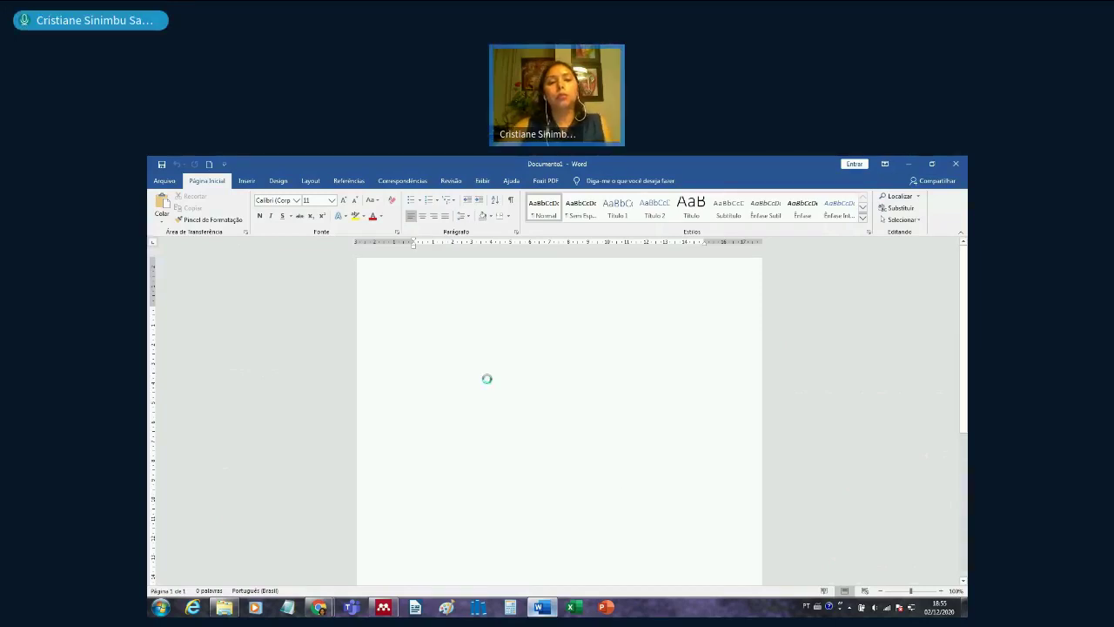
key(ctrl+v)
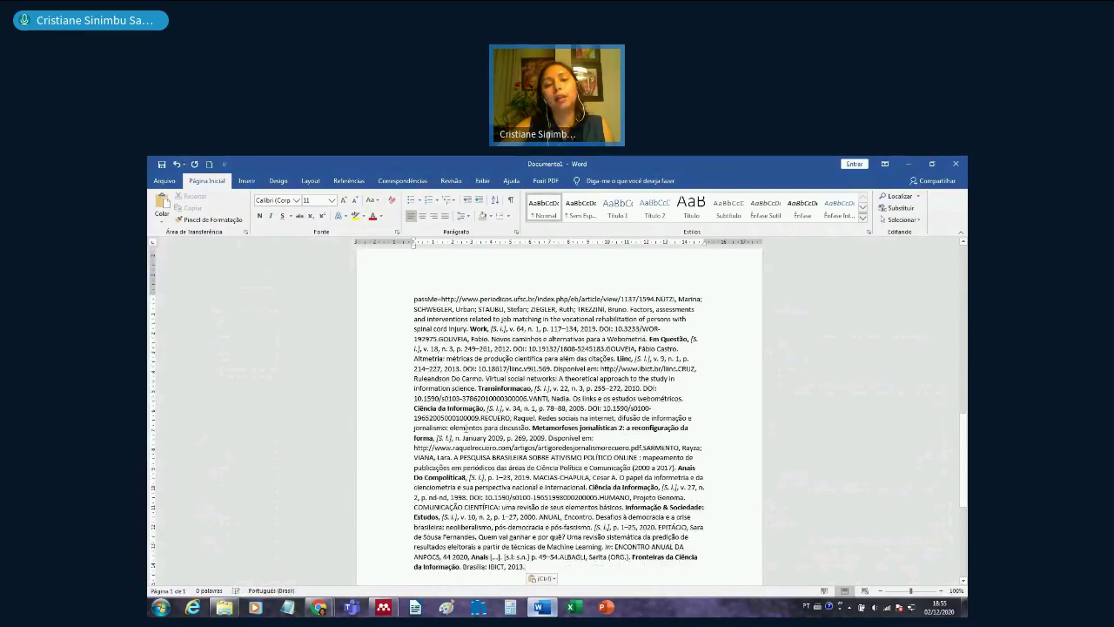
scroll(516, 526, down, 4)
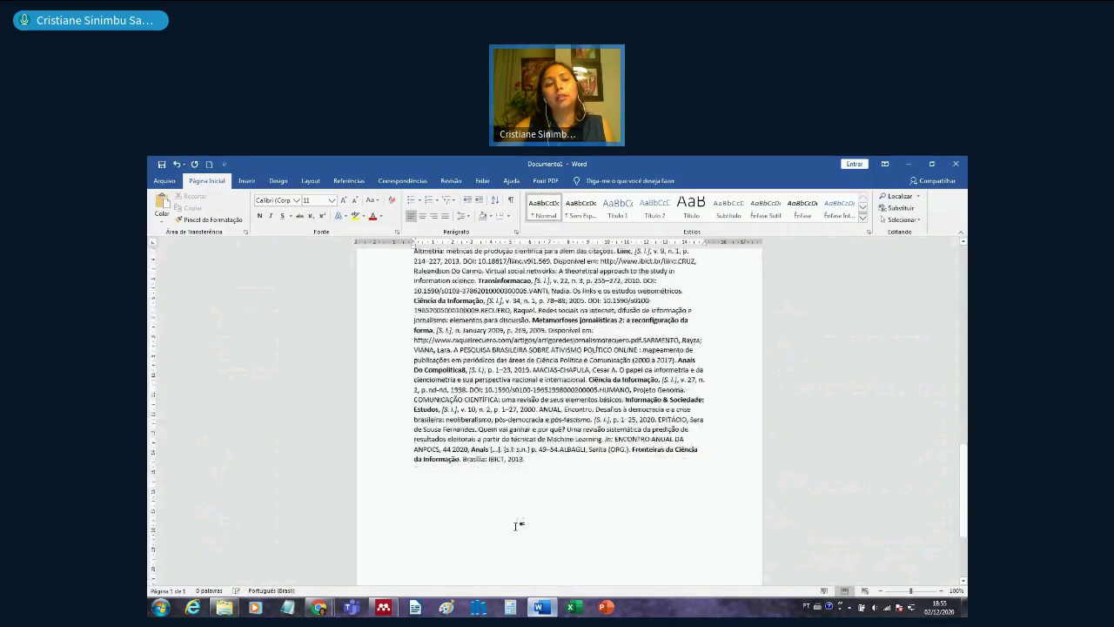
scroll(516, 526, up, 6)
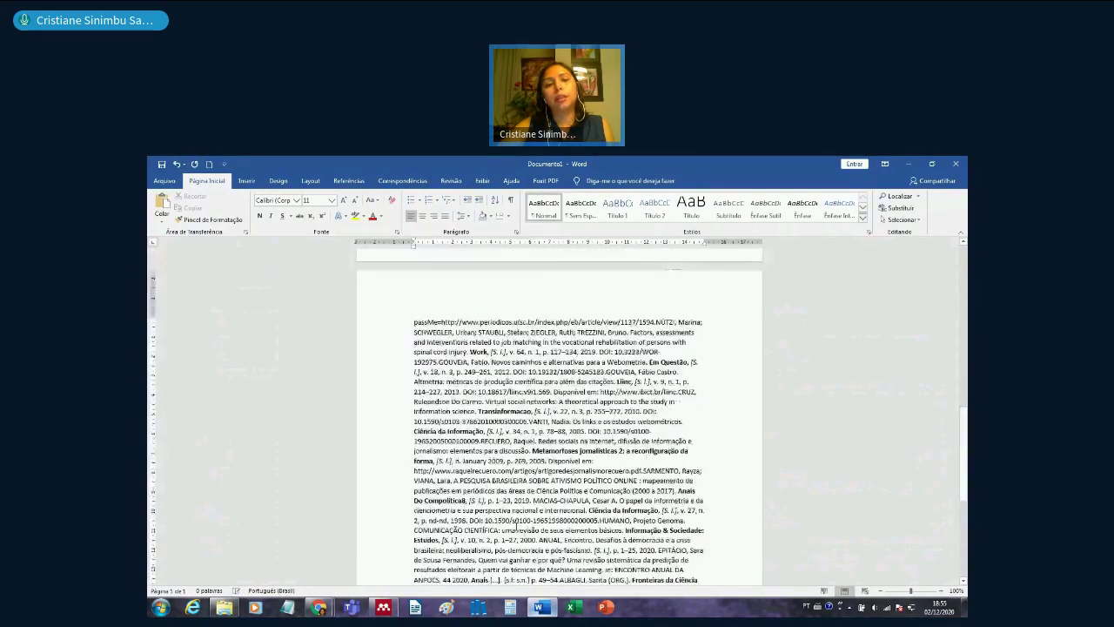
scroll(516, 526, up, 10)
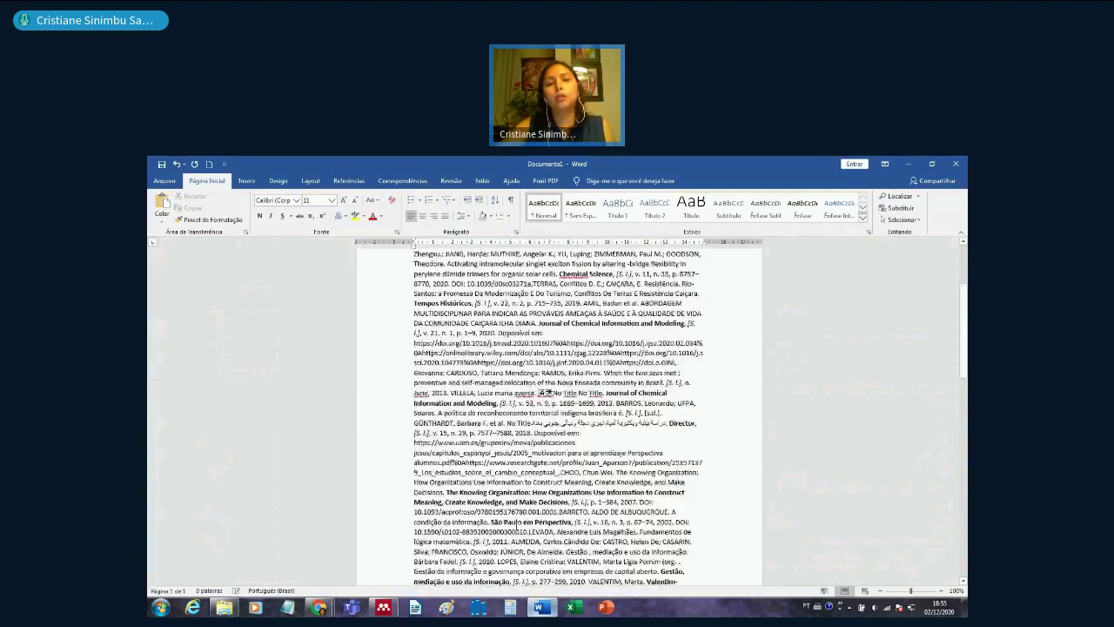
scroll(516, 526, up, 5)
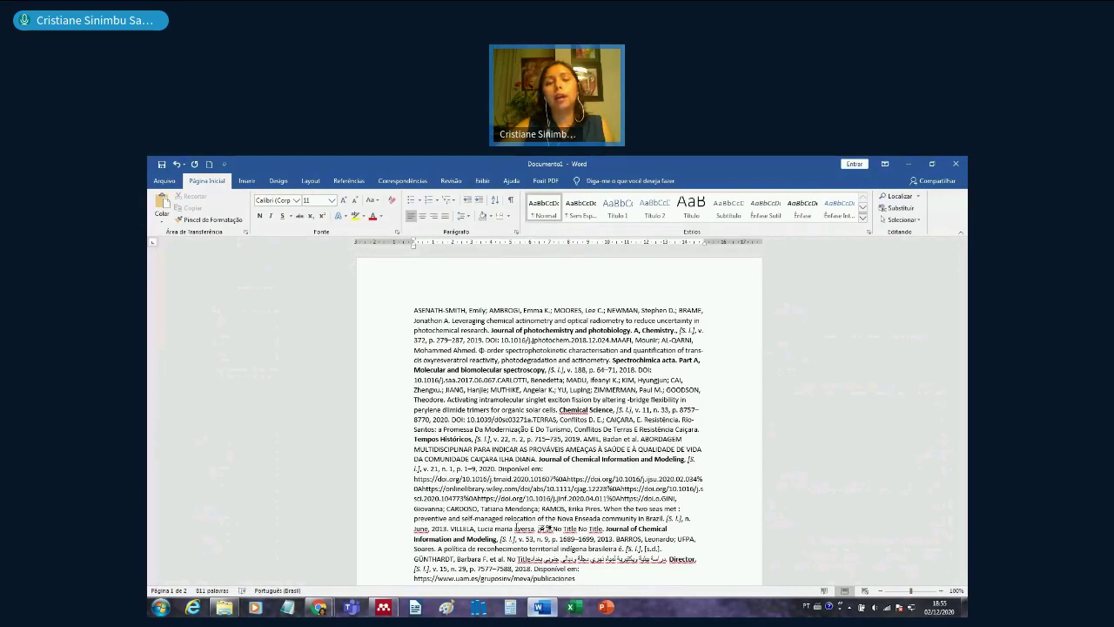
key(ctrl+z)
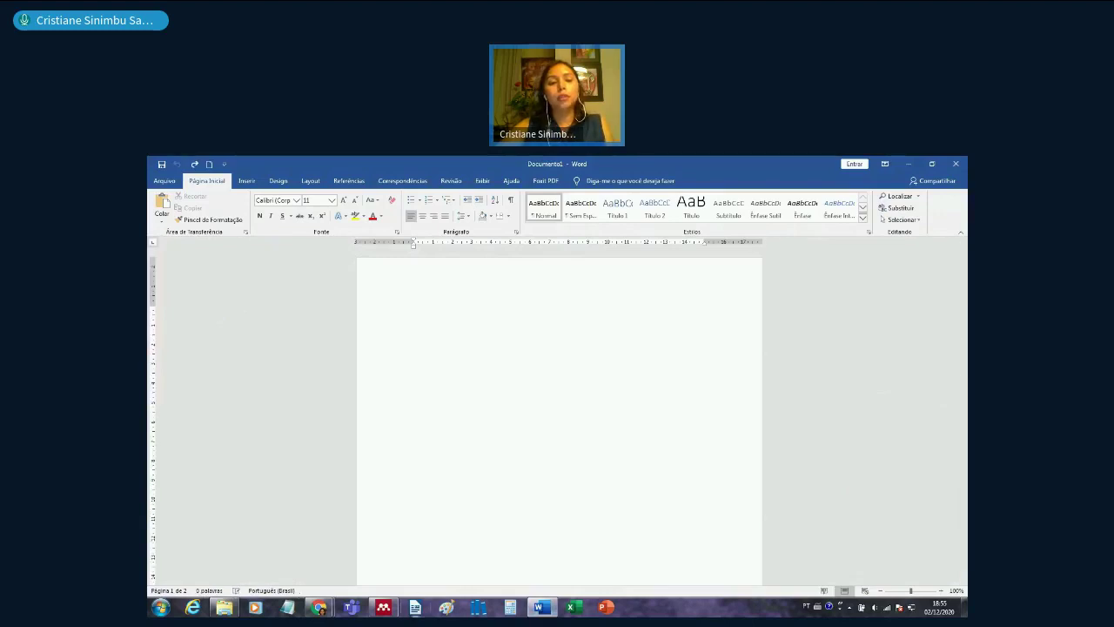
- Review a BibTeX (*.bib) export of the selected documents as 'My Collection', then close the dialog
click(384, 611)
right_click(490, 388)
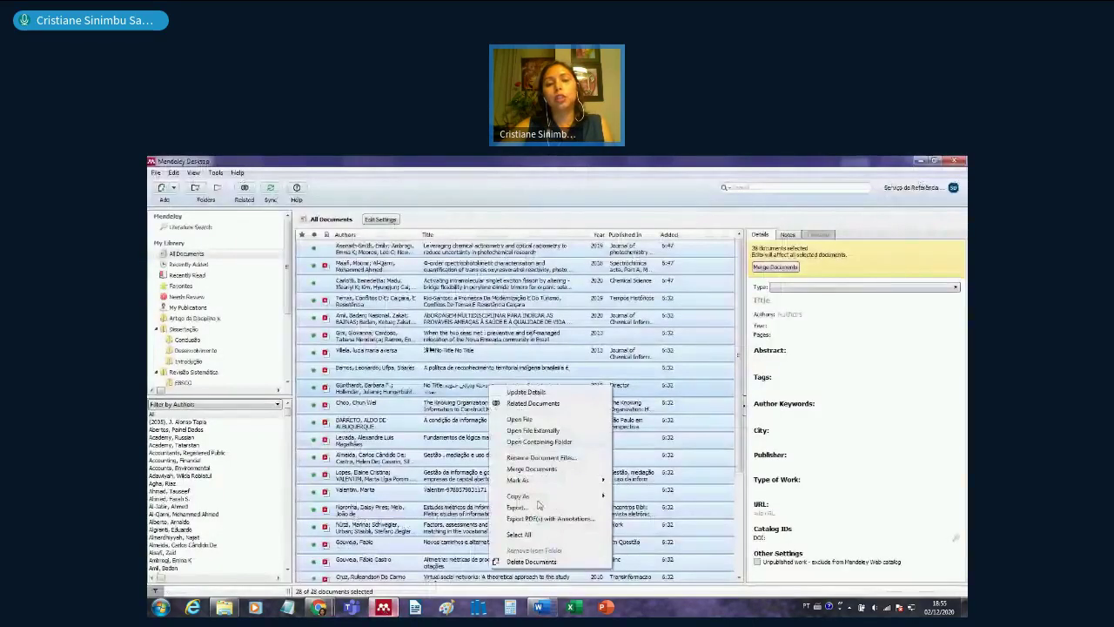
mouse_move(599, 498)
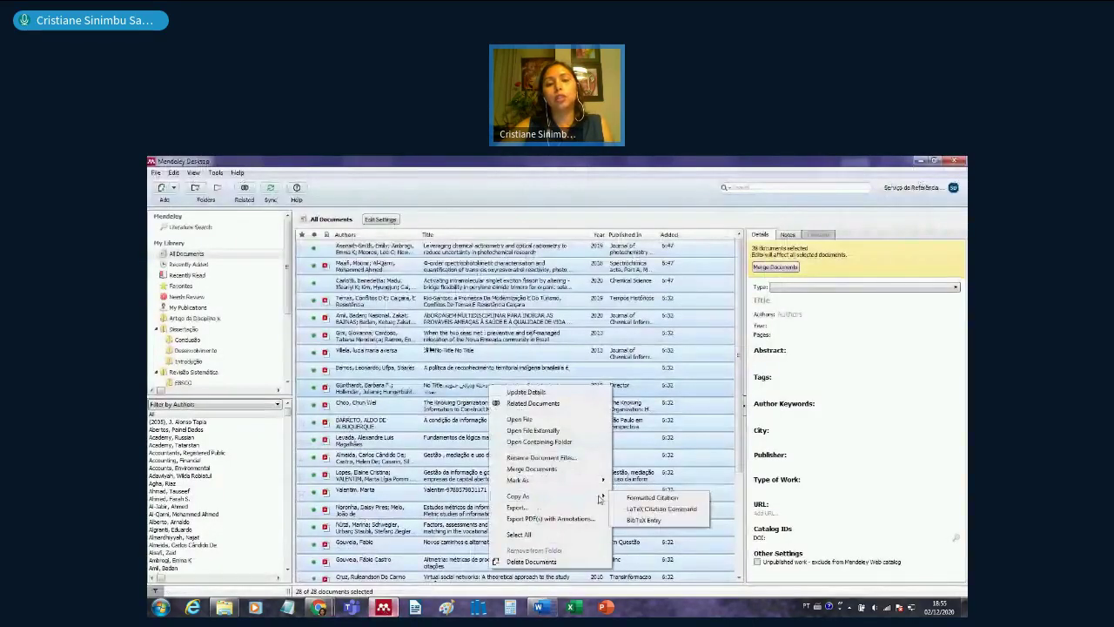
click(557, 509)
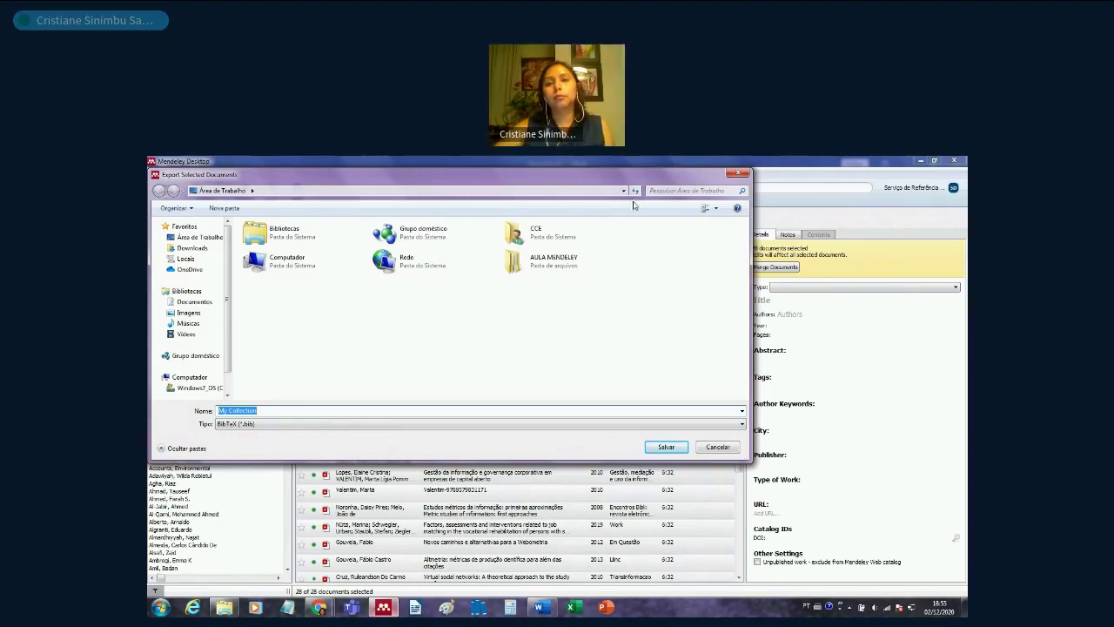
click(736, 176)
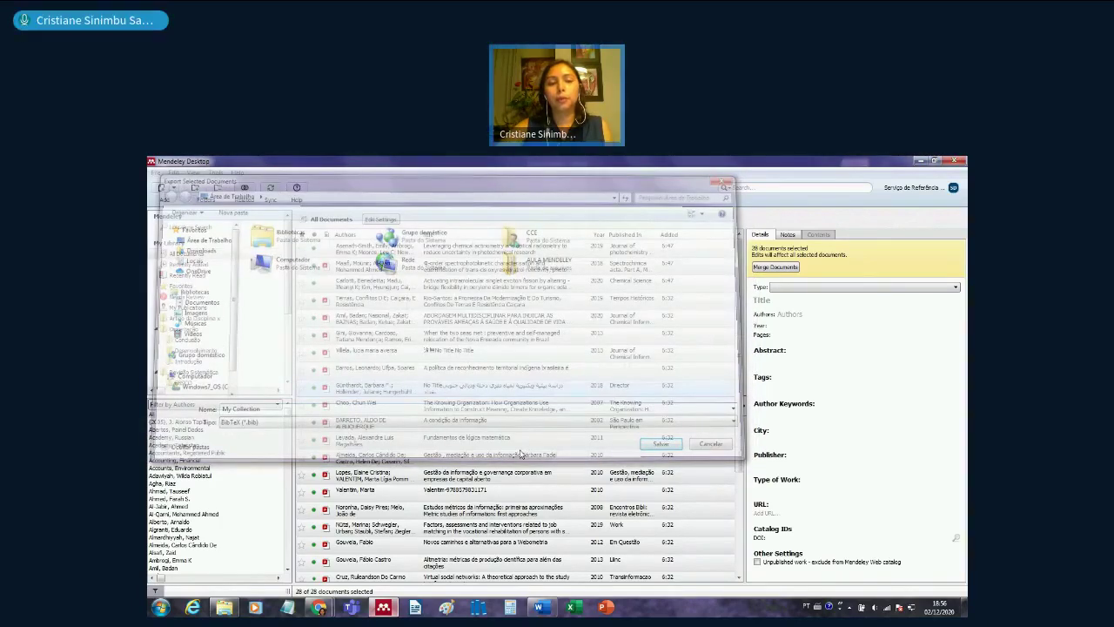
click(521, 453)
mouse_move(319, 608)
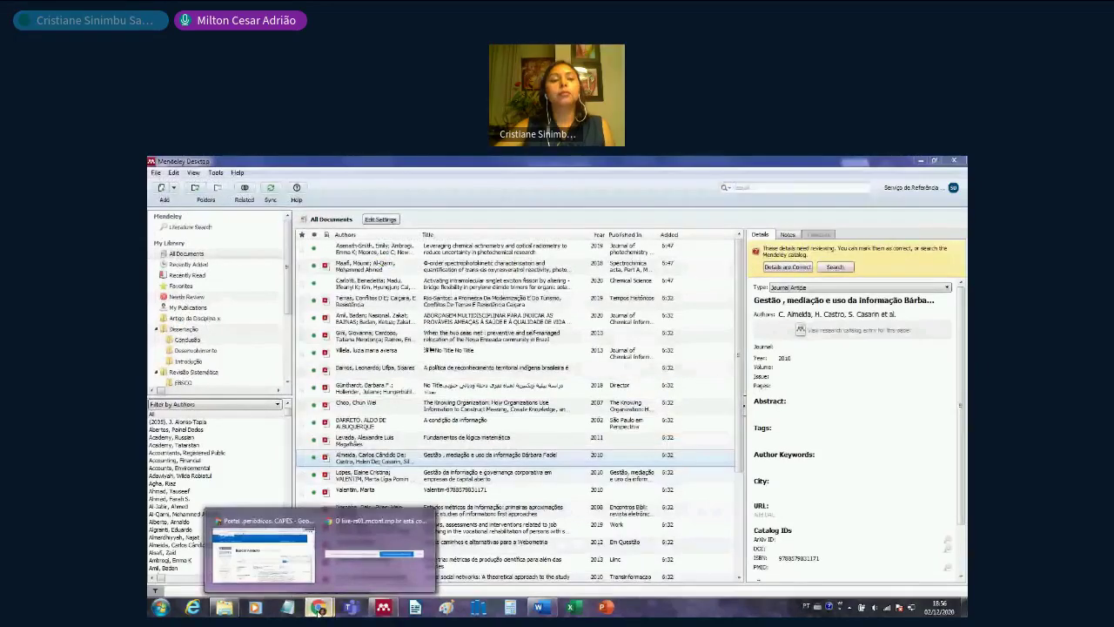
- Search CAPES databases for 'web of science' and open Web of Science - Coleção Principal
click(279, 557)
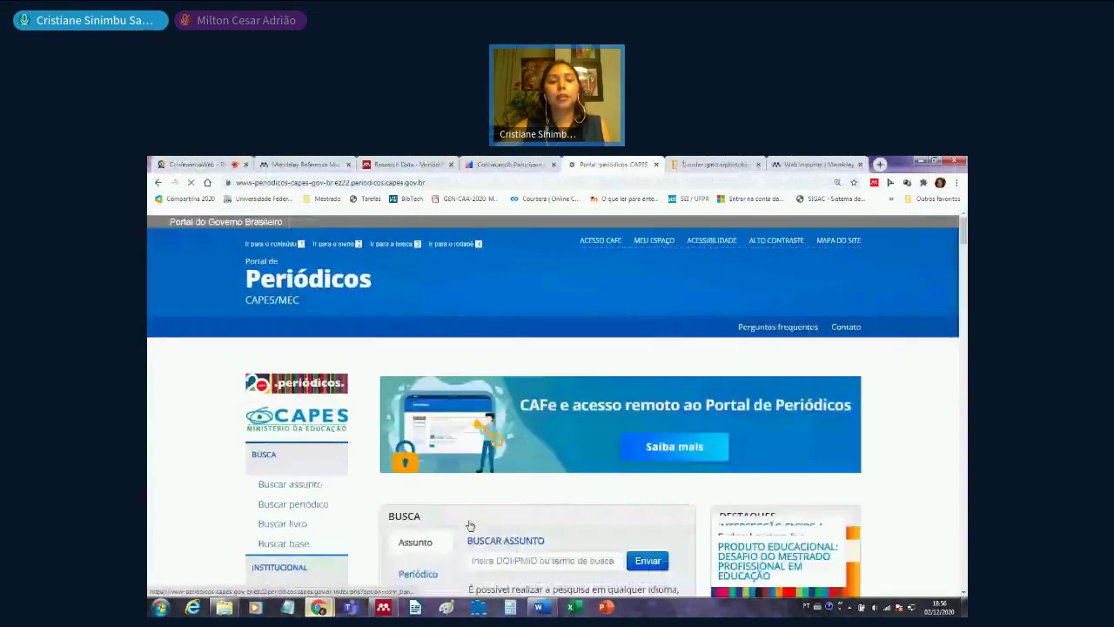
click(294, 505)
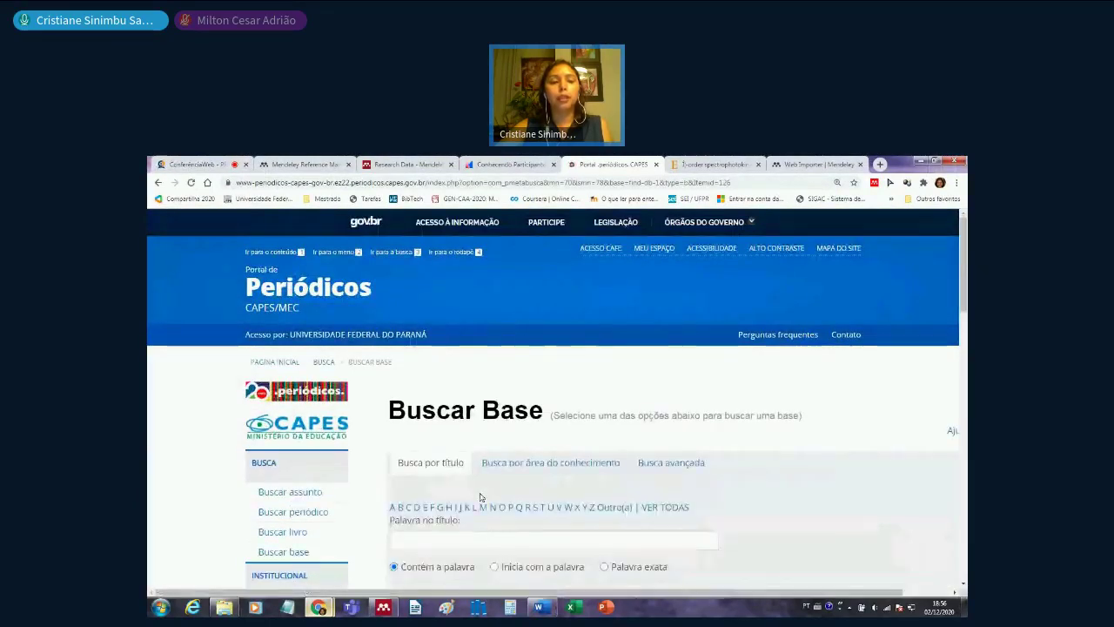
click(446, 537)
text(web of)
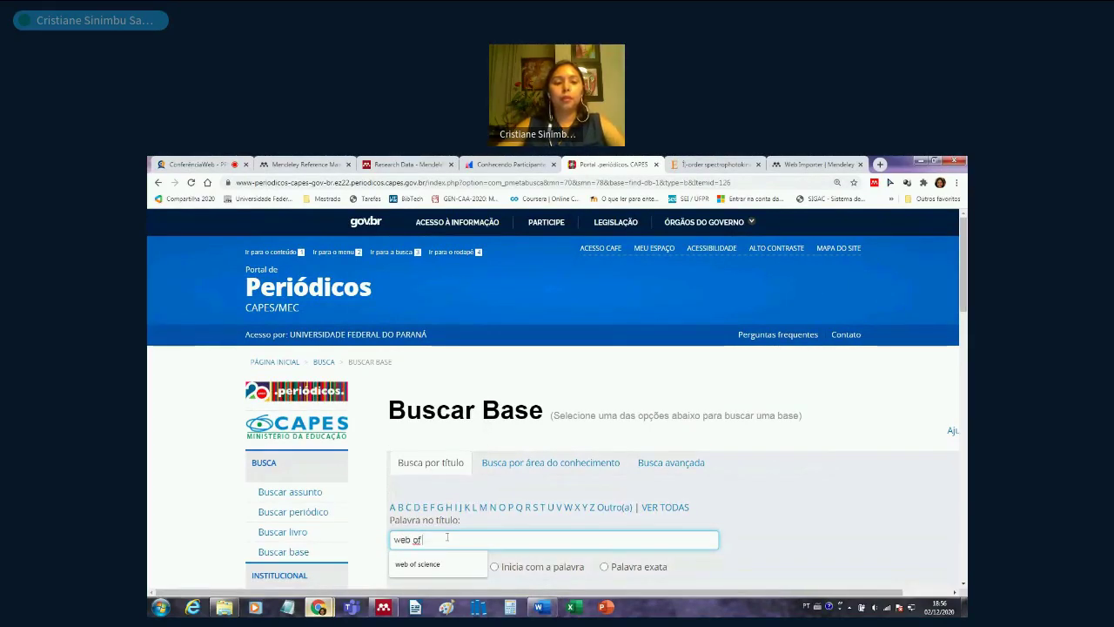
key(Down)
key(Return)
key(Return)
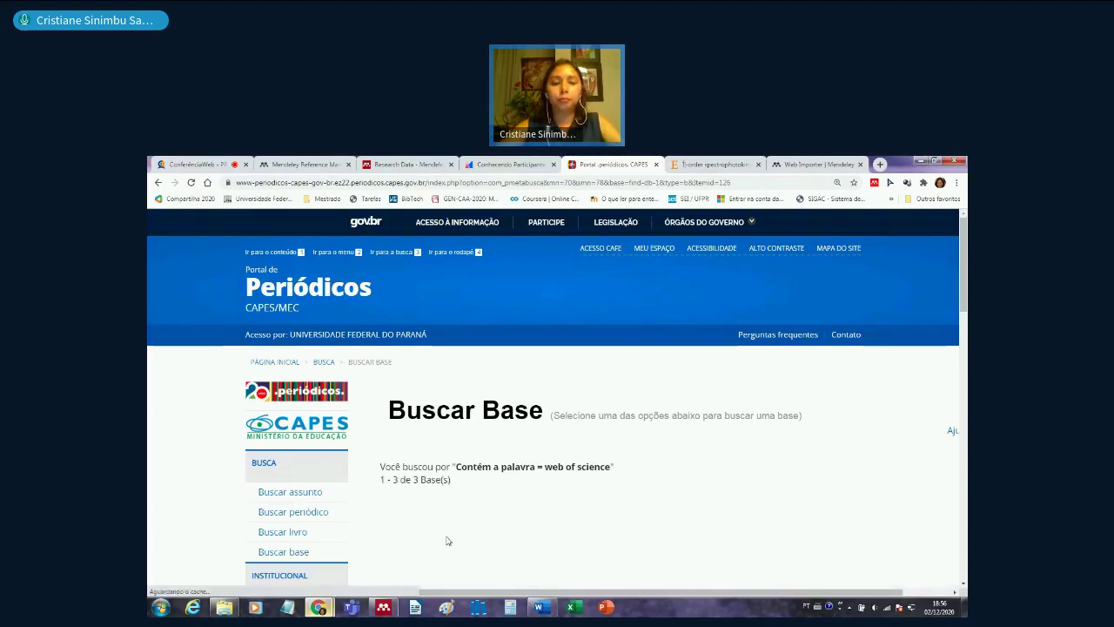
scroll(462, 546, down, 2)
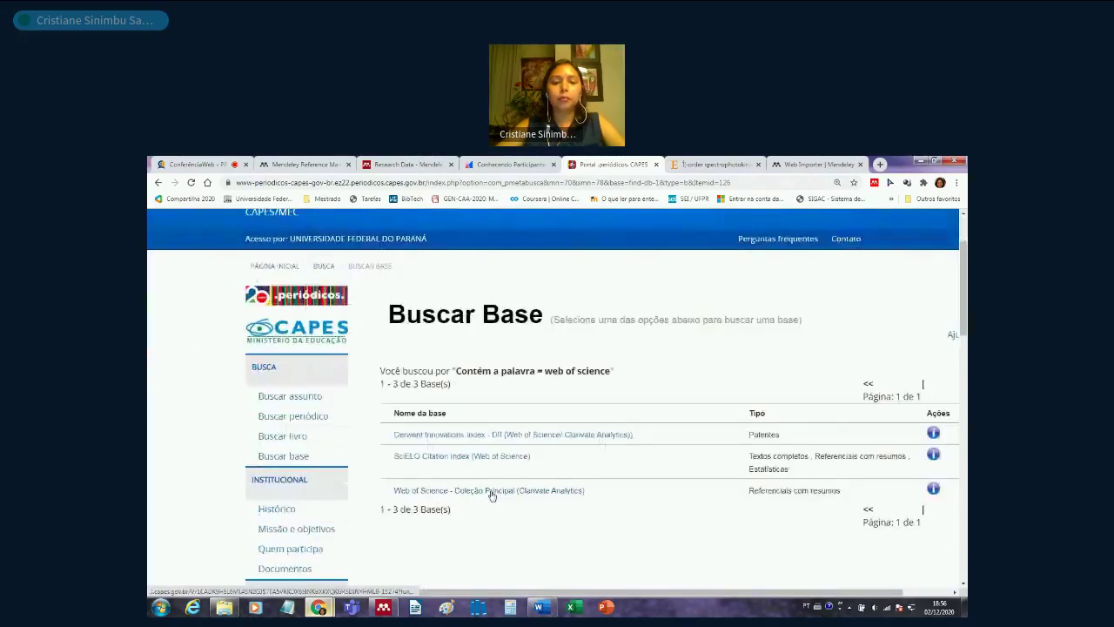
click(490, 492)
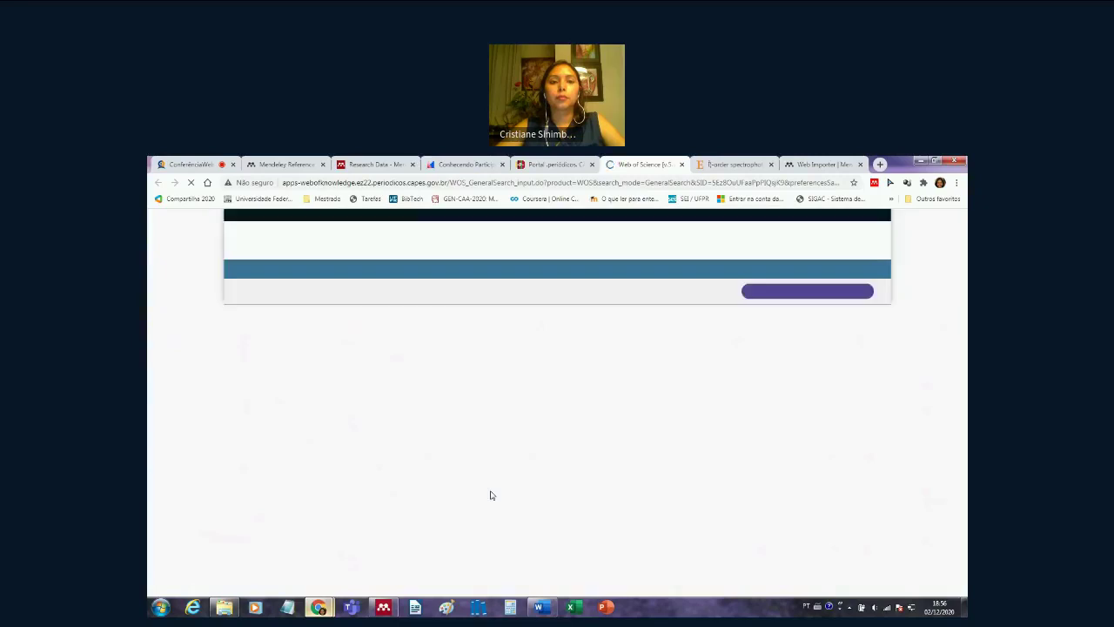
- Run a Web of Science topic search for 'actinometry', returning 825 results
click(387, 402)
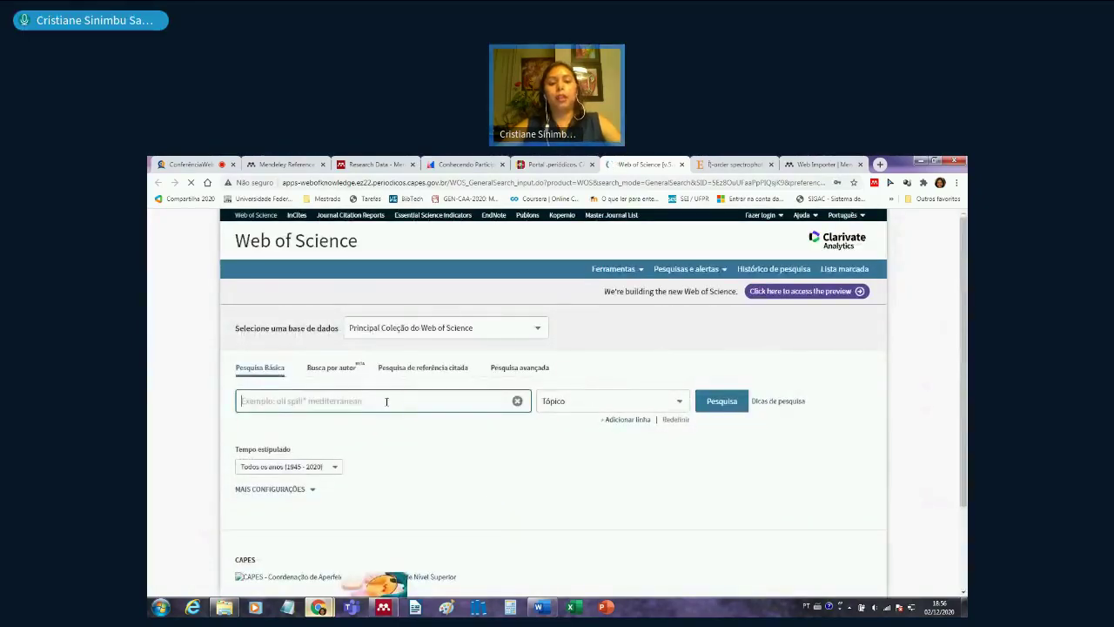
text(acti)
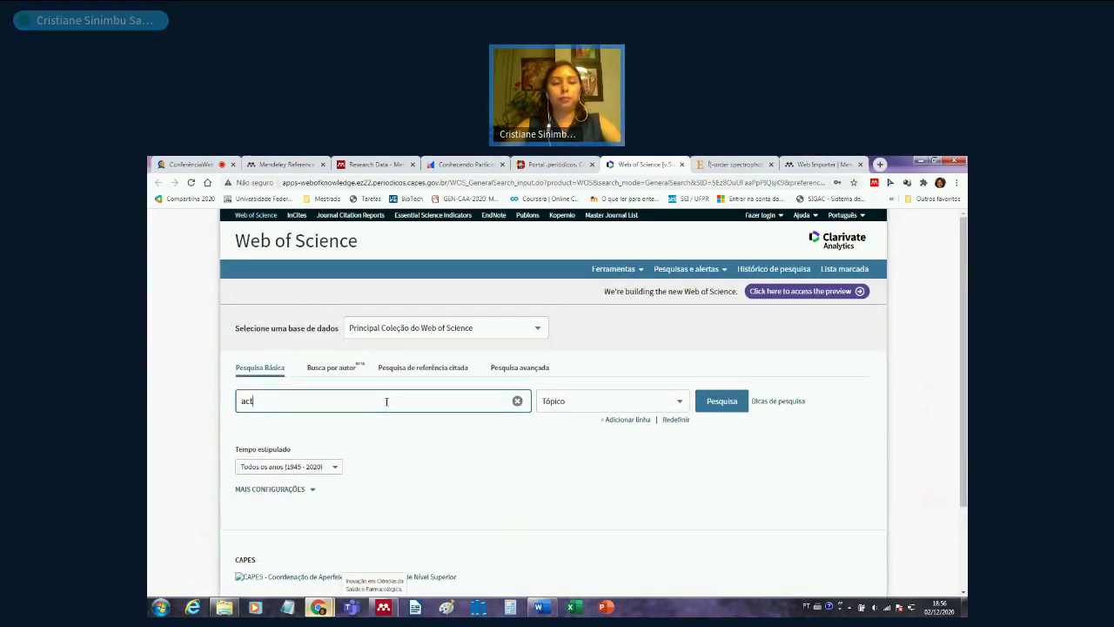
text(nometry)
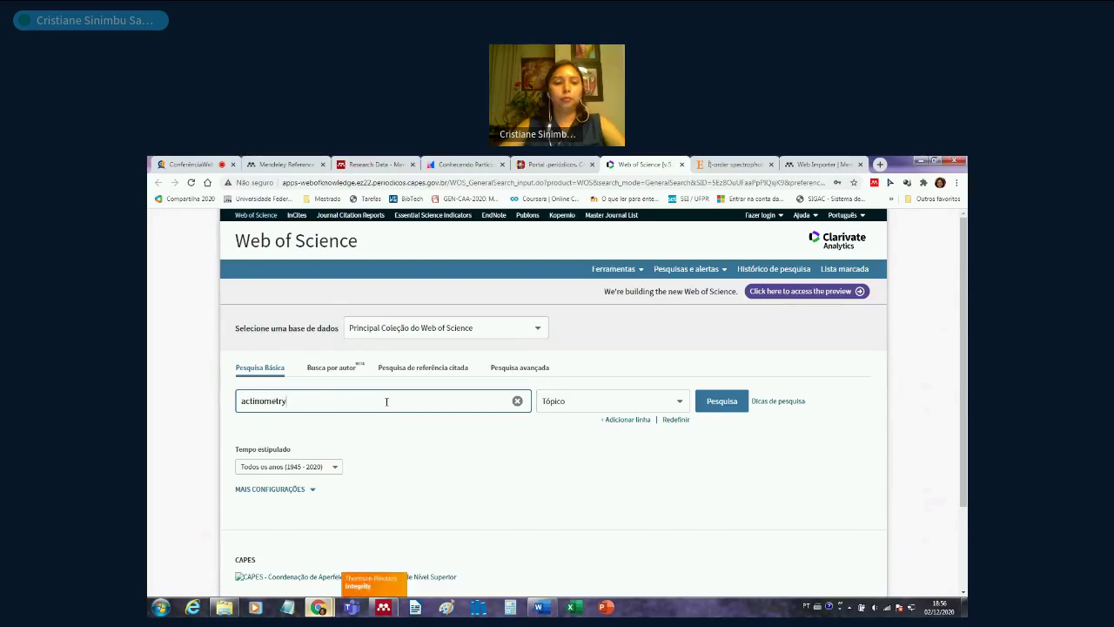
key(Return)
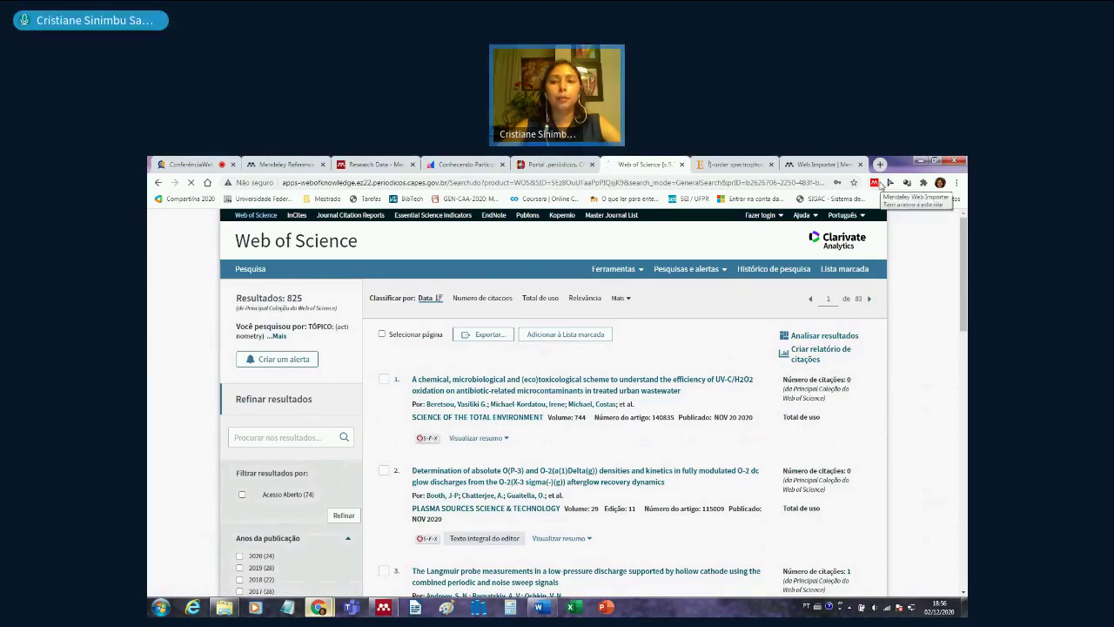
- Try sorting the results by relevance and by citations, then return to date order
scroll(671, 267, down, 1)
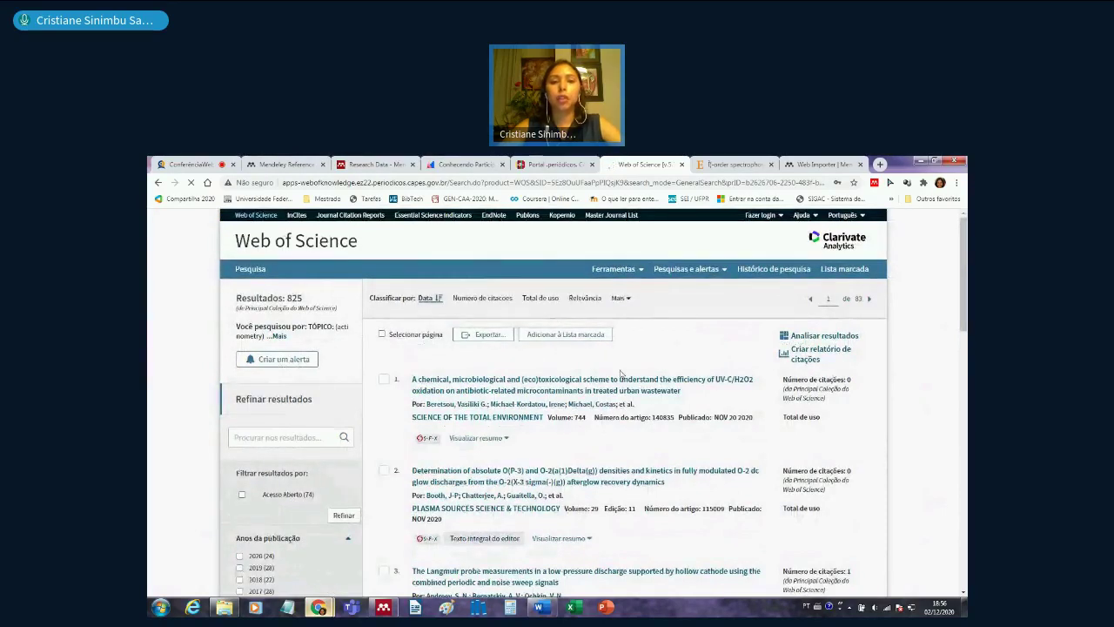
click(586, 298)
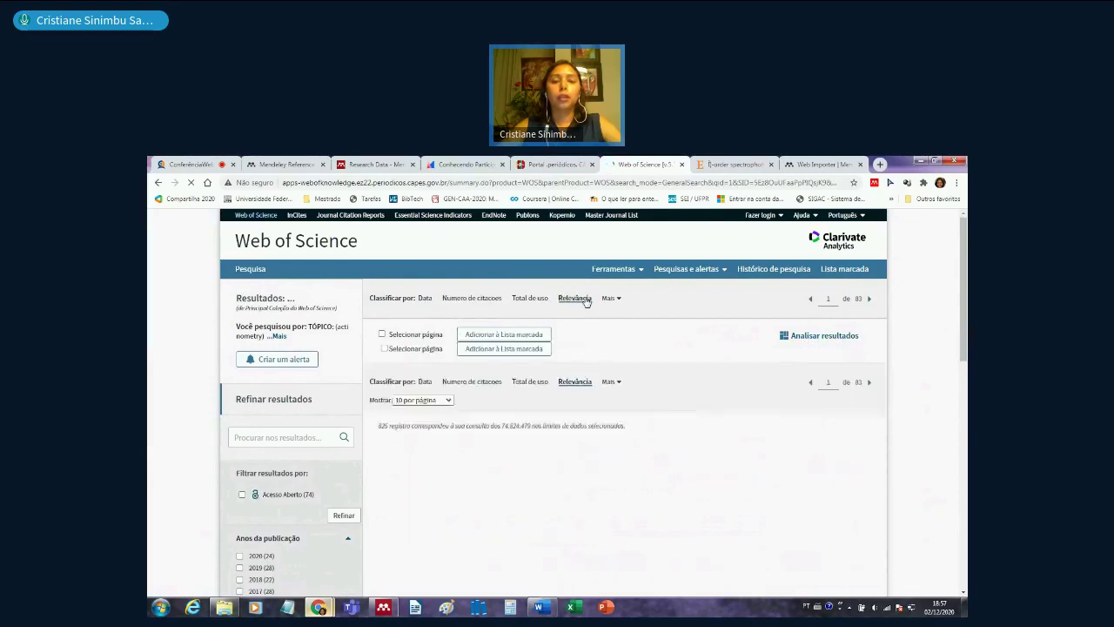
click(484, 299)
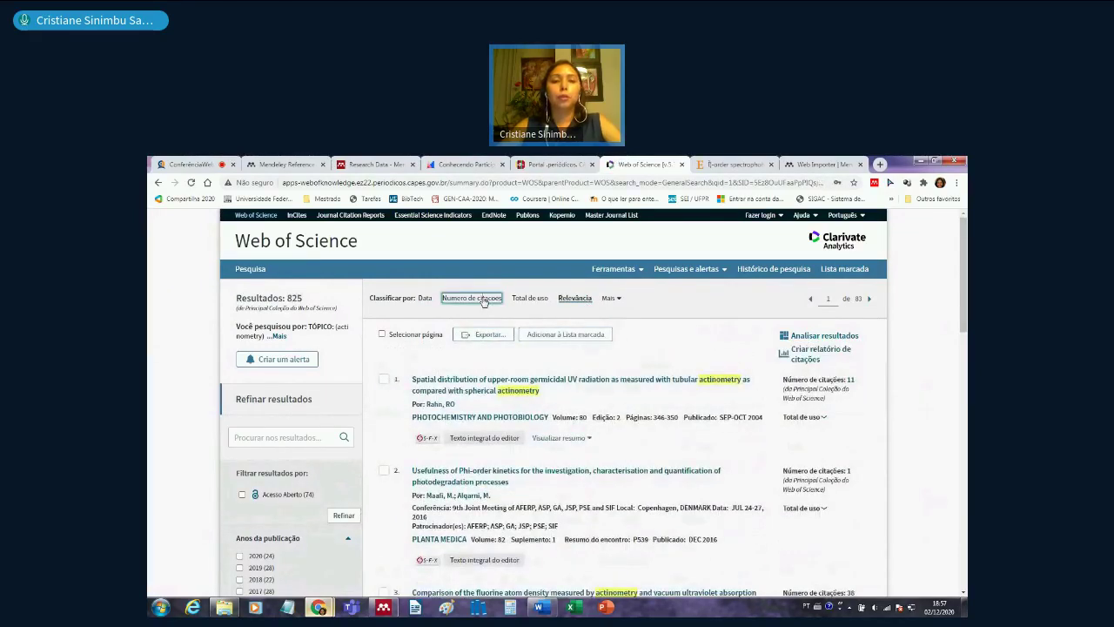
click(425, 298)
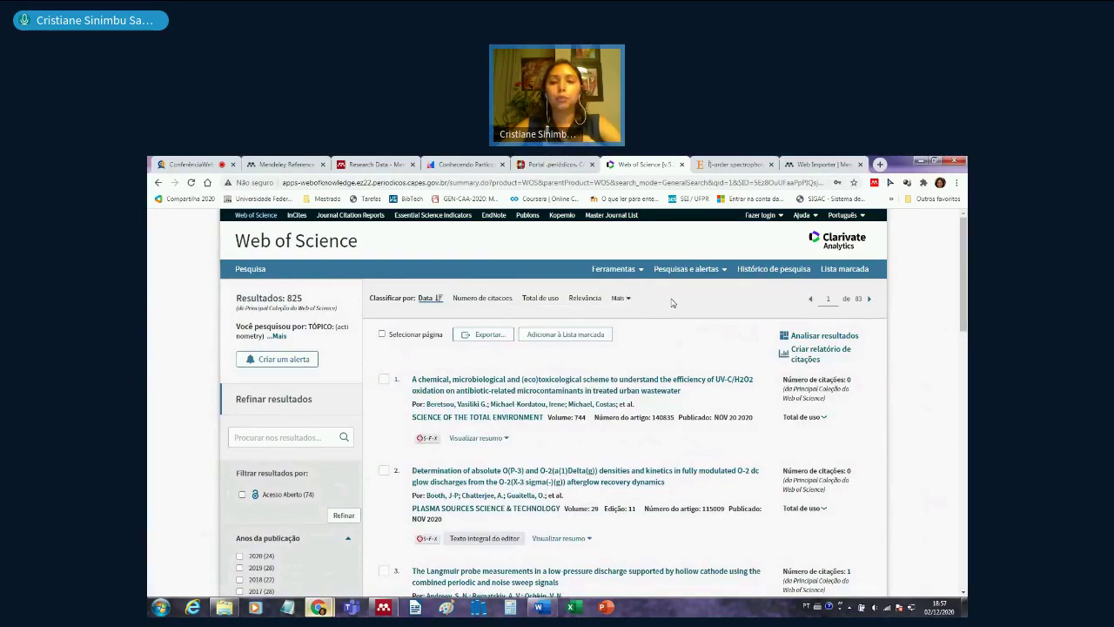
- Show the actinometry results 50 per page instead of 10
scroll(672, 302, down, 3)
scroll(672, 305, down, 10)
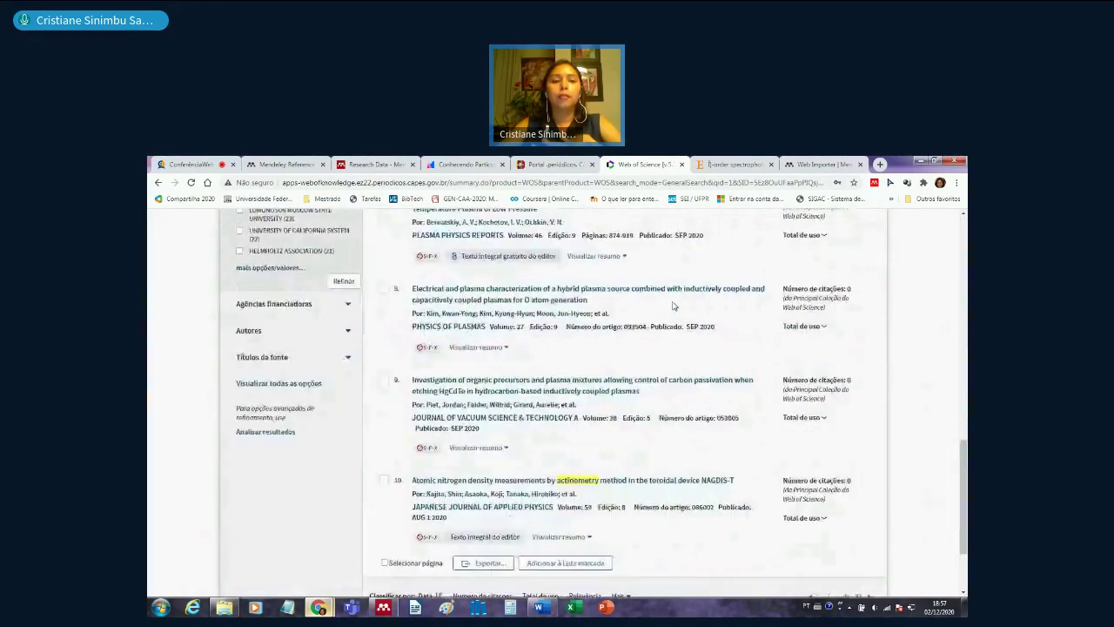
scroll(672, 306, down, 2)
click(445, 502)
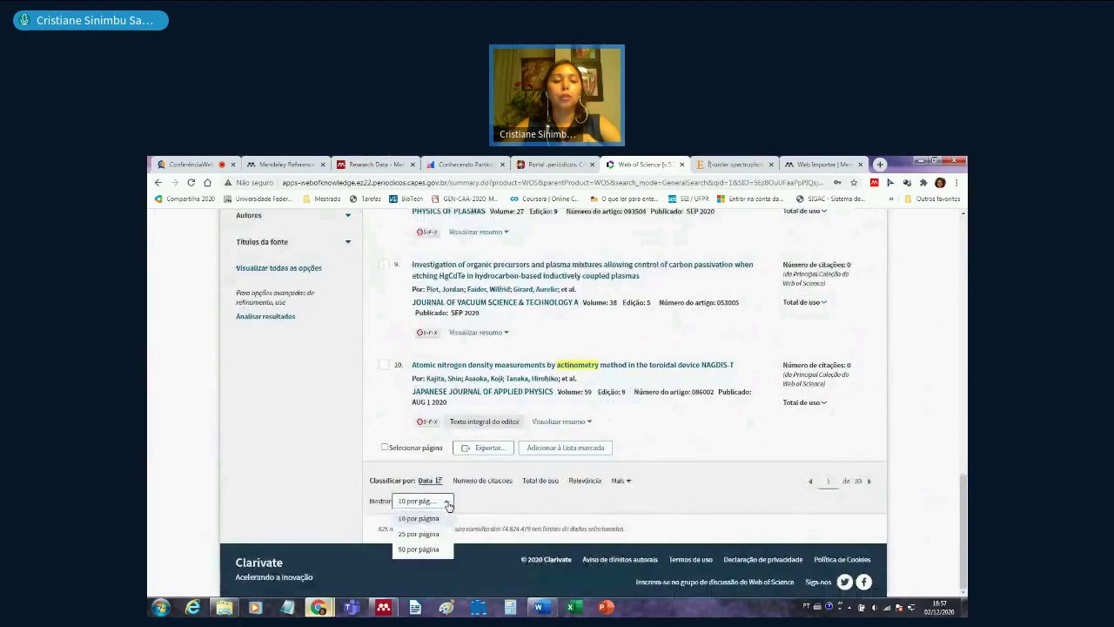
click(434, 552)
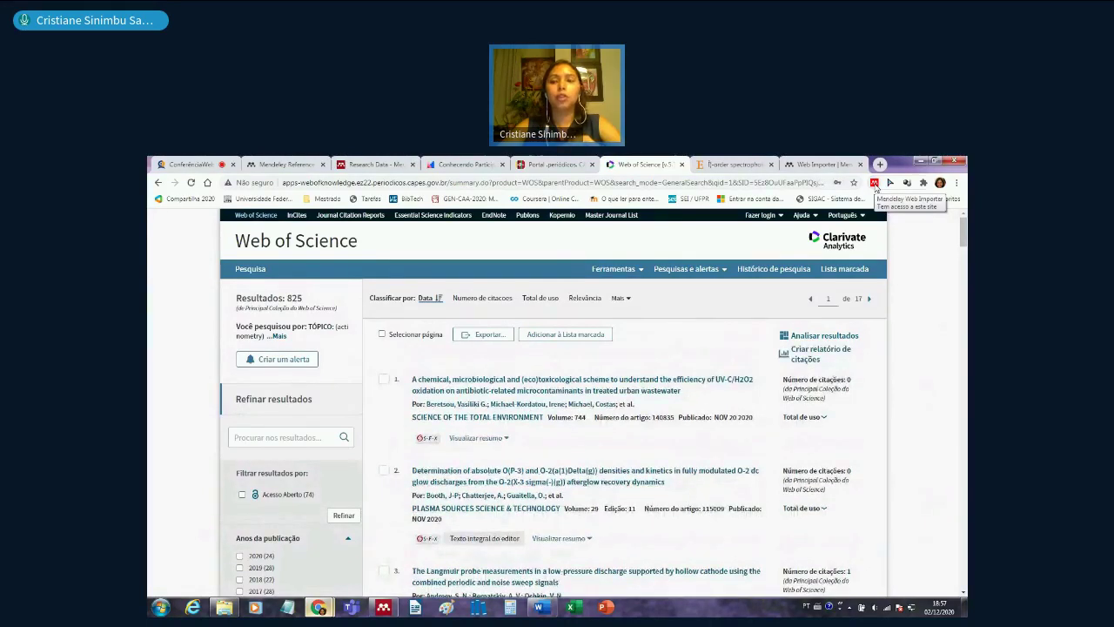
click(875, 184)
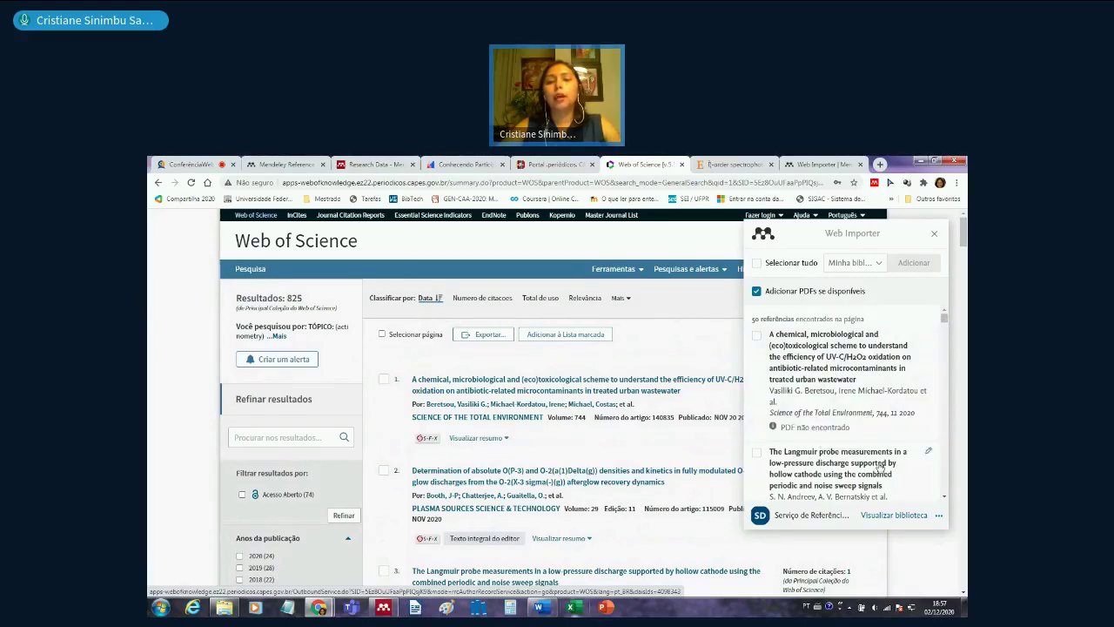
scroll(870, 455, down, 1)
scroll(870, 455, down, 1)
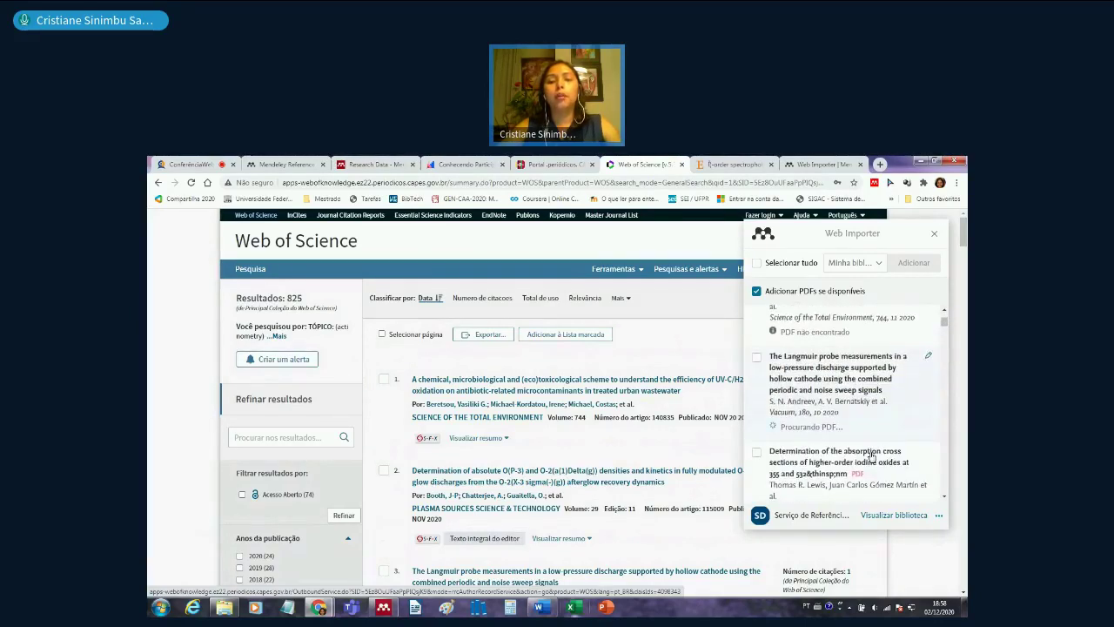
scroll(870, 455, down, 2)
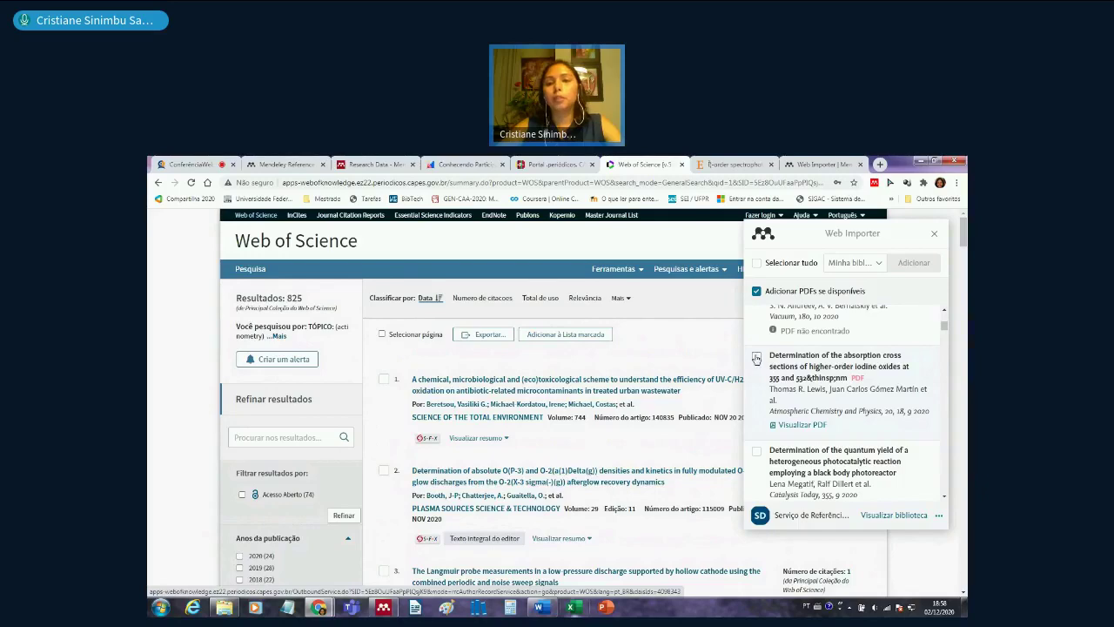
scroll(772, 409, down, 10)
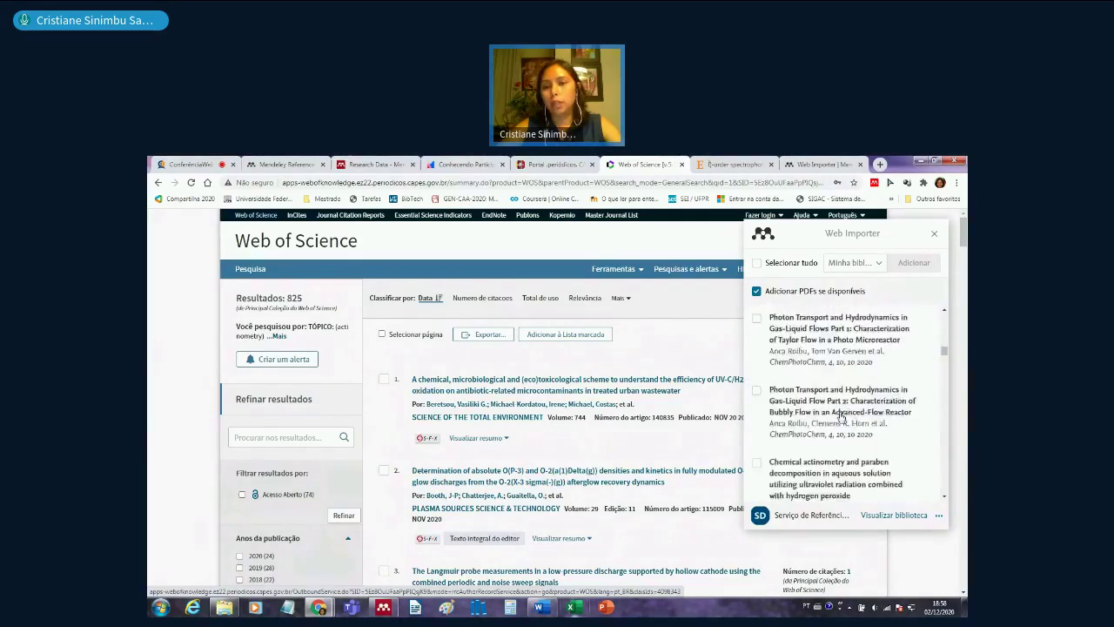
drag(945, 359, 943, 311)
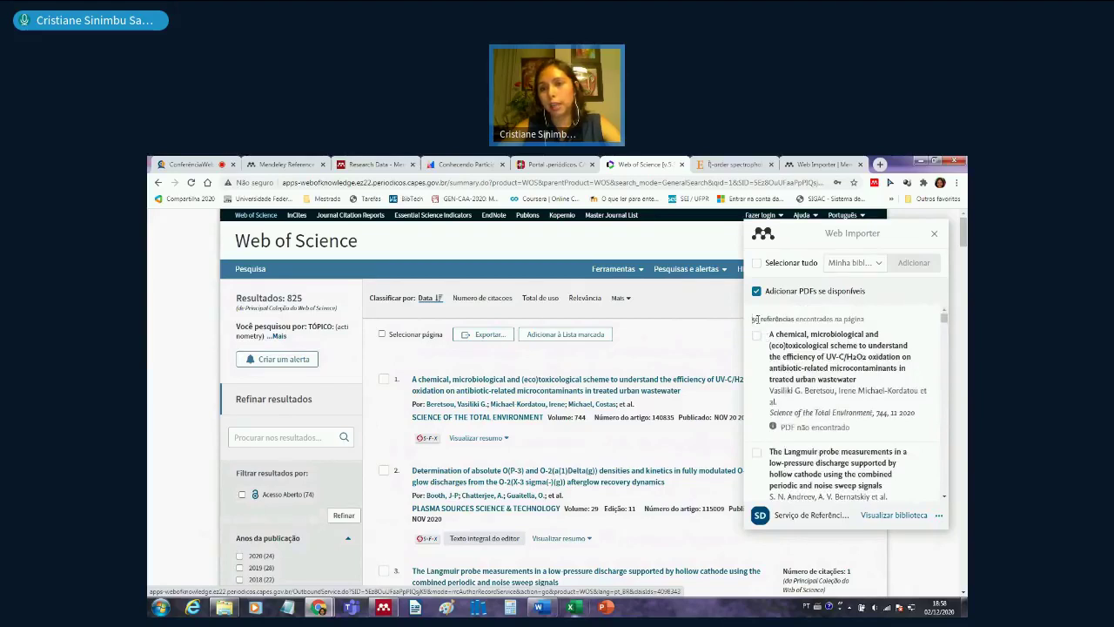
drag(754, 320, 872, 325)
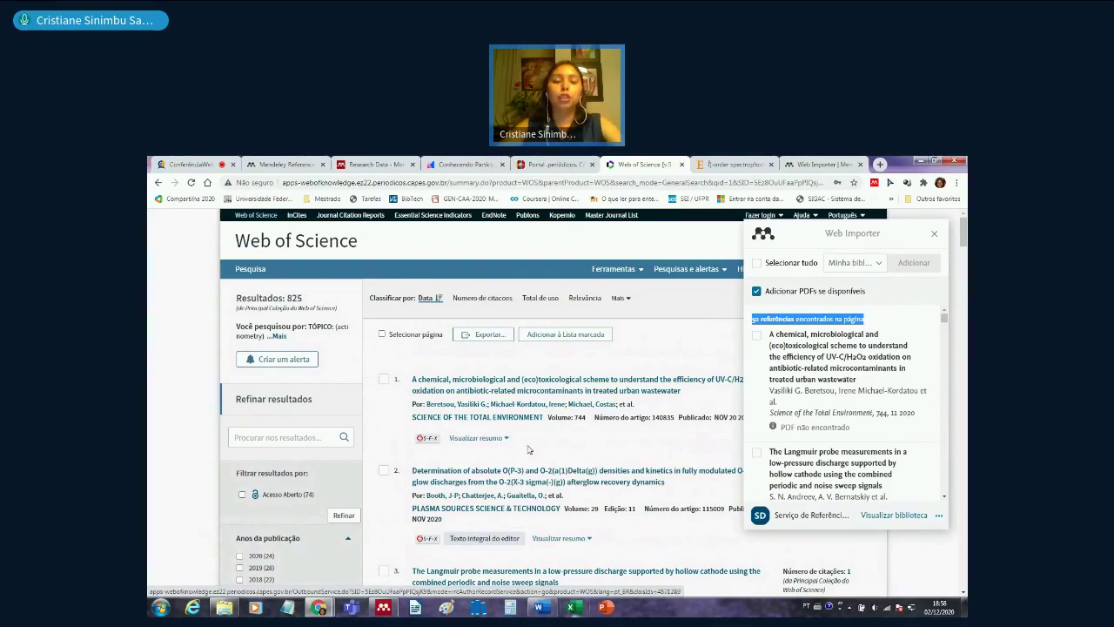
scroll(529, 449, down, 5)
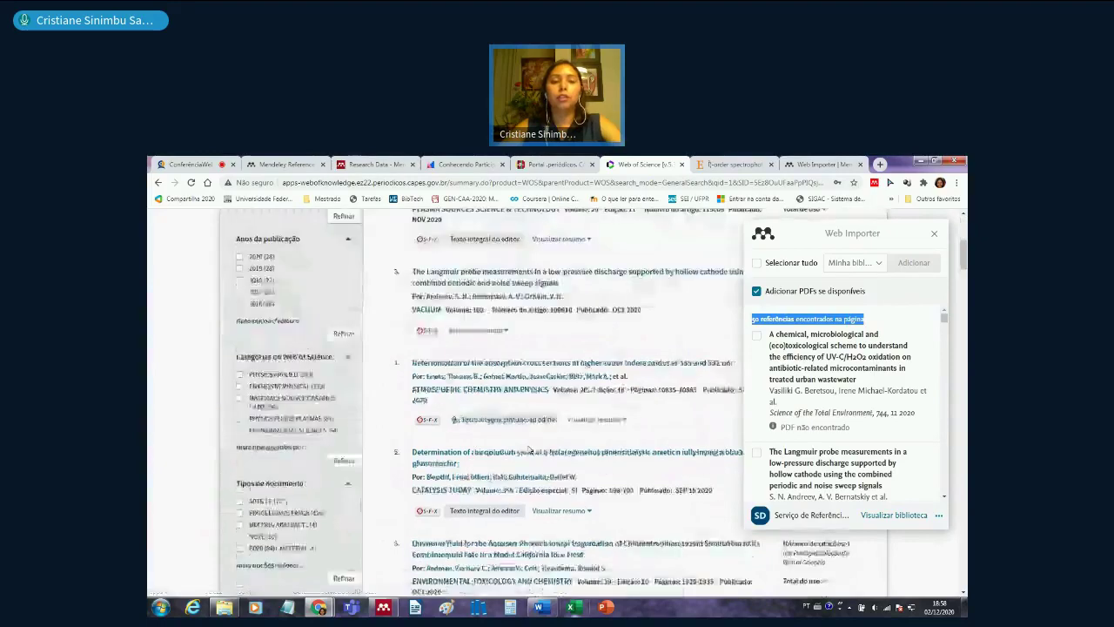
scroll(528, 449, down, 1)
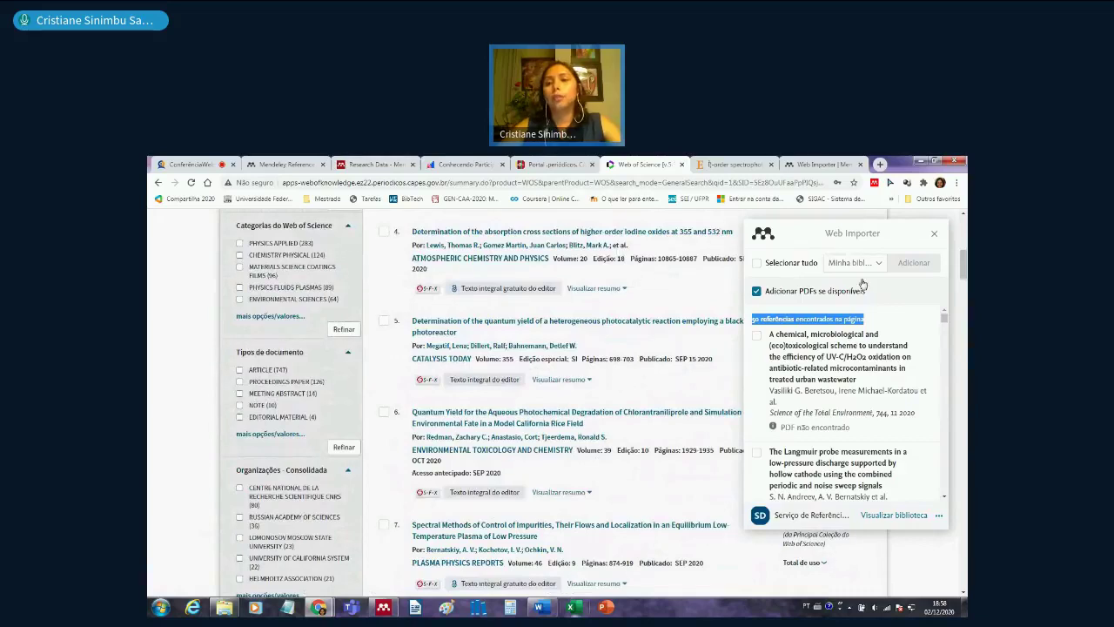
key(Escape)
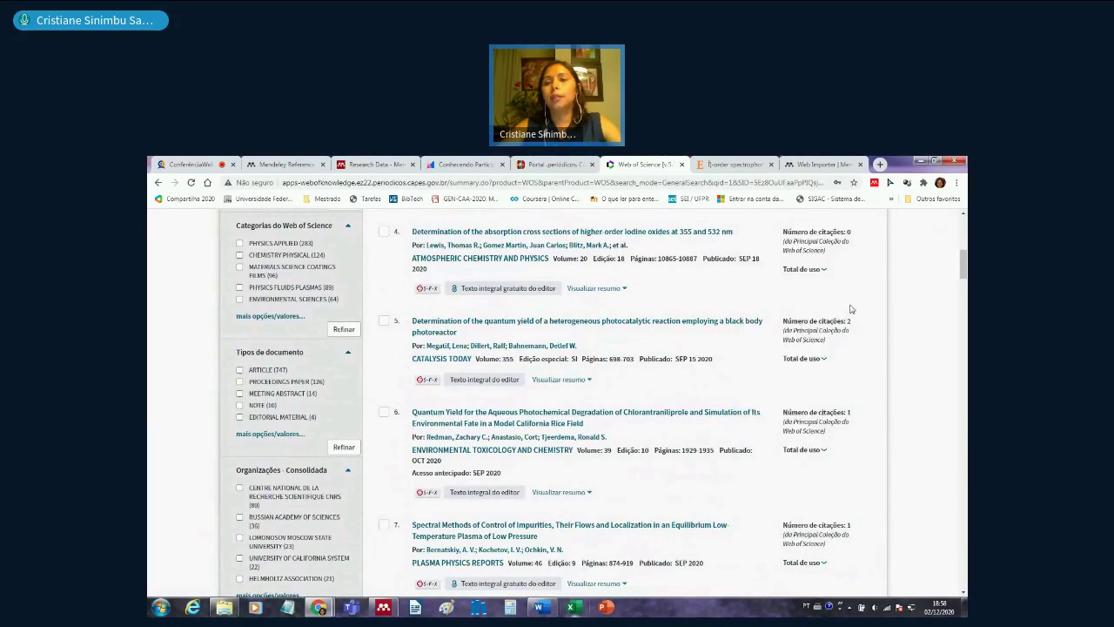
- Review the actinometry results and open Mendeley Web Importer listing the page's 50 references
scroll(851, 309, up, 5)
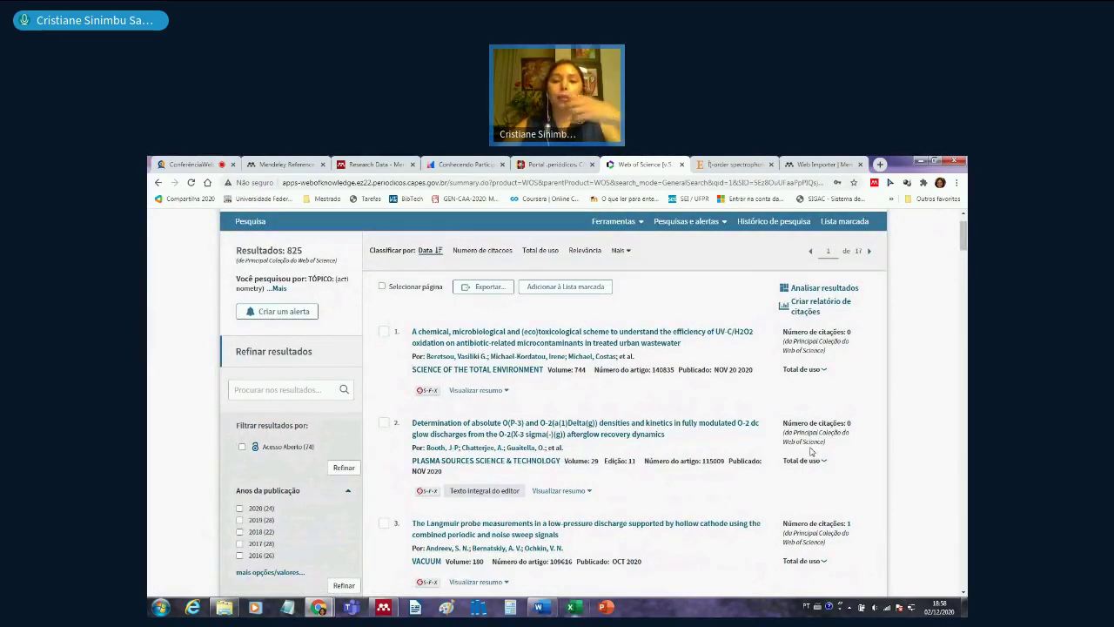
scroll(811, 451, down, 1)
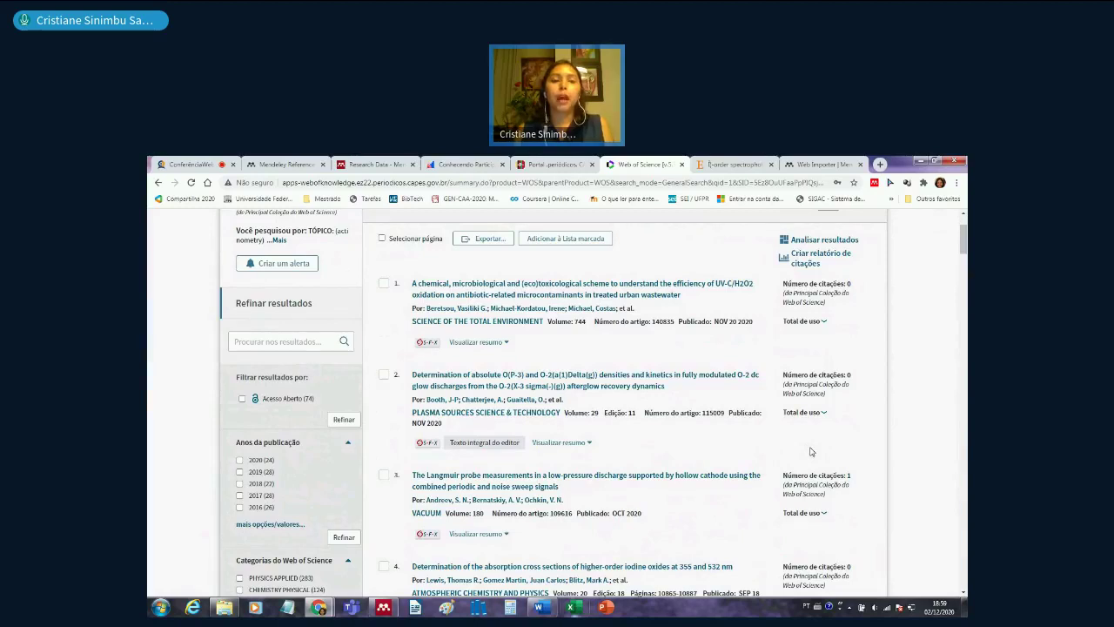
scroll(811, 451, down, 1)
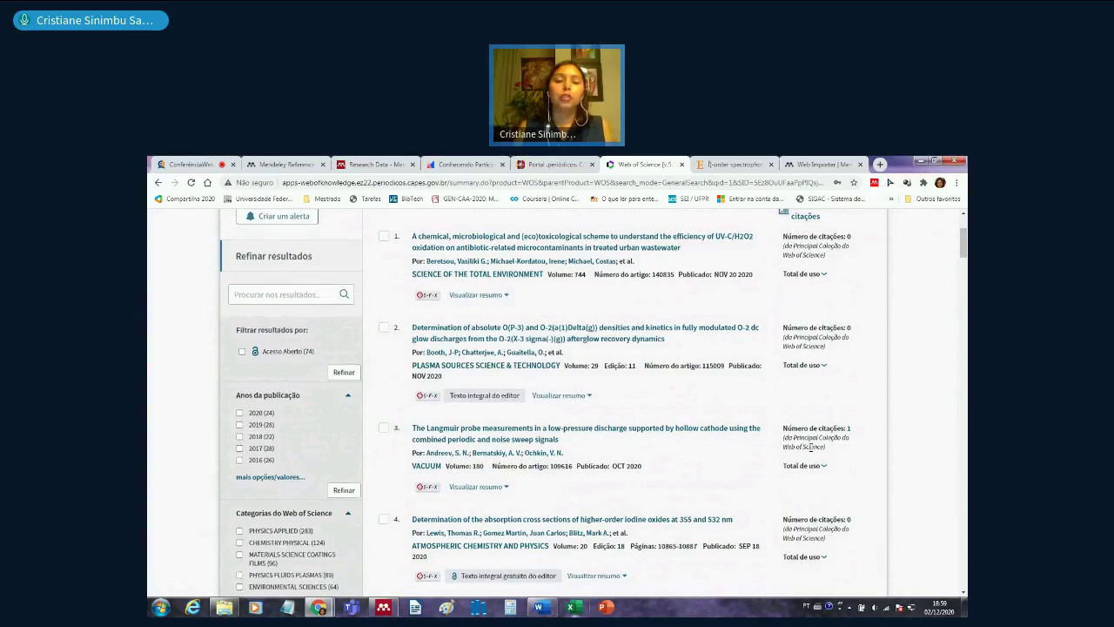
scroll(810, 447, up, 1)
scroll(811, 450, up, 3)
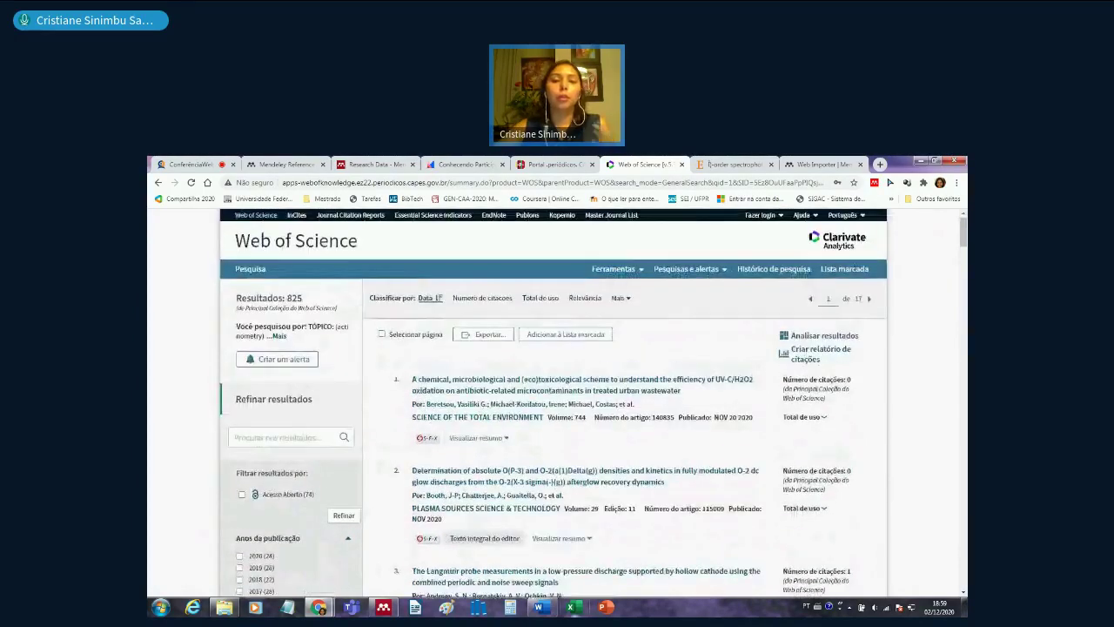
mouse_move(541, 607)
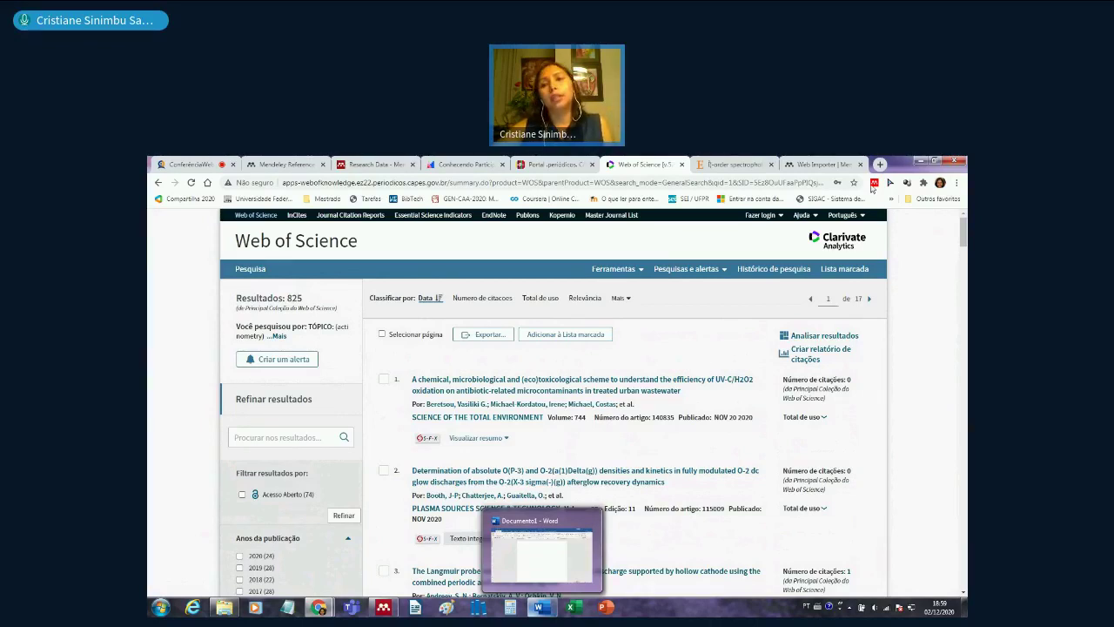
click(874, 183)
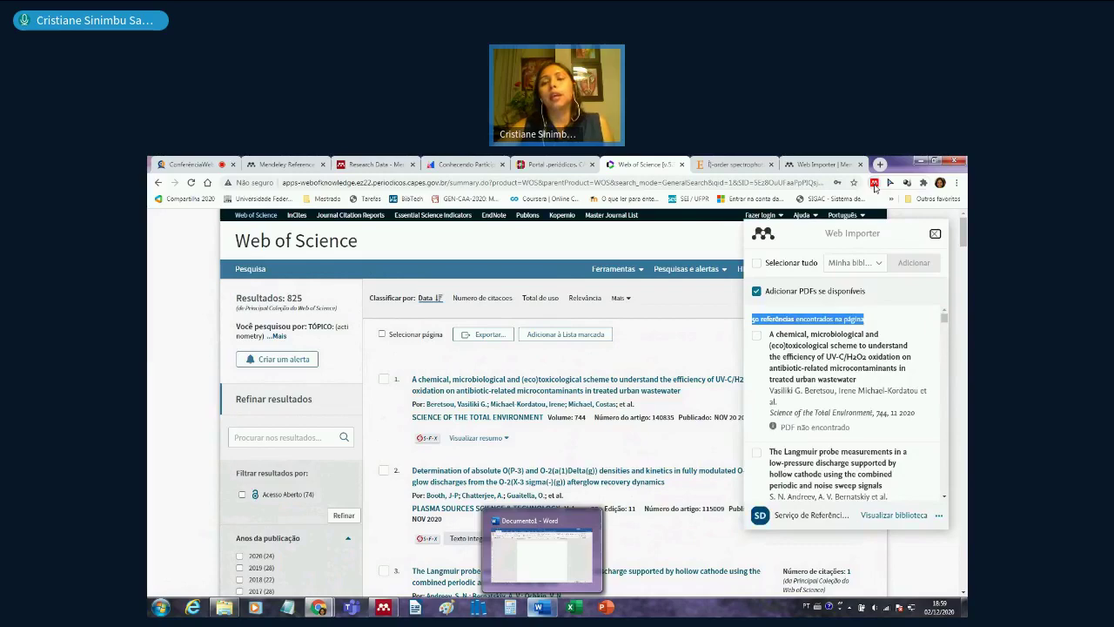
- Tick references for import, including the Langmuir probe, iodine oxides absorption and photocatalytic quantum yield entries
scroll(601, 460, down, 5)
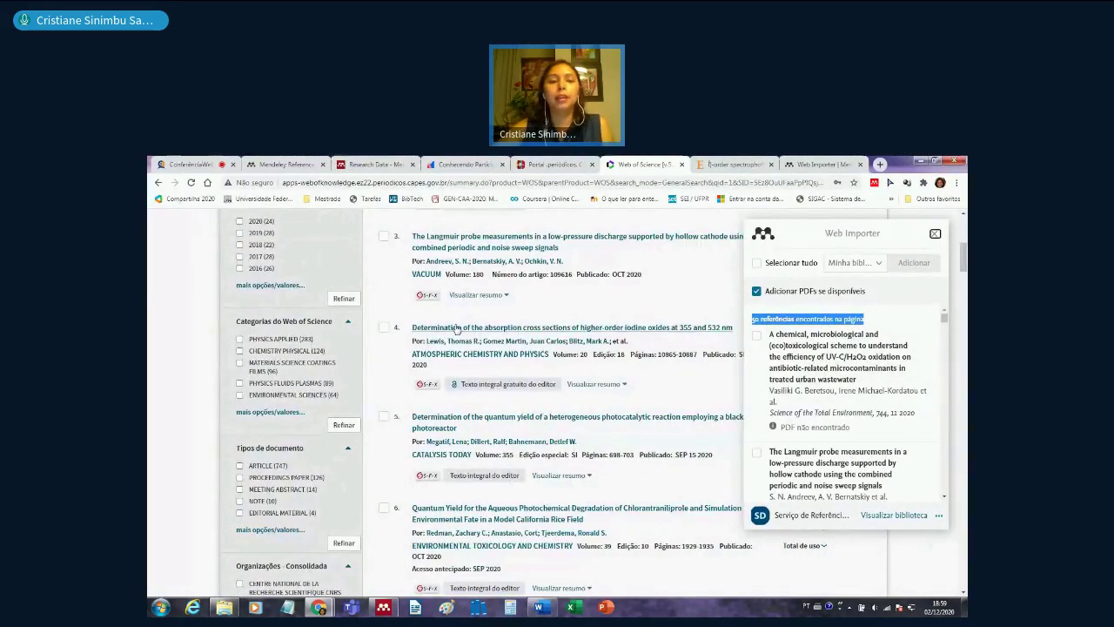
scroll(462, 362, up, 5)
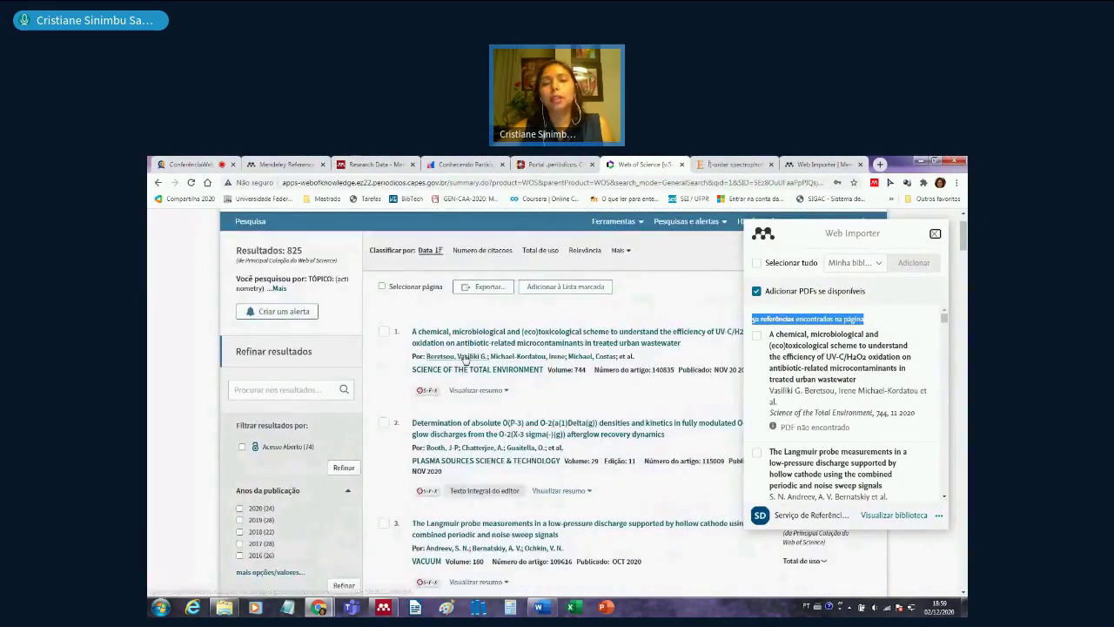
click(756, 340)
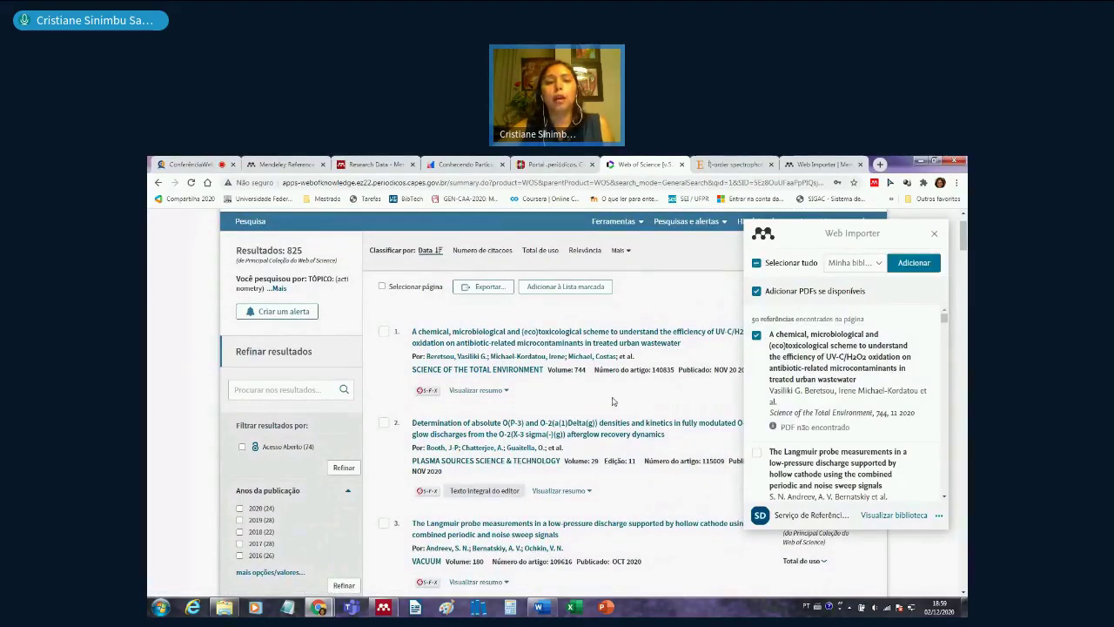
scroll(784, 435, down, 2)
scroll(783, 431, down, 1)
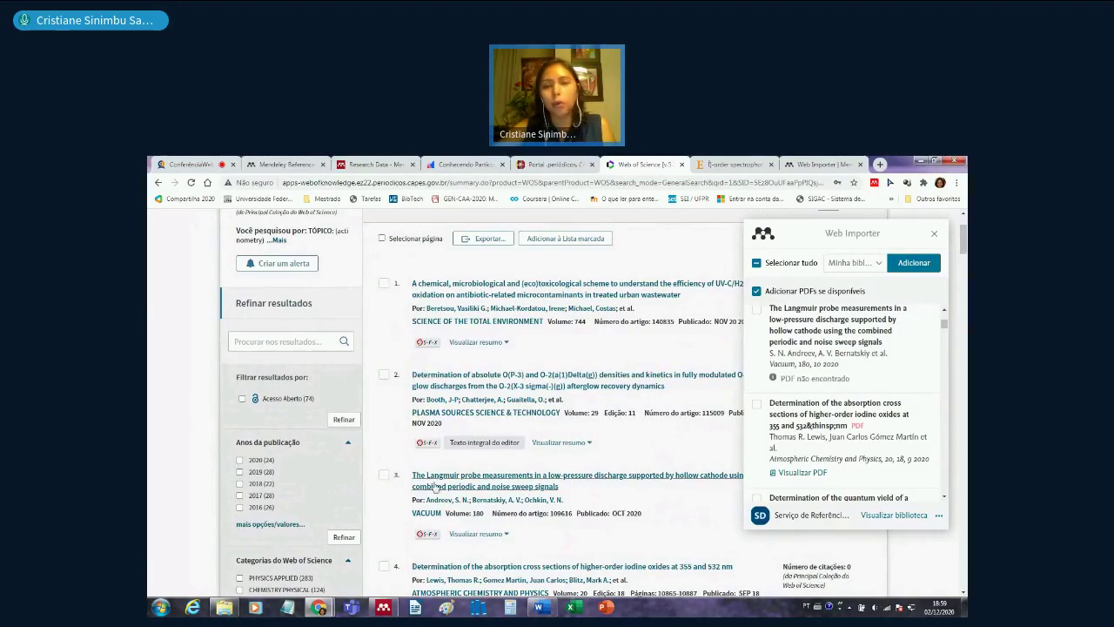
click(756, 309)
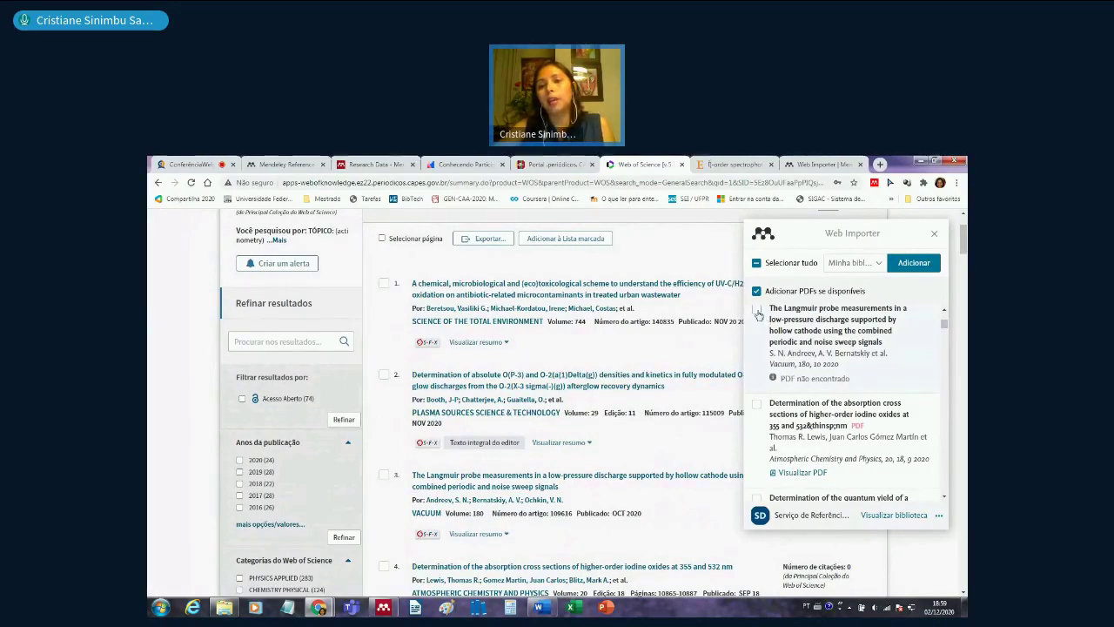
click(757, 404)
scroll(762, 374, down, 3)
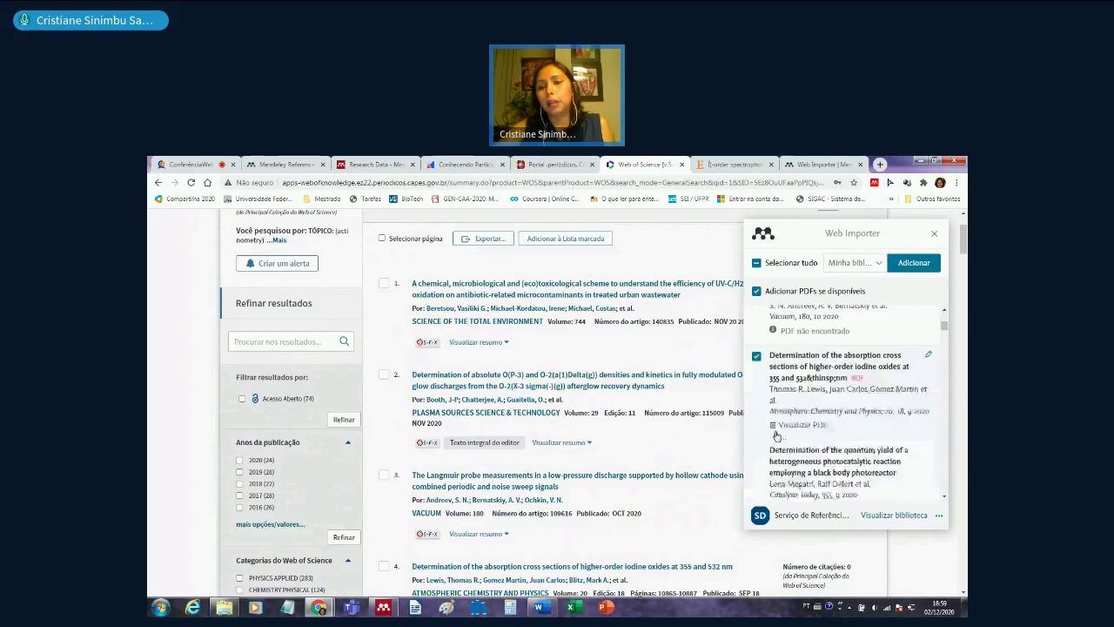
click(756, 309)
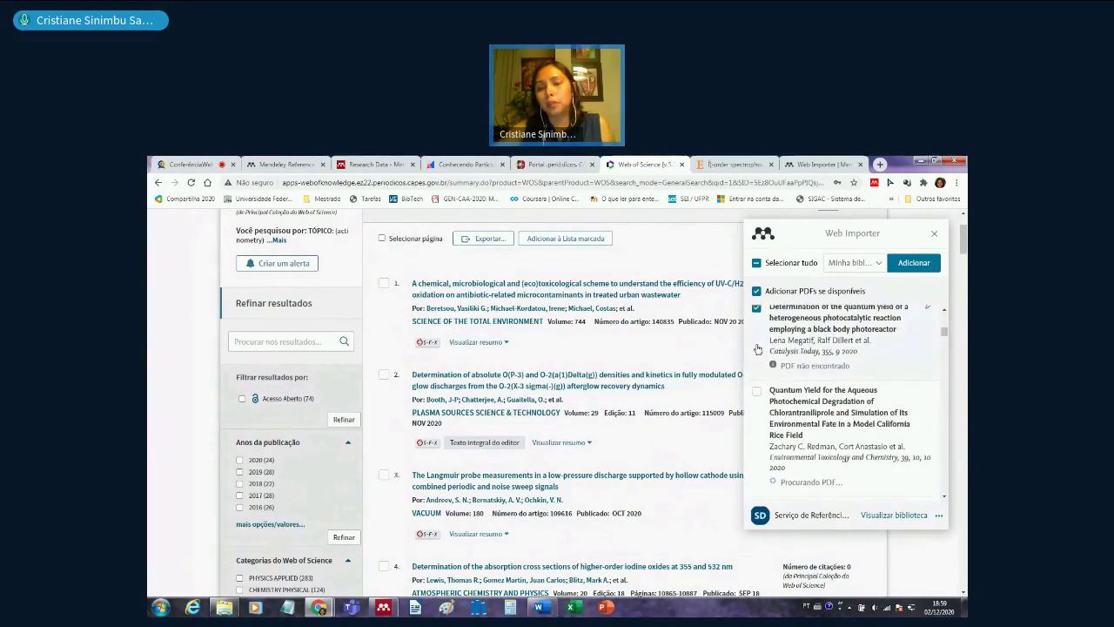
- Open the 'Adicionar referências a' list of library collections, showing Dissertação and its subfolders
scroll(759, 383, down, 2)
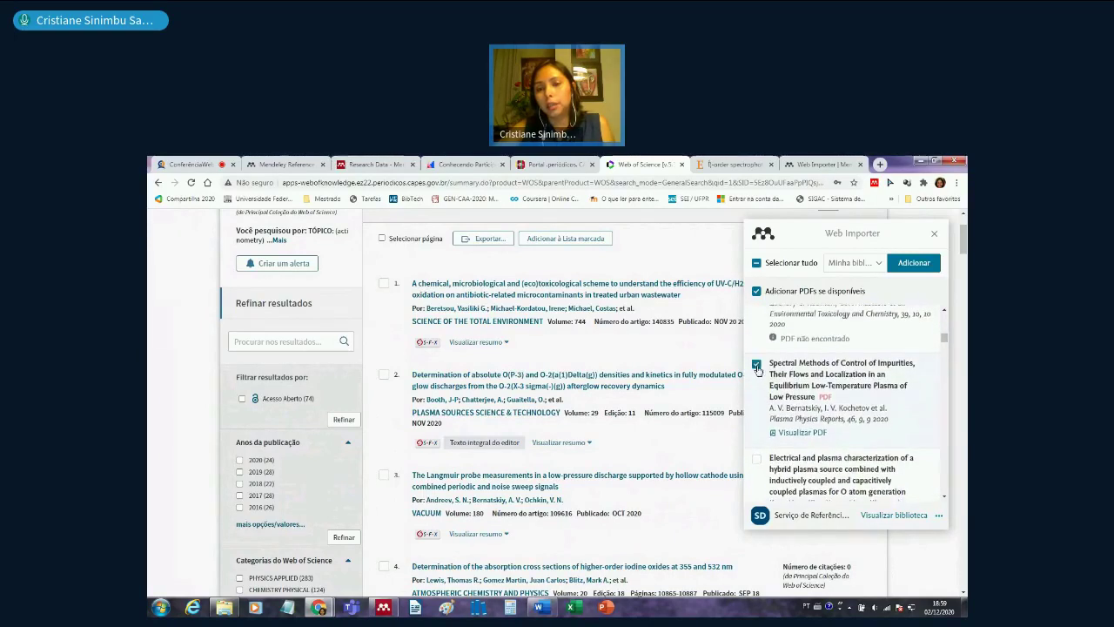
scroll(794, 428, down, 1)
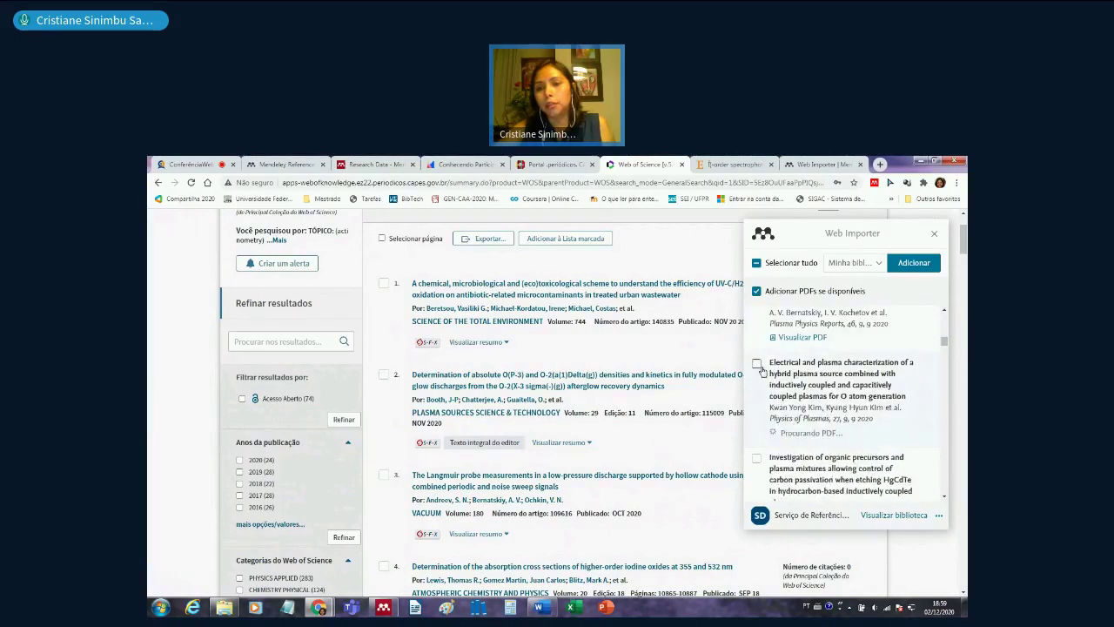
scroll(849, 436, up, 10)
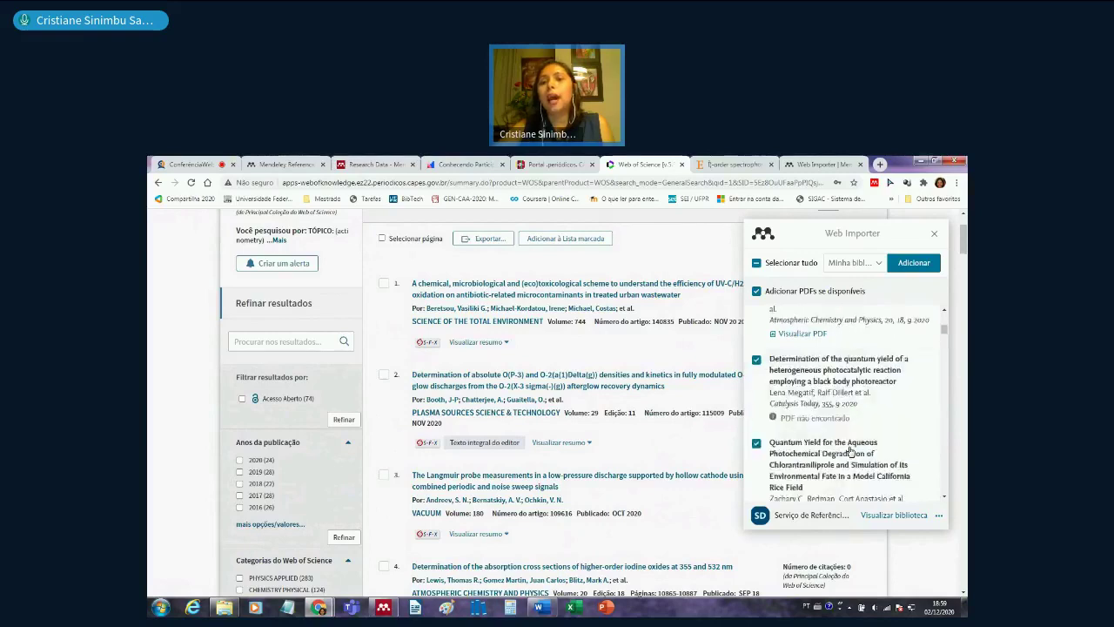
scroll(853, 449, up, 1)
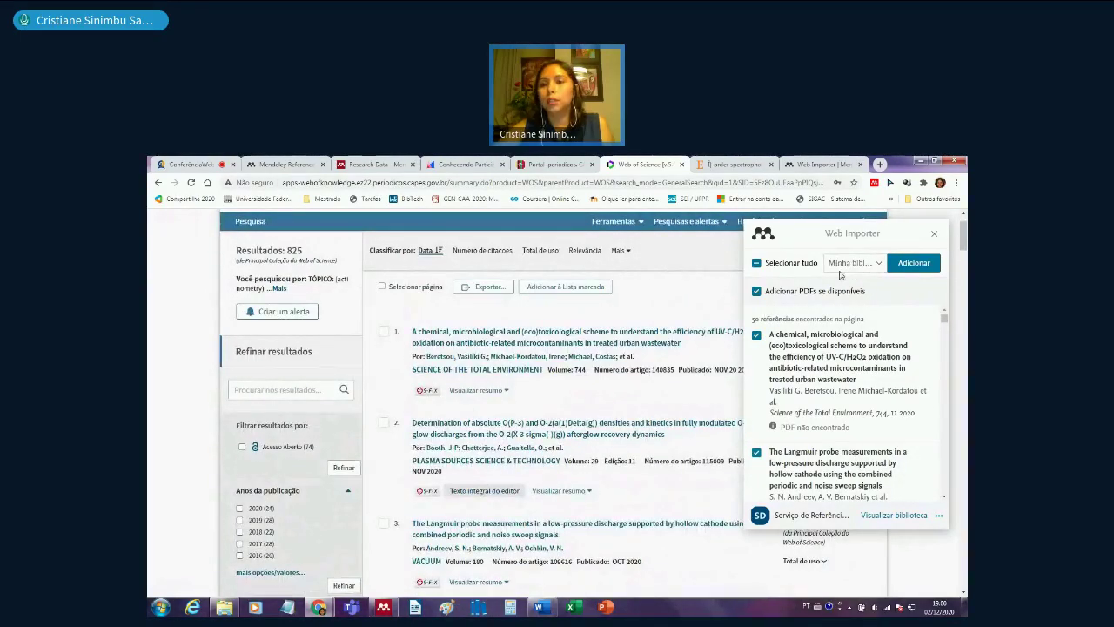
click(856, 269)
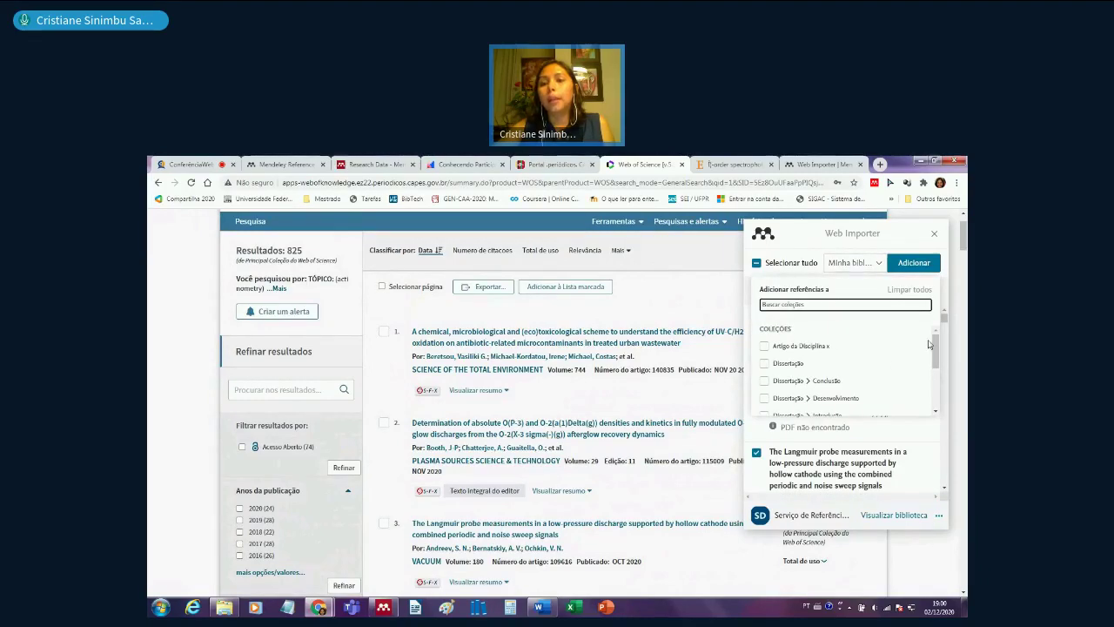
- Pick Revisão Sistemática > Web of Science as destination and add the ticked references
drag(937, 354, 940, 402)
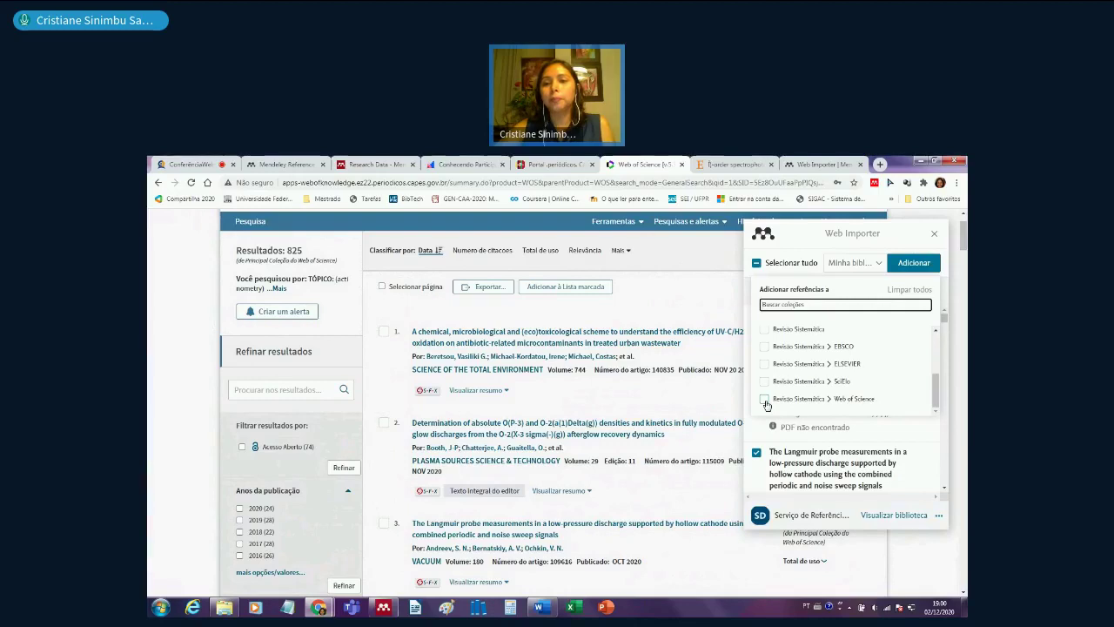
click(765, 400)
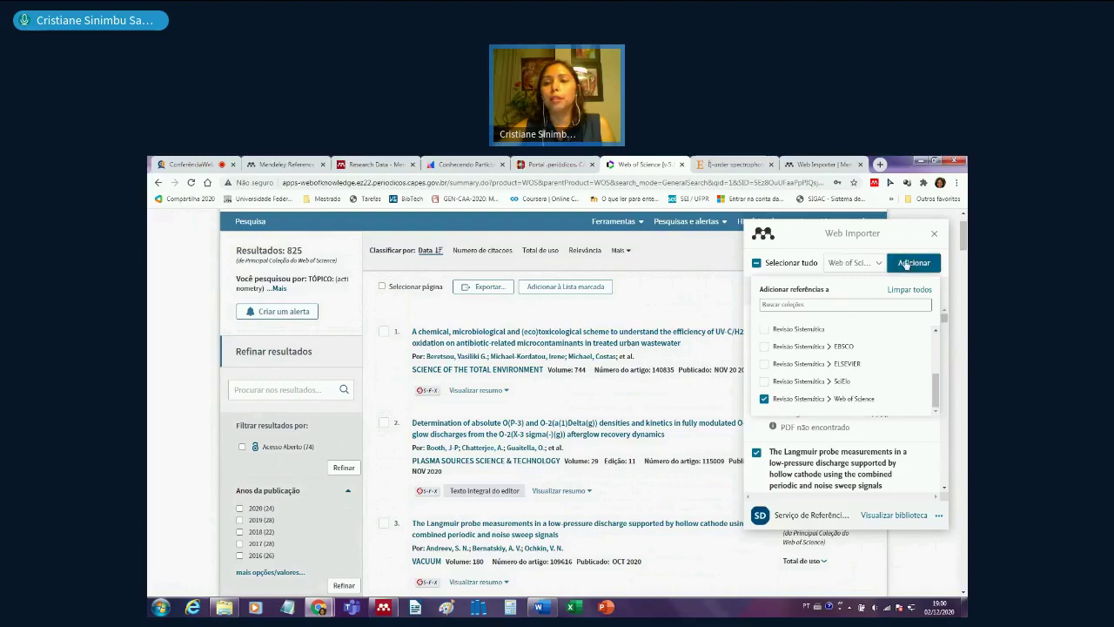
click(906, 264)
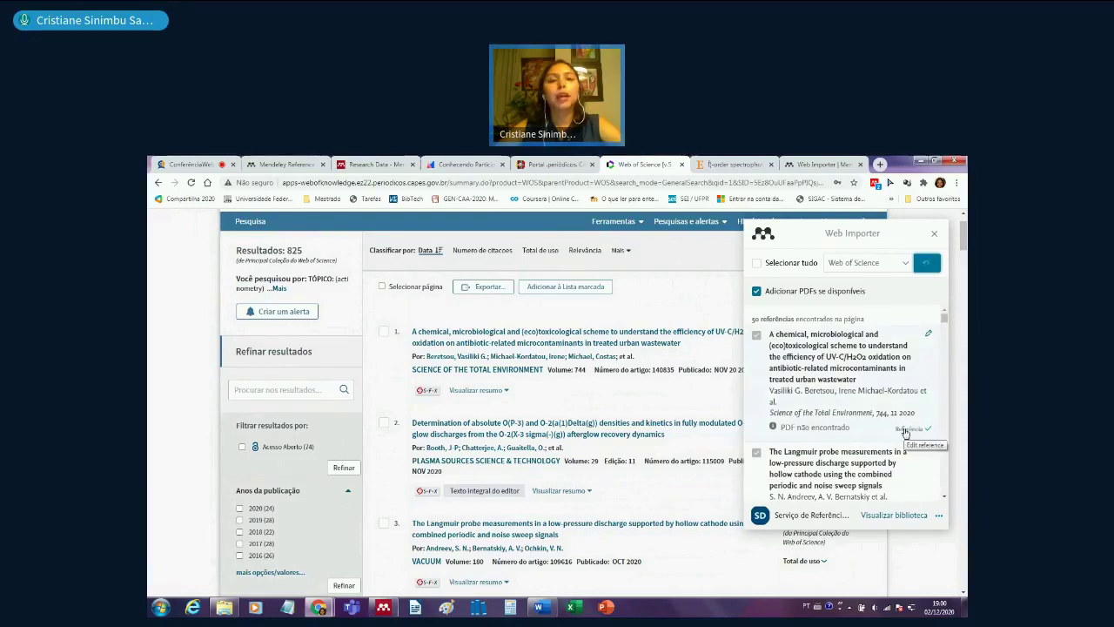
- Follow the importer list as references save, with the Langmuir probe reference added without PDF
scroll(907, 433, down, 2)
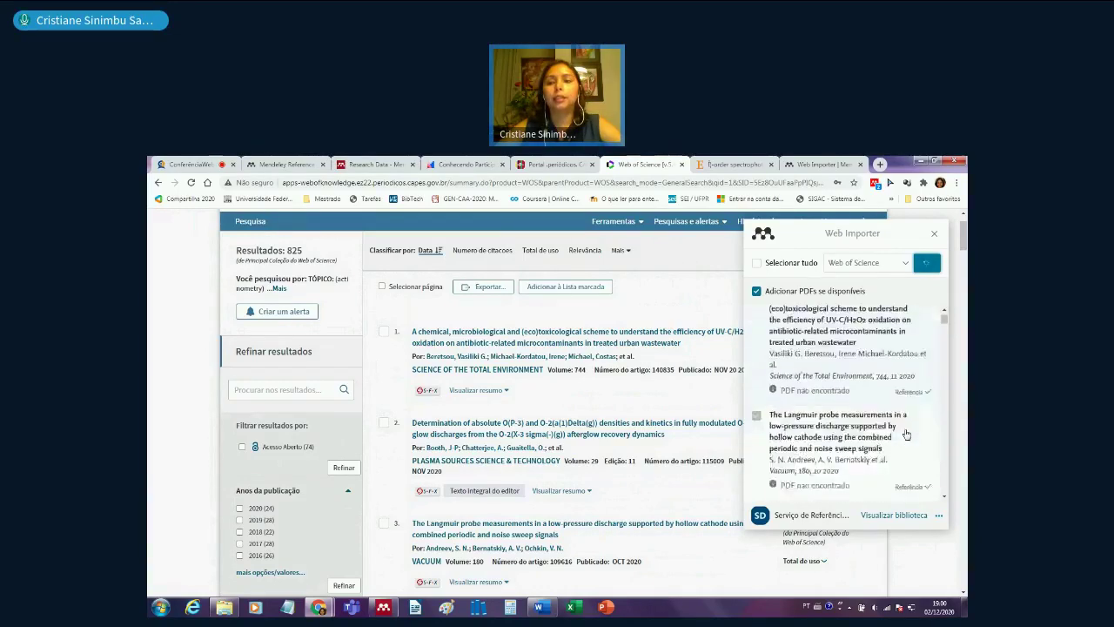
scroll(914, 418, down, 2)
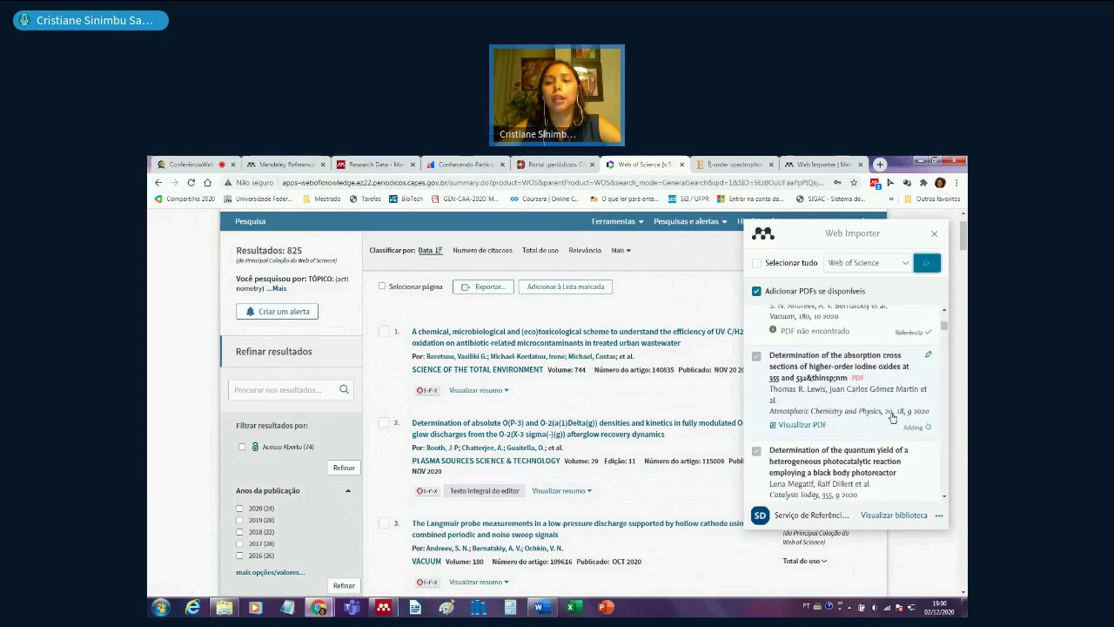
click(905, 428)
scroll(862, 400, down, 1)
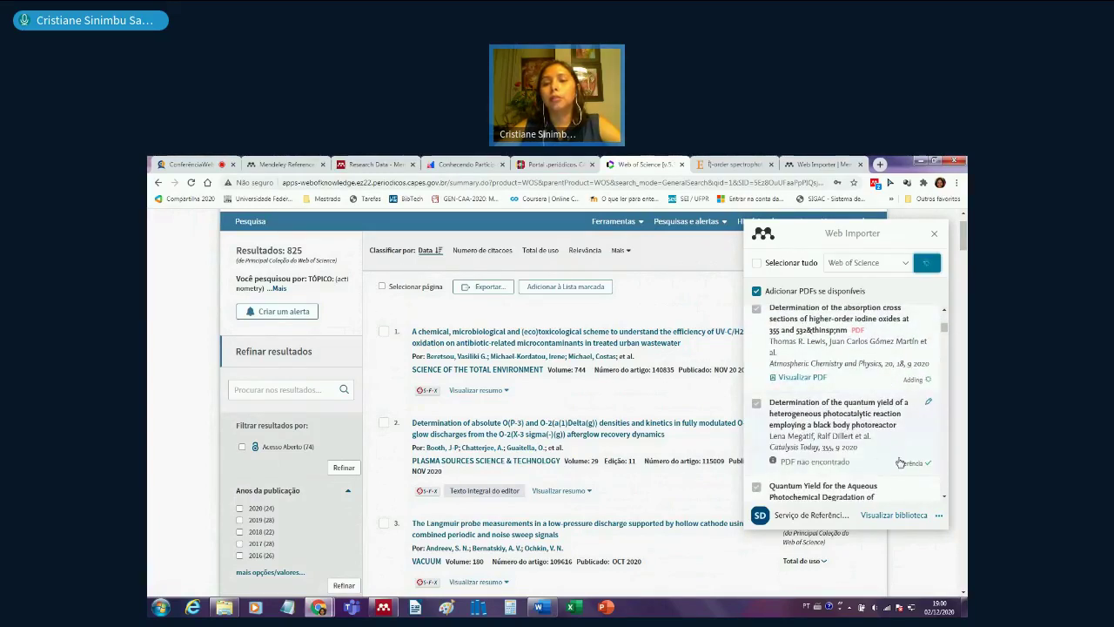
scroll(892, 458, down, 2)
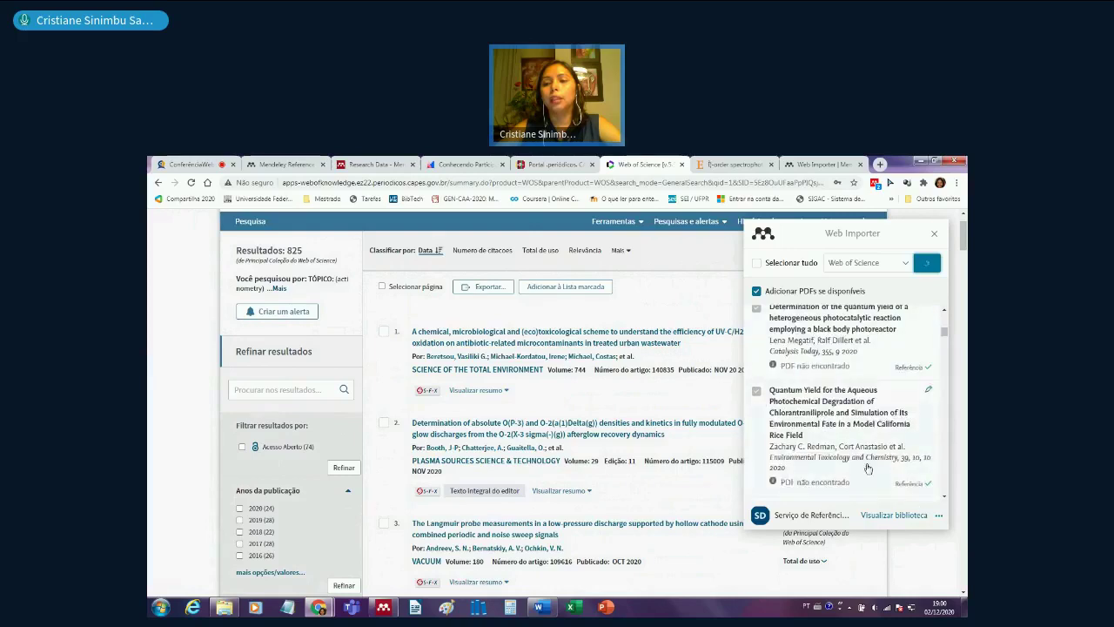
scroll(893, 465, down, 1)
click(895, 478)
scroll(917, 432, down, 1)
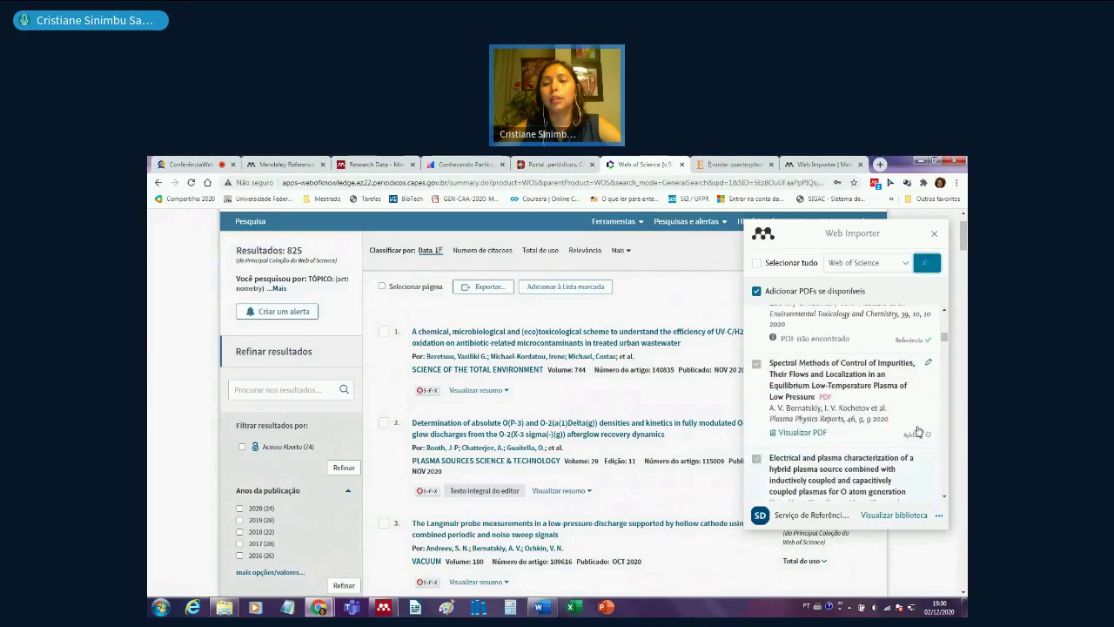
scroll(907, 465, up, 3)
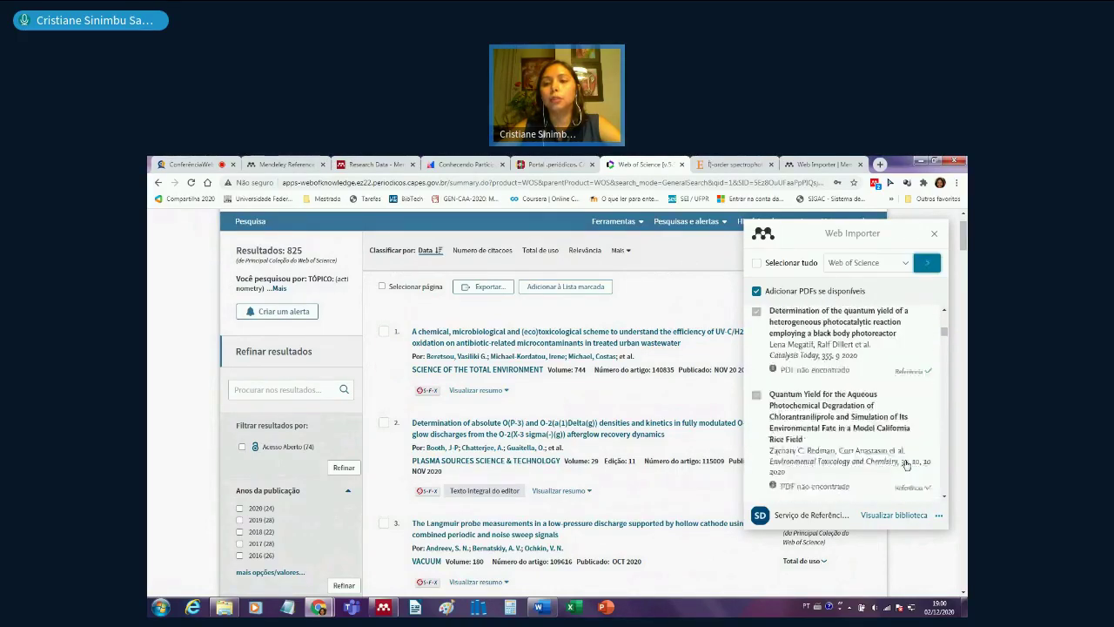
scroll(907, 470, up, 2)
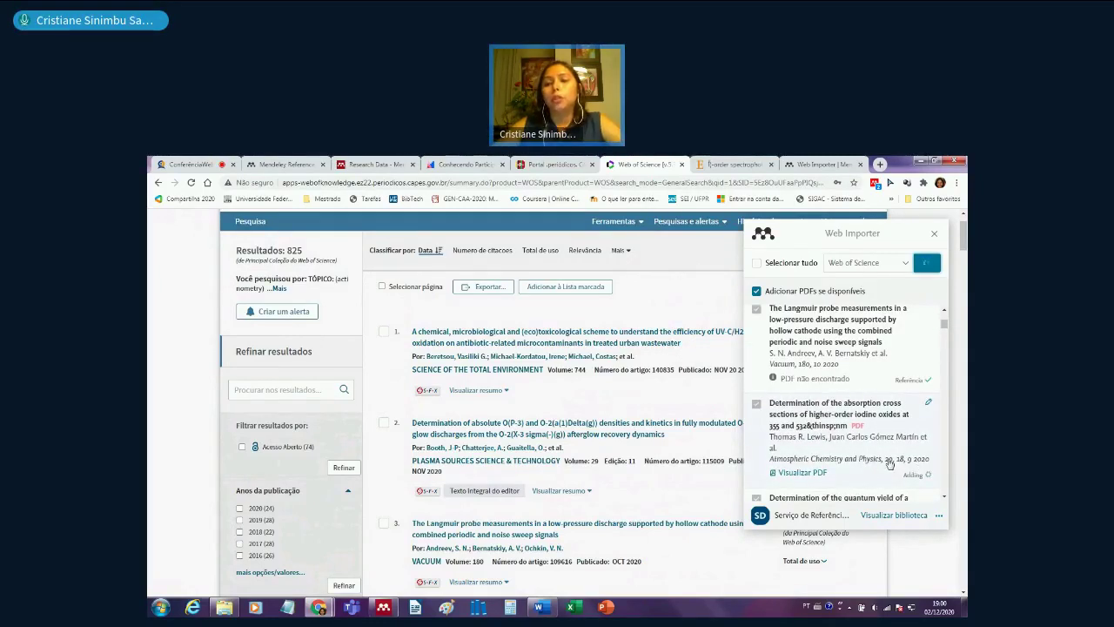
scroll(890, 463, down, 1)
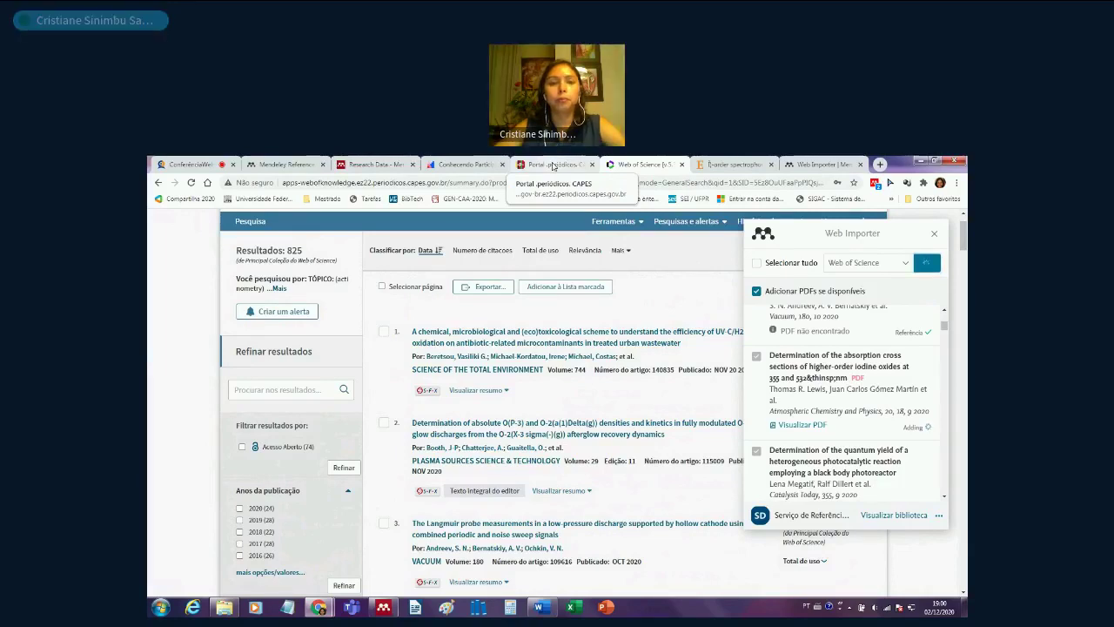
- Open Academic Search Premier from a CAPES 'academic' database search, then return to Web of Science
click(553, 165)
click(294, 459)
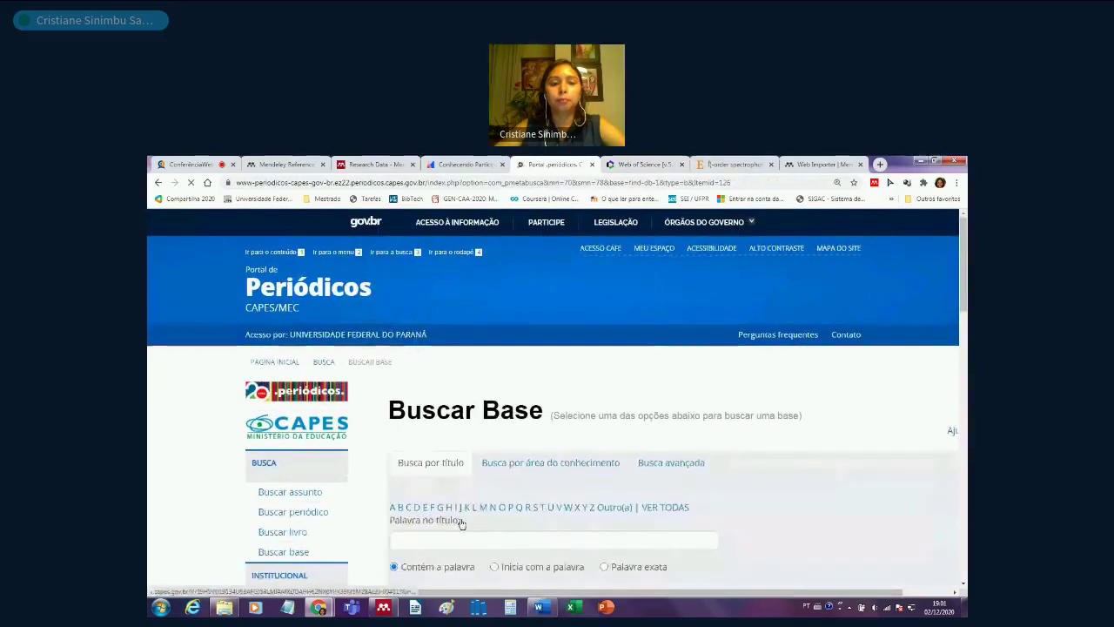
click(444, 542)
text(acade)
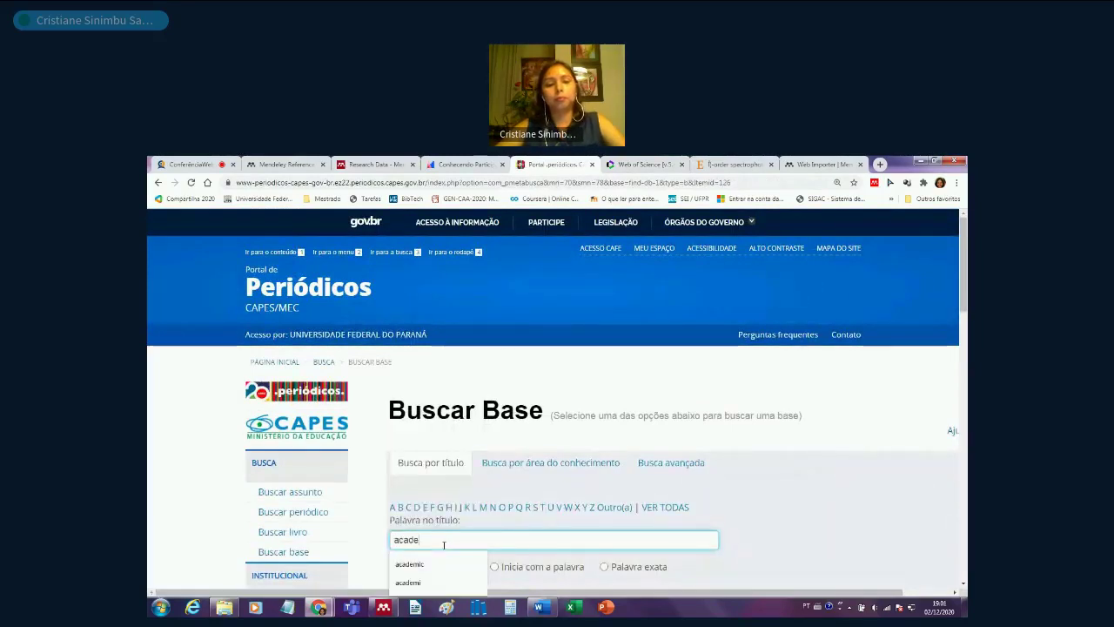
text(mic)
key(Return)
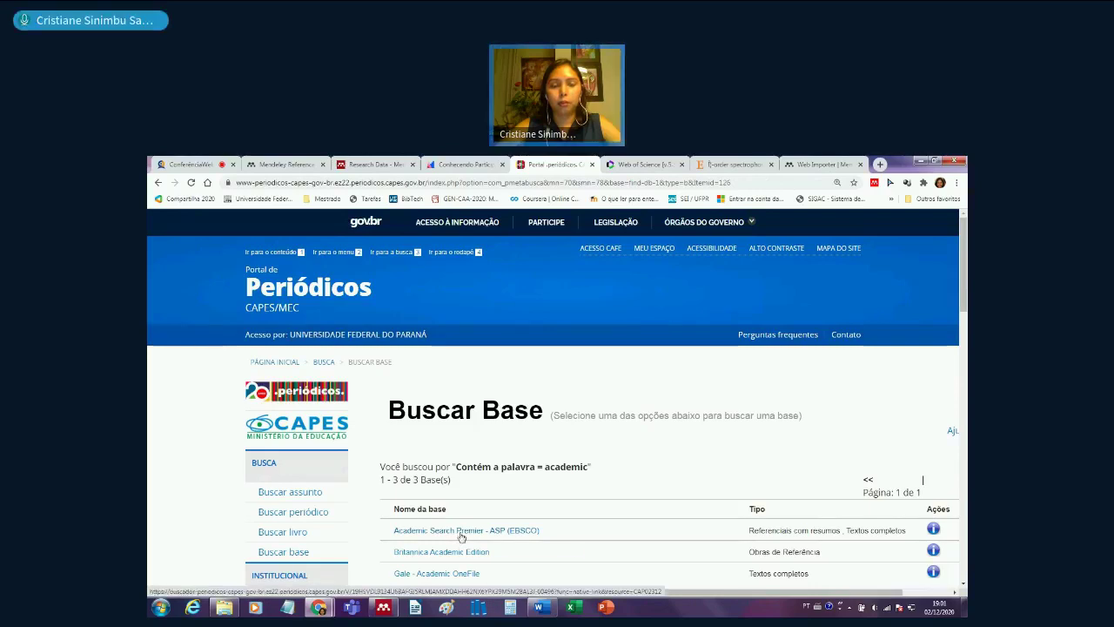
click(461, 535)
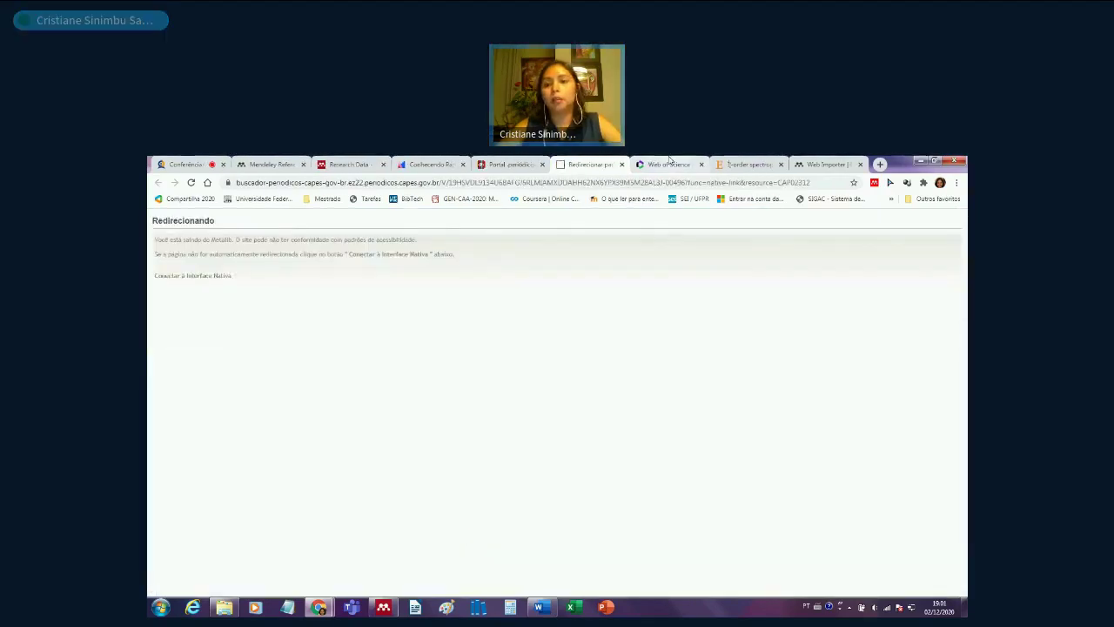
click(671, 163)
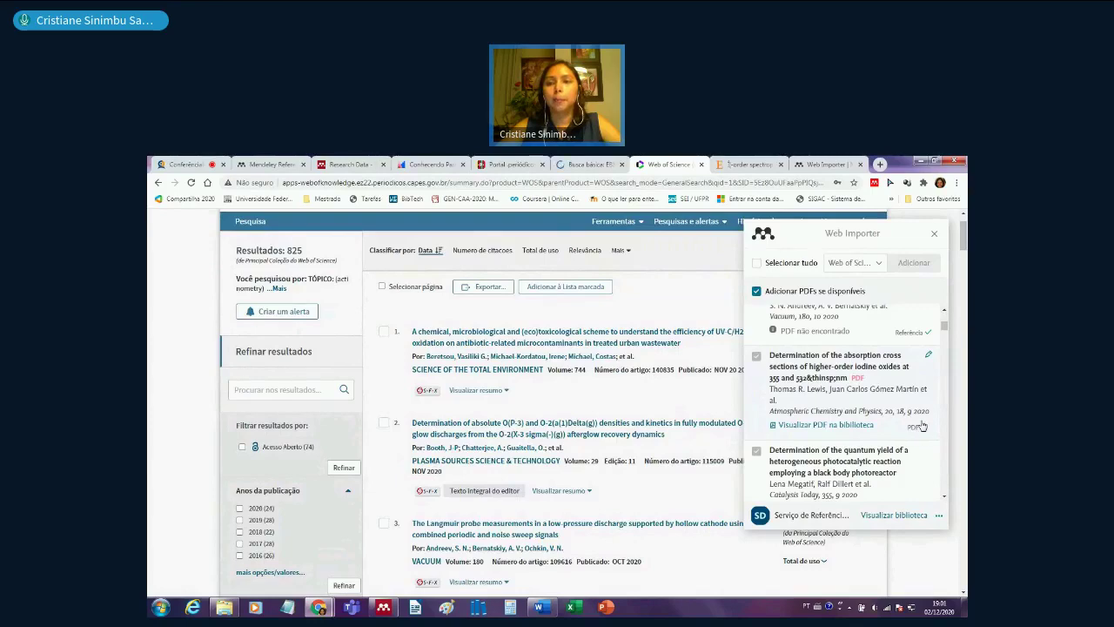
- Close Web Importer, glance at the Mendeley Desktop library, and return to the Web of Science results
click(937, 236)
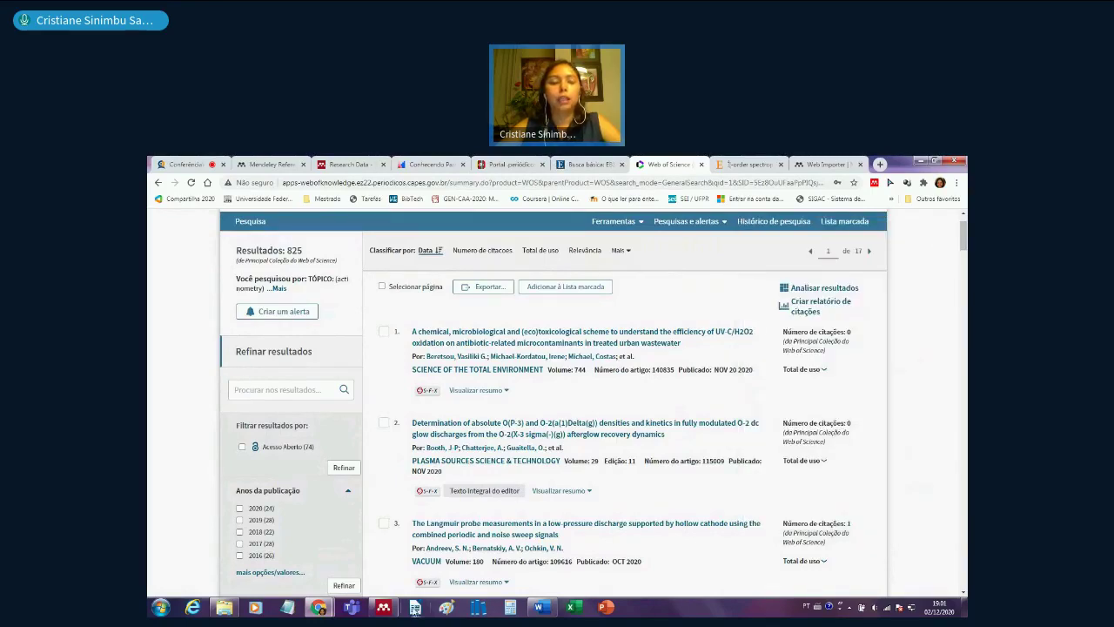
click(383, 607)
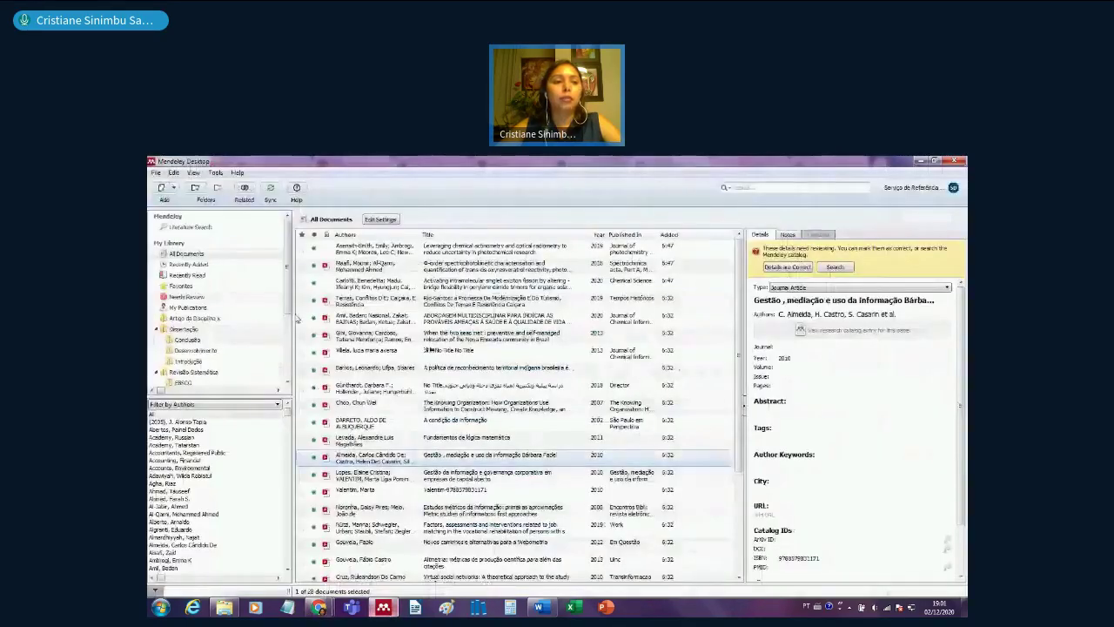
scroll(288, 311, down, 1)
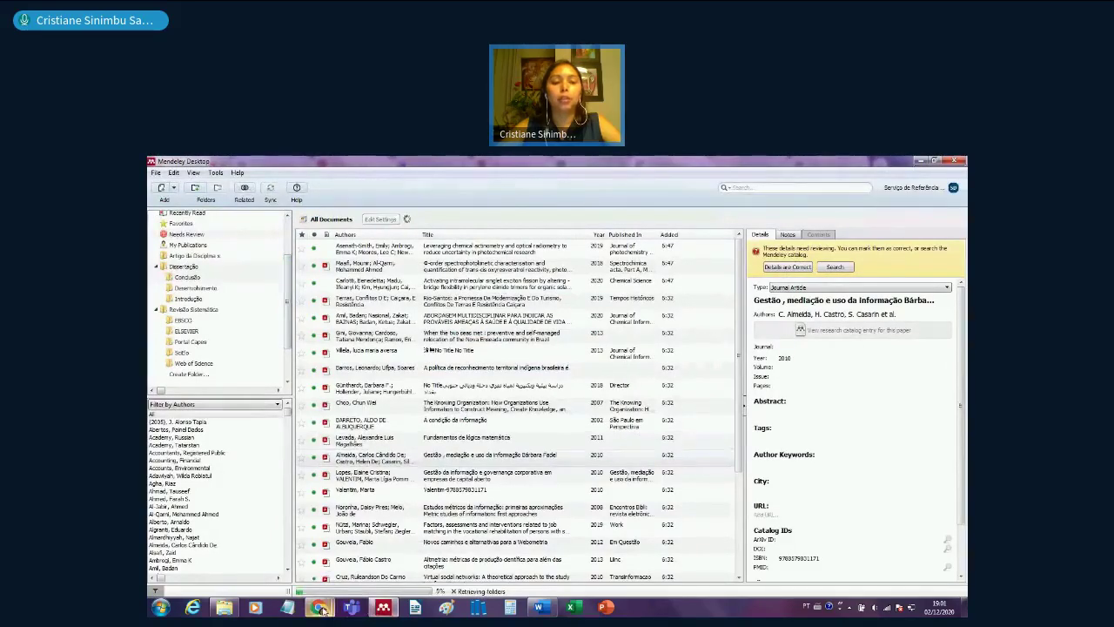
mouse_move(320, 608)
click(267, 557)
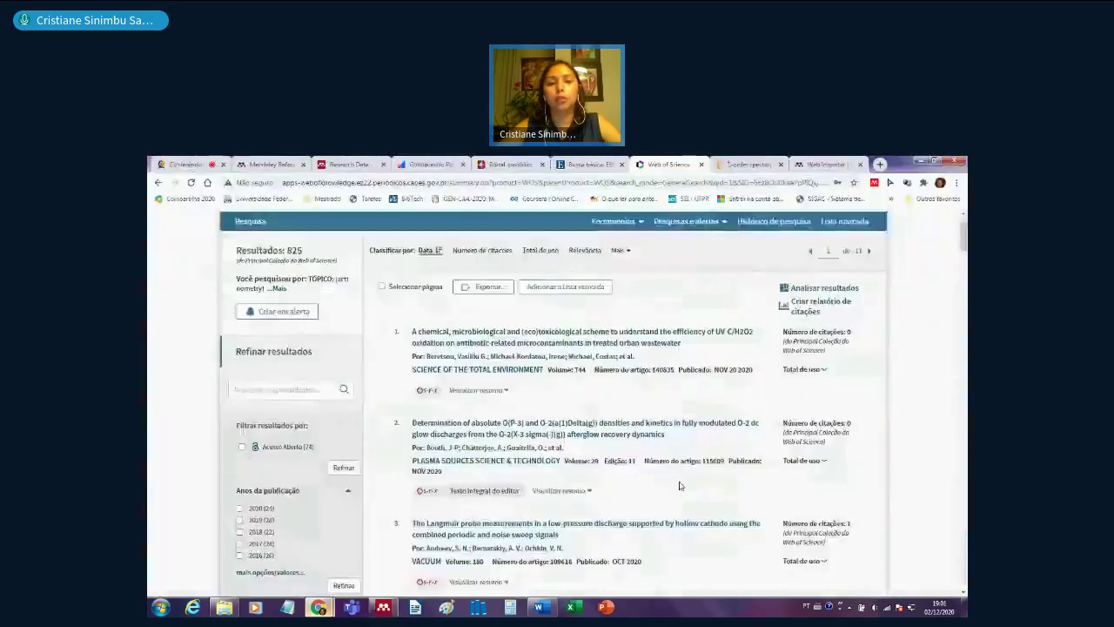
- Open Web of Science's 'Outros formatos de arquivo' export dialog for records 1–500
scroll(686, 493, up, 1)
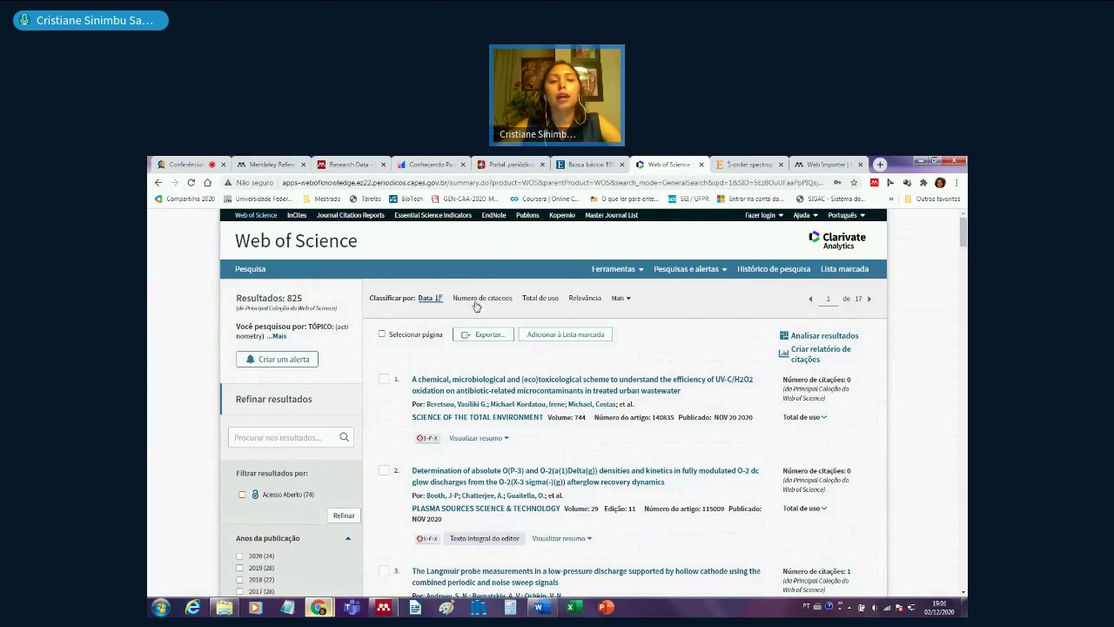
click(500, 340)
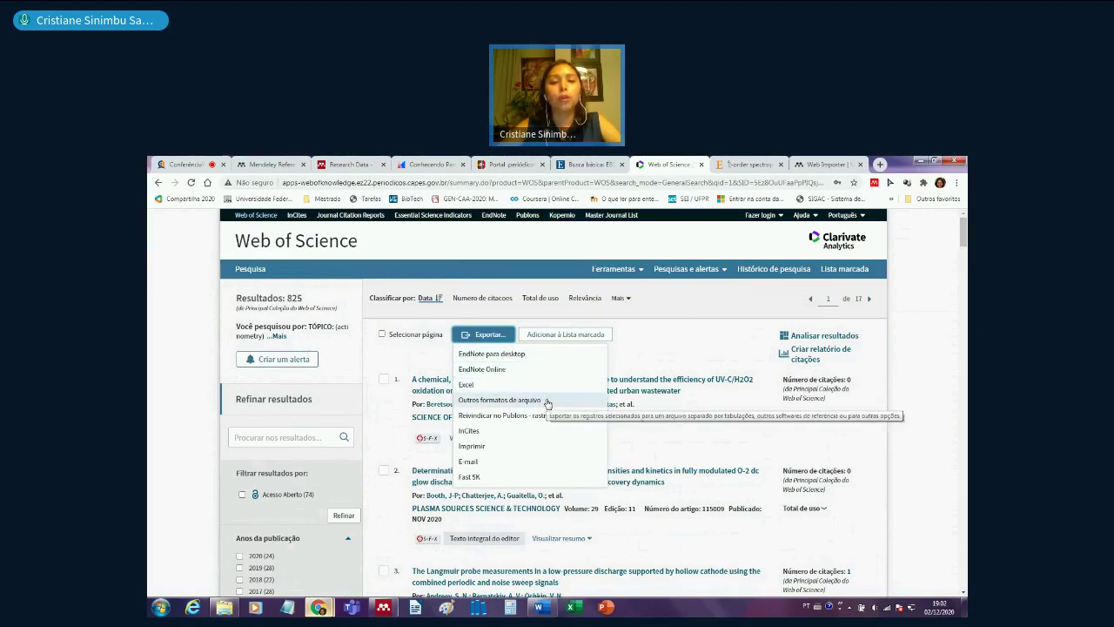
click(546, 403)
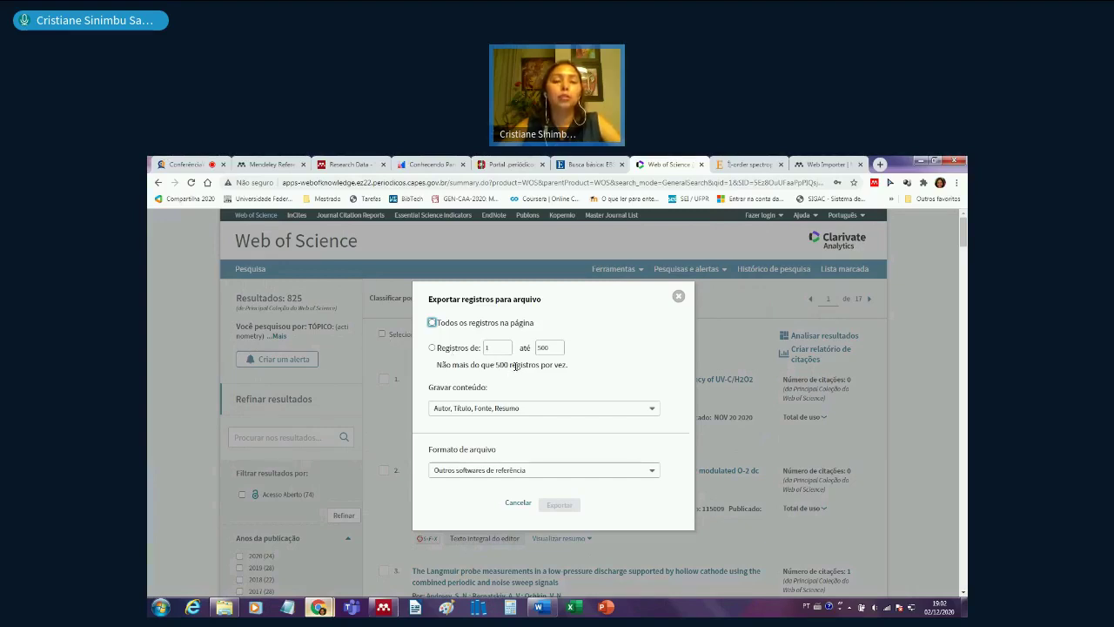
- Export 'Todos os registros na página' from Web of Science with Formato de arquivo set to BibTeX
click(433, 323)
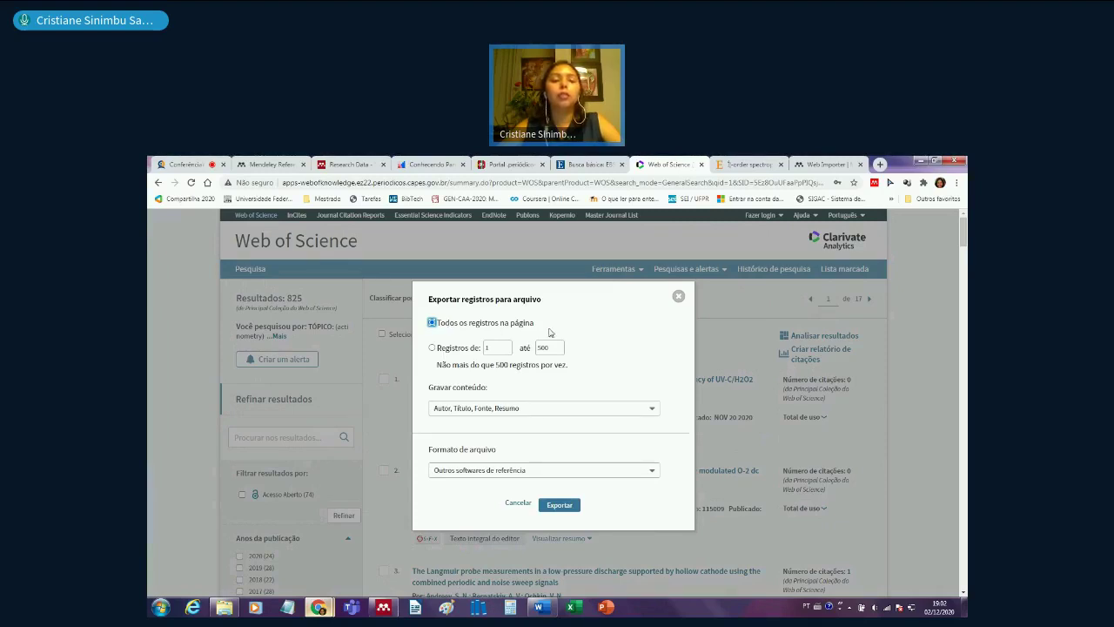
click(537, 475)
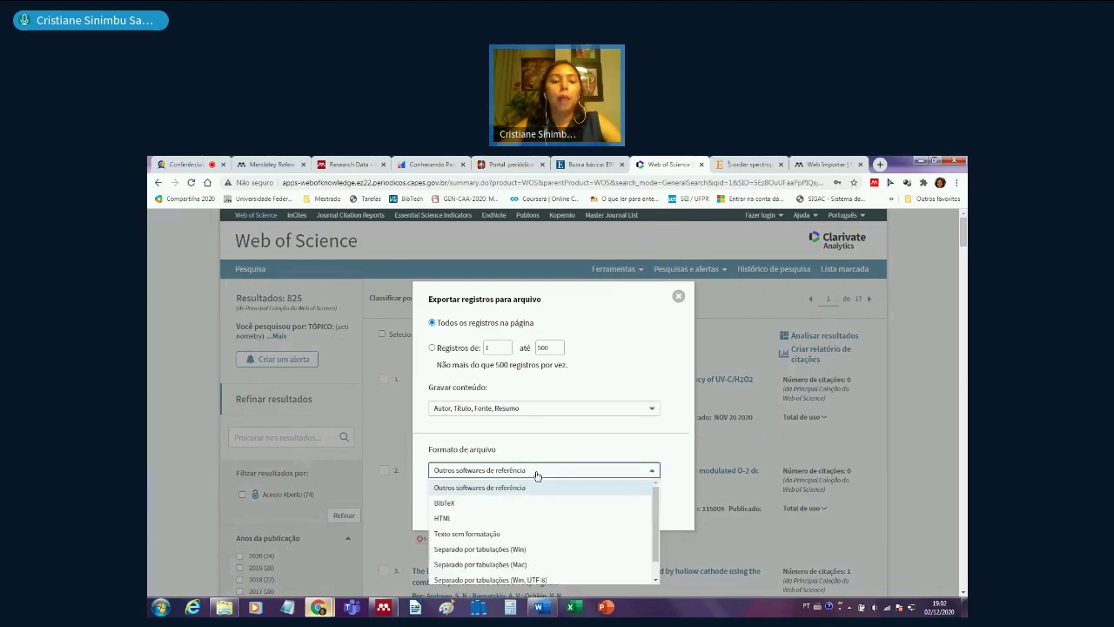
scroll(488, 466, down, 1)
click(444, 456)
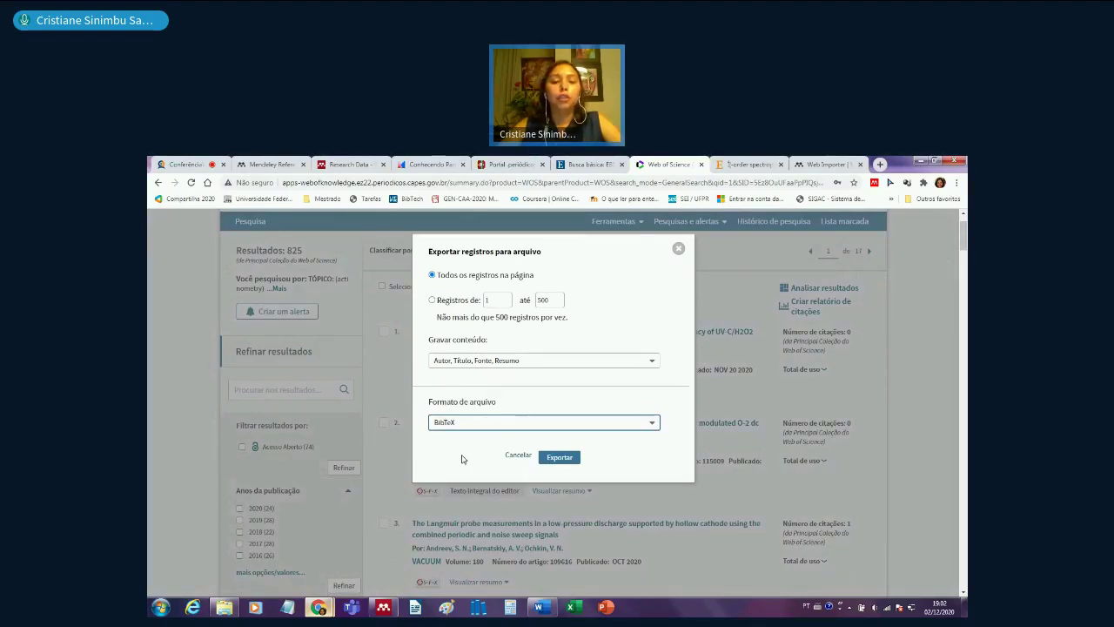
click(561, 457)
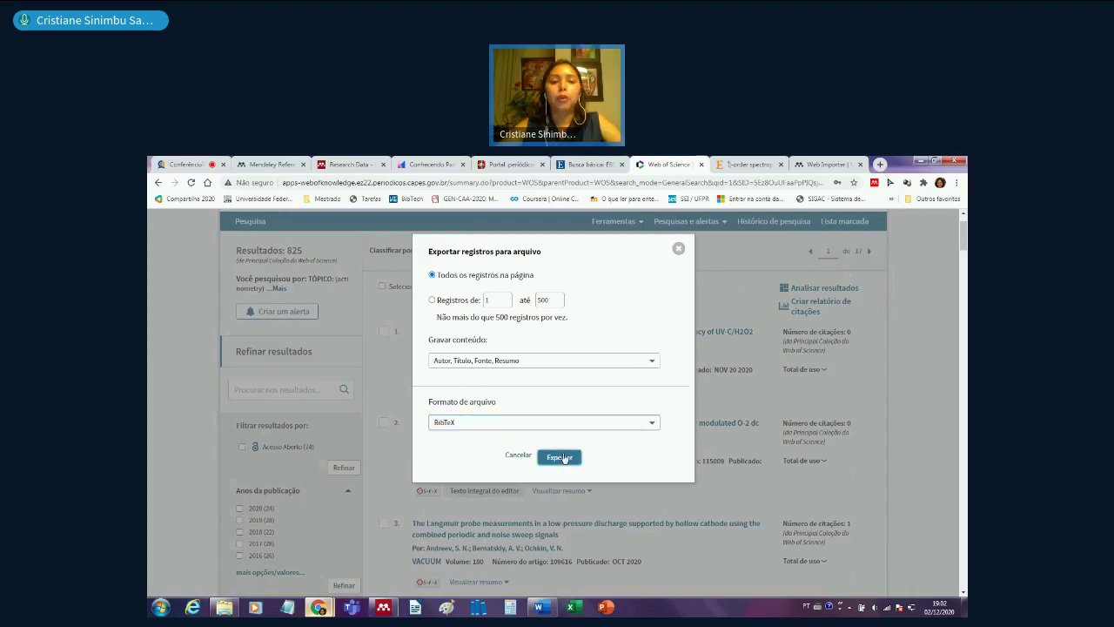
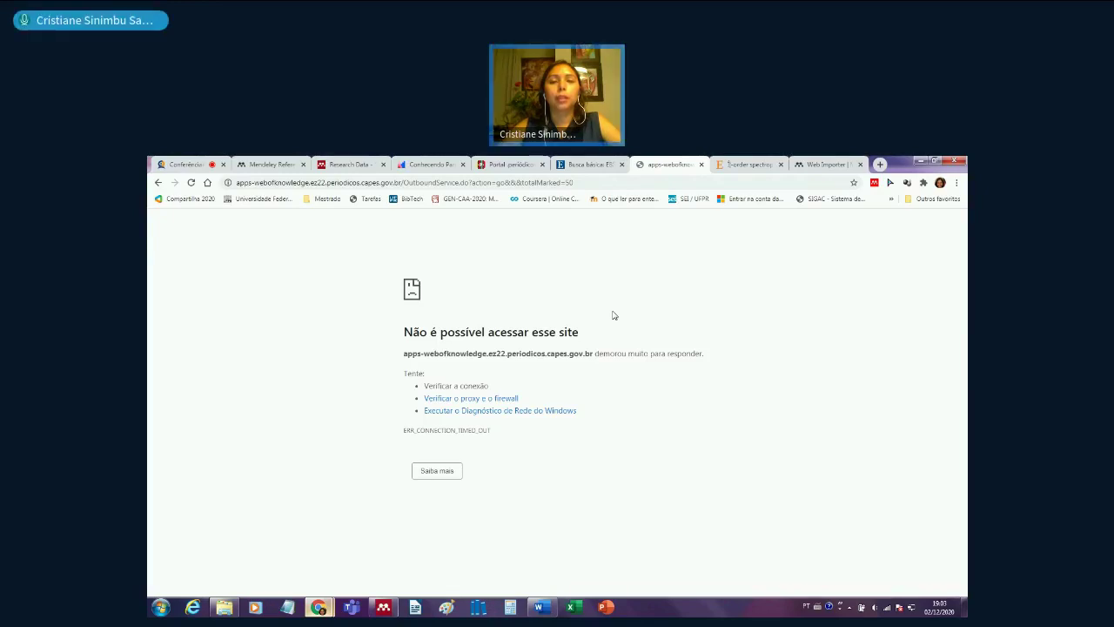
- Reload the timed-out Web of Science page and return to the 825-result actinometry search
click(576, 182)
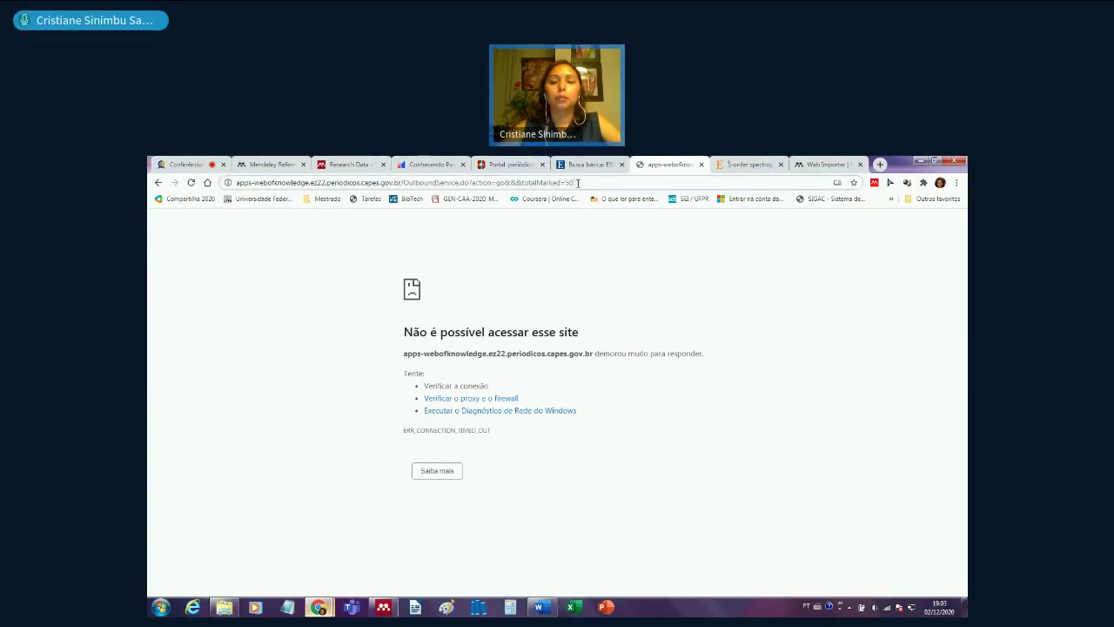
key(Return)
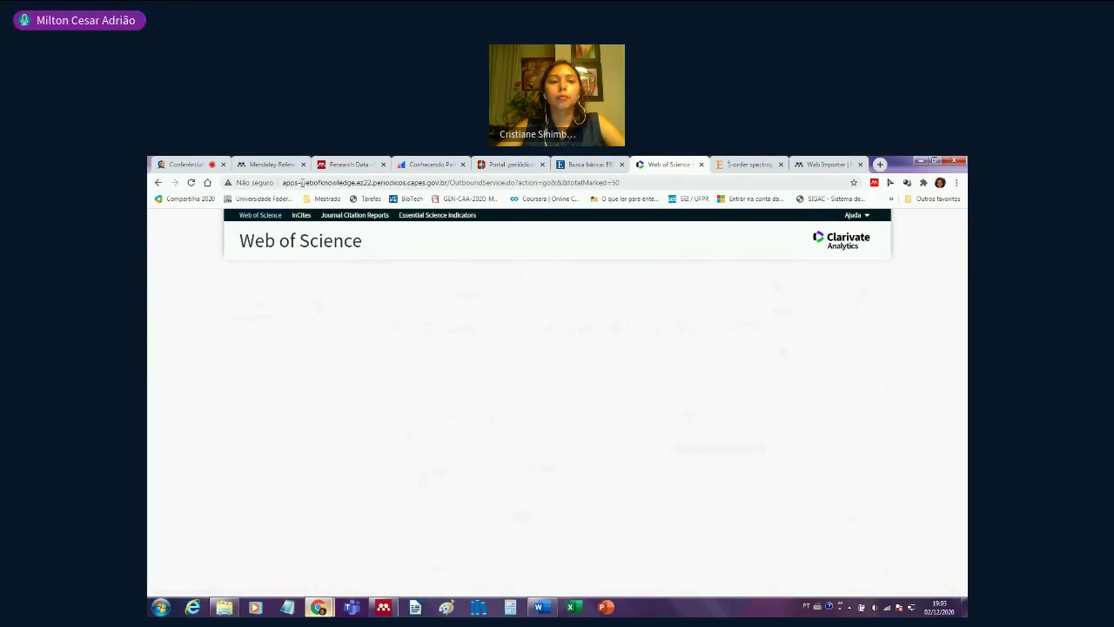
click(385, 184)
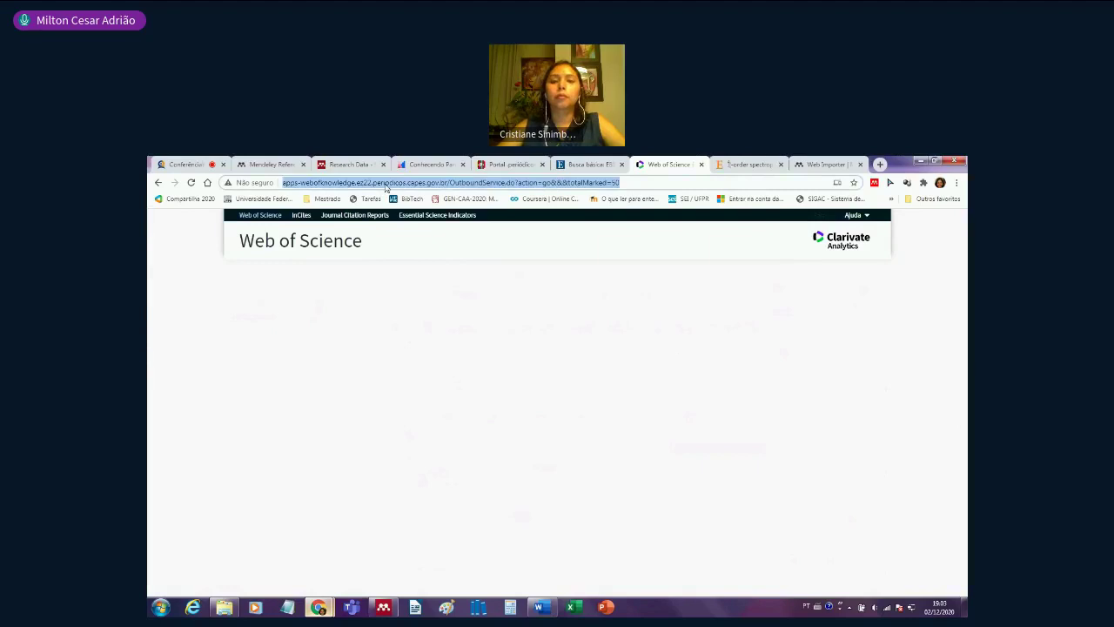
click(385, 184)
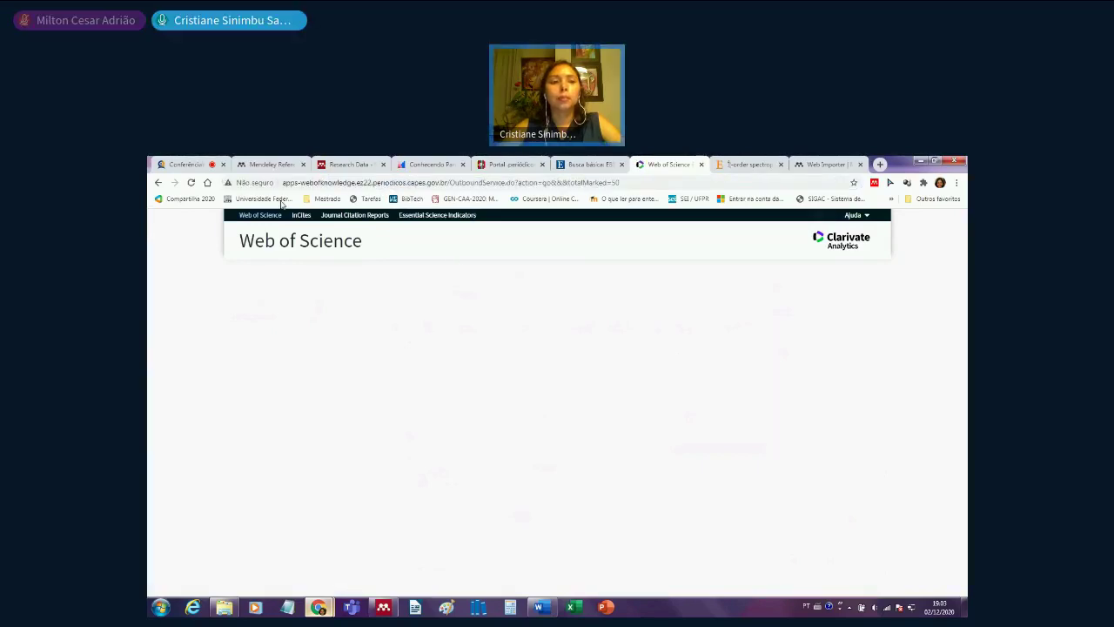
click(158, 183)
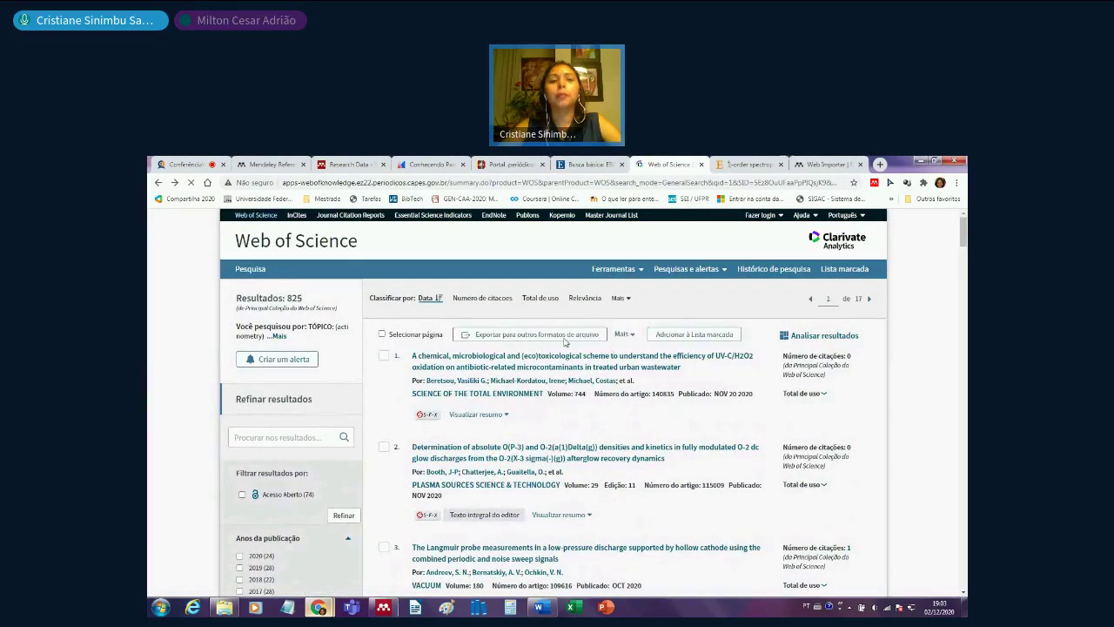
- Export all records on the results page as BibTeX and save savedrecs.bib
click(567, 336)
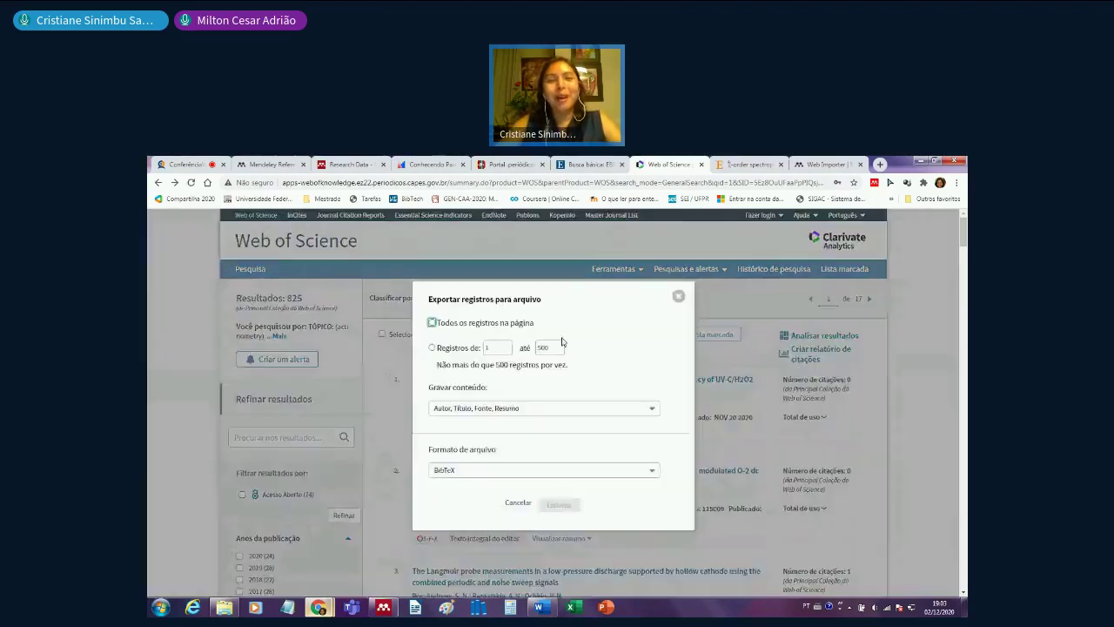
click(433, 323)
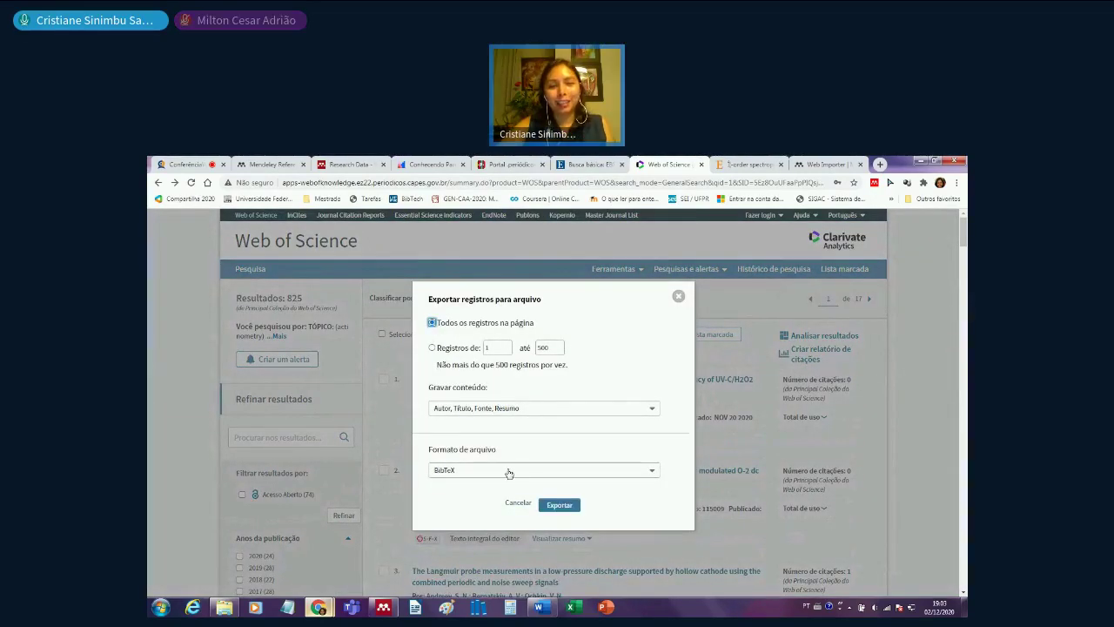
click(566, 508)
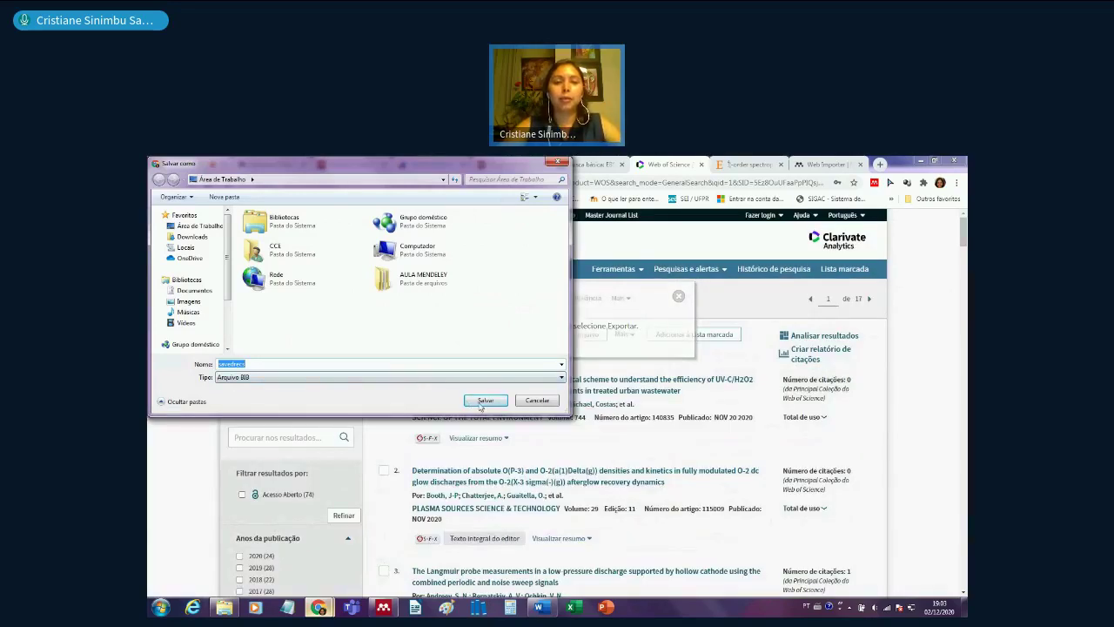
click(484, 400)
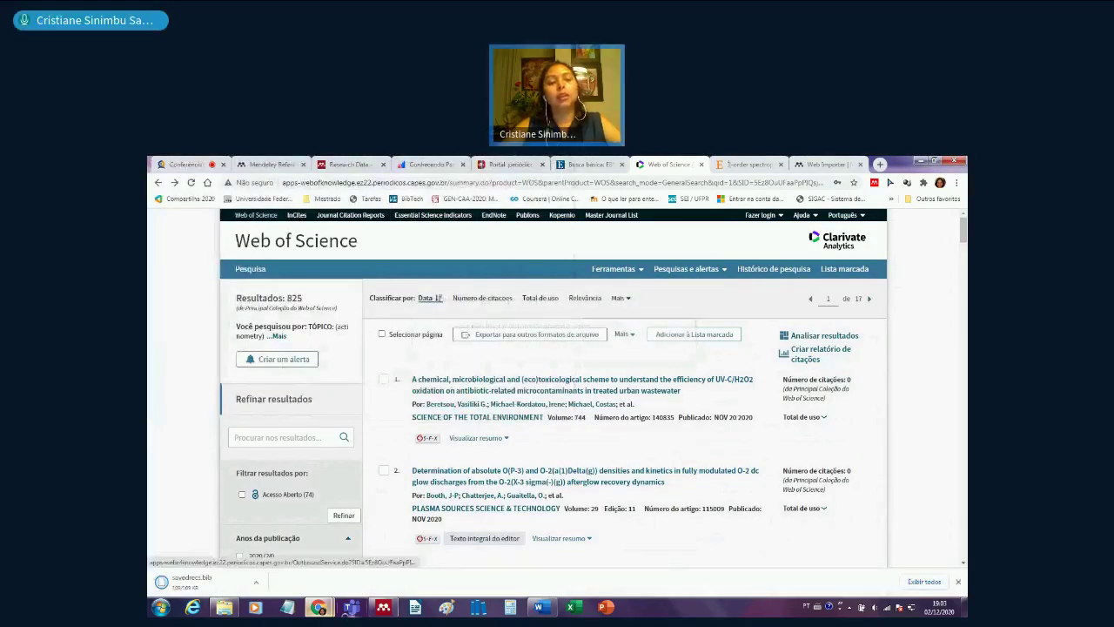
- Dismiss Mendeley's Document Conflicts dialog keeping local versions, then open the Web of Science folder
click(384, 610)
click(689, 244)
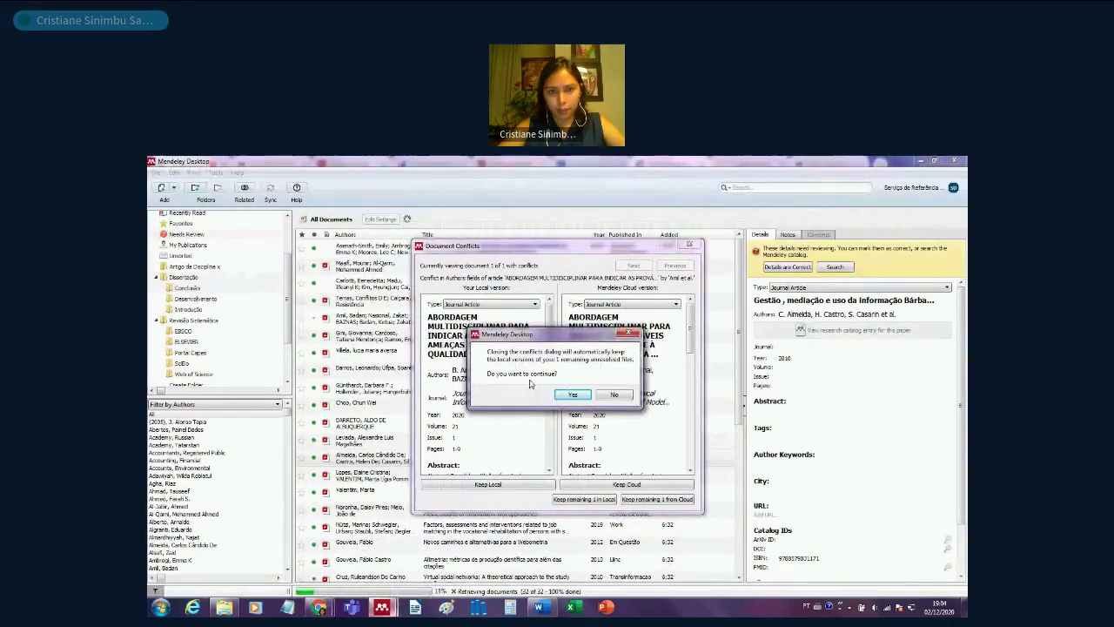
click(614, 396)
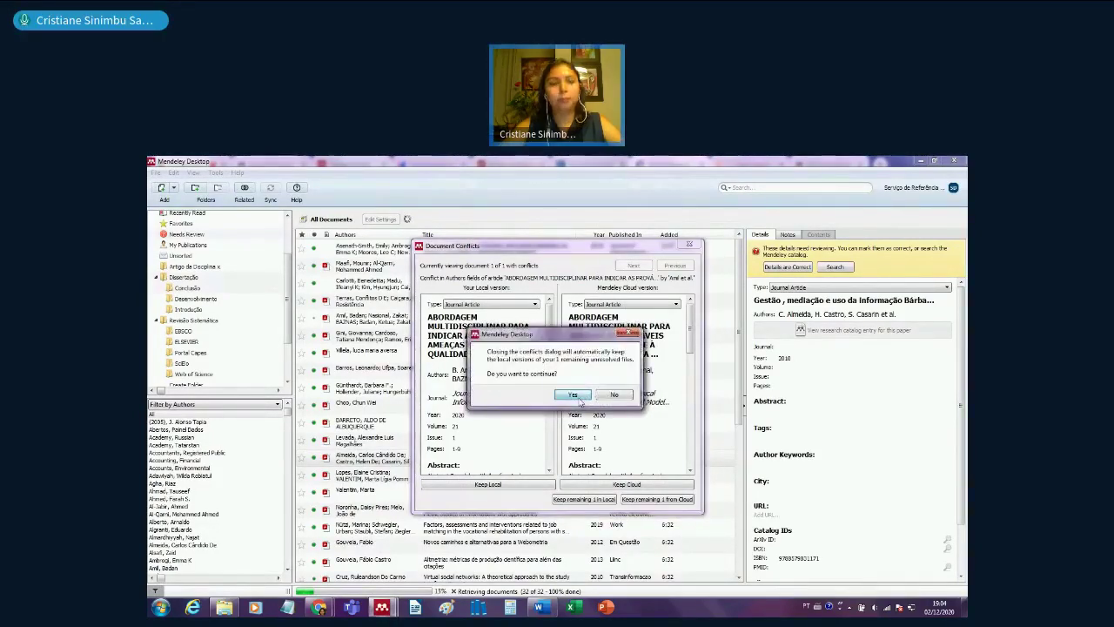
click(573, 395)
click(193, 373)
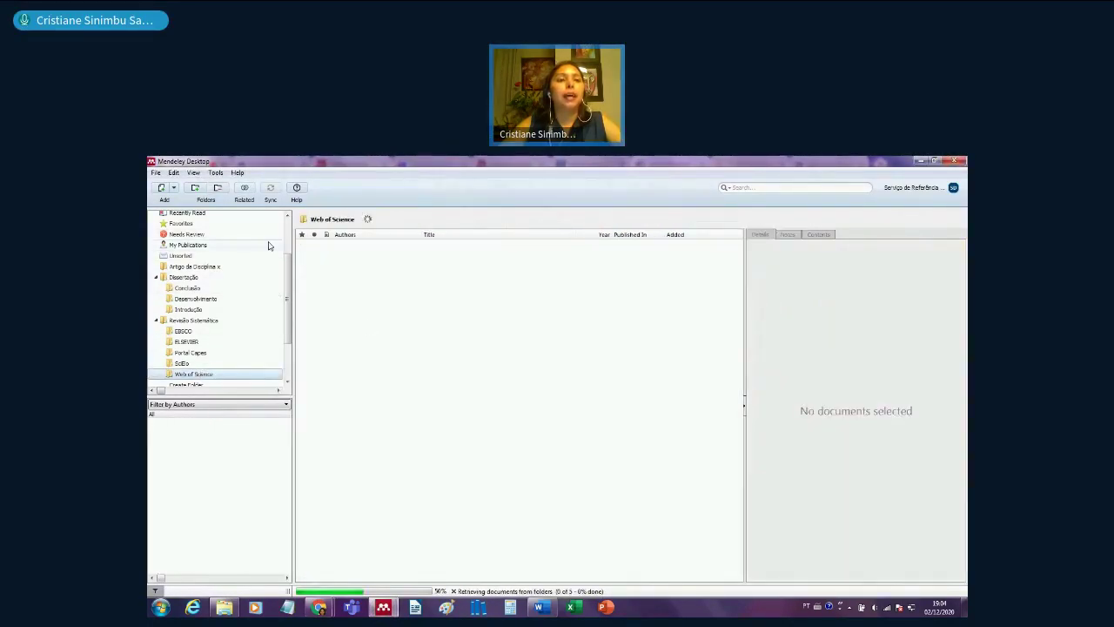
click(155, 172)
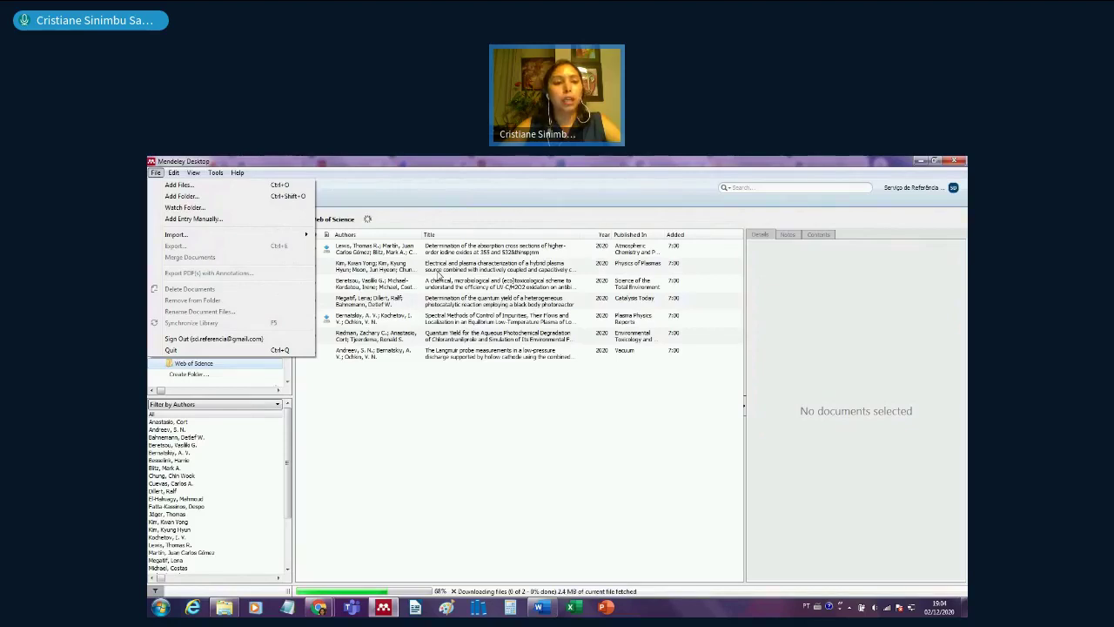
- Add savedrecs.bib to the Web of Science folder with Add Files
click(181, 184)
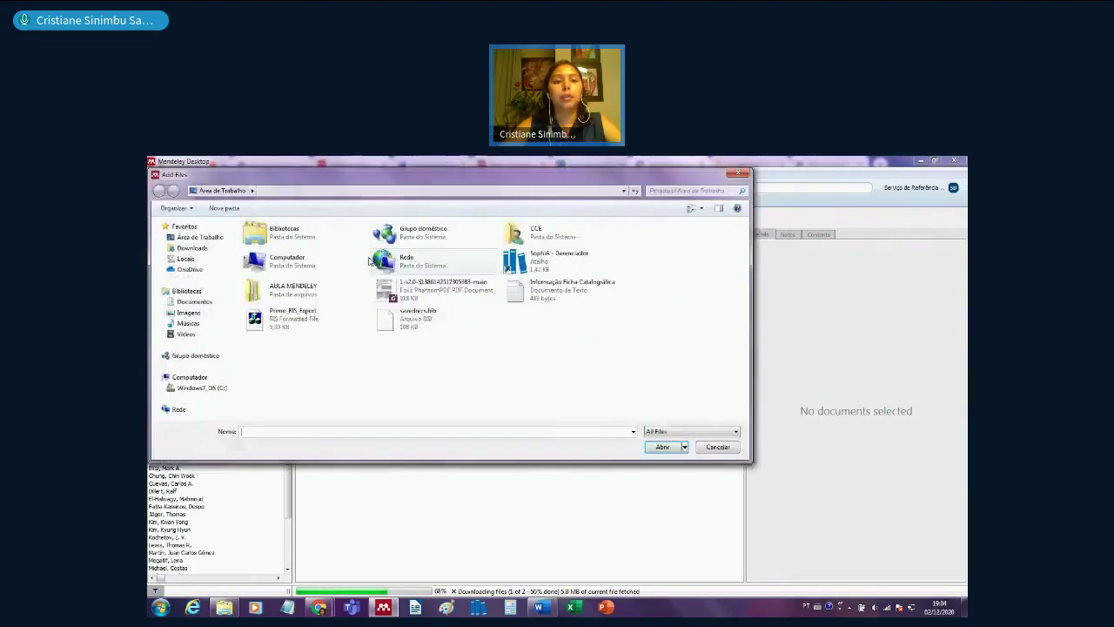
click(405, 324)
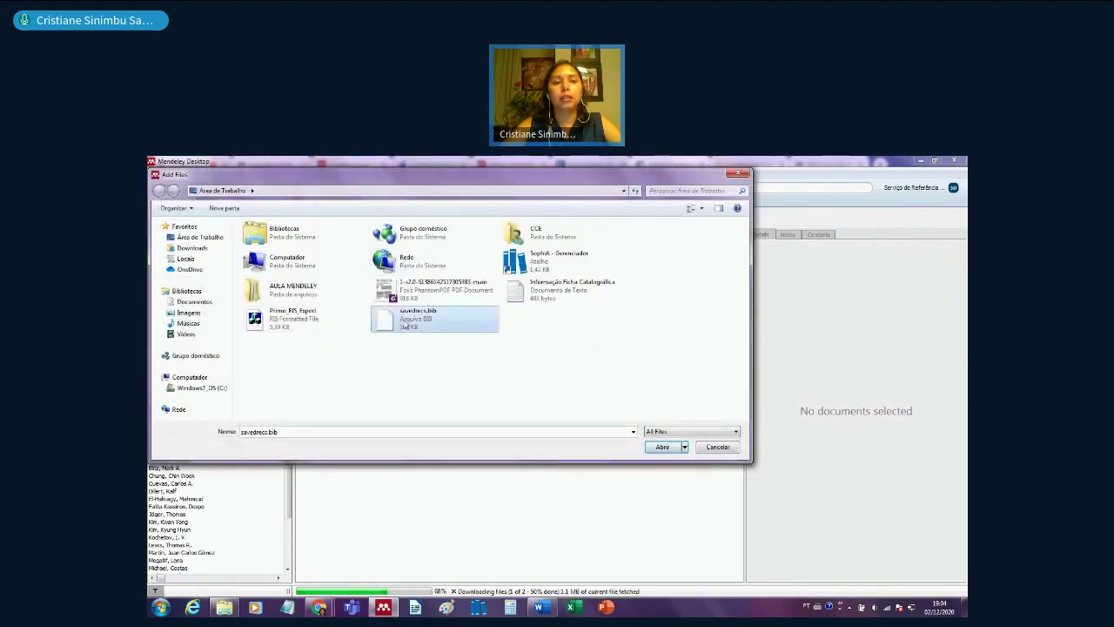
click(663, 449)
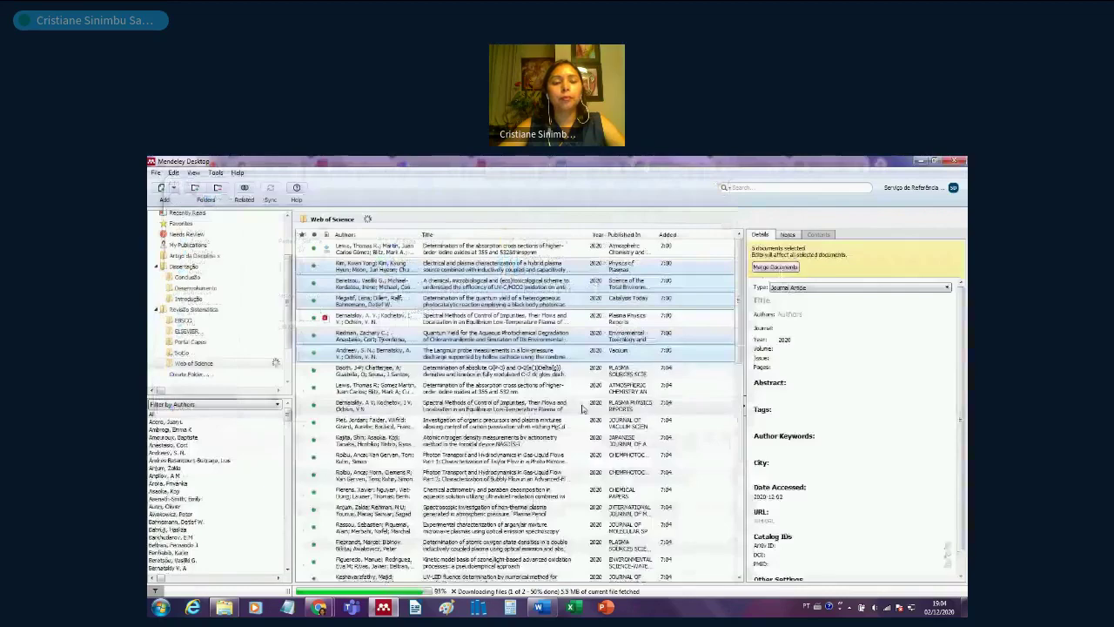
- Review the imported spectral methods, quantum yield and paraben actinometry papers
click(583, 406)
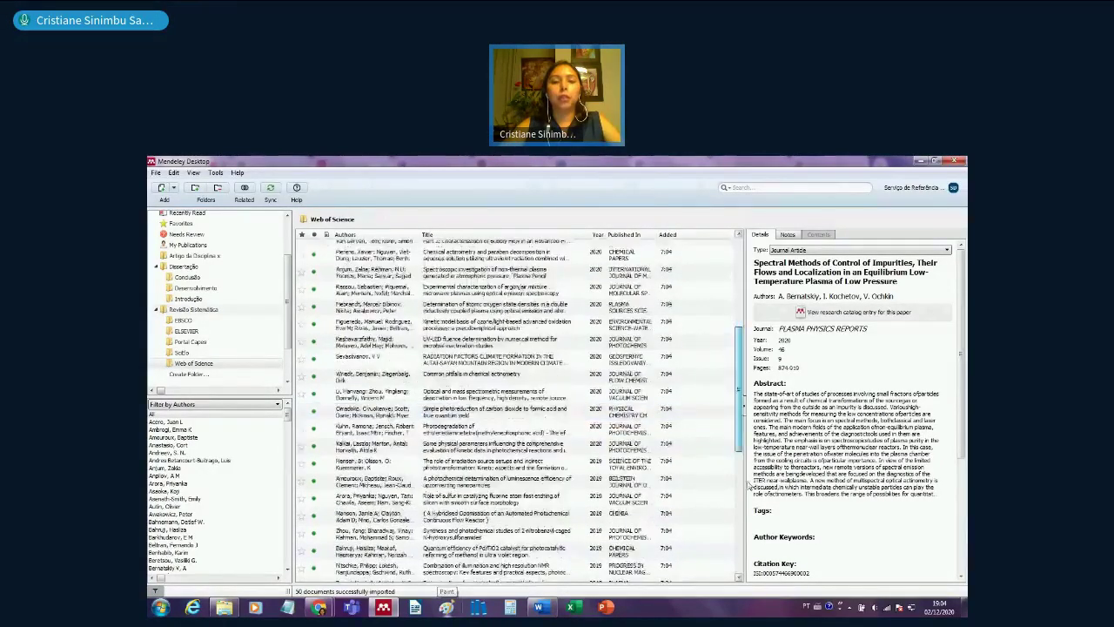
scroll(749, 487, down, 6)
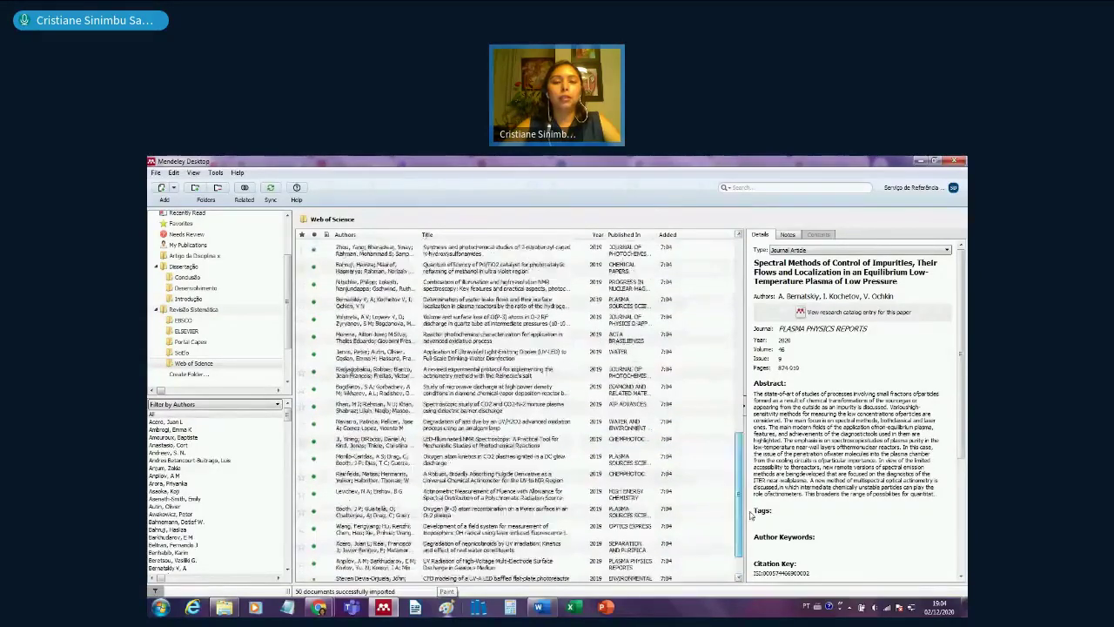
scroll(522, 391, up, 6)
click(466, 300)
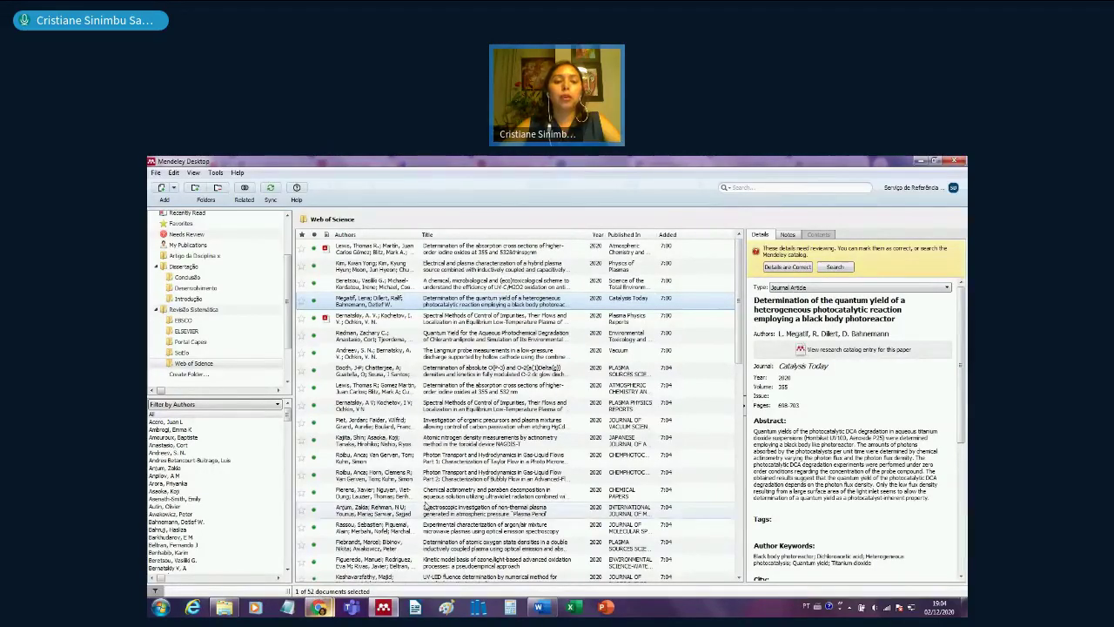
click(449, 495)
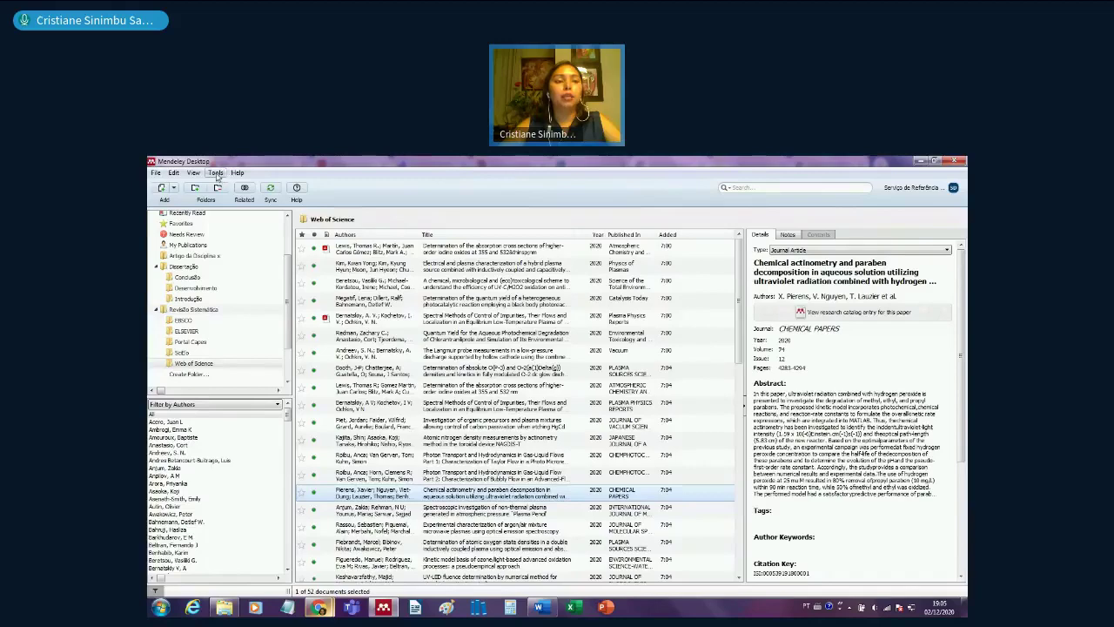
- Run Check for Duplicates on the folder and expand the first duplicate set
click(216, 173)
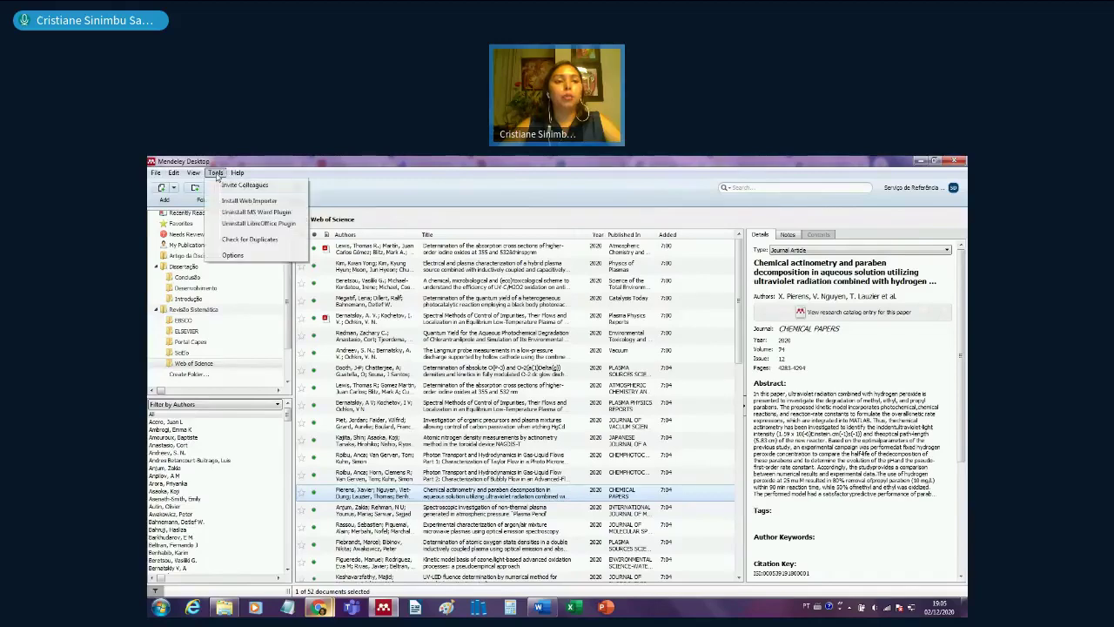
click(289, 241)
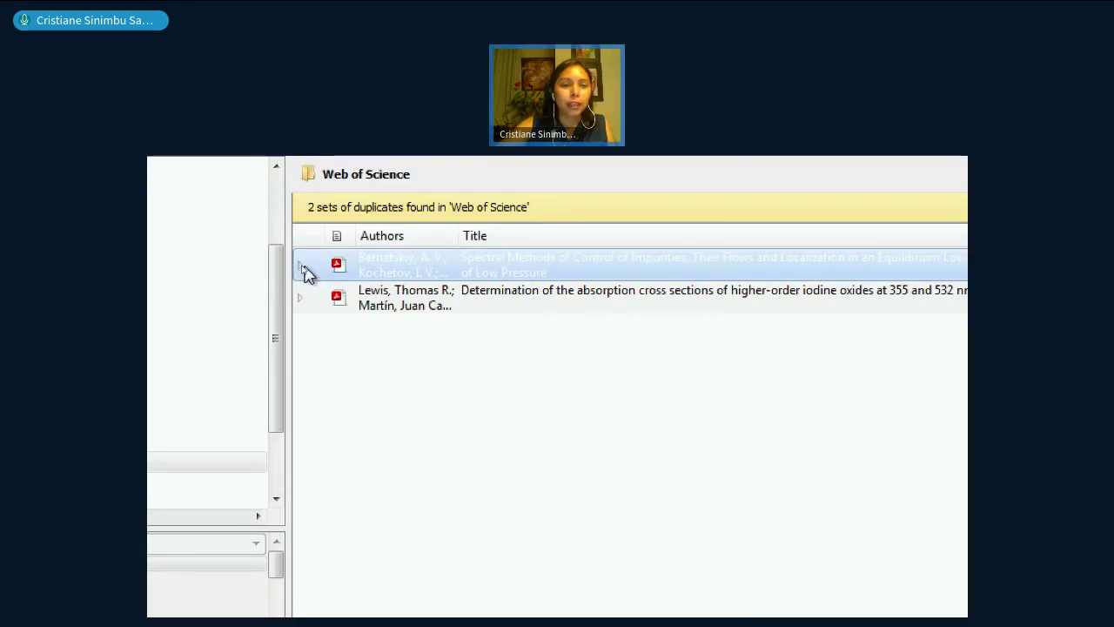
click(301, 267)
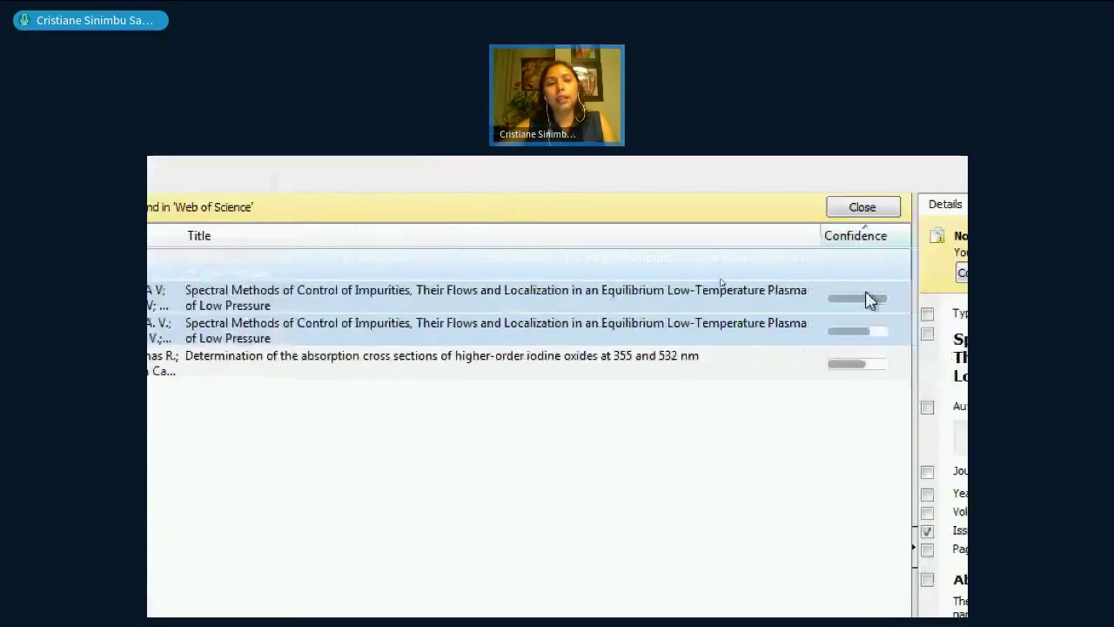
scroll(369, 349, right, 5)
scroll(262, 348, left, 2)
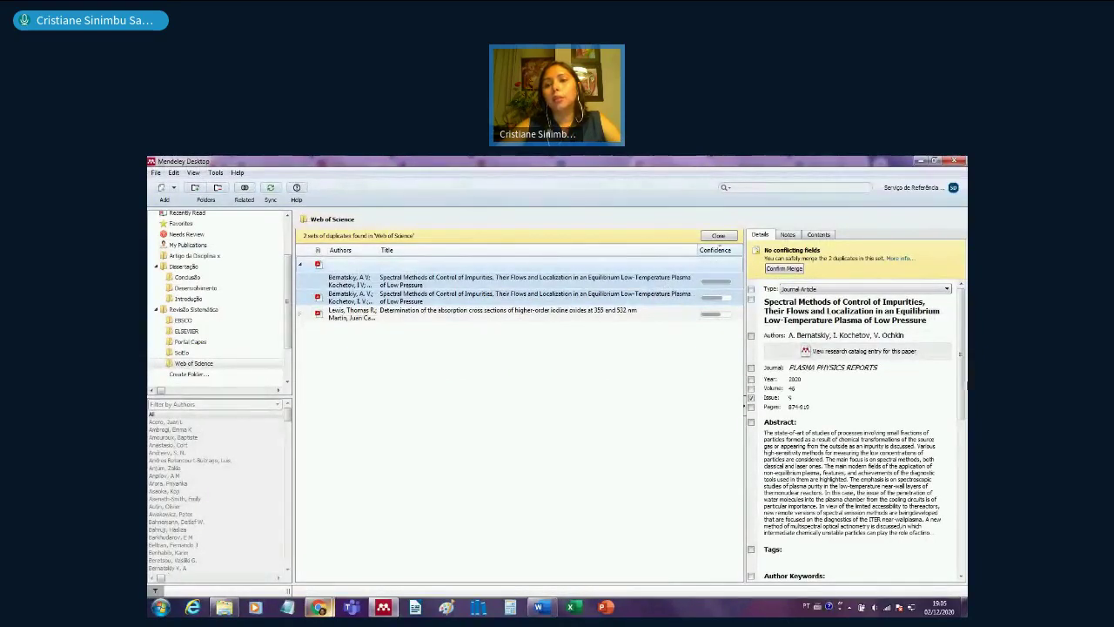
drag(960, 351, 961, 512)
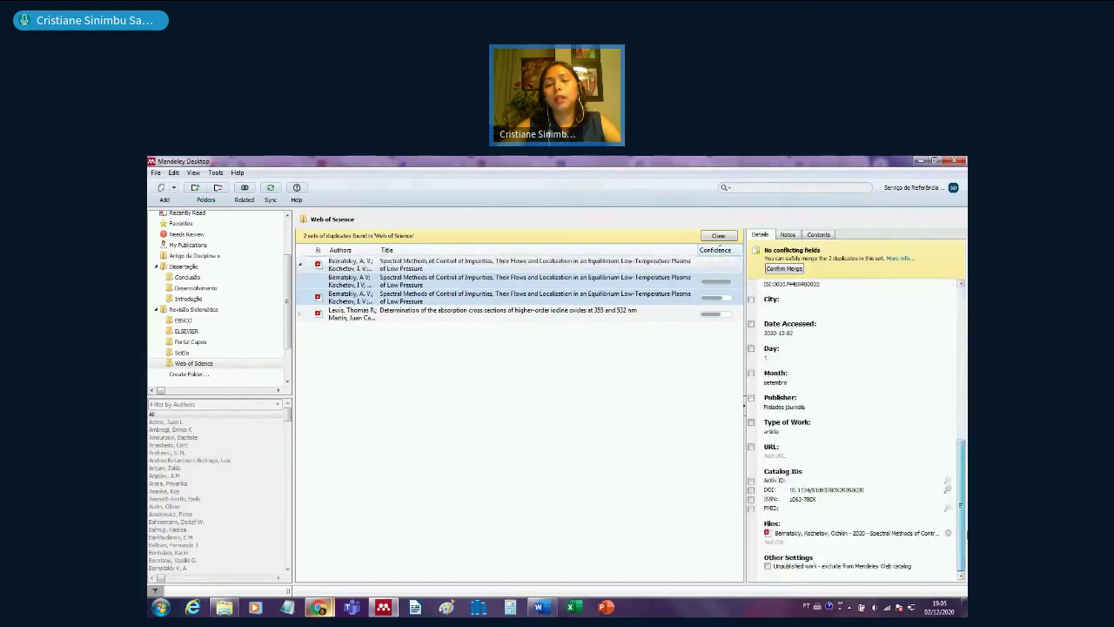
- Merge the two duplicate spectral methods plasma records
click(475, 282)
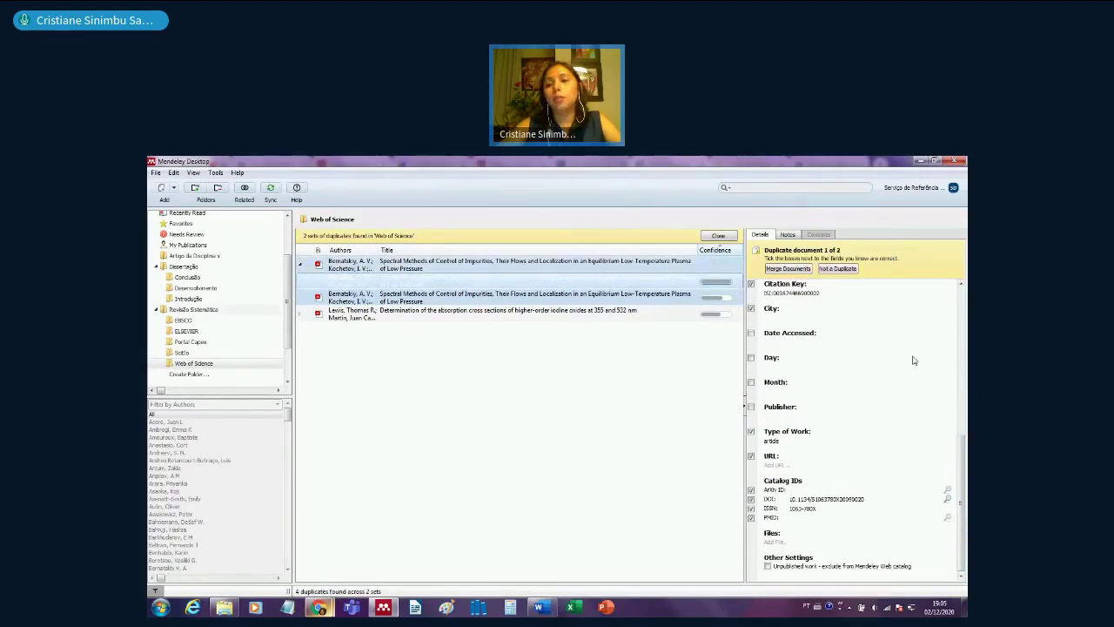
scroll(963, 470, up, 10)
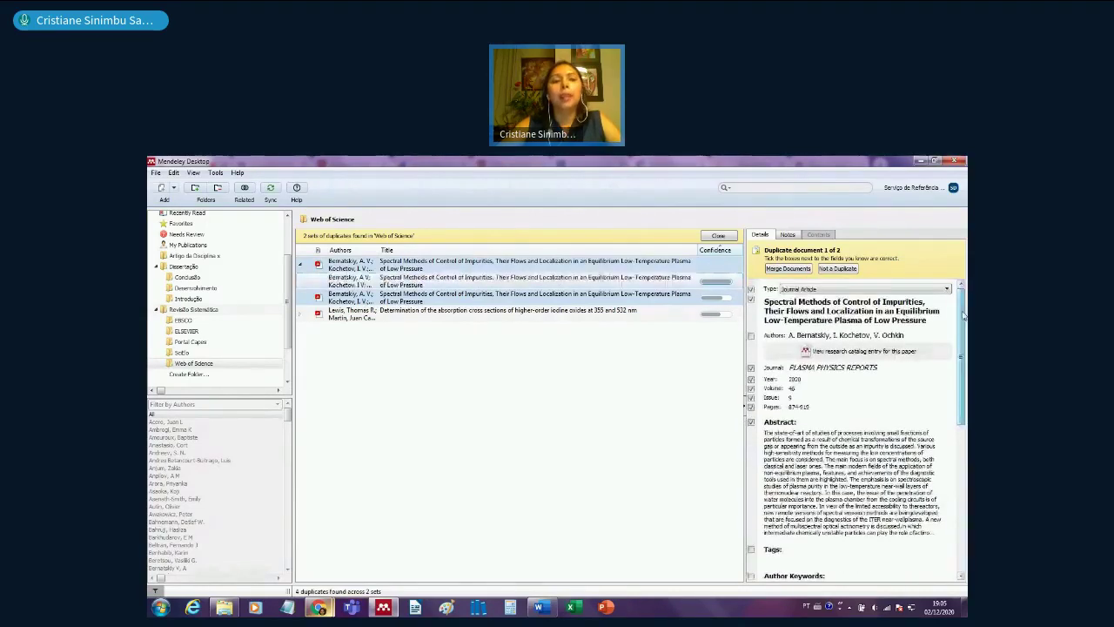
click(515, 282)
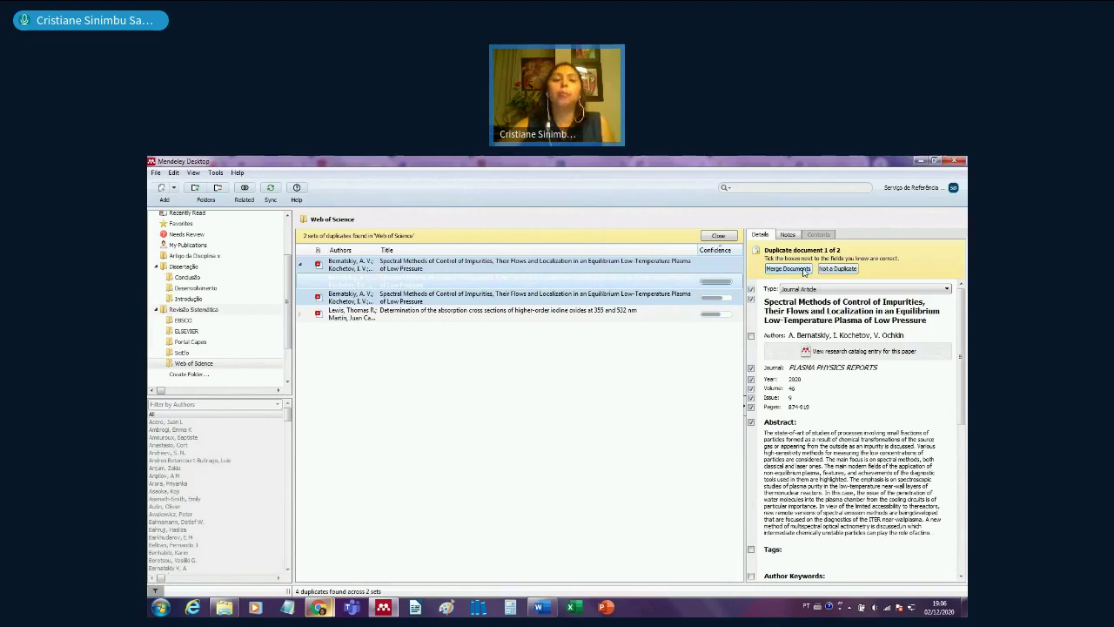
click(803, 272)
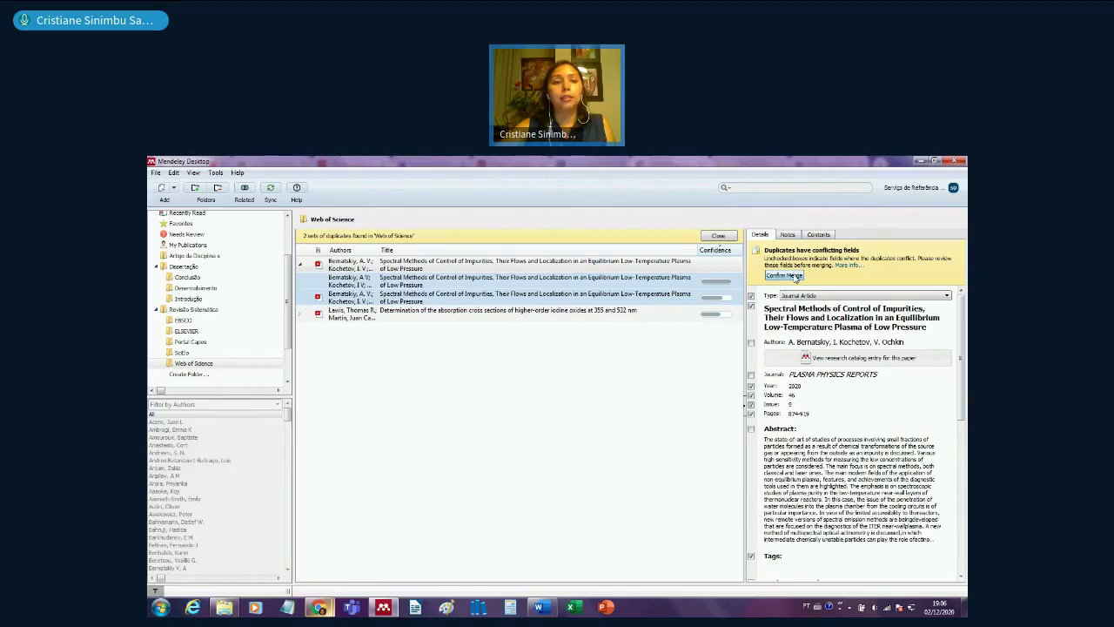
click(795, 276)
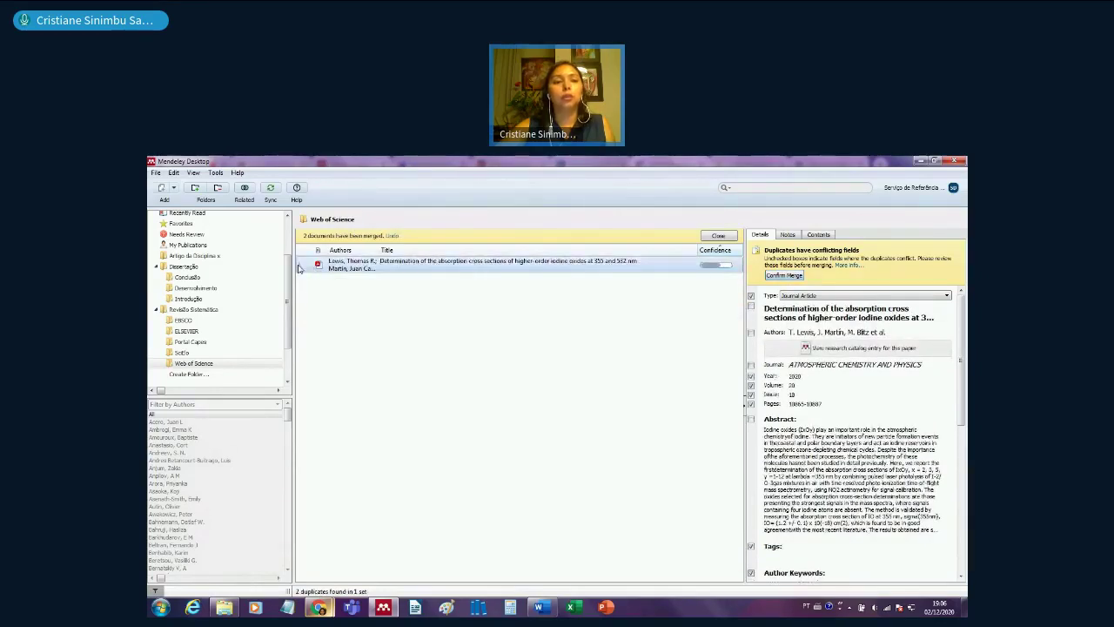
- Merge the duplicate iodine oxides absorption paper copies and dismiss the merge notice
click(300, 265)
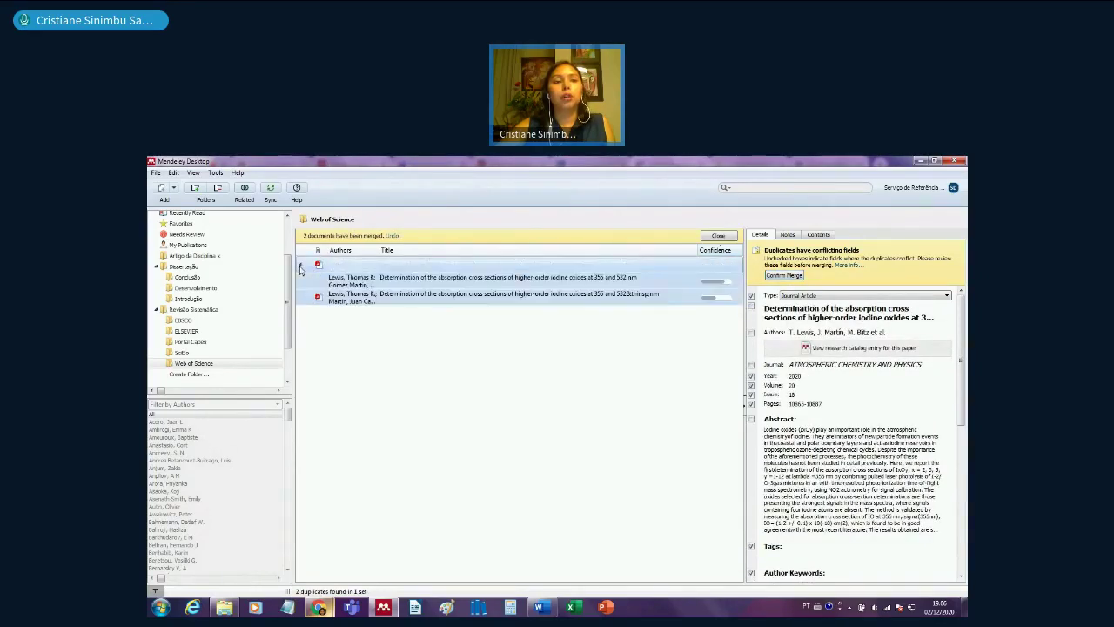
click(356, 298)
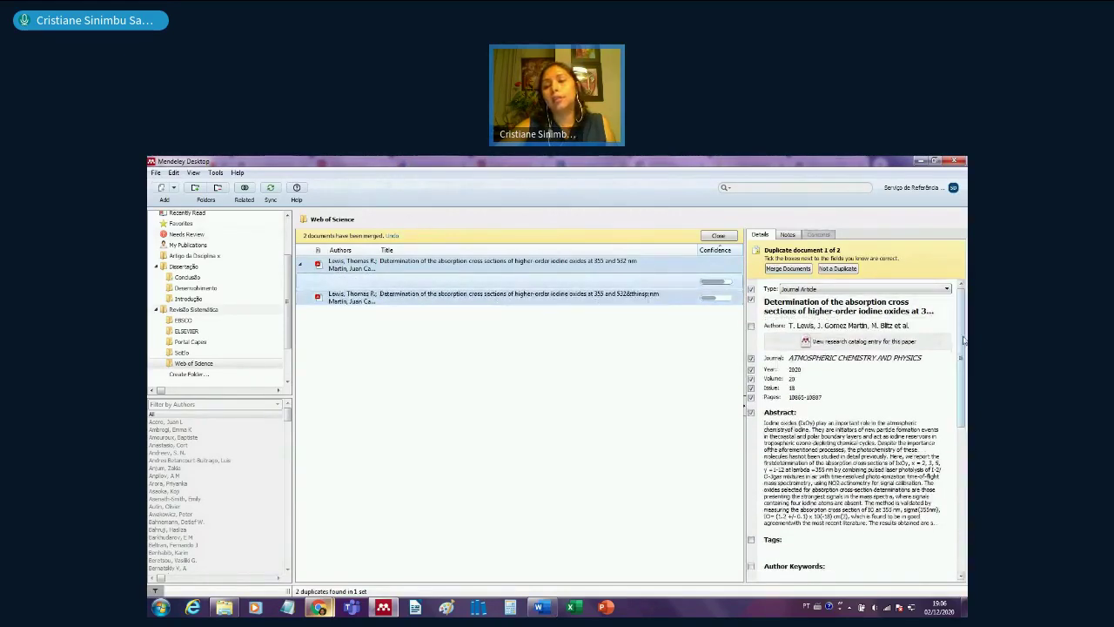
drag(964, 339, 964, 340)
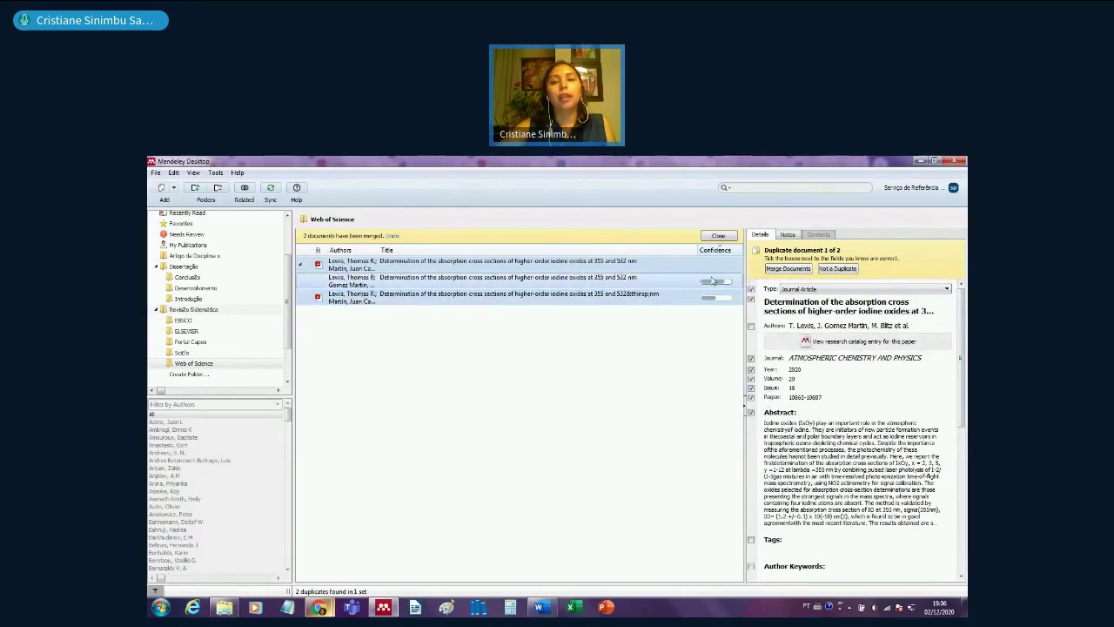
click(786, 270)
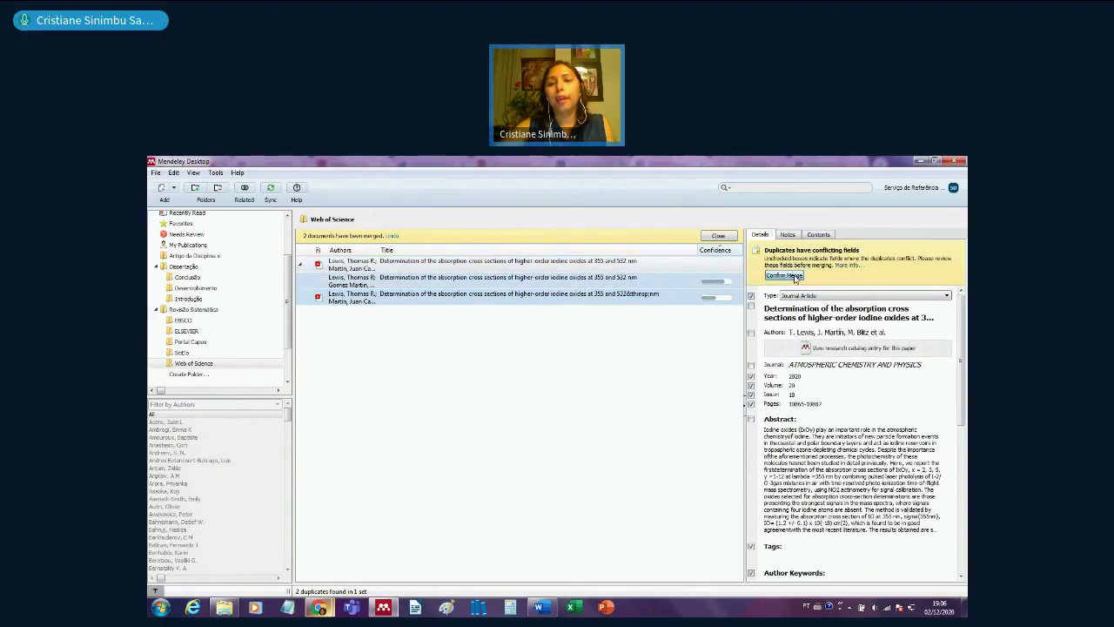
click(718, 236)
- Check a Web of Science paper, then view the third paper in Portal Capes
click(532, 334)
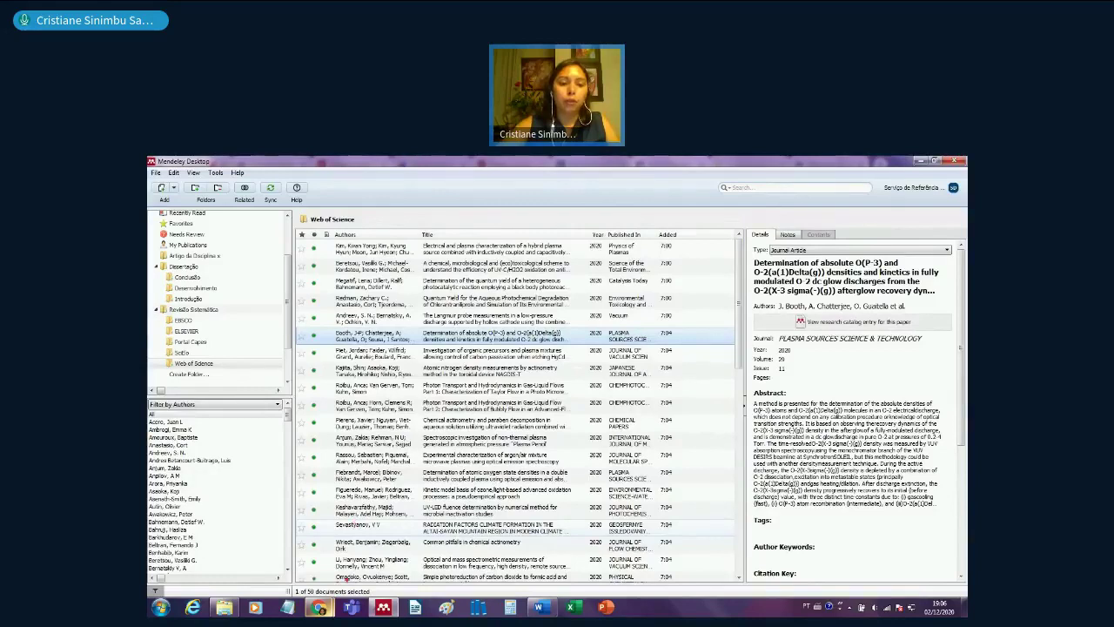
drag(352, 600, 389, 589)
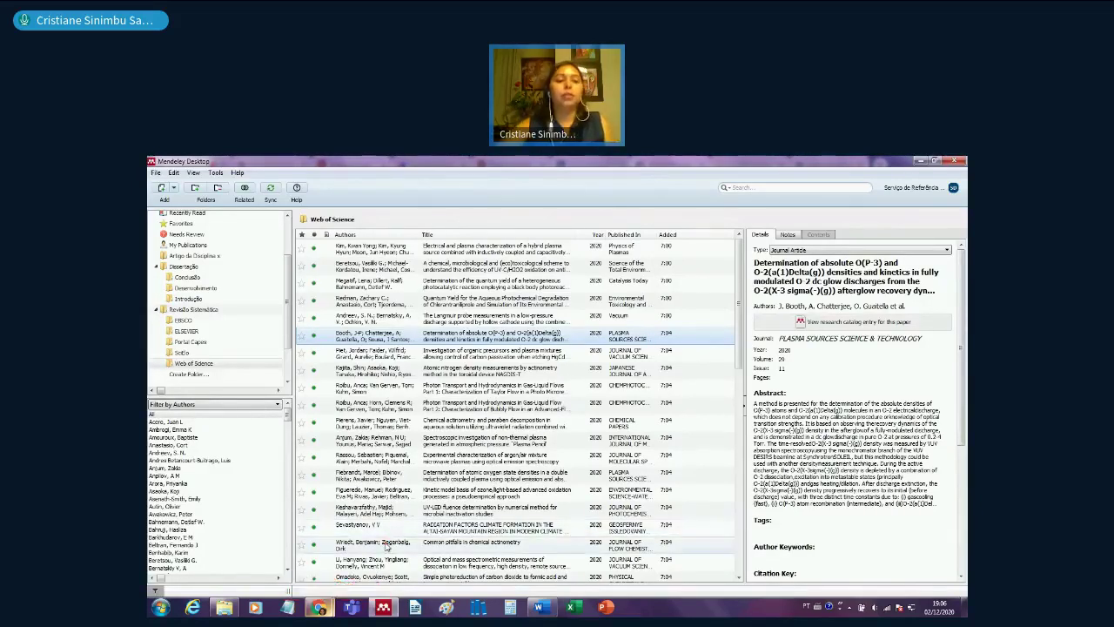
click(212, 343)
click(426, 282)
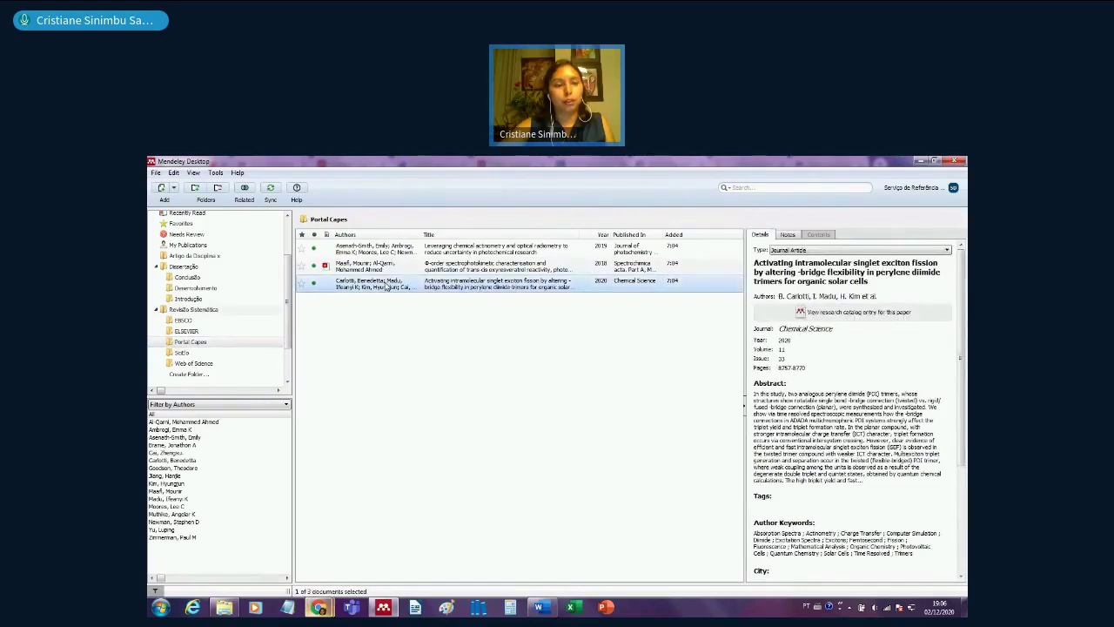
- Browse the Conclusão folder and All Documents, then bring the Web of Science Chrome window forward
click(187, 277)
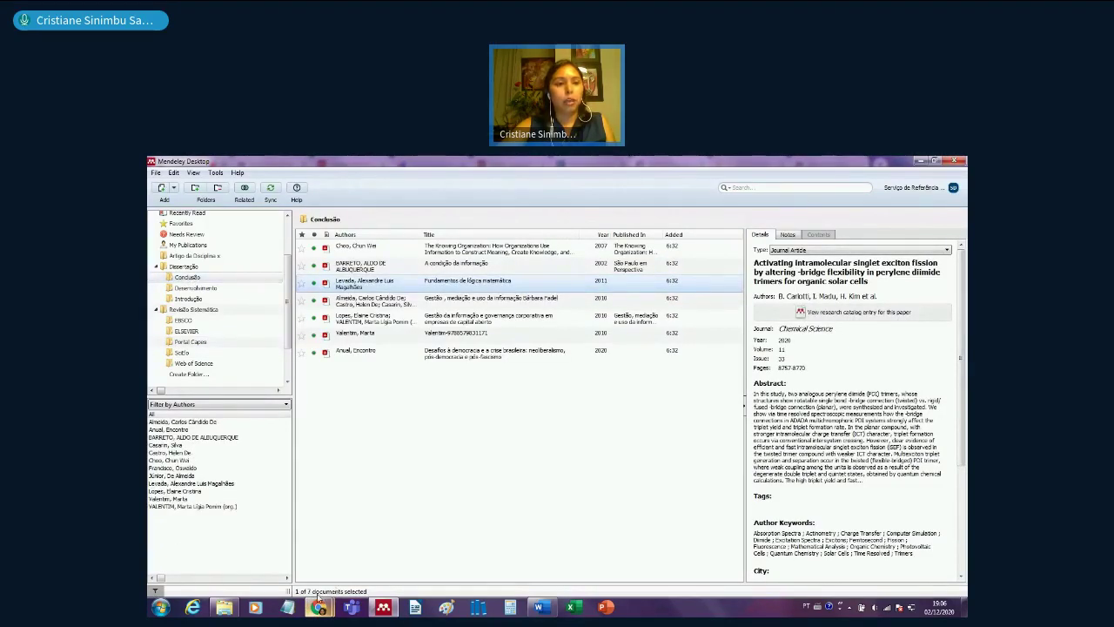
drag(288, 261, 294, 236)
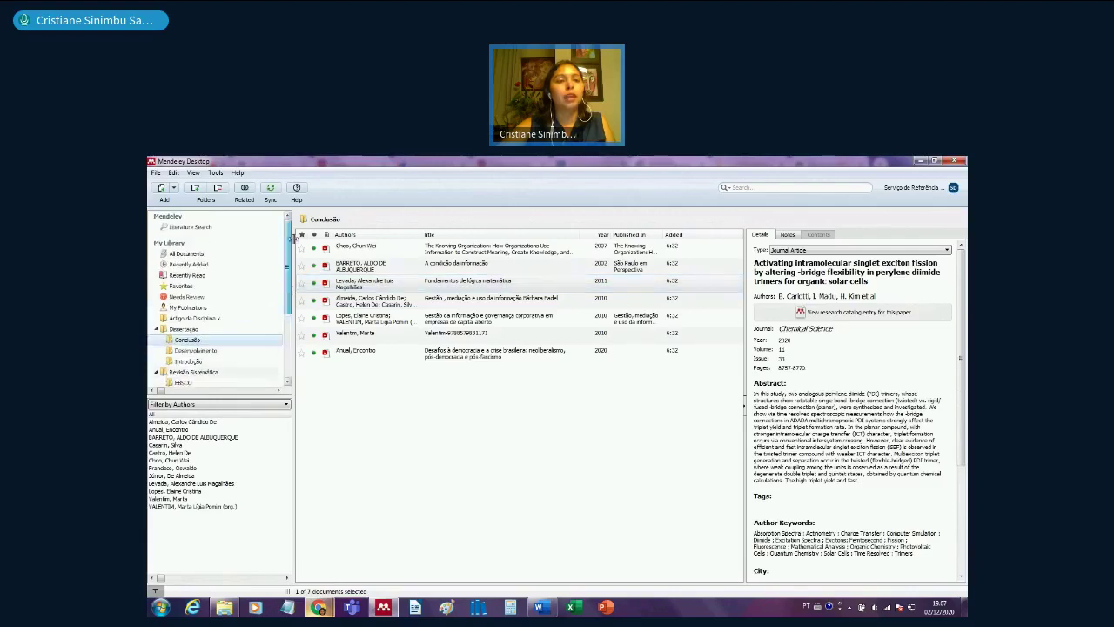
click(177, 254)
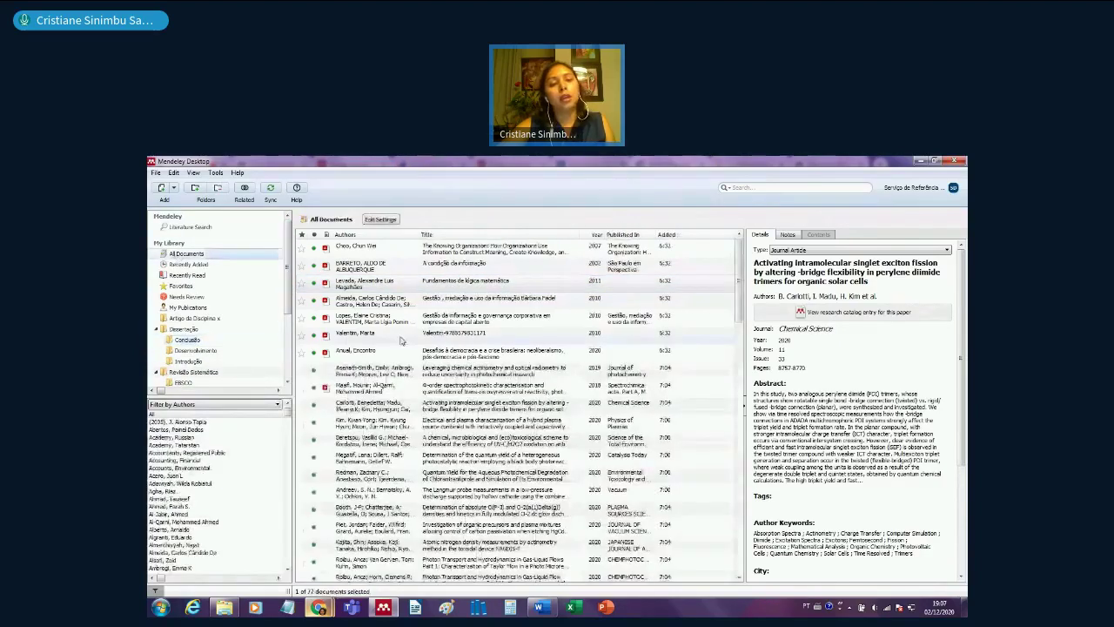
click(402, 337)
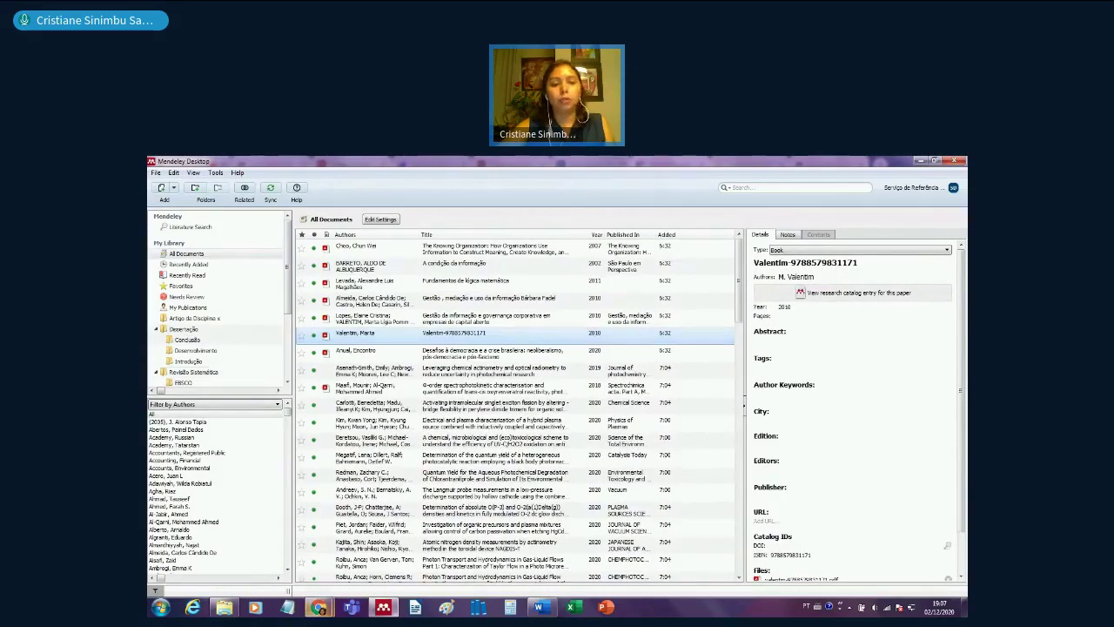
mouse_move(321, 611)
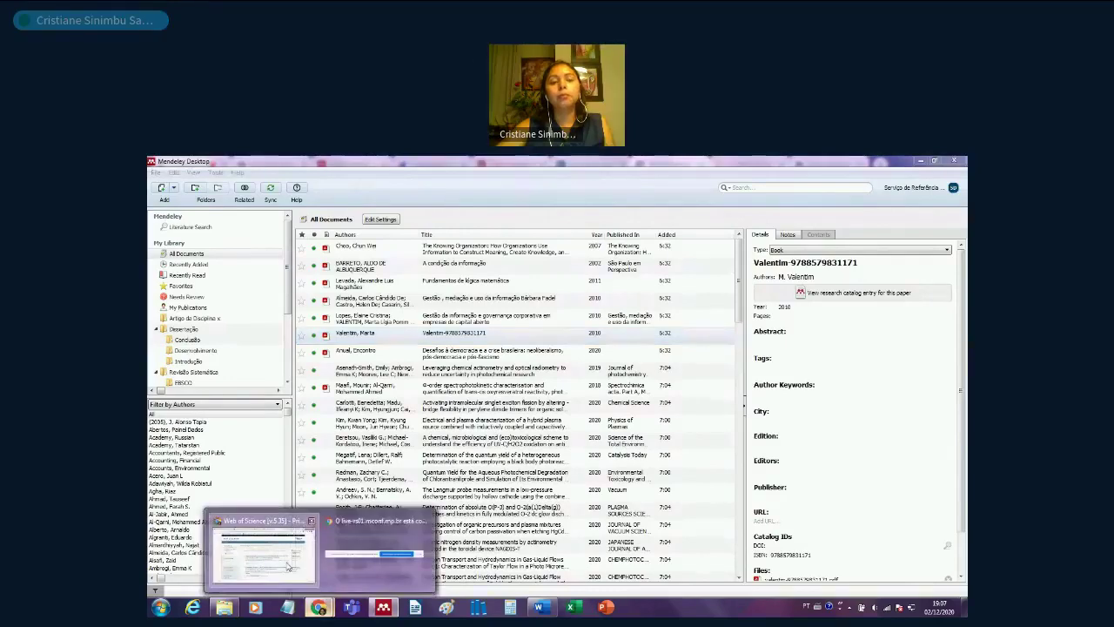
click(261, 551)
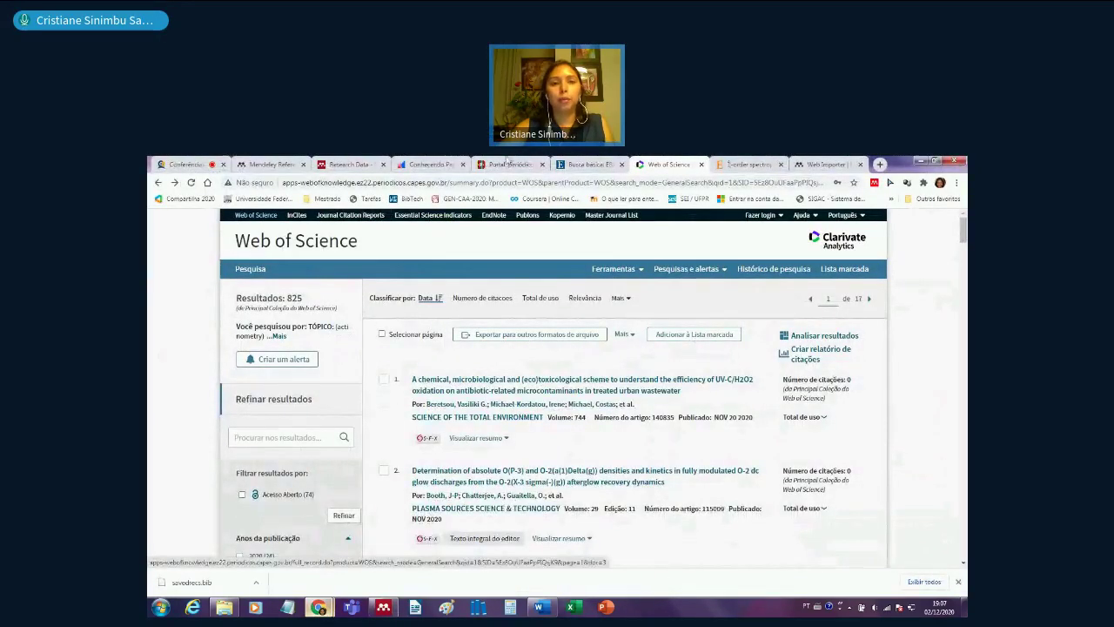
- Switch to the EBSCOhost basic search tab set to Academic Search Premier
click(585, 165)
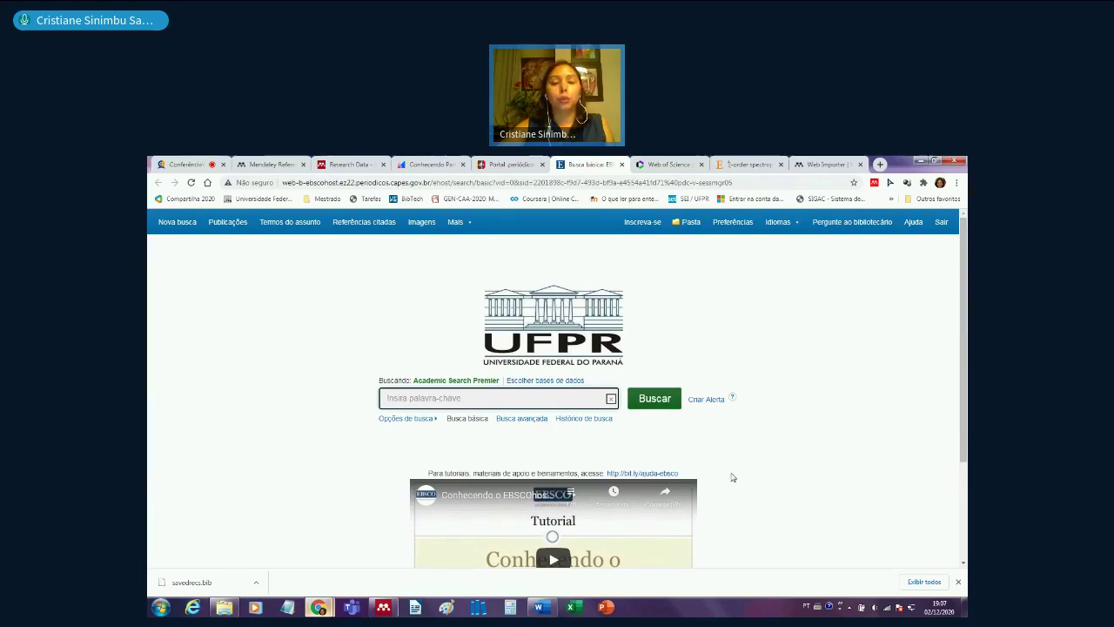
scroll(732, 477, down, 3)
scroll(732, 477, up, 2)
scroll(733, 477, up, 1)
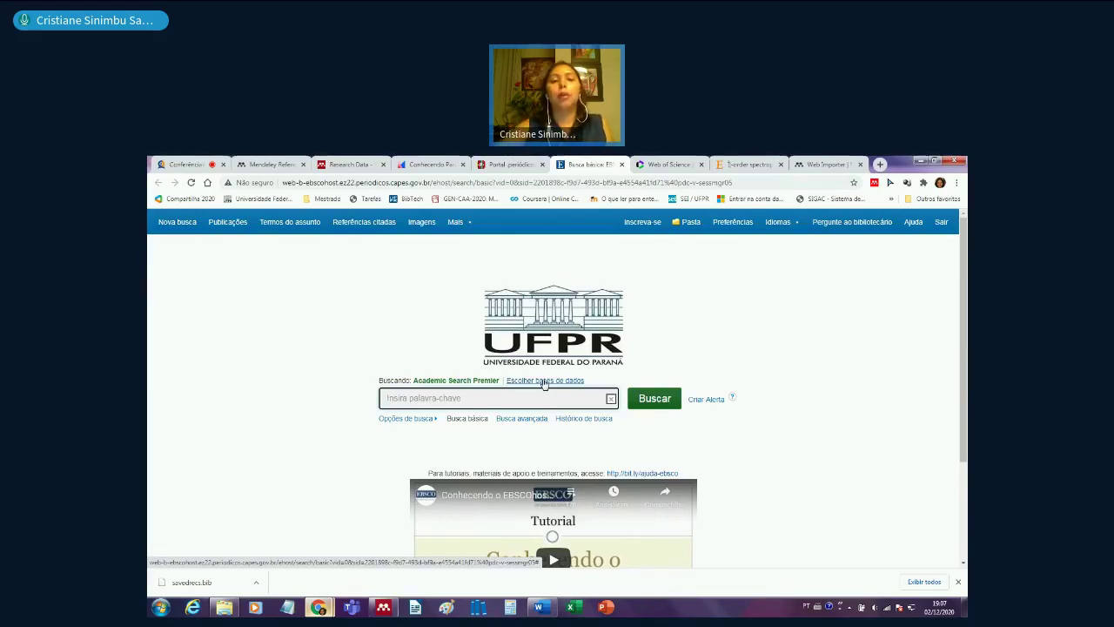
- Add Business Source Premier, LISTA and ISTA to the EBSCOhost databases searched
click(544, 381)
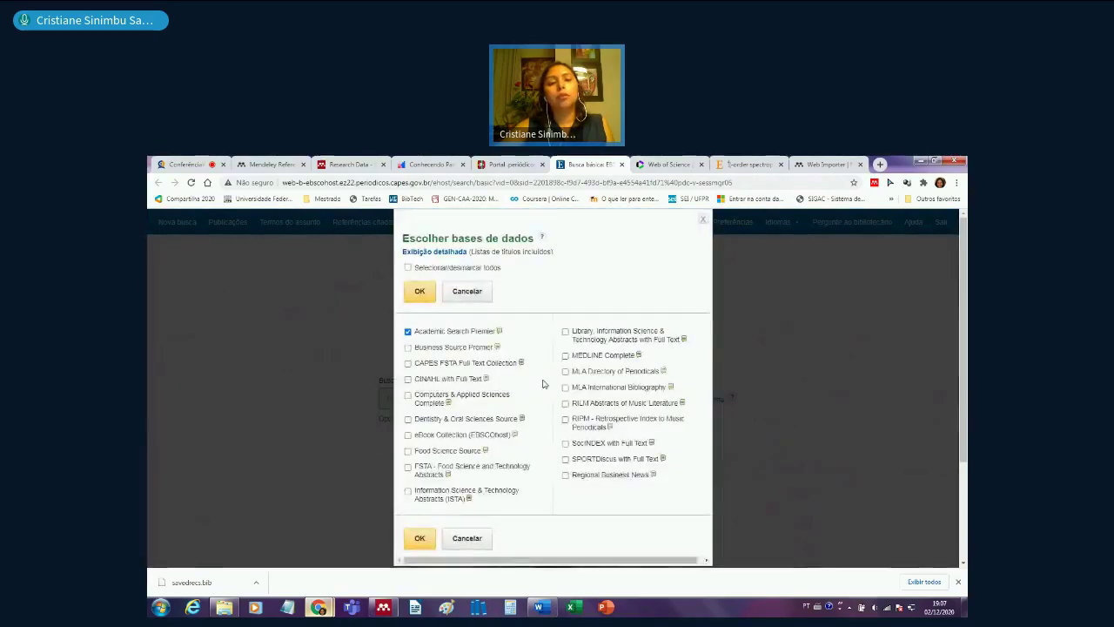
click(408, 348)
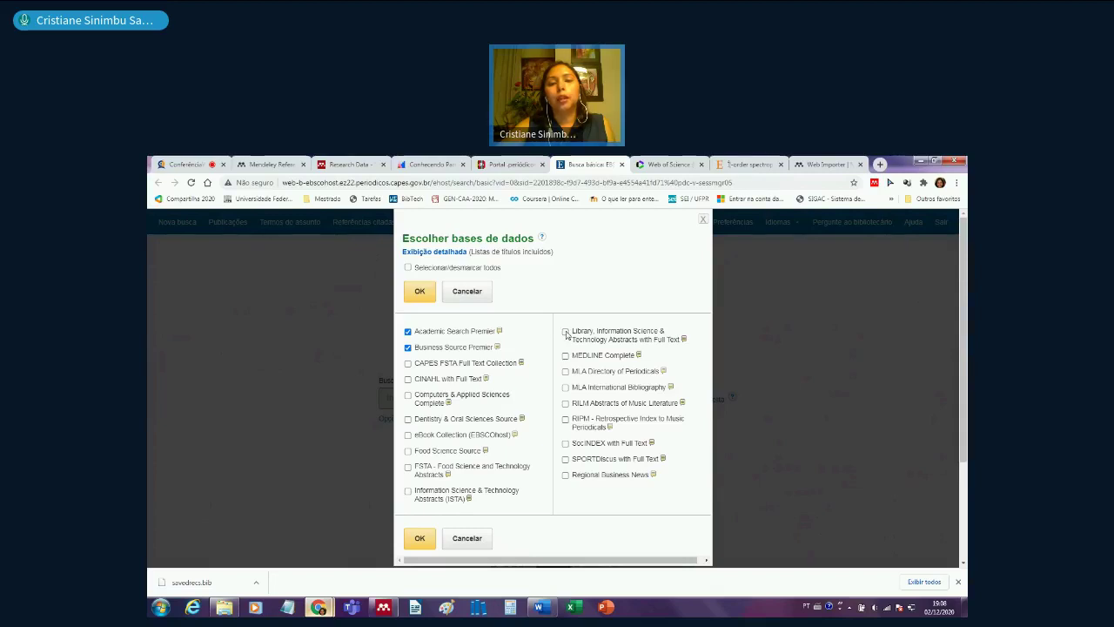
click(565, 333)
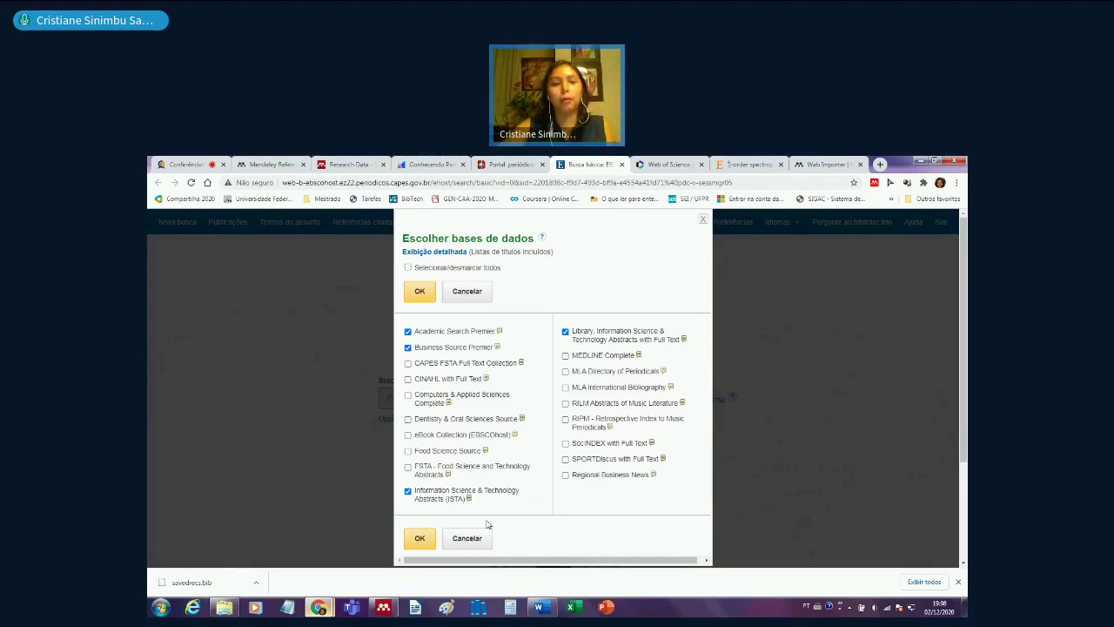
click(423, 541)
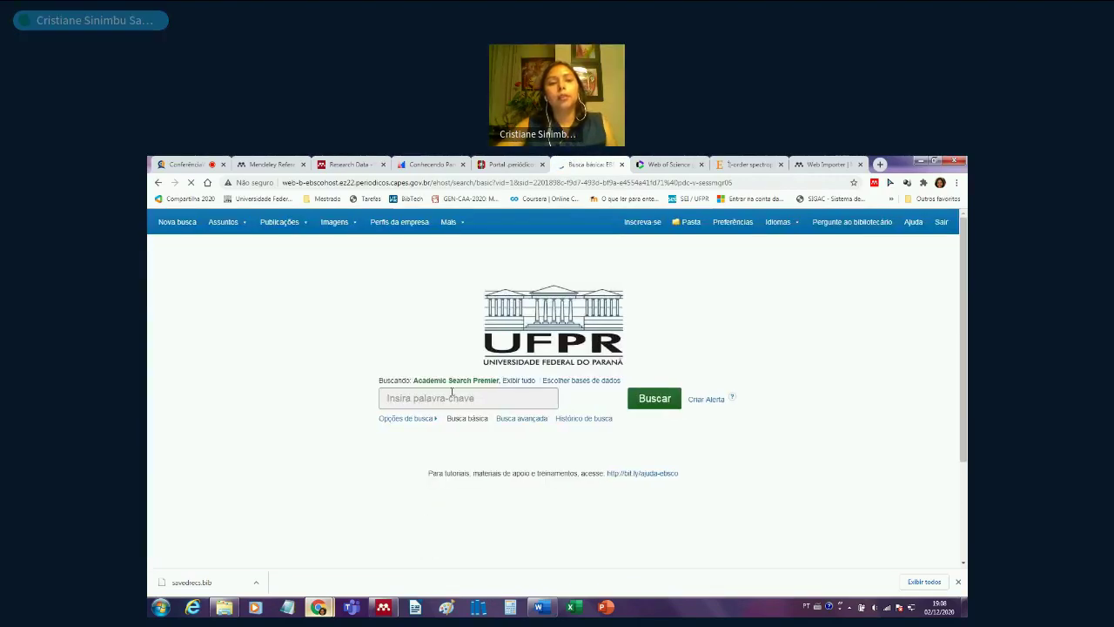
click(452, 398)
- Search EBSCOhost for 'actinometry', returning 286 results
text(ac)
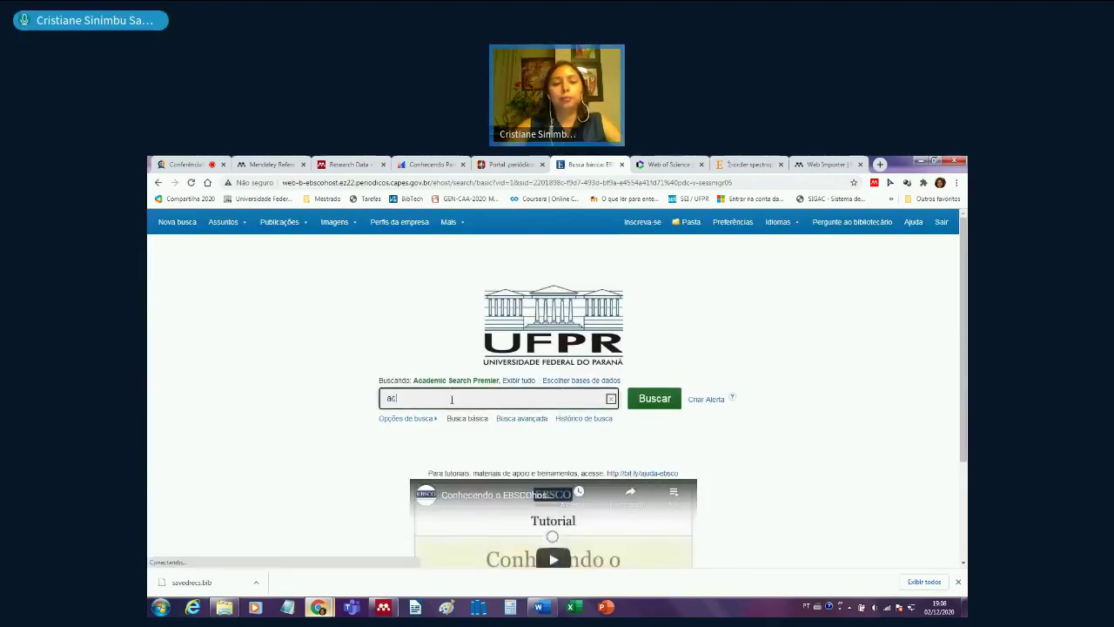
text(tinome)
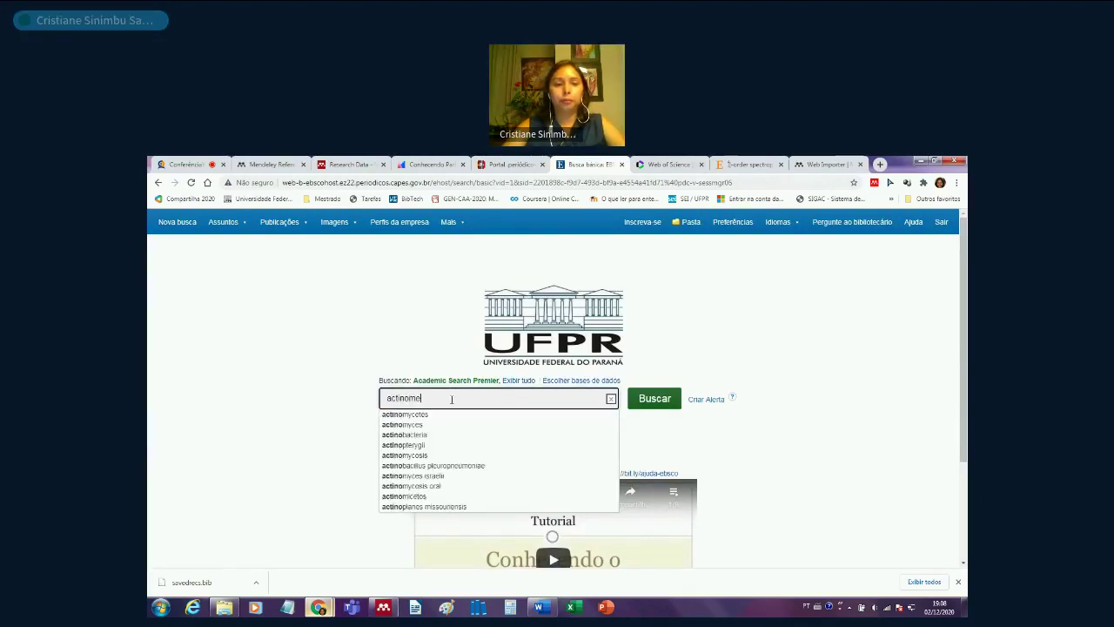
text(try)
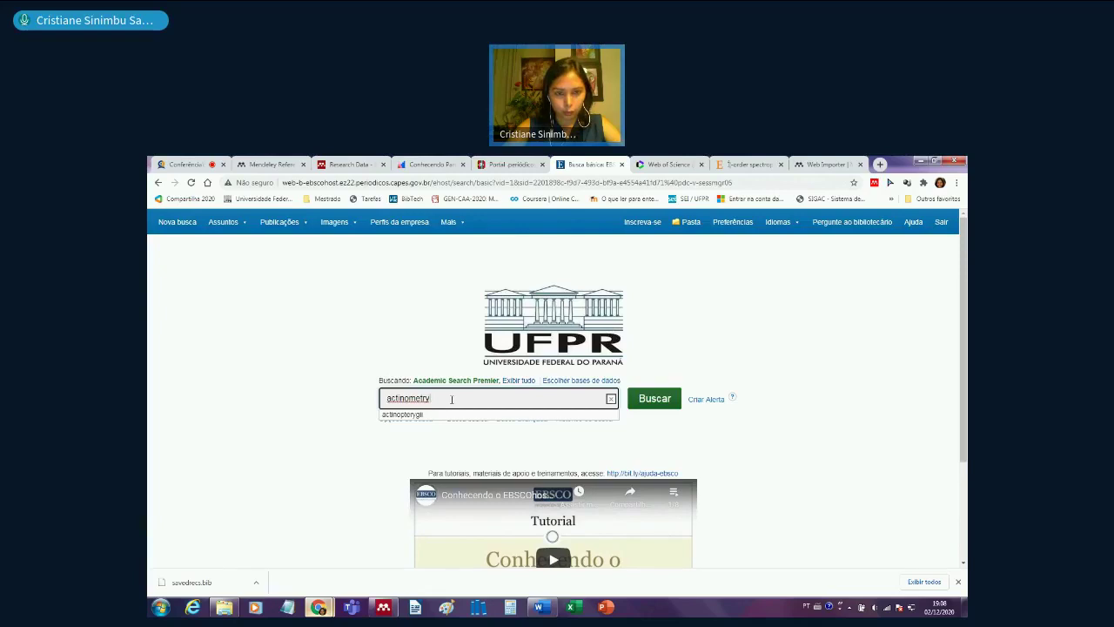
key(Return)
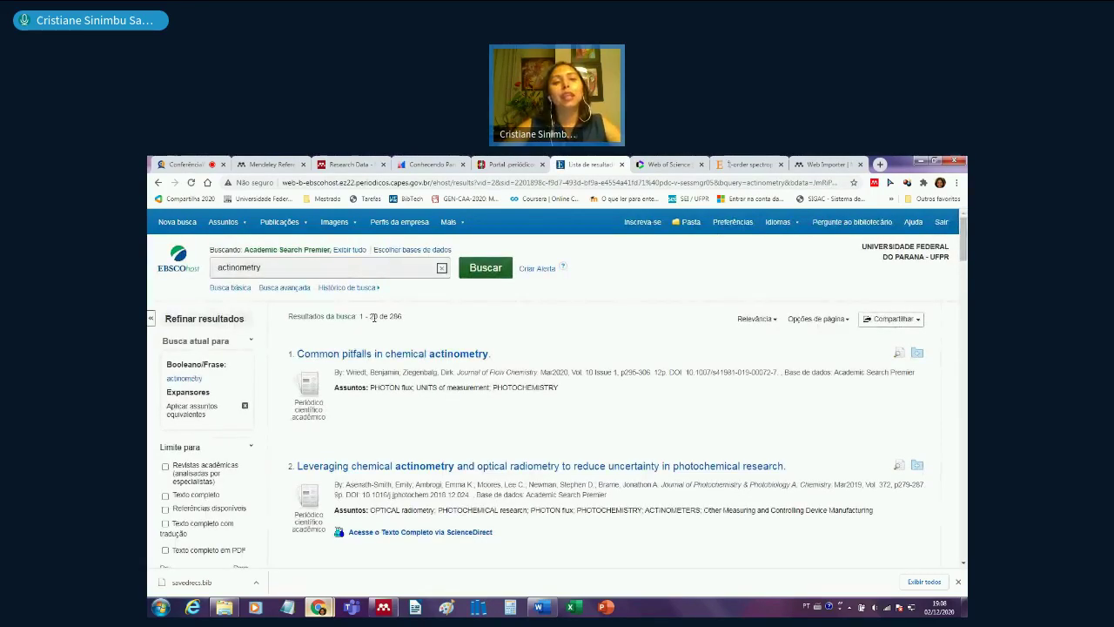
drag(389, 317, 402, 317)
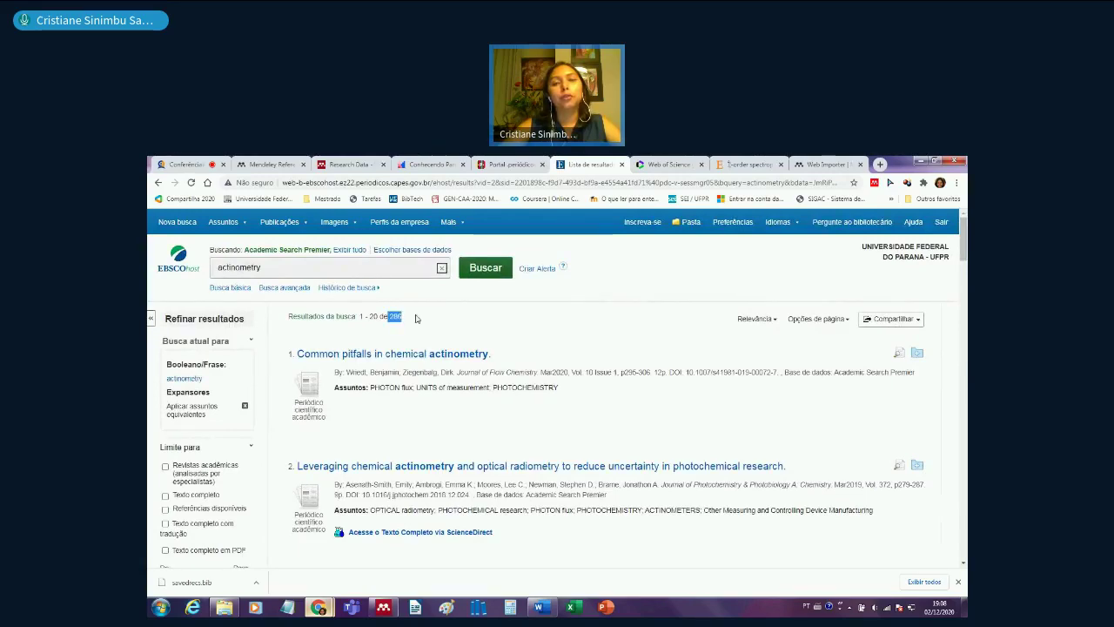
scroll(418, 318, down, 3)
scroll(148, 329, down, 5)
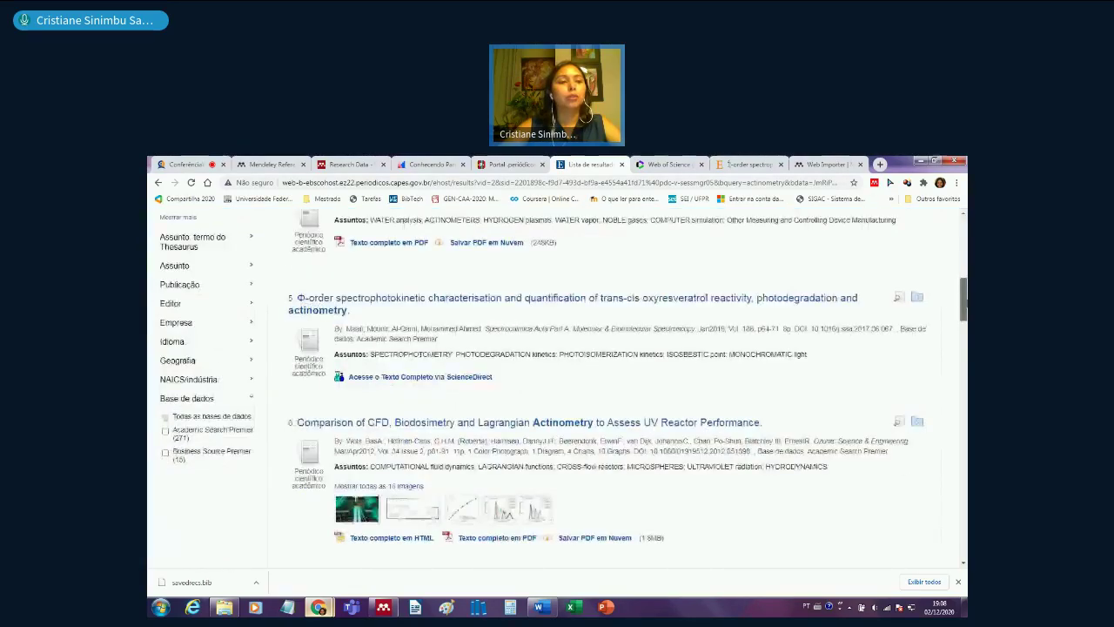
scroll(148, 329, down, 3)
scroll(148, 329, up, 1)
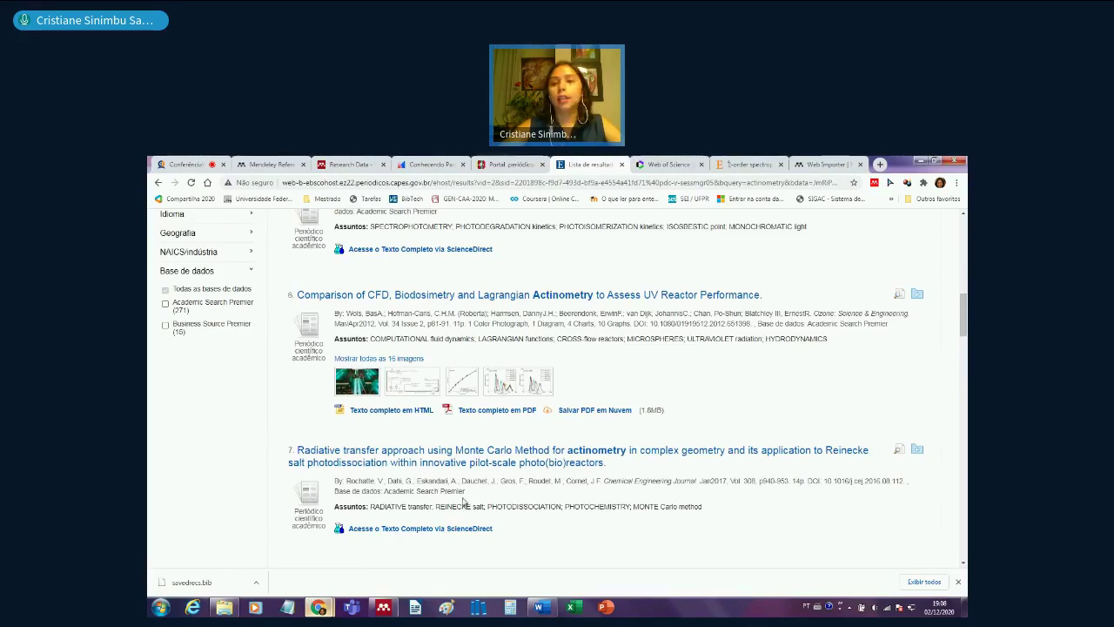
drag(963, 322, 964, 228)
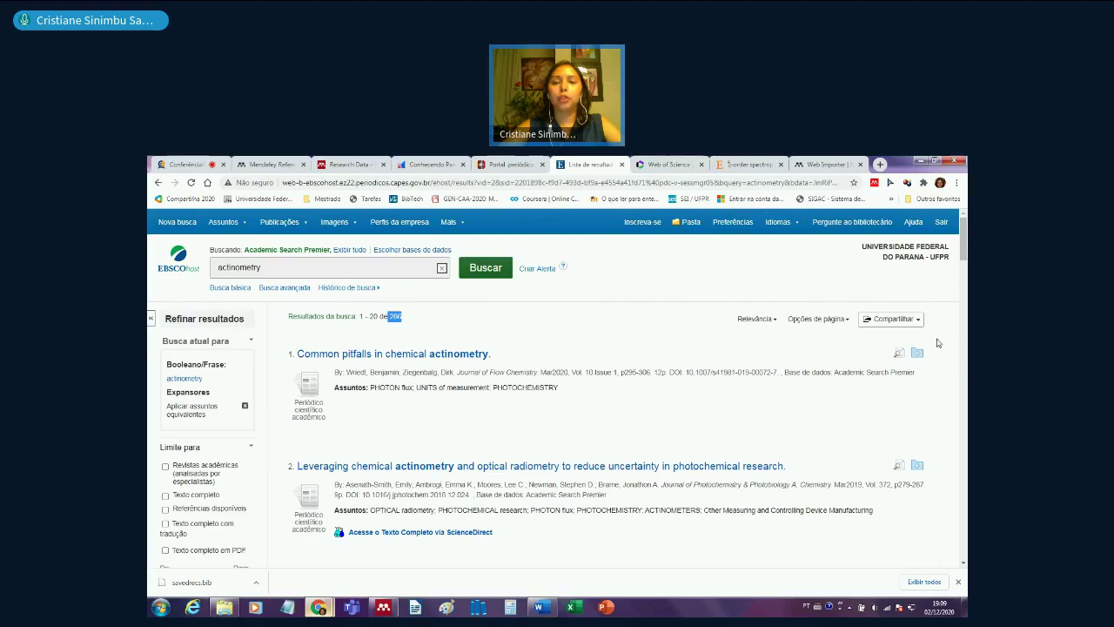
- Show the actinometry results 50 per page, listing 1–50 of 286
click(773, 320)
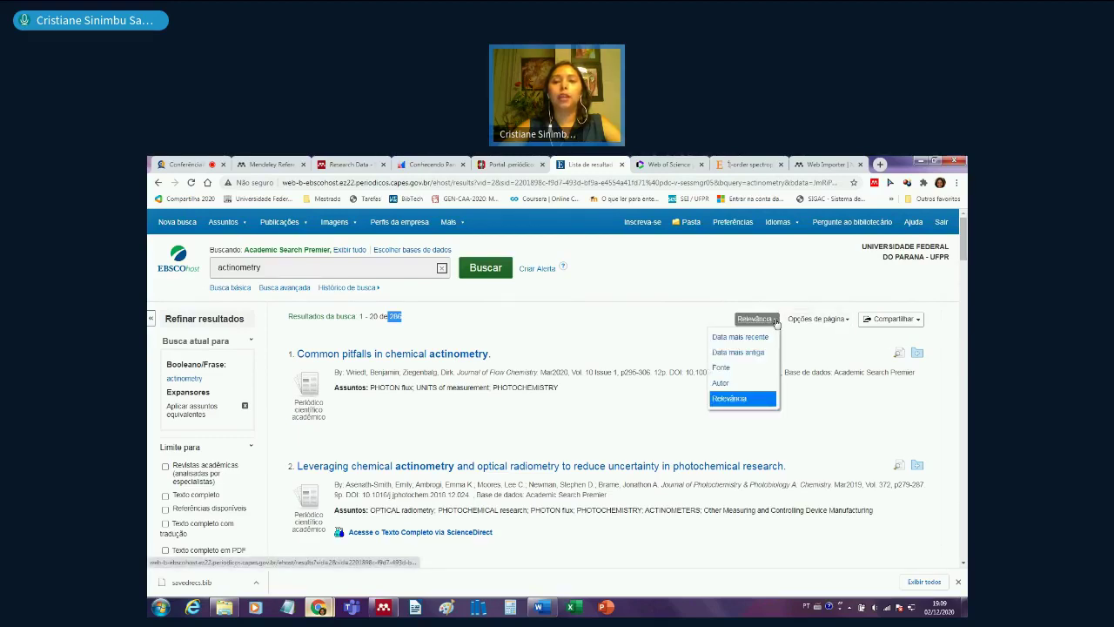
click(775, 322)
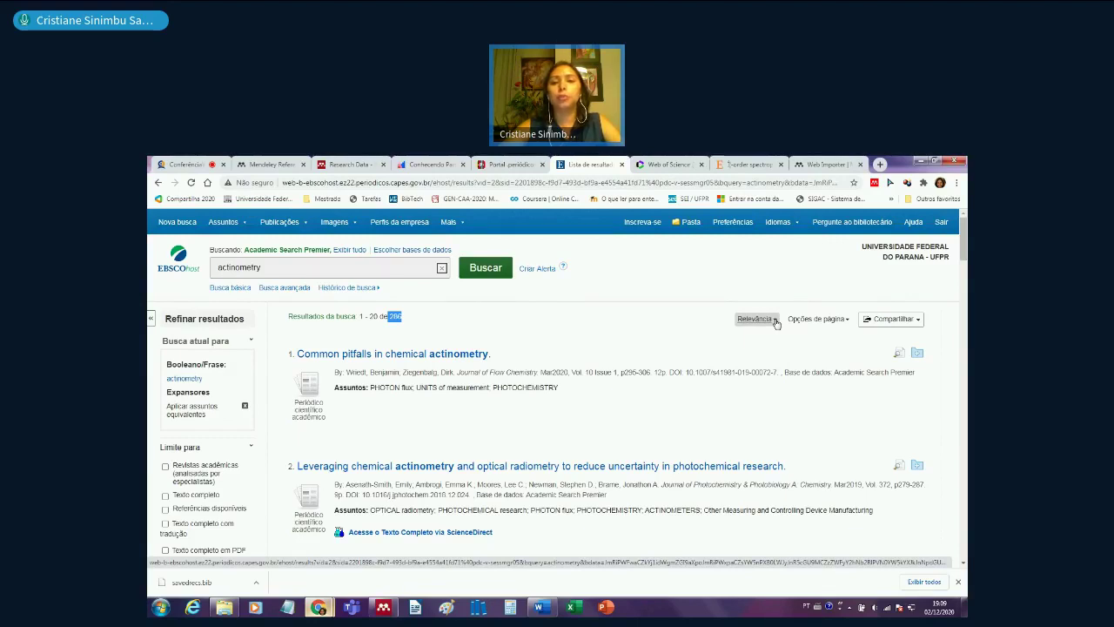
click(776, 321)
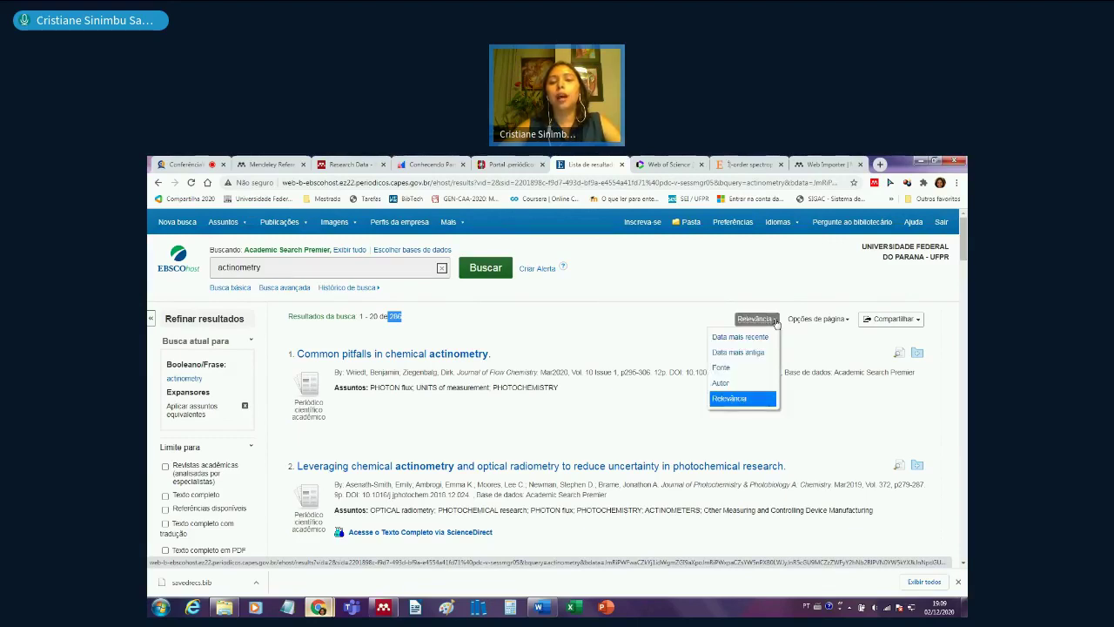
click(845, 322)
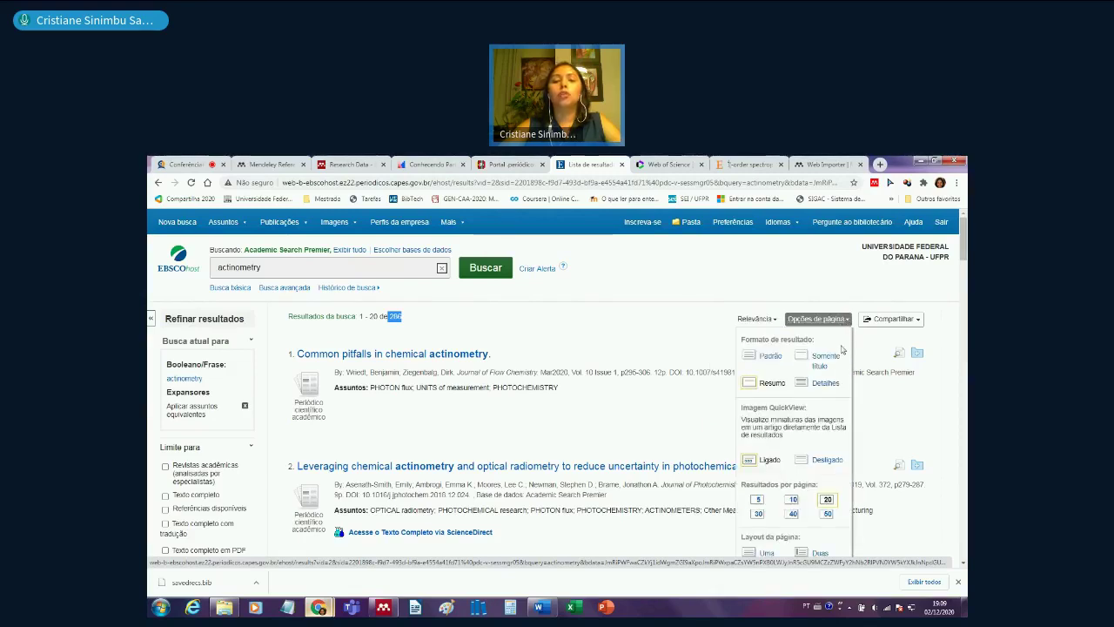
click(828, 515)
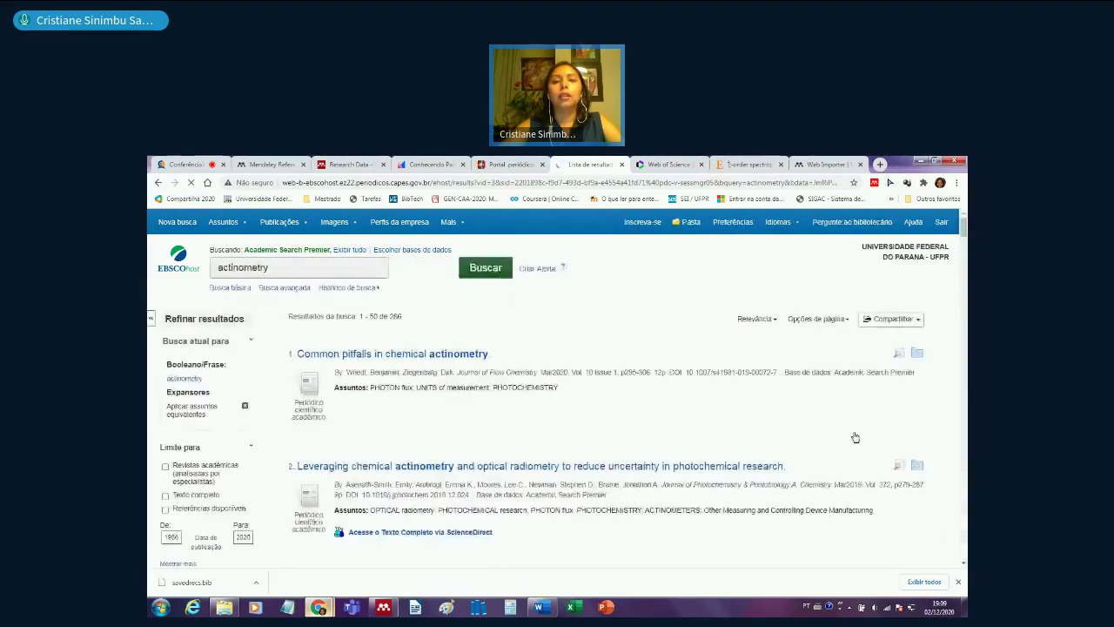
click(842, 320)
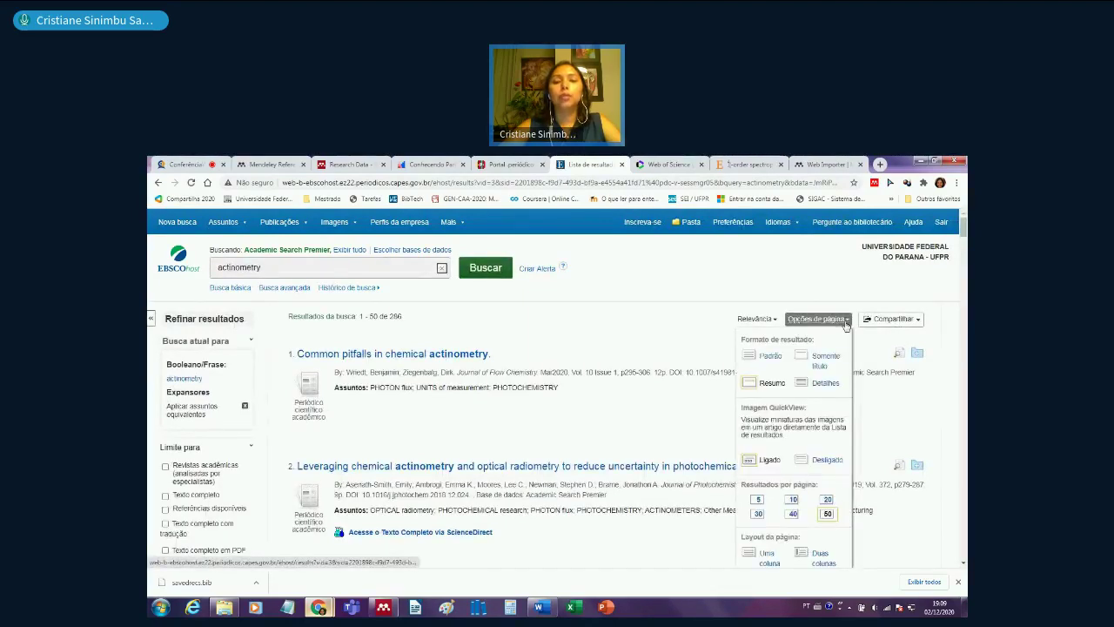
- Launch Mendeley Web Importer on the EBSCOhost actinometry results and scroll through its detected references
click(874, 184)
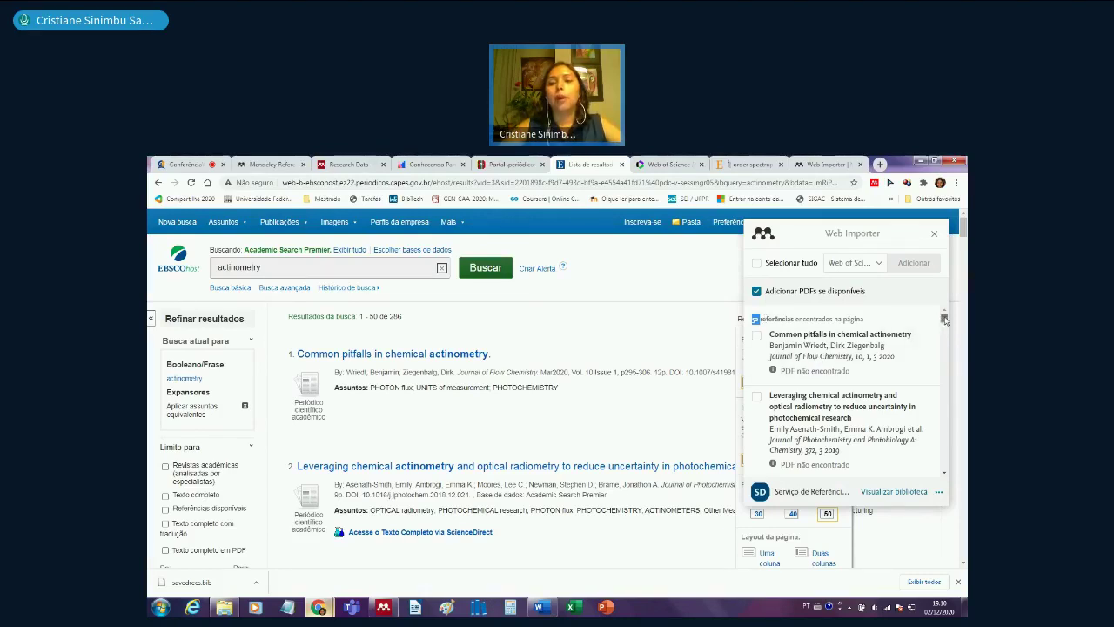
drag(946, 320, 945, 466)
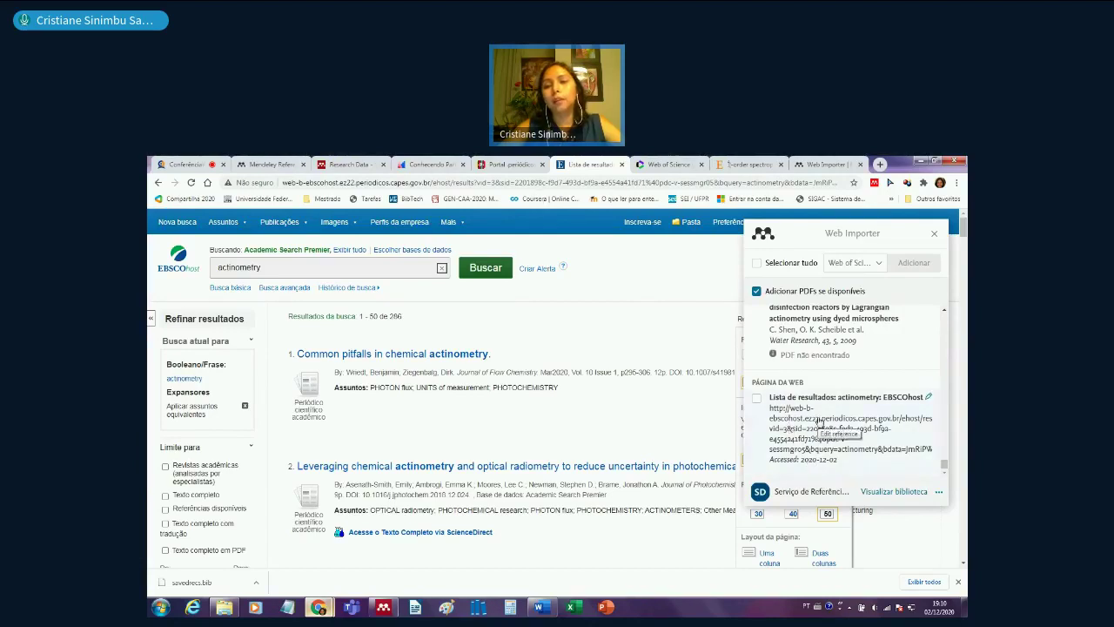
drag(948, 467, 954, 319)
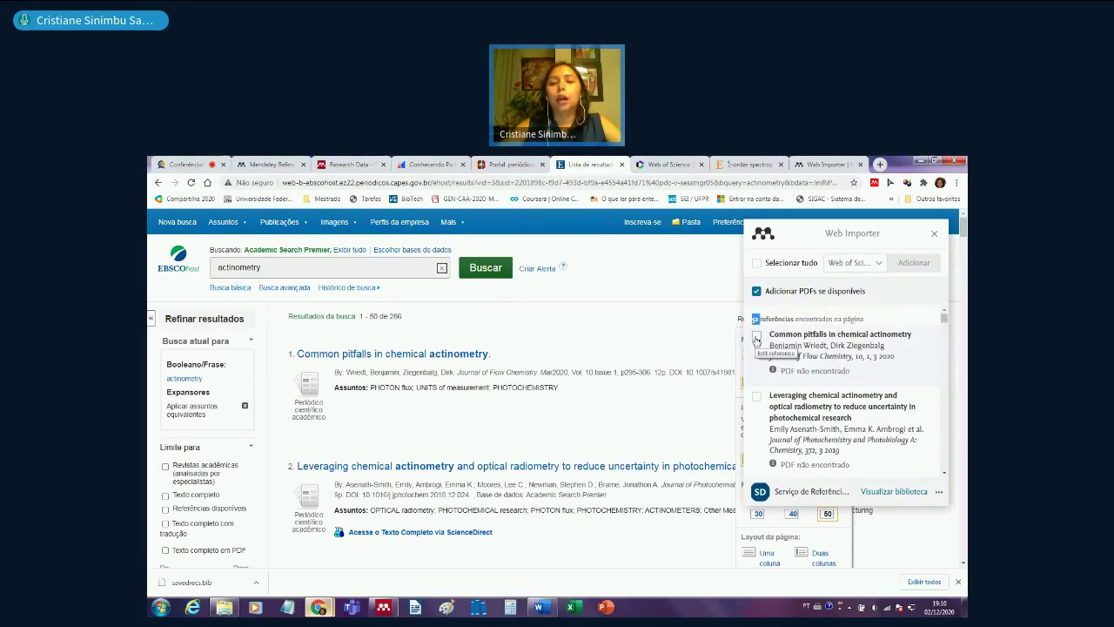
- Tick Common pitfalls in chemical actinometry, Adapting actinometry procedures and Facile Quantum Yield Determination for import
click(757, 338)
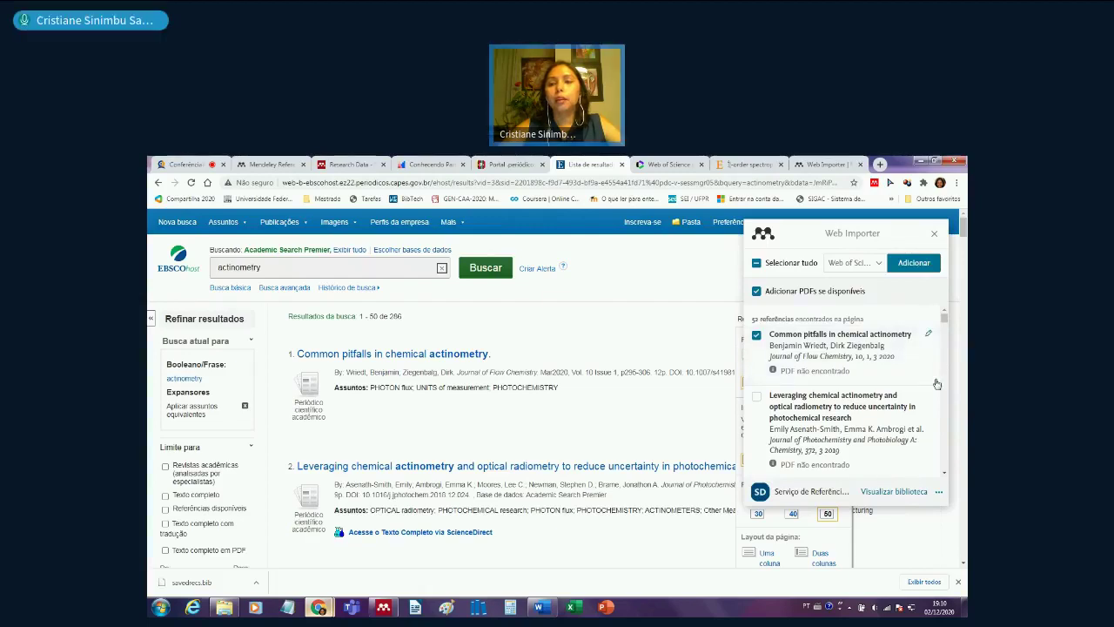
drag(943, 316, 946, 326)
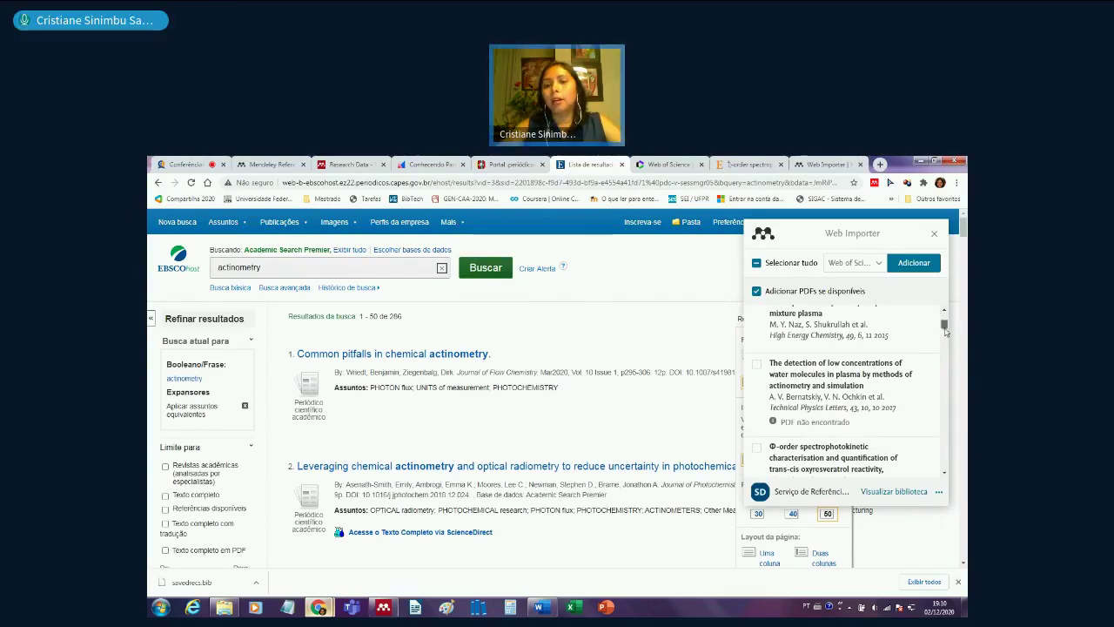
drag(946, 327, 946, 334)
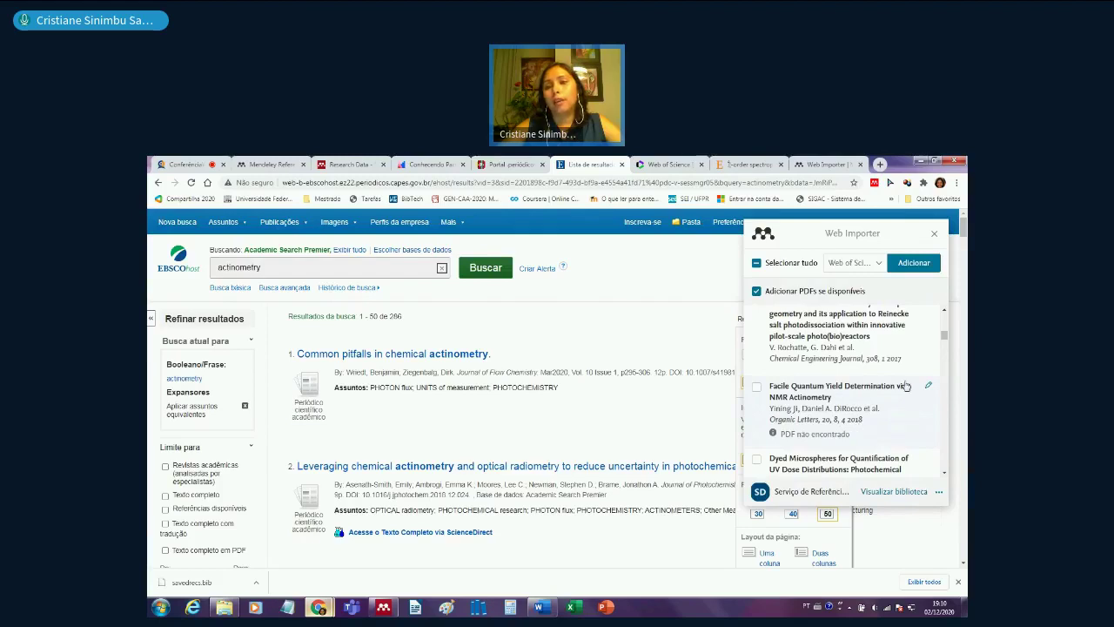
drag(945, 340, 946, 359)
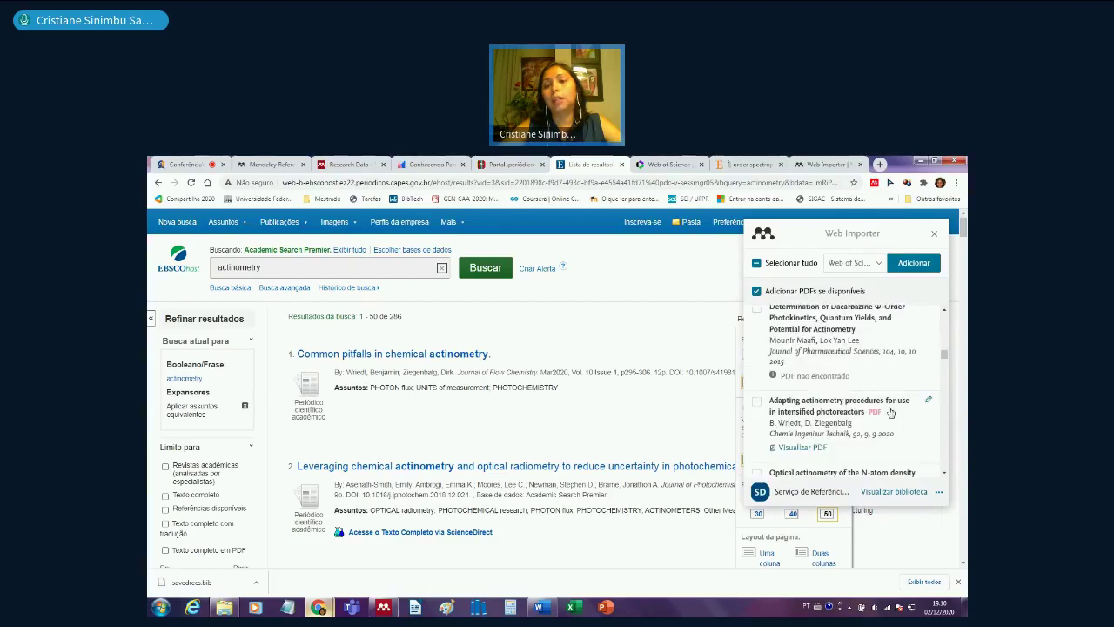
click(758, 402)
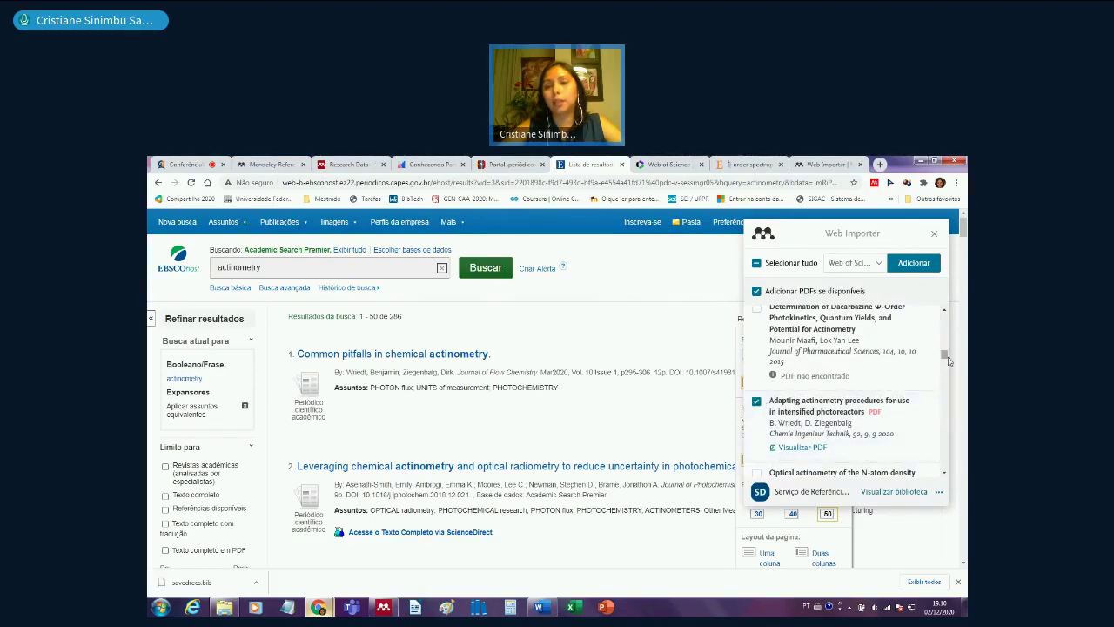
drag(948, 357, 944, 364)
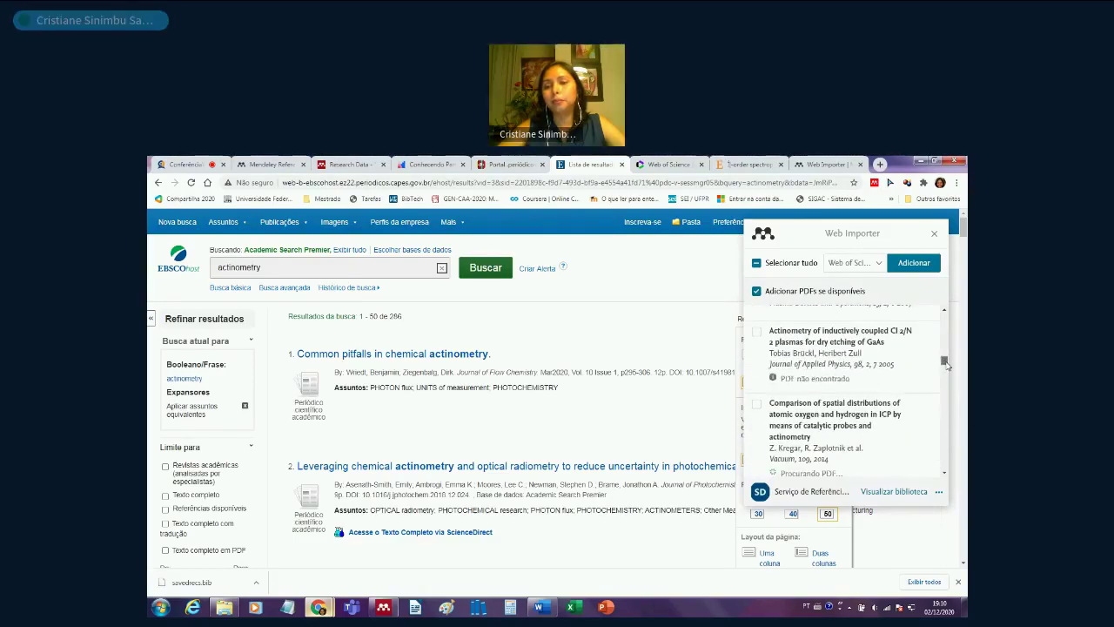
scroll(843, 413, down, 3)
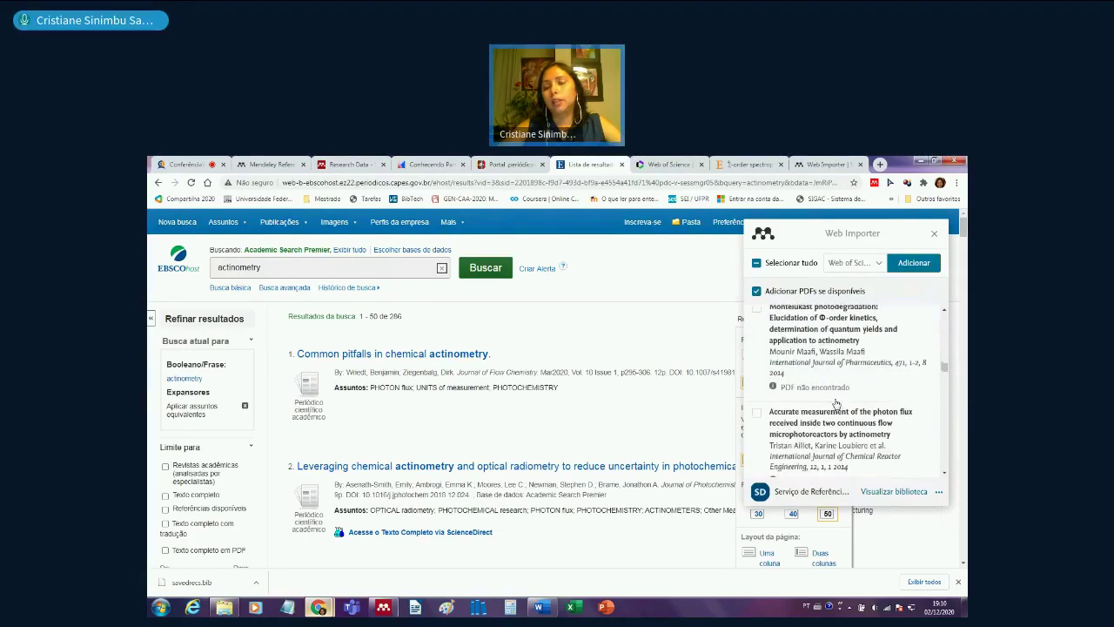
scroll(835, 403, down, 5)
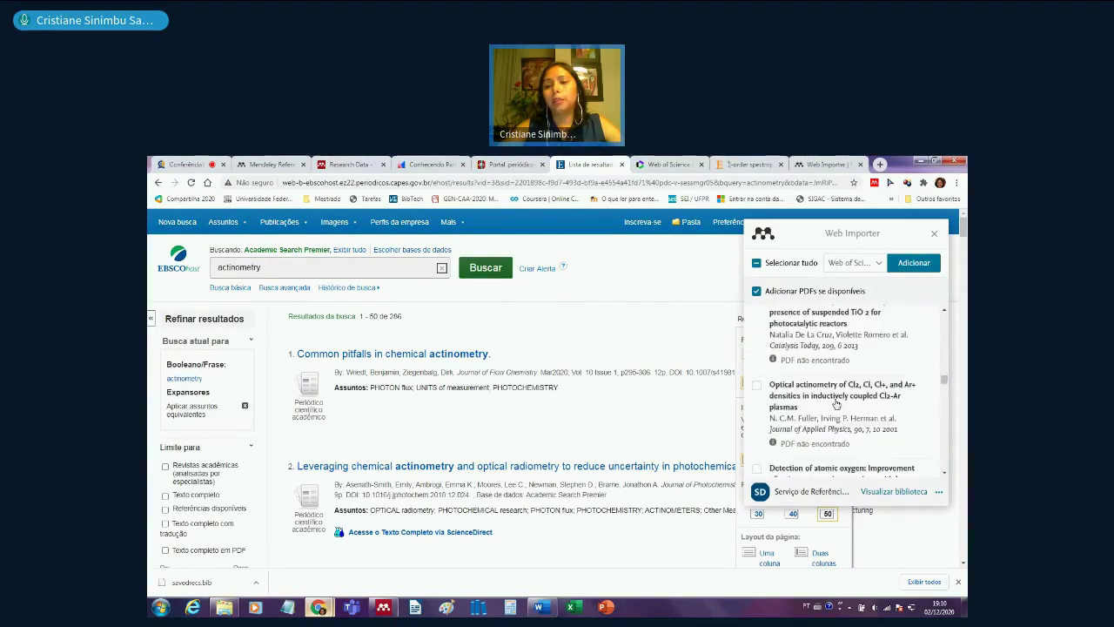
scroll(836, 403, up, 4)
scroll(836, 403, down, 8)
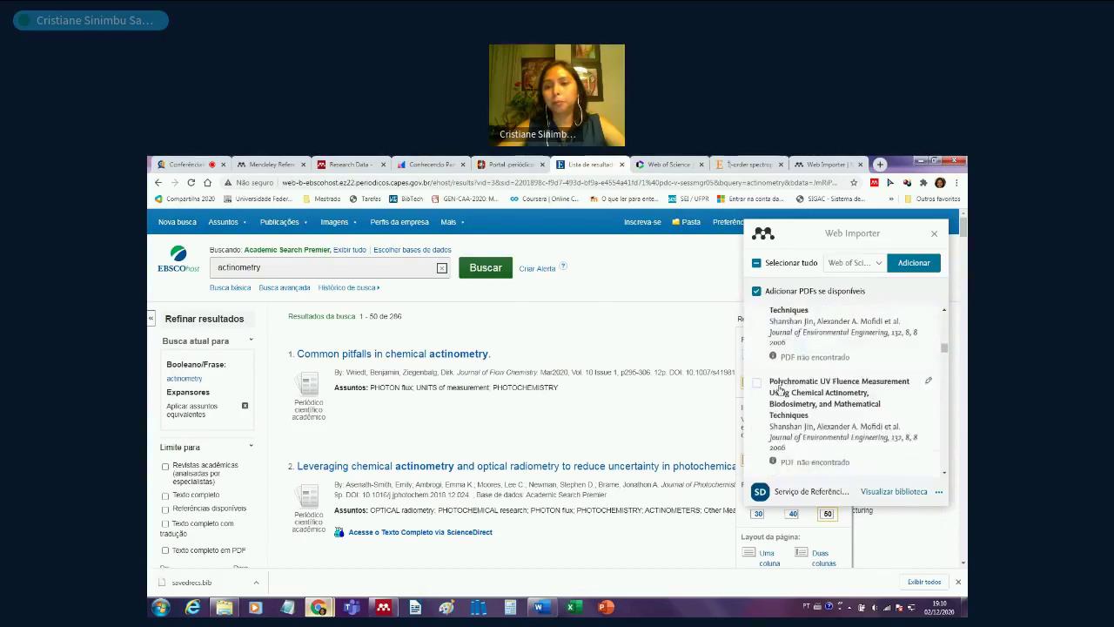
scroll(827, 400, up, 4)
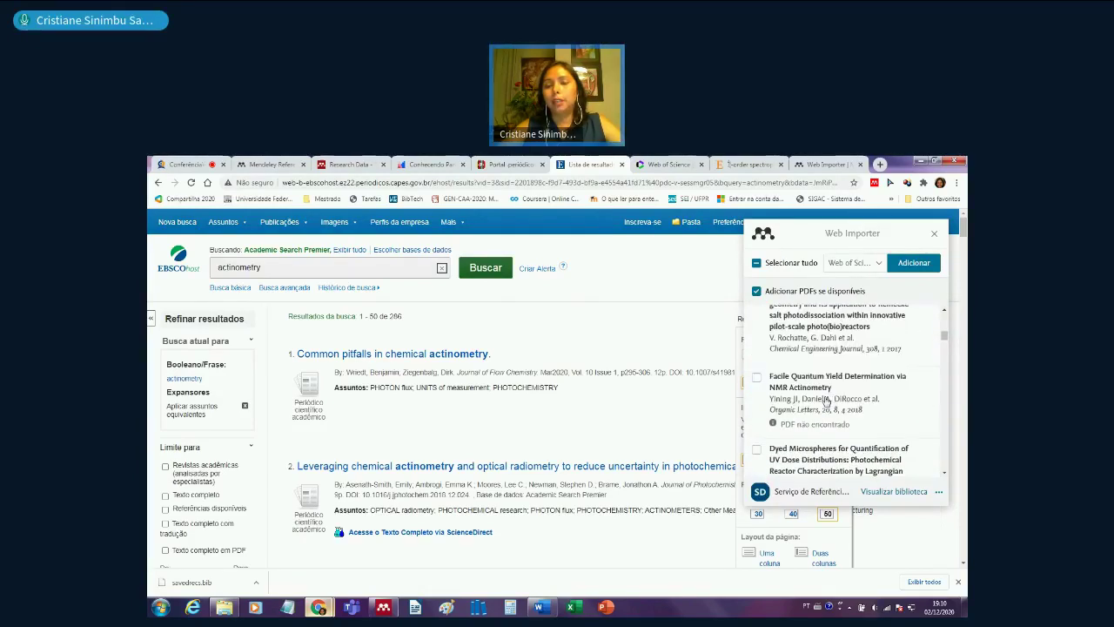
click(756, 376)
scroll(839, 416, up, 4)
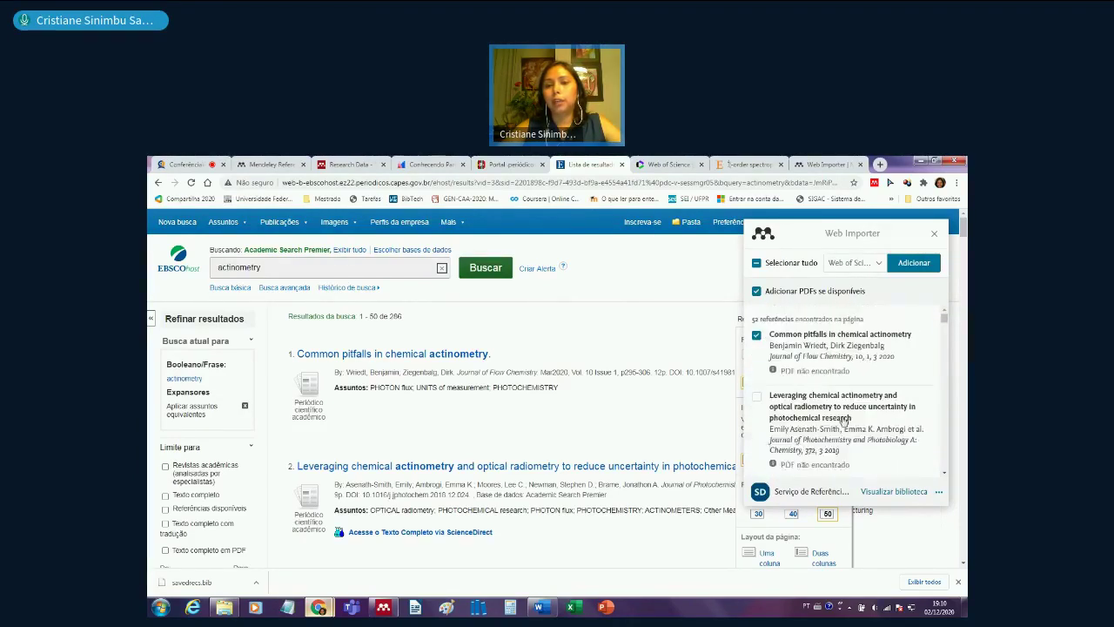
- Tick Leveraging chemical actinometry and switch the destination collection from Web of Science to EBSCO
click(756, 397)
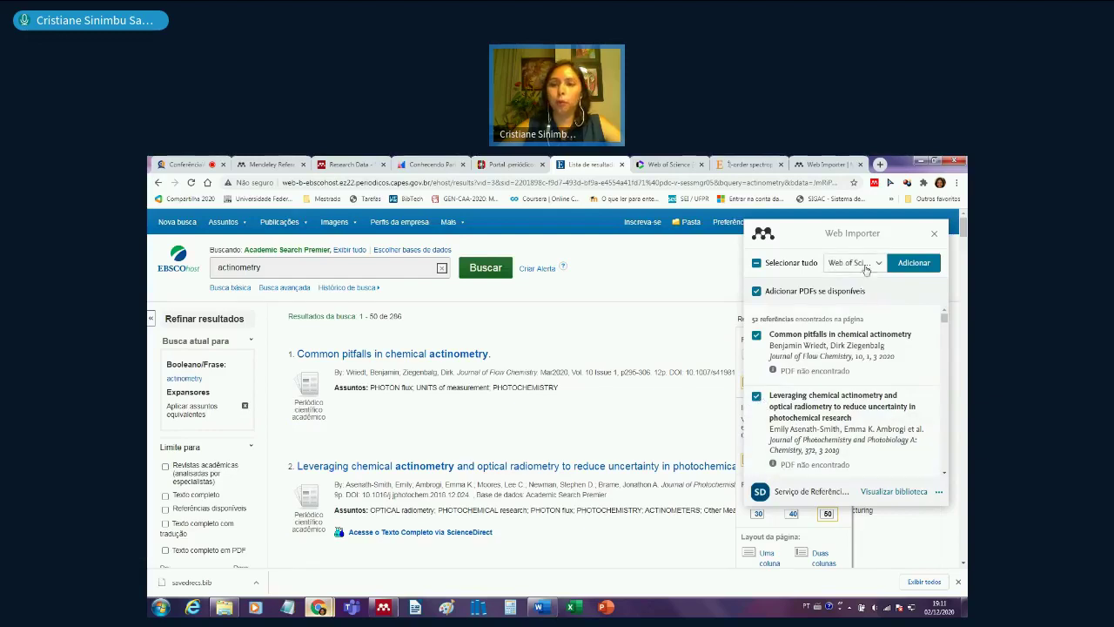
click(878, 263)
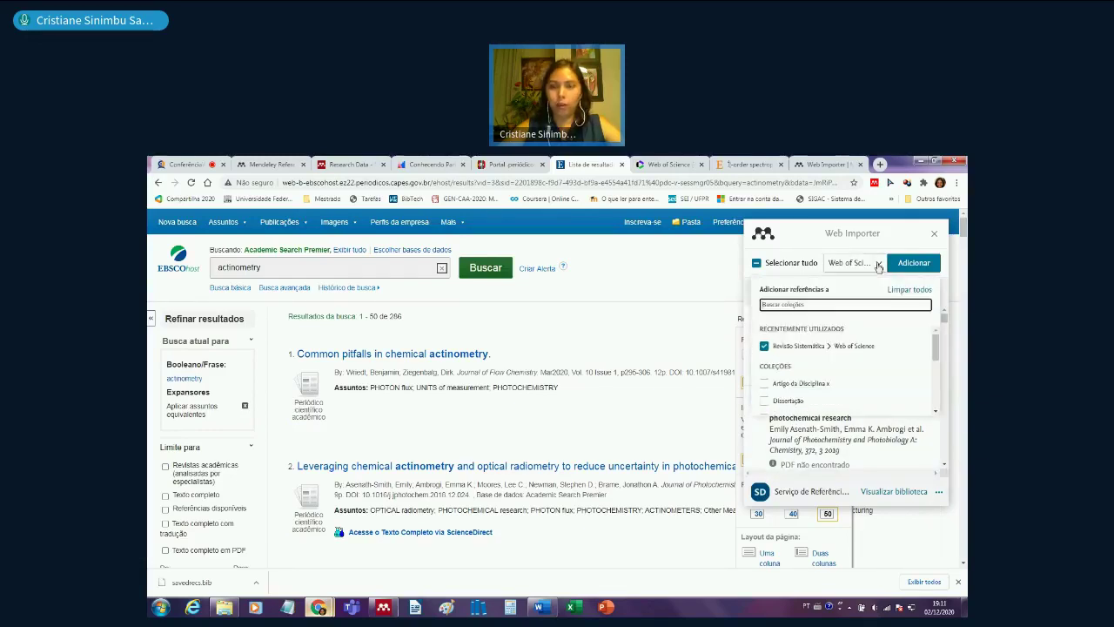
click(763, 347)
click(764, 347)
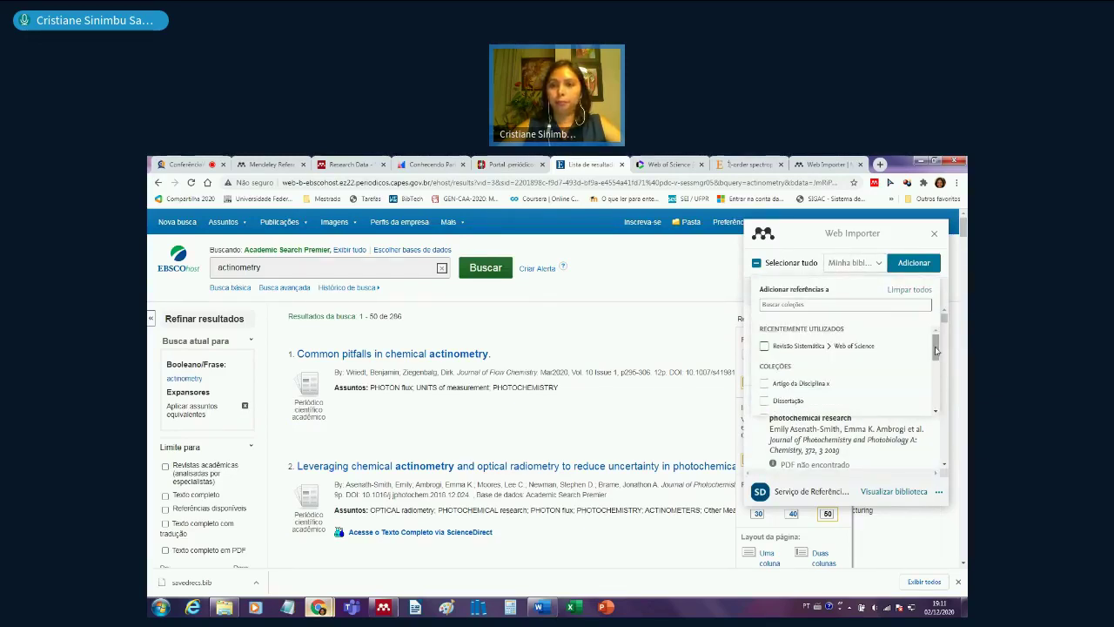
drag(936, 350, 936, 396)
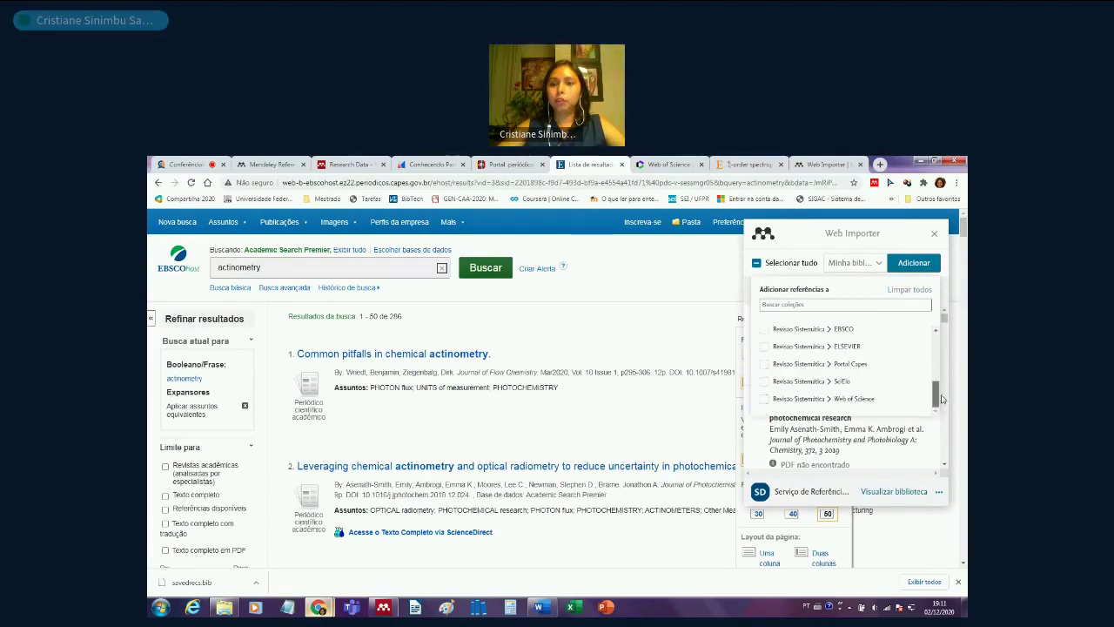
click(766, 330)
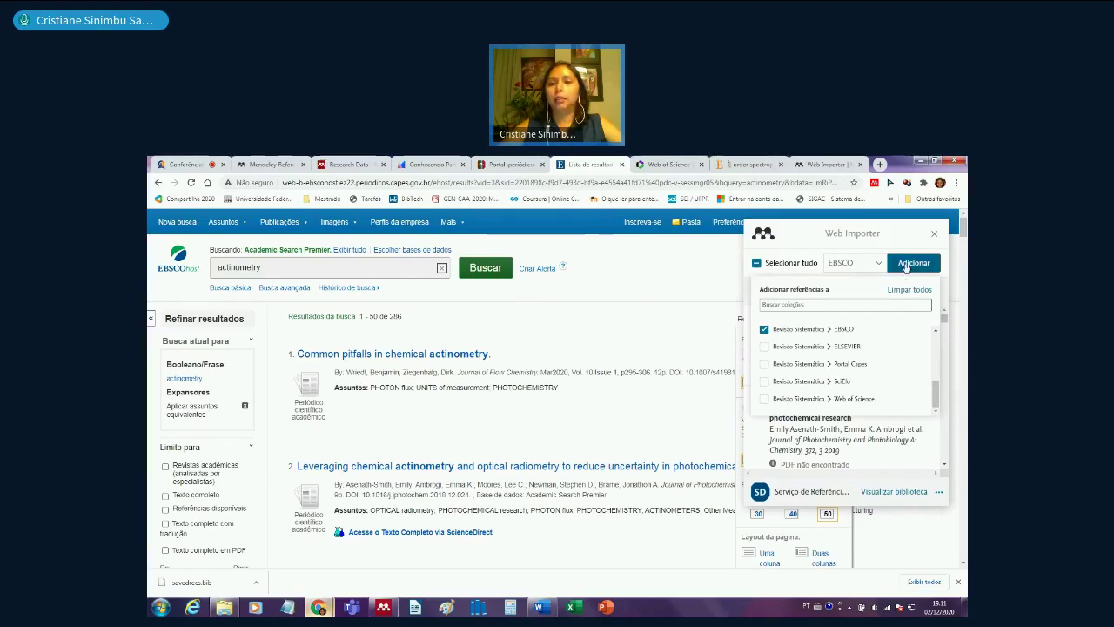
- Add the ticked references to the EBSCO collection and close the Web Importer panel
click(906, 269)
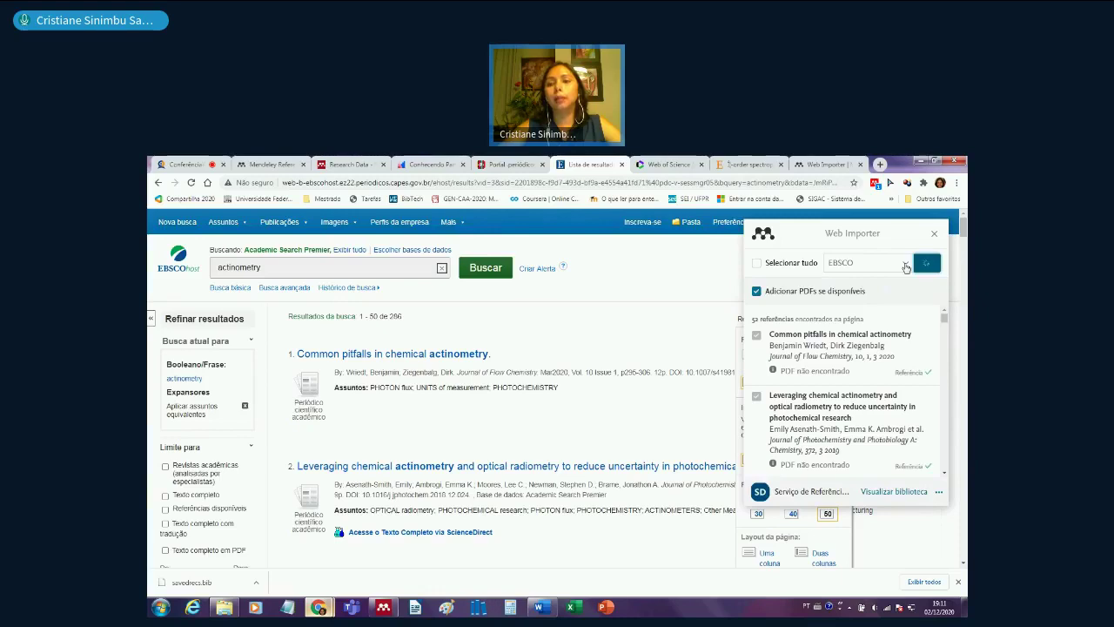
scroll(904, 387, down, 2)
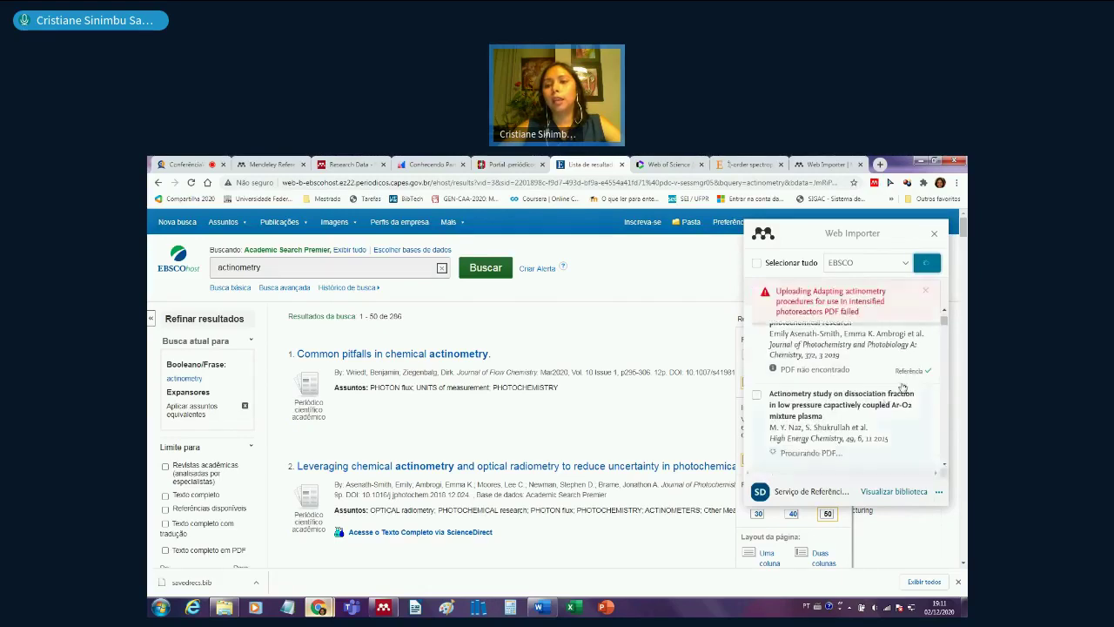
scroll(904, 387, down, 2)
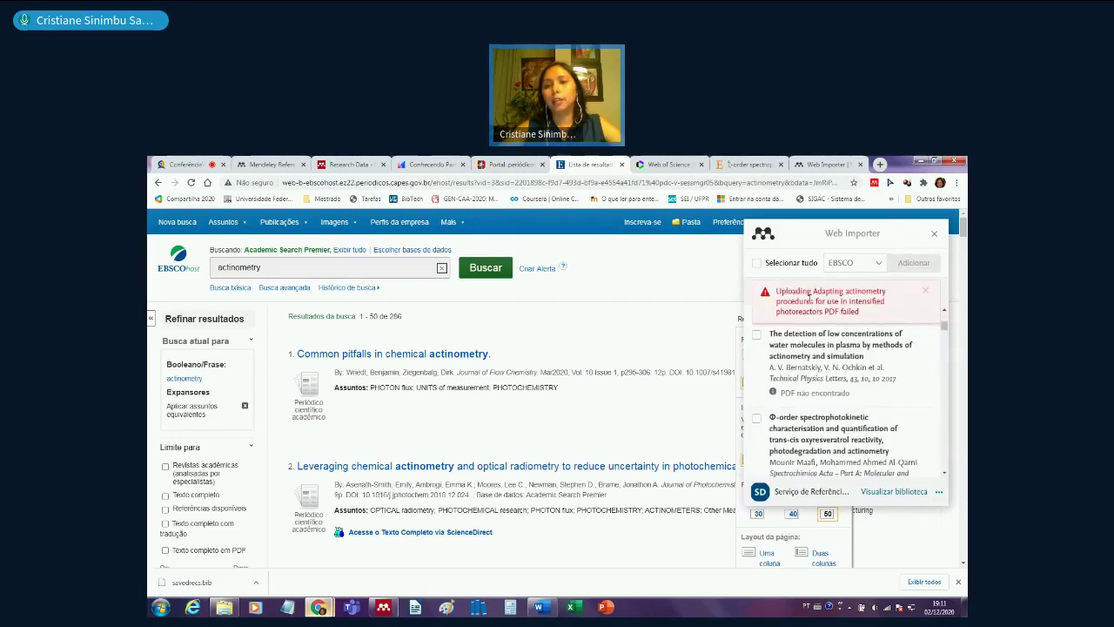
scroll(823, 353, down, 5)
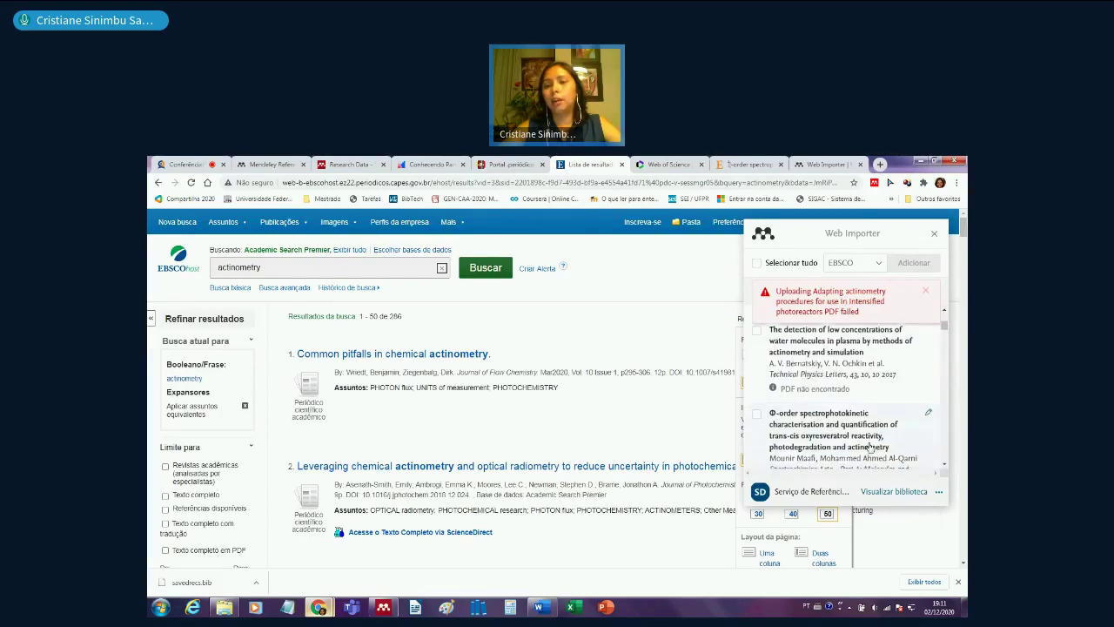
scroll(869, 447, down, 4)
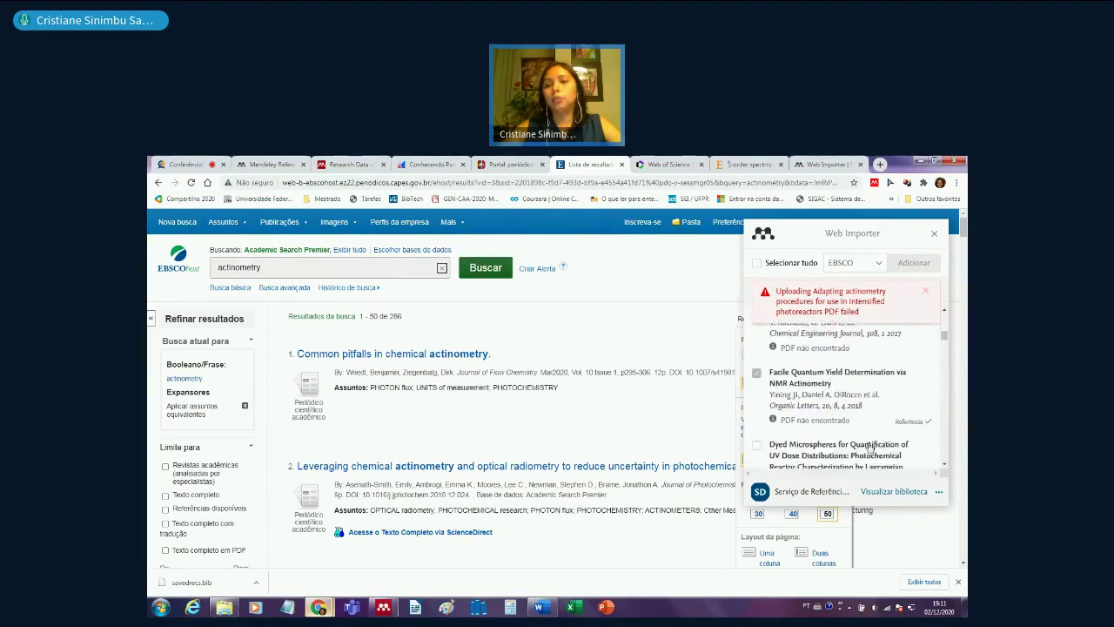
scroll(889, 450, down, 5)
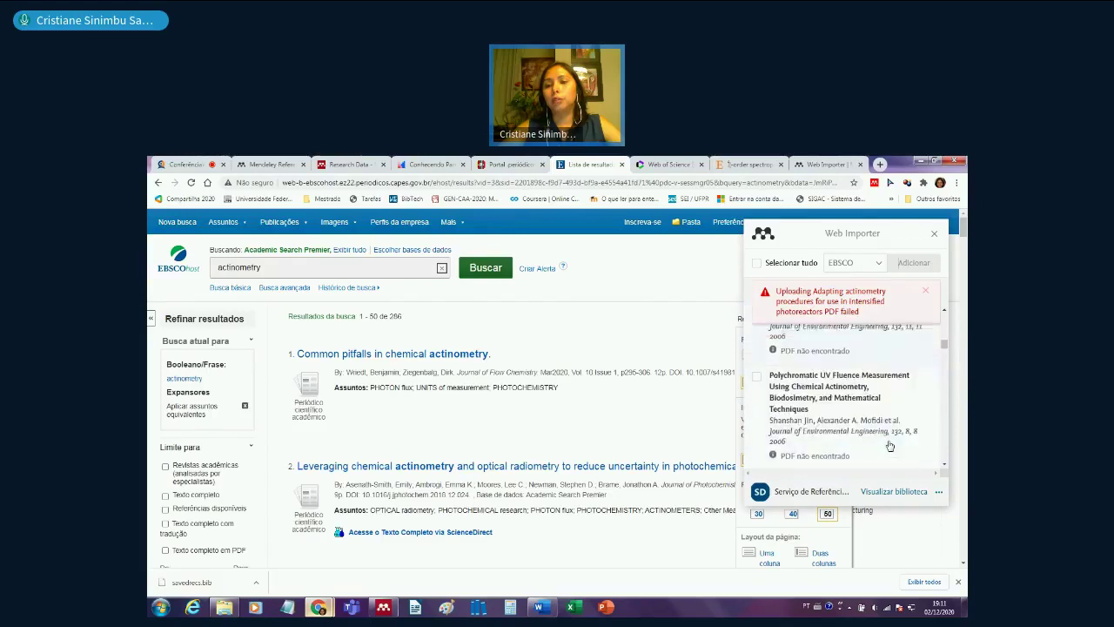
scroll(889, 446, down, 2)
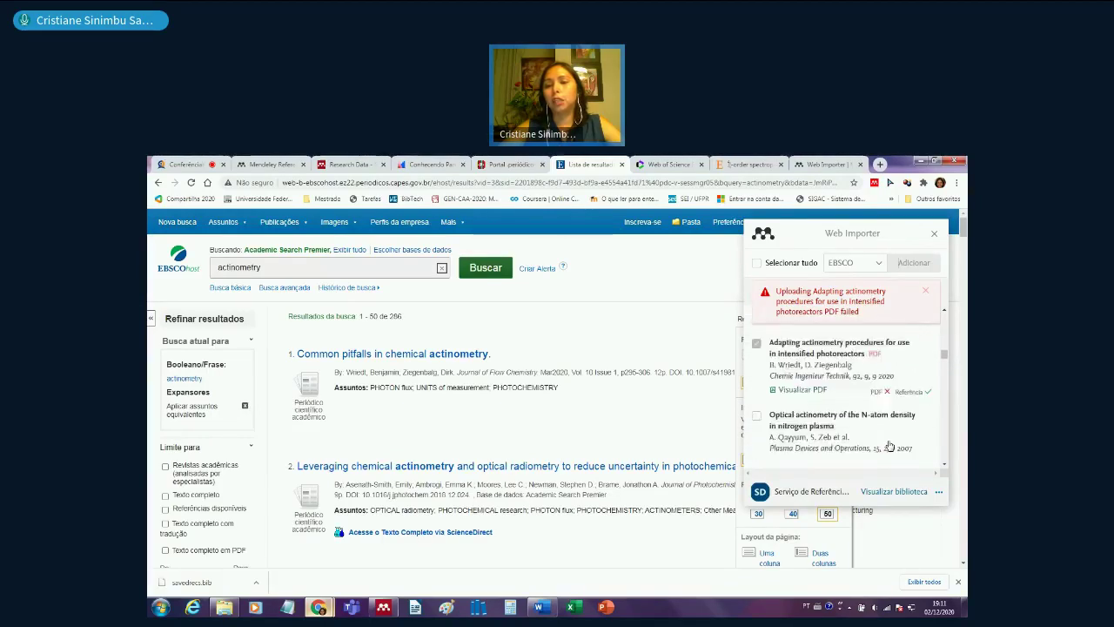
scroll(881, 394, down, 2)
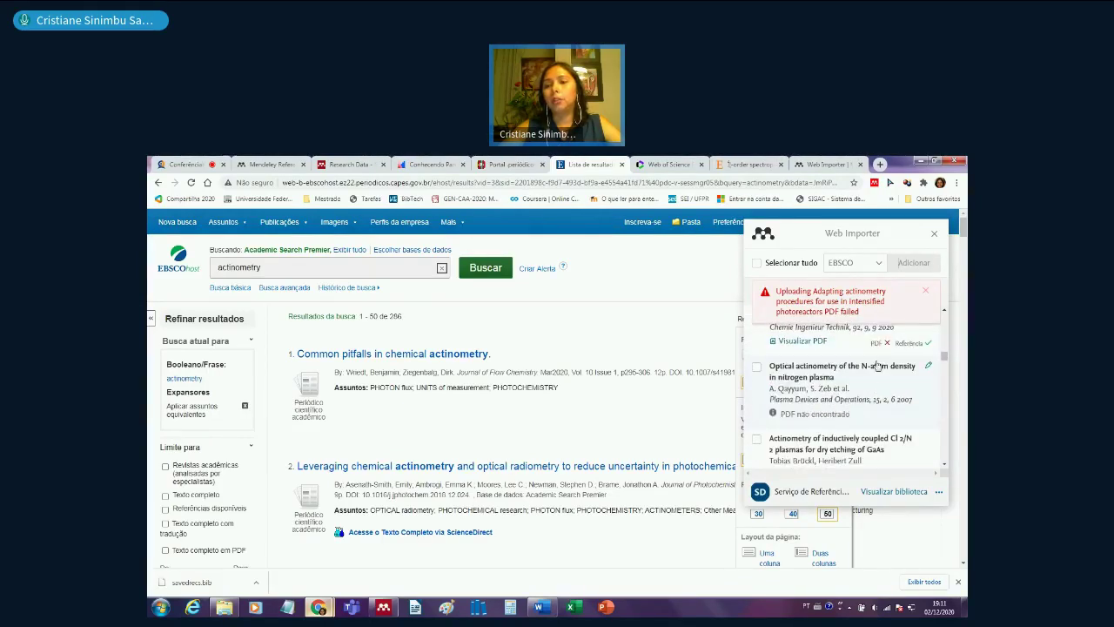
scroll(895, 430, down, 5)
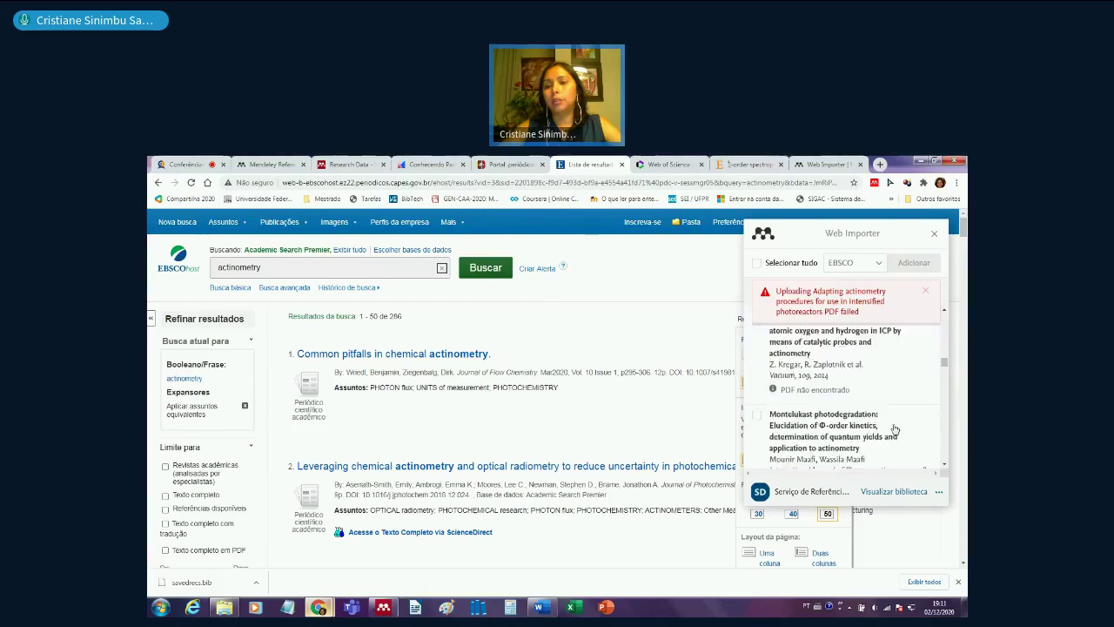
scroll(895, 429, down, 1)
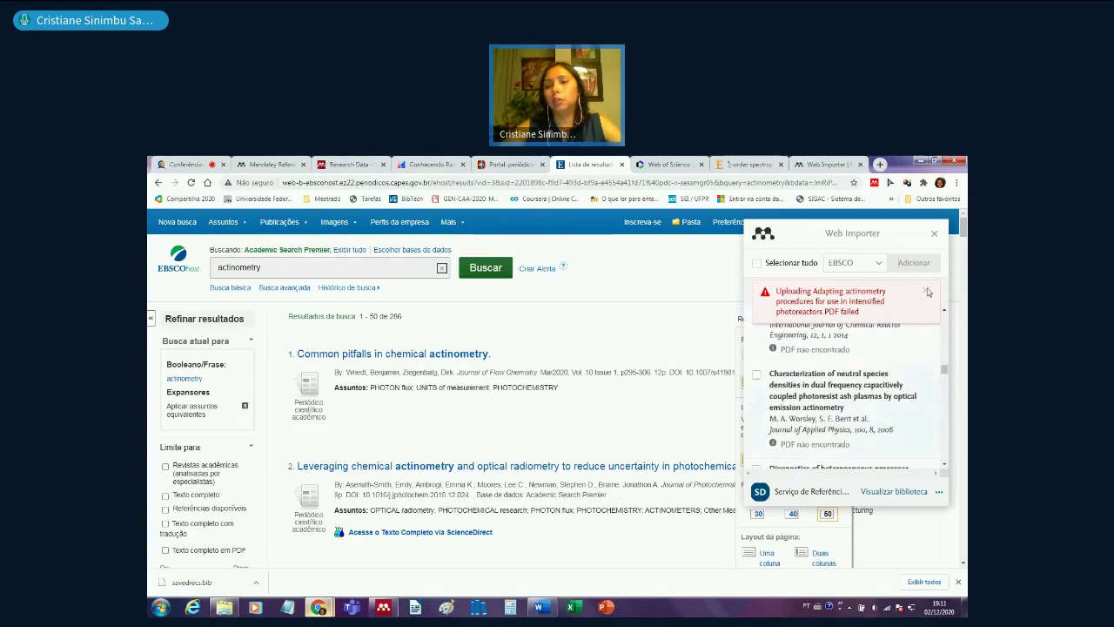
click(936, 235)
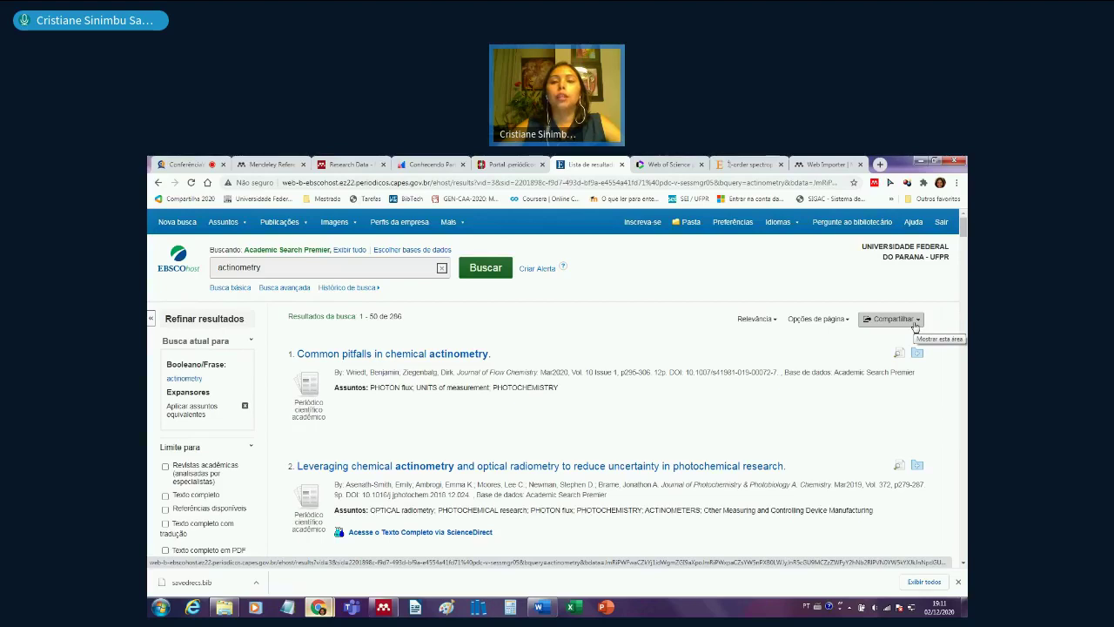
click(915, 325)
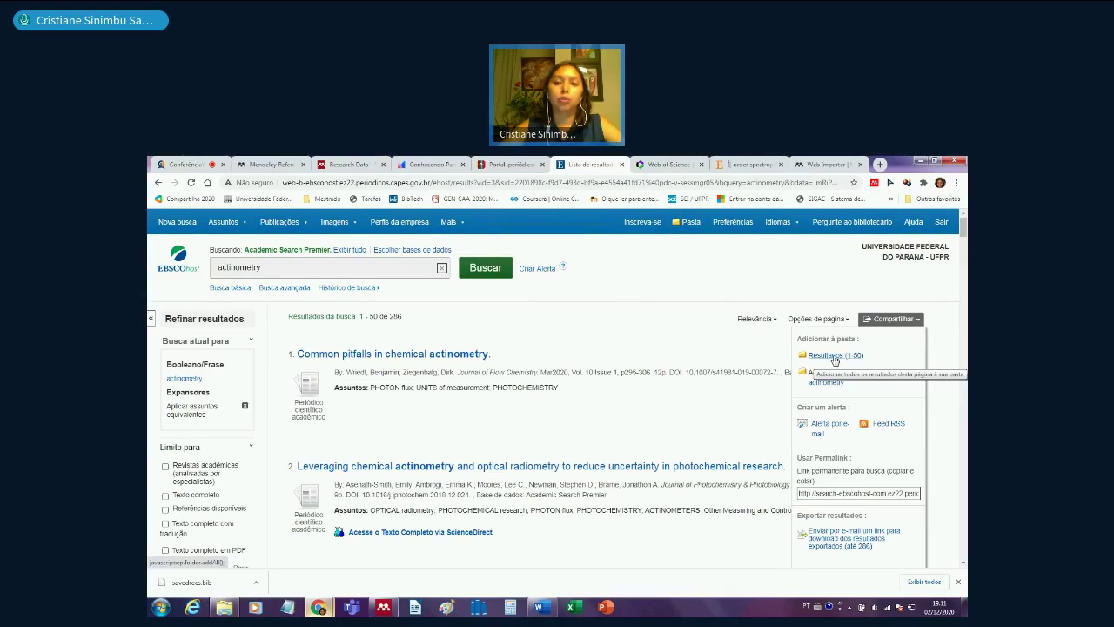
click(835, 356)
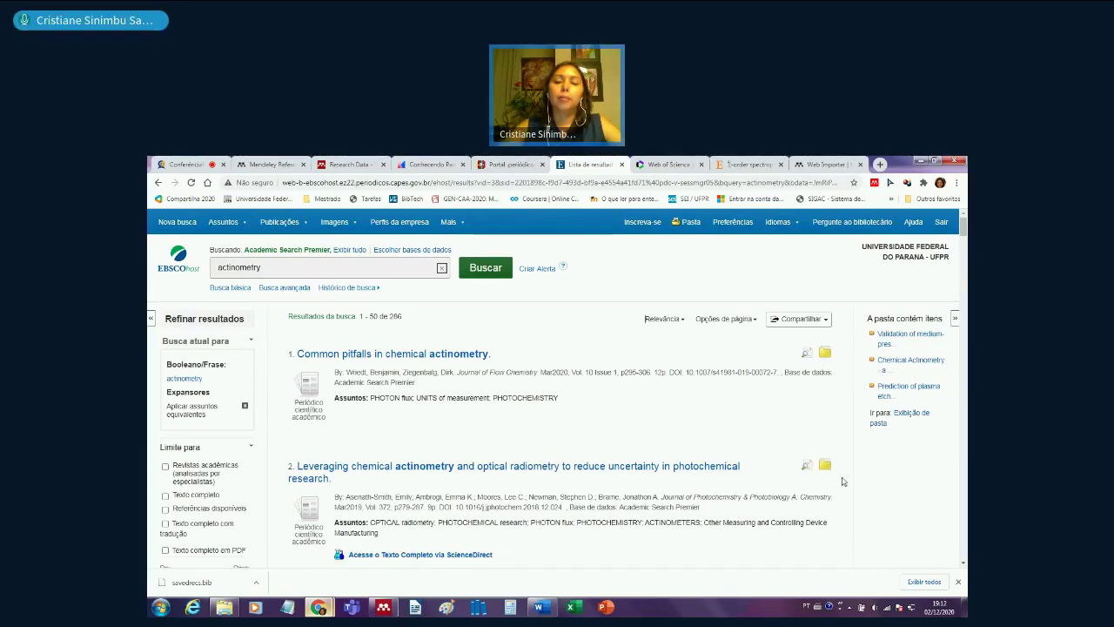
scroll(841, 475, down, 5)
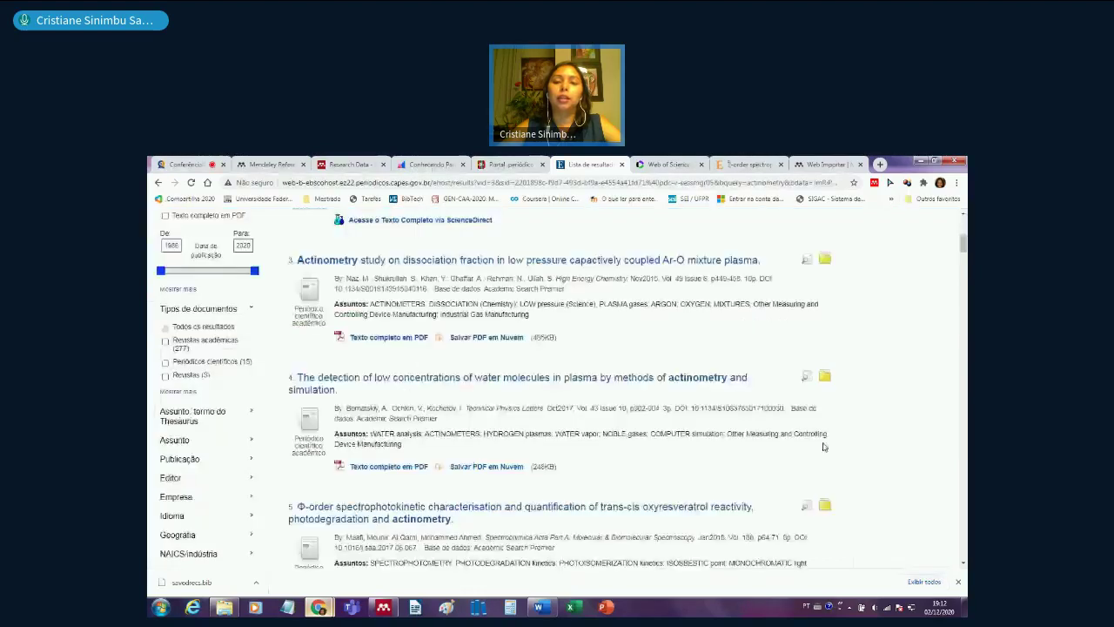
scroll(835, 457, up, 5)
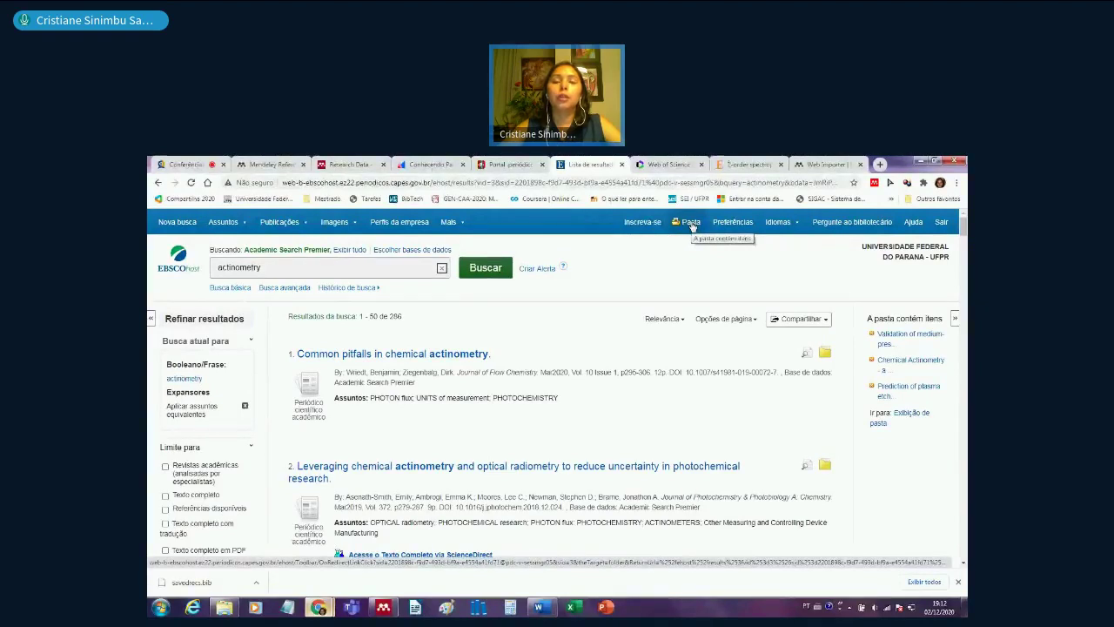
- Open the EBSCOhost folder and select all 50 saved articles
click(691, 223)
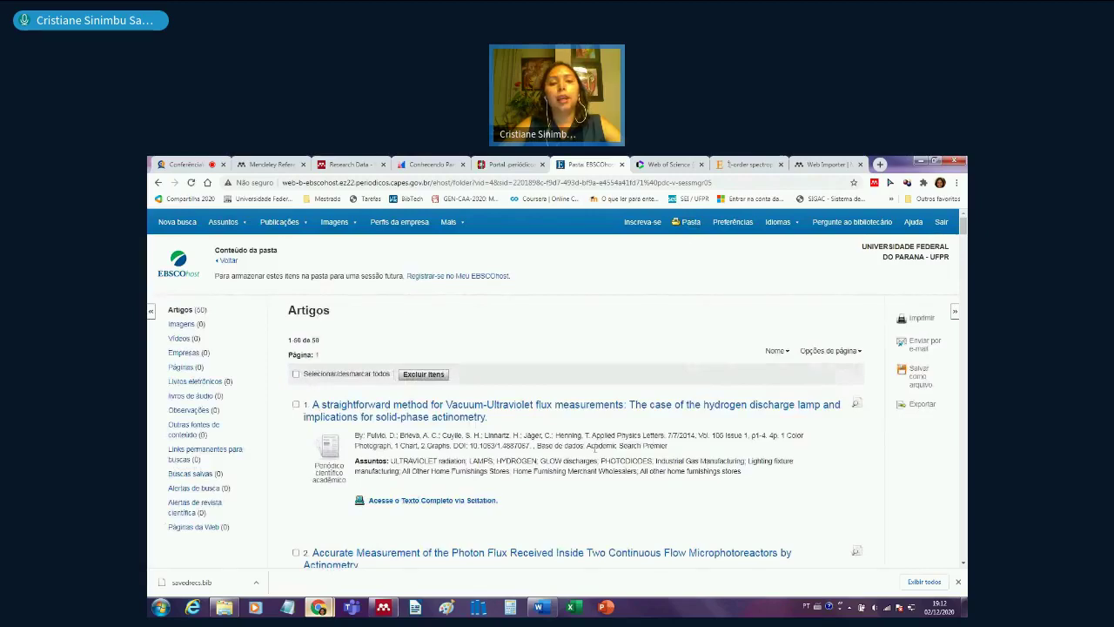
scroll(592, 449, down, 5)
scroll(597, 457, up, 5)
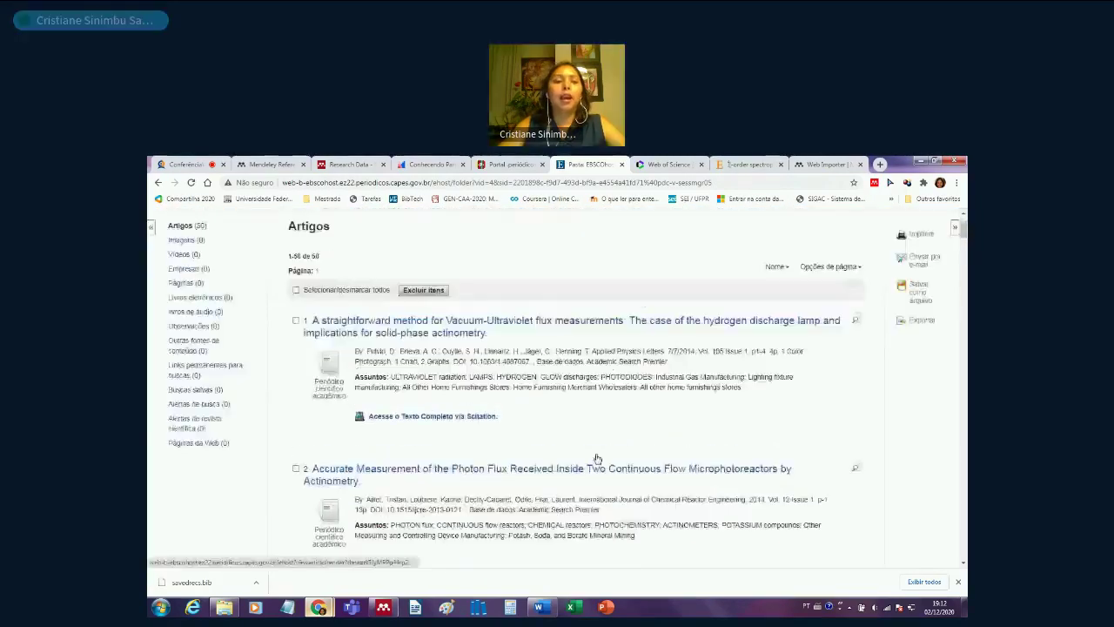
click(295, 375)
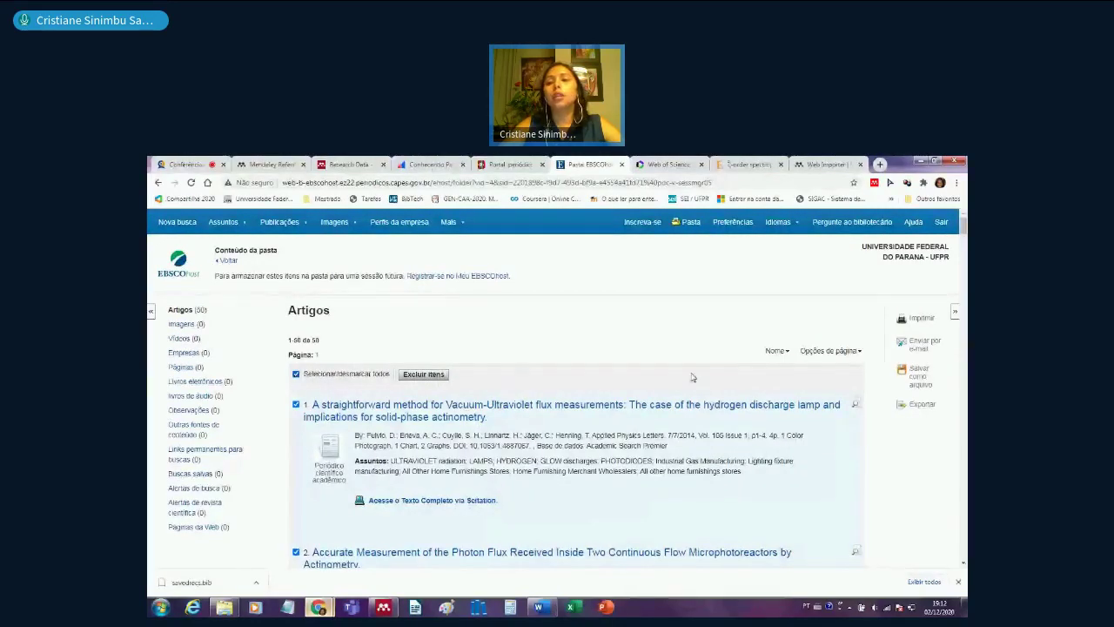
- Export the selected articles in RIS format, removing them from the folder, and save delivery.ris
click(922, 404)
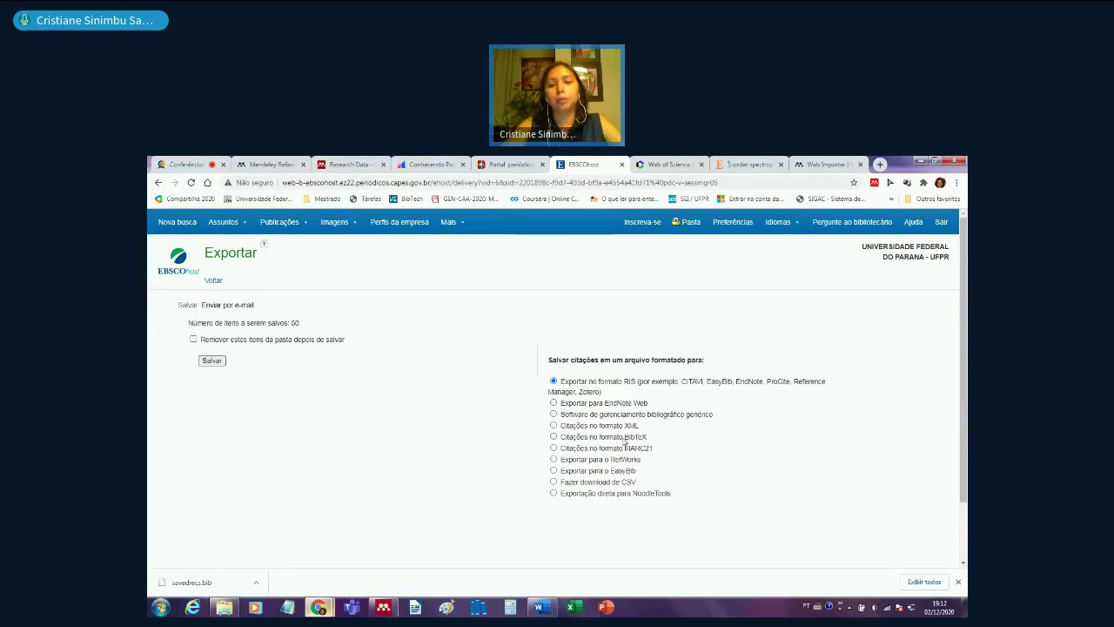
click(194, 340)
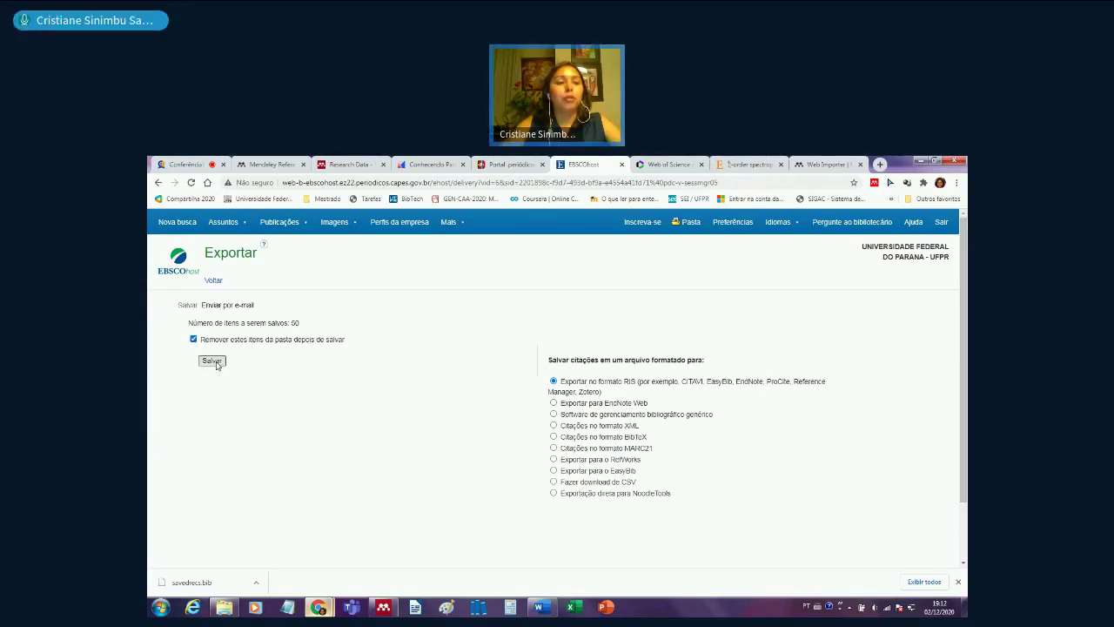
click(216, 363)
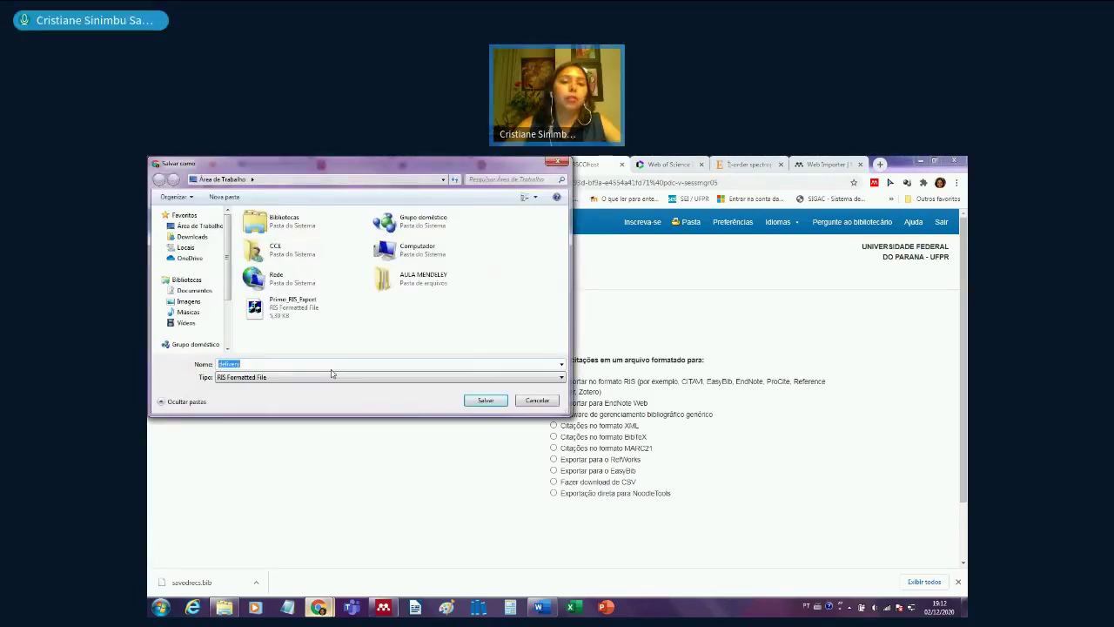
click(485, 401)
mouse_move(383, 606)
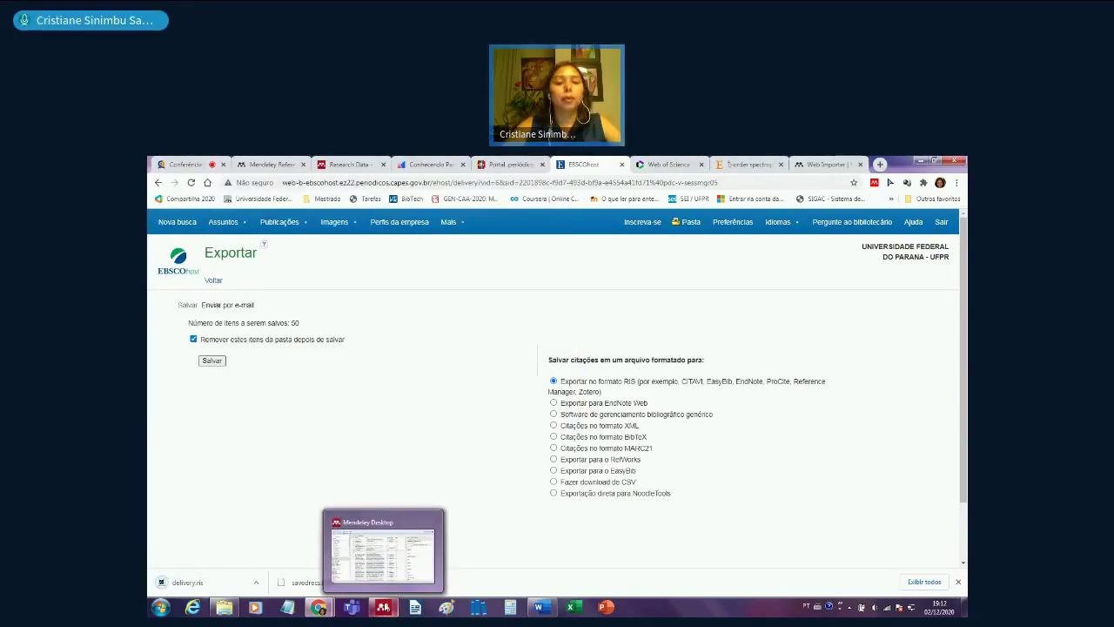
click(383, 548)
- Add delivery.ris to the Mendeley EBSCO folder through Add Files, importing its 50 records
scroll(198, 301, down, 3)
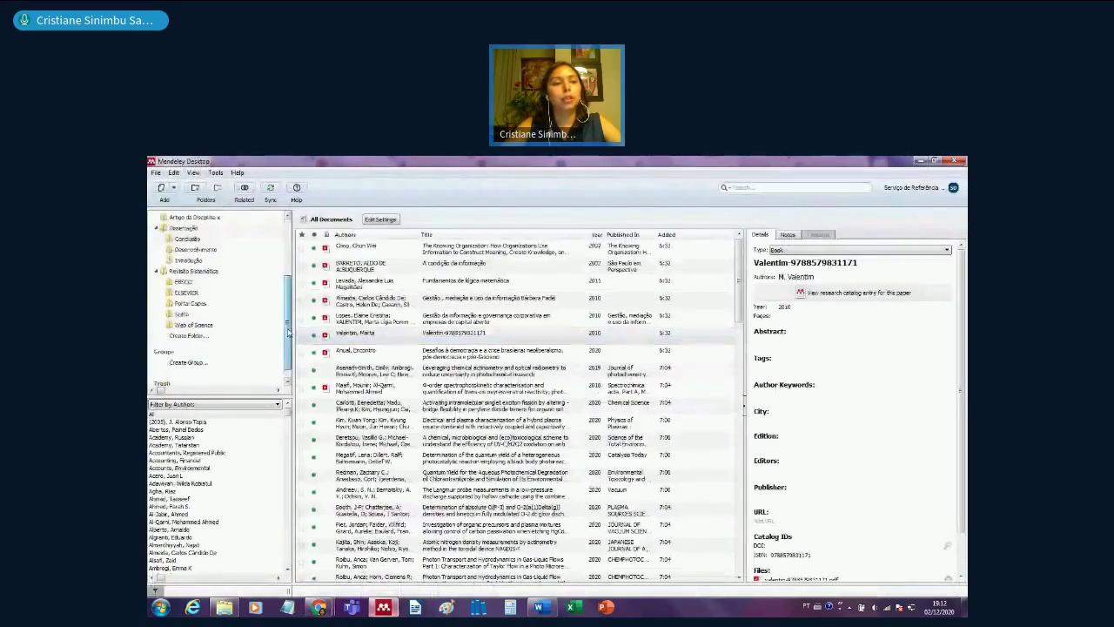
click(183, 278)
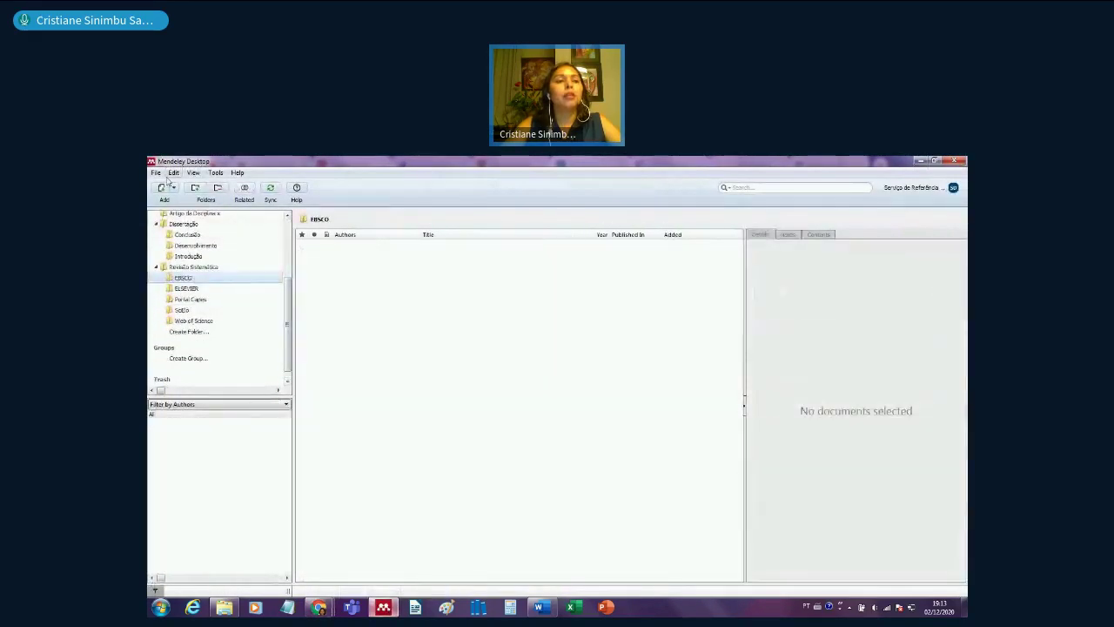
click(156, 172)
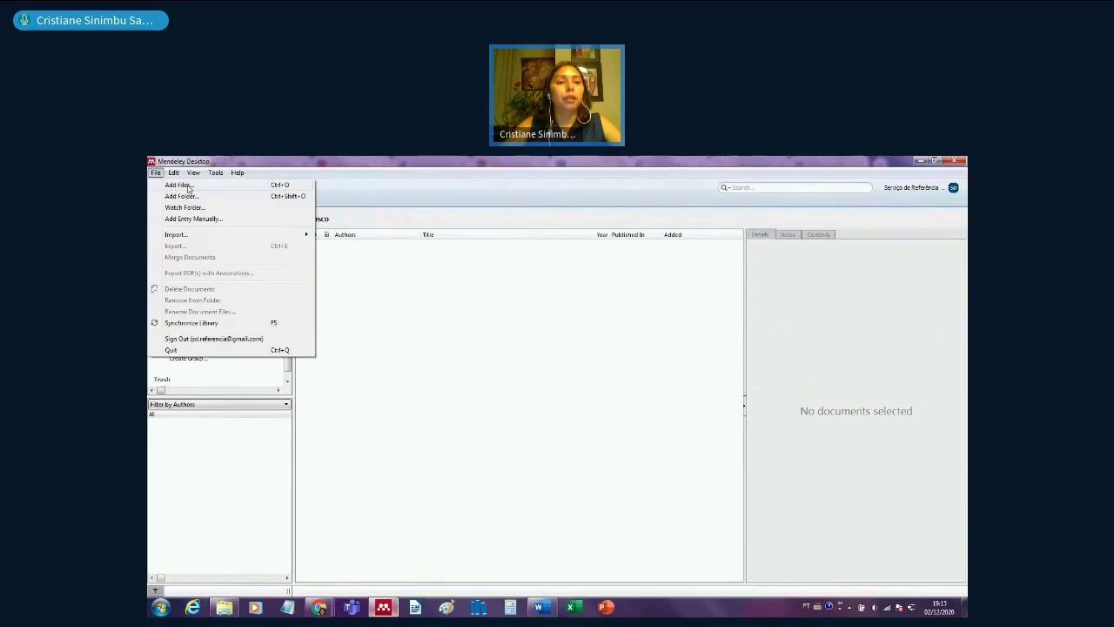
click(180, 185)
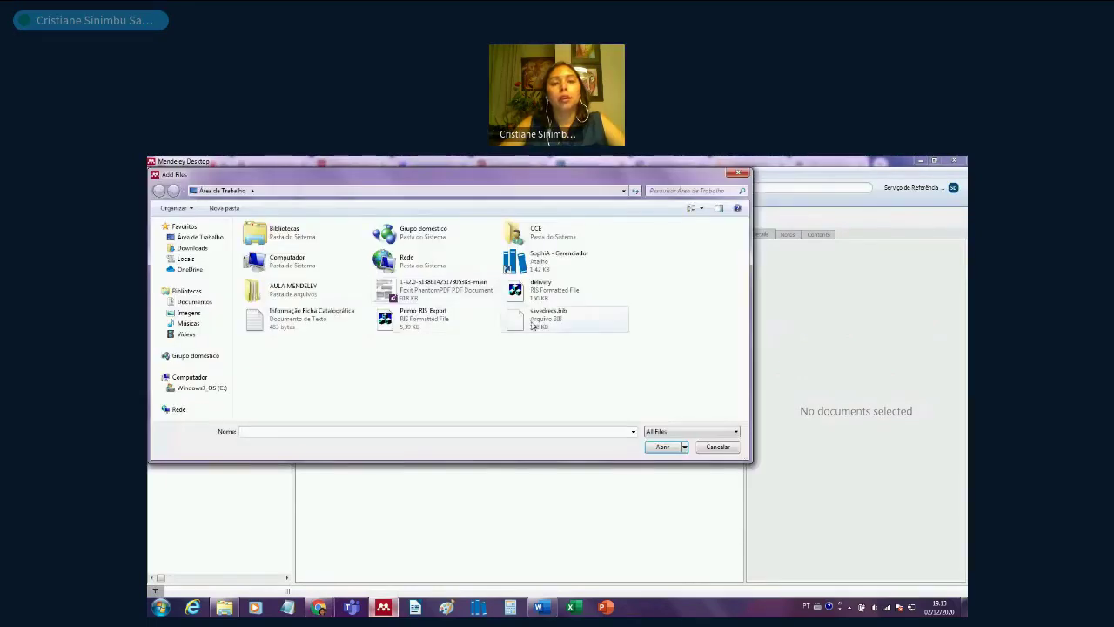
click(540, 291)
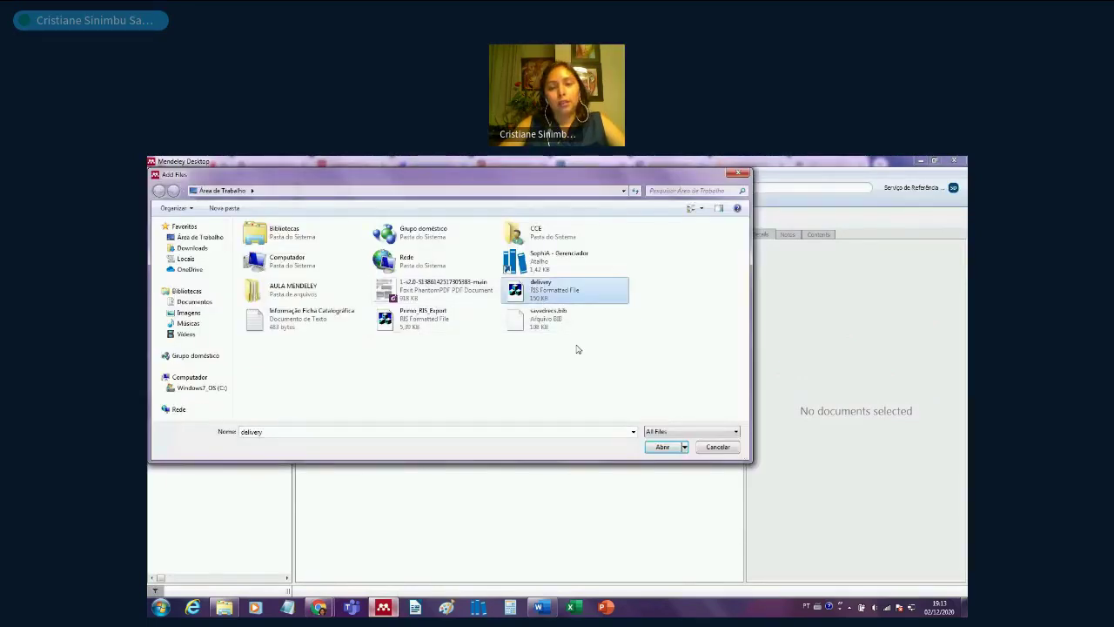
click(661, 448)
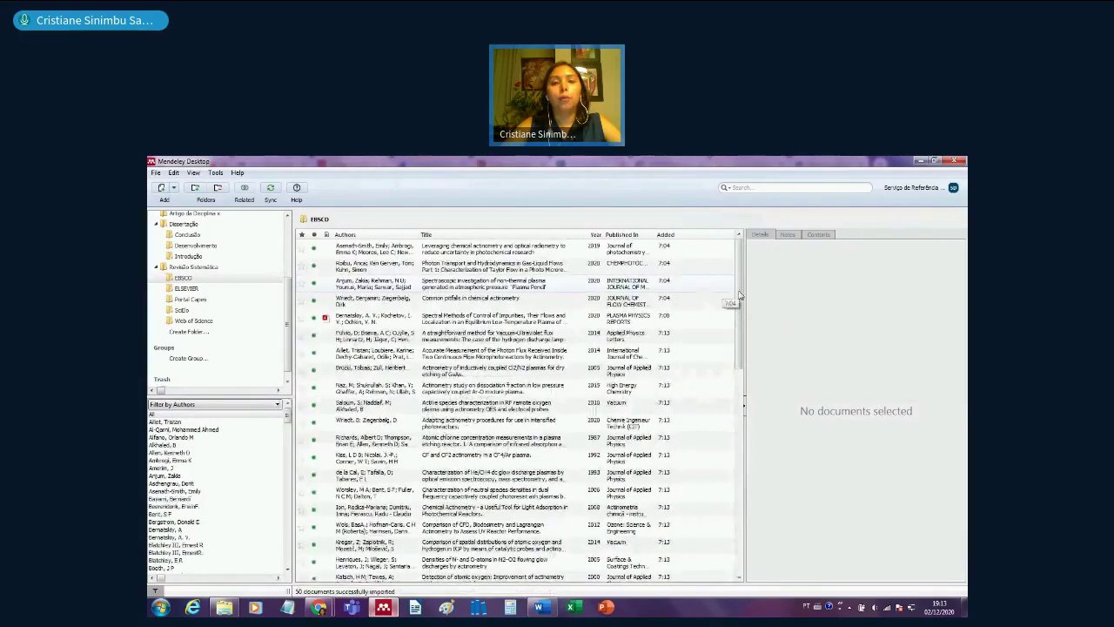
drag(738, 305, 369, 331)
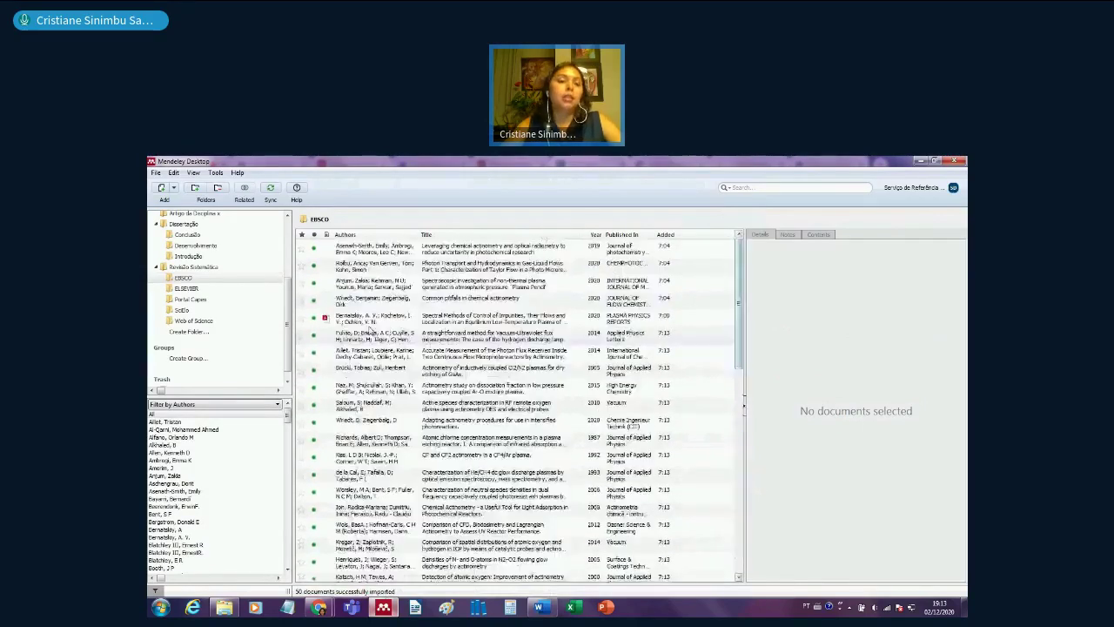
click(375, 321)
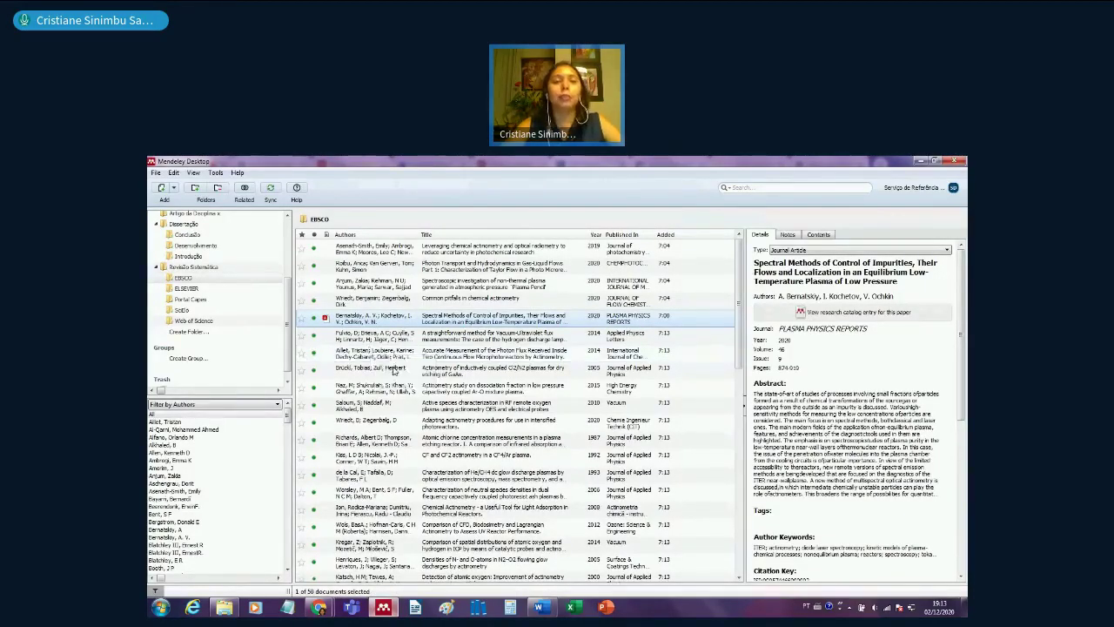
- Run a DOI lookup on the Leveraging chemical actinometry record and open its Elsevier URL
click(394, 370)
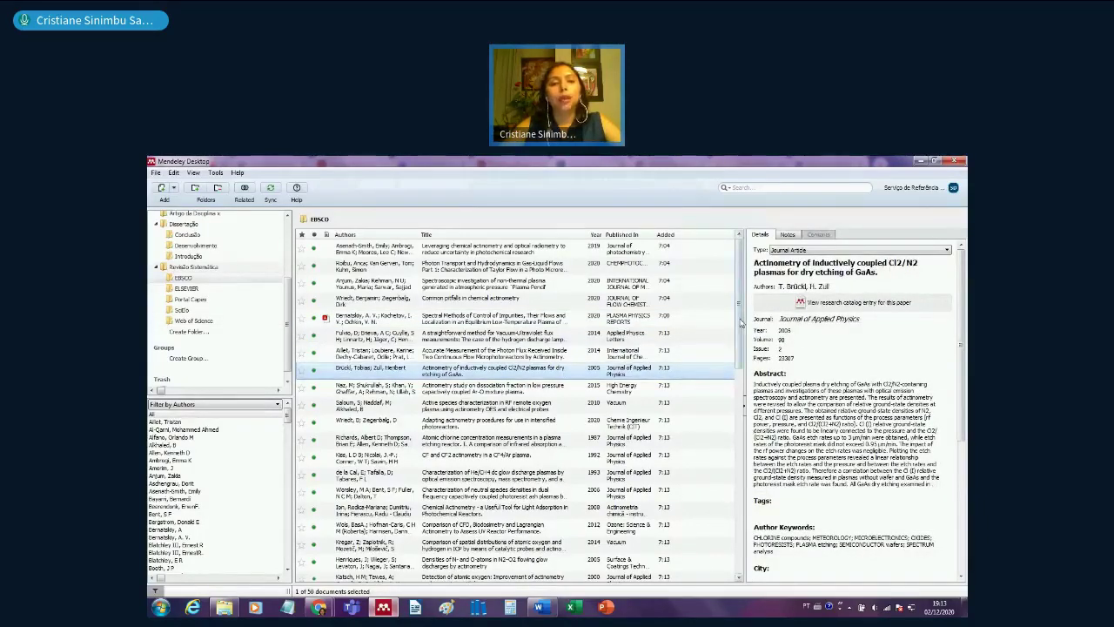
scroll(740, 323, down, 3)
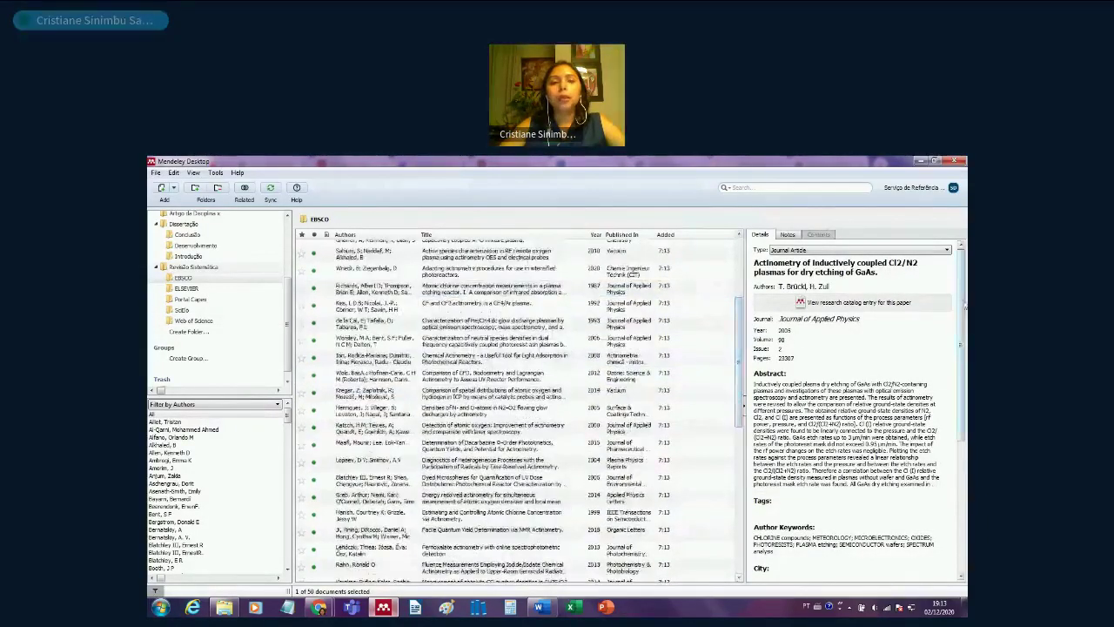
scroll(657, 389, up, 3)
scroll(658, 389, up, 3)
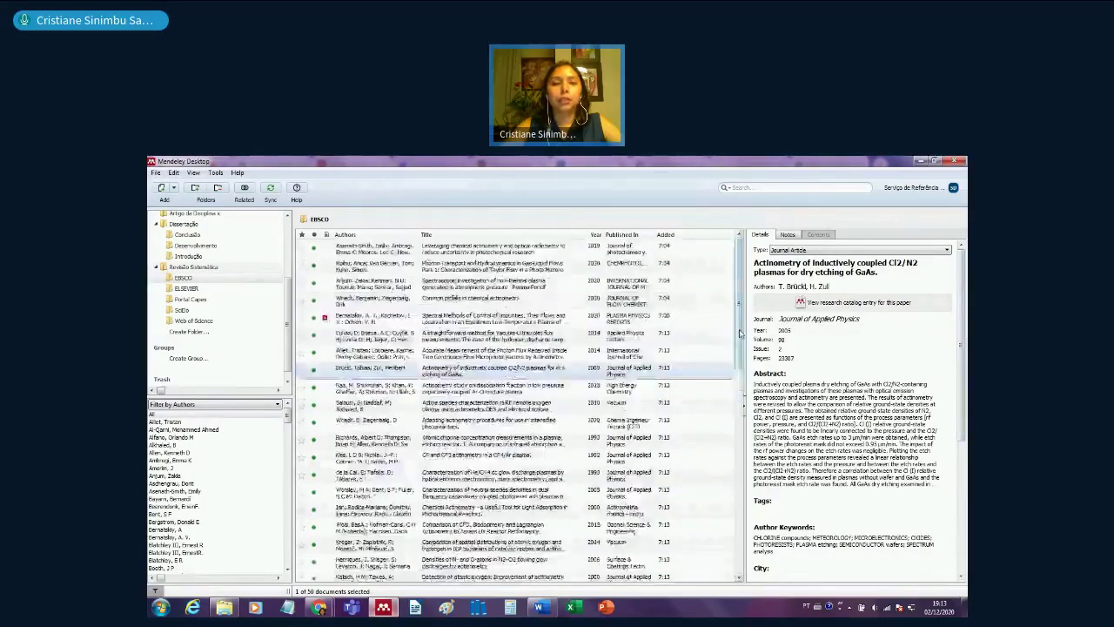
click(397, 247)
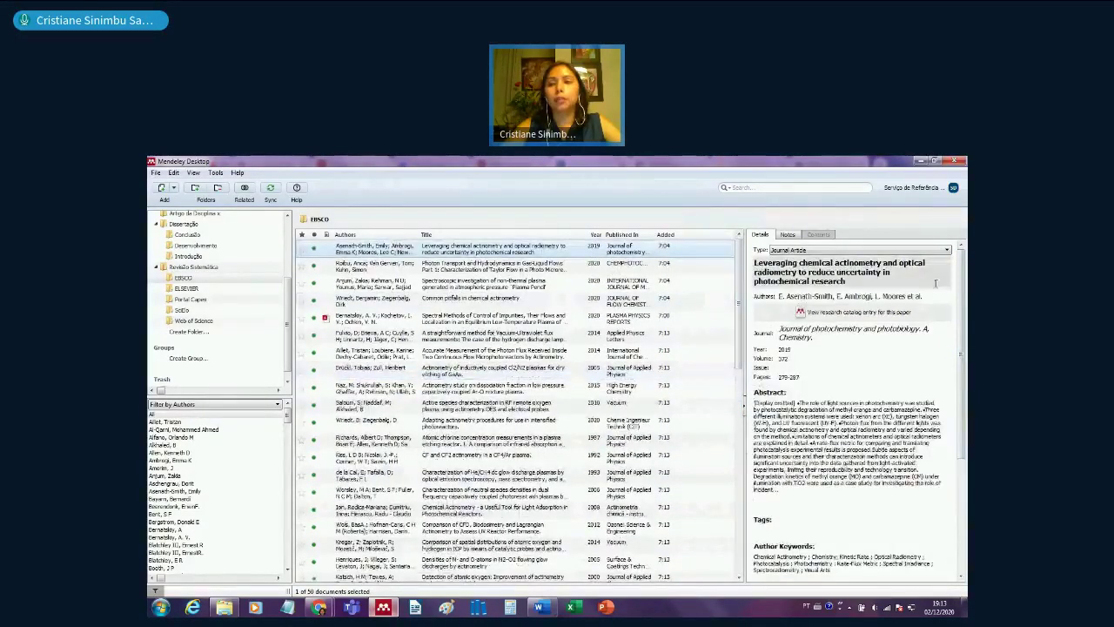
scroll(853, 409, down, 1)
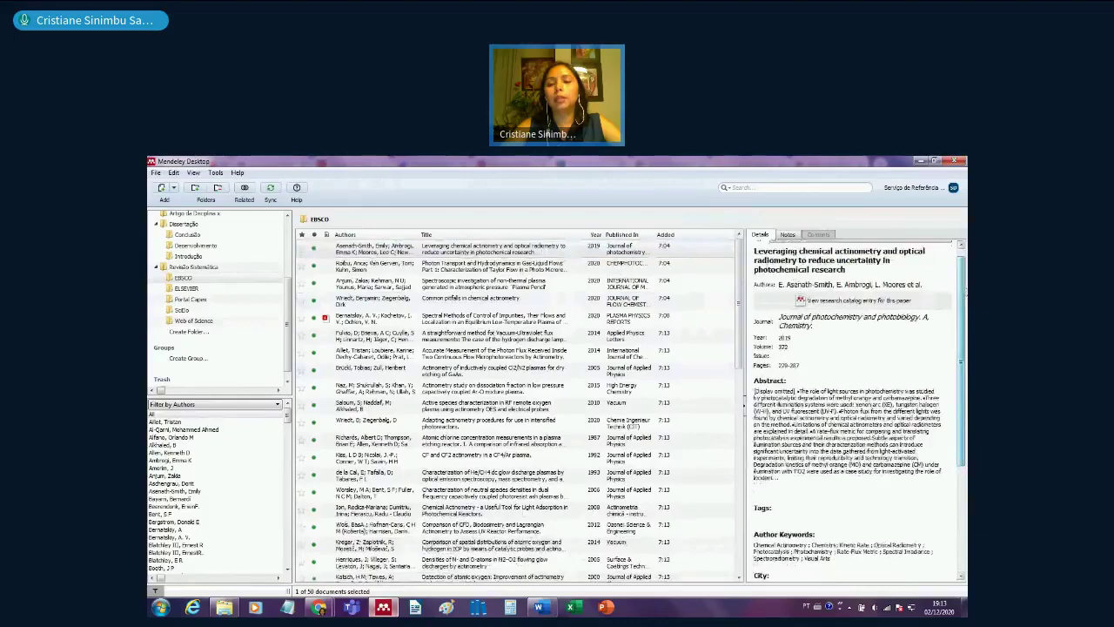
scroll(762, 467, down, 6)
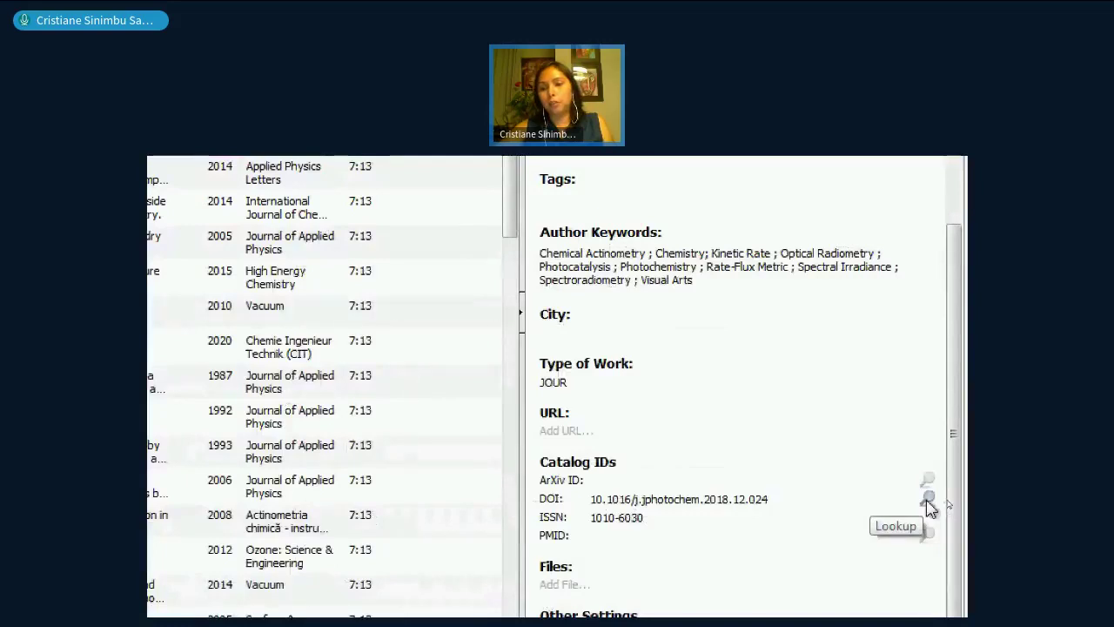
click(927, 501)
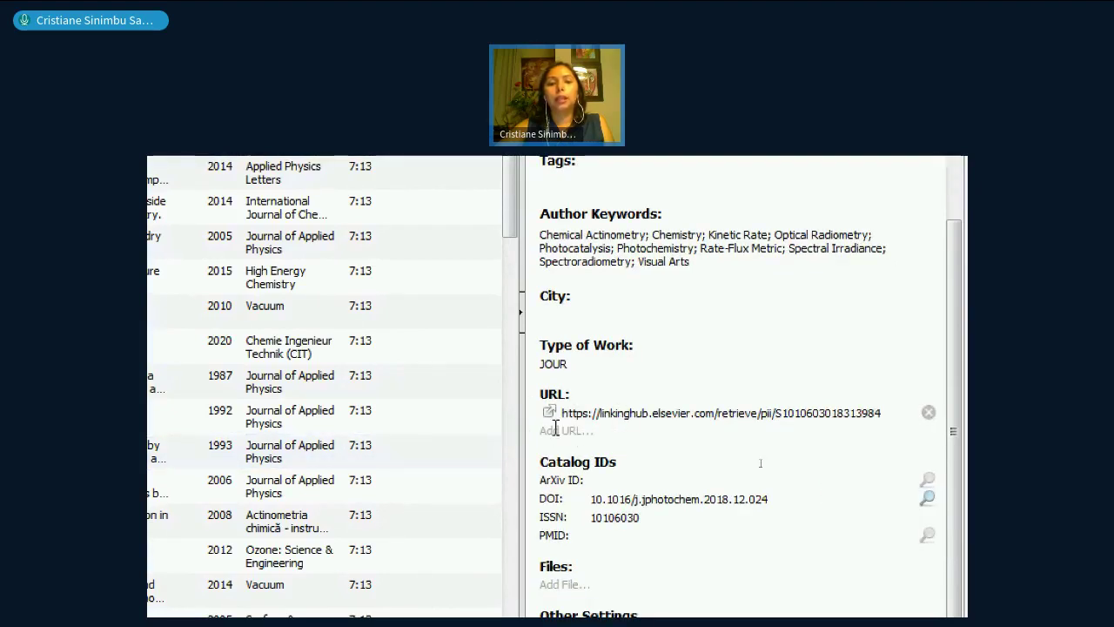
click(549, 415)
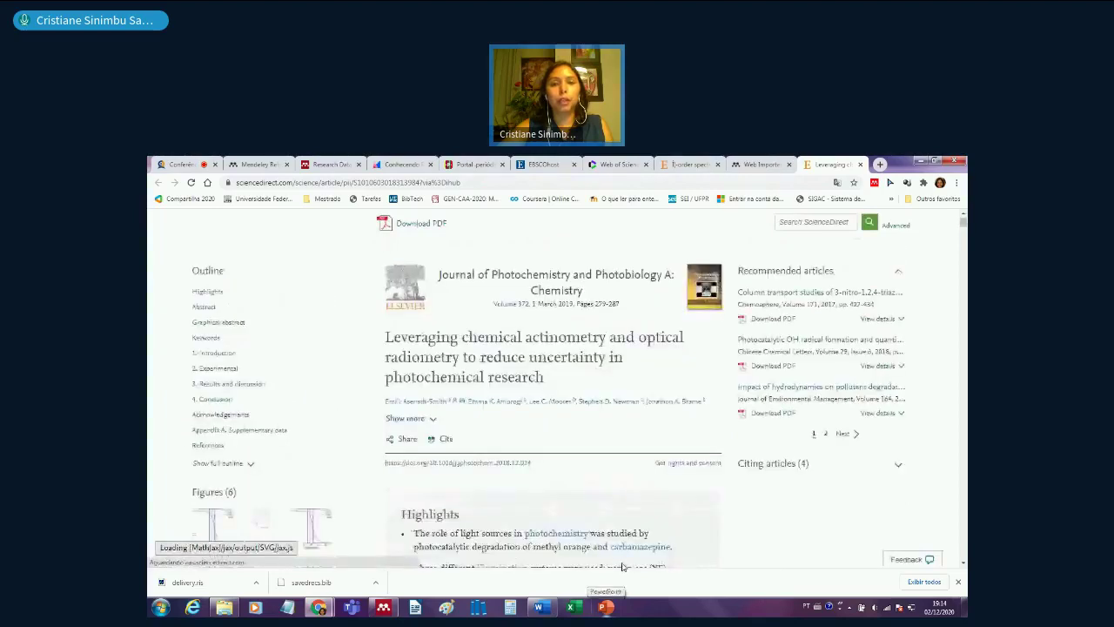
- Scroll through the Leveraging chemical actinometry article on ScienceDirect, then launch Mendeley Web Importer
scroll(584, 499, down, 1)
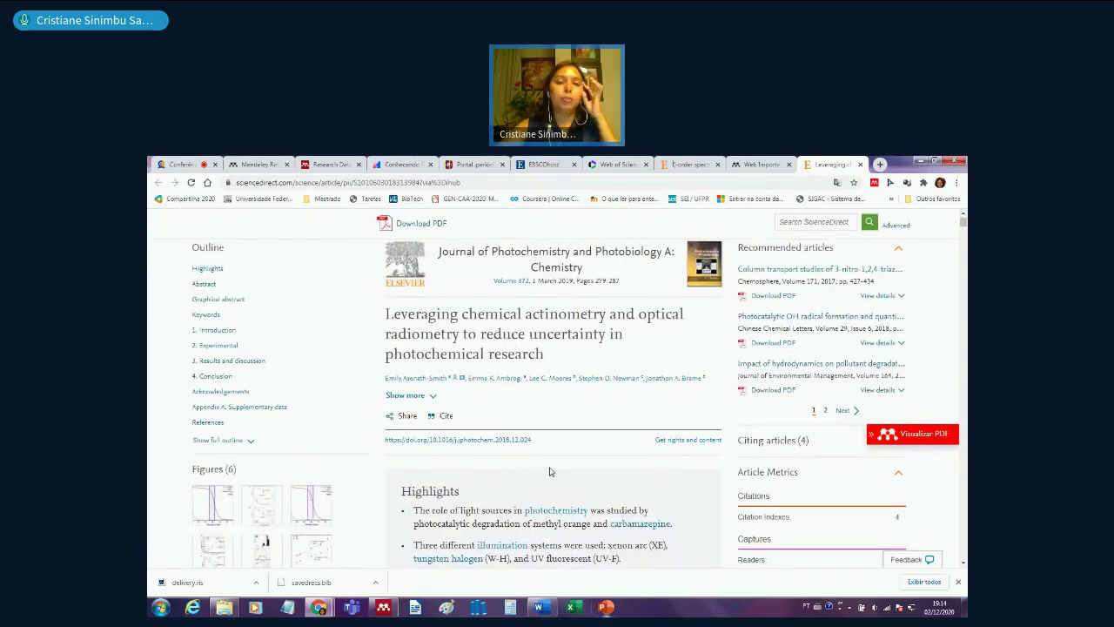
scroll(549, 471, down, 4)
scroll(550, 471, up, 5)
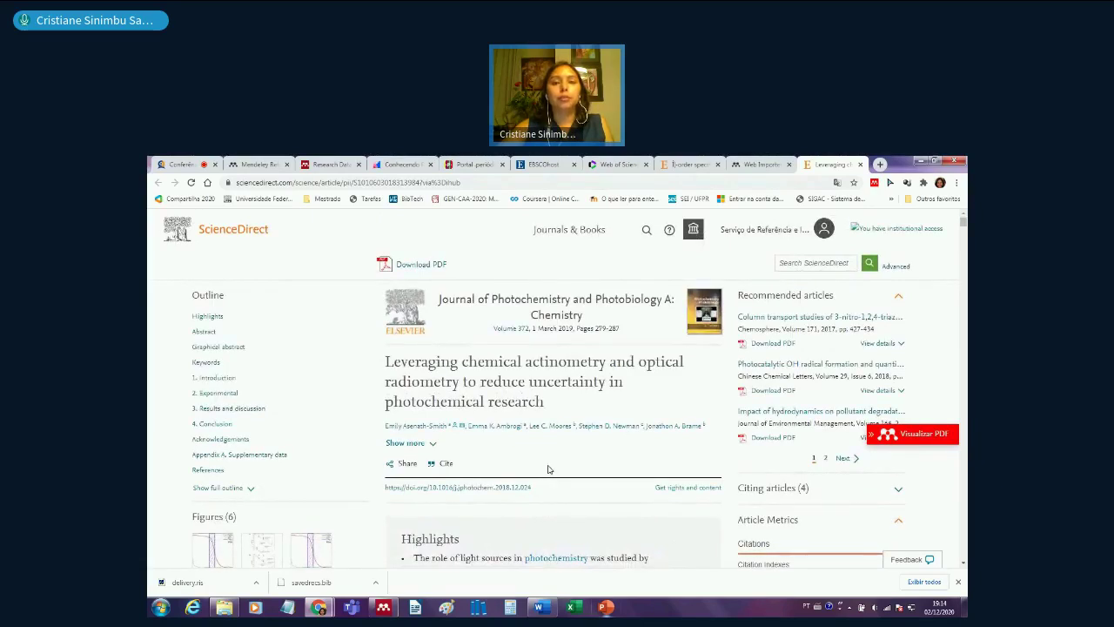
scroll(556, 502, down, 3)
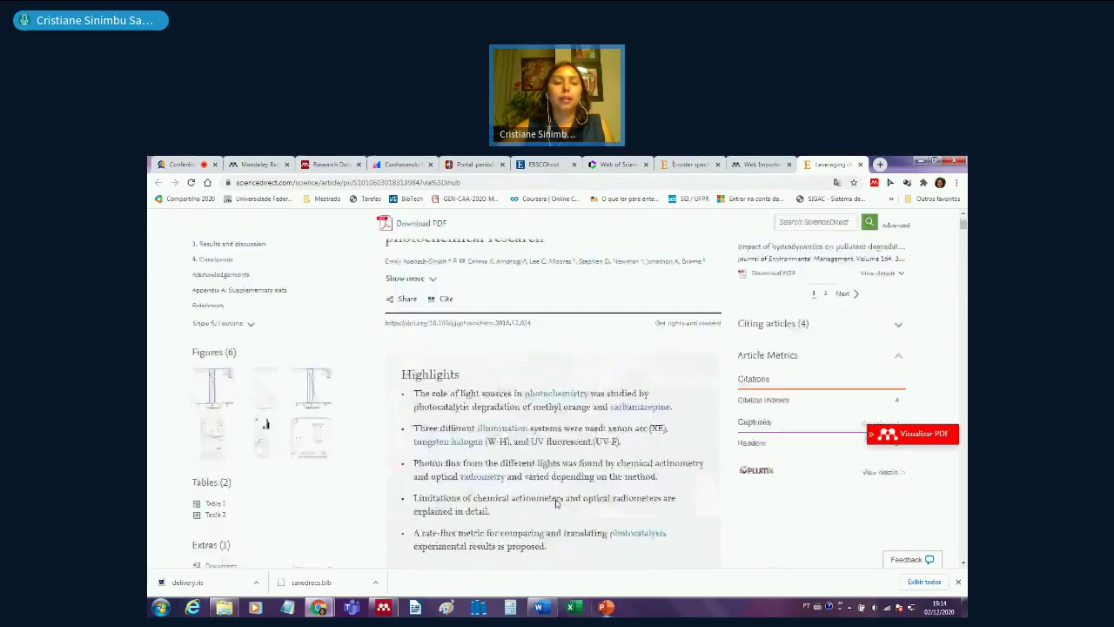
scroll(557, 502, down, 3)
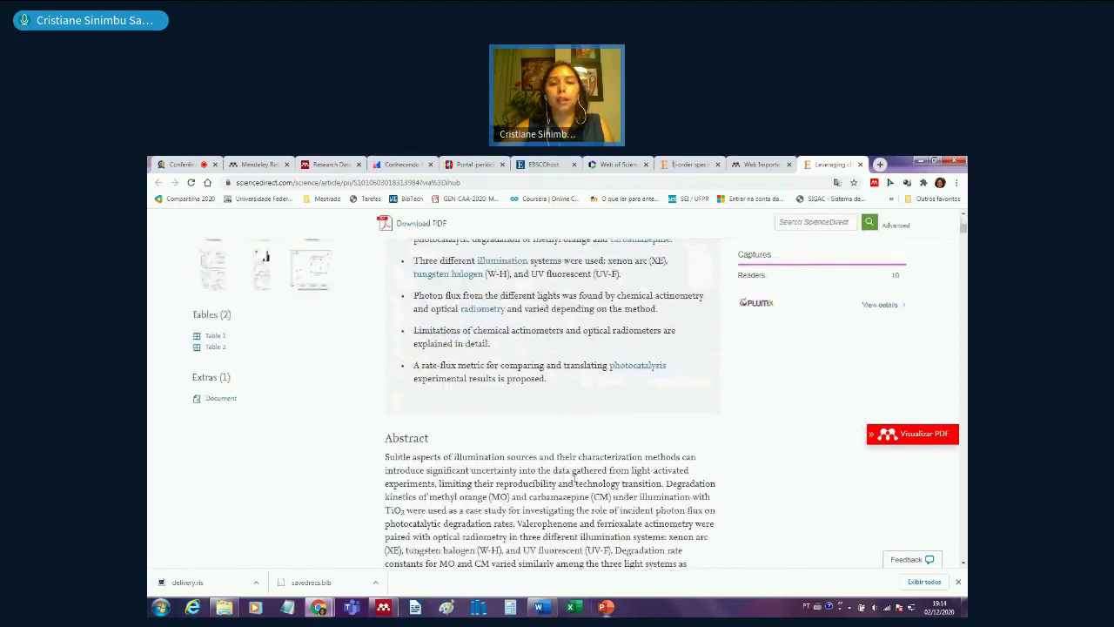
scroll(574, 478, up, 6)
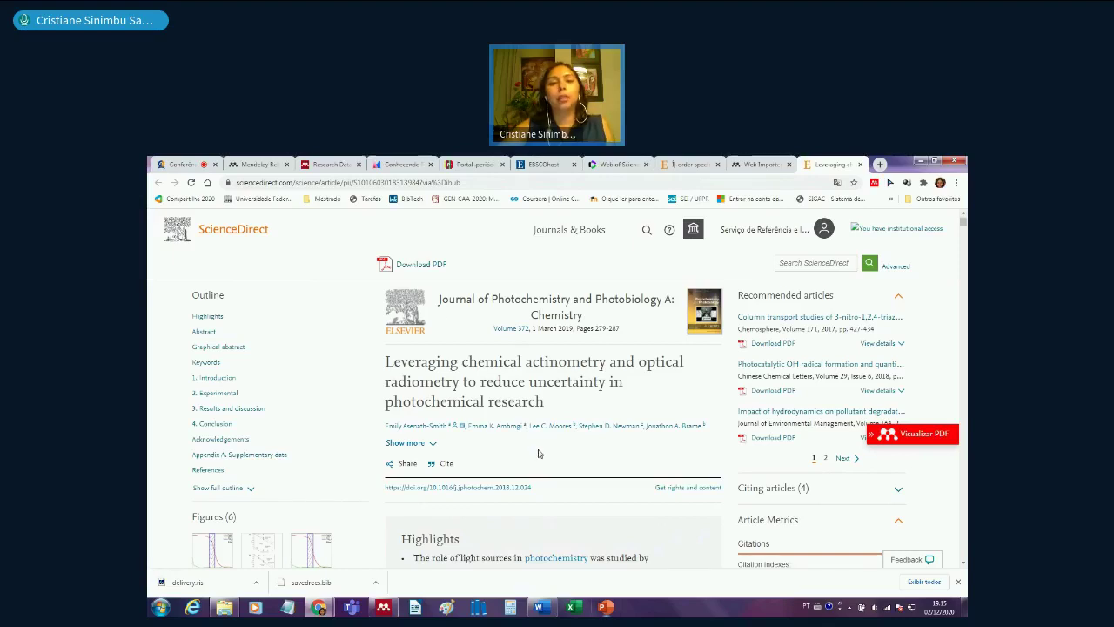
scroll(538, 454, down, 3)
scroll(538, 453, up, 3)
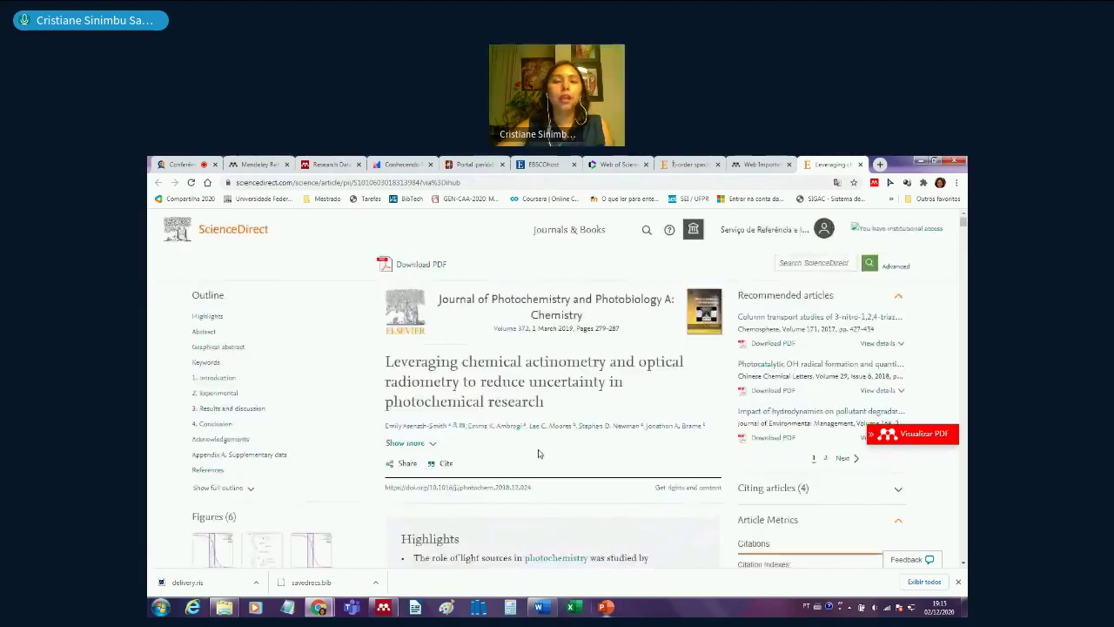
click(874, 183)
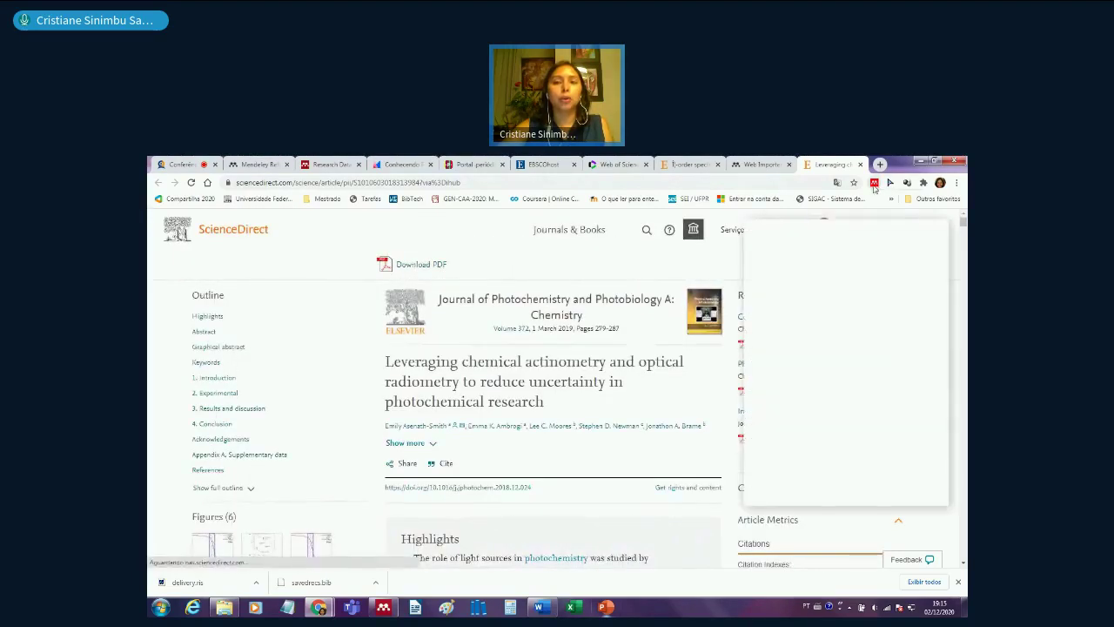
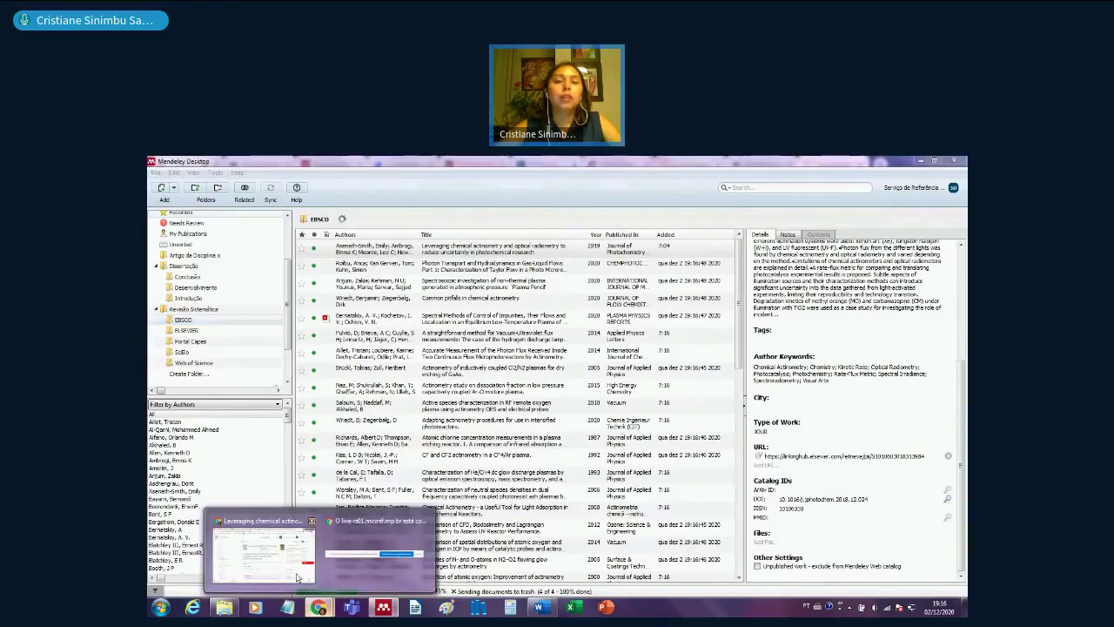
- In Chrome, go to scielo.org and search for 'actinometry', showing its three matching articles
click(264, 548)
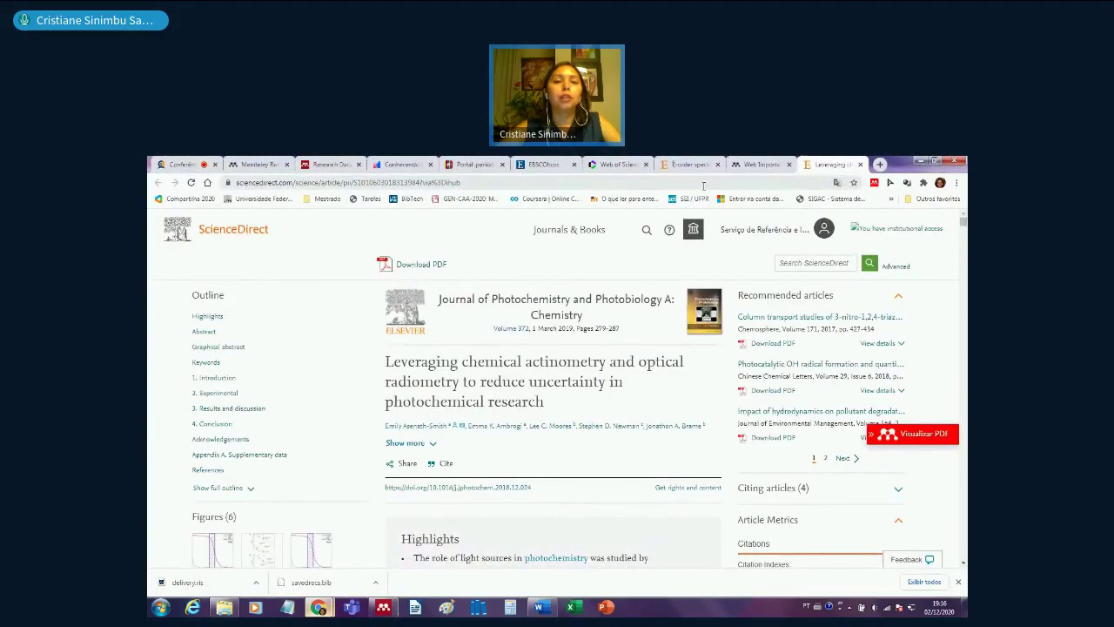
click(704, 186)
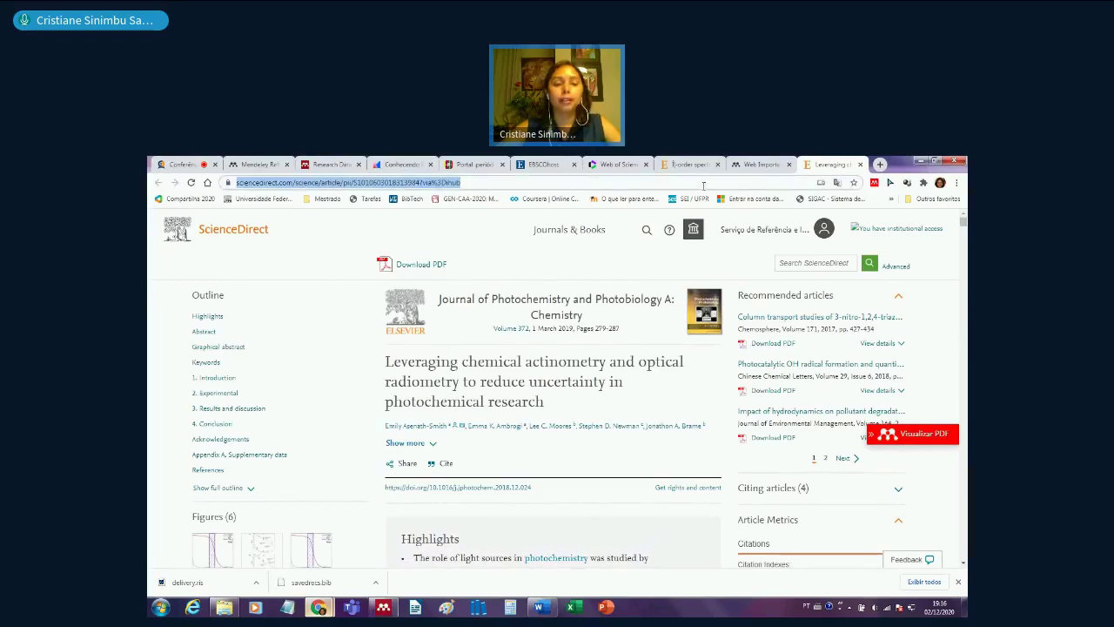
text(sci)
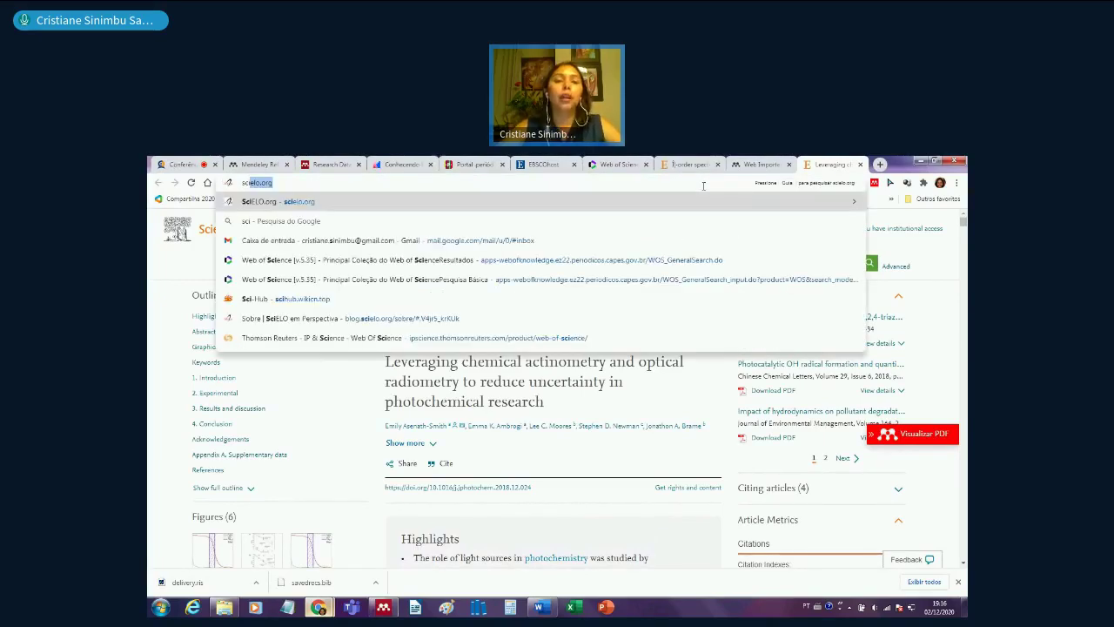
key(Return)
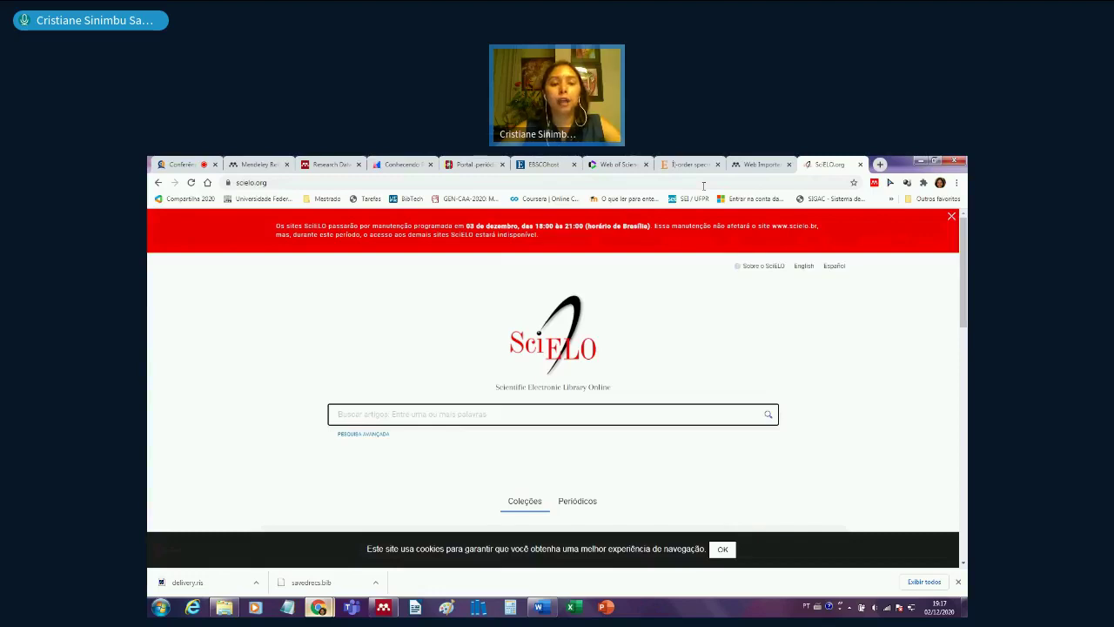
text(actinometry)
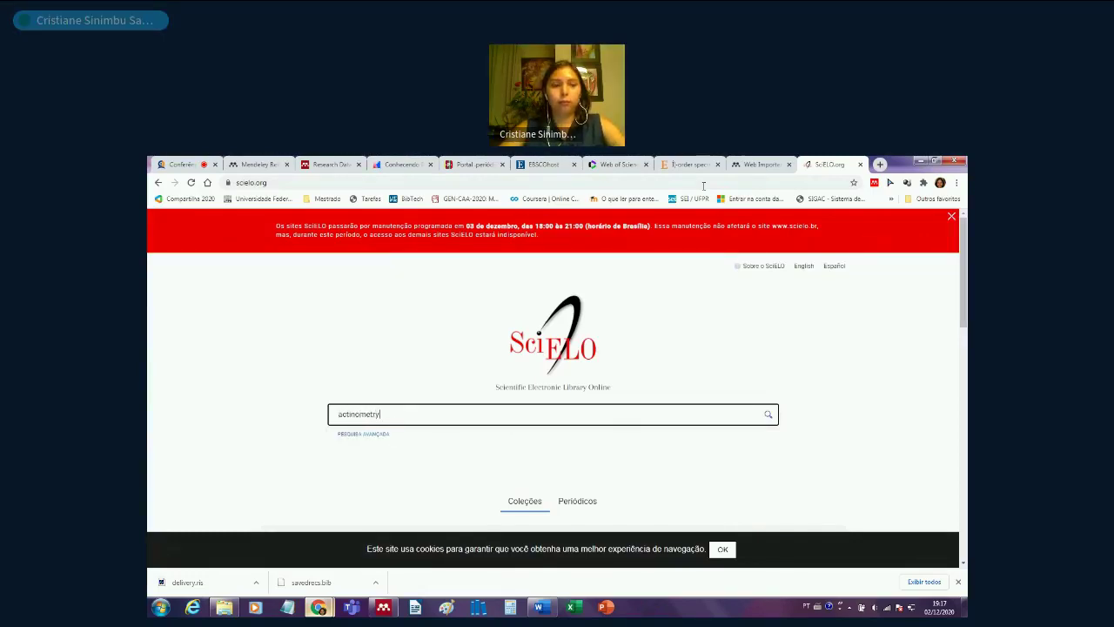
key(Return)
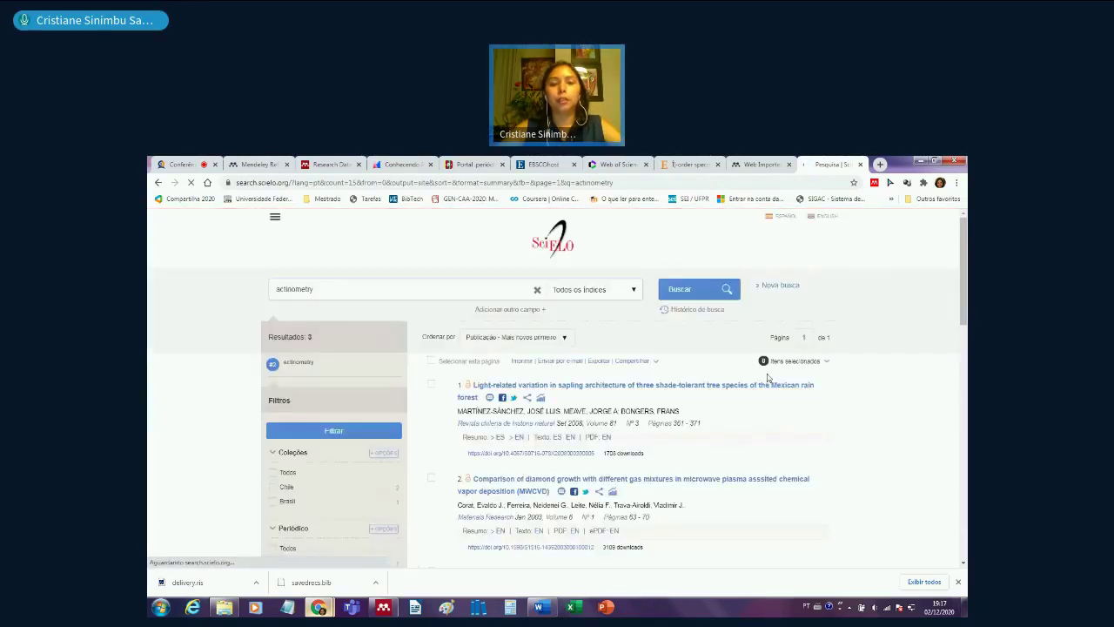
scroll(849, 435, down, 1)
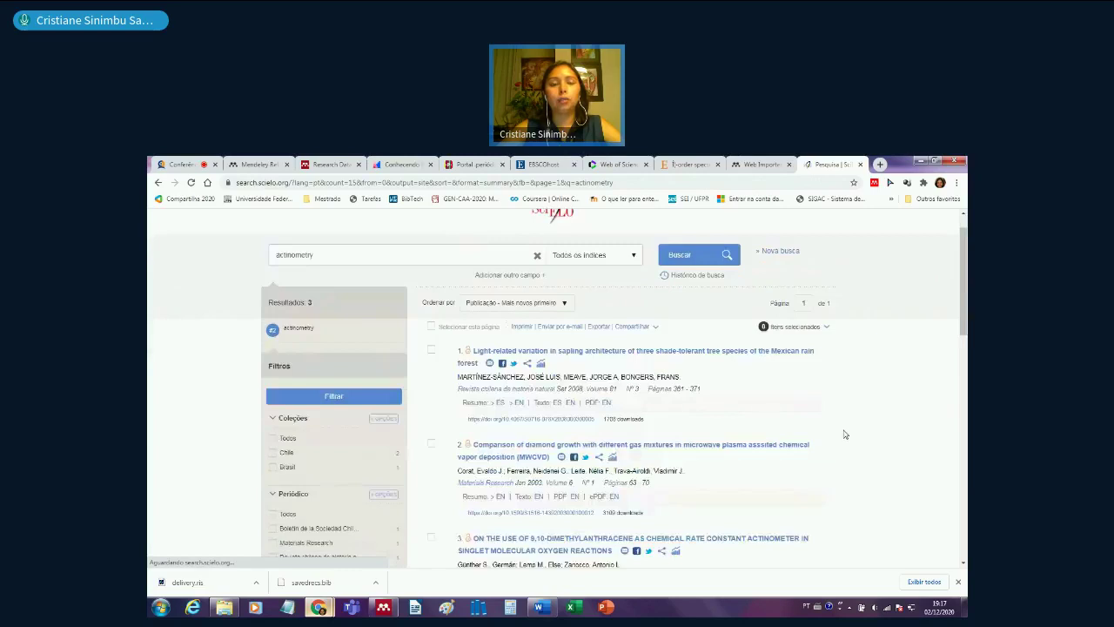
scroll(843, 433, down, 5)
scroll(843, 433, up, 6)
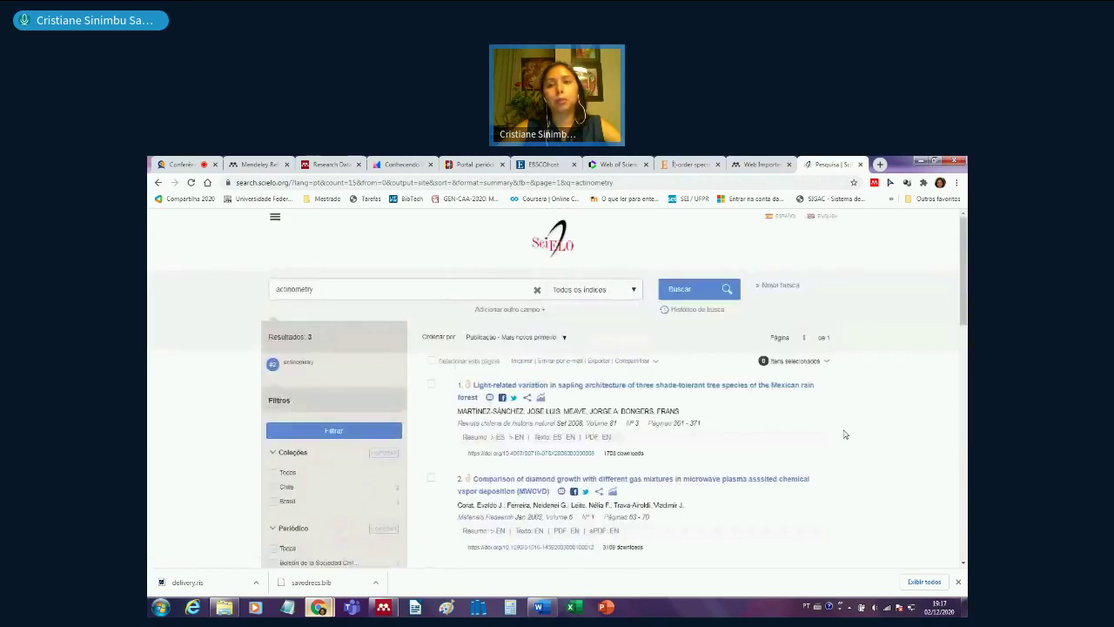
- In Mendeley Web Importer, select all found references except the search web page itself
click(874, 184)
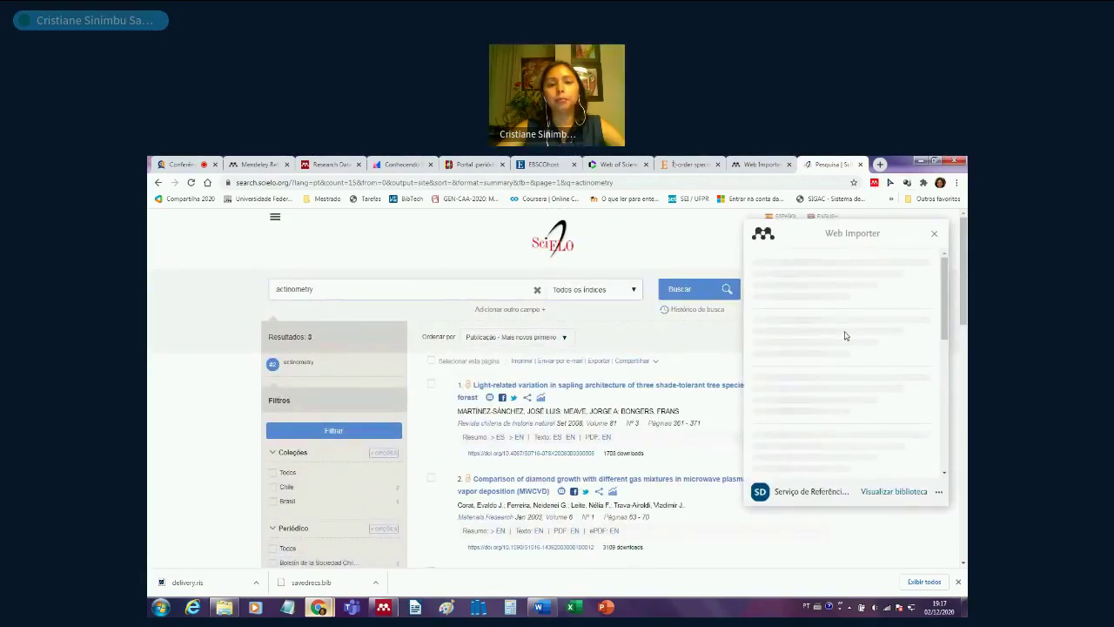
scroll(836, 392, down, 1)
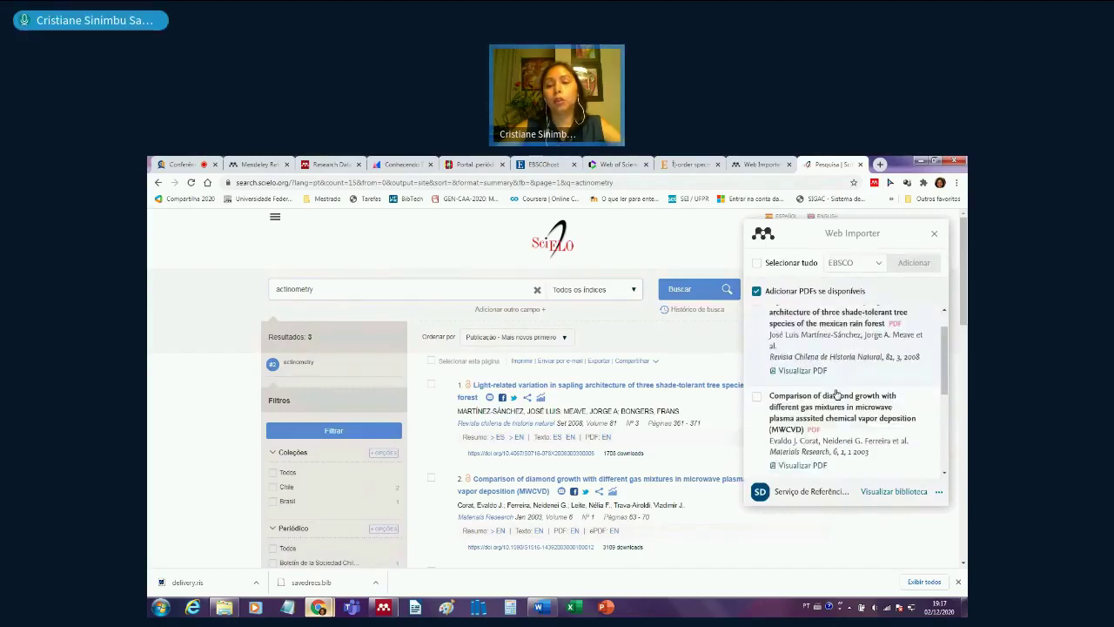
scroll(838, 400, down, 5)
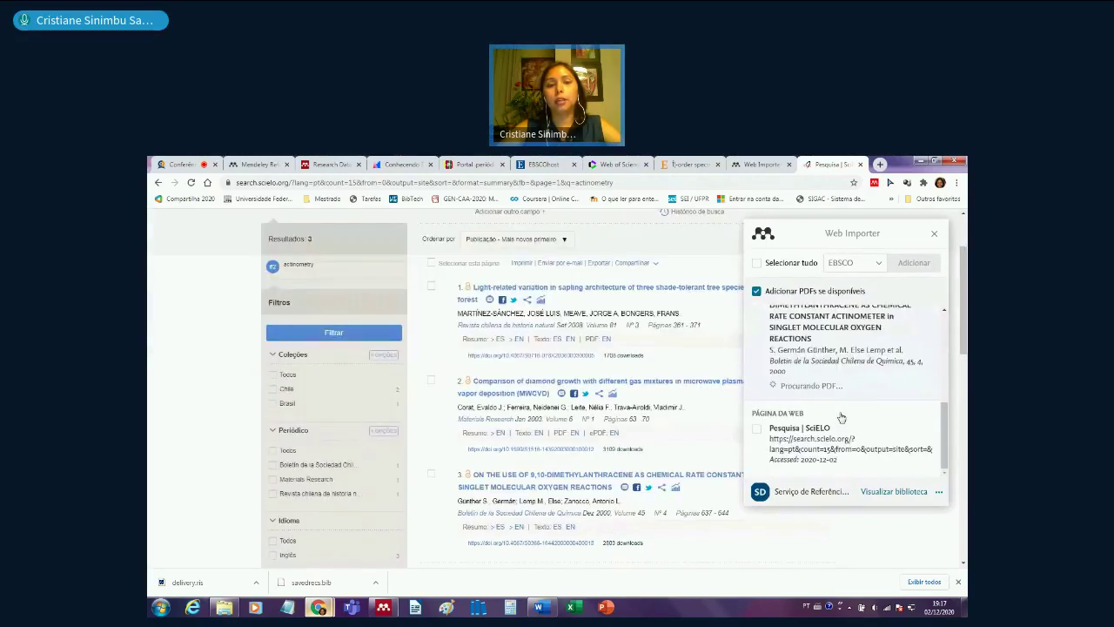
scroll(626, 410, down, 1)
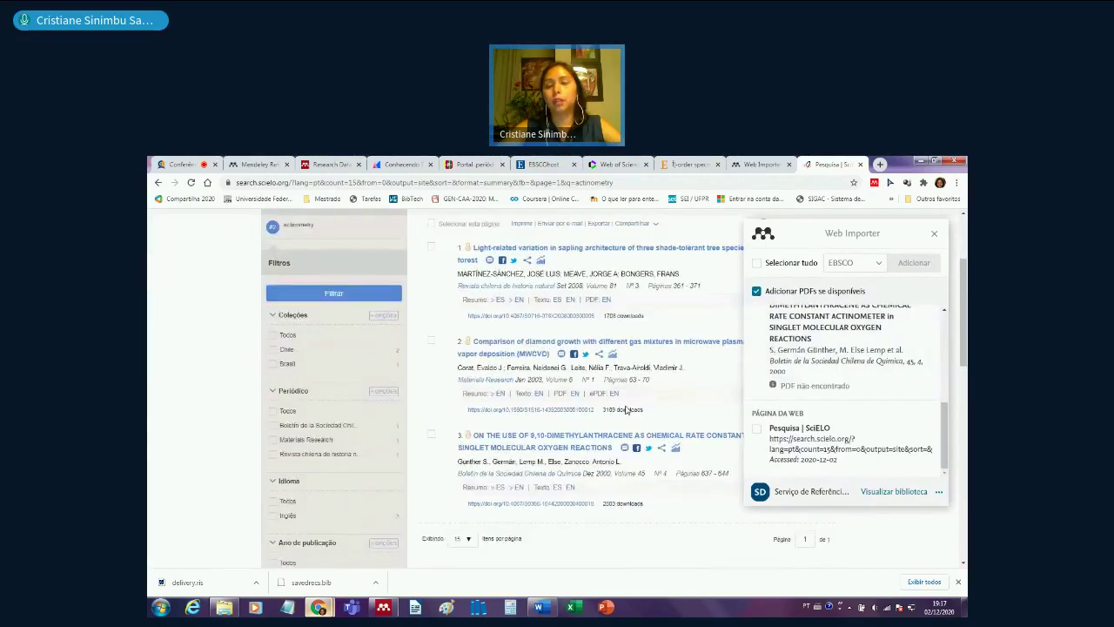
scroll(627, 410, up, 3)
scroll(840, 410, up, 2)
scroll(840, 410, up, 2)
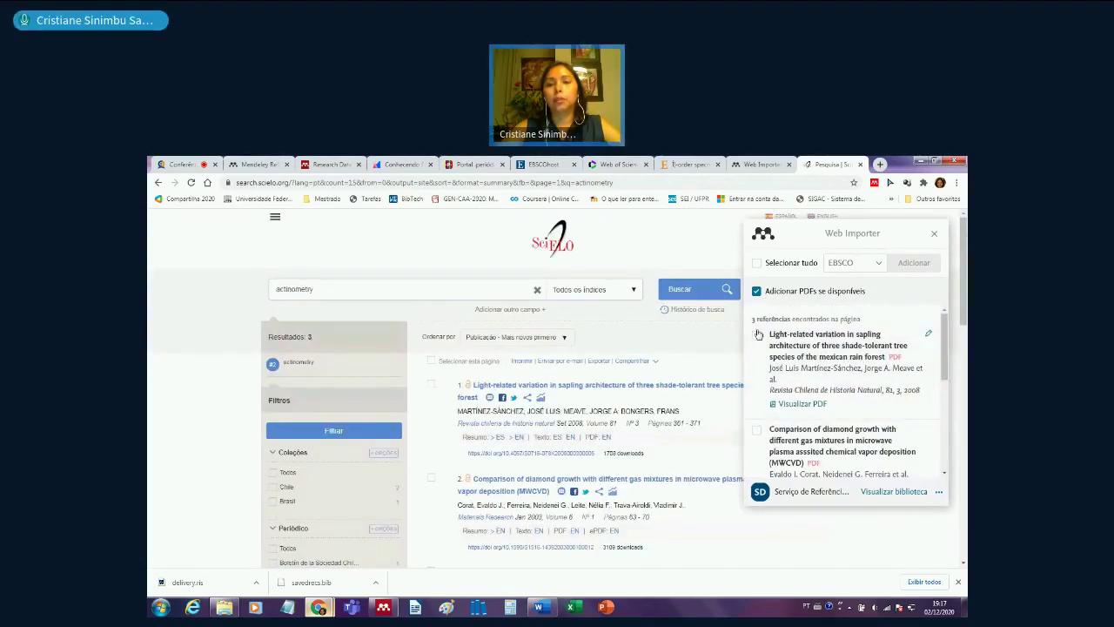
click(756, 263)
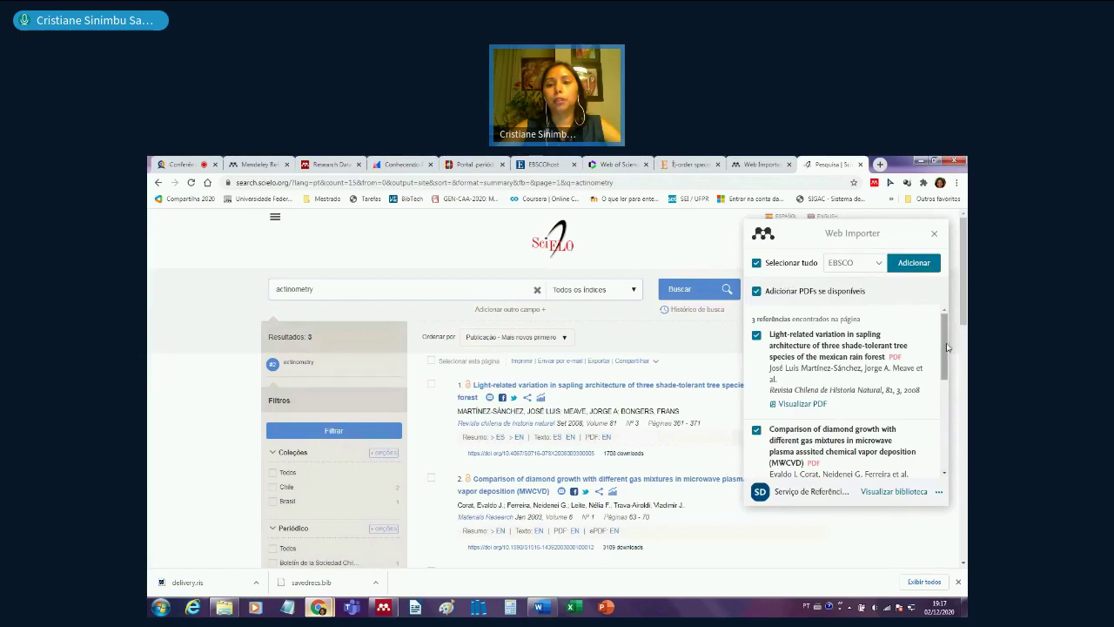
scroll(936, 432, down, 5)
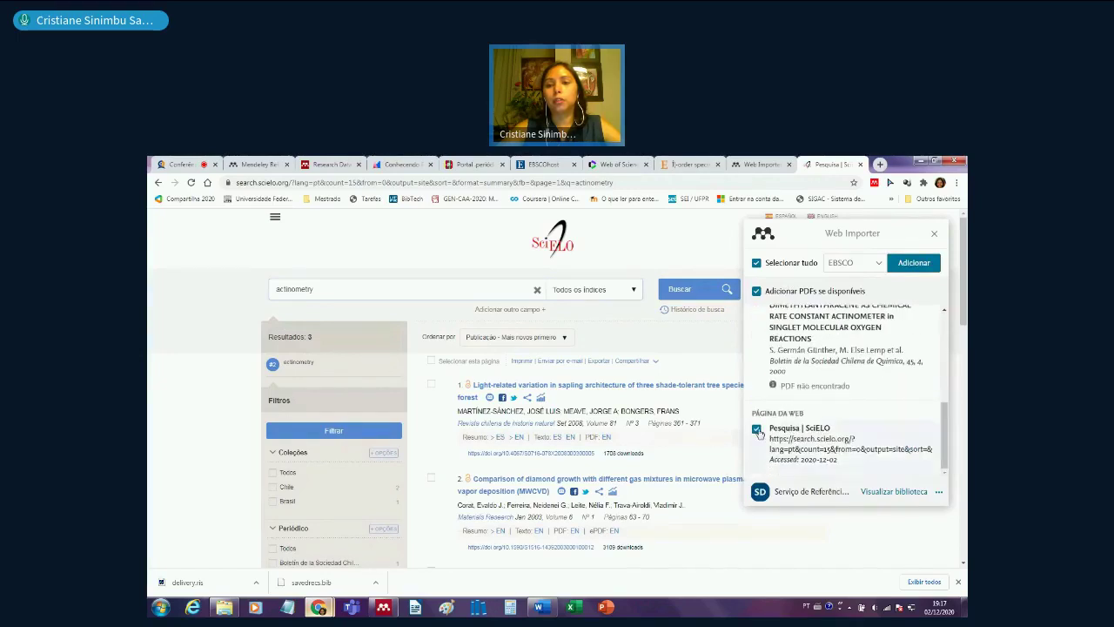
click(756, 429)
scroll(946, 431, up, 5)
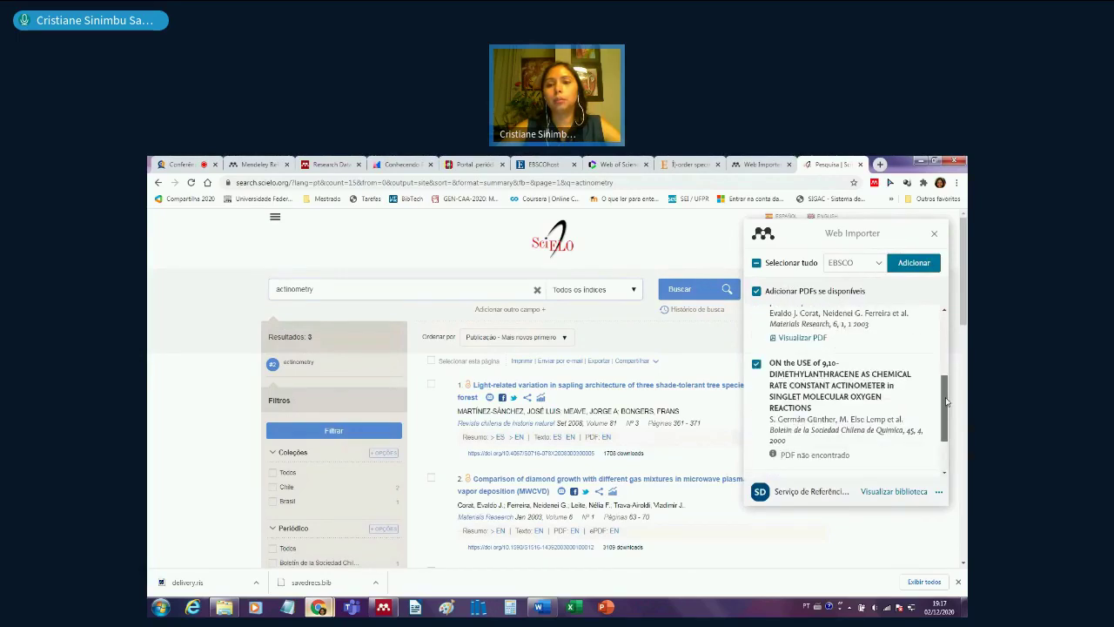
- Send the references to the SciElo folder instead of EBSCO, add them, and close the importer
click(875, 264)
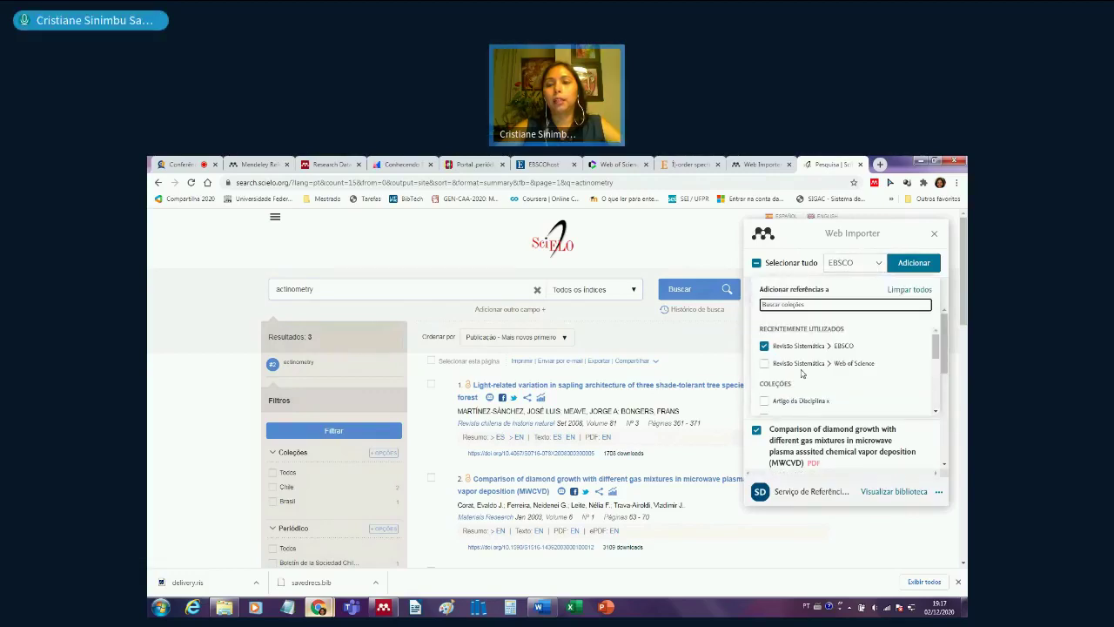
click(764, 344)
drag(935, 348, 933, 397)
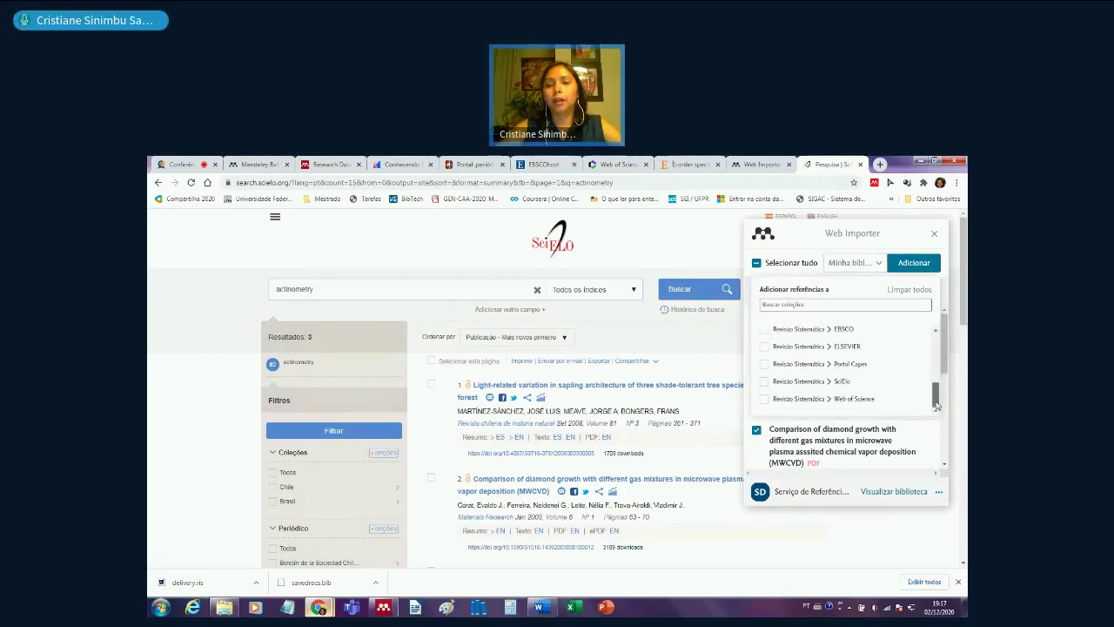
click(766, 381)
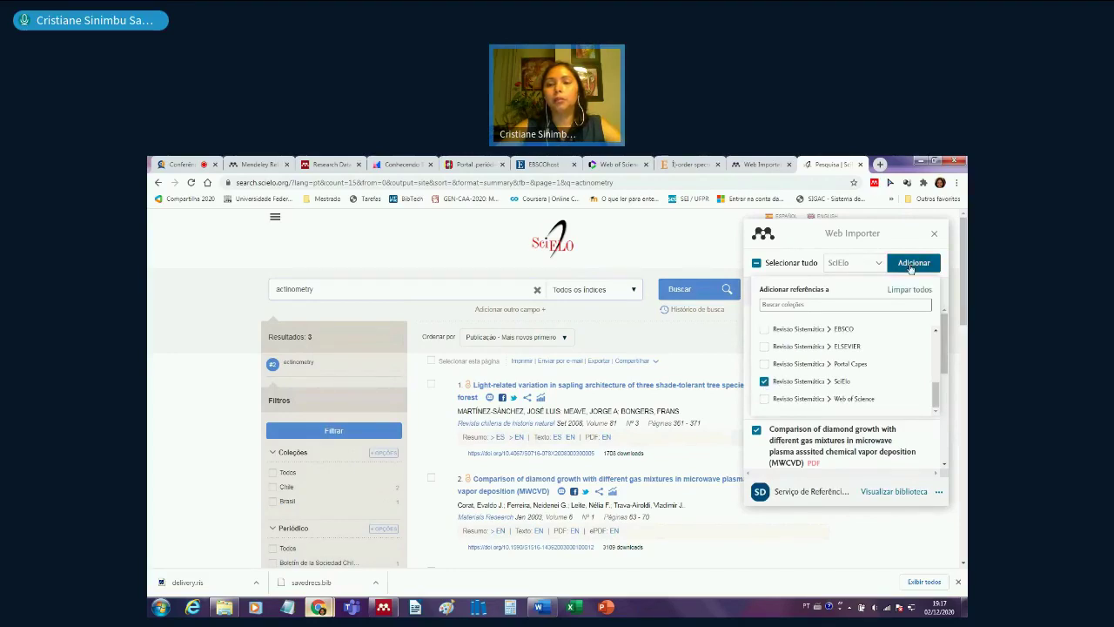
click(912, 263)
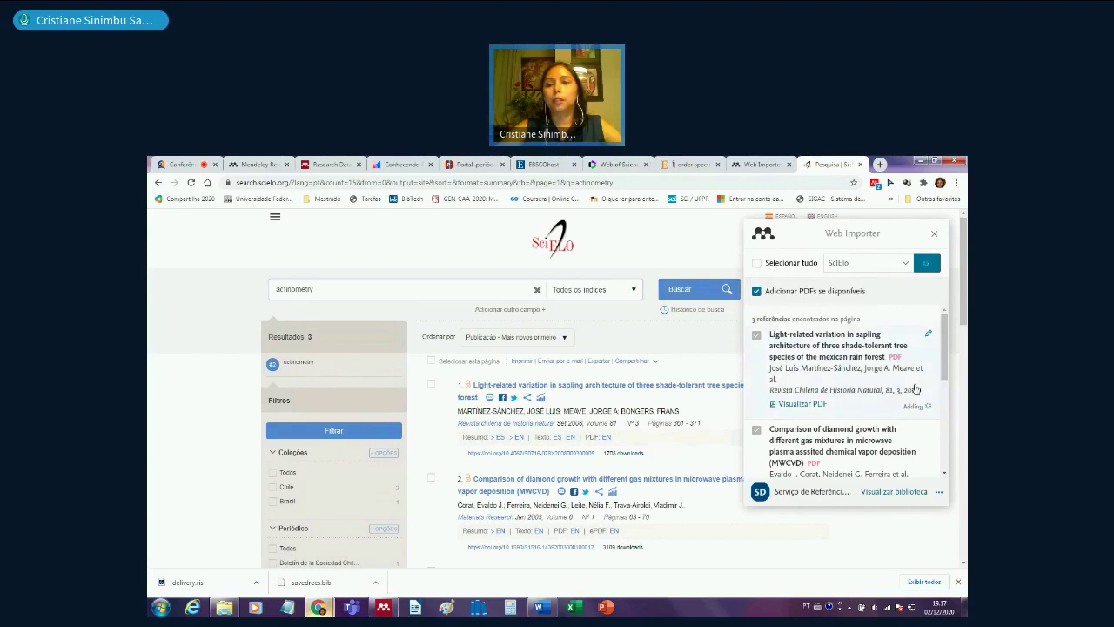
scroll(916, 389, down, 1)
scroll(916, 455, down, 1)
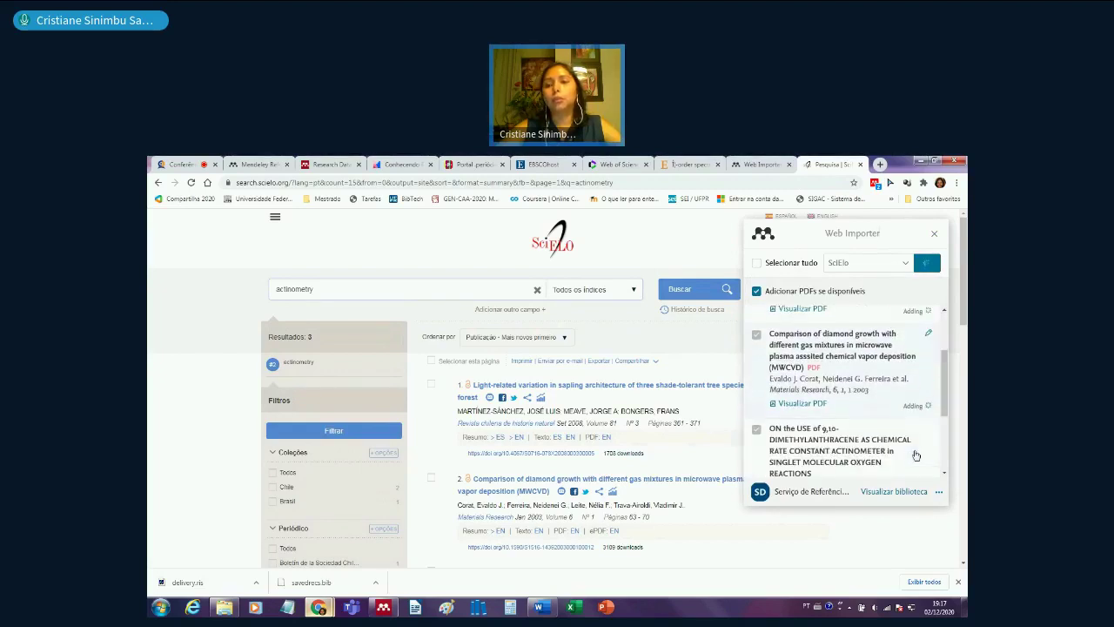
scroll(916, 455, down, 2)
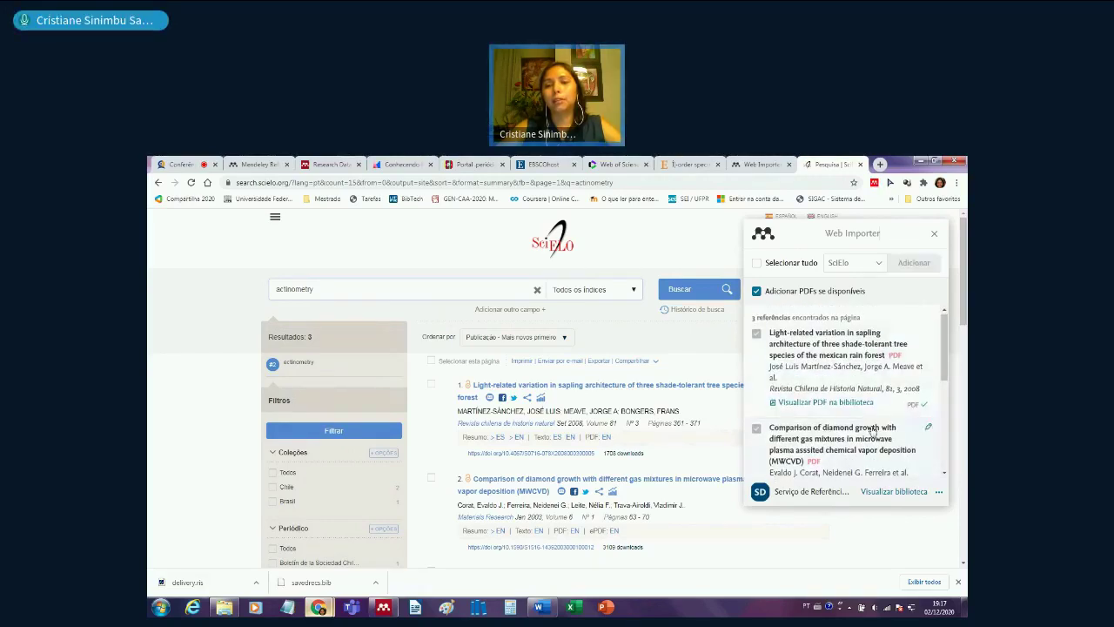
scroll(810, 429, down, 3)
scroll(810, 428, down, 3)
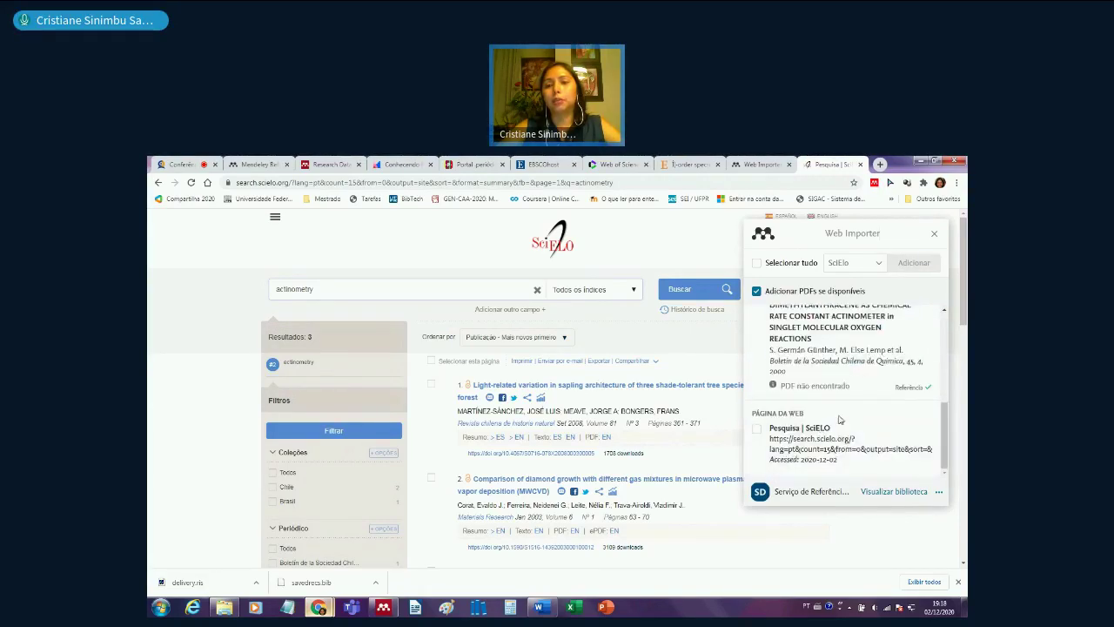
scroll(840, 420, up, 5)
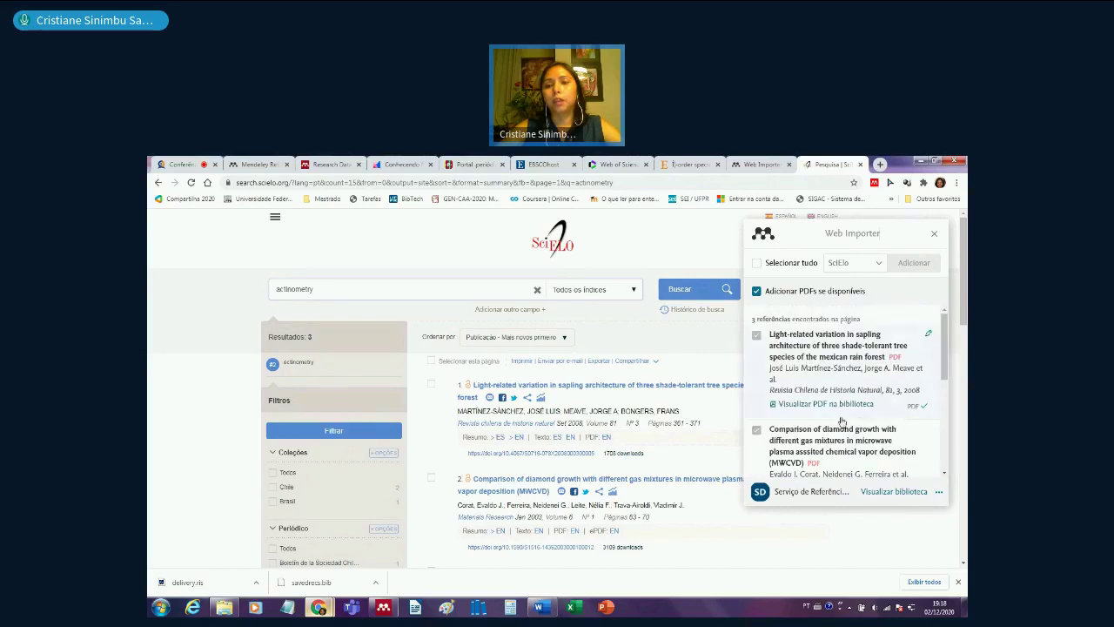
click(936, 236)
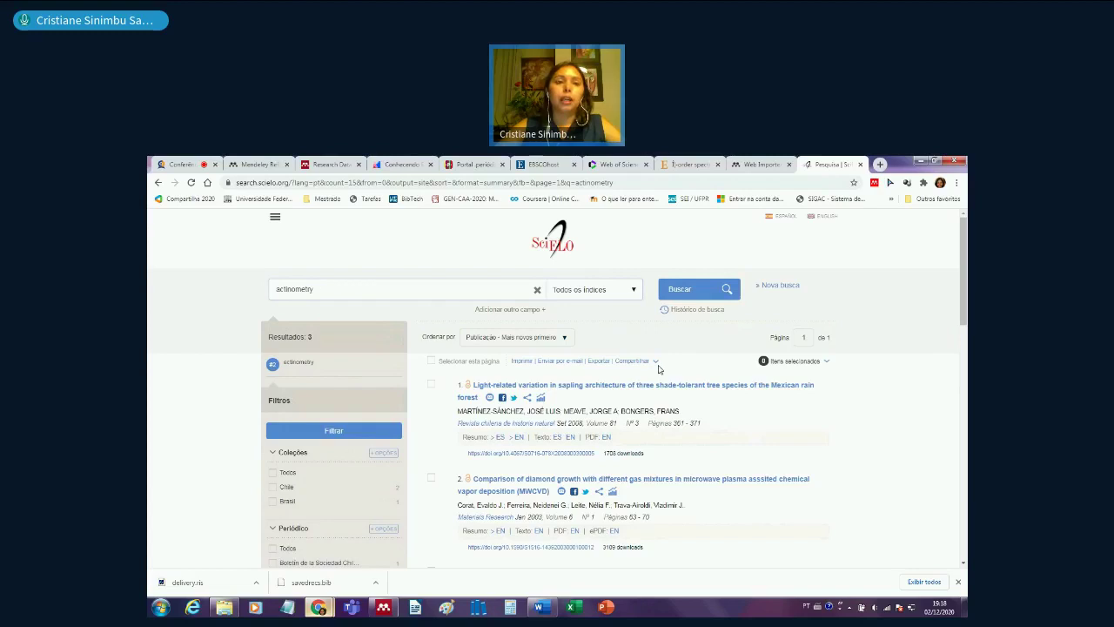
- Start a RIS export of the actinometry results, then cancel the save and close the export window
click(432, 361)
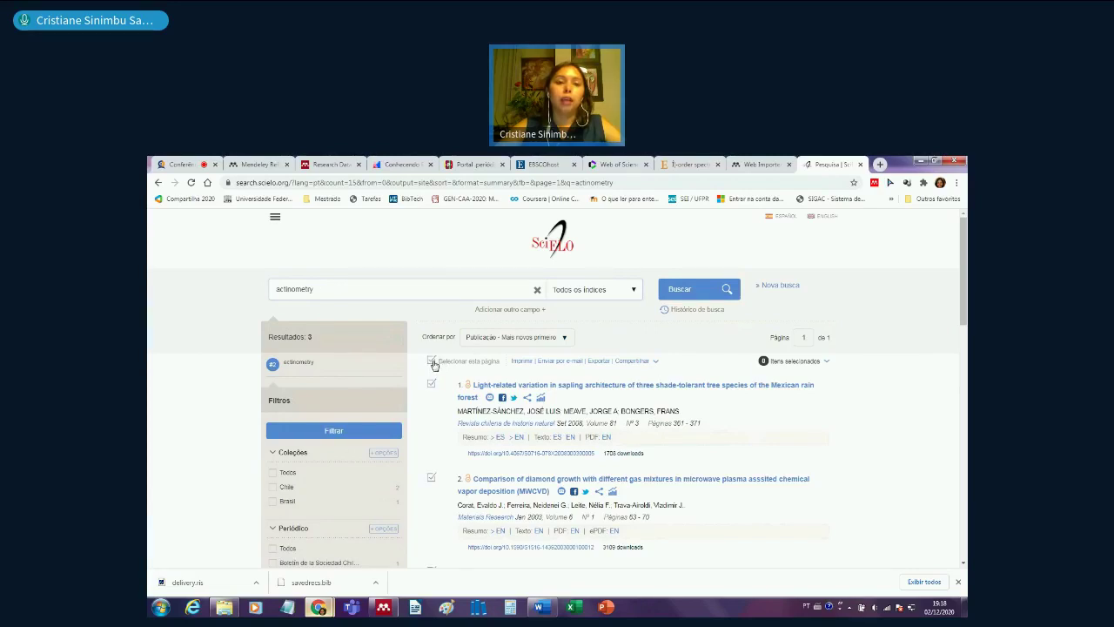
click(432, 361)
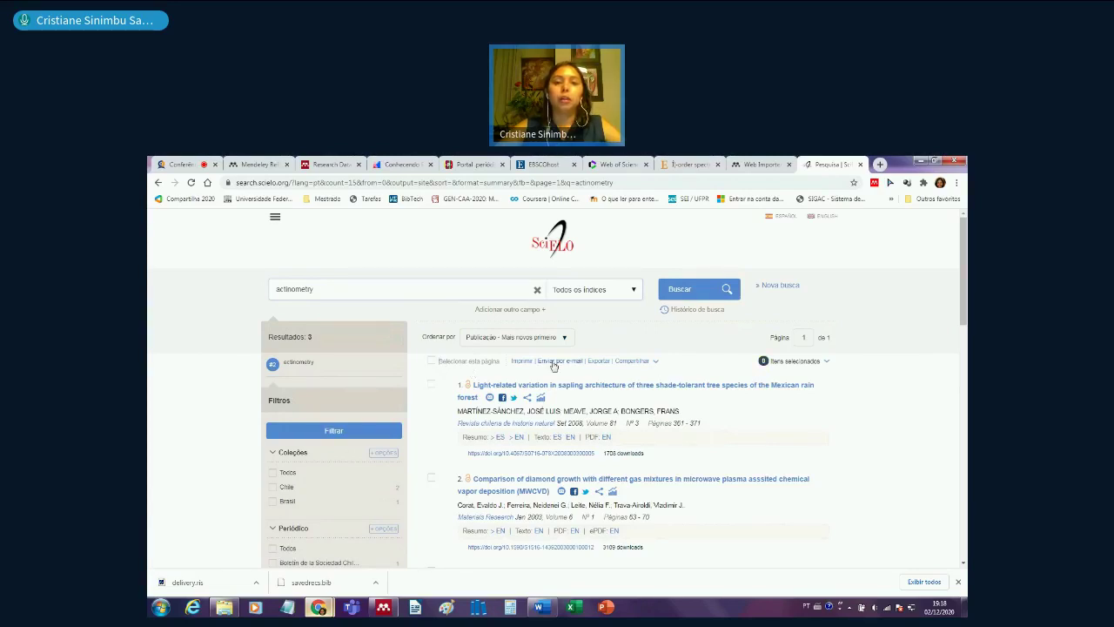
click(597, 362)
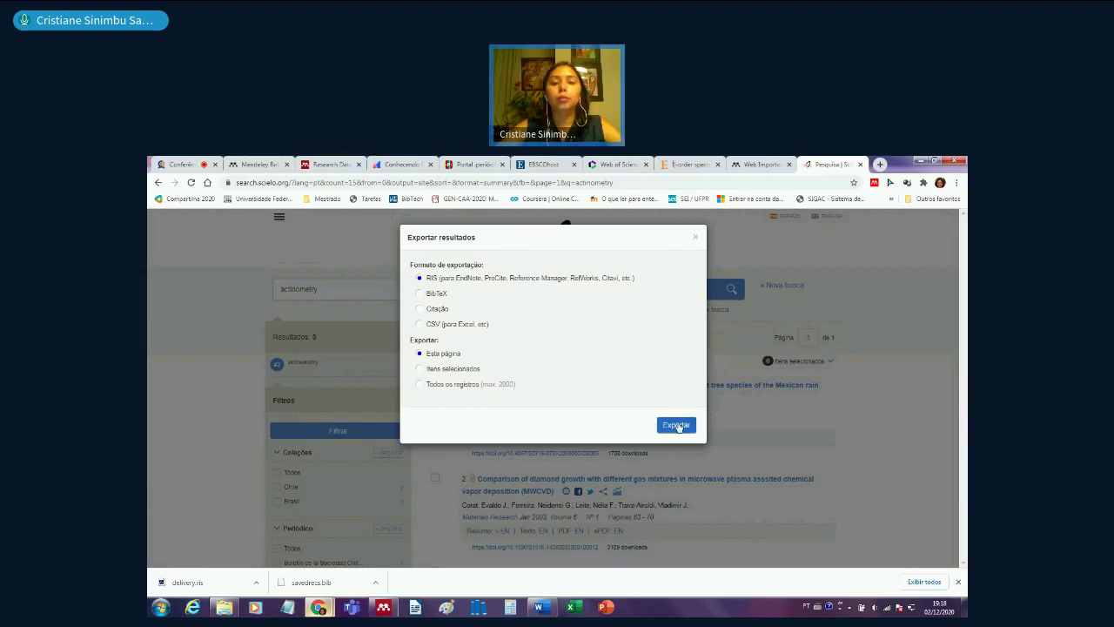
click(679, 425)
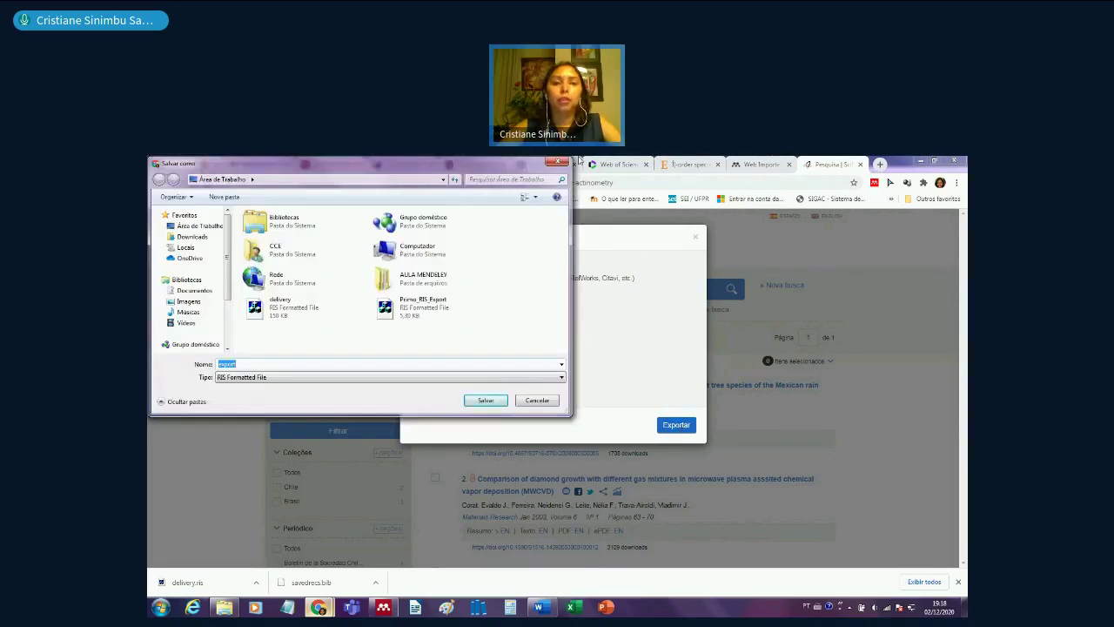
click(556, 166)
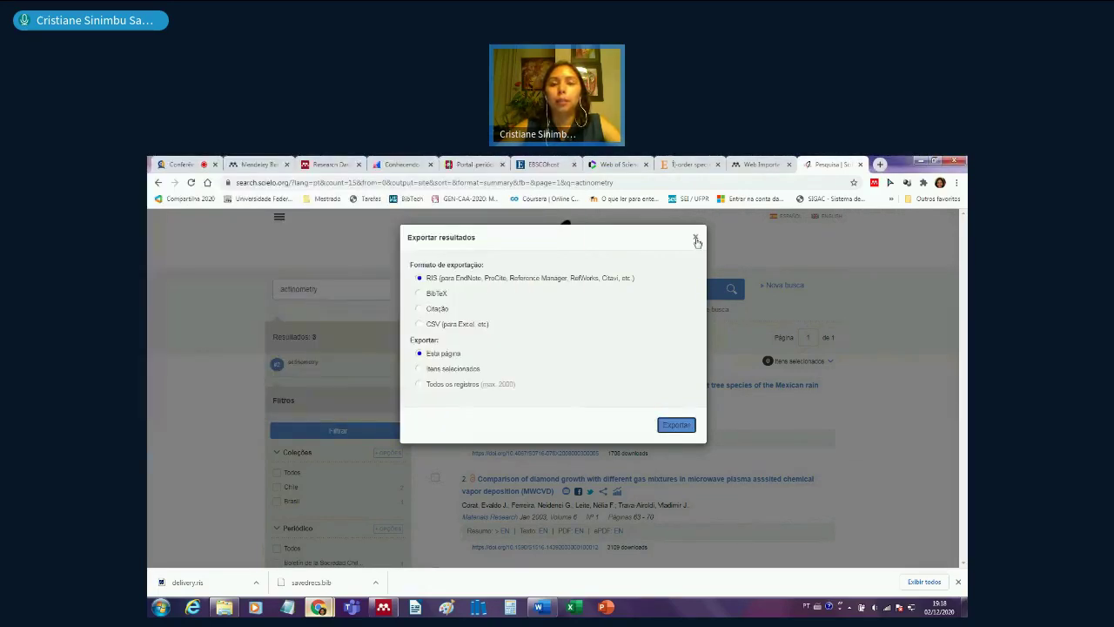
click(696, 239)
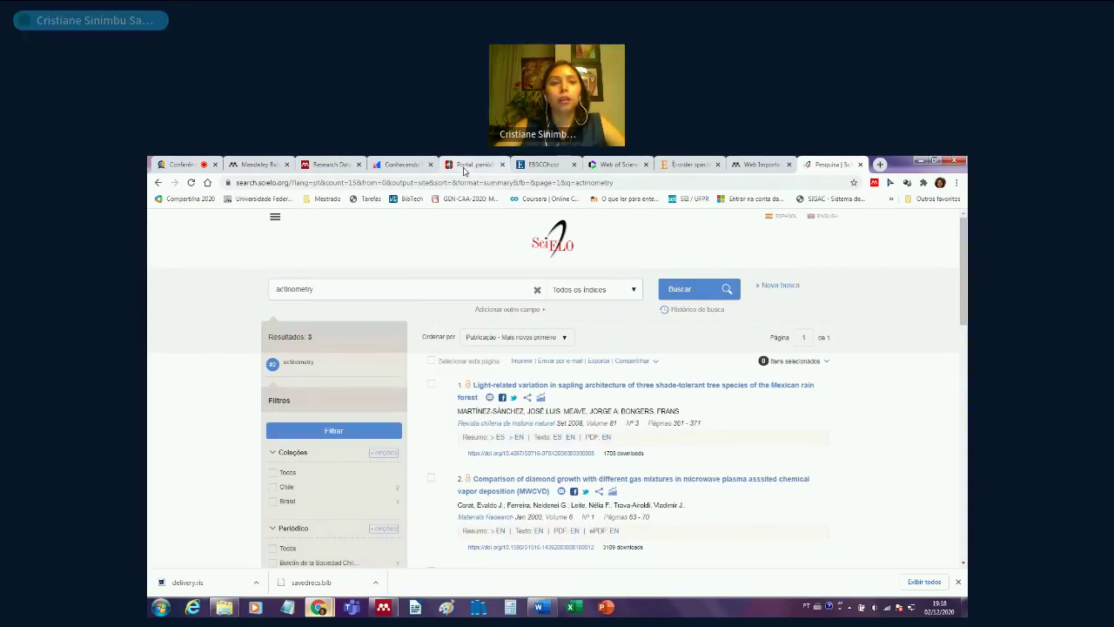
- Sync the Mendeley Desktop library with the online account, then return to Chrome
mouse_move(322, 607)
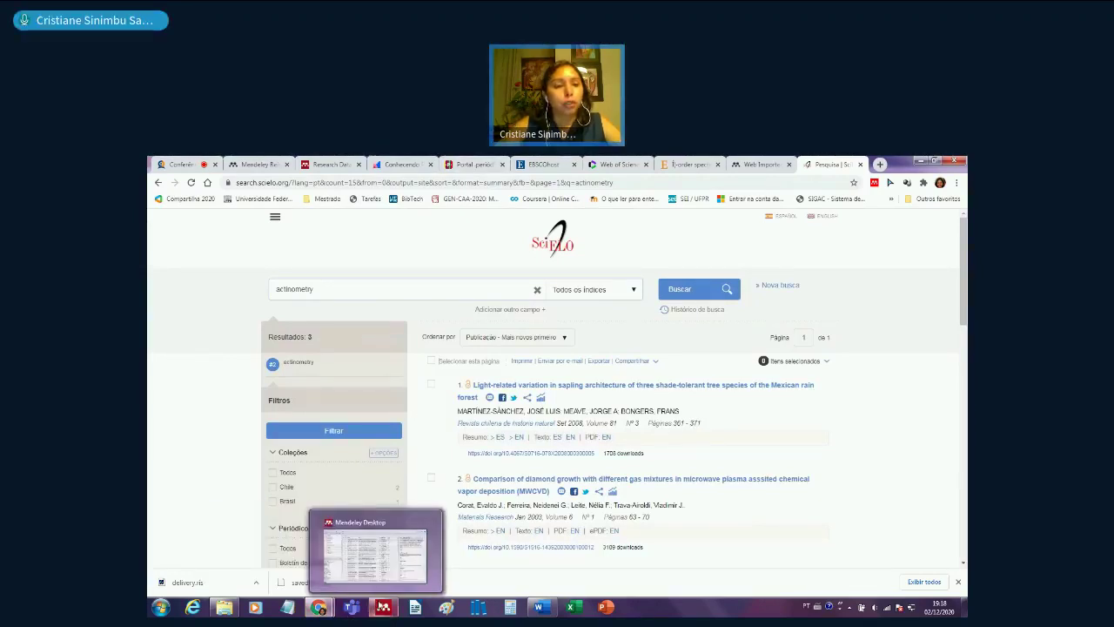
click(383, 607)
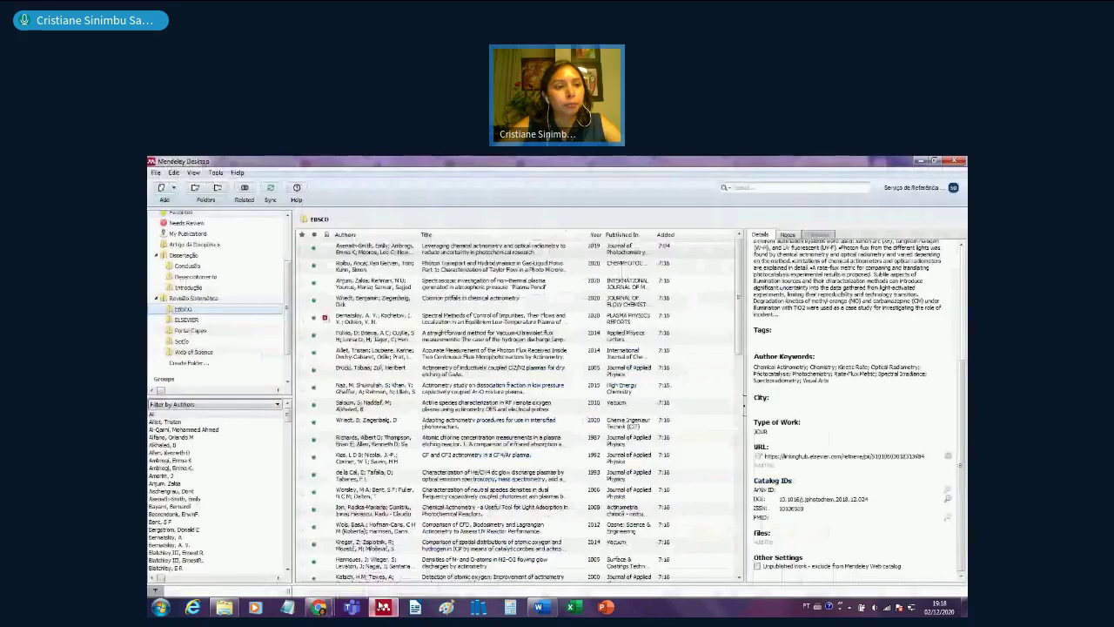
click(272, 189)
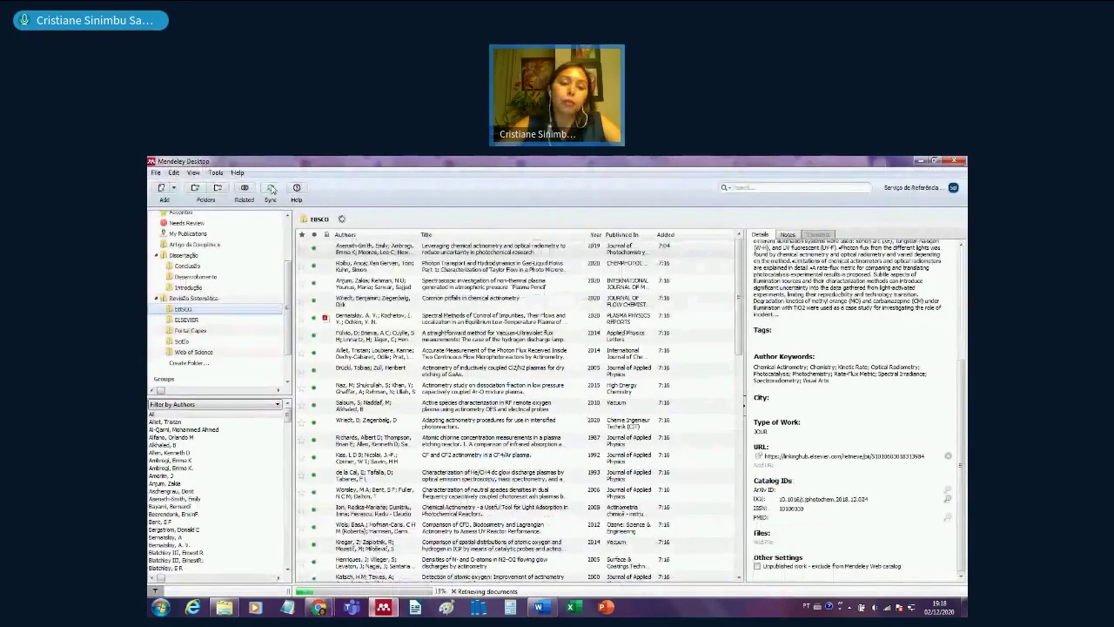
mouse_move(328, 609)
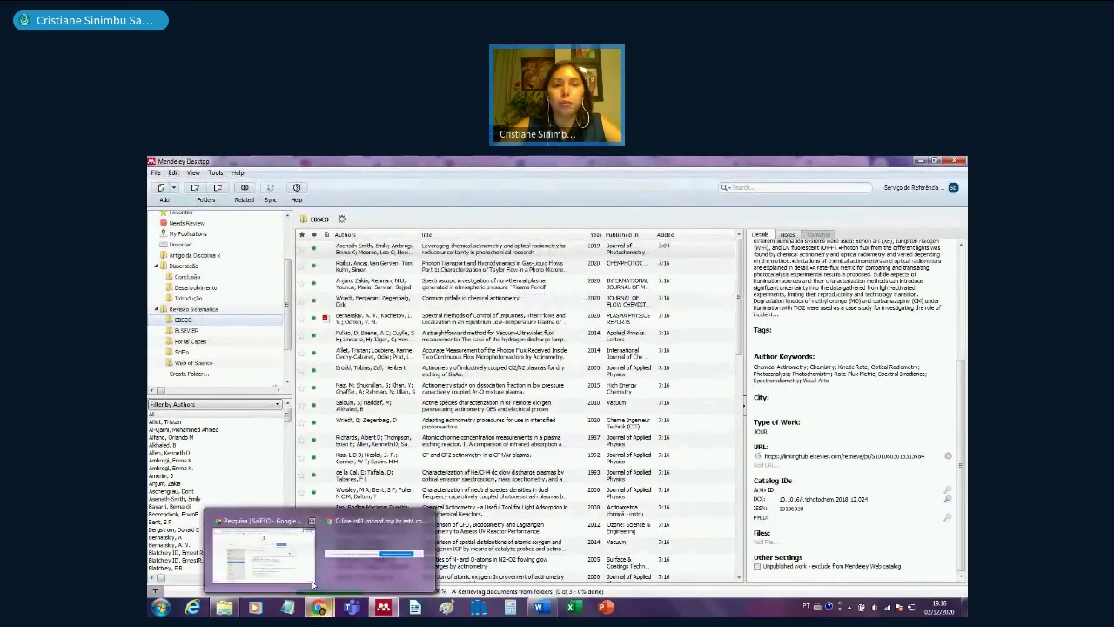
click(261, 550)
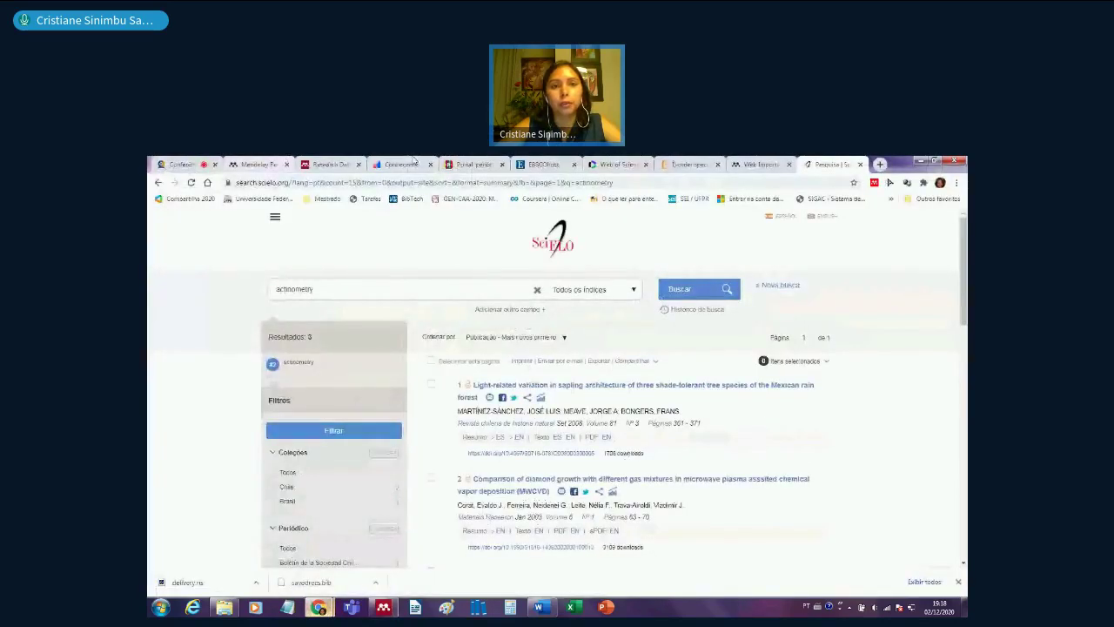
- Search the Periódicos CAPES database list by title and open SCOPUS (Elsevier)
click(470, 164)
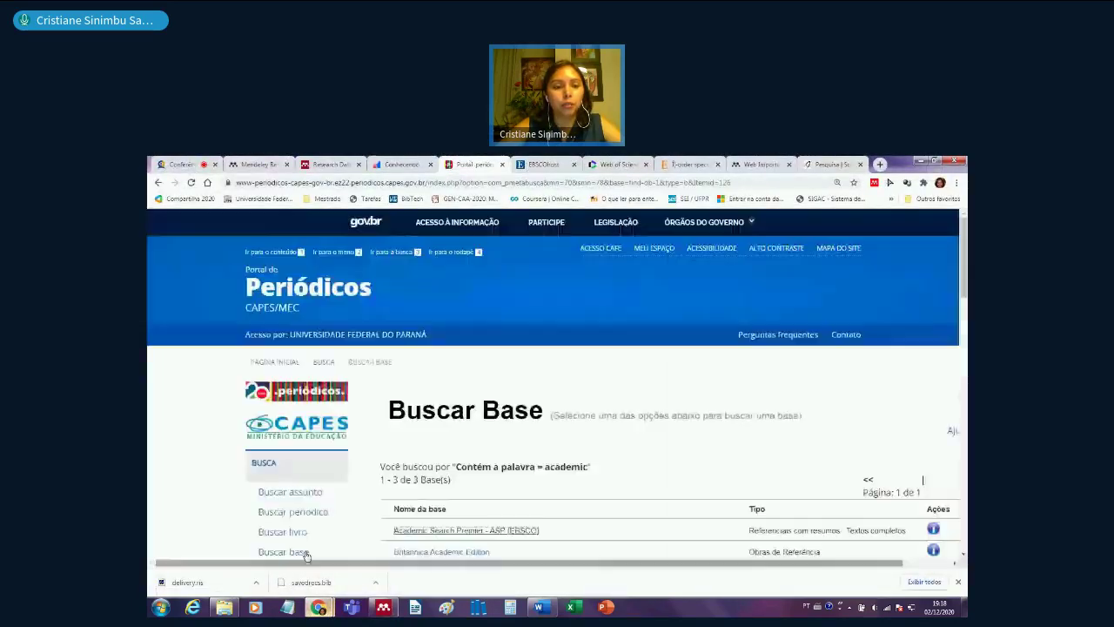
click(287, 552)
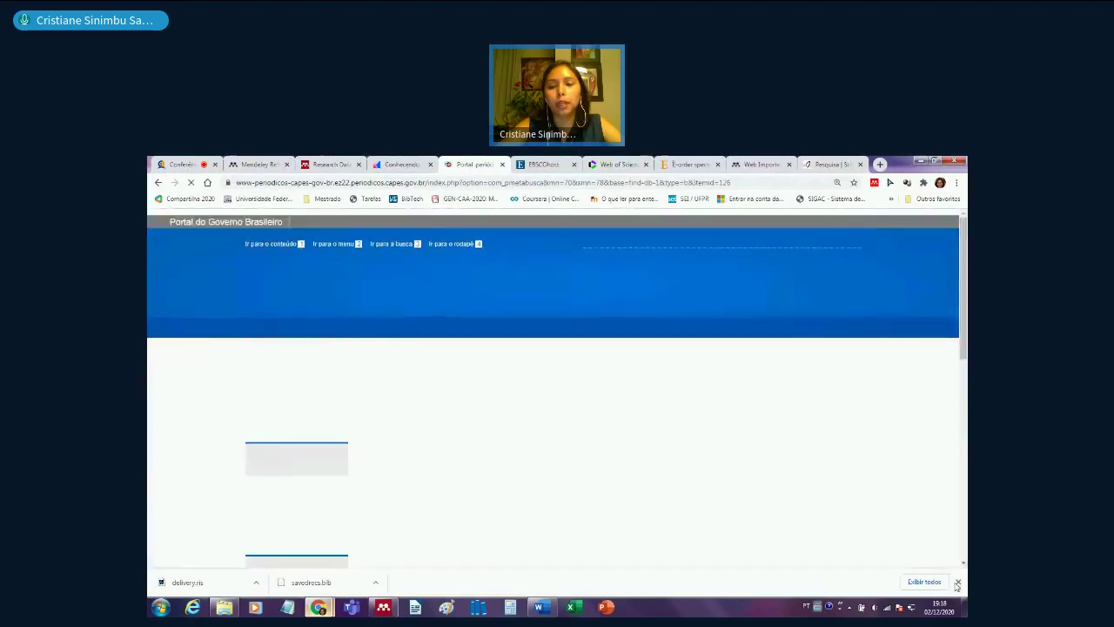
click(958, 581)
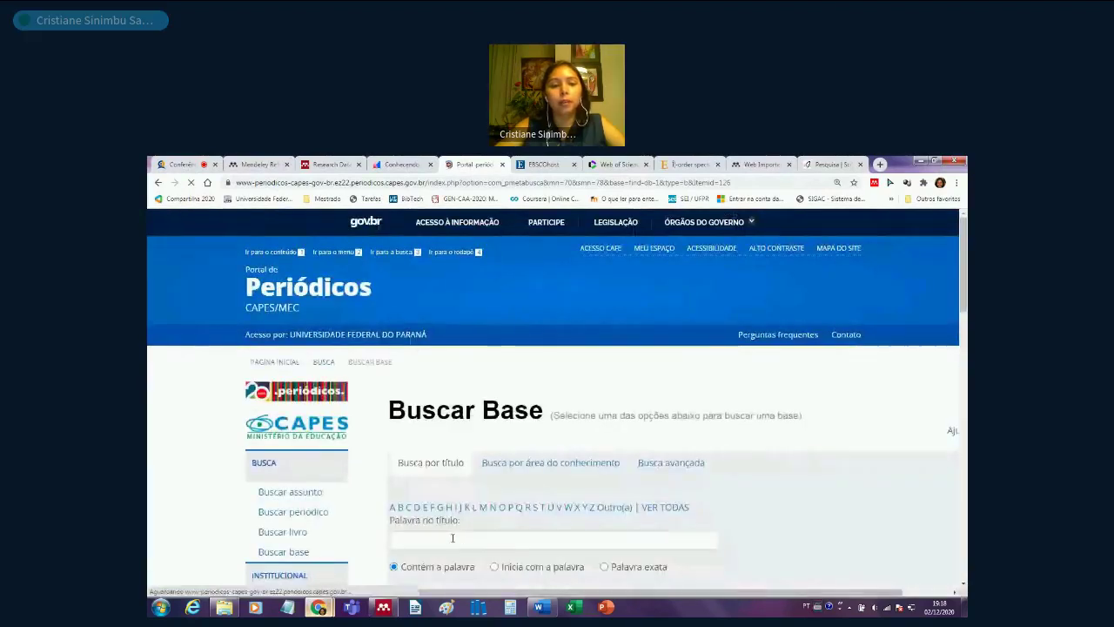
click(452, 538)
text(embase)
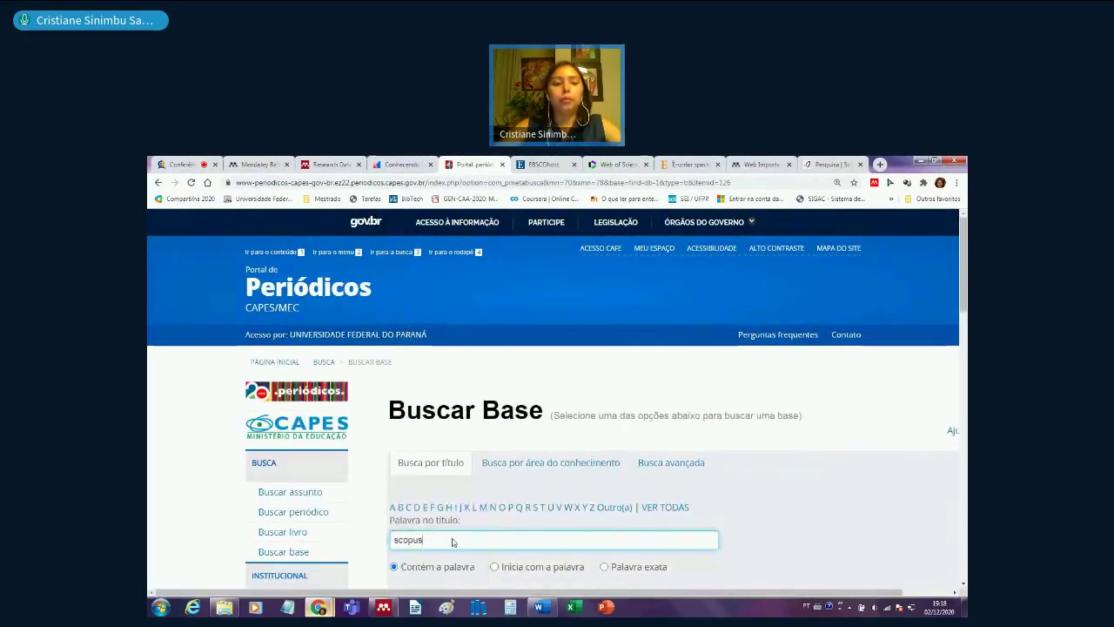
key(Return)
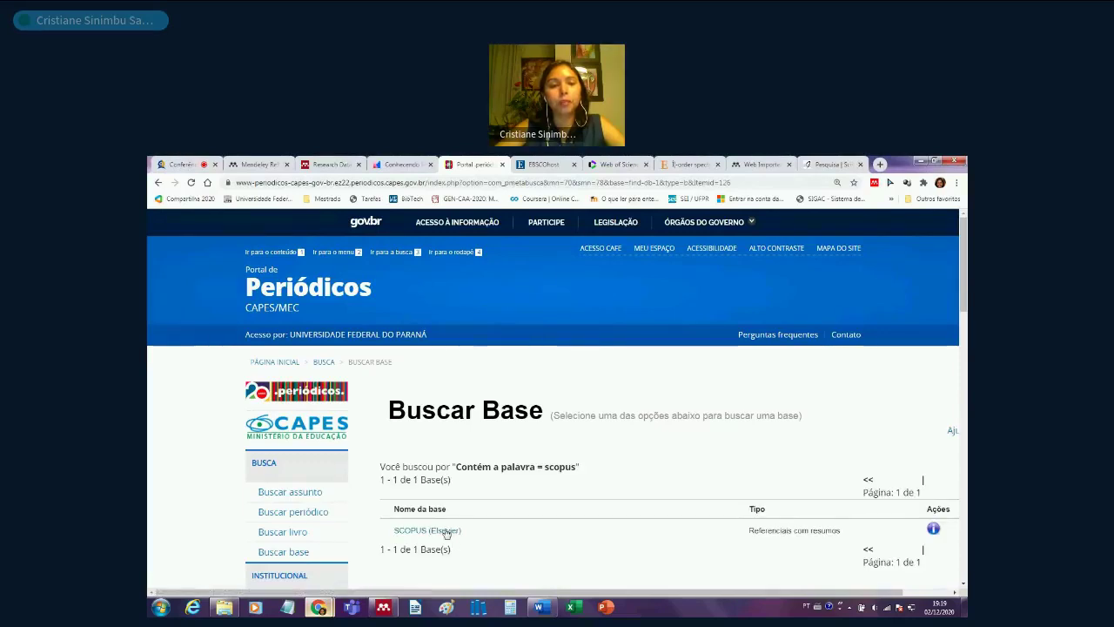
click(445, 531)
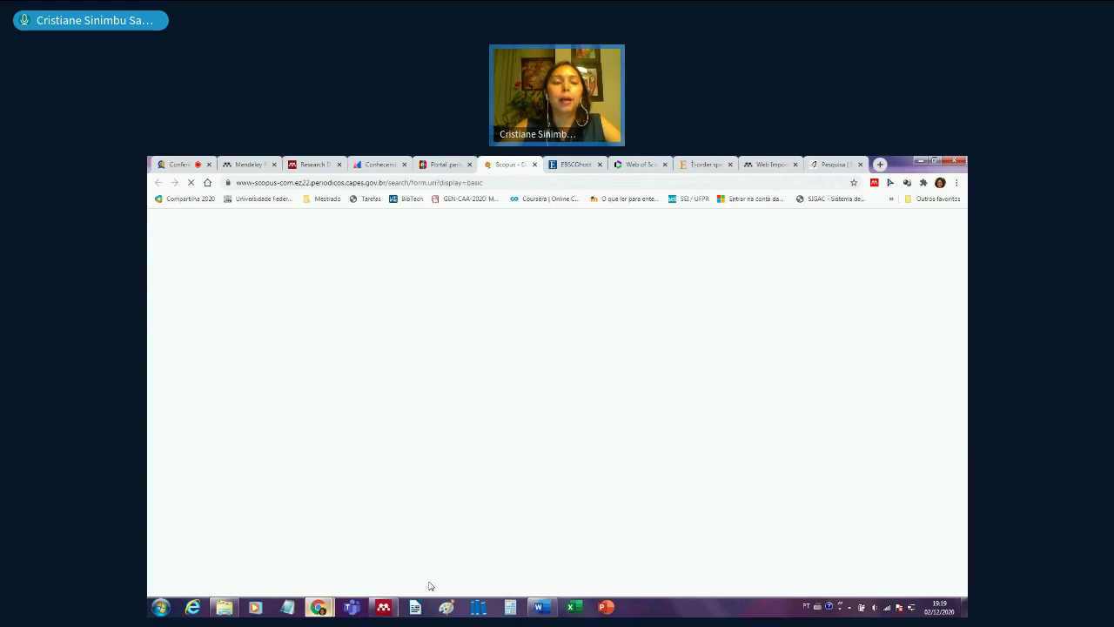
click(390, 607)
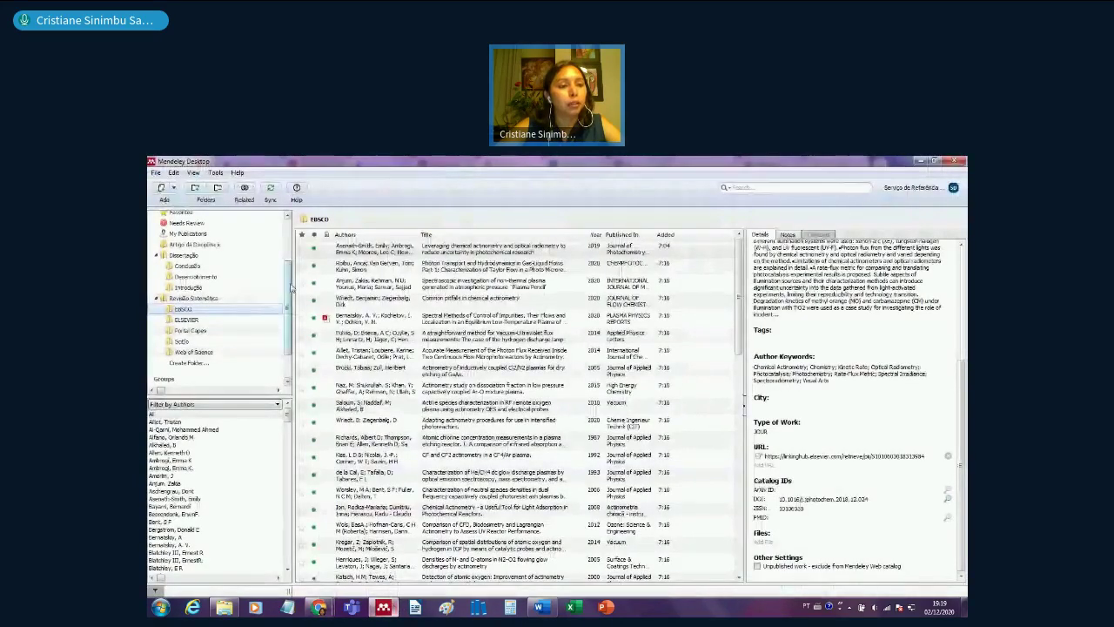
scroll(289, 265, up, 3)
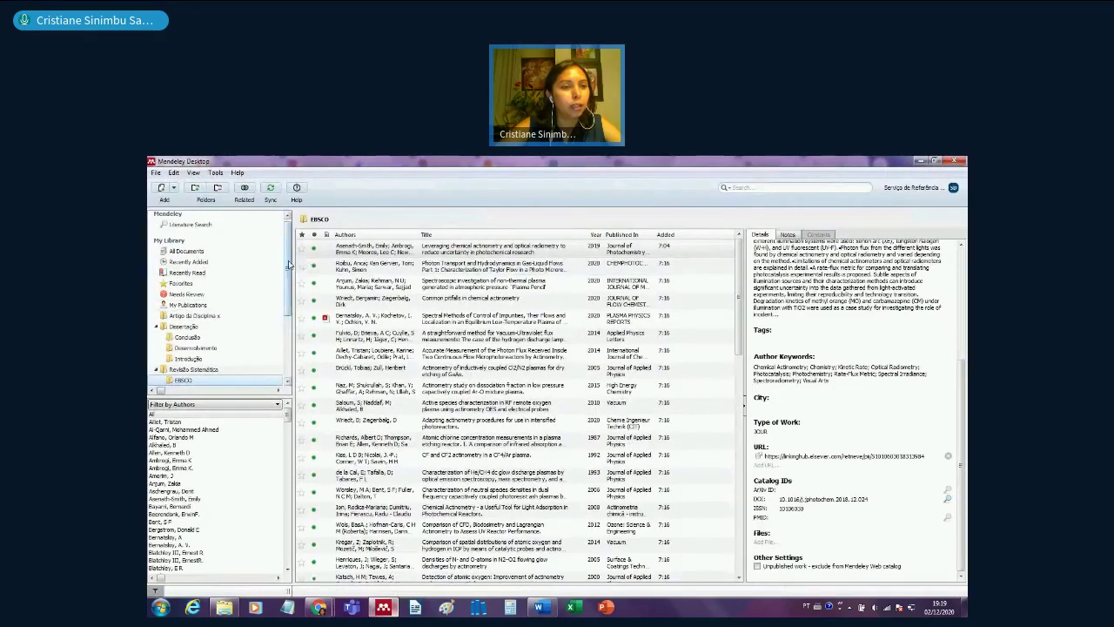
scroll(290, 285, down, 3)
scroll(289, 286, down, 2)
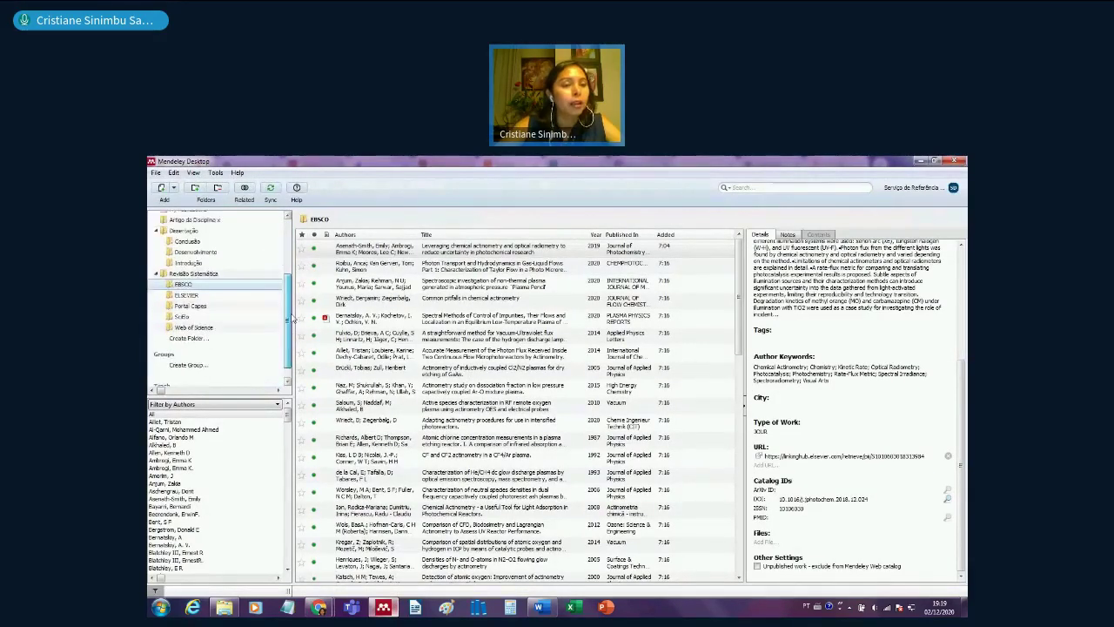
scroll(181, 290, up, 4)
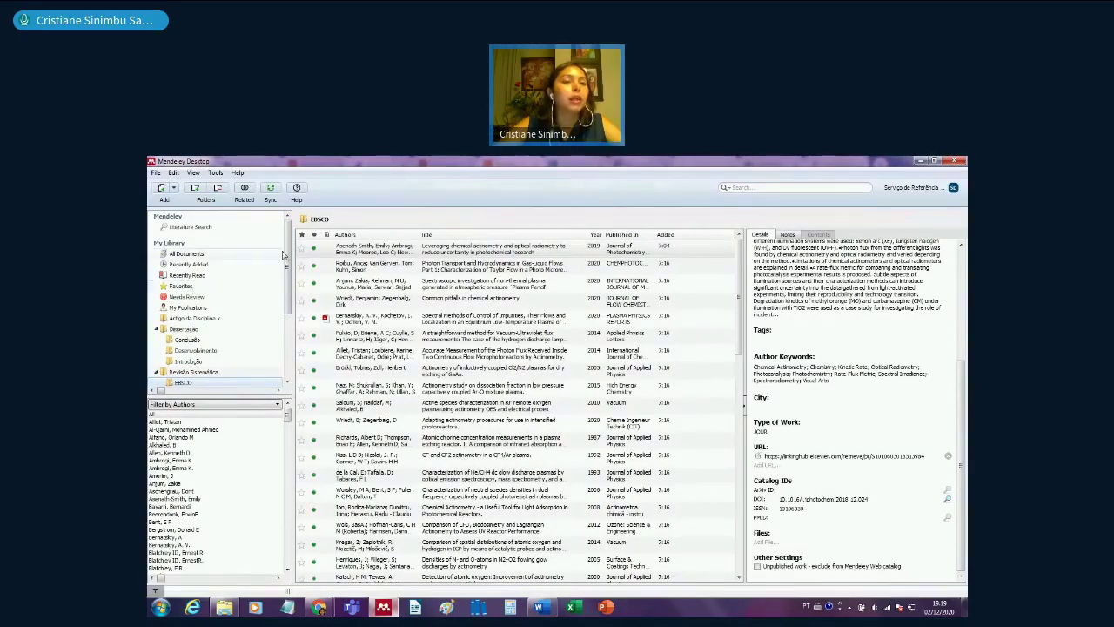
scroll(283, 338, down, 5)
drag(287, 337, 290, 242)
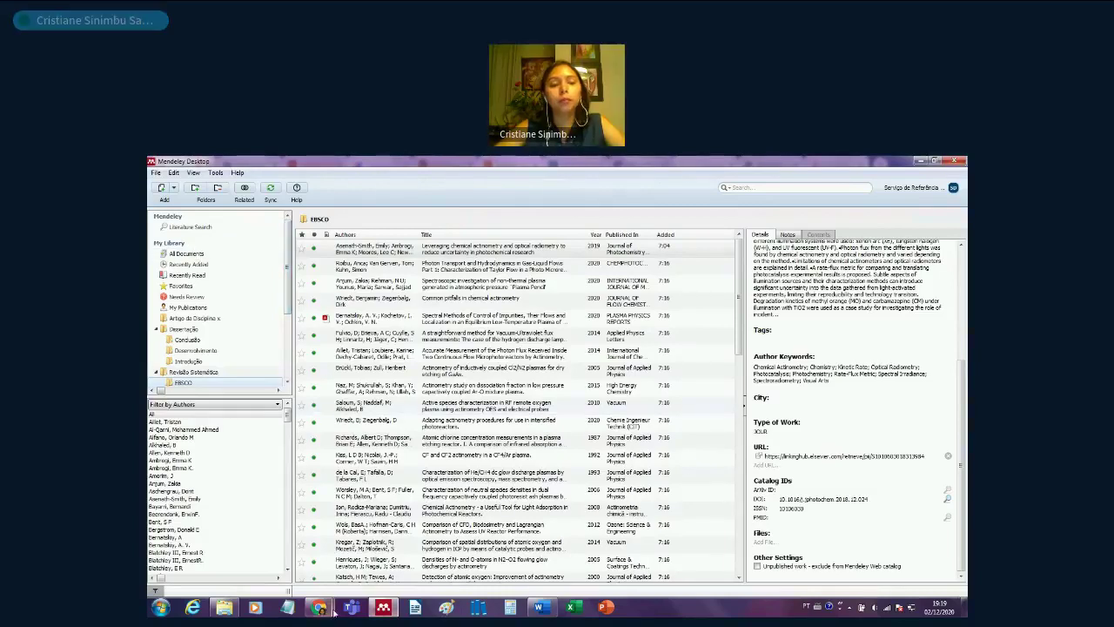
mouse_move(321, 608)
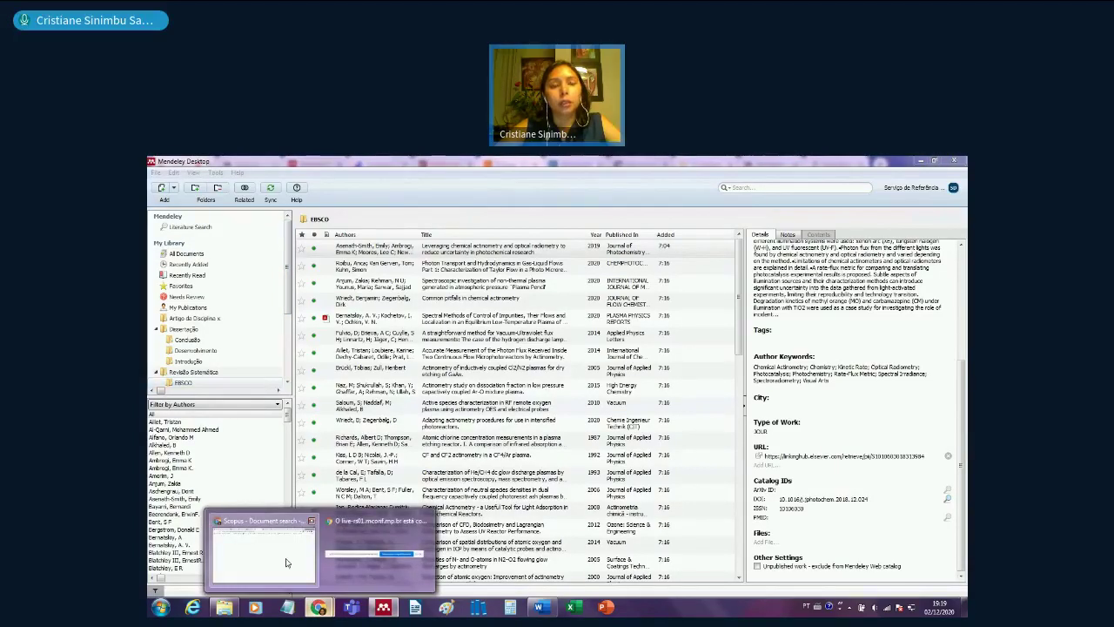
- Run the Scopus advanced query TITLE-ABS-KEY(actinometry), returning 843 documents
click(290, 566)
click(400, 333)
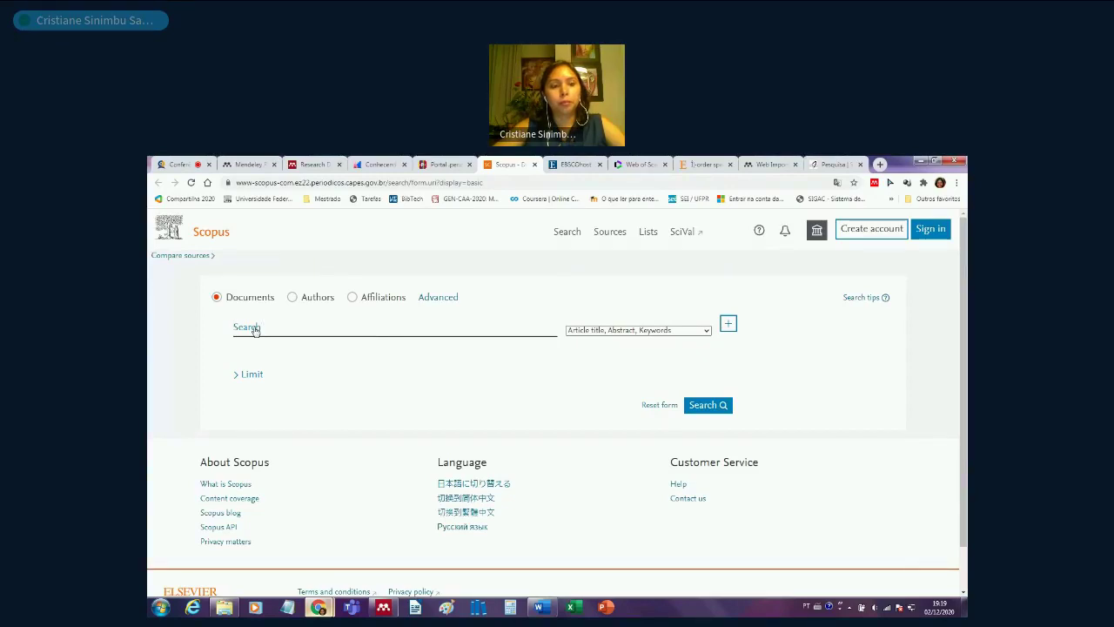
text(a)
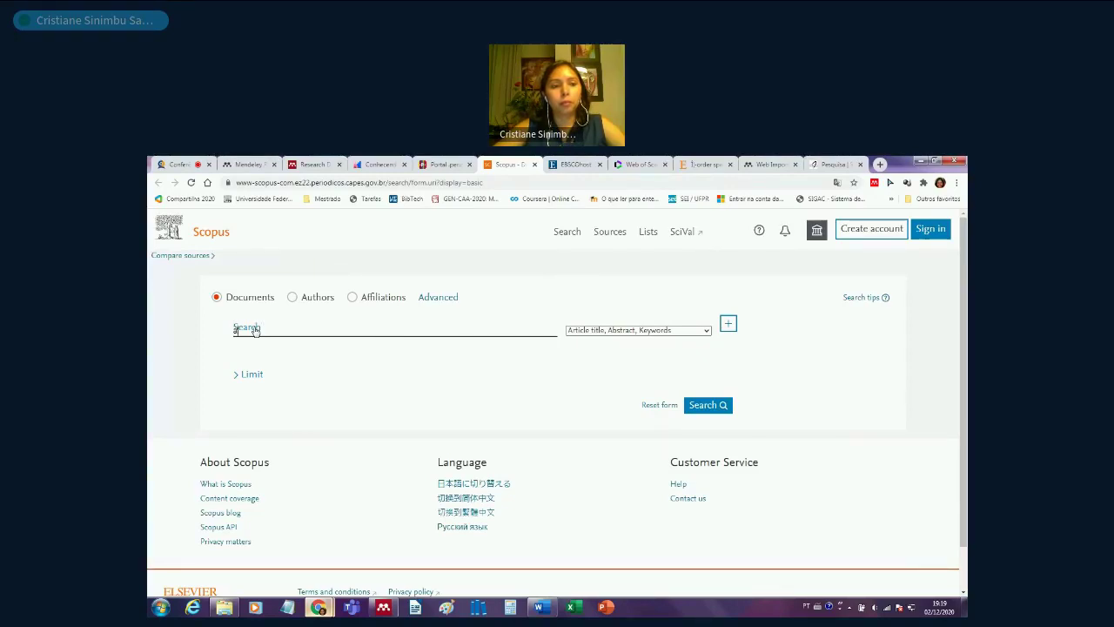
click(425, 300)
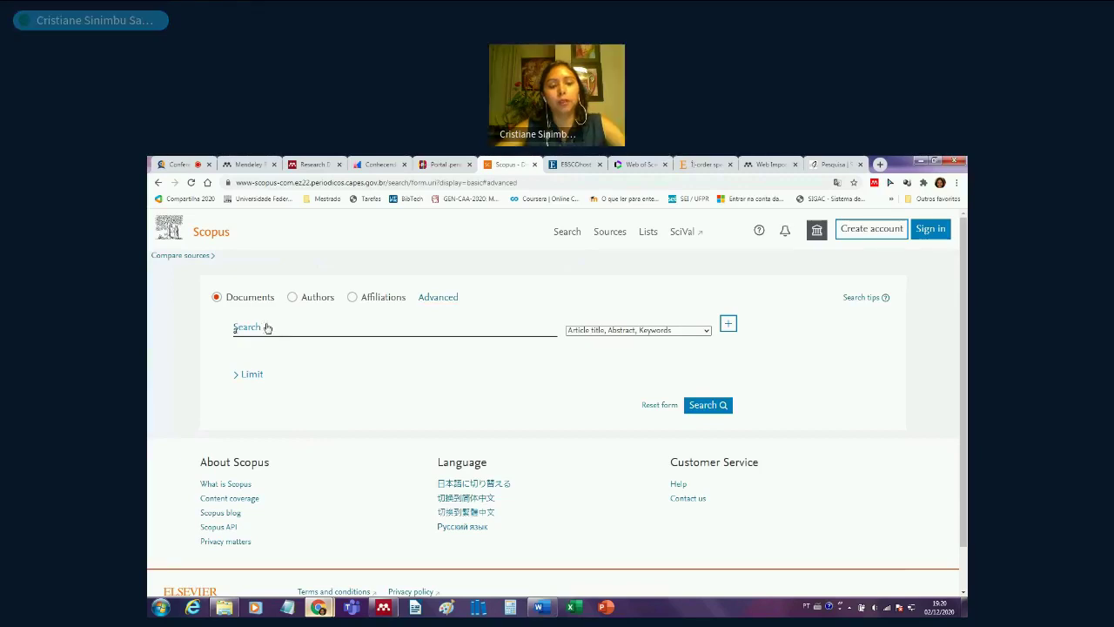
text(ction)
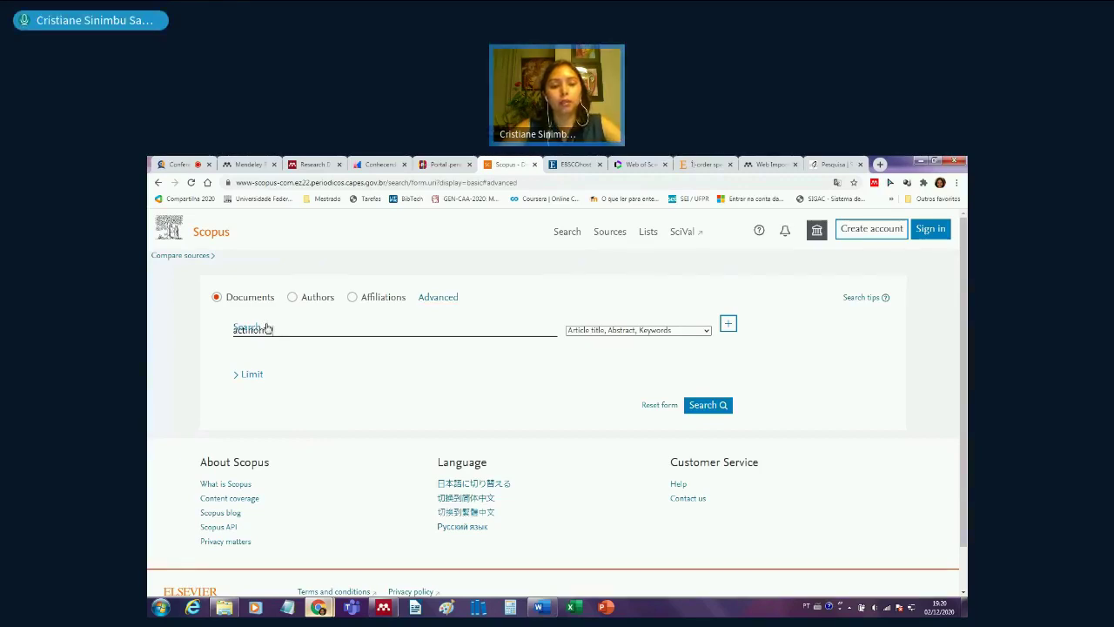
text( try)
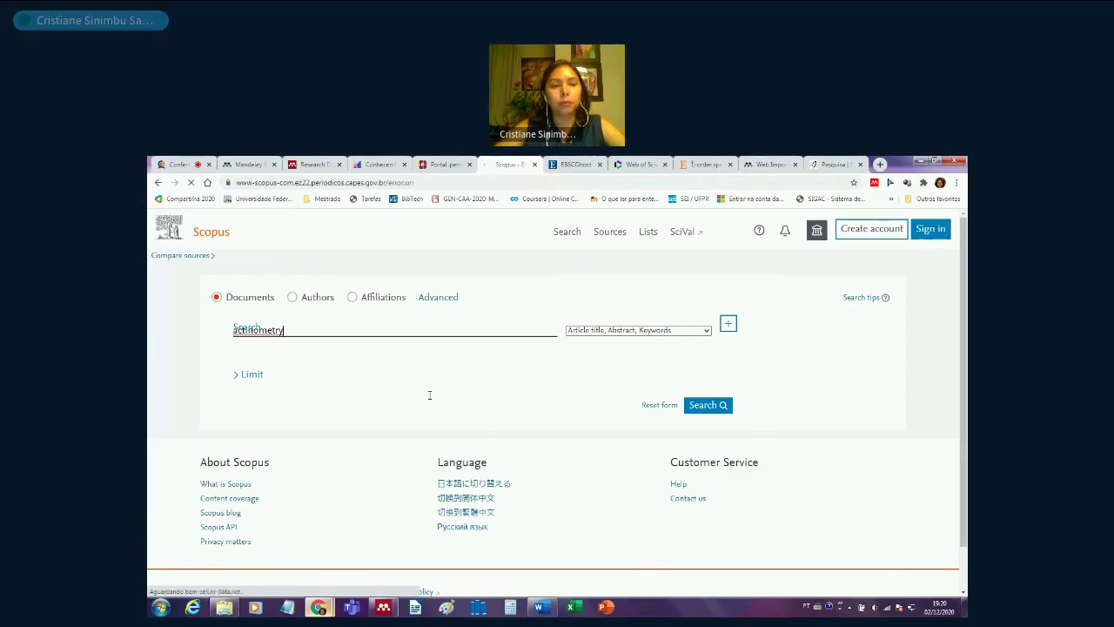
click(209, 234)
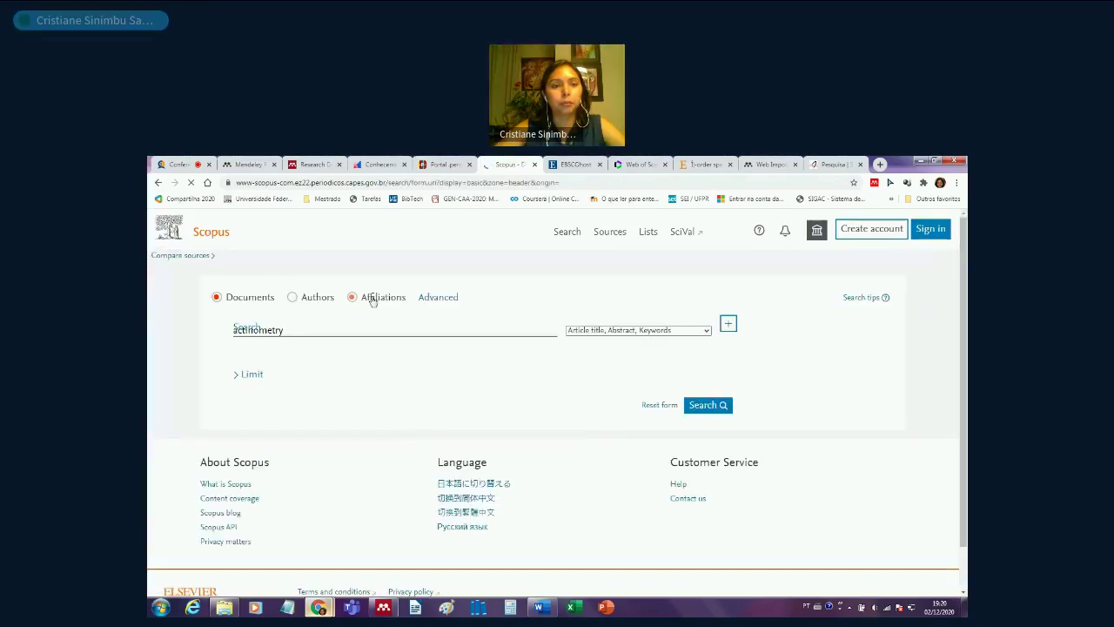
click(430, 298)
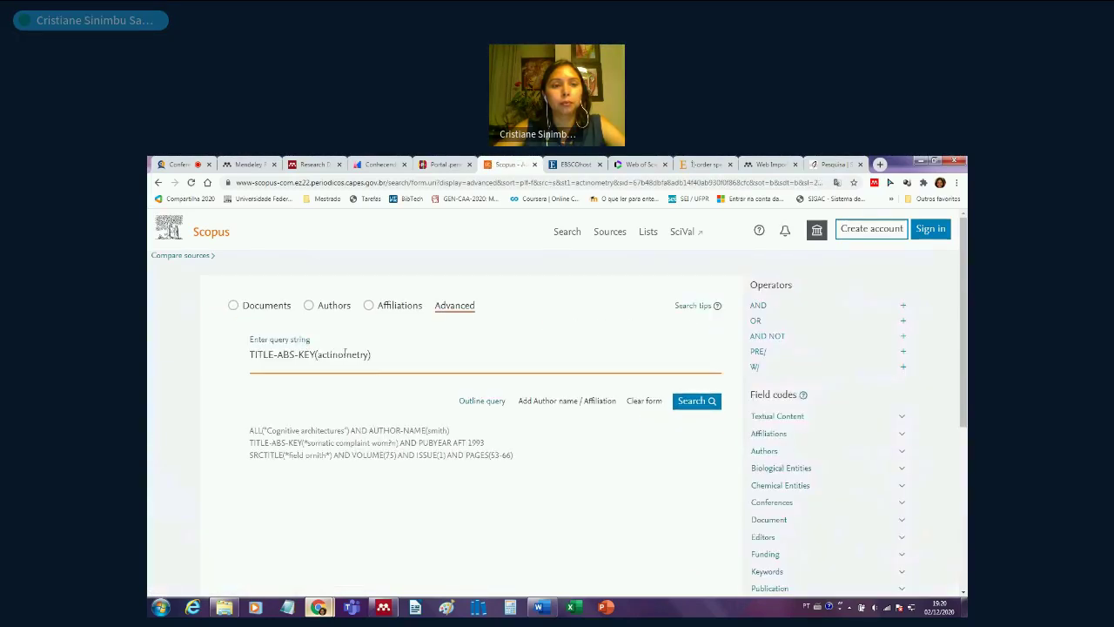
click(696, 403)
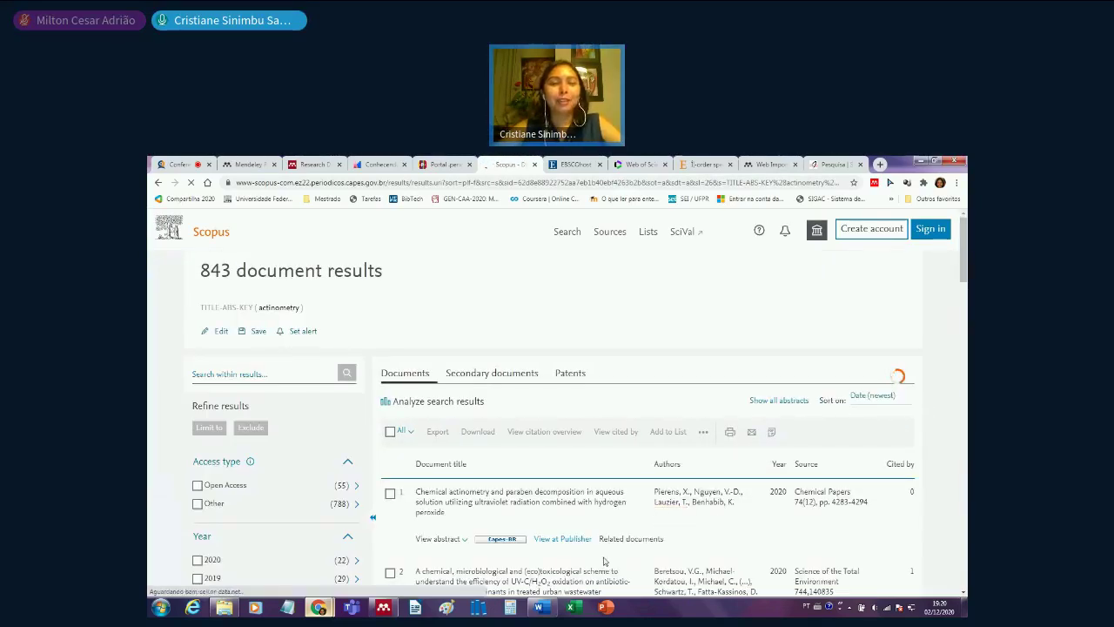
- Use the results toolbar's All dropdown to choose Select page for the actinometry results
scroll(607, 521, down, 2)
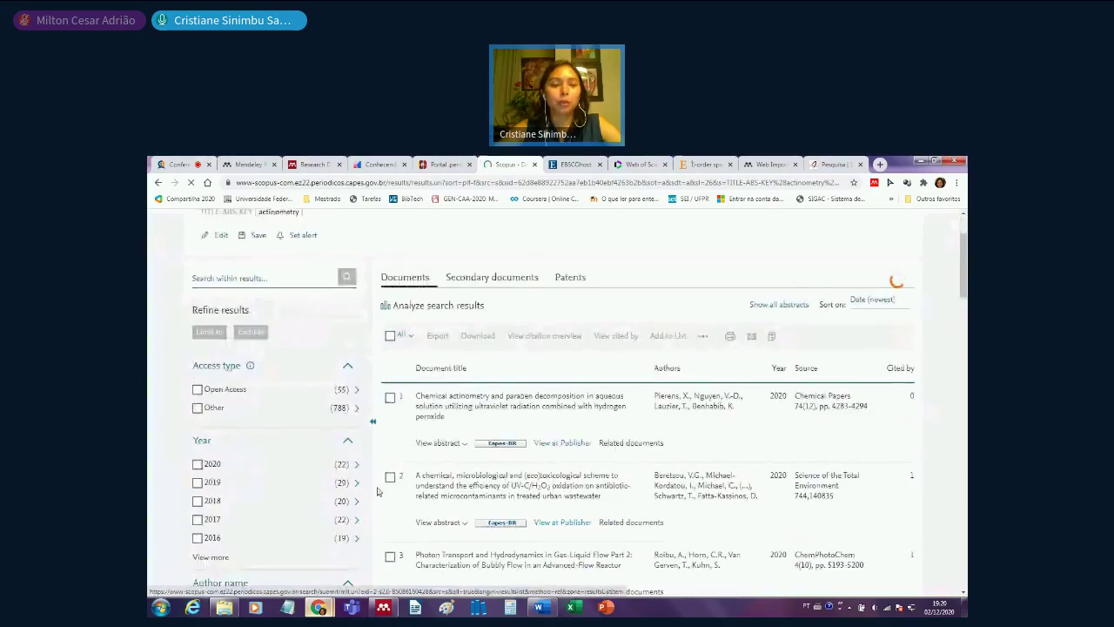
click(410, 337)
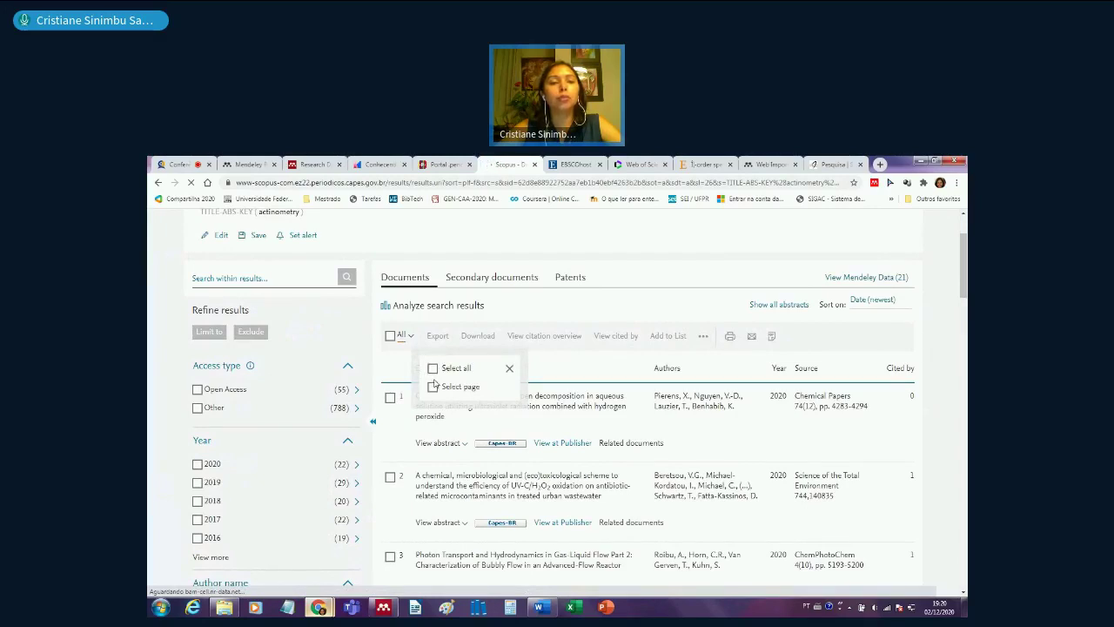
click(434, 386)
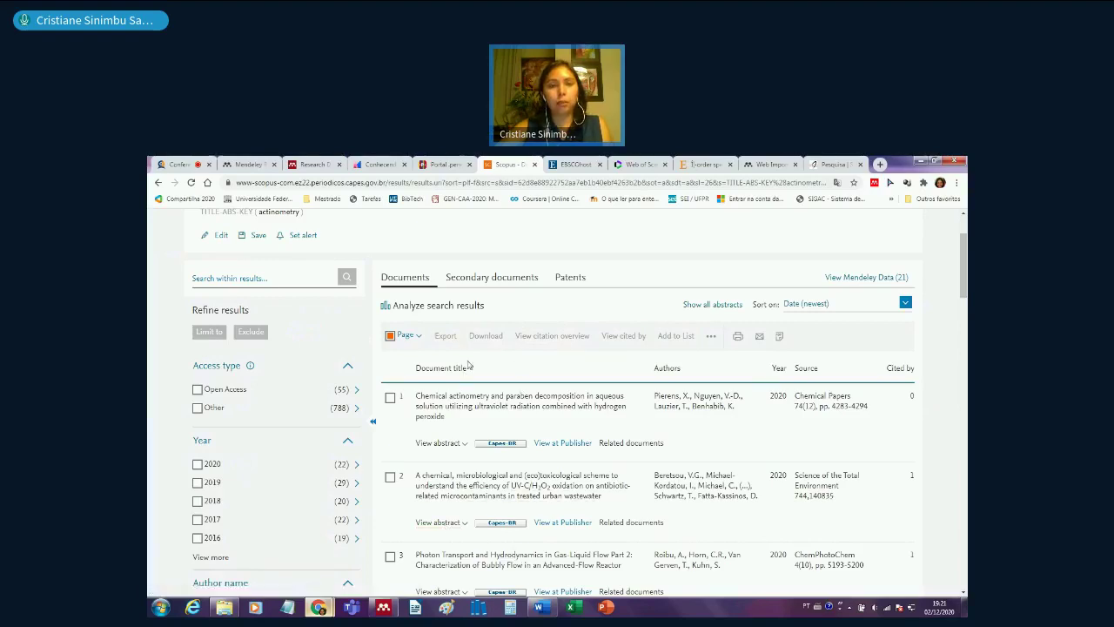
mouse_move(319, 607)
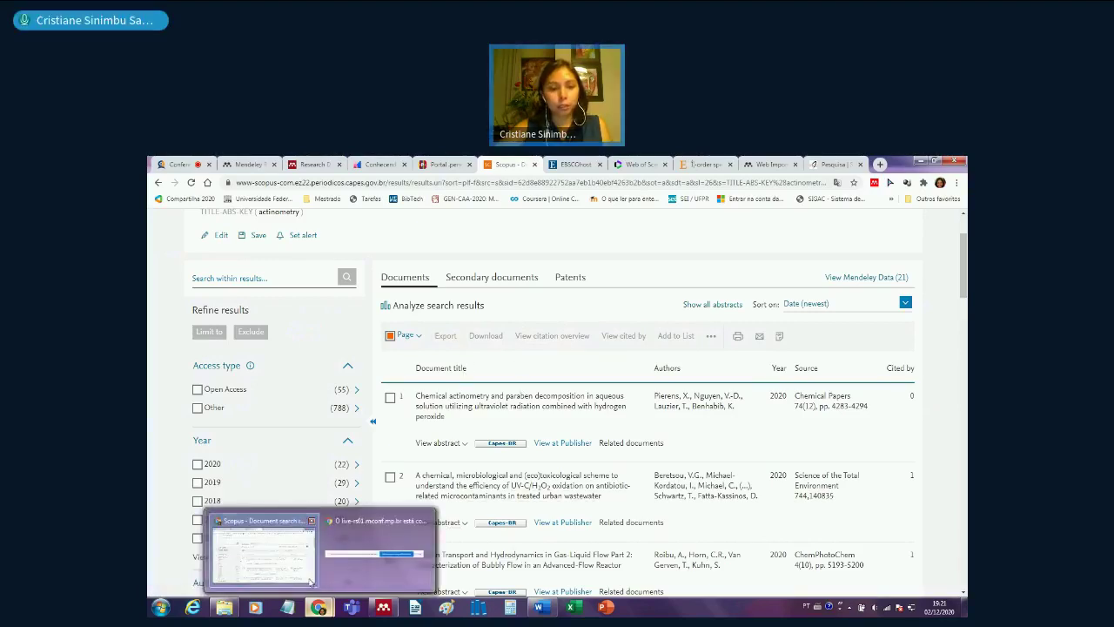
- In Mendeley Desktop, view All Documents, then open the Revisão Sistemática folder
click(389, 609)
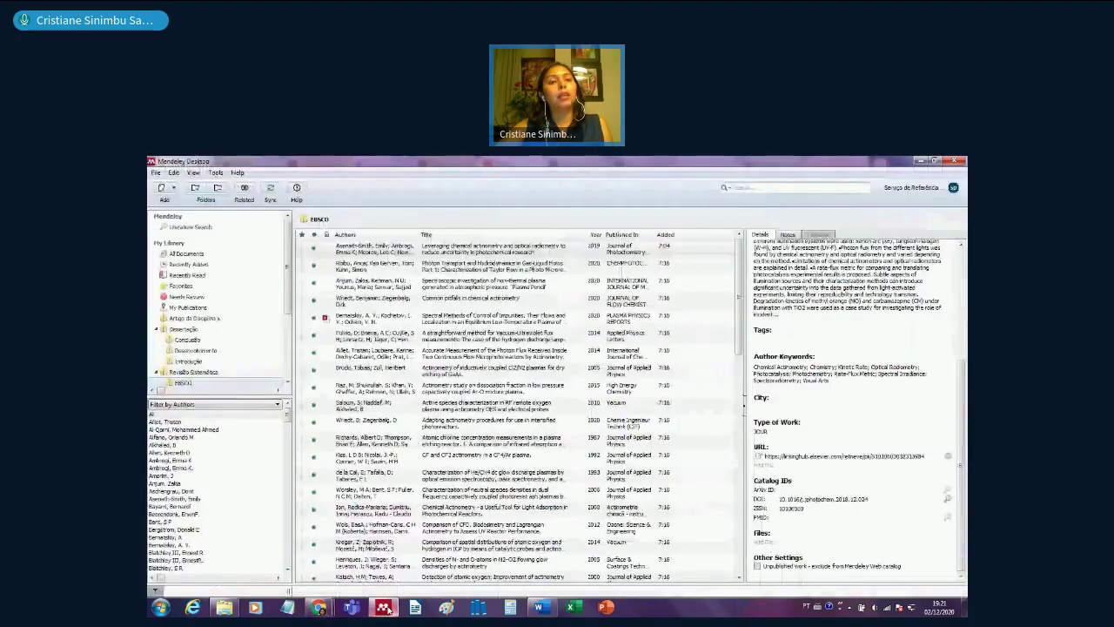
scroll(213, 261, up, 4)
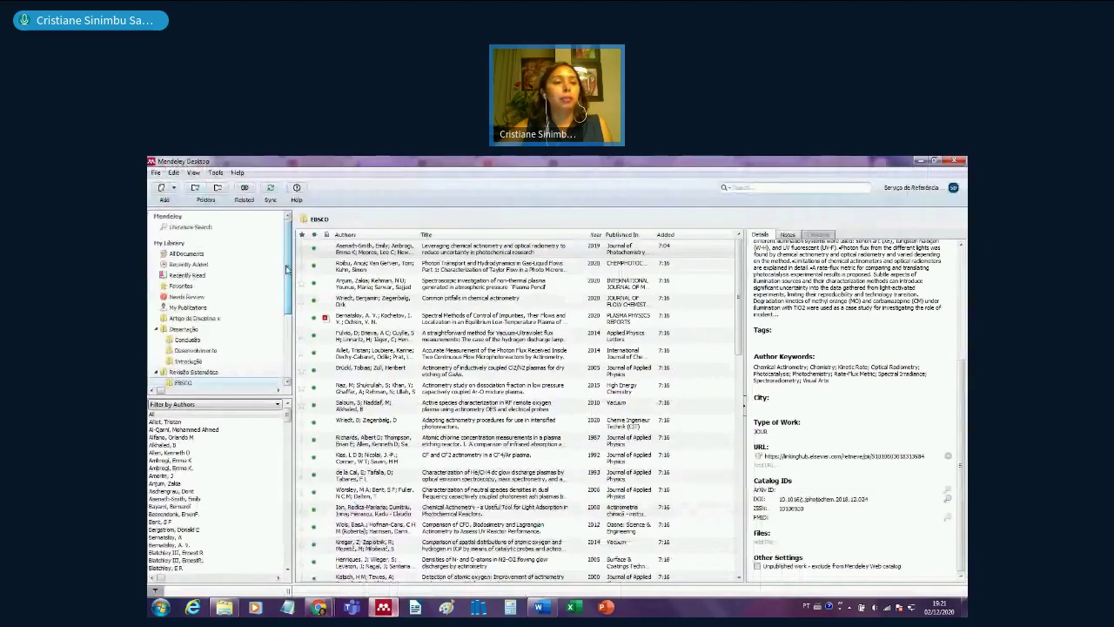
click(211, 254)
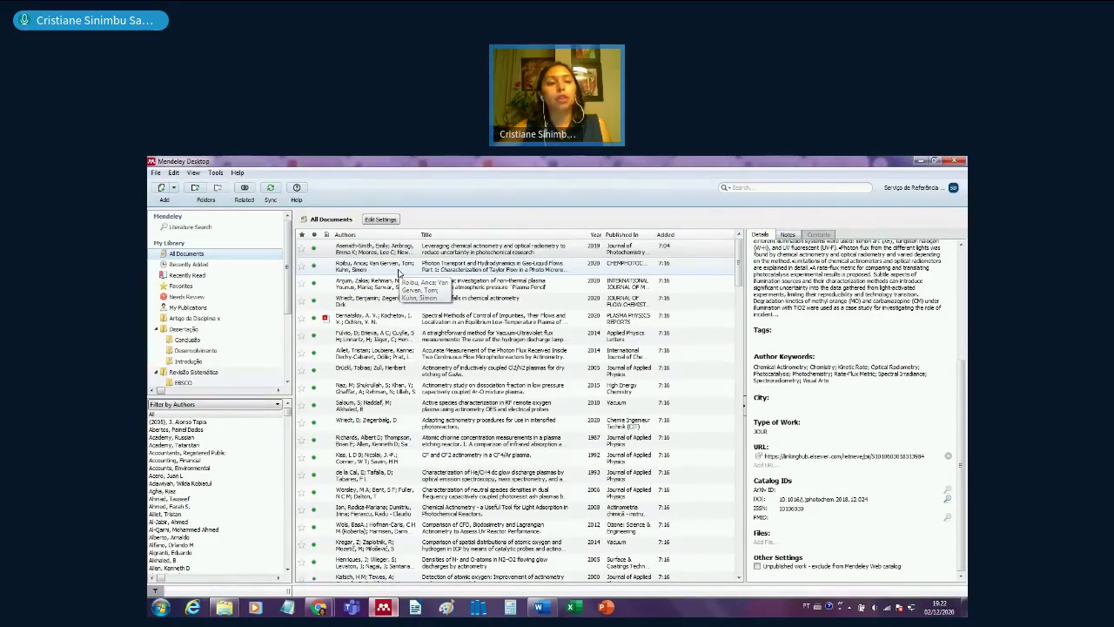
scroll(215, 294, down, 3)
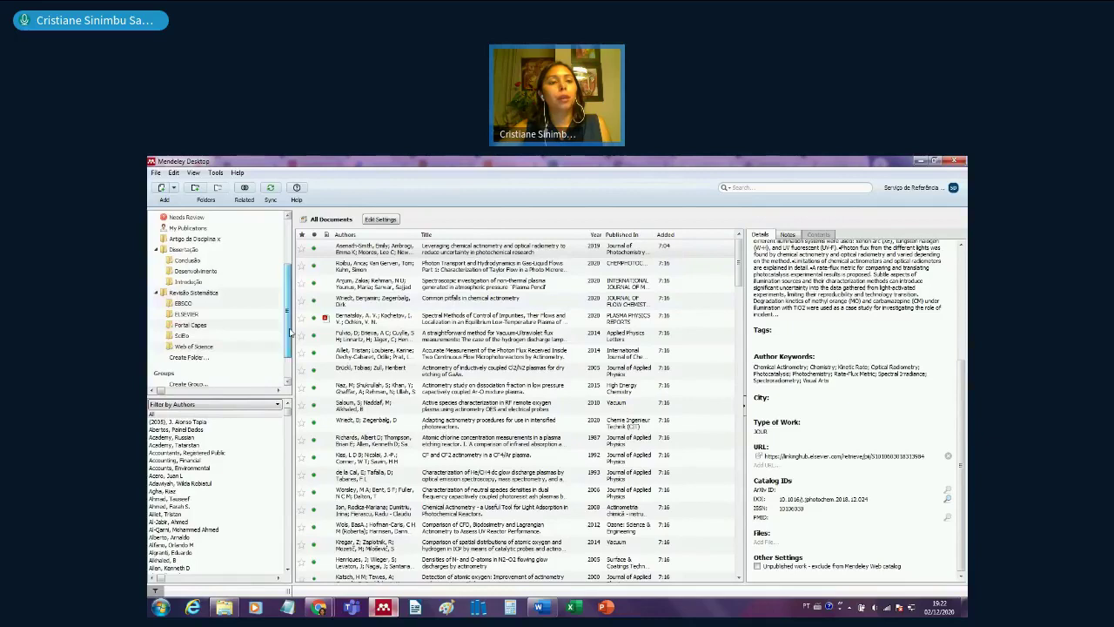
click(212, 293)
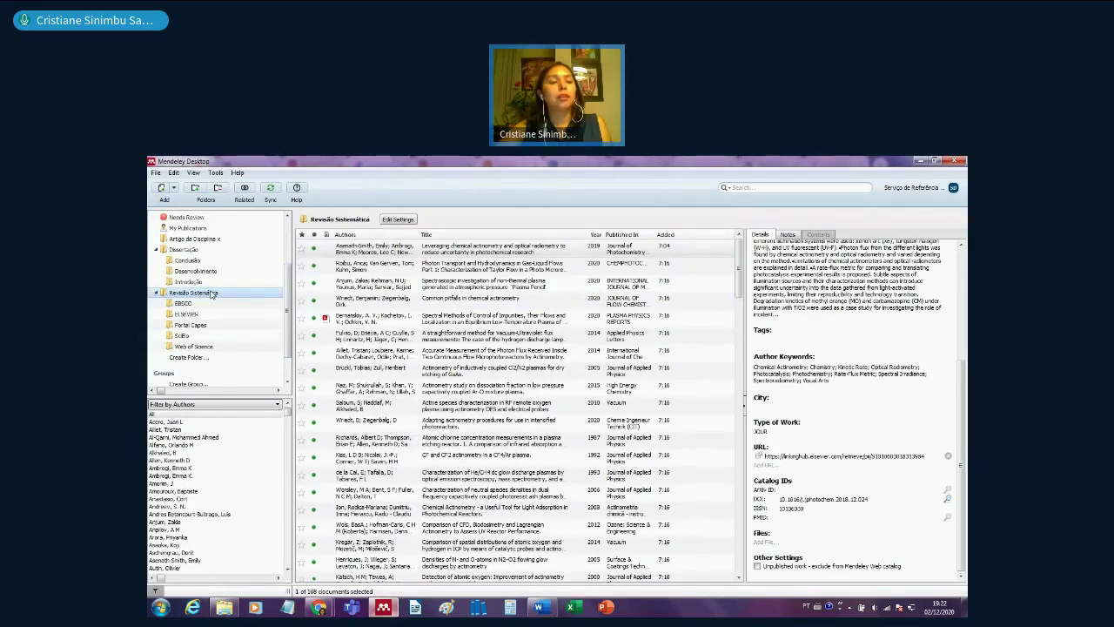
- Check papers in the Web of Science, SciELO and Portal Capes subfolders, then return to Revisão Sistemática
click(194, 347)
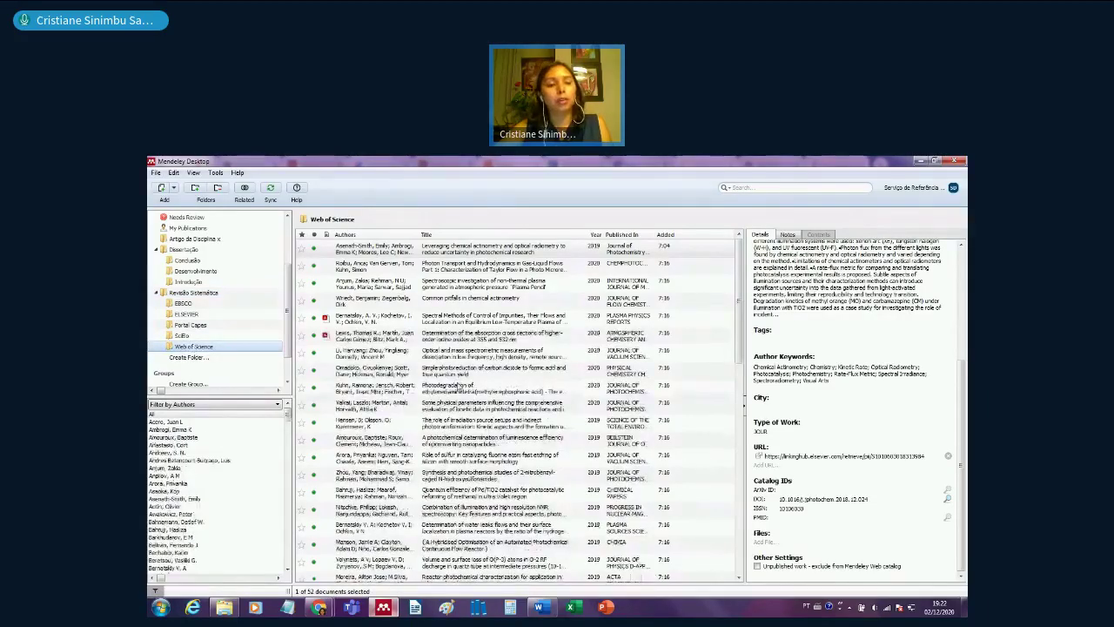
click(459, 385)
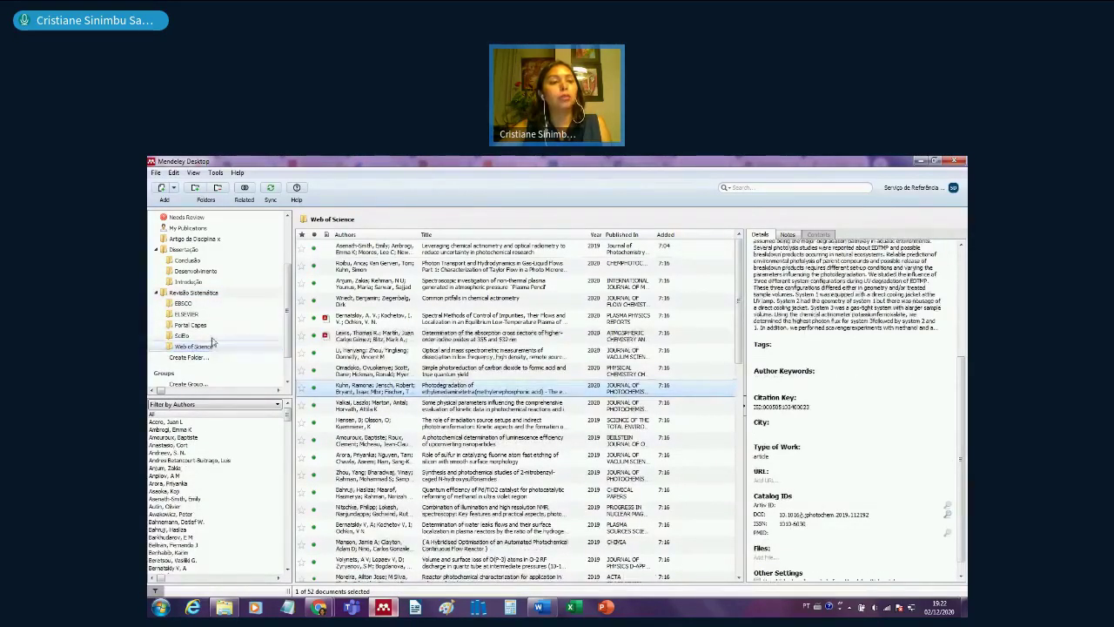
click(207, 336)
click(465, 284)
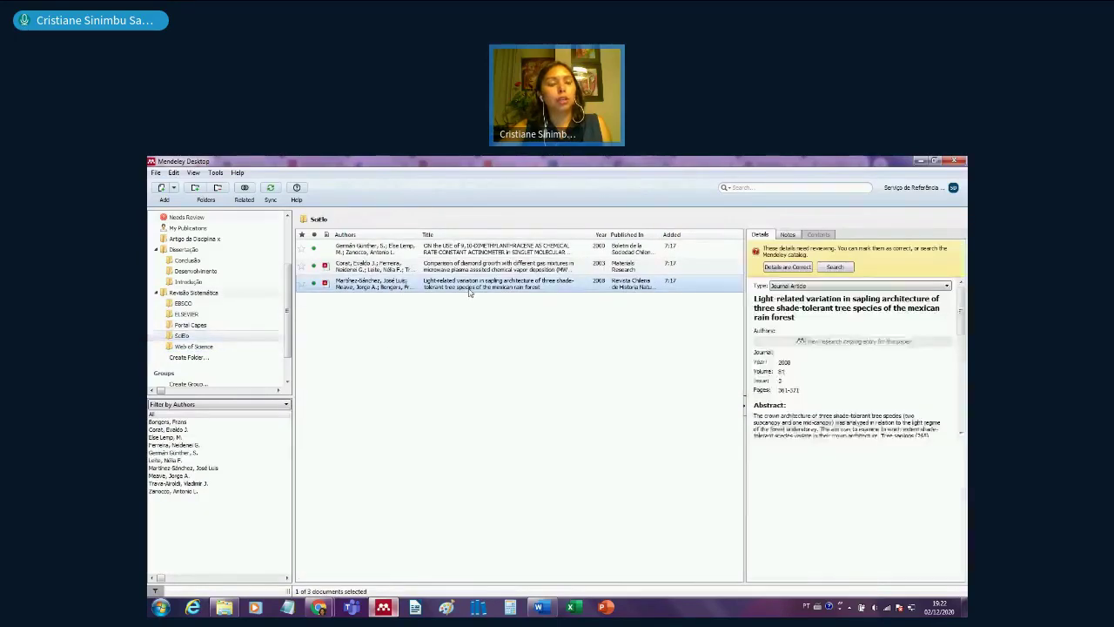
click(197, 326)
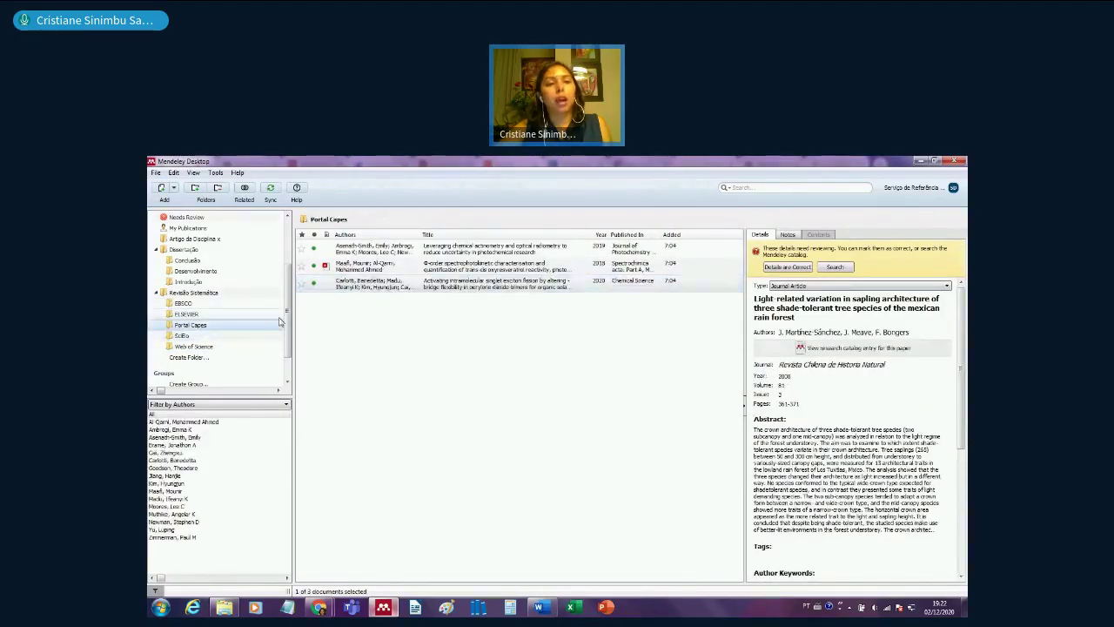
click(424, 281)
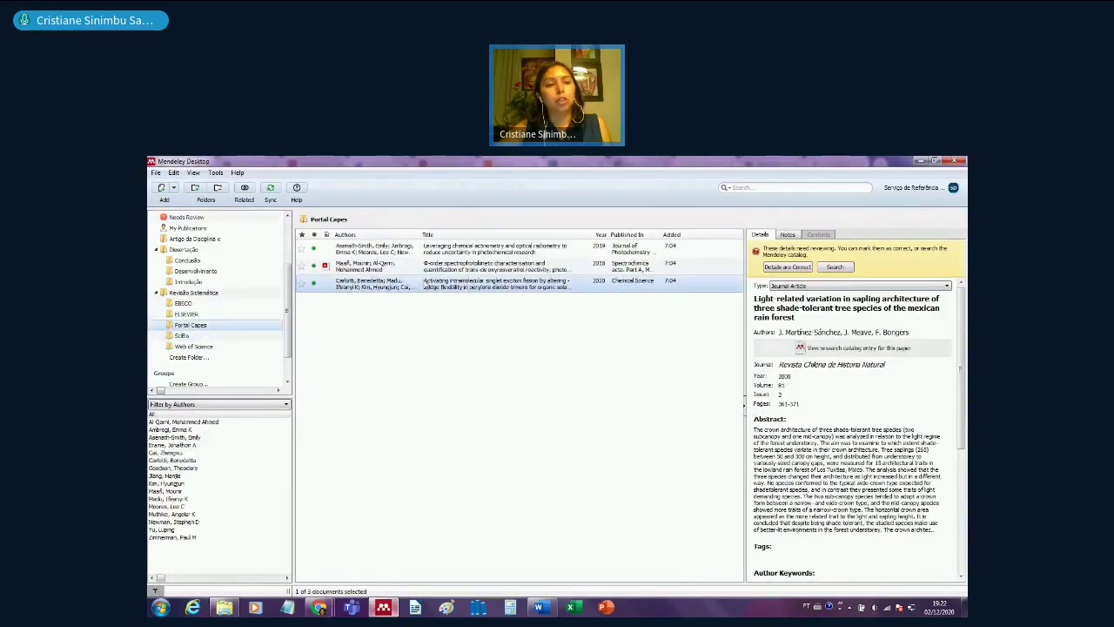
click(193, 293)
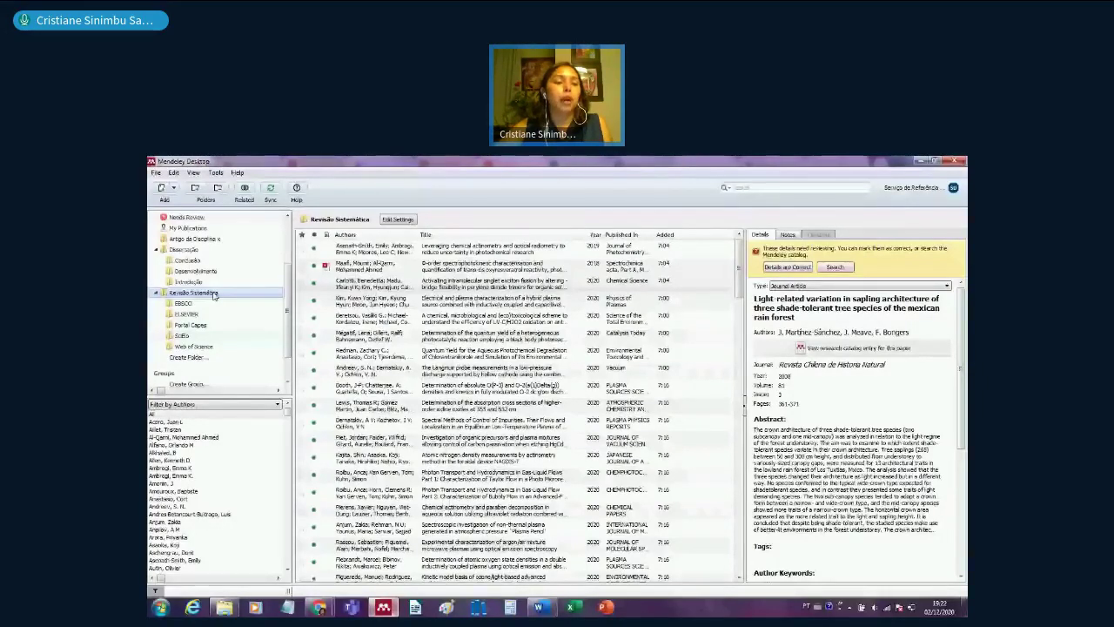
click(215, 172)
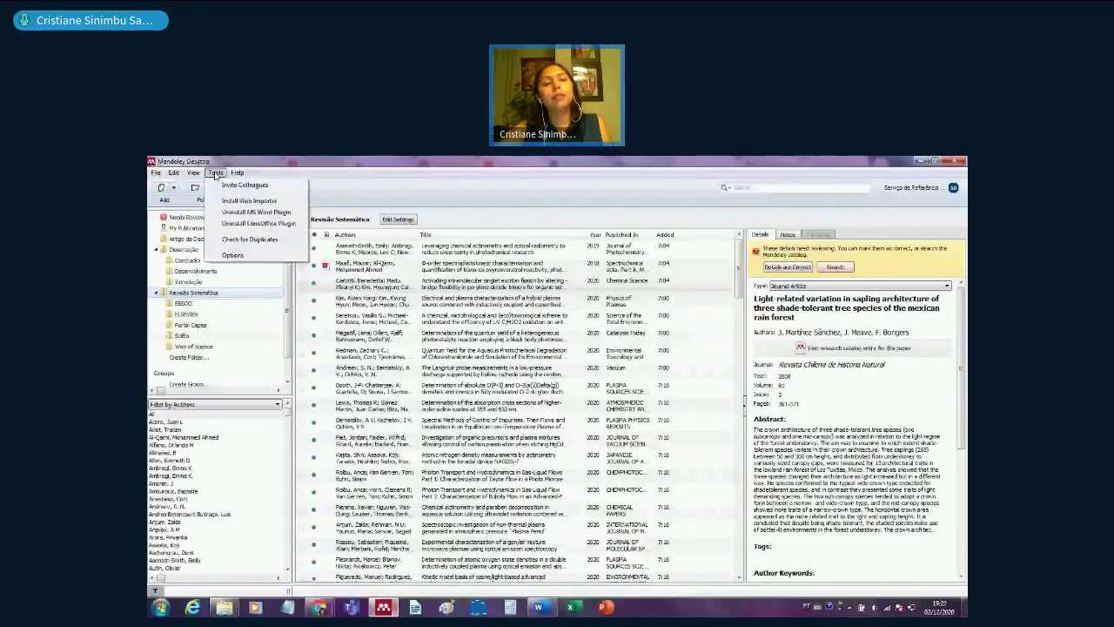
- Check for duplicates and merge the Spectral Methods, UV Fluence, Quantum Yield, actinometry-procedures and cross-sections pairs
click(250, 239)
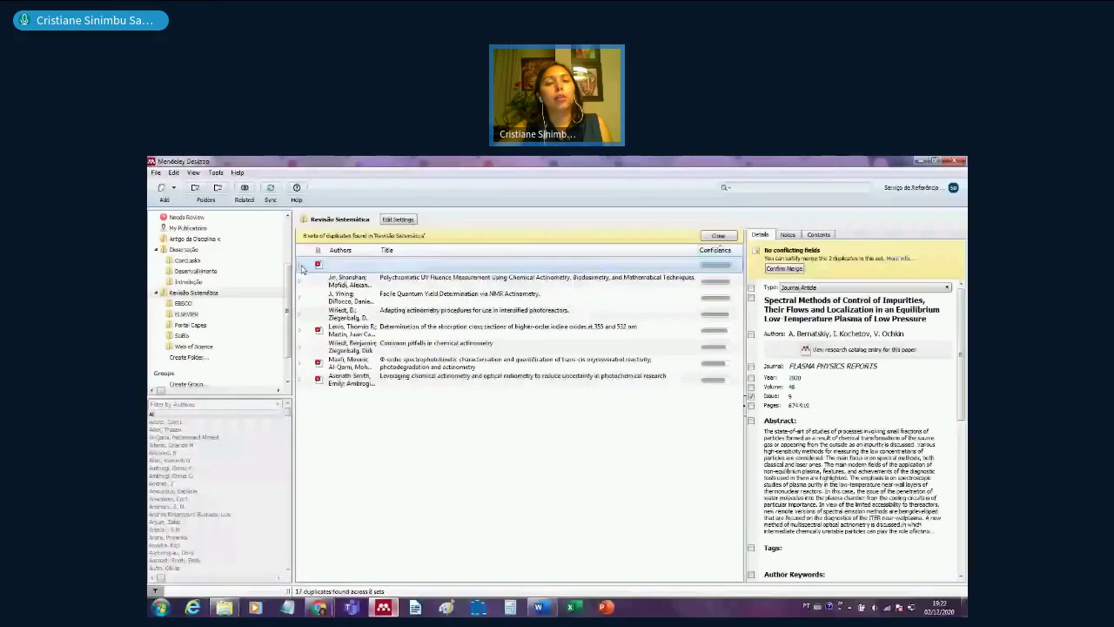
click(301, 265)
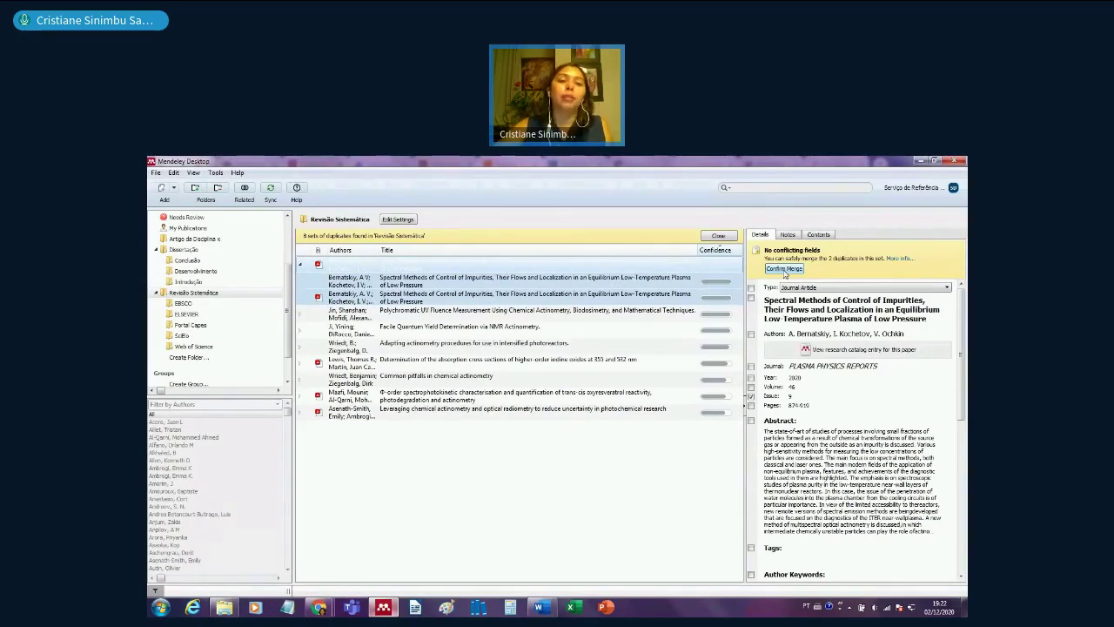
click(784, 269)
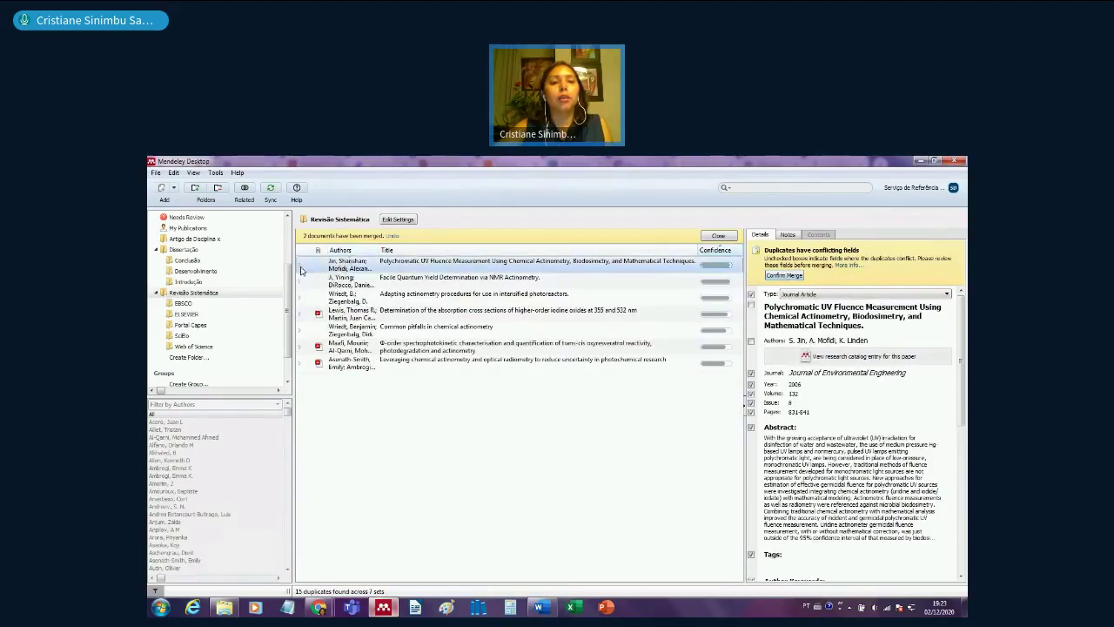
click(300, 270)
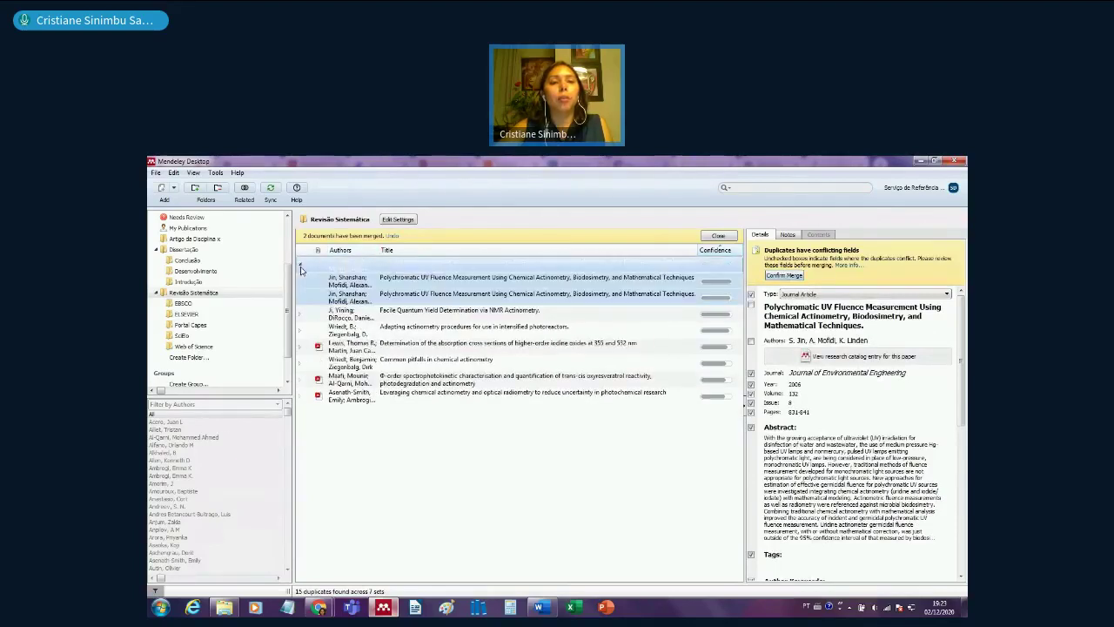
click(786, 276)
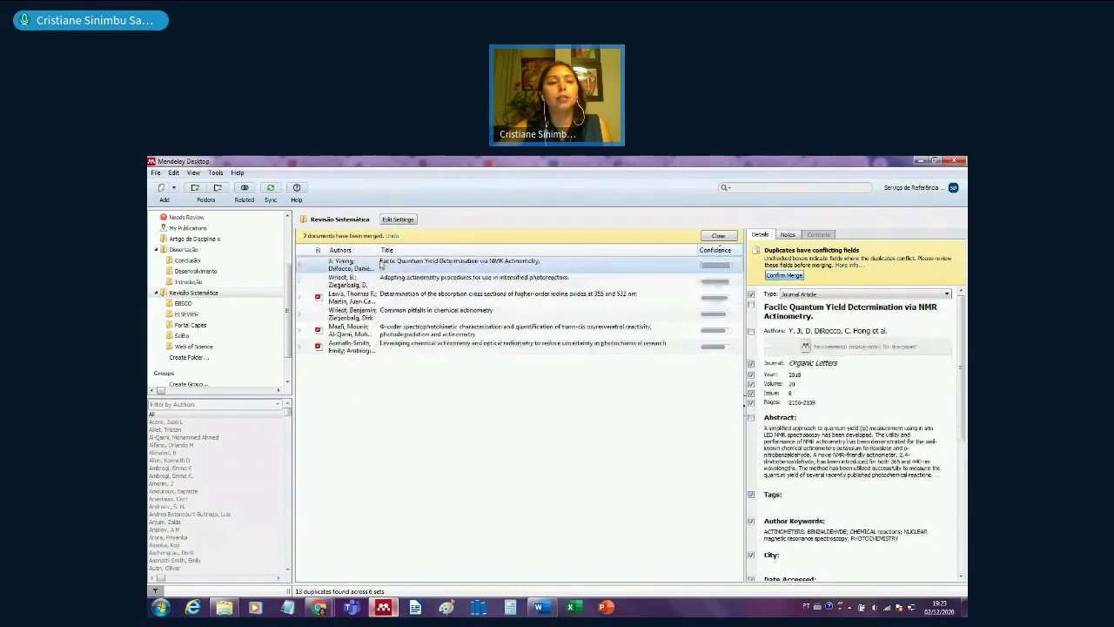
click(301, 266)
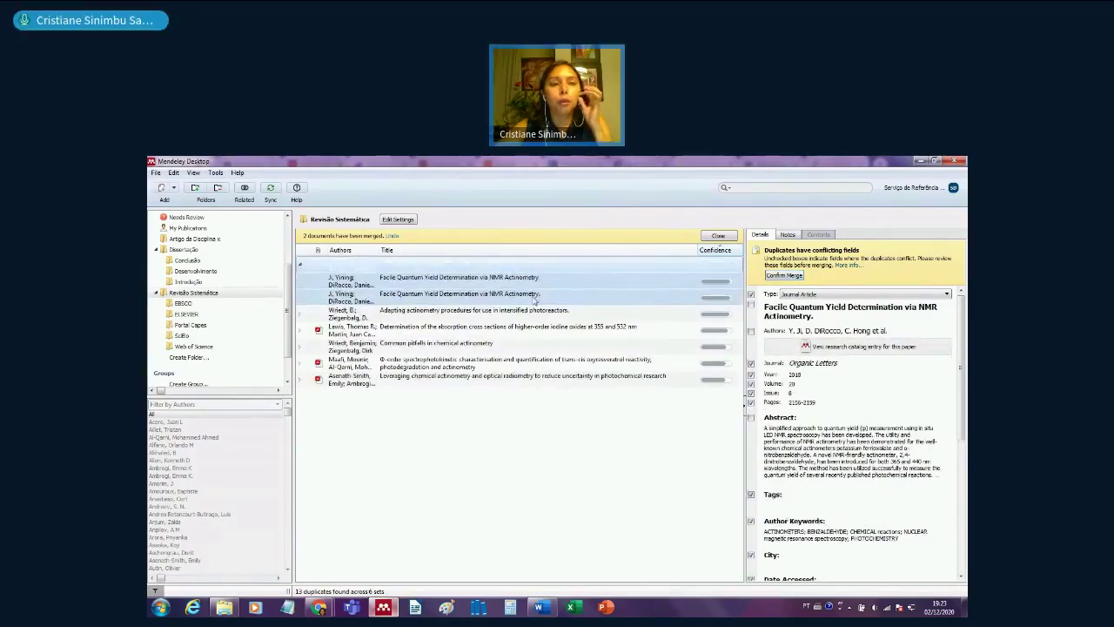
click(786, 276)
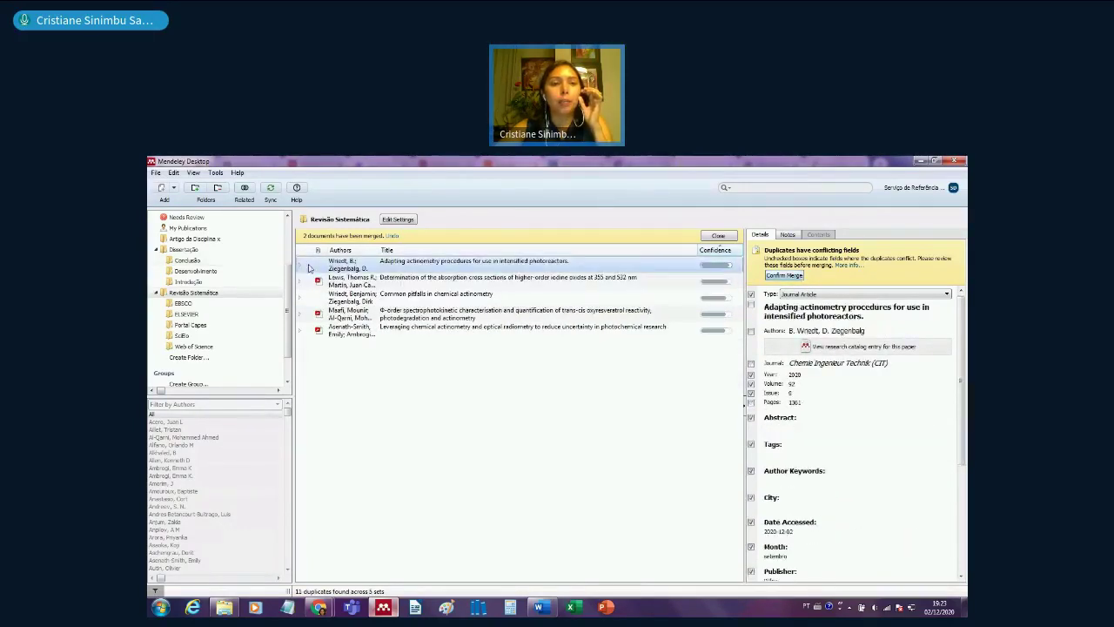
click(302, 267)
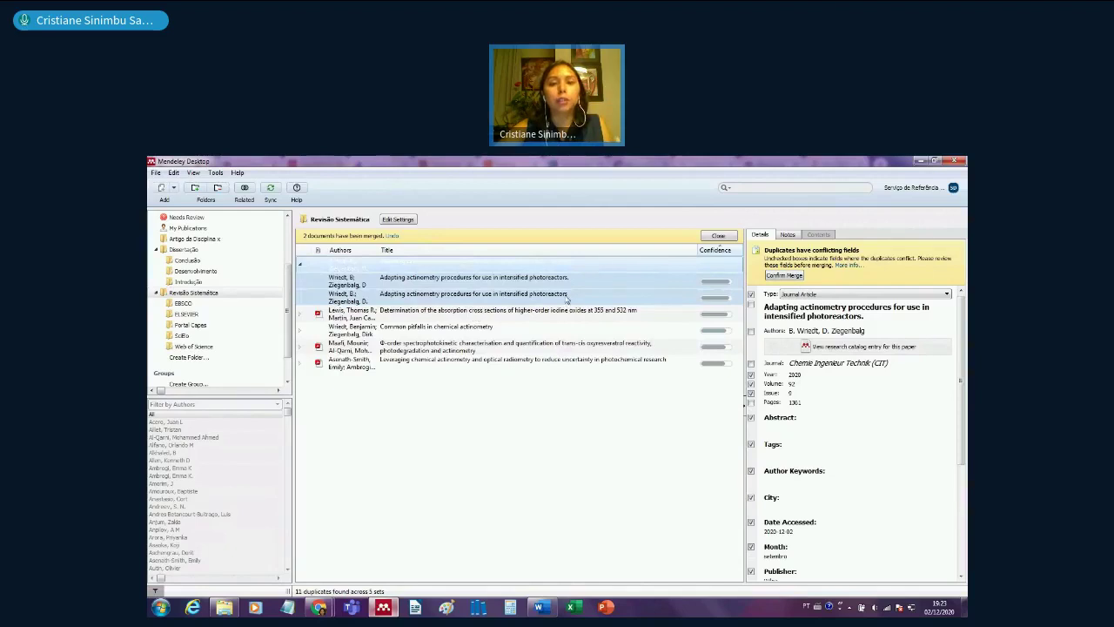
click(785, 276)
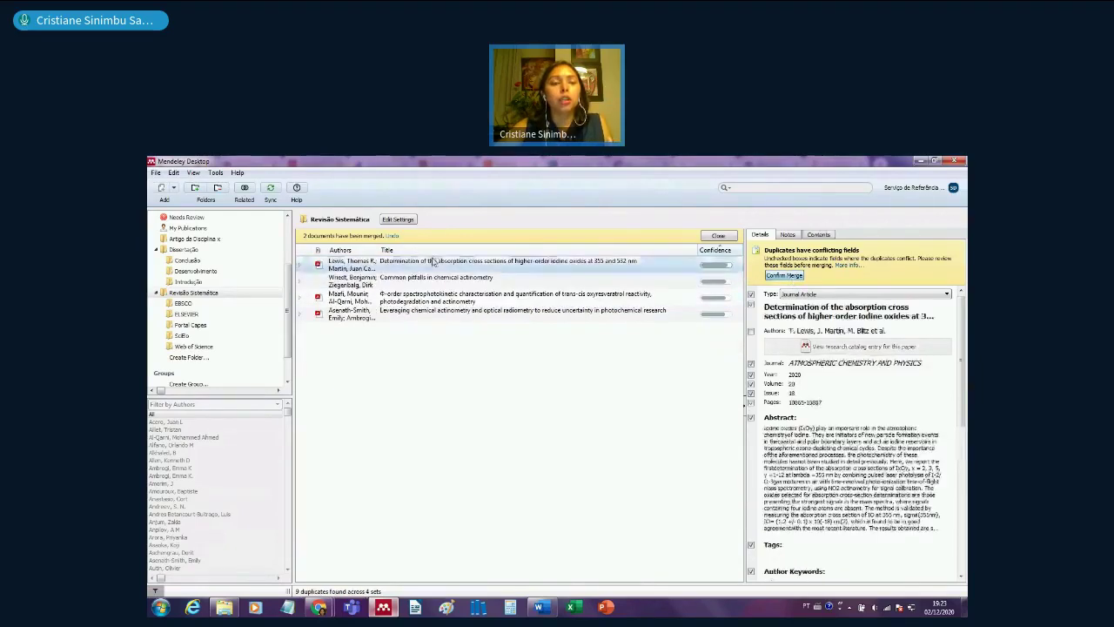
click(301, 266)
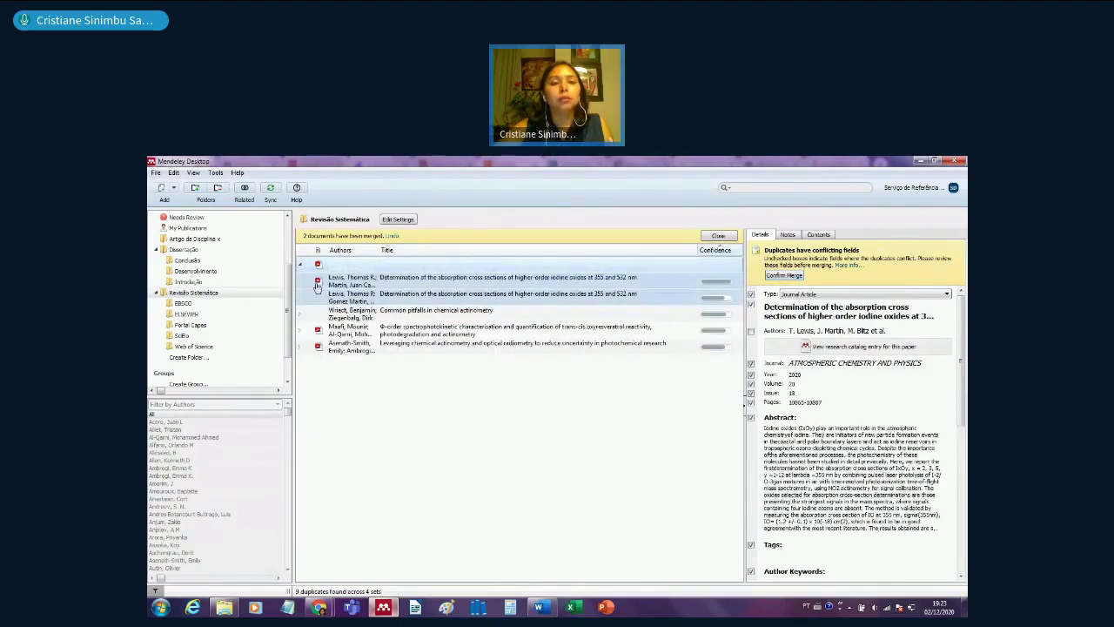
click(784, 275)
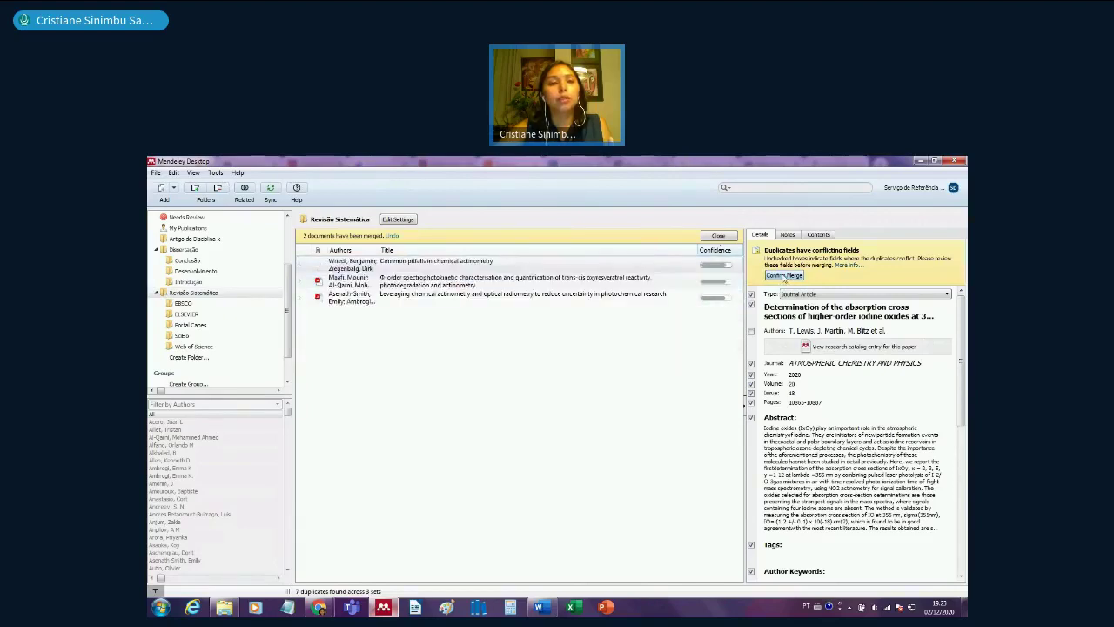
- Merge the Common pitfalls and Φ-order duplicate sets and the final three-copy set
click(299, 265)
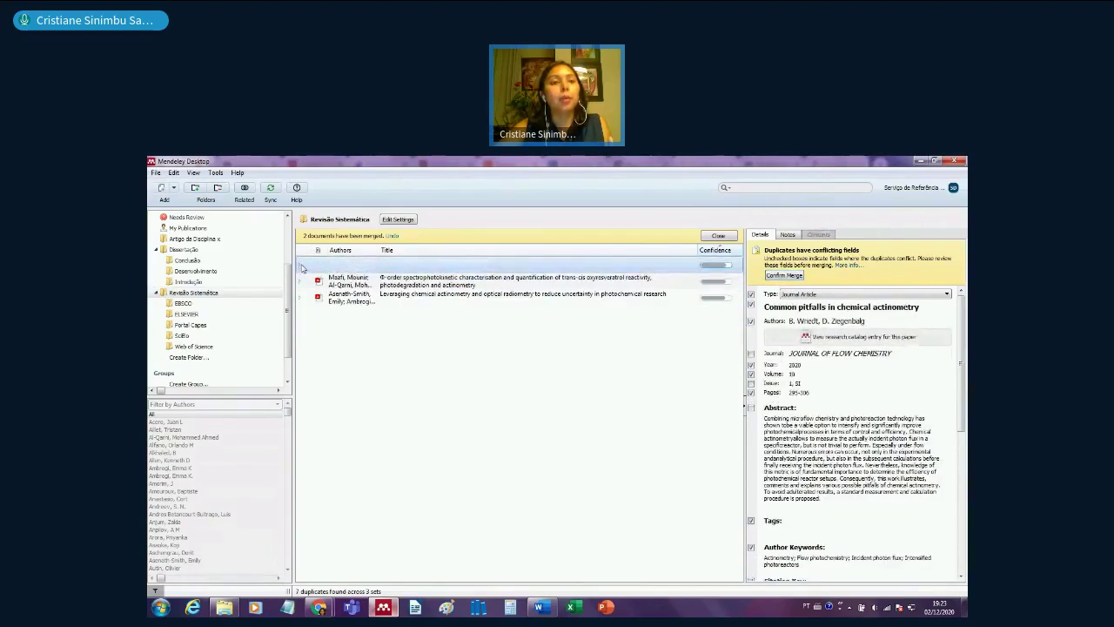
click(301, 266)
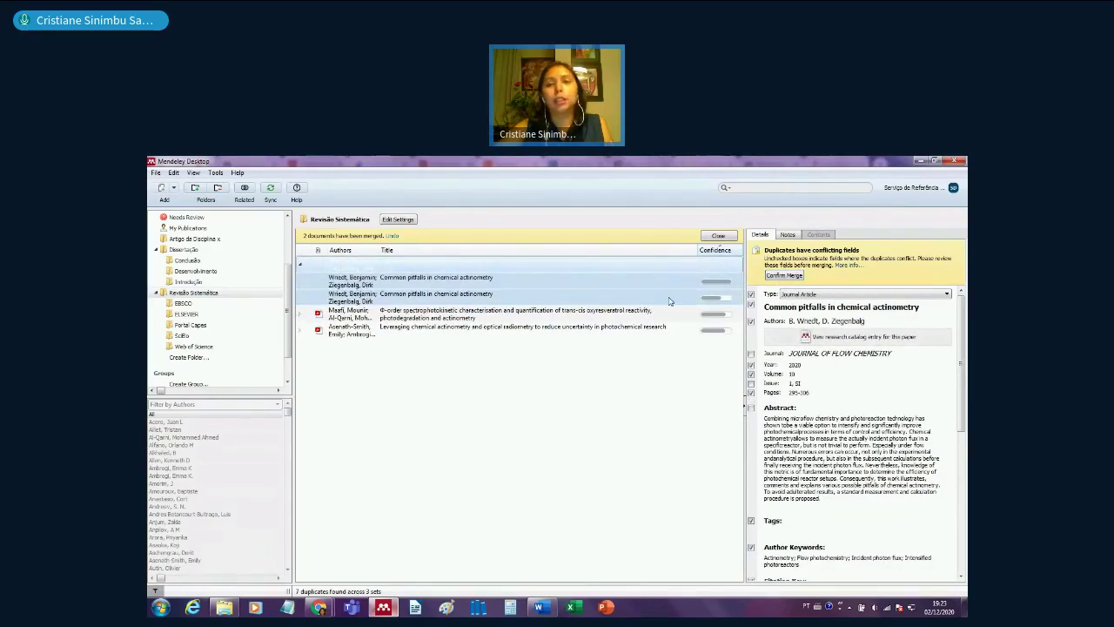
click(784, 275)
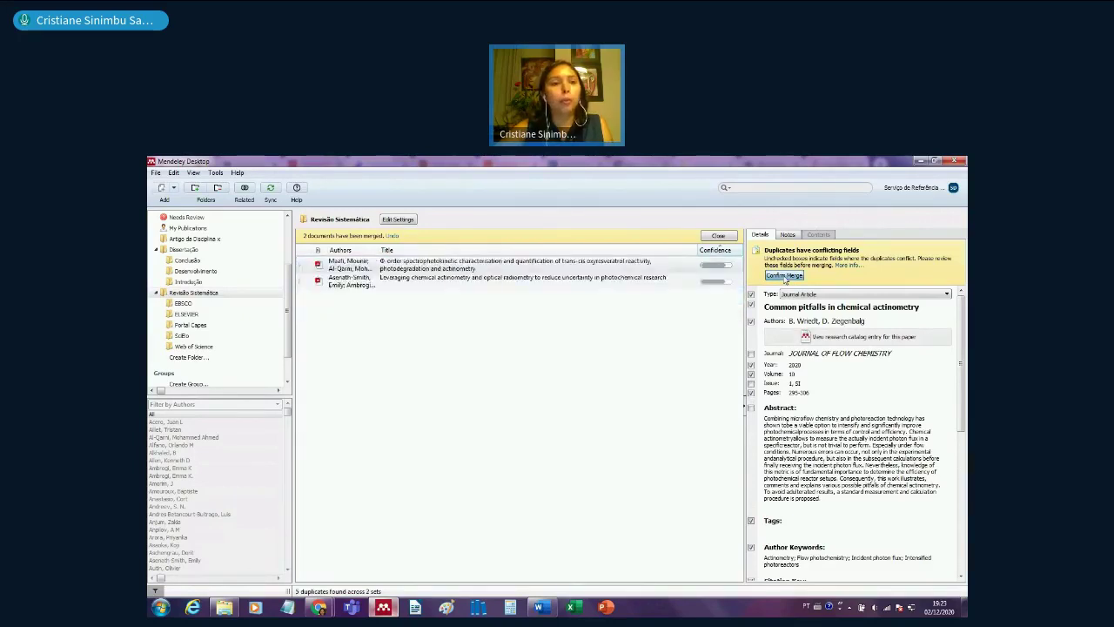
click(300, 269)
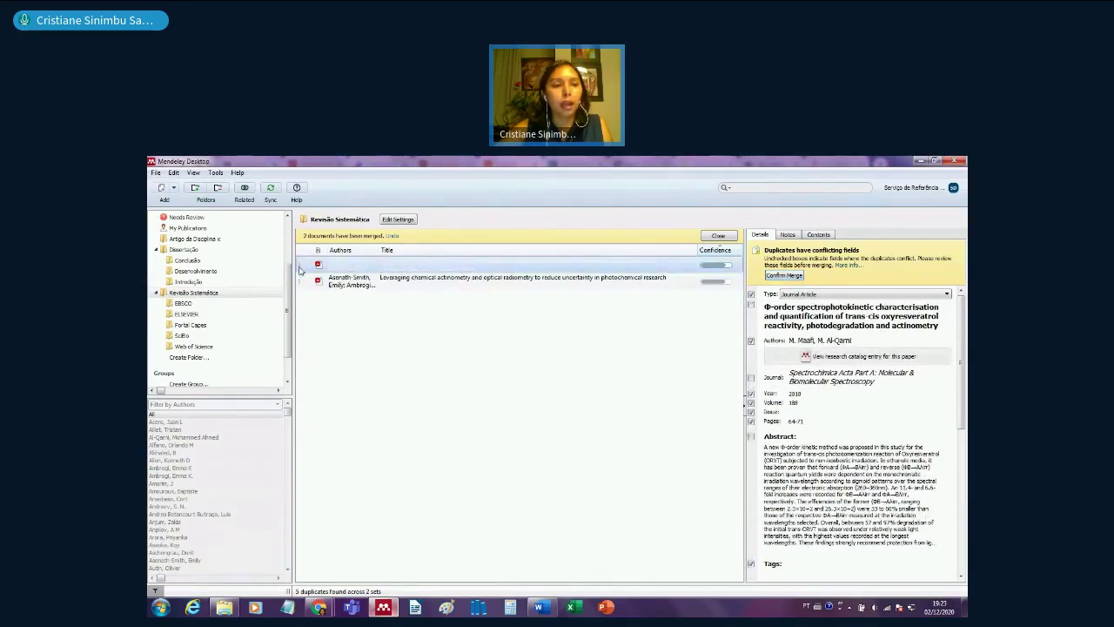
click(300, 266)
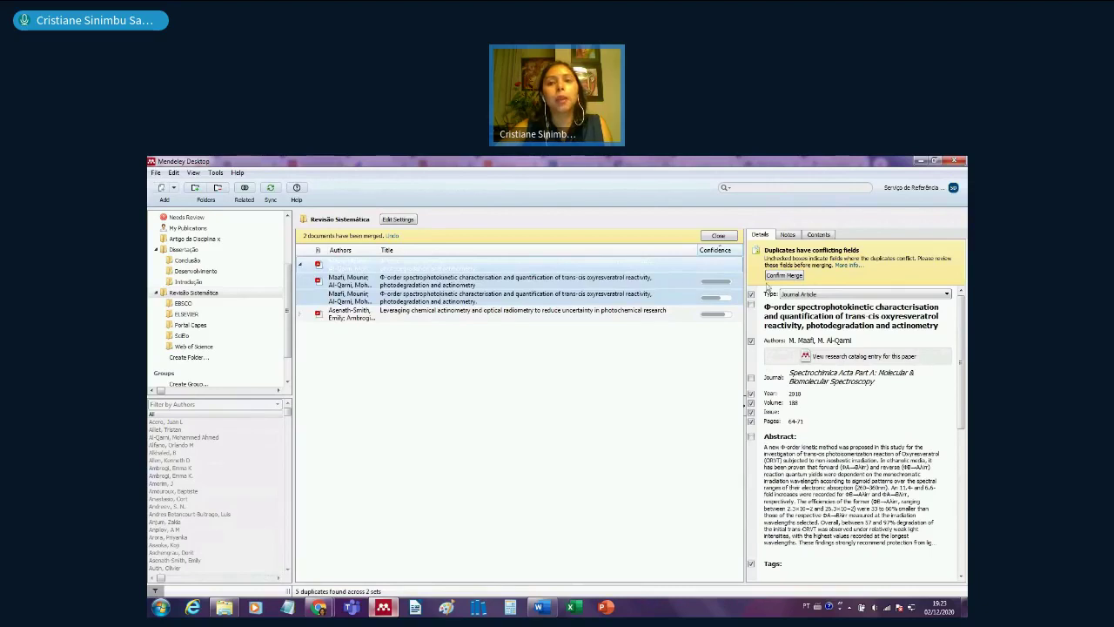
click(784, 275)
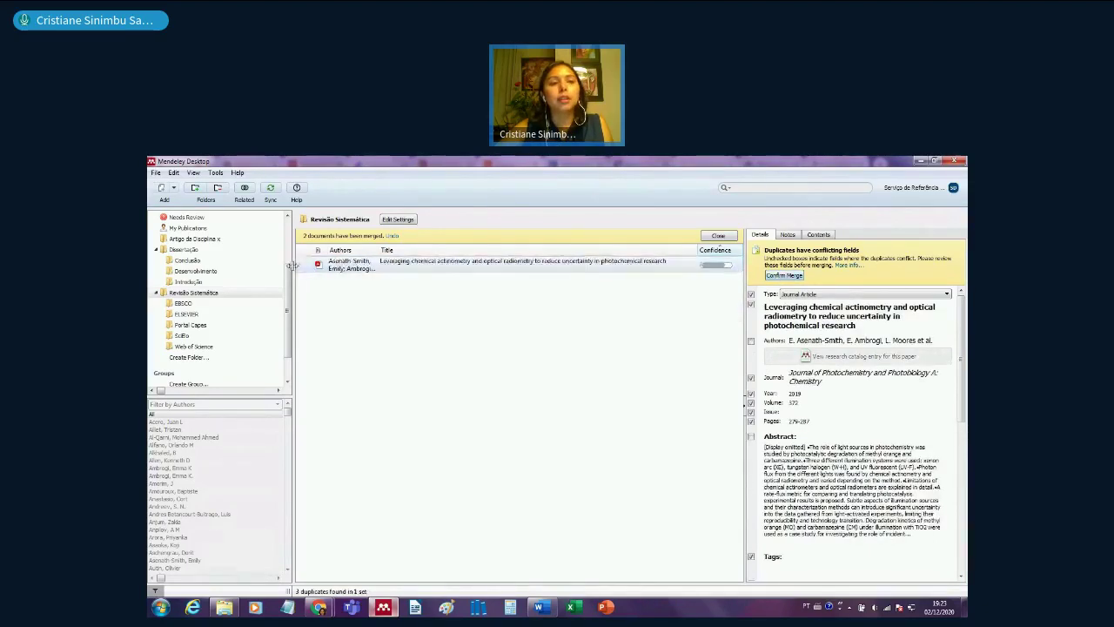
click(301, 264)
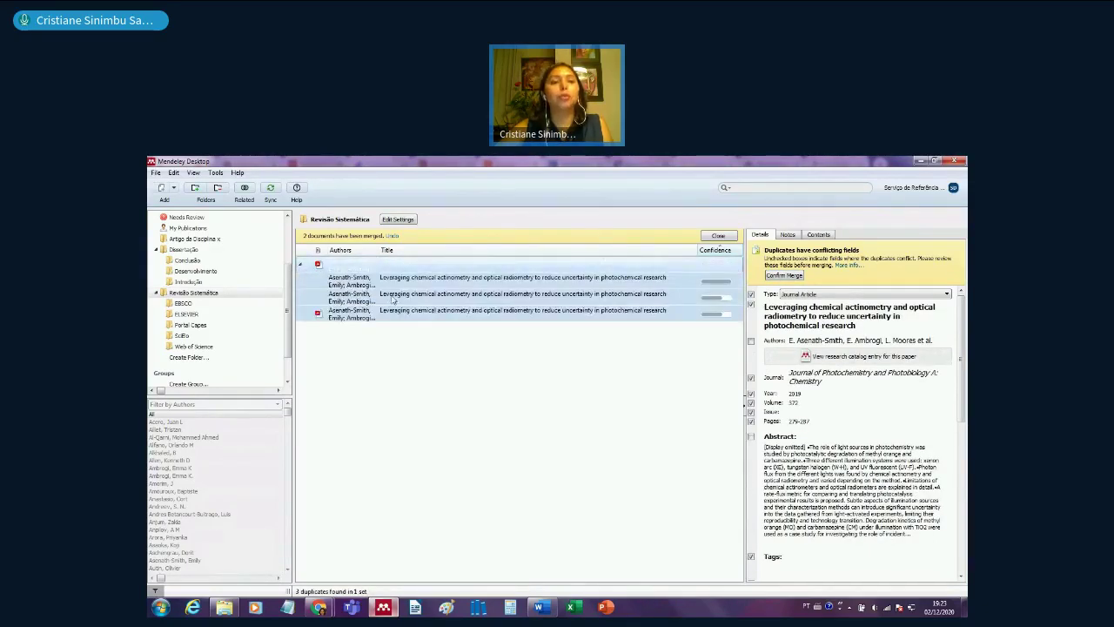
click(796, 276)
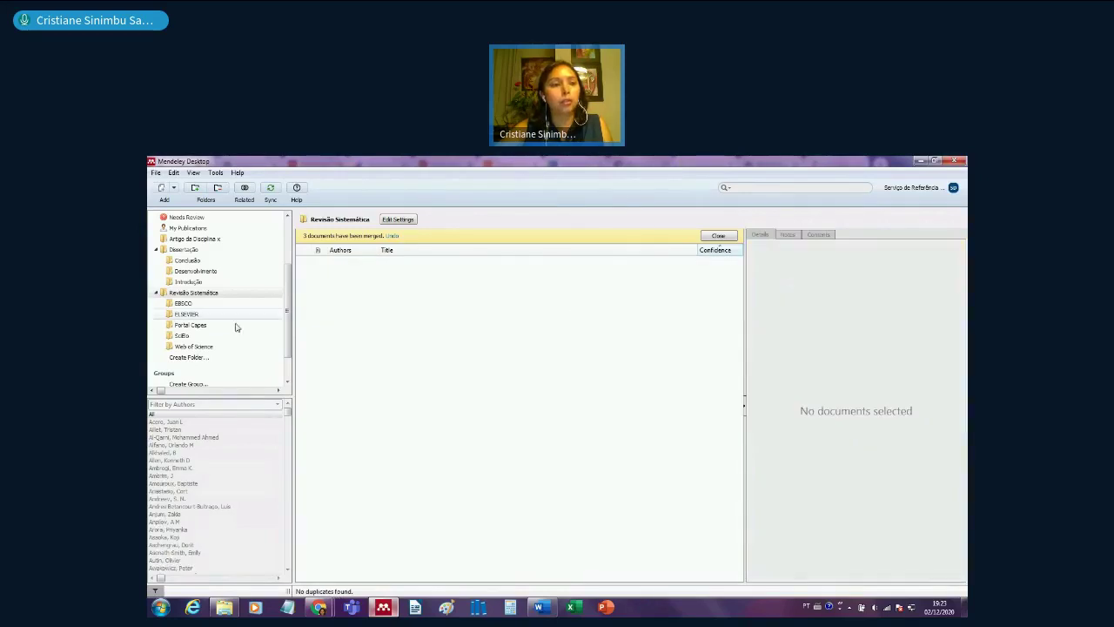
- Open the EBSCO folder, inspect one document, and dismiss the documents-merged notice
click(210, 306)
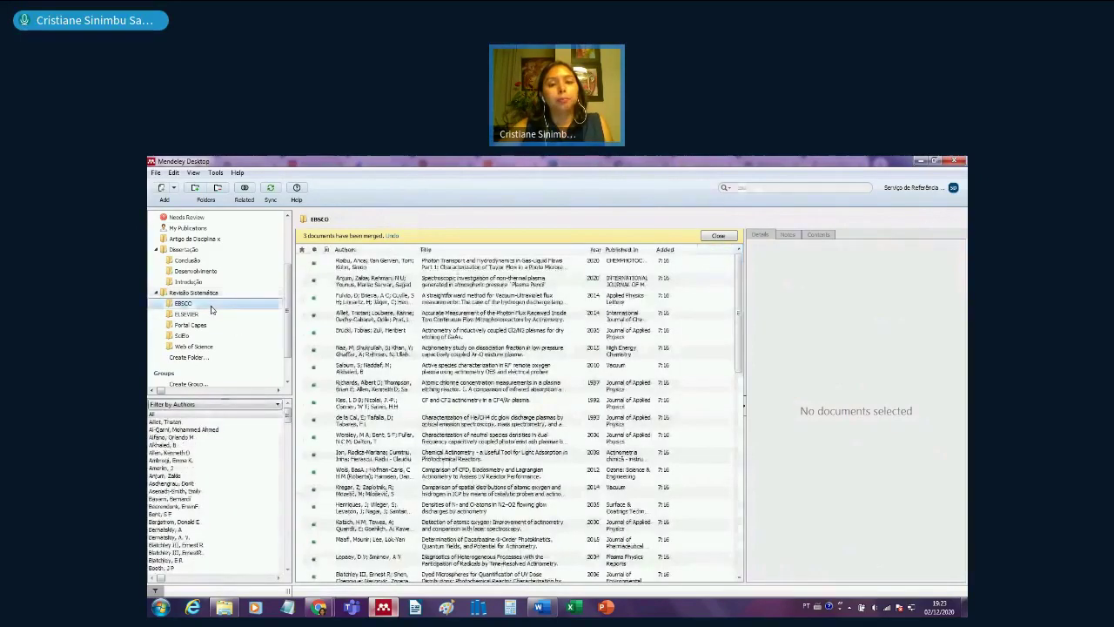
click(660, 317)
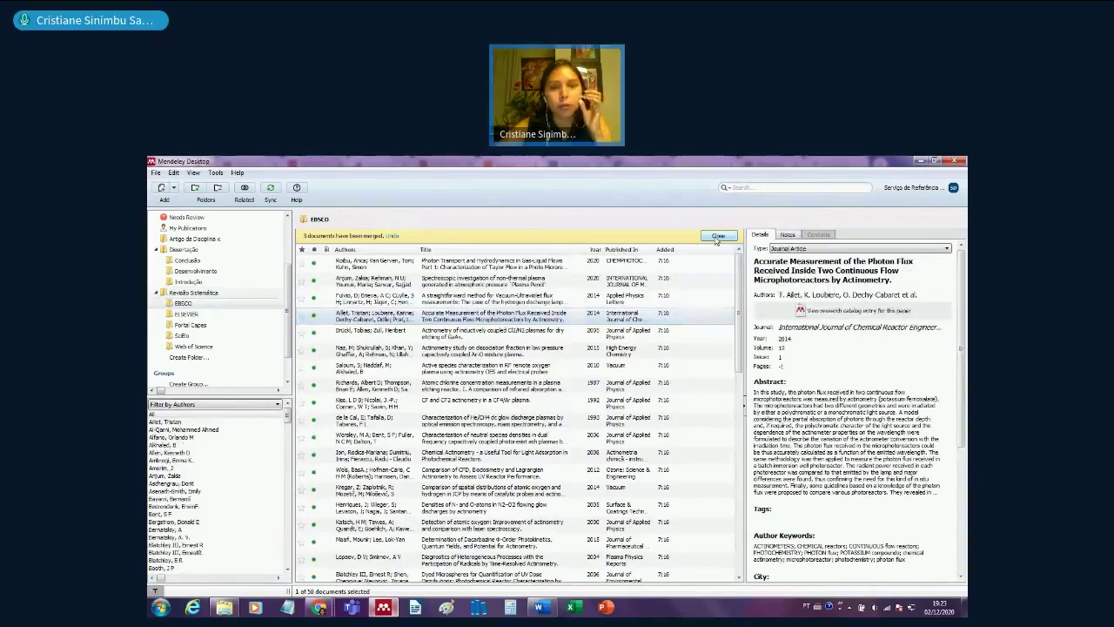
click(718, 236)
click(463, 296)
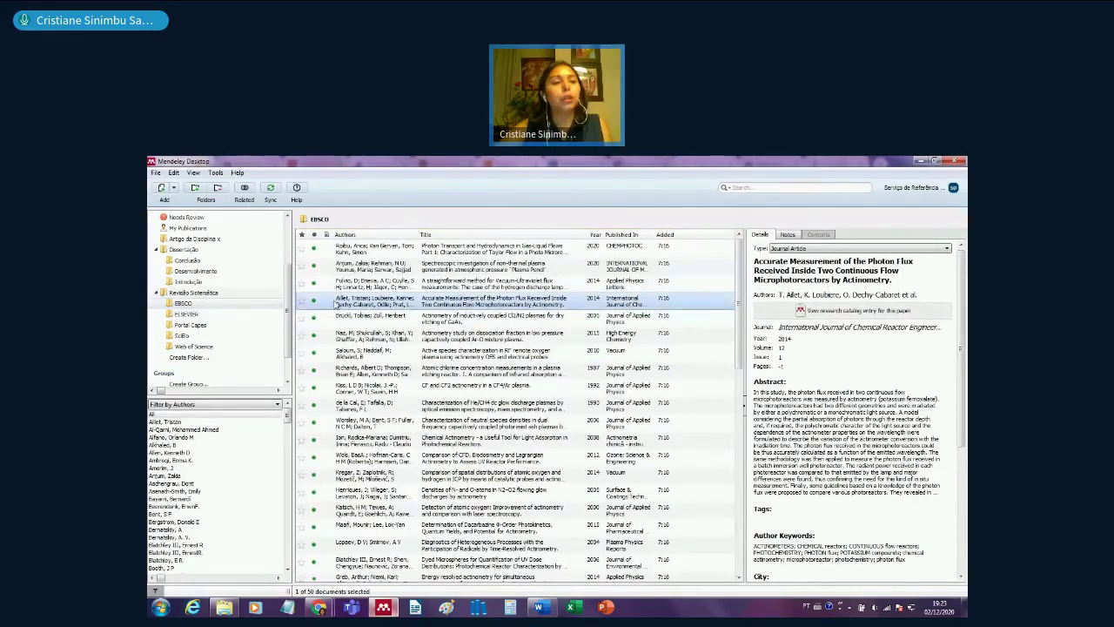
- Browse the Web of Science, SciELO, Portal Capes, ELSEVIER and Revisão Sistemática folders, ending in Conclusão
click(194, 346)
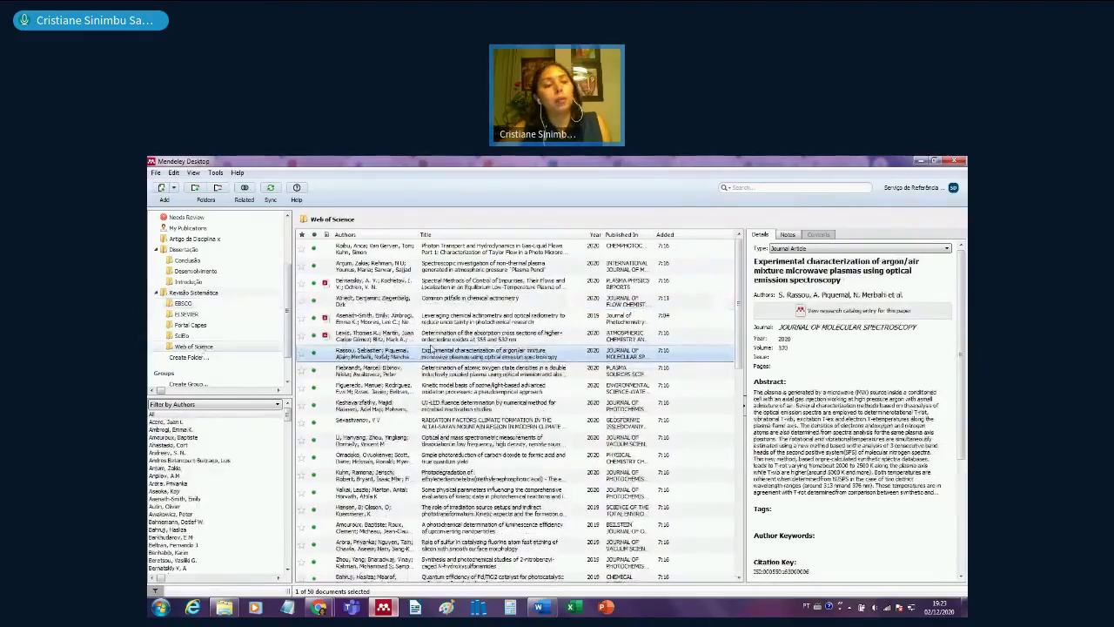
click(184, 335)
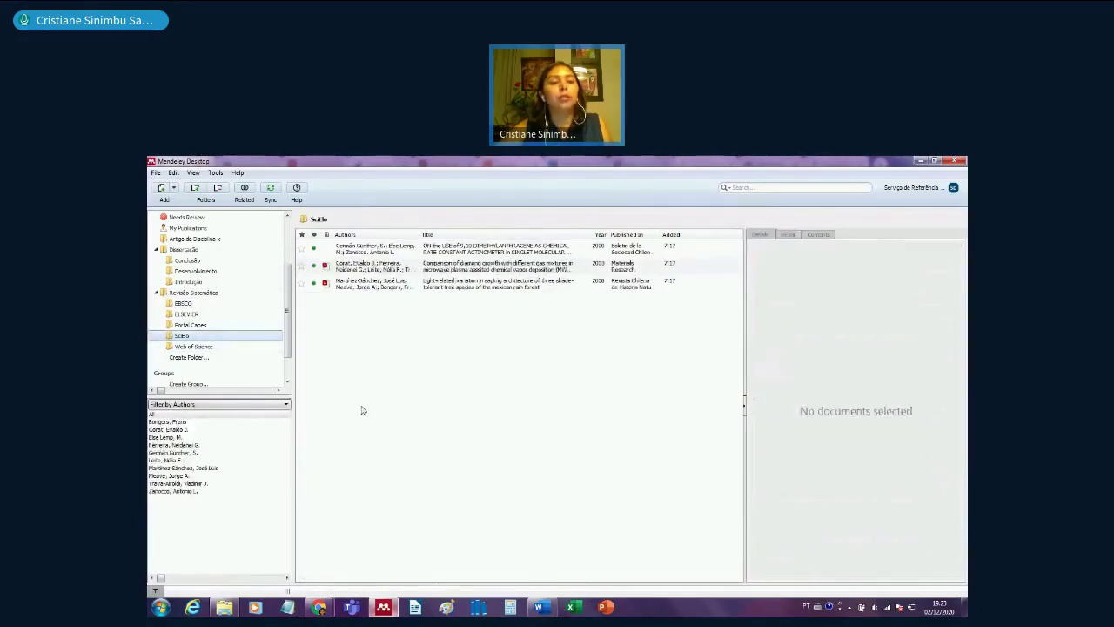
click(215, 324)
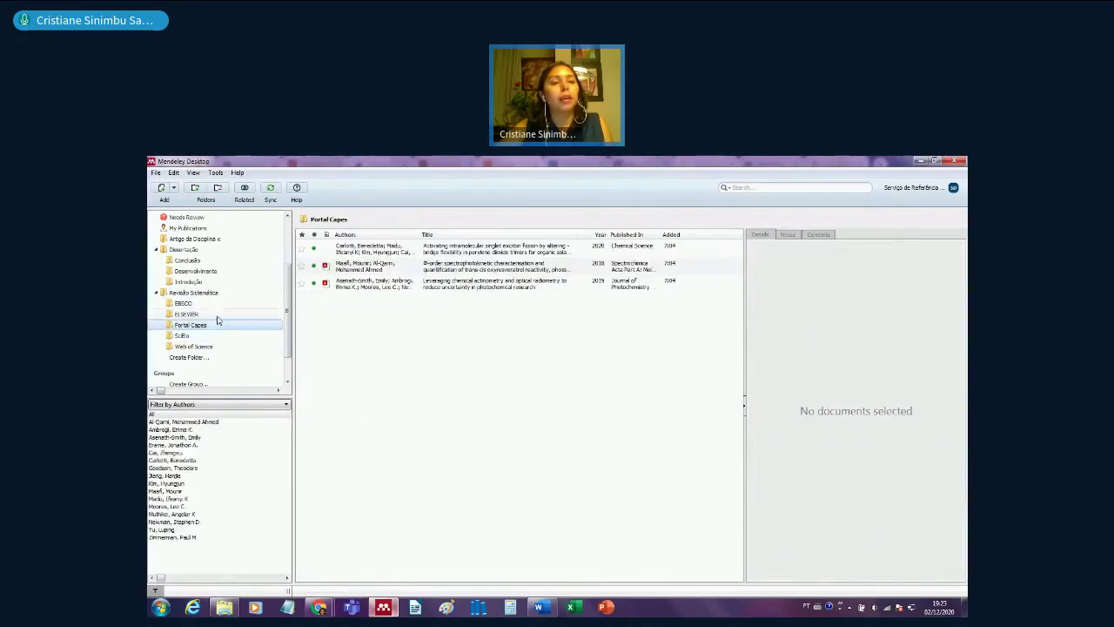
click(218, 315)
click(218, 305)
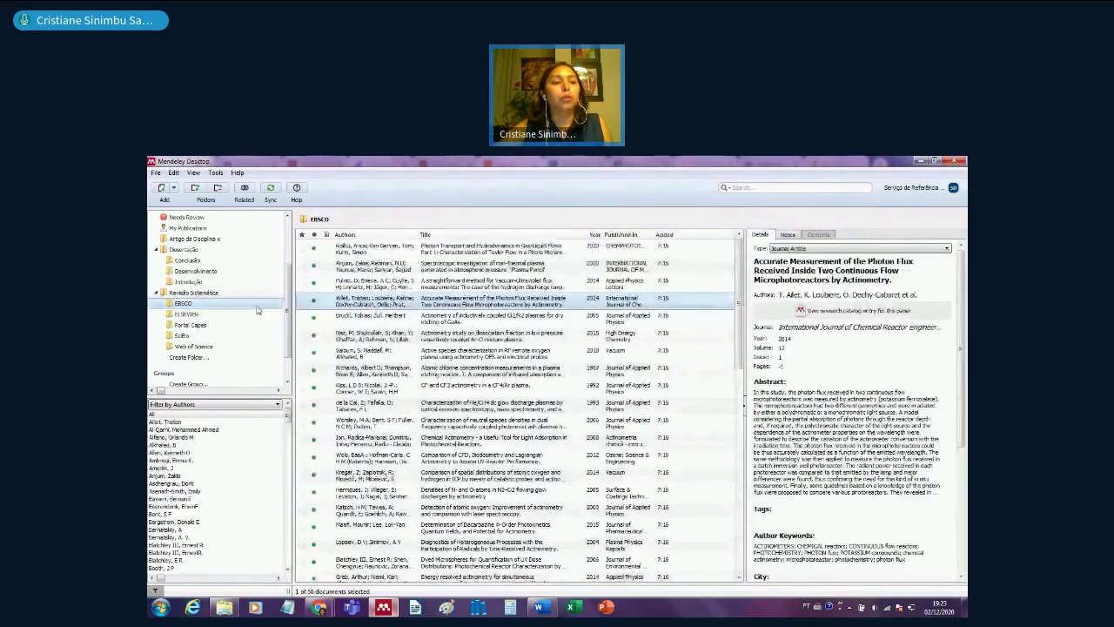
scroll(279, 305, up, 2)
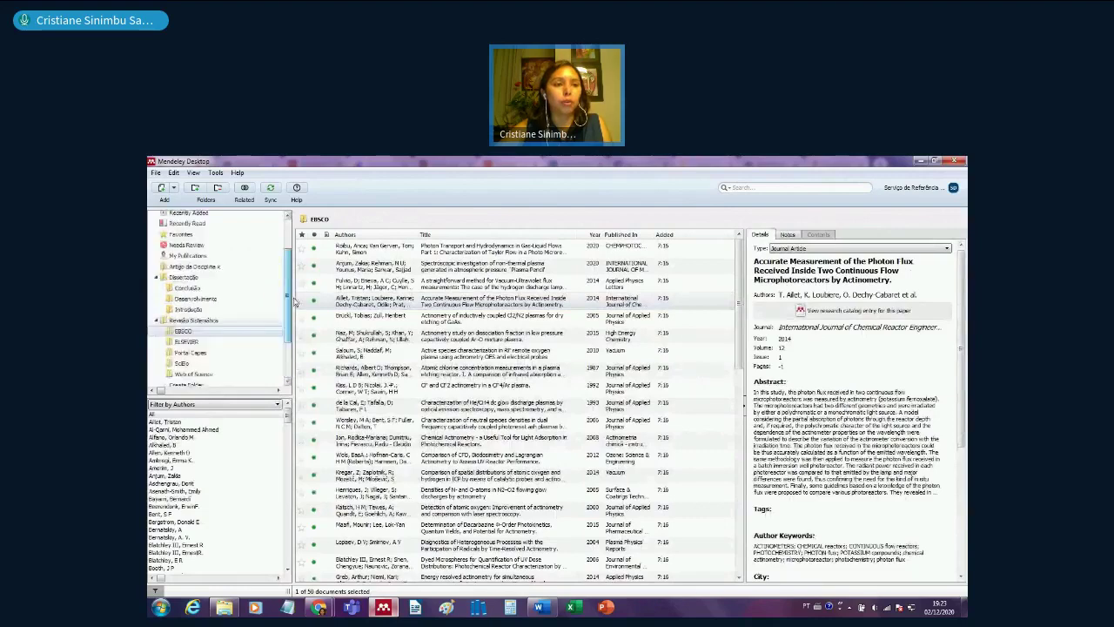
click(233, 320)
click(470, 336)
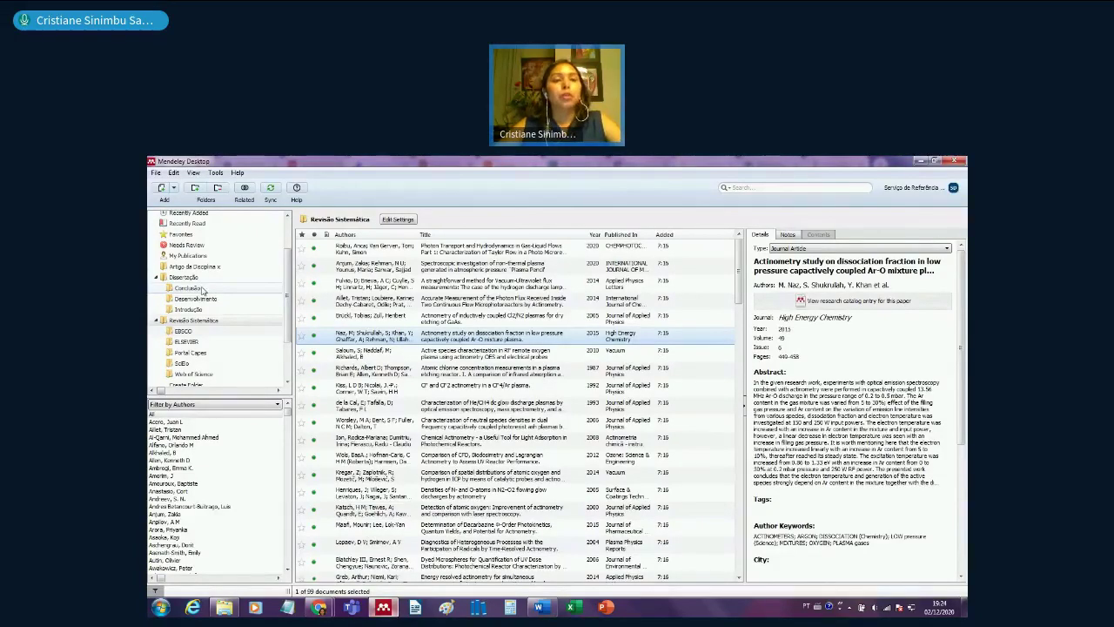
click(188, 288)
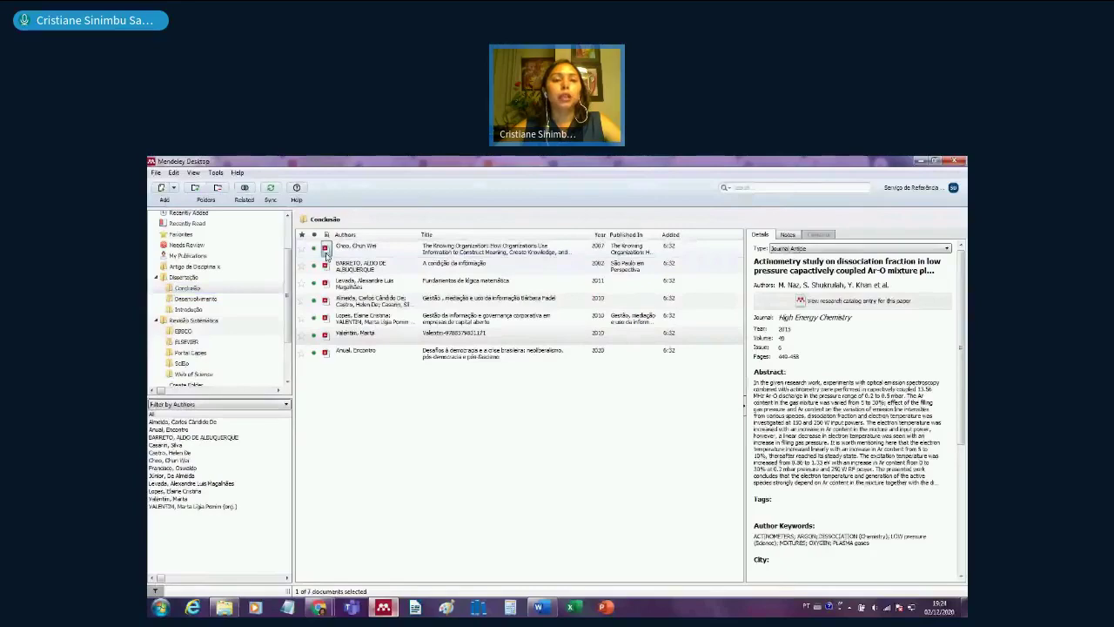
- Open Choo's The Knowing Organization PDF and highlight the Introduction's opening passage in yellow
click(326, 251)
scroll(526, 449, down, 3)
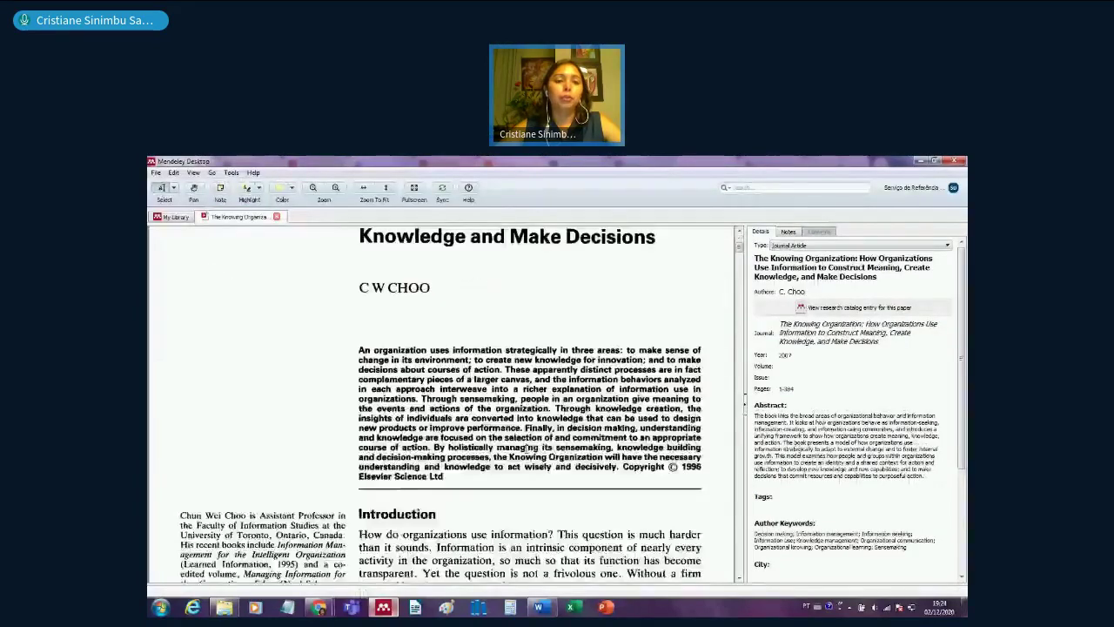
scroll(439, 454, down, 2)
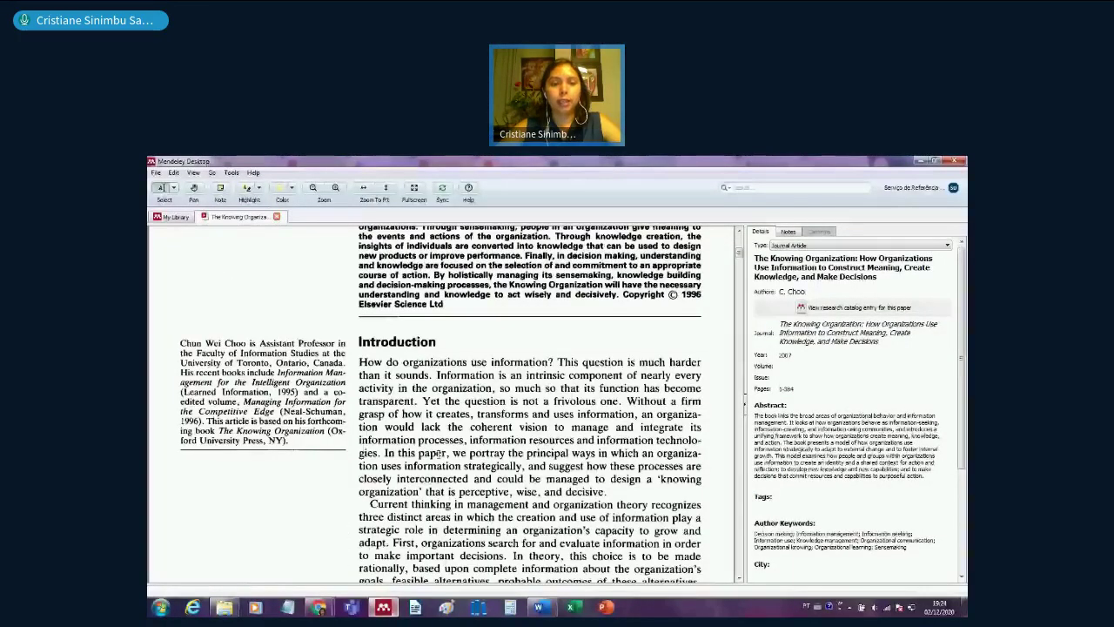
drag(358, 362, 475, 414)
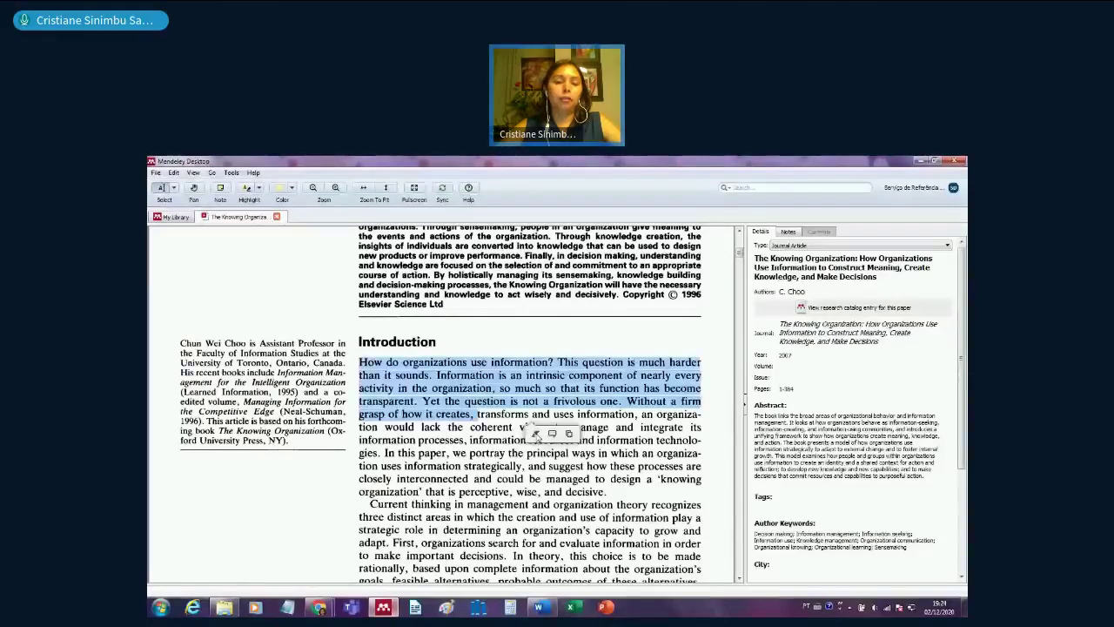
click(536, 433)
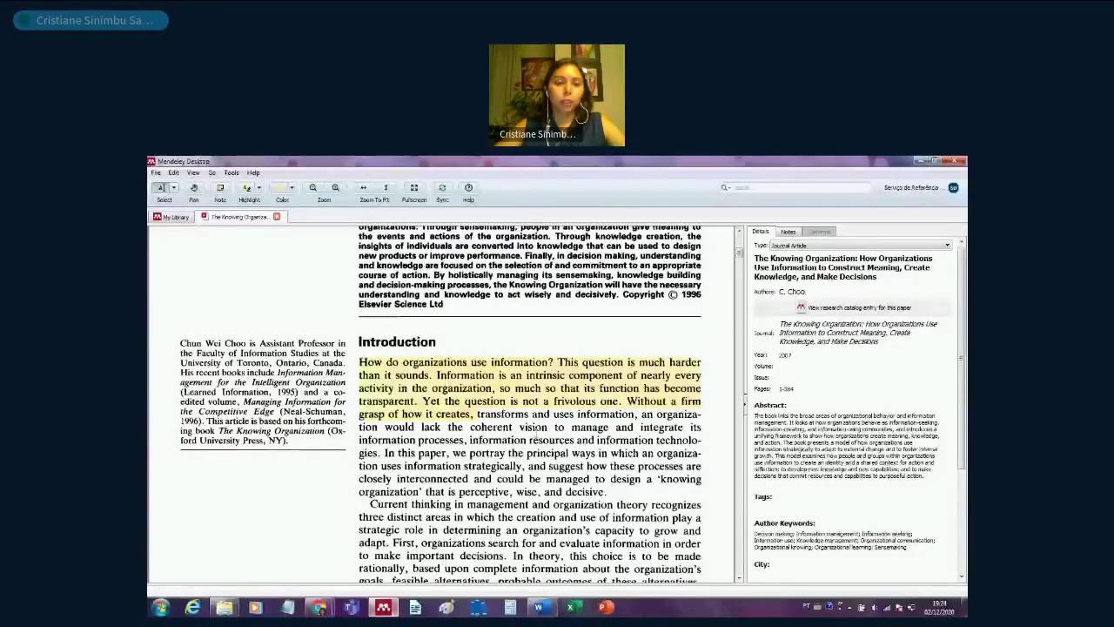
- Highlight the Current thinking passage and attach the note 'Citar este trecho' to it
scroll(356, 354, down, 2)
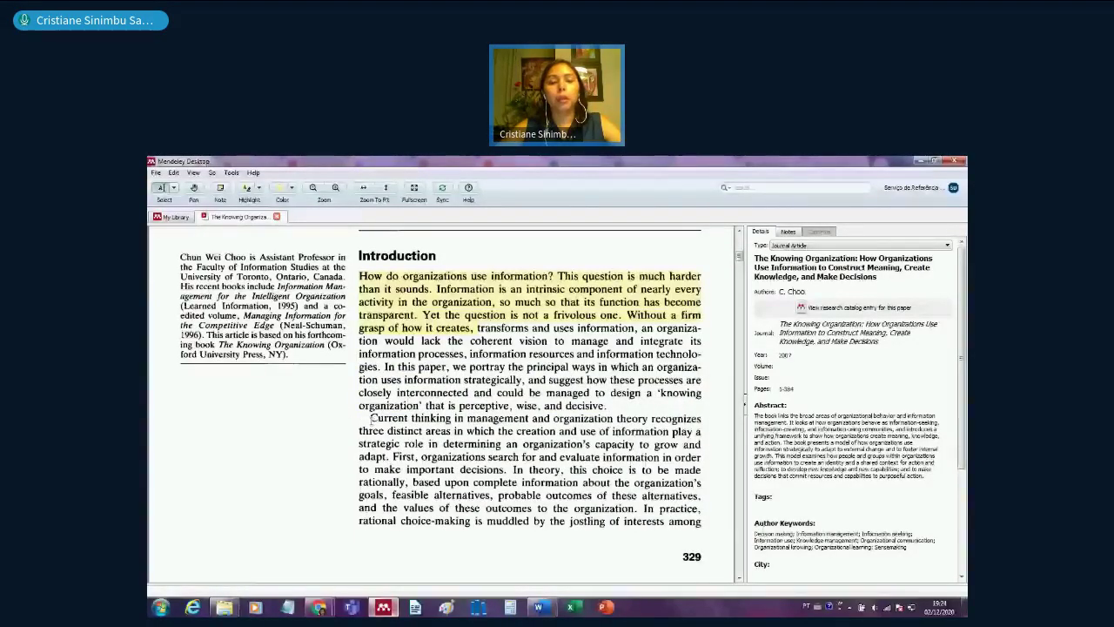
drag(371, 418, 702, 458)
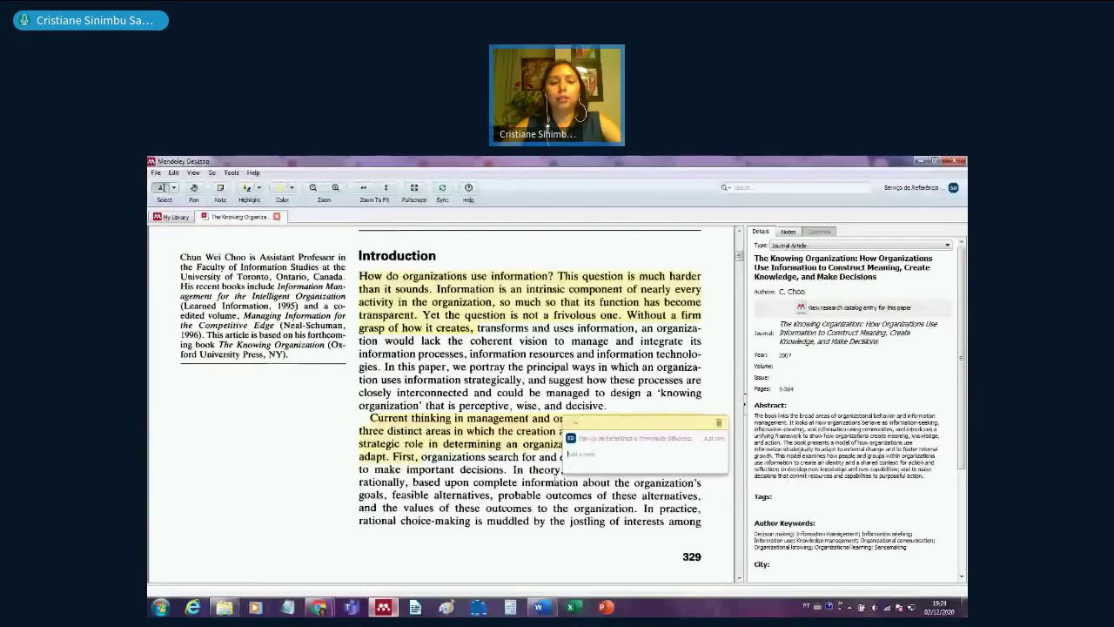
text(Olar esta t)
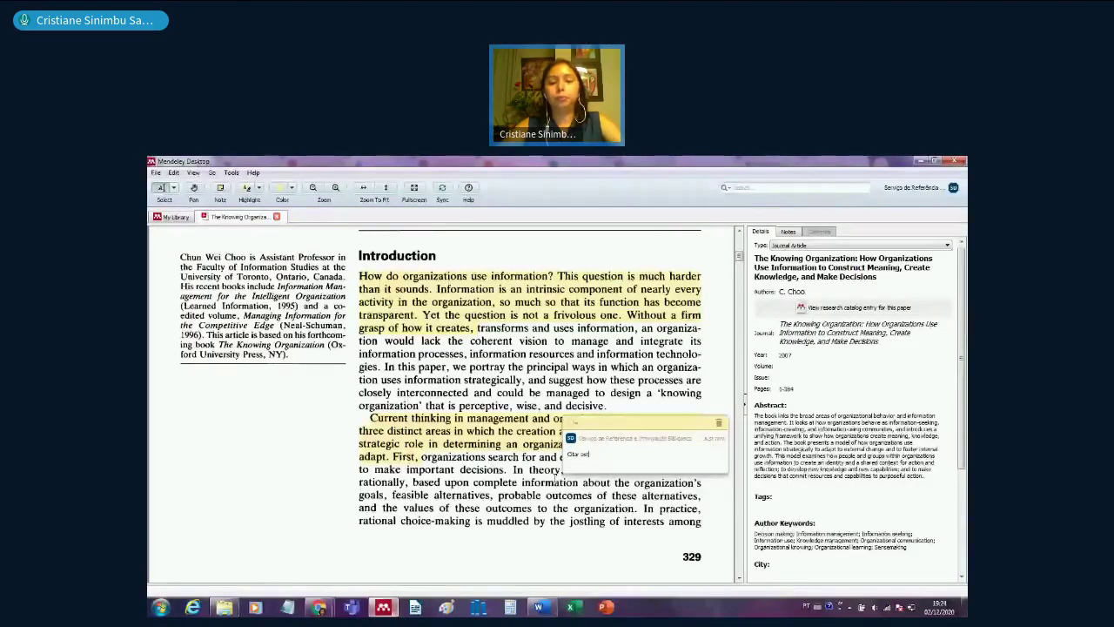
text(recho)
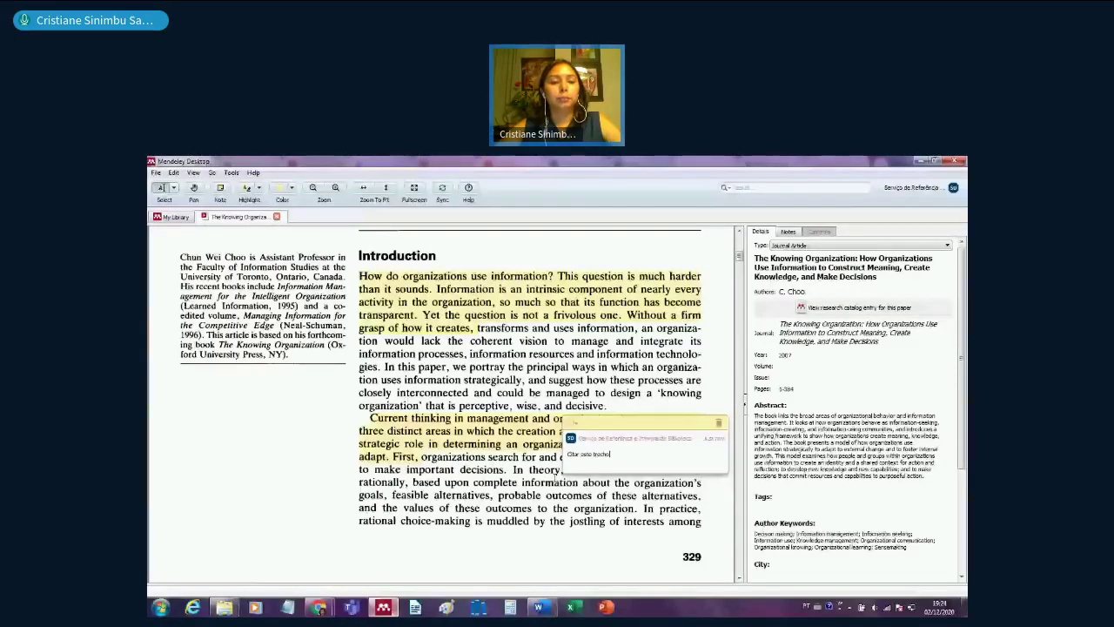
scroll(554, 477, down, 10)
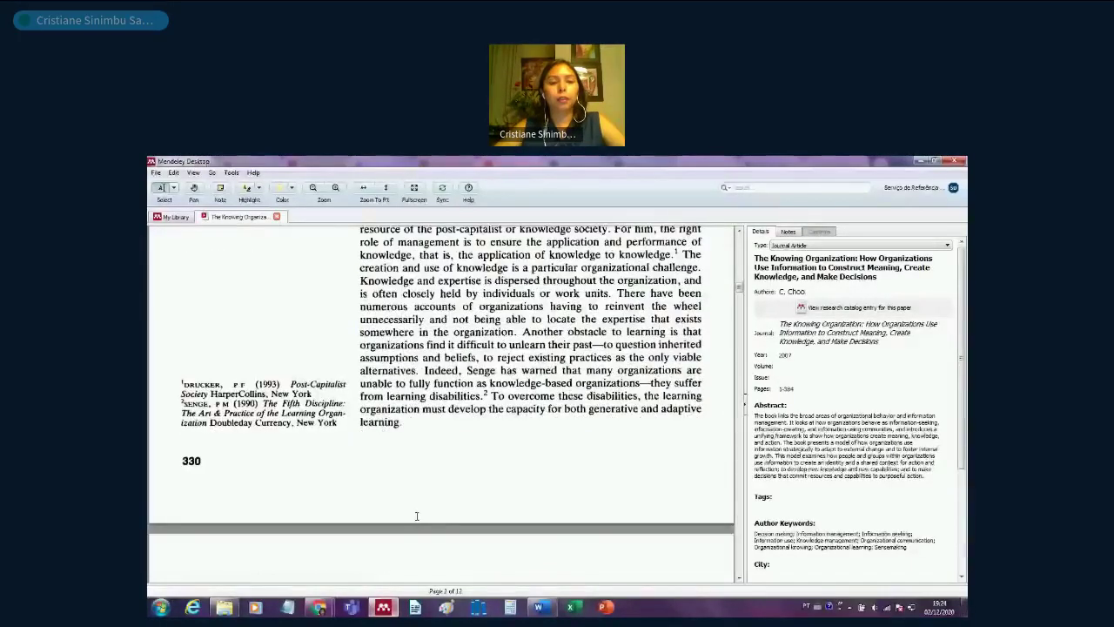
scroll(416, 516, down, 3)
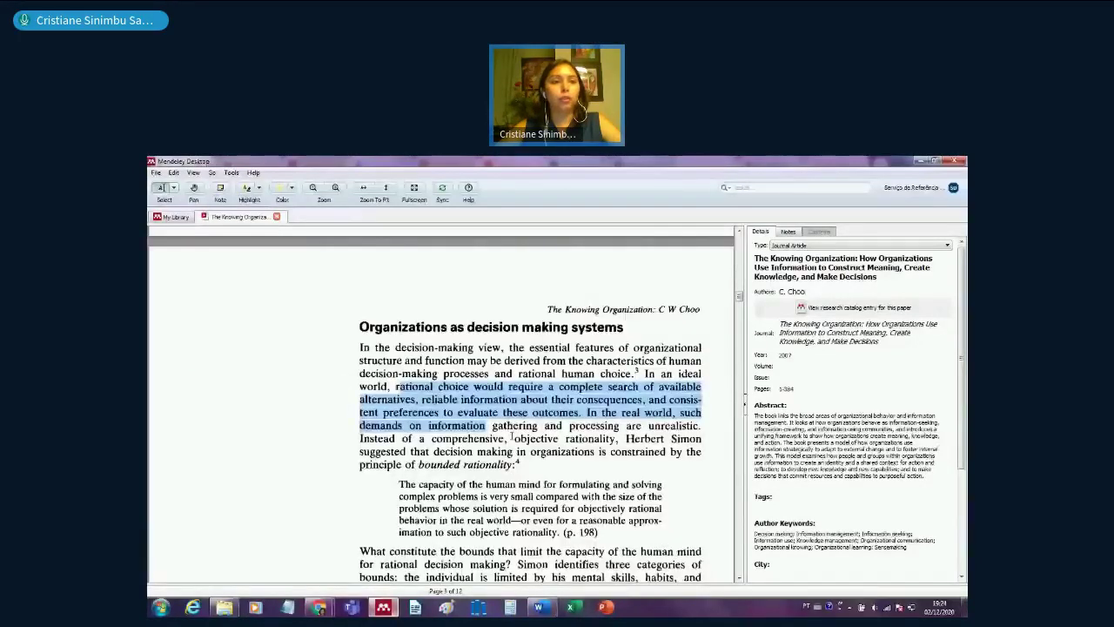
- Highlight the 'rational choice would require a complete search' passage on page 331 in pink
drag(511, 438, 515, 439)
click(291, 187)
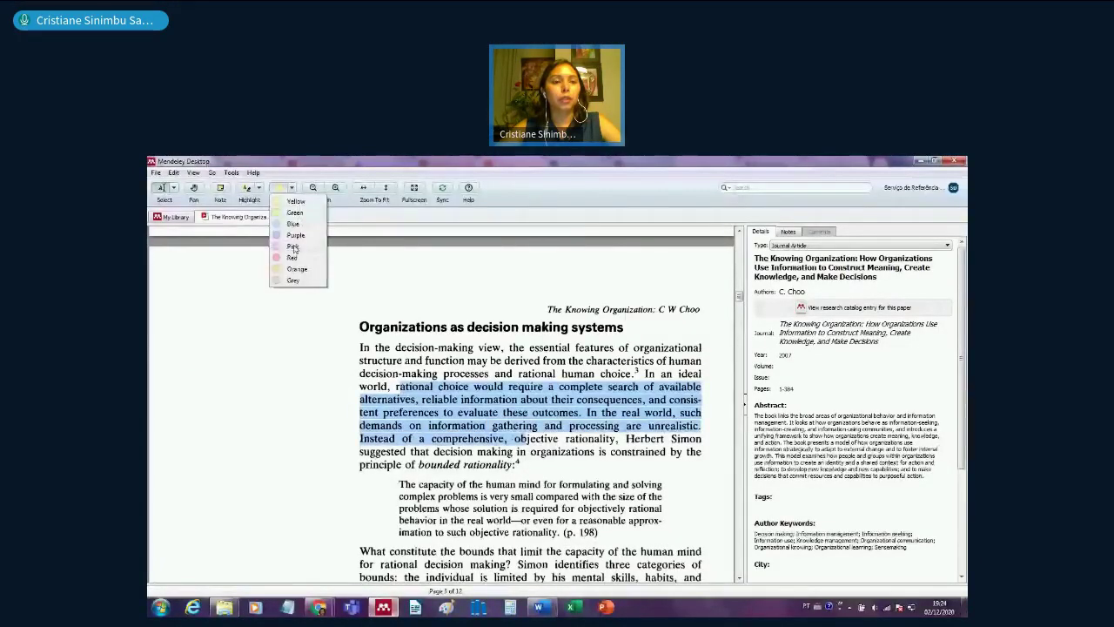
click(293, 247)
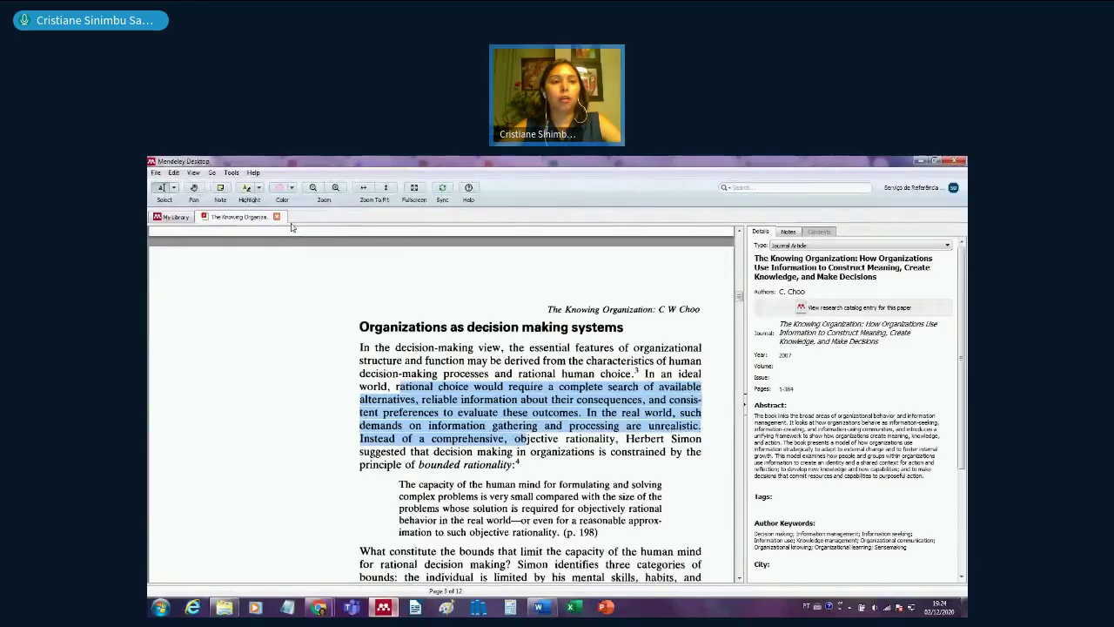
click(247, 191)
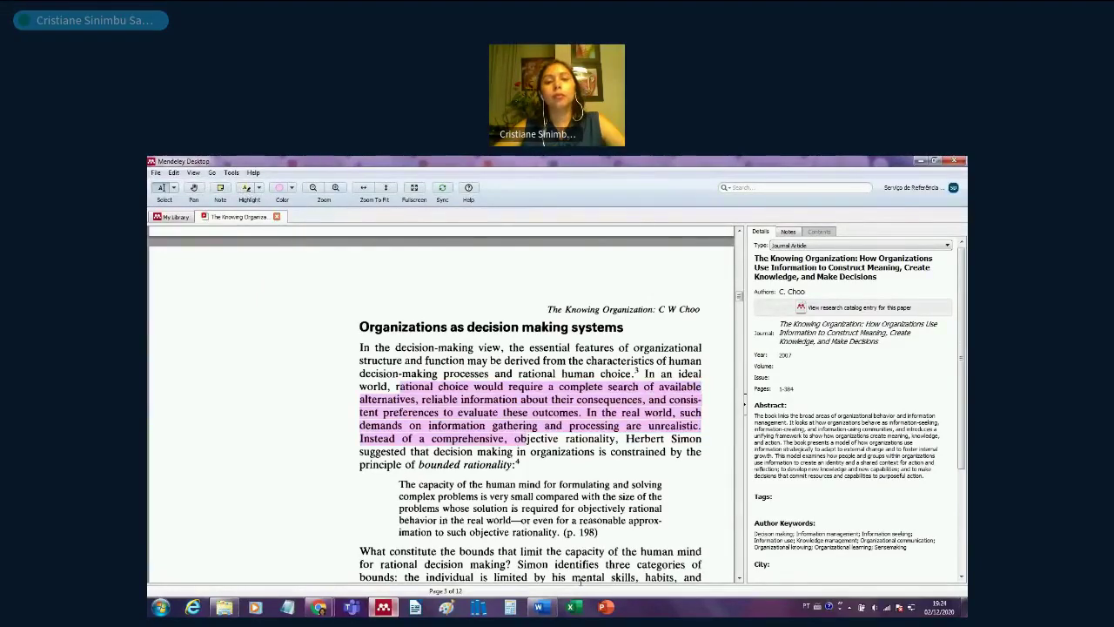
scroll(581, 580, down, 8)
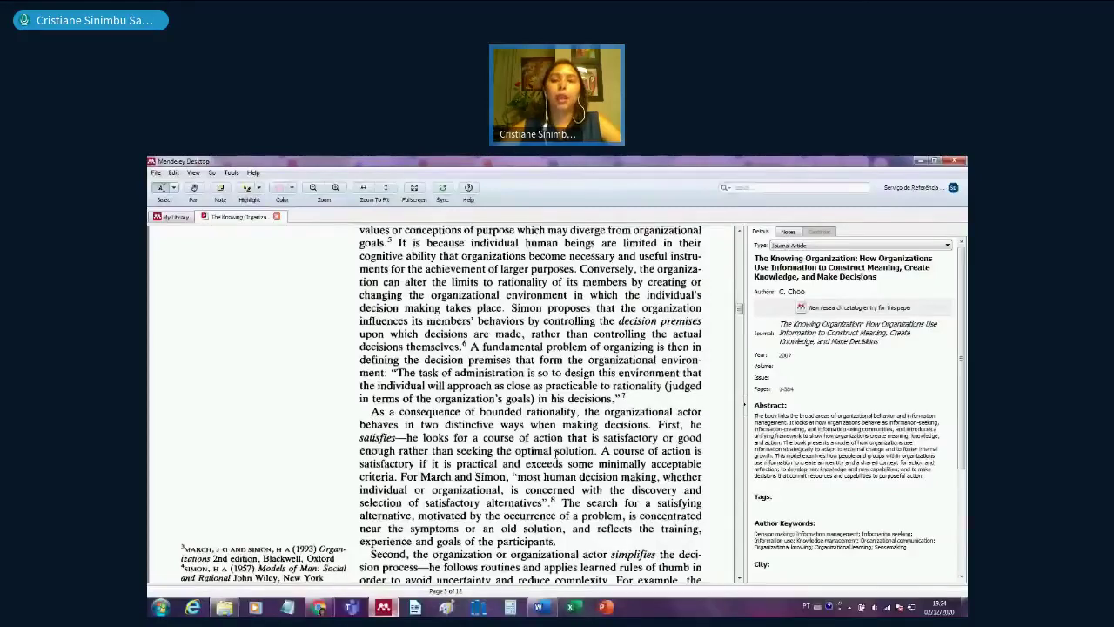
scroll(555, 454, down, 2)
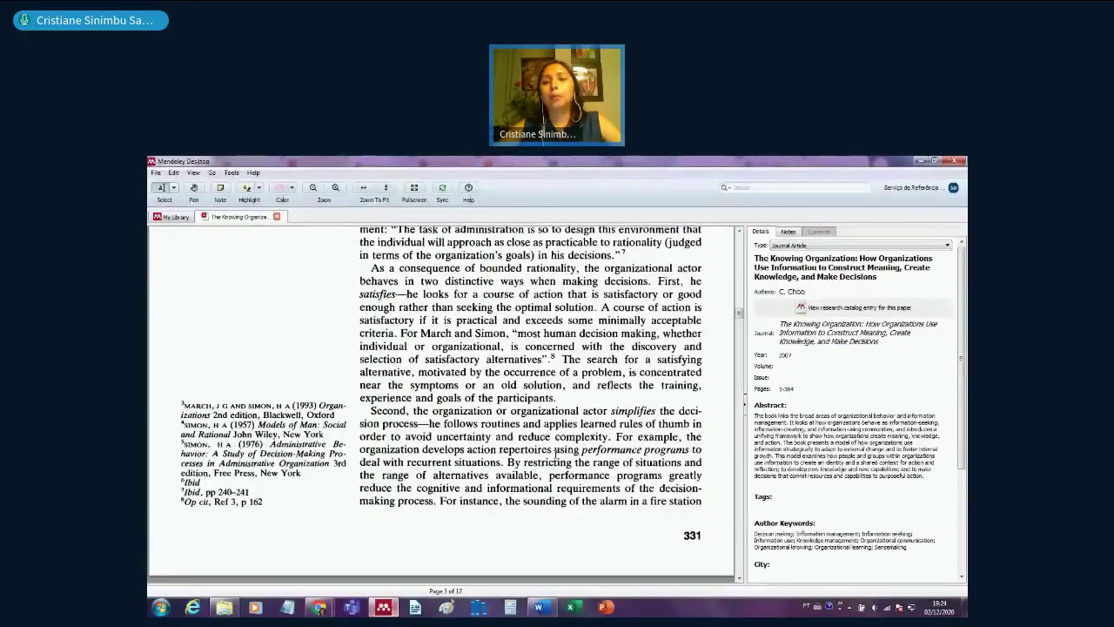
drag(963, 326, 964, 383)
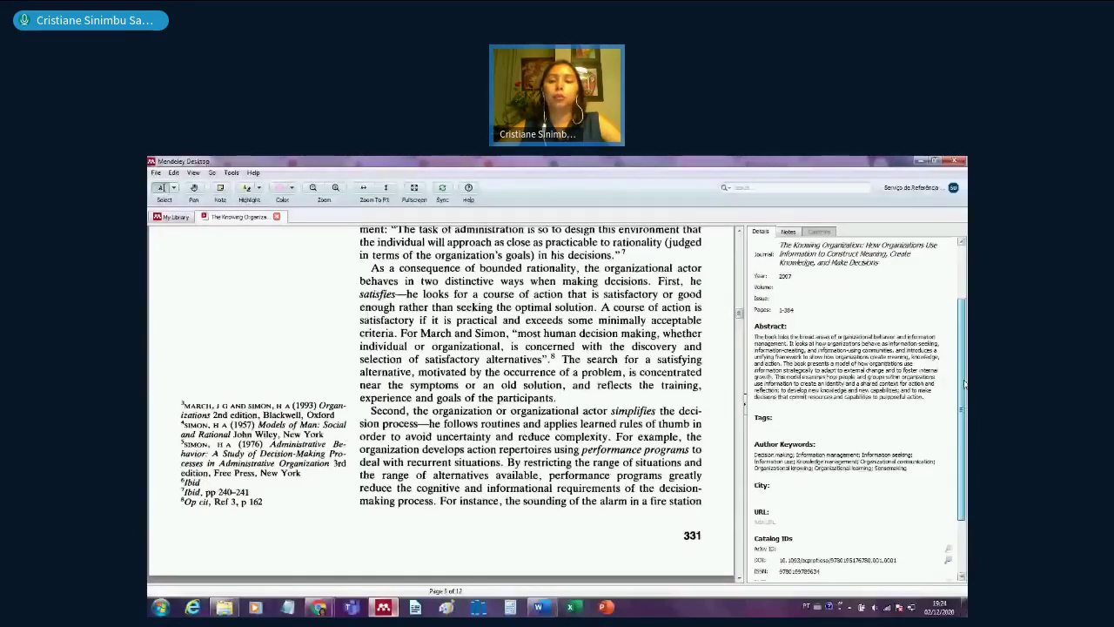
- Write 'conceito de gestão do conhecimento' in The Knowing Organization's General Notes, replacing the first attempt
click(767, 419)
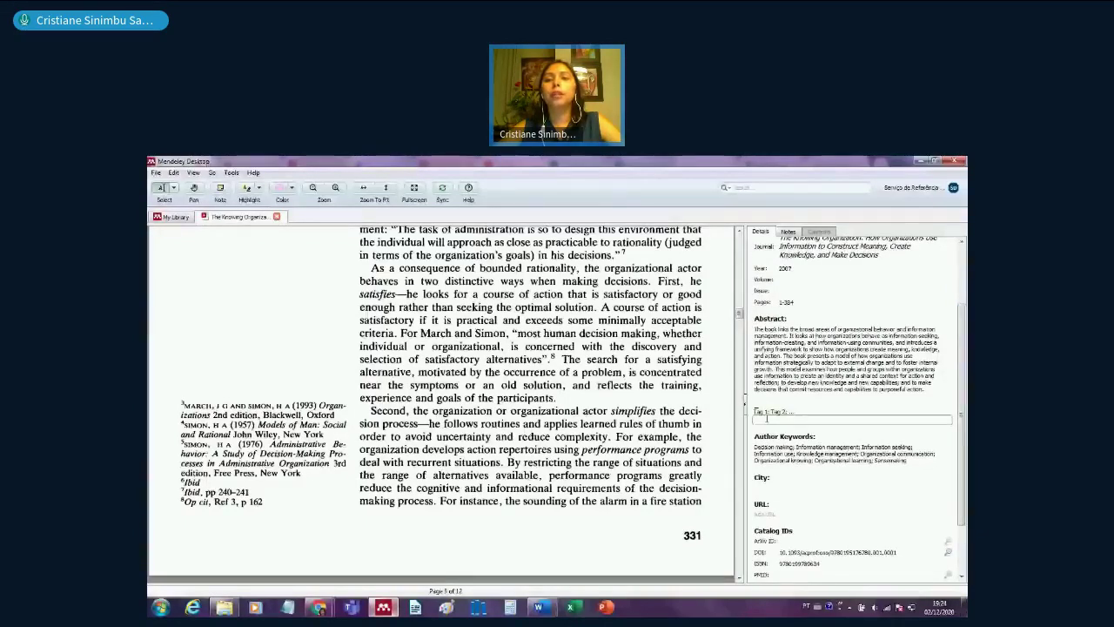
click(787, 231)
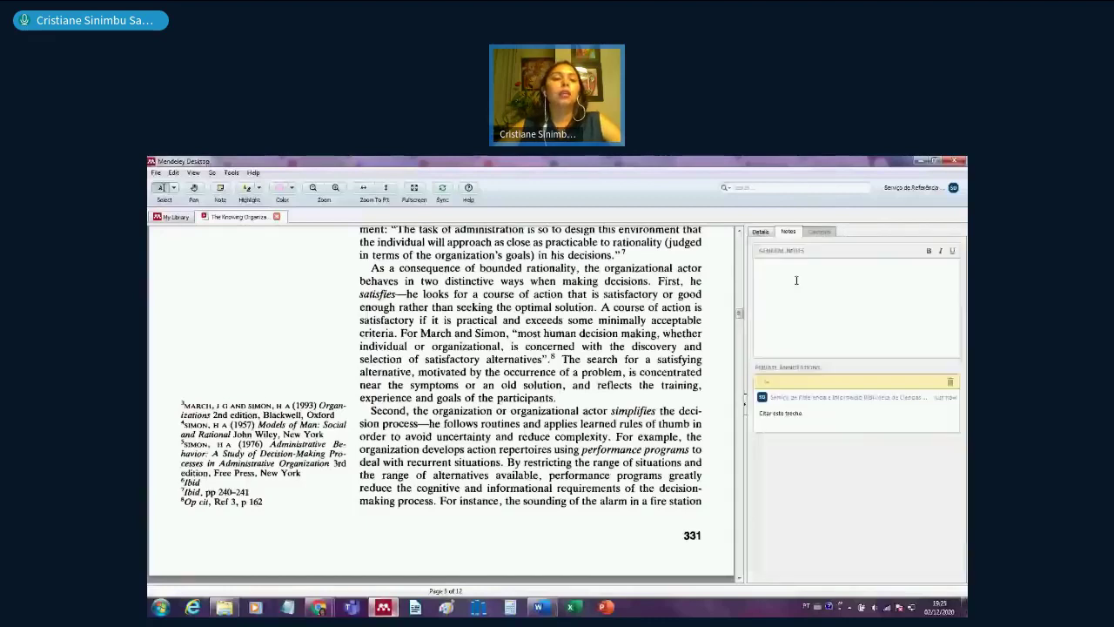
click(796, 280)
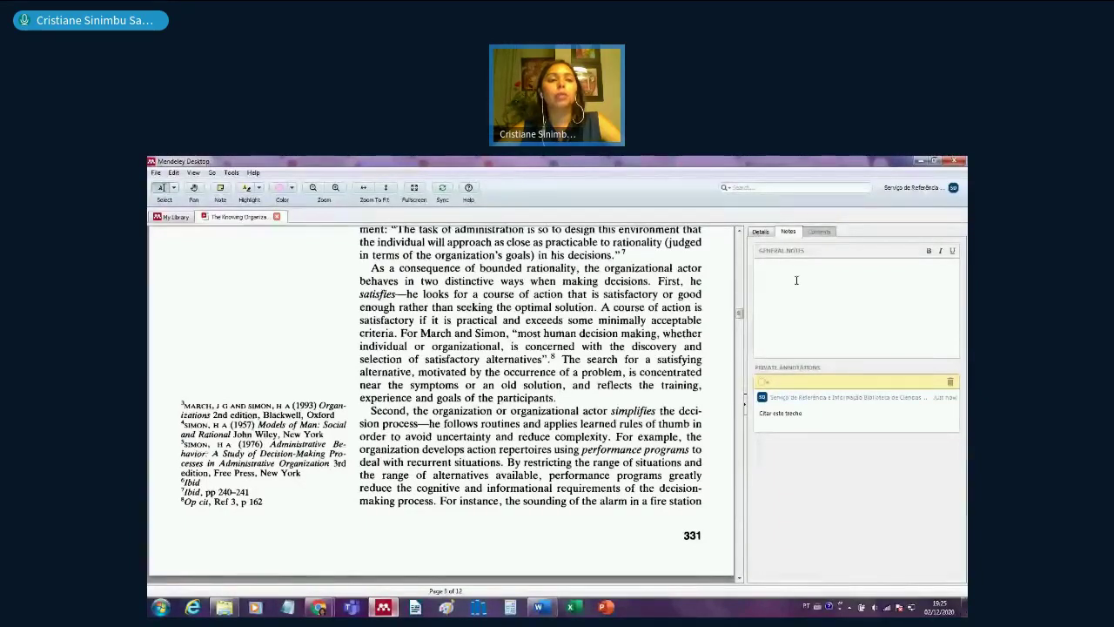
text(apr)
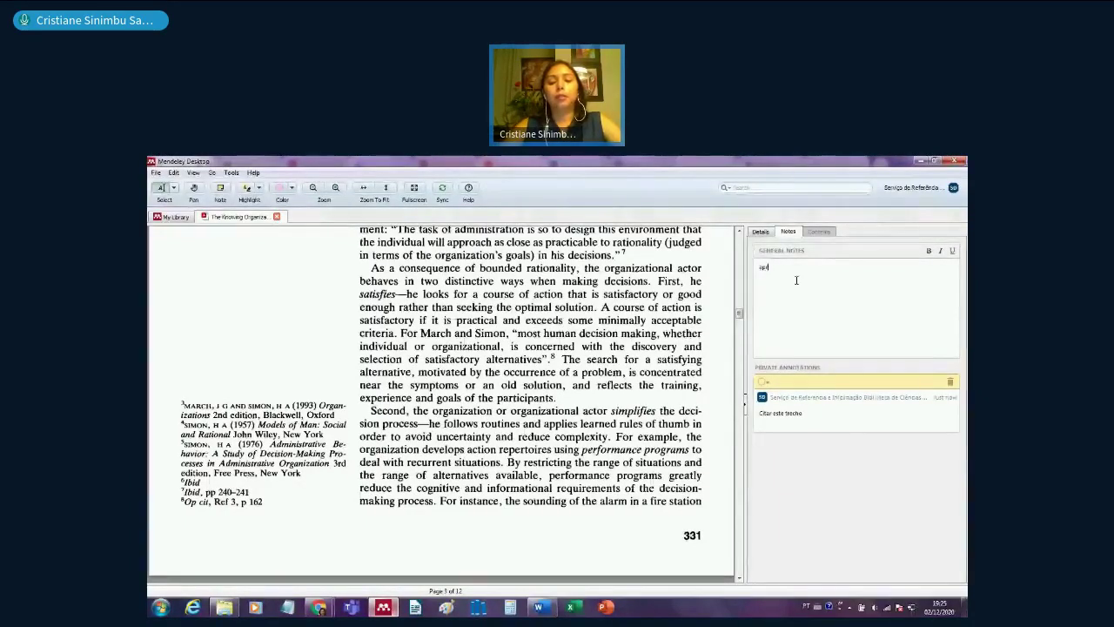
text(esentou)
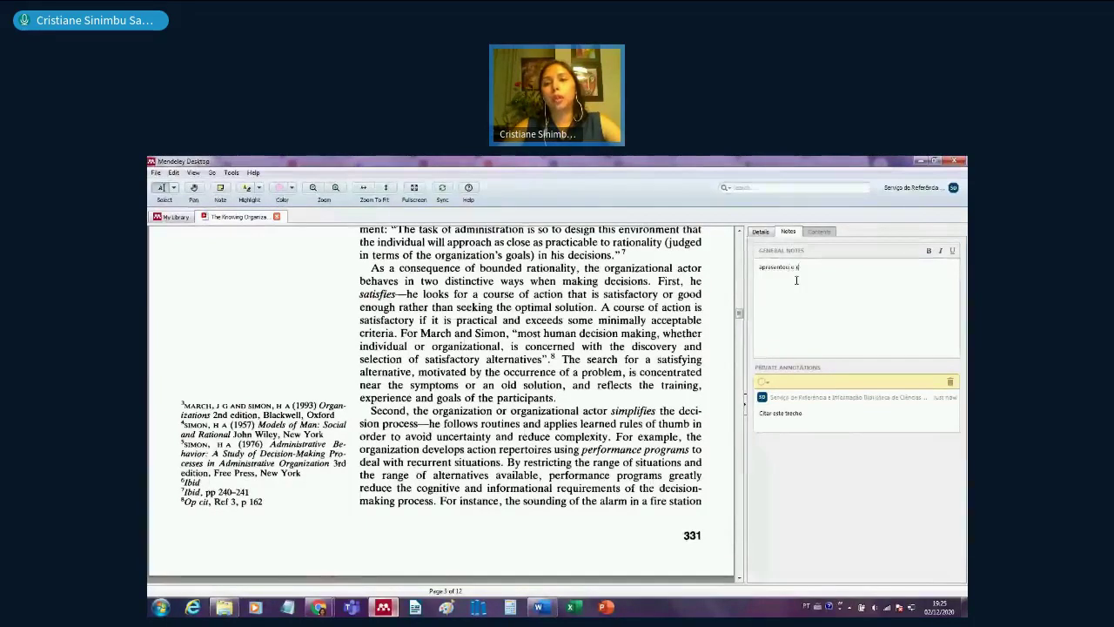
key(ctrl+z)
text(ca)
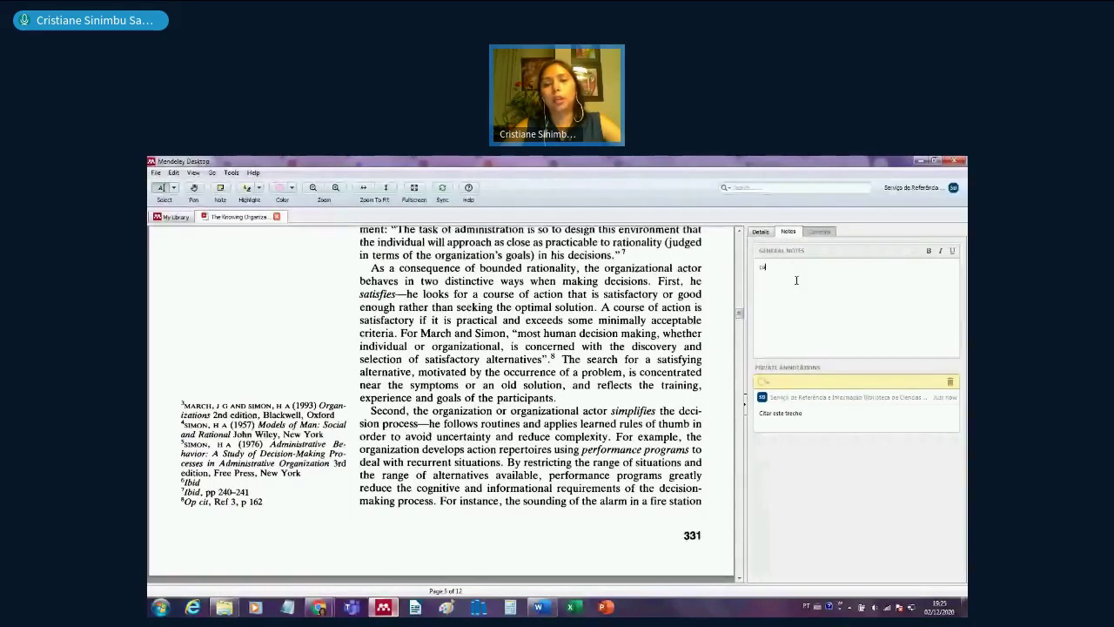
text(nceito de gestão do )
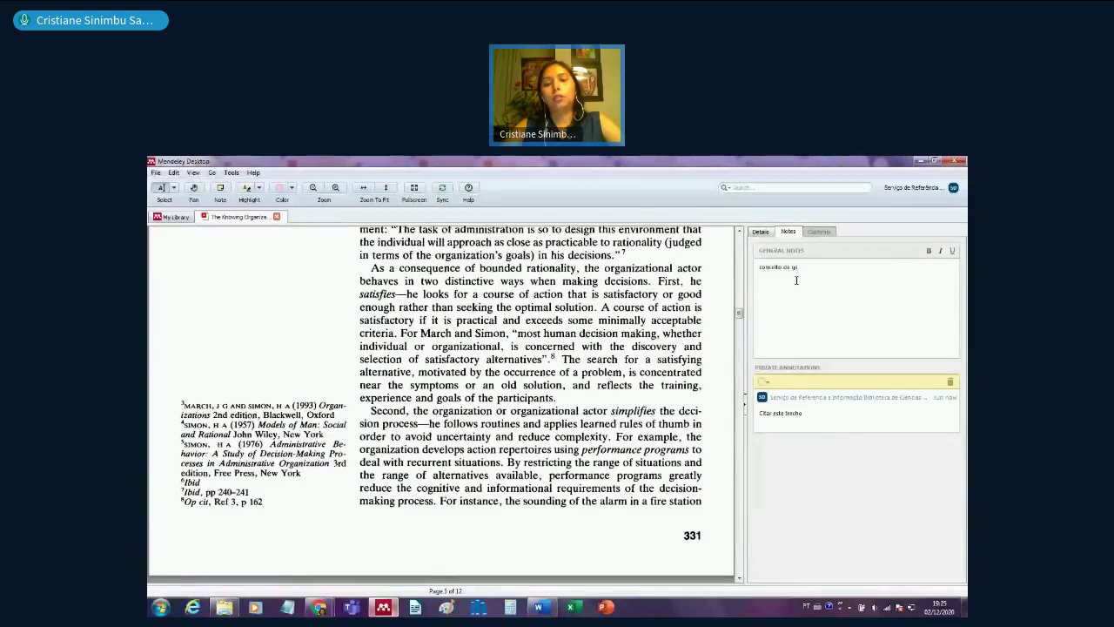
text(con)
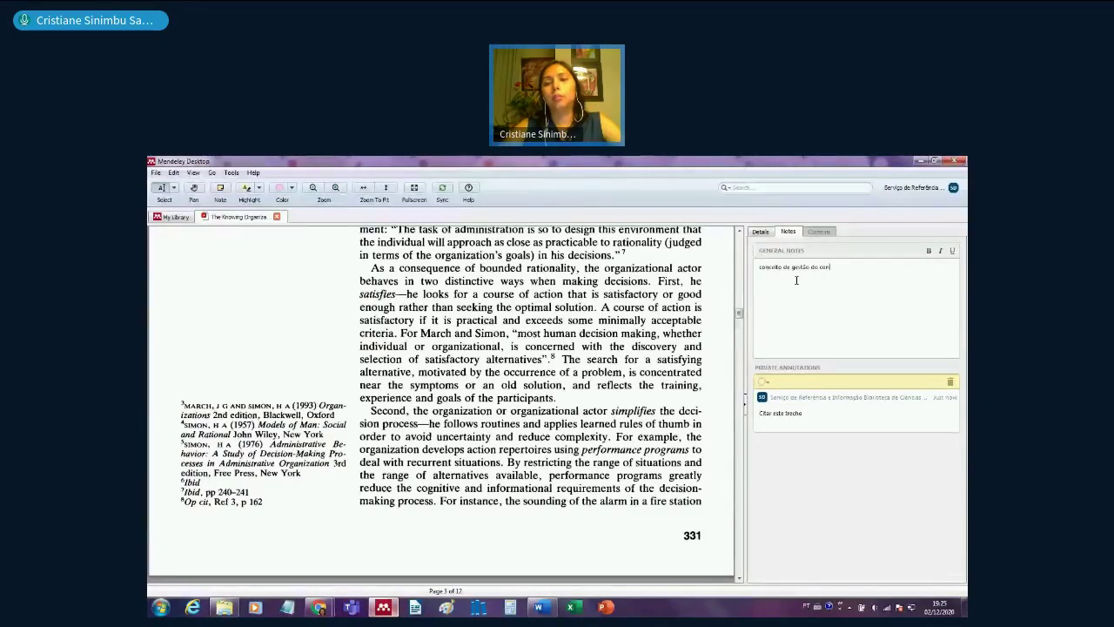
text(hecimento)
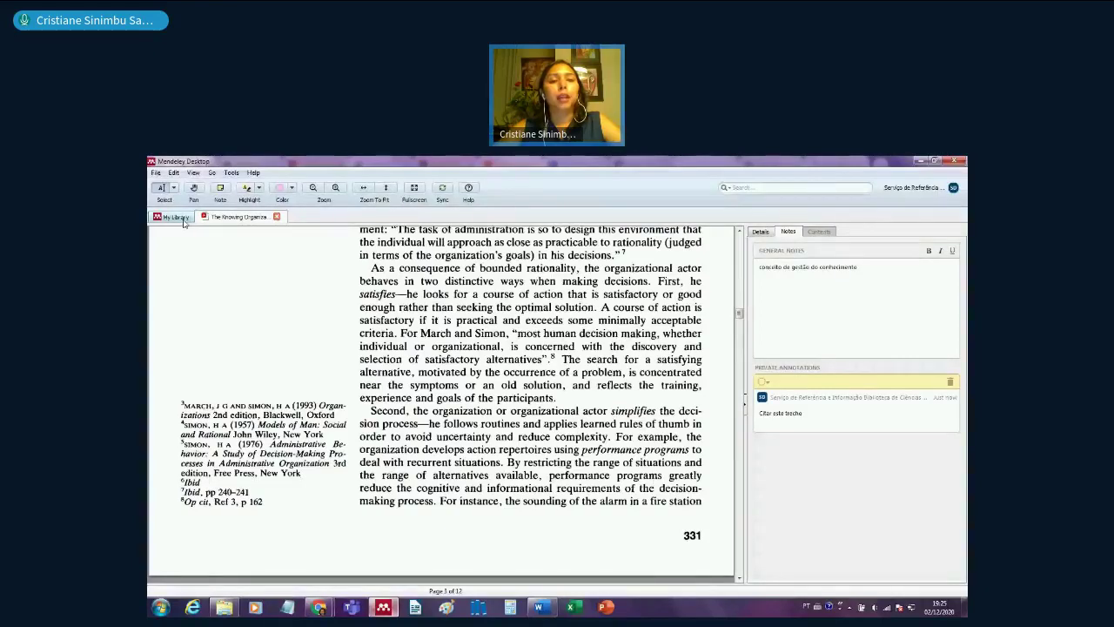
- Copy The Knowing Organization's concept note and paste it into A condição da informação's general notes
click(174, 217)
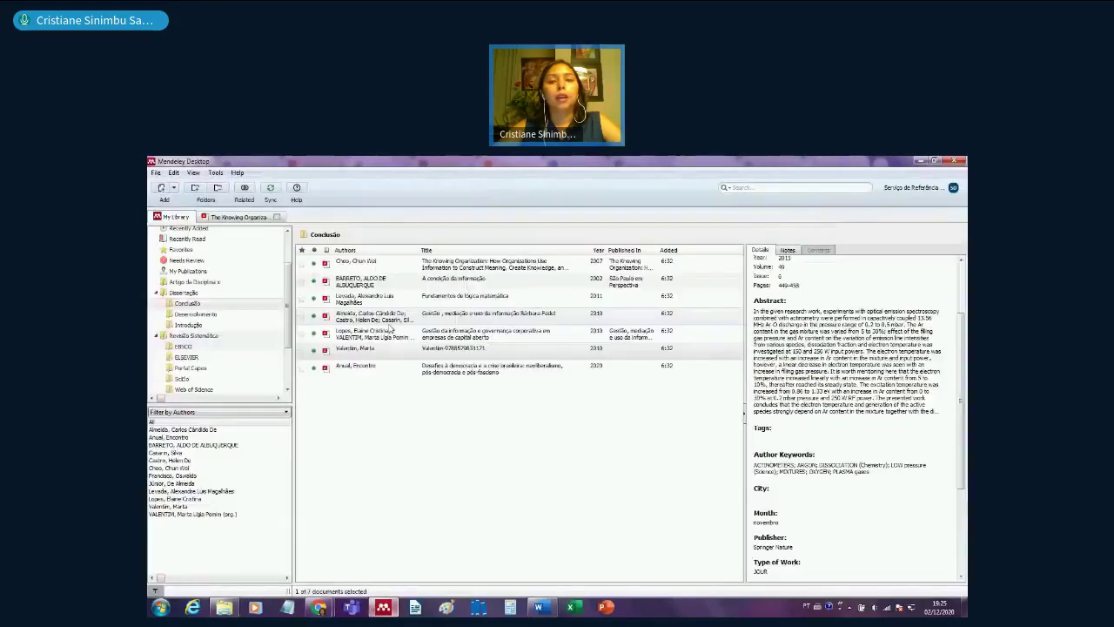
click(787, 250)
text(conceito de)
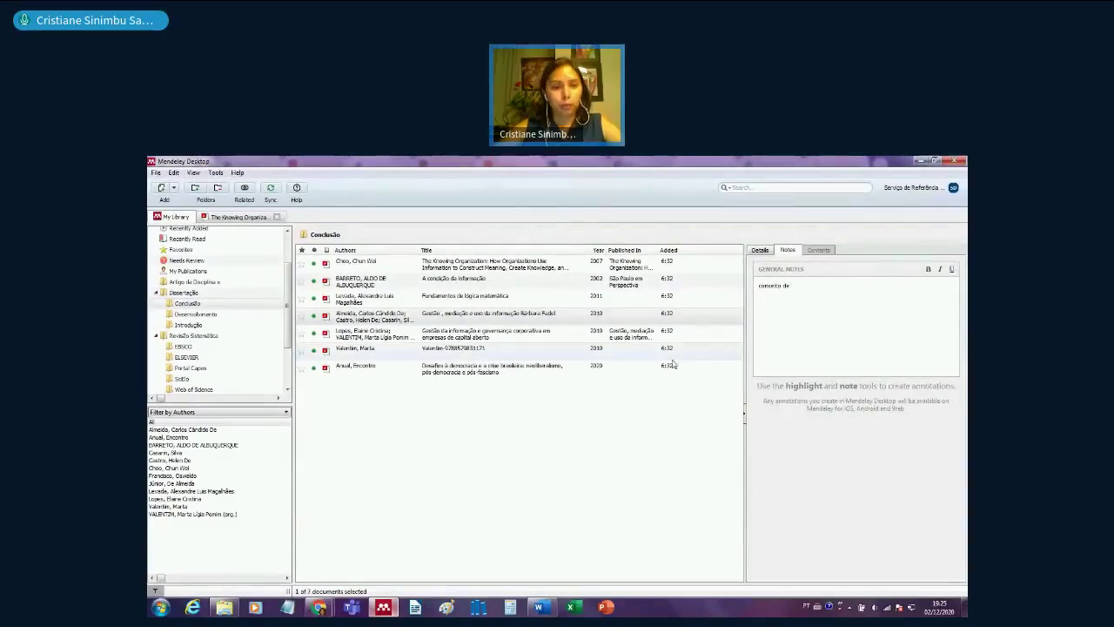
click(443, 283)
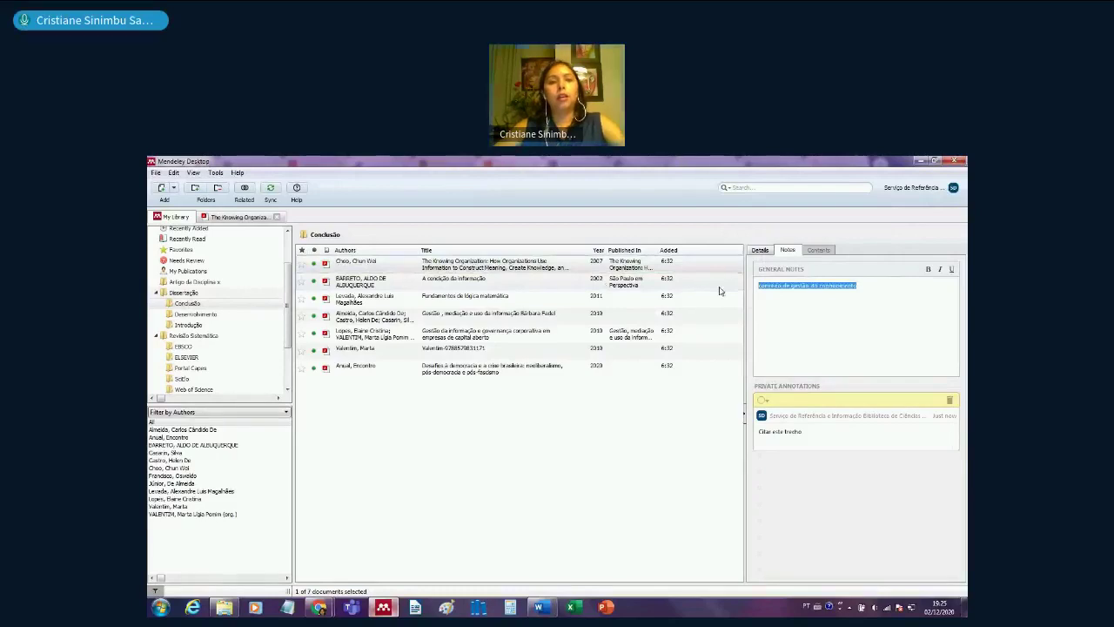
click(551, 287)
click(809, 291)
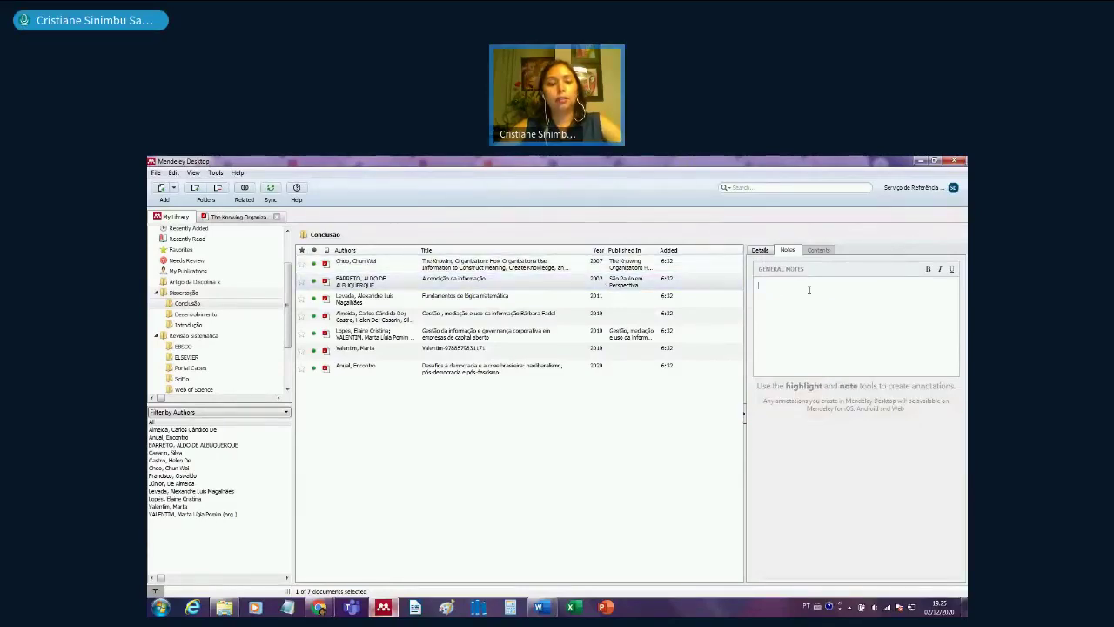
text(conceito de gestão do conhecimento)
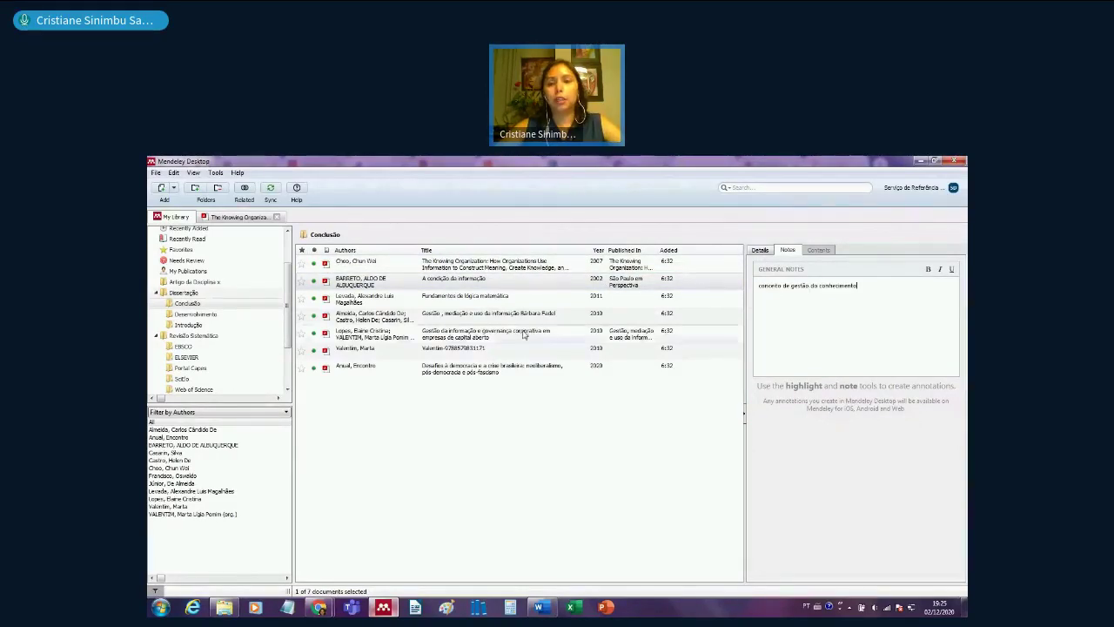
- Paste the concept note into two more Conclusão papers, replacing the partial note
click(488, 315)
text(conceito de gestão do conhecimento)
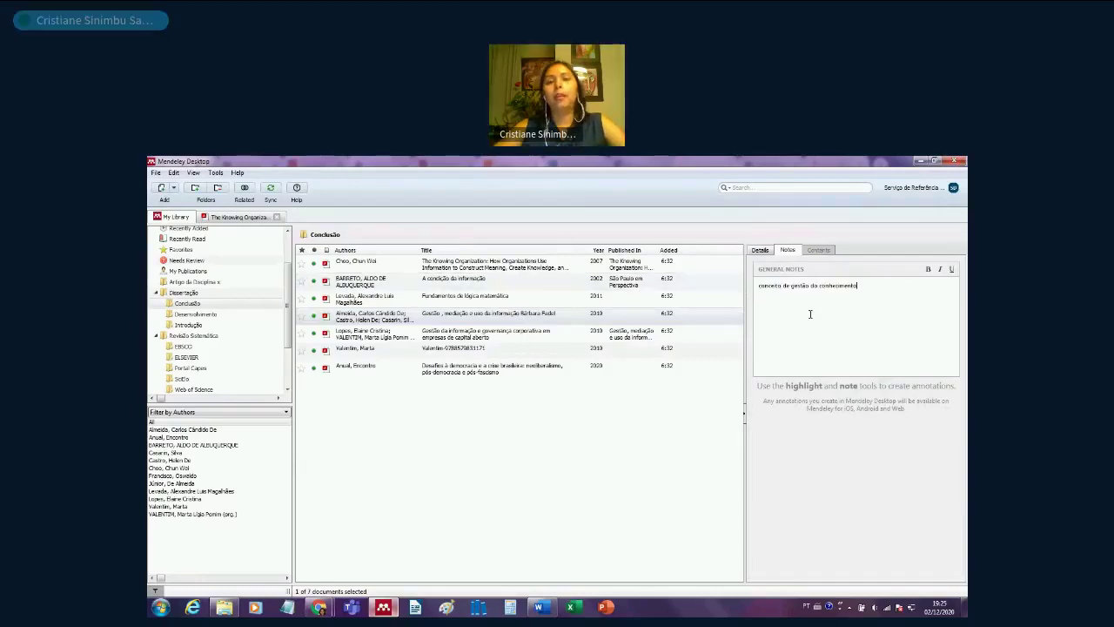
click(705, 335)
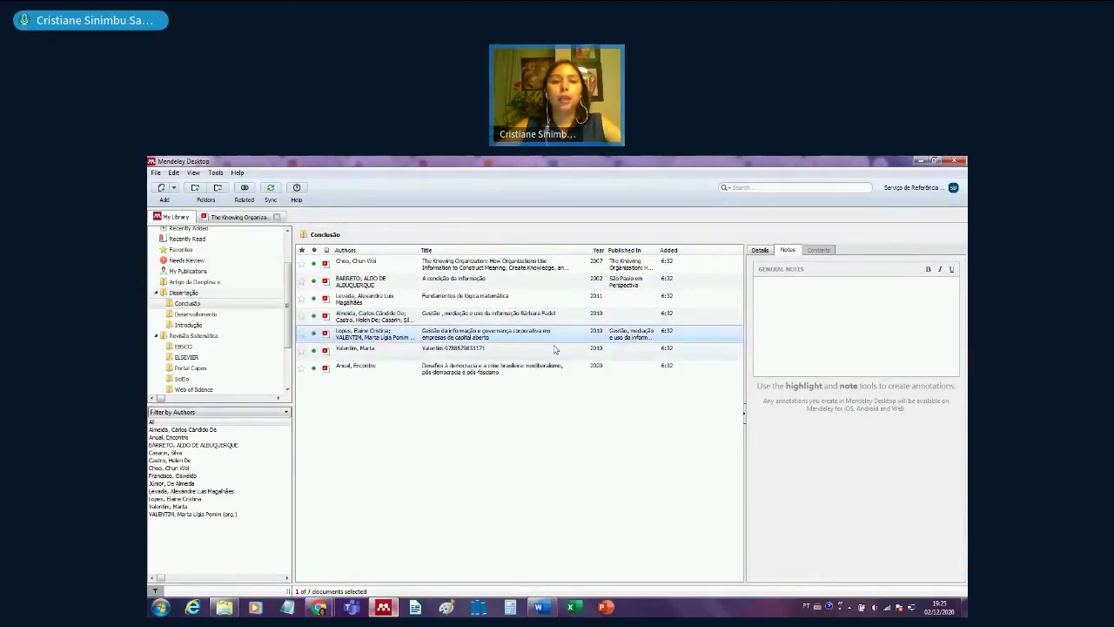
click(522, 349)
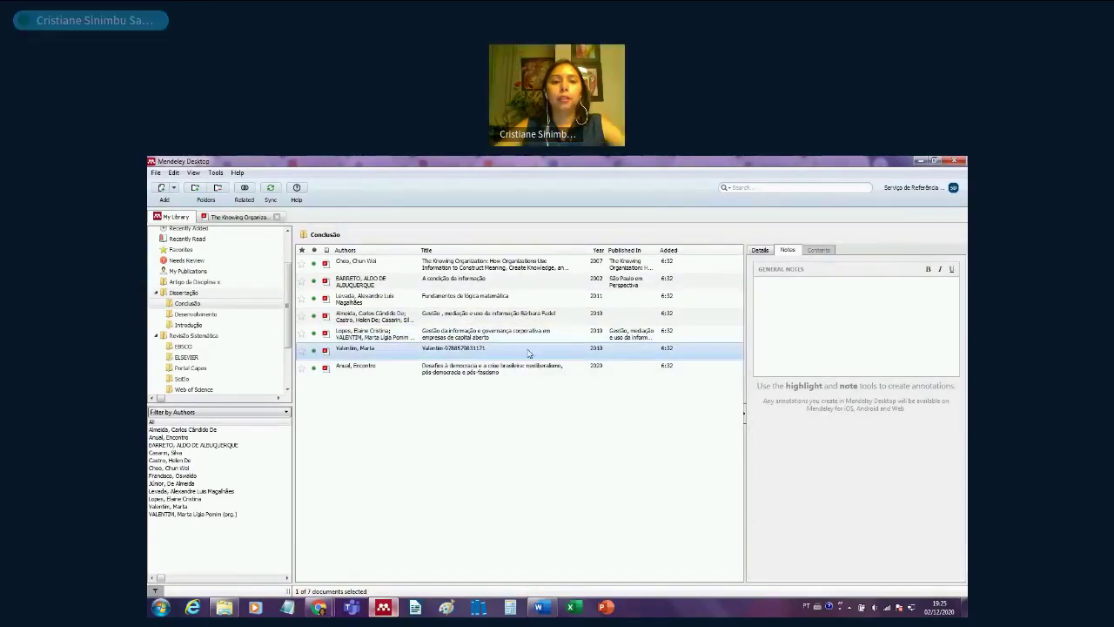
click(789, 323)
text(conceito de gestão do conhecimento)
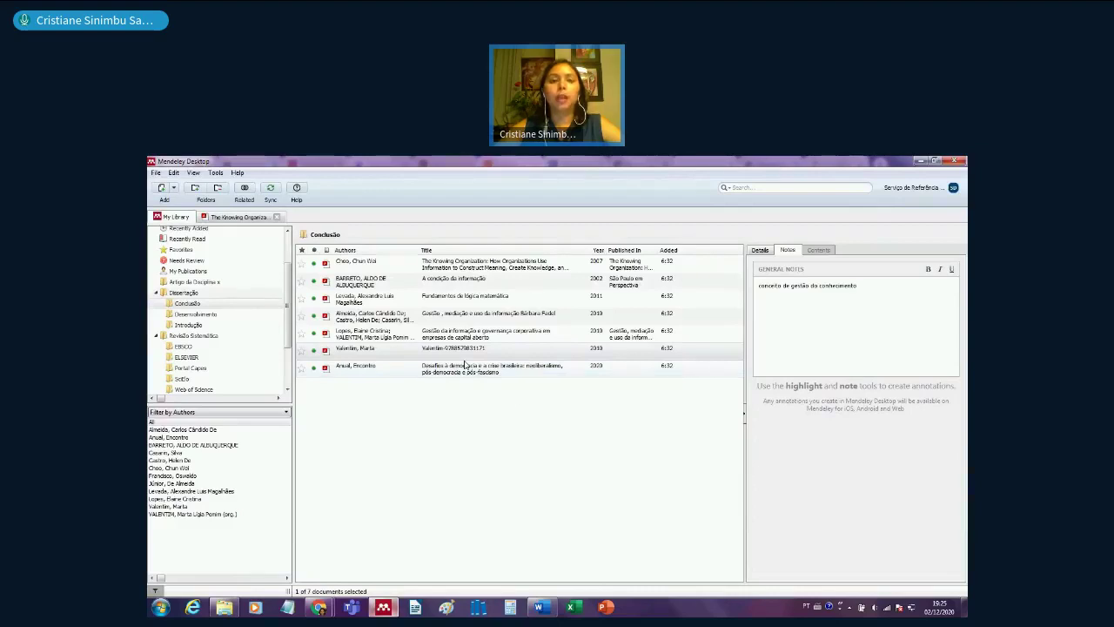
- Show the paper's details again and list All Documents (124 items)
scroll(289, 267, up, 2)
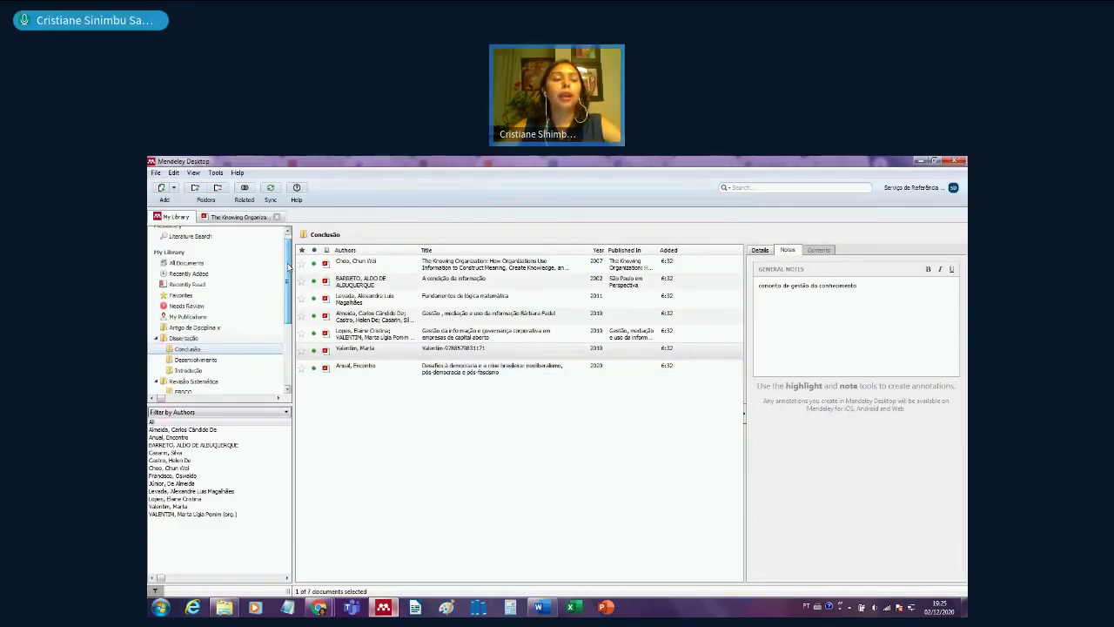
scroll(288, 268, up, 1)
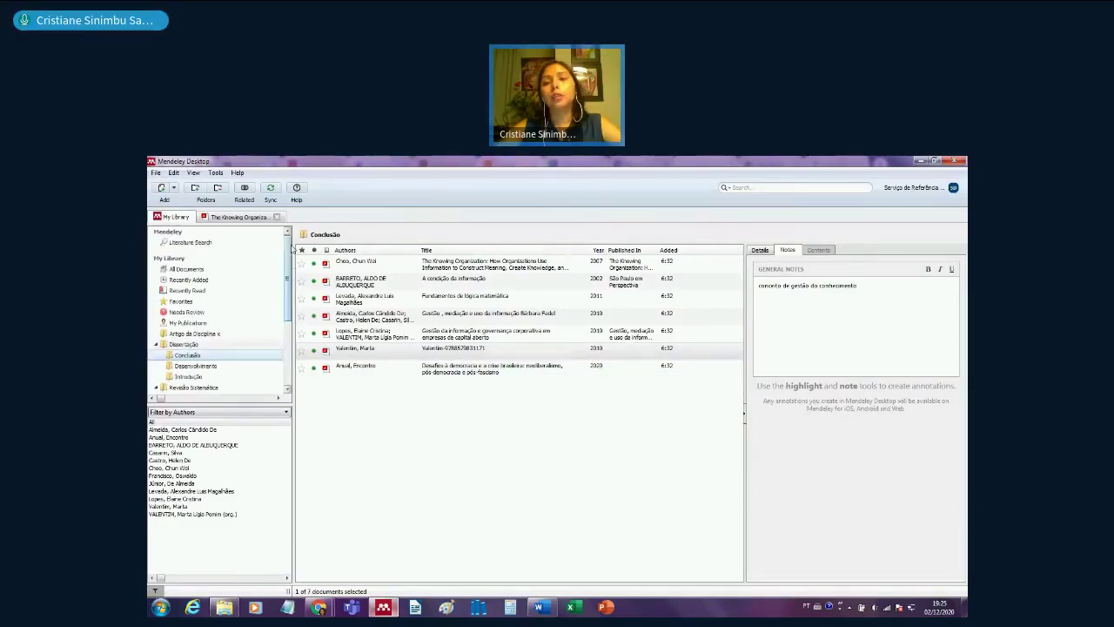
click(761, 250)
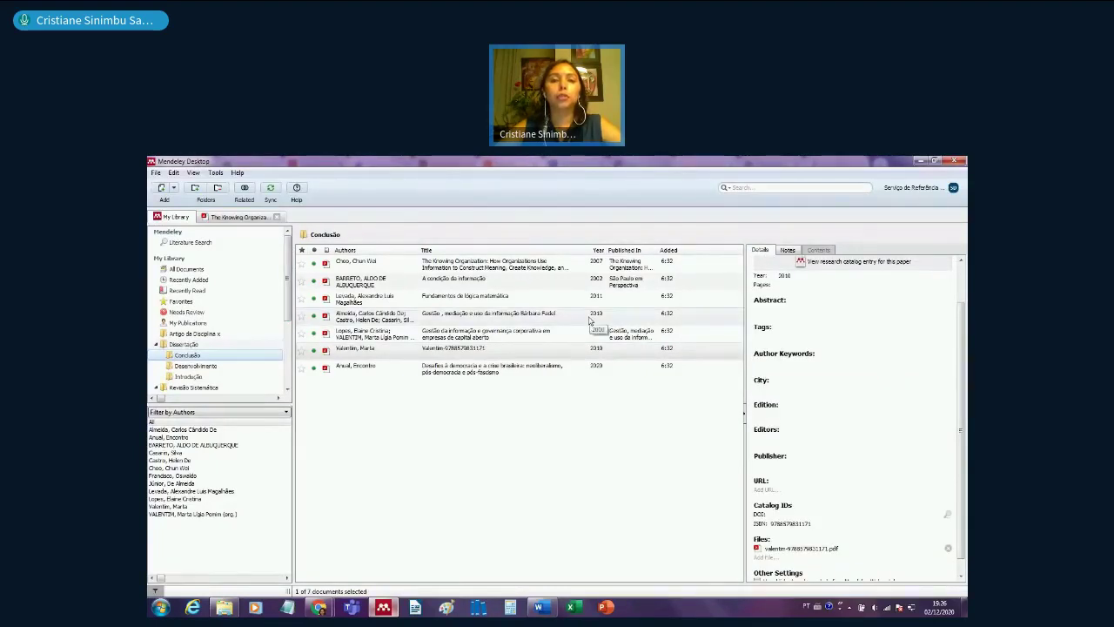
click(209, 270)
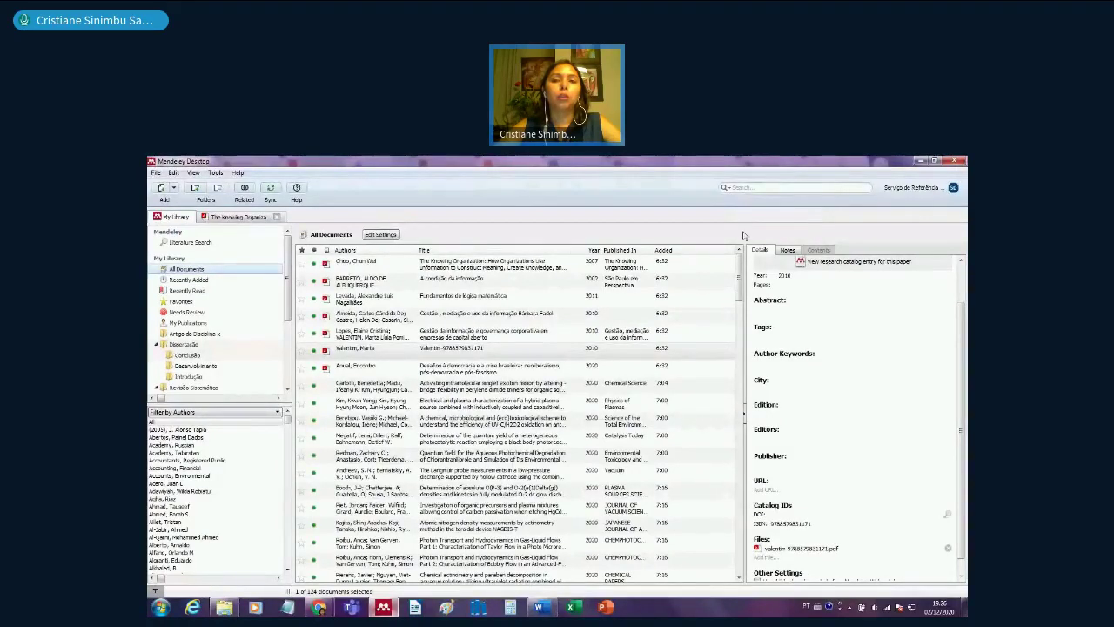
- Search Notes for 'conceito de gestão do conhecimento', review the four matching papers, then clear the search
click(726, 189)
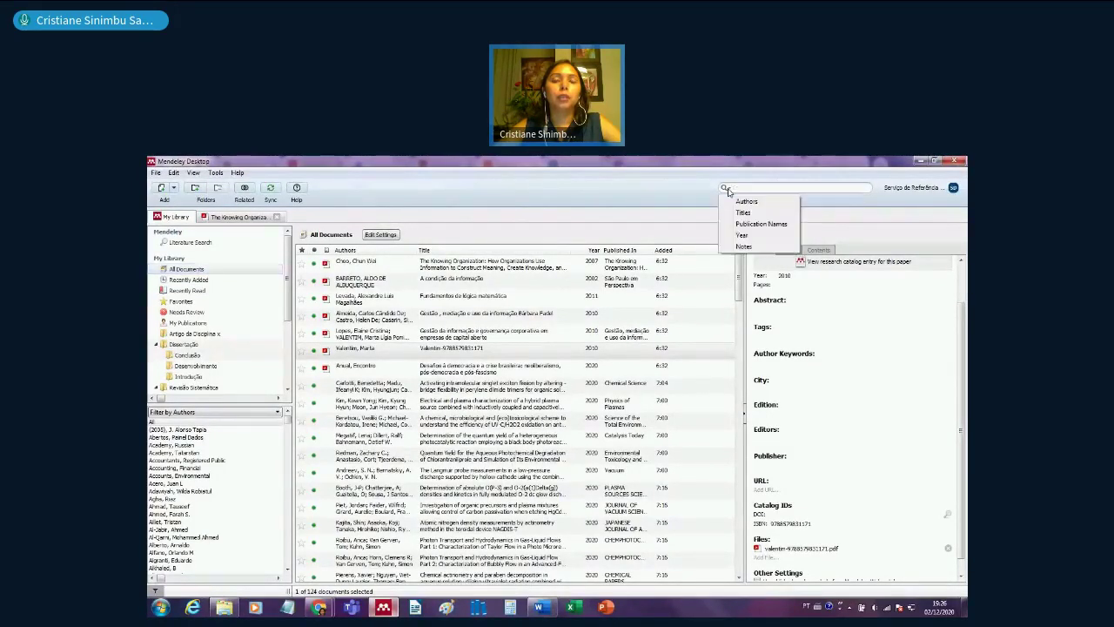
click(744, 246)
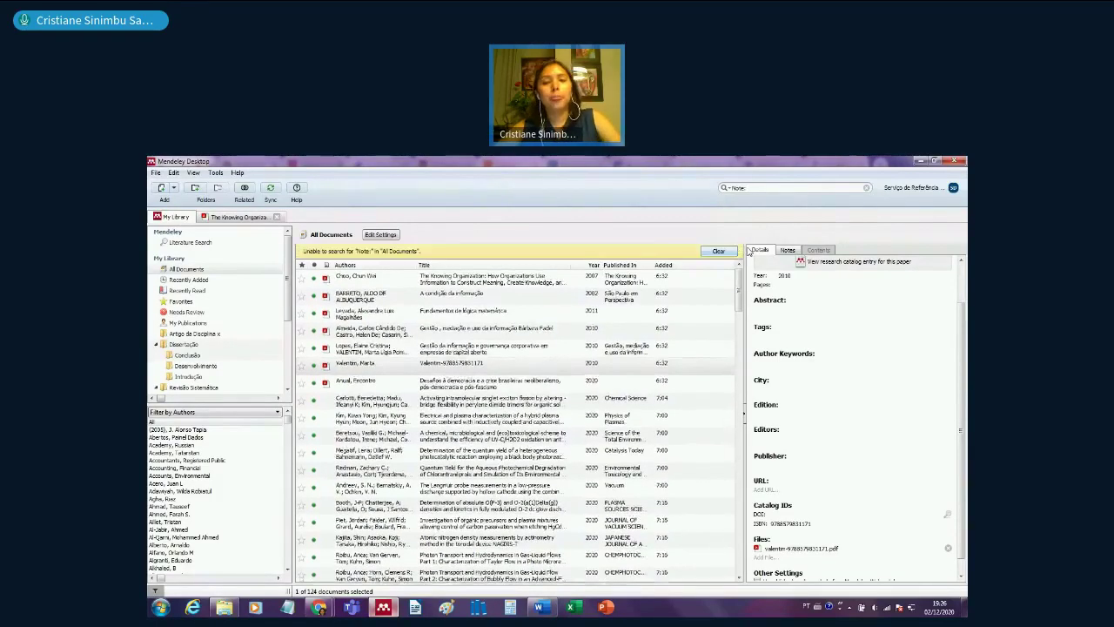
text(conceito de gestão do conhecimento)
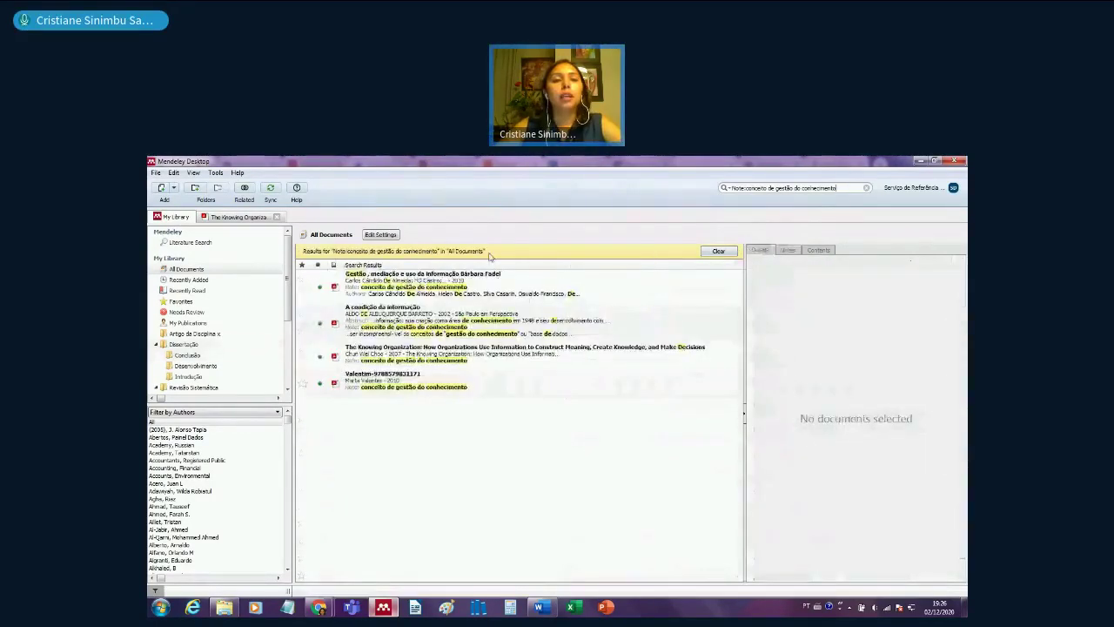
click(486, 276)
click(496, 353)
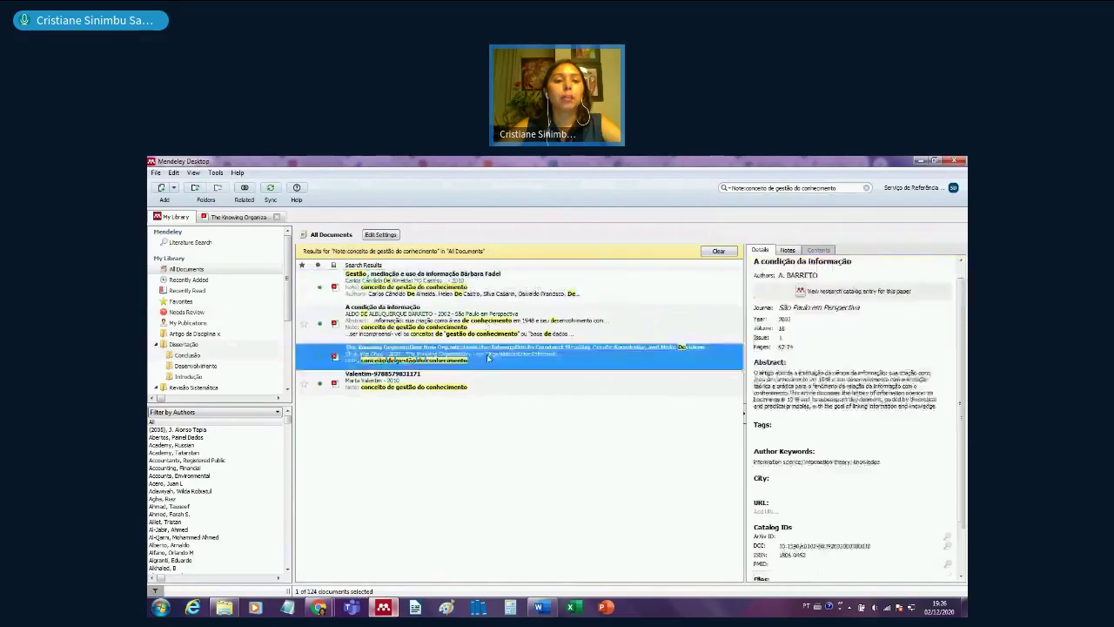
click(501, 392)
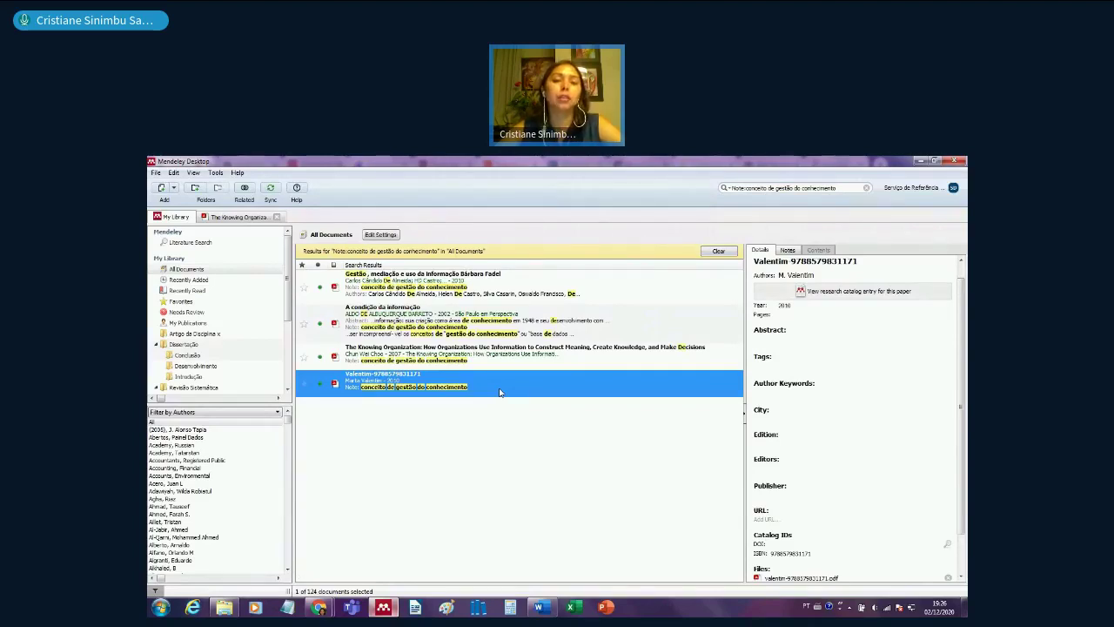
click(719, 252)
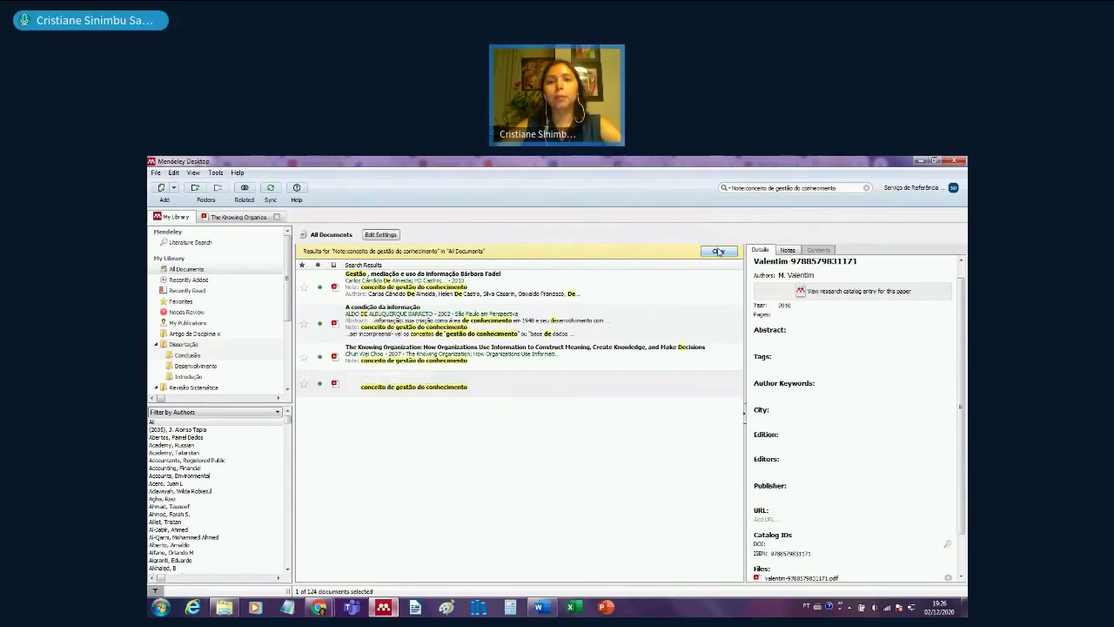
- Search Authors for 'valentim', browse the two matching documents, then clear the search
click(725, 189)
click(759, 201)
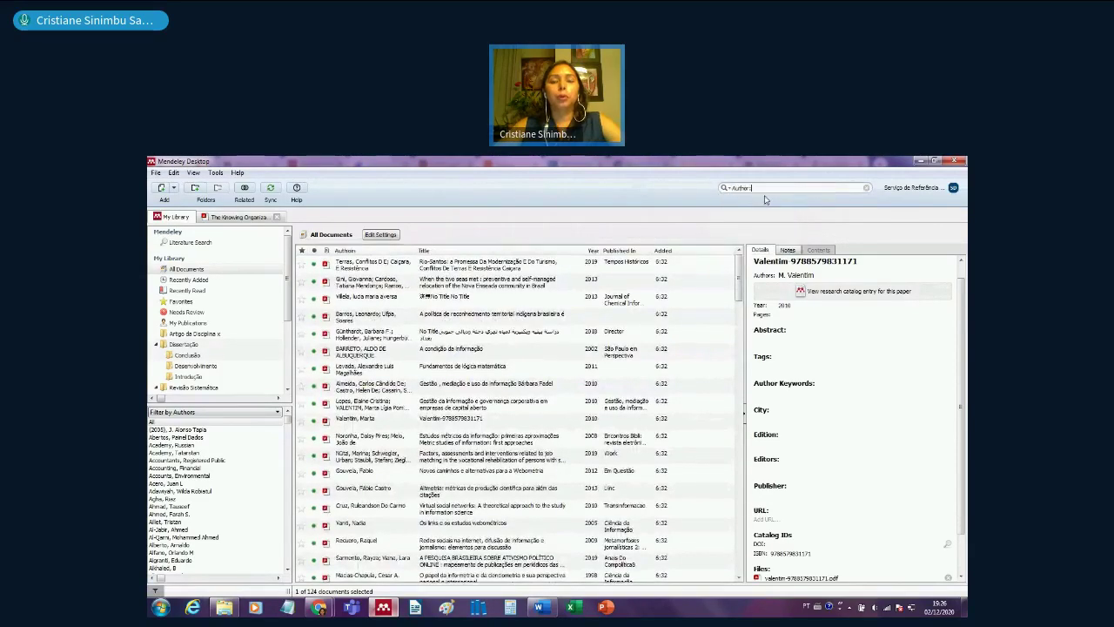
text(valetim)
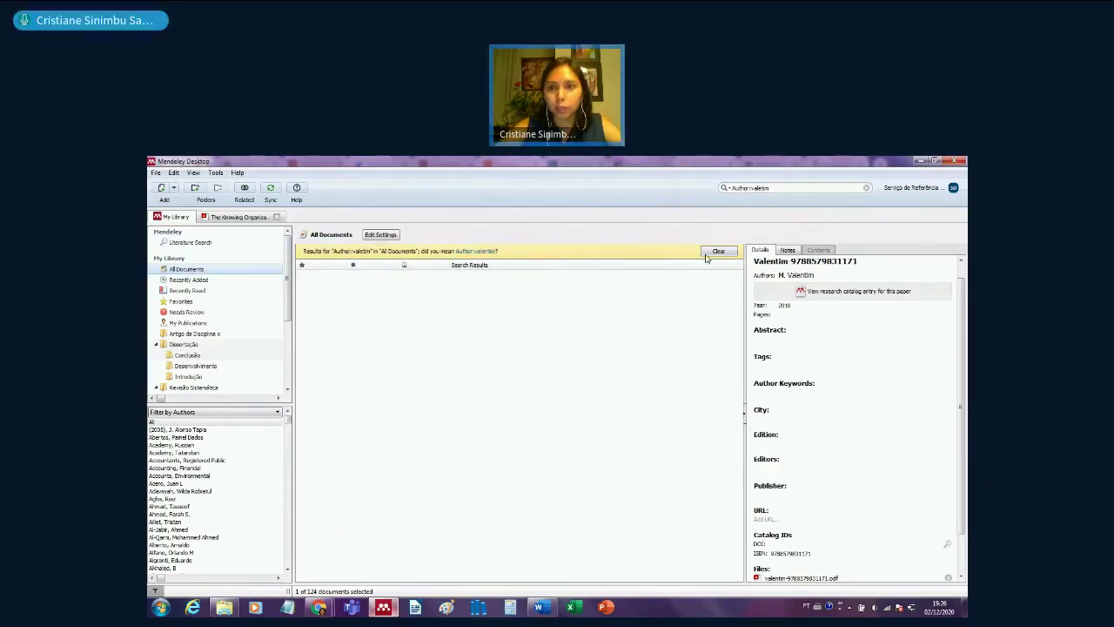
click(779, 189)
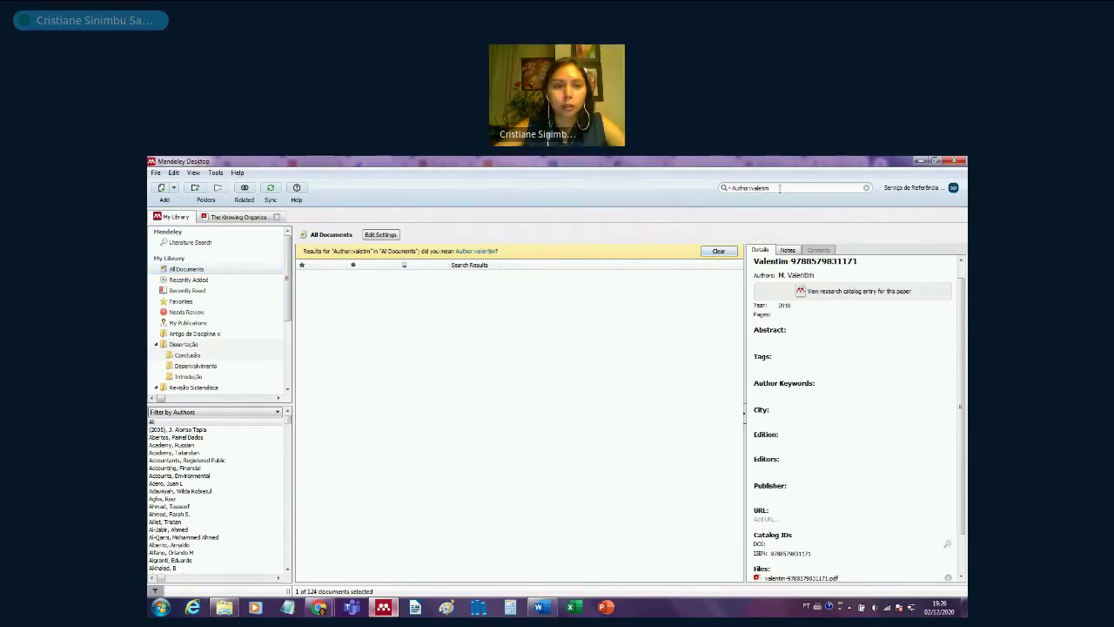
key(BackSpace)
key(BackSpace)
key(BackSpace)
key(BackSpace)
key(BackSpace)
key(BackSpace)
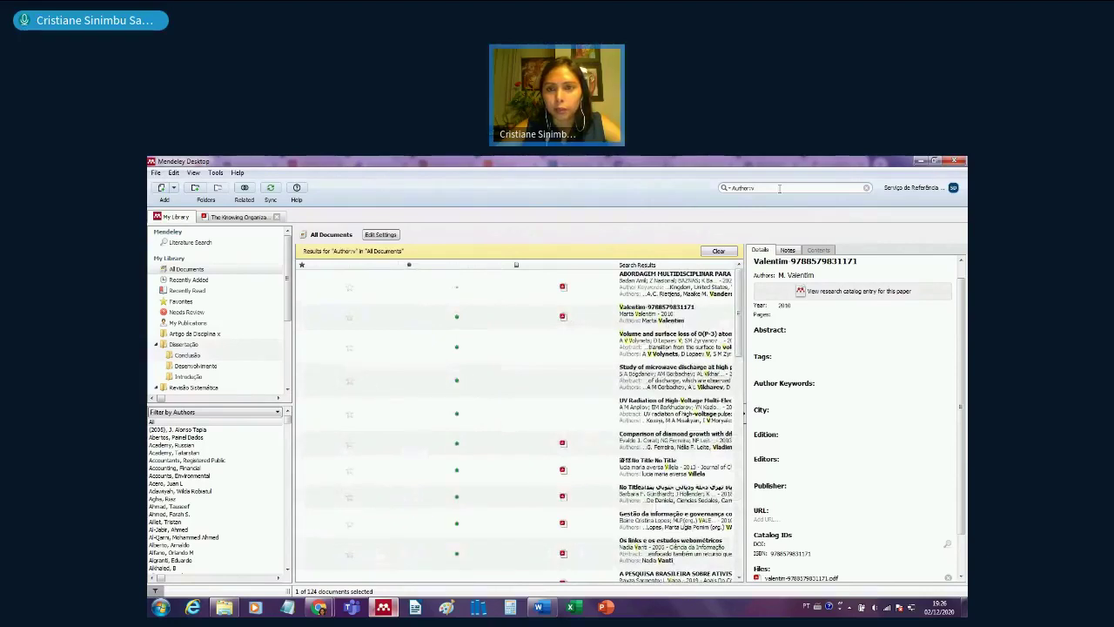
key(BackSpace)
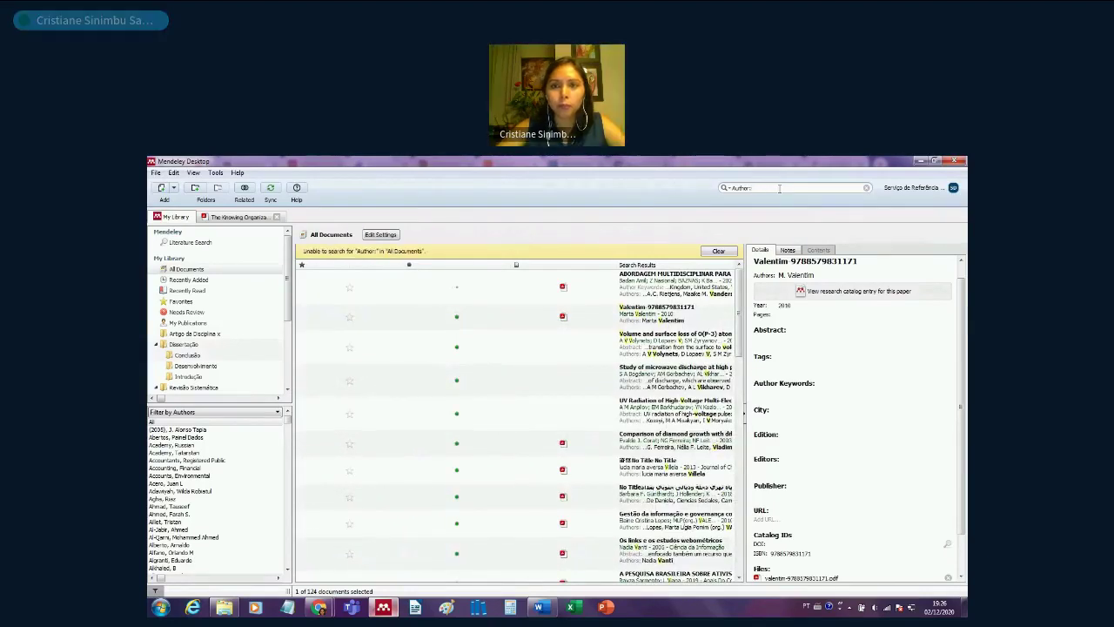
text(v)
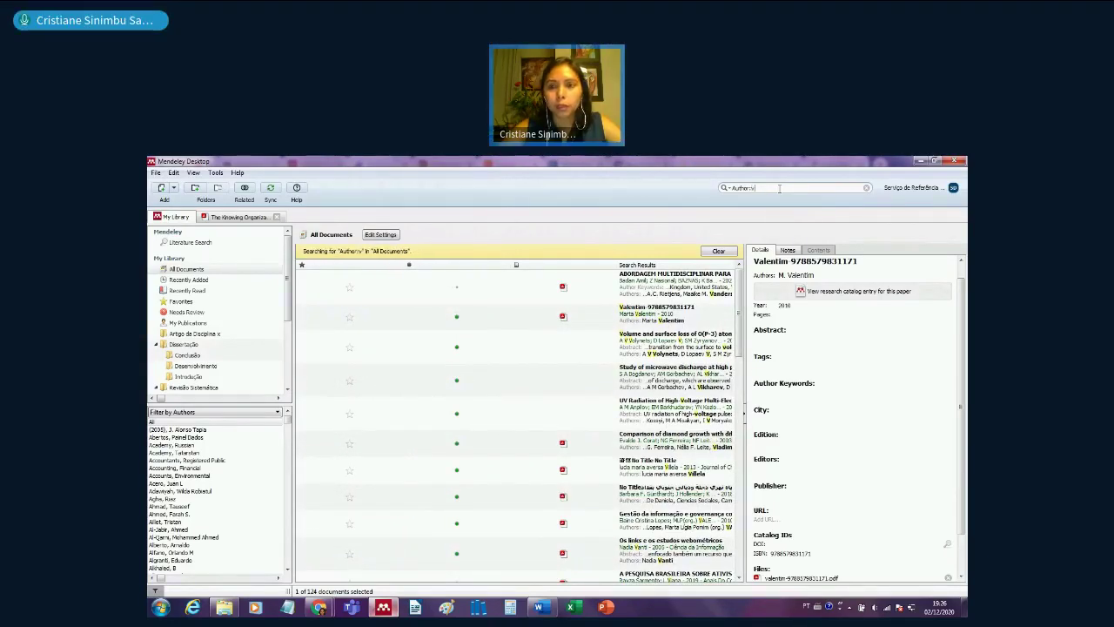
text(alentim)
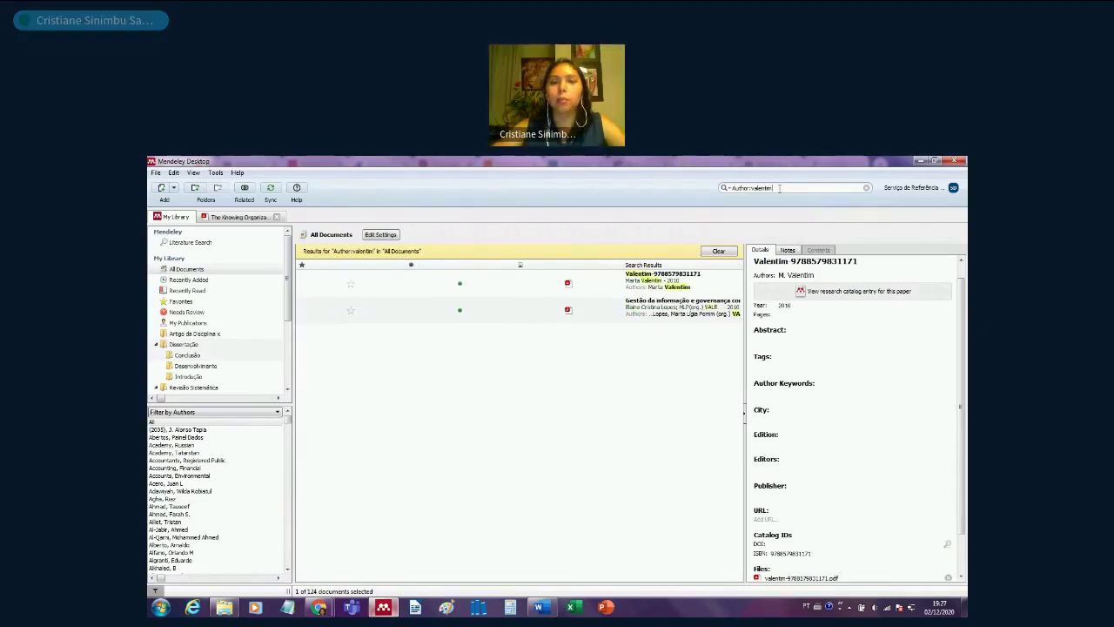
click(666, 314)
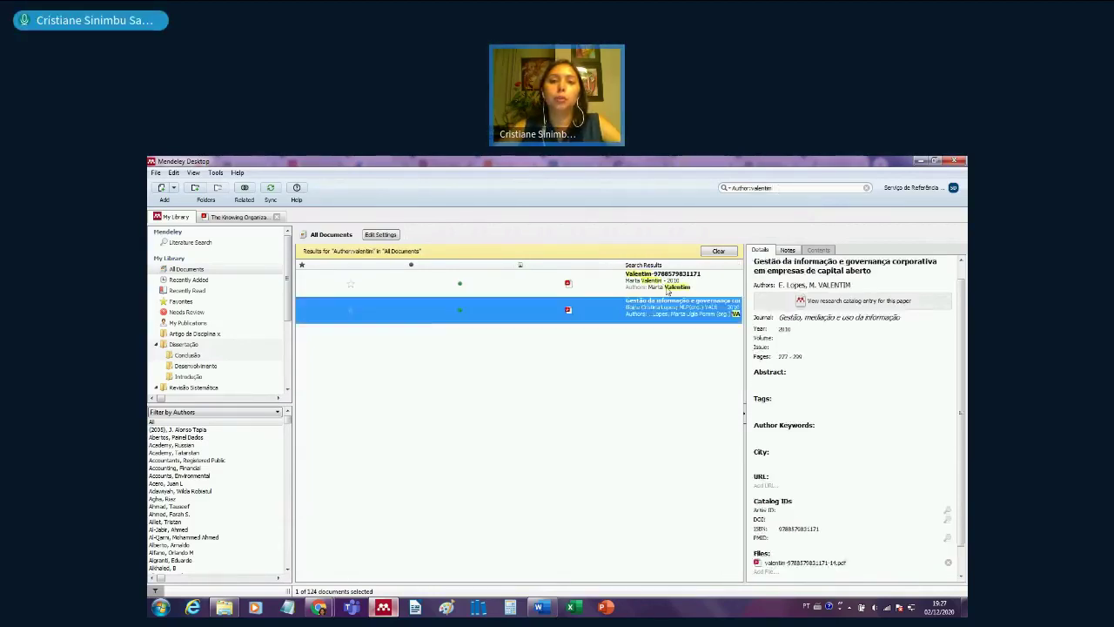
key(Up)
key(Down)
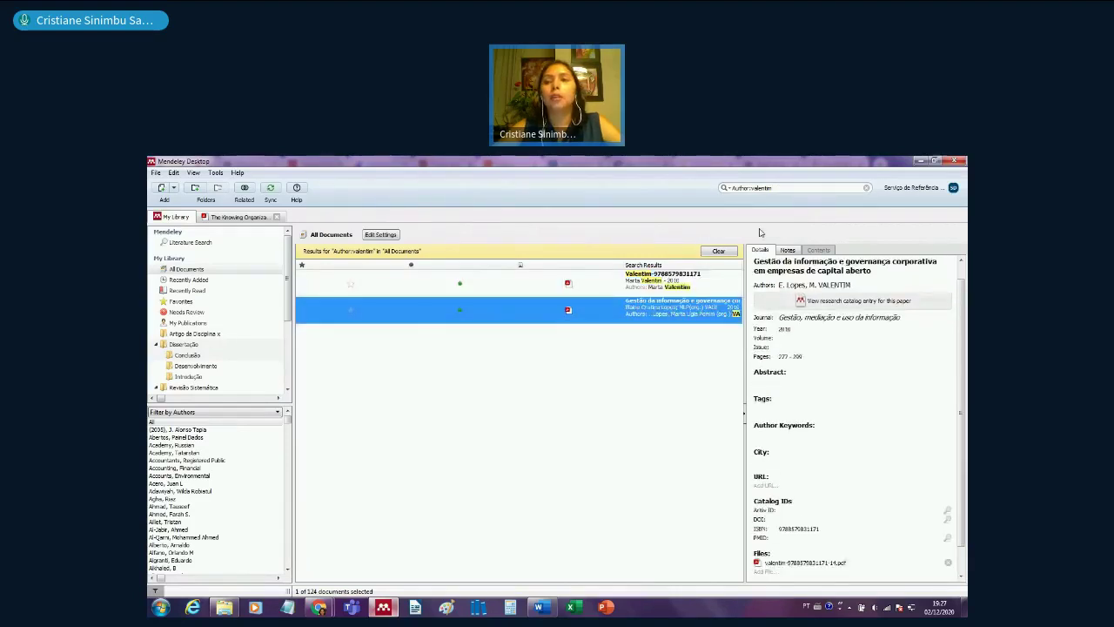
click(866, 187)
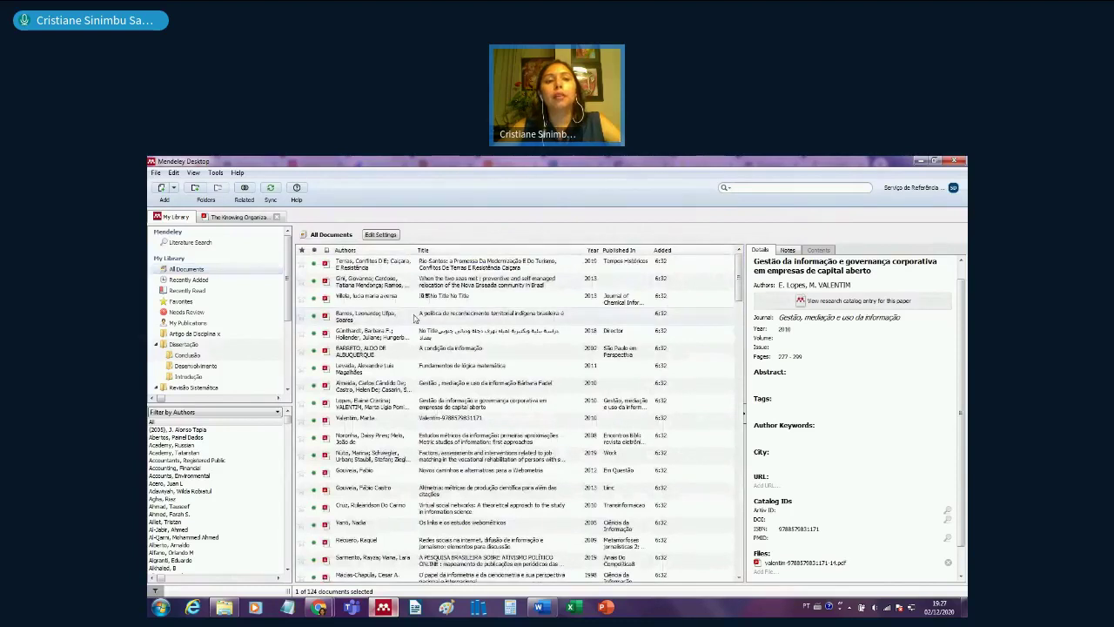
- Tag the indigenous territorial policy document and the webometrics links article with Introdução
click(474, 321)
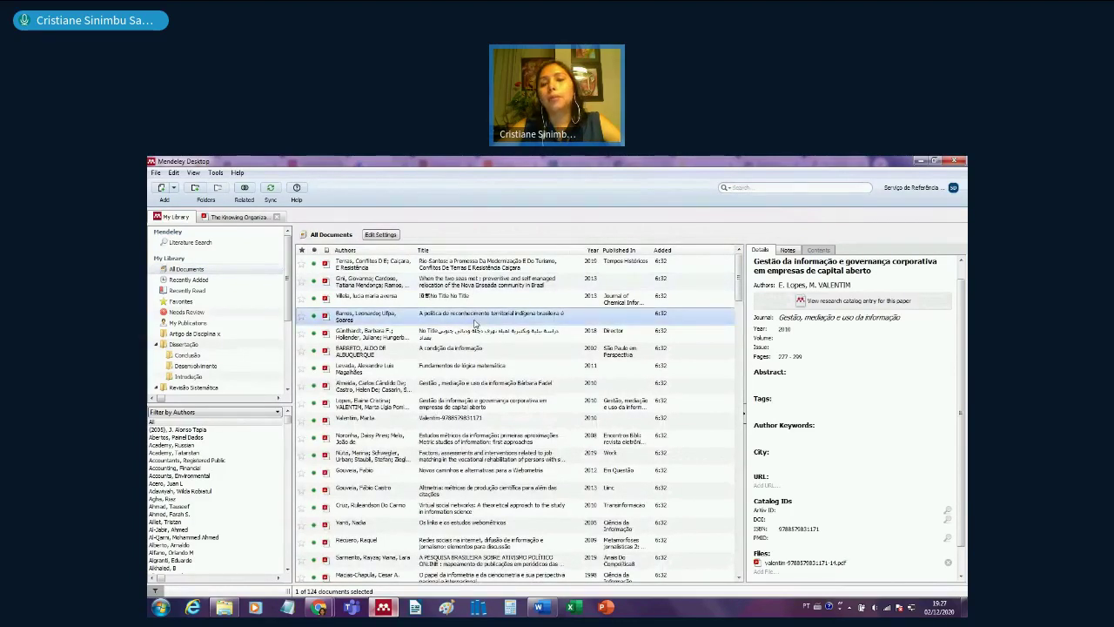
click(766, 447)
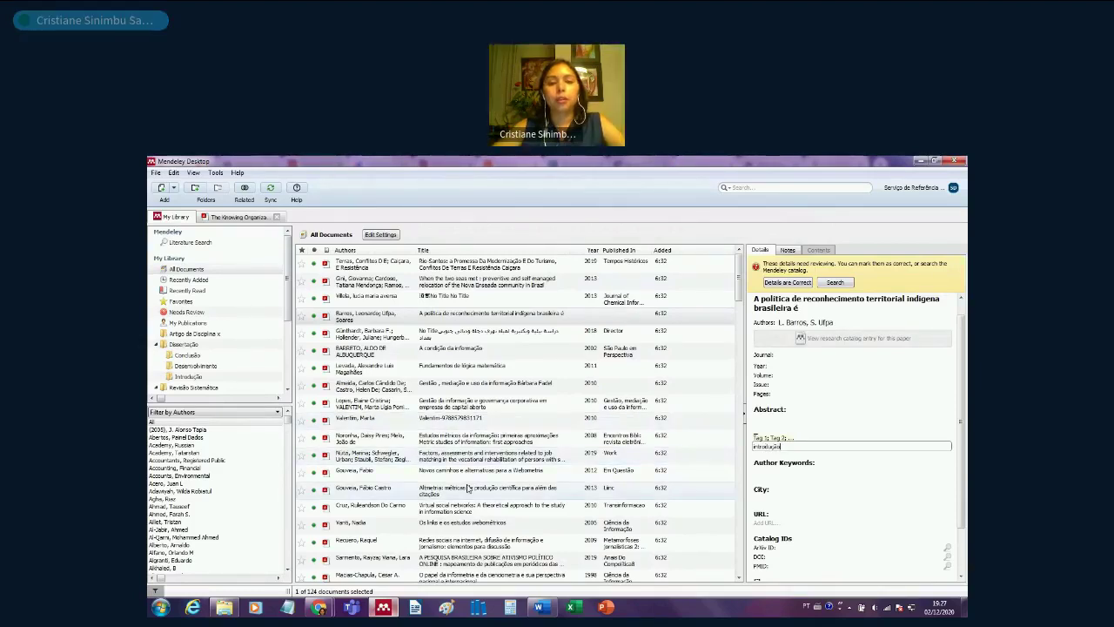
click(462, 522)
click(788, 500)
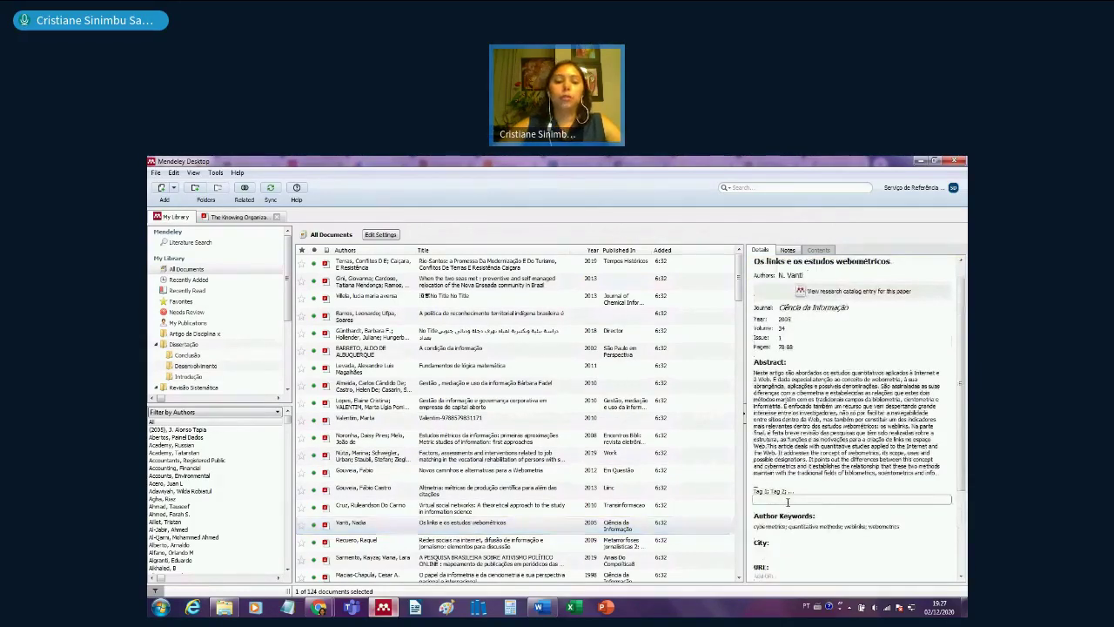
text(introdução)
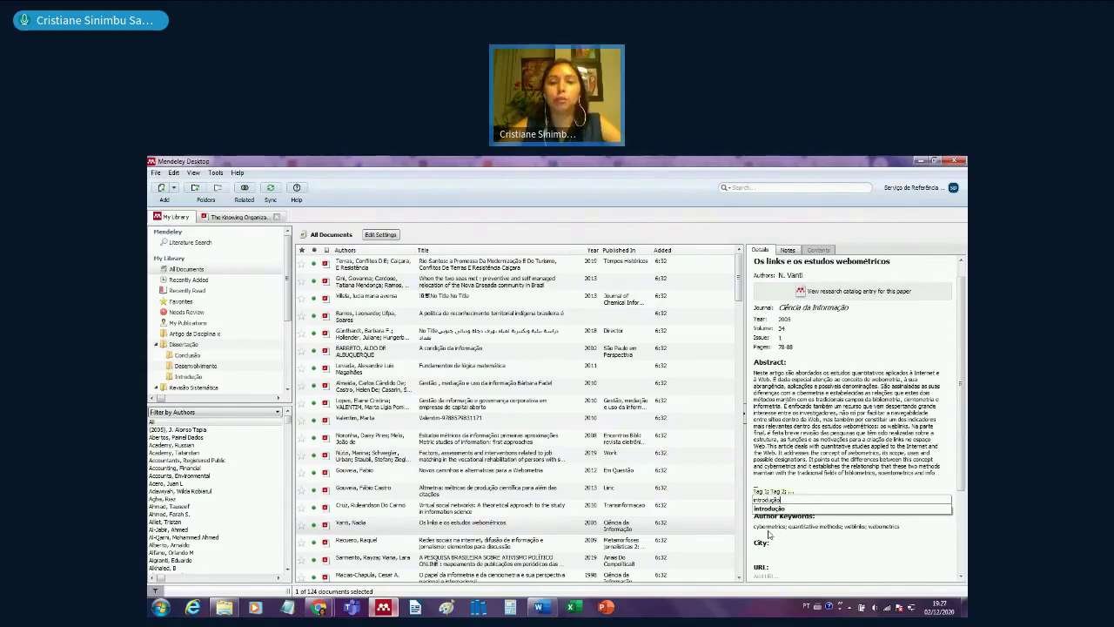
- Tag the Redes sociais na internet article Introdução, then view the COMUNICAÇÃO CIENTÍFICA document's details
click(615, 542)
scroll(615, 541, down, 4)
click(775, 481)
text(Introdução)
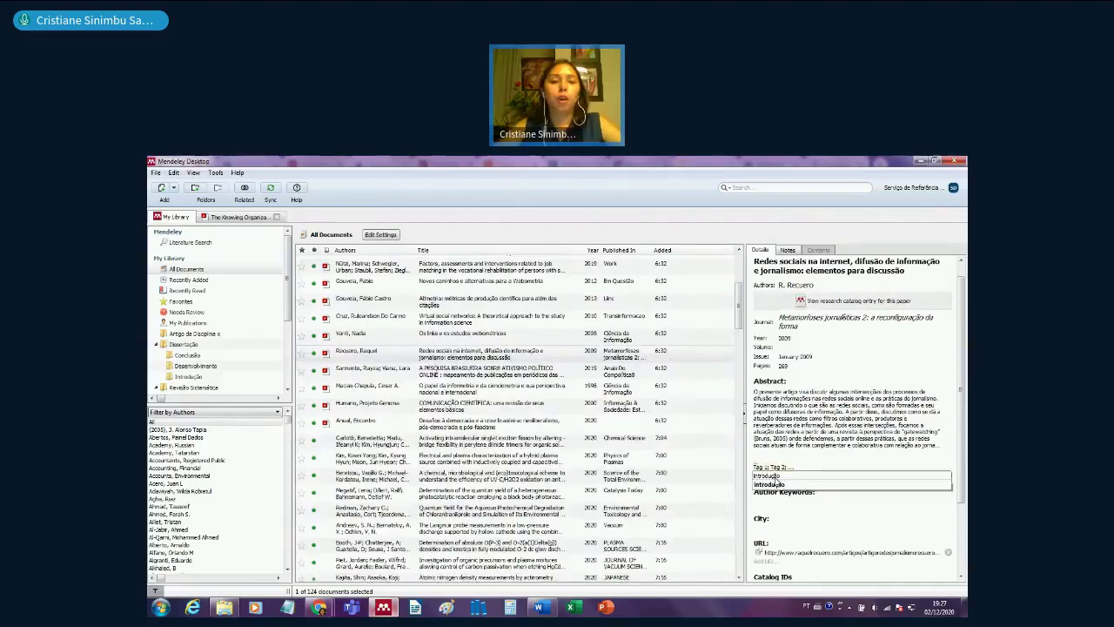
click(523, 404)
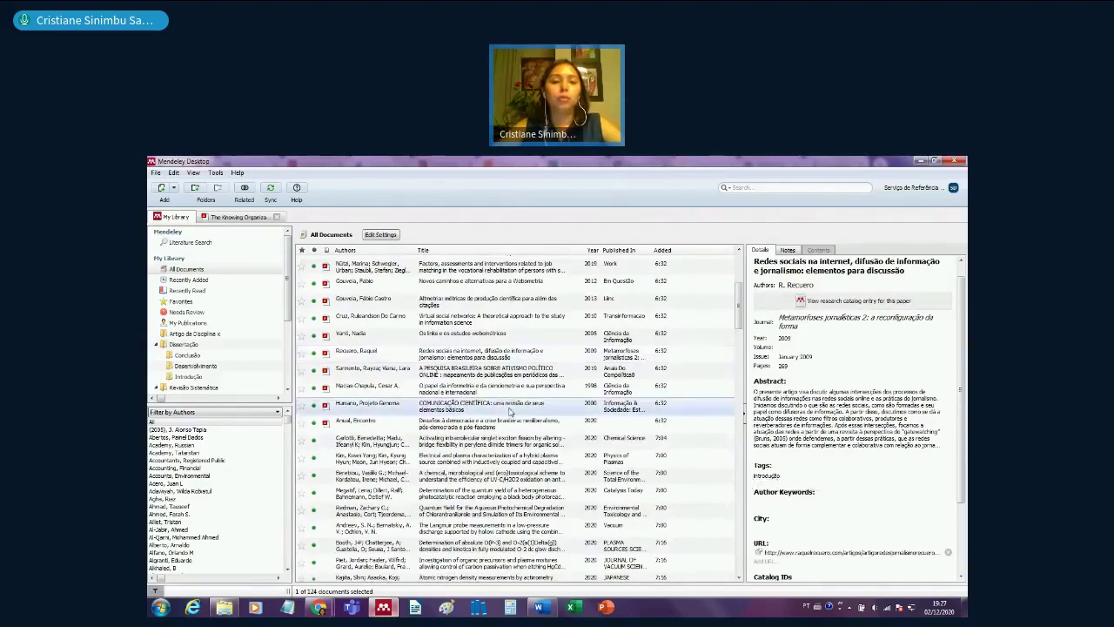
click(271, 190)
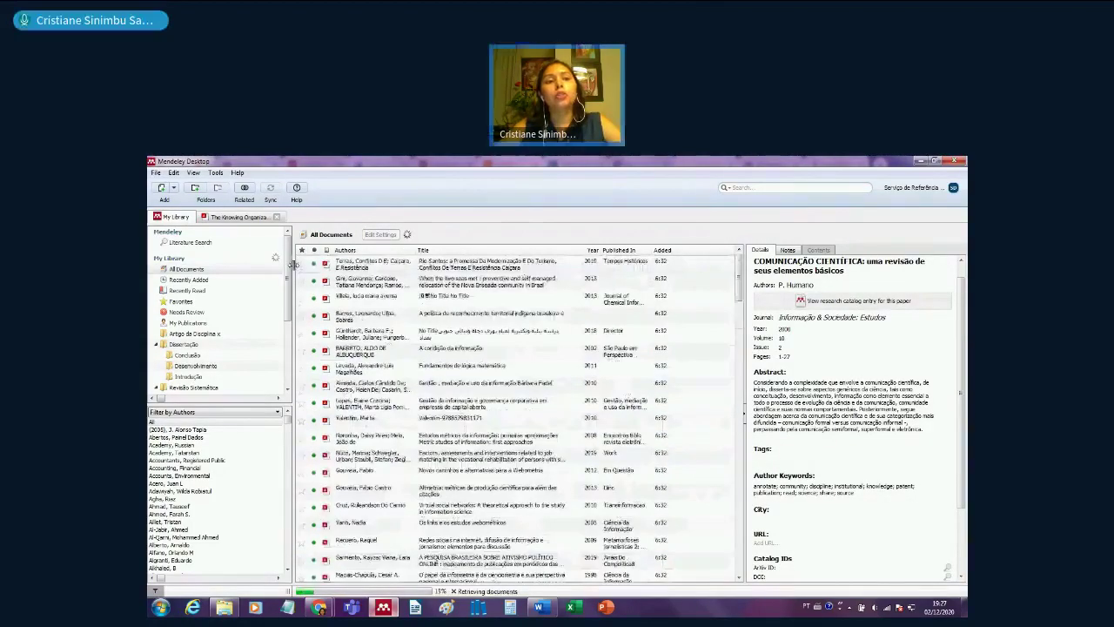
click(237, 216)
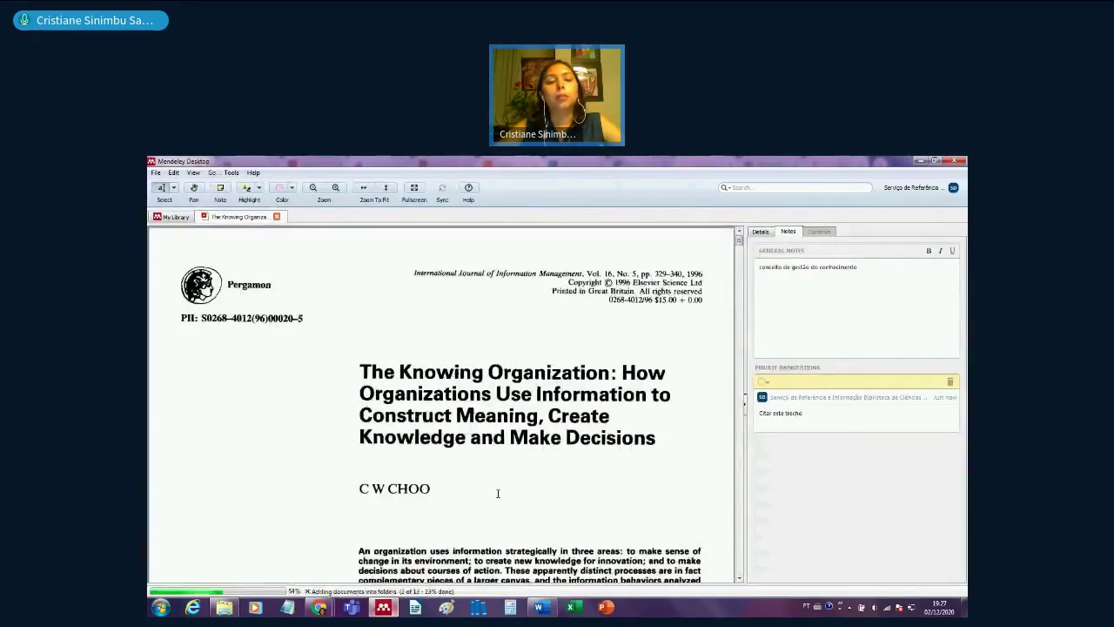
- Scroll The Knowing Organization PDF down to its yellow-highlighted Introduction passages
scroll(498, 492, down, 1)
scroll(498, 493, down, 3)
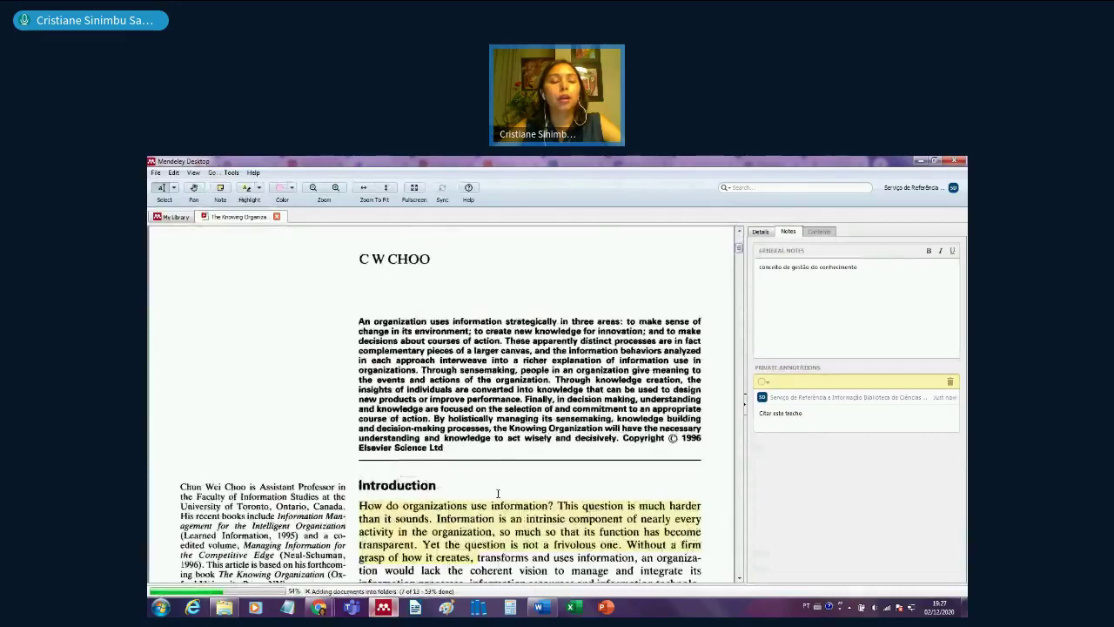
scroll(498, 492, down, 2)
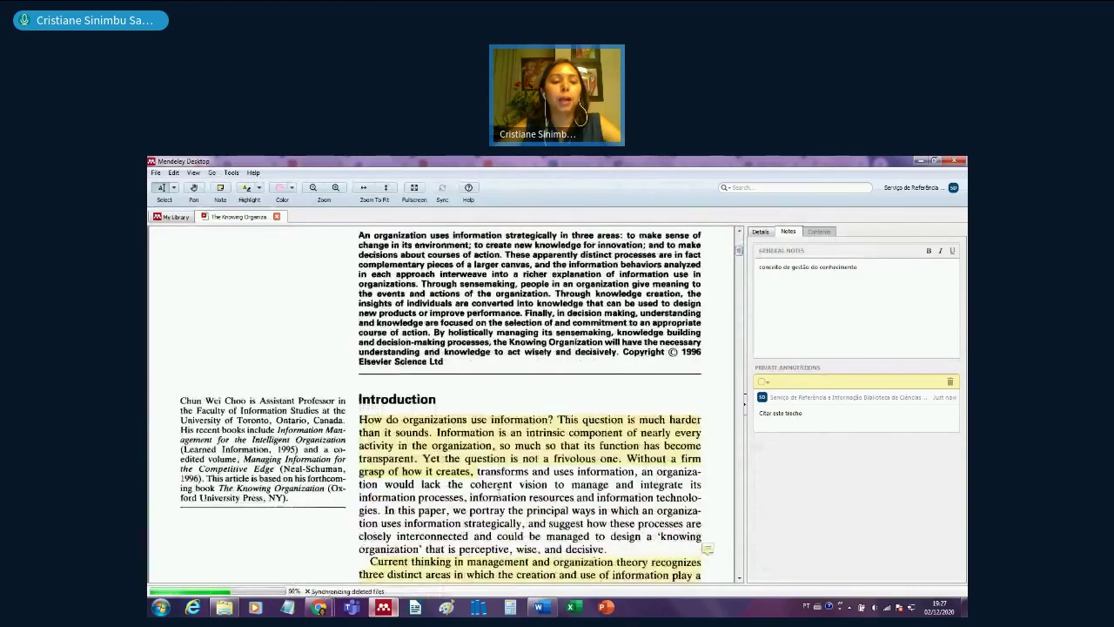
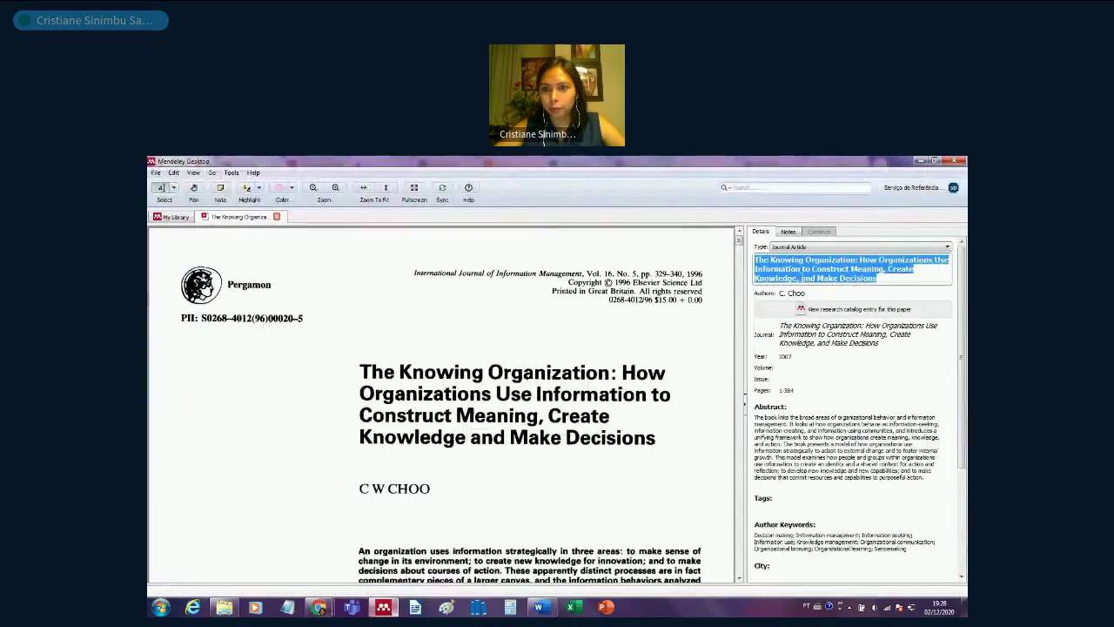
- Select 'The Knowing Organization' in Mendeley's title field and move to the web library's search box
click(756, 260)
drag(756, 260, 856, 258)
key(ctrl+c)
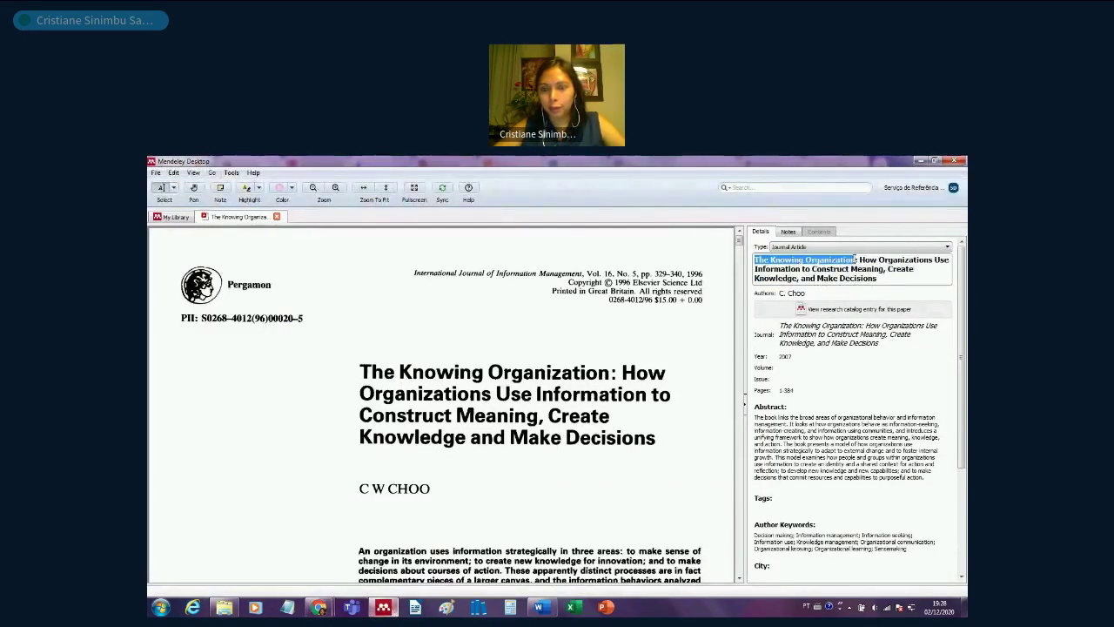
click(383, 607)
drag(834, 262, 779, 262)
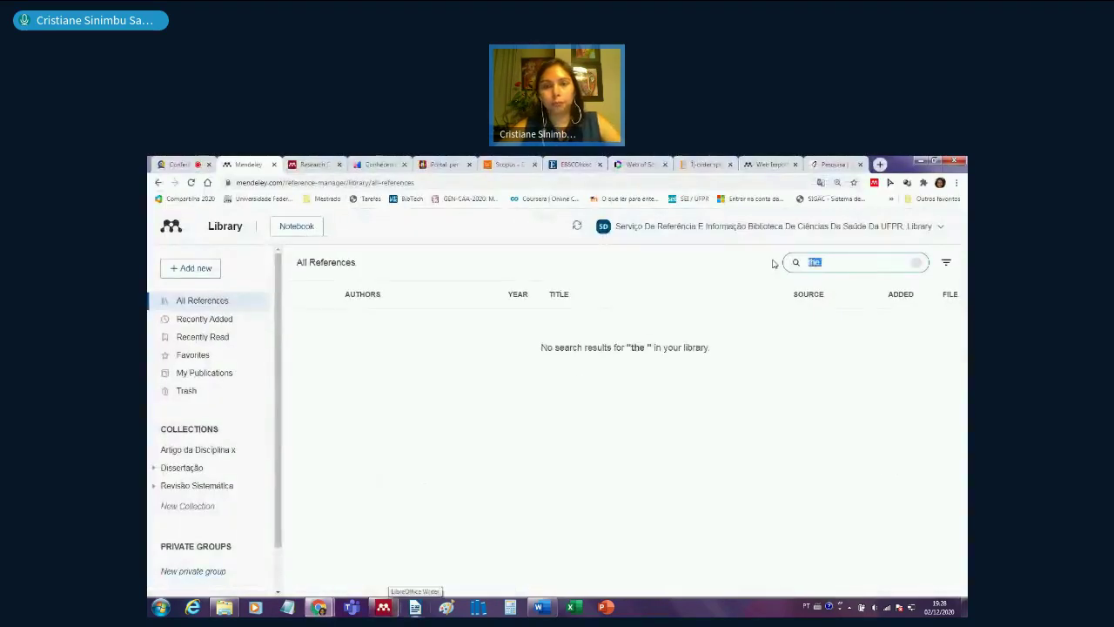
- Search the web library for 'The Knowing Organization' and view Recently Added with the filter options
key(ctrl+v)
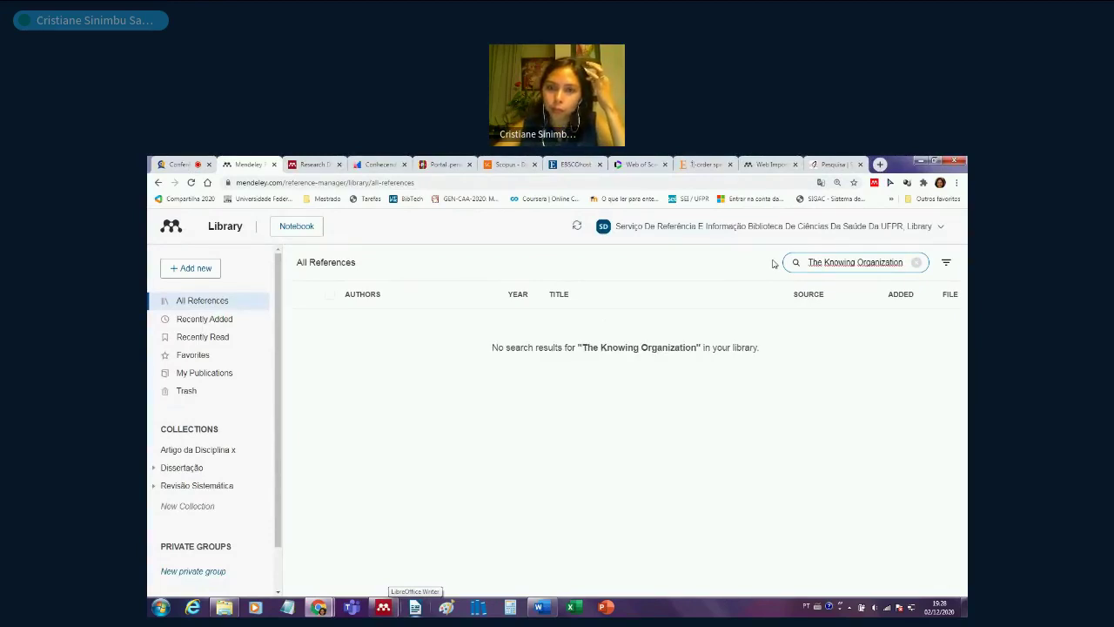
click(235, 321)
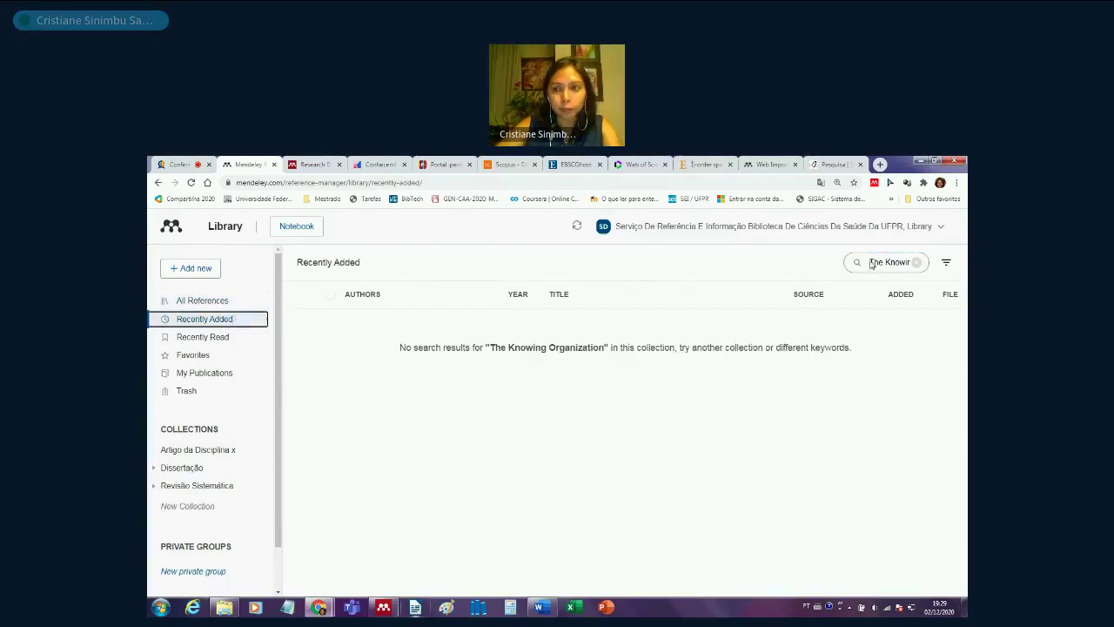
click(948, 265)
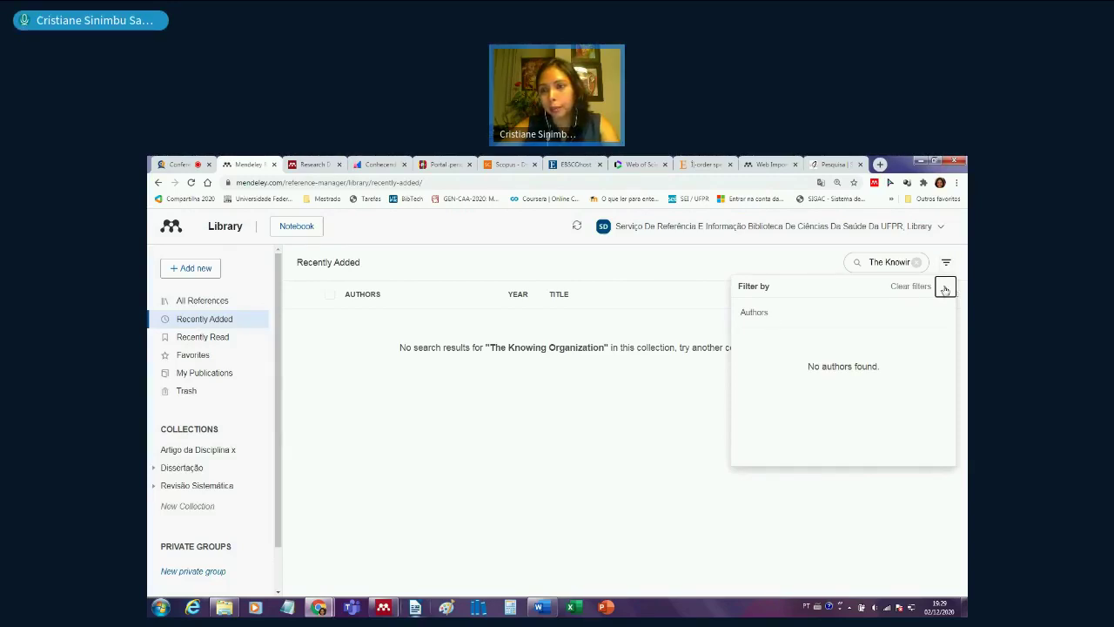
click(944, 289)
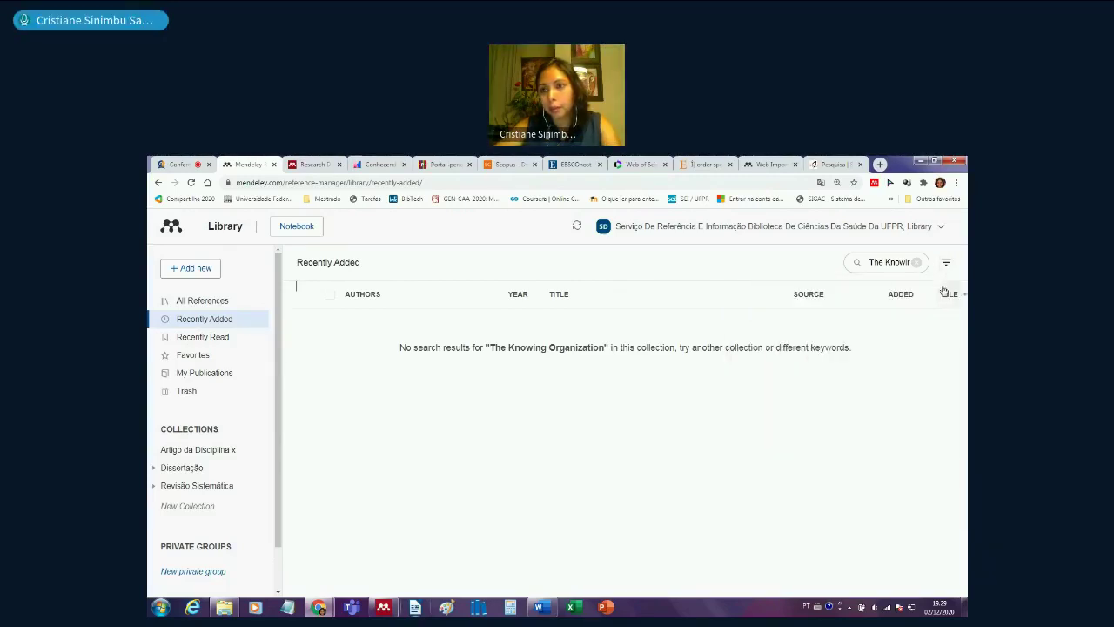
click(946, 263)
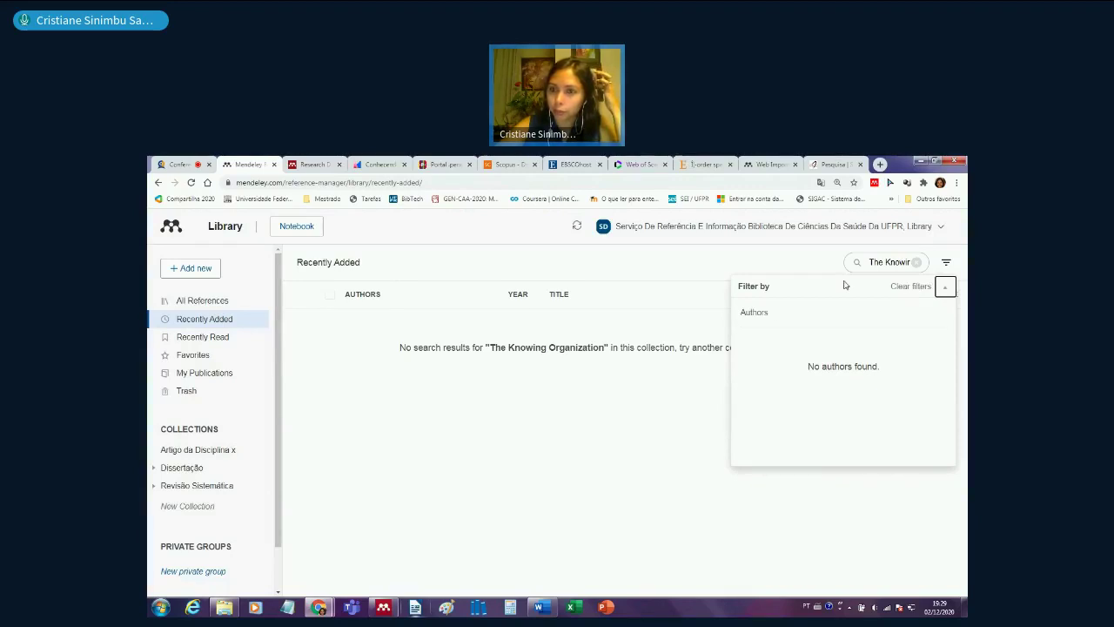
- Check the author filter, then show the Recently Read references with the search cleared
click(874, 261)
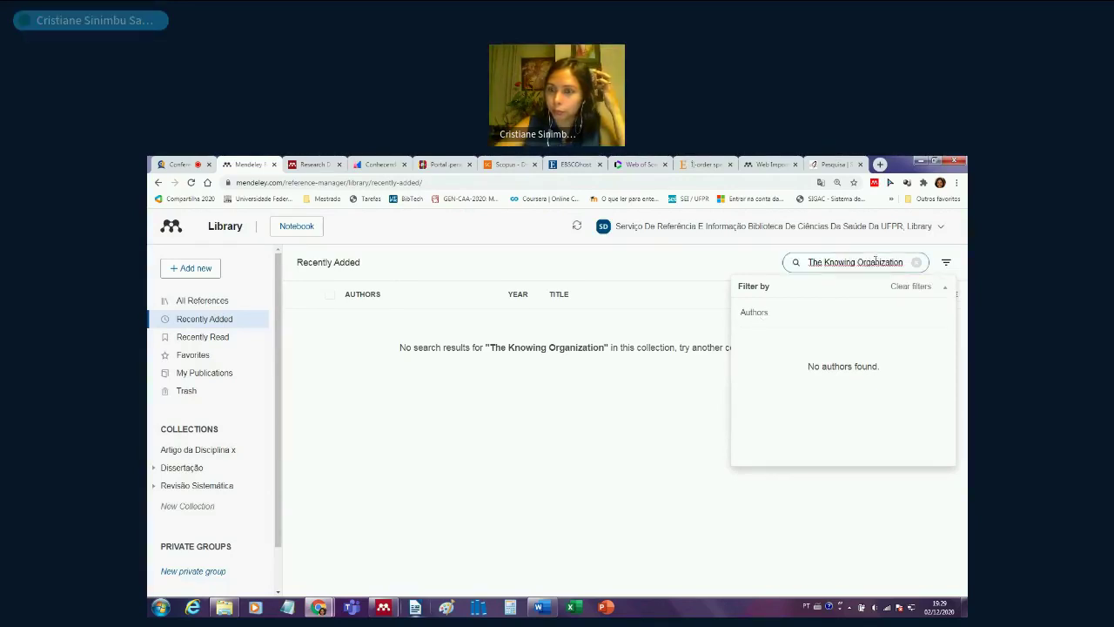
click(750, 318)
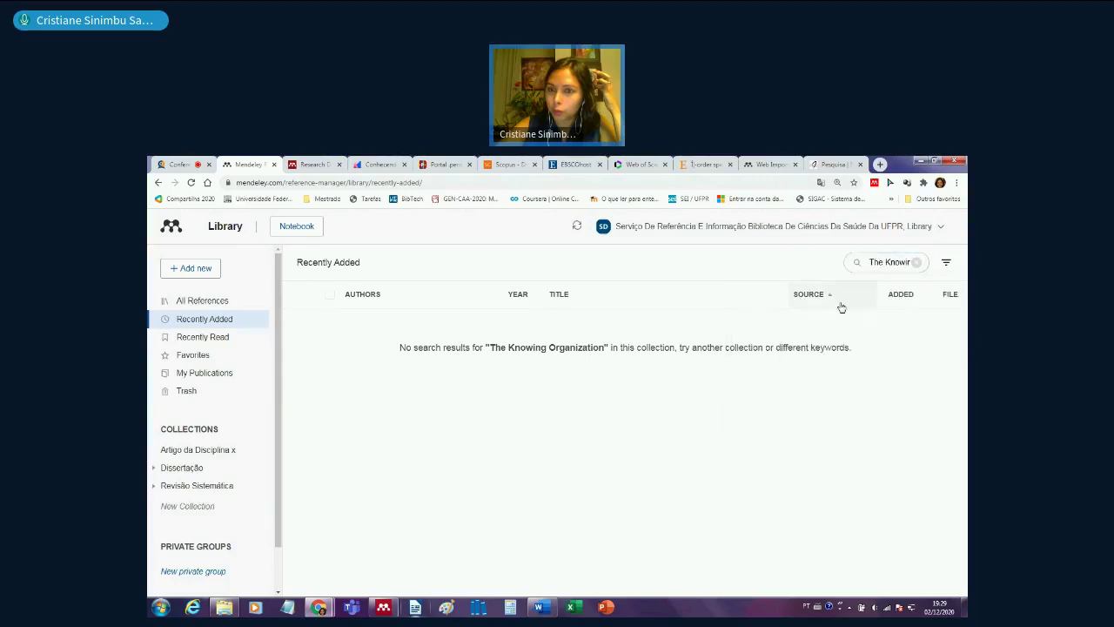
click(906, 262)
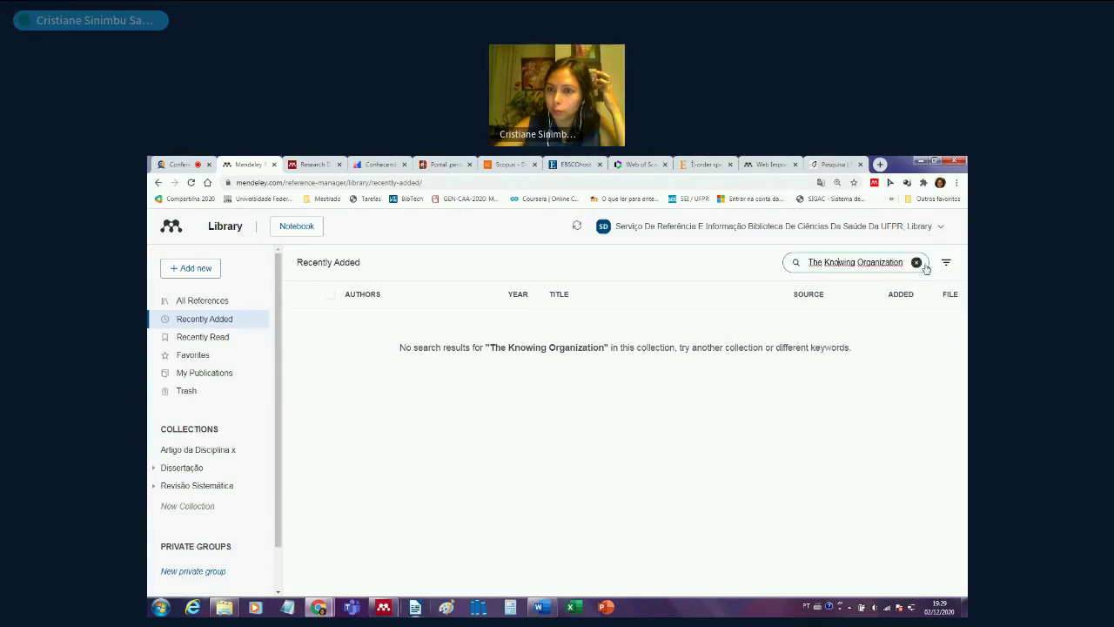
click(942, 264)
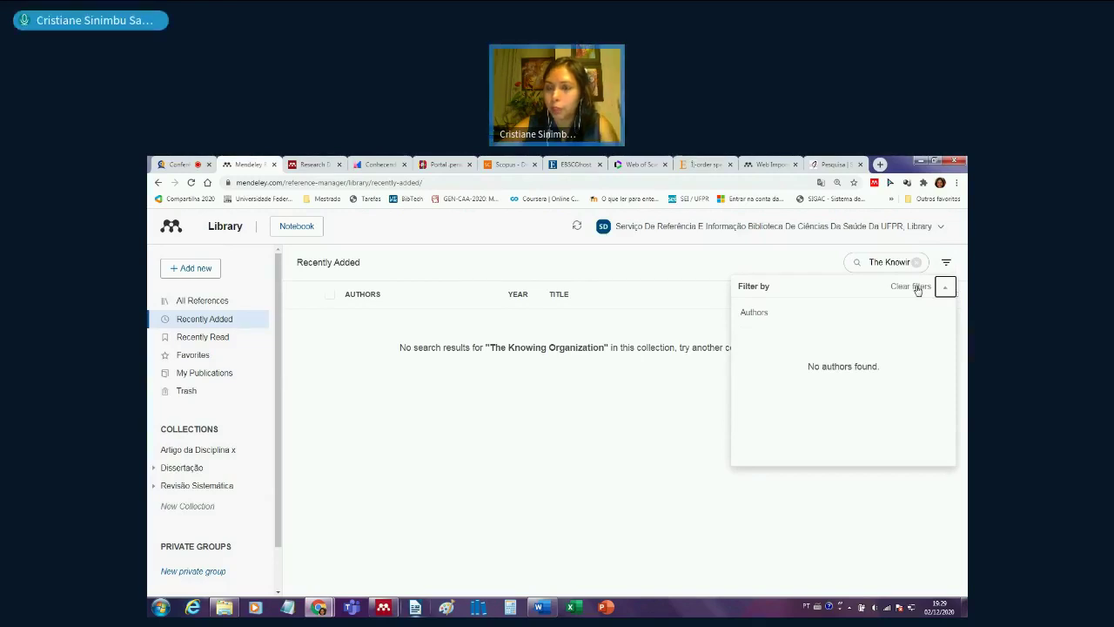
click(211, 301)
click(213, 338)
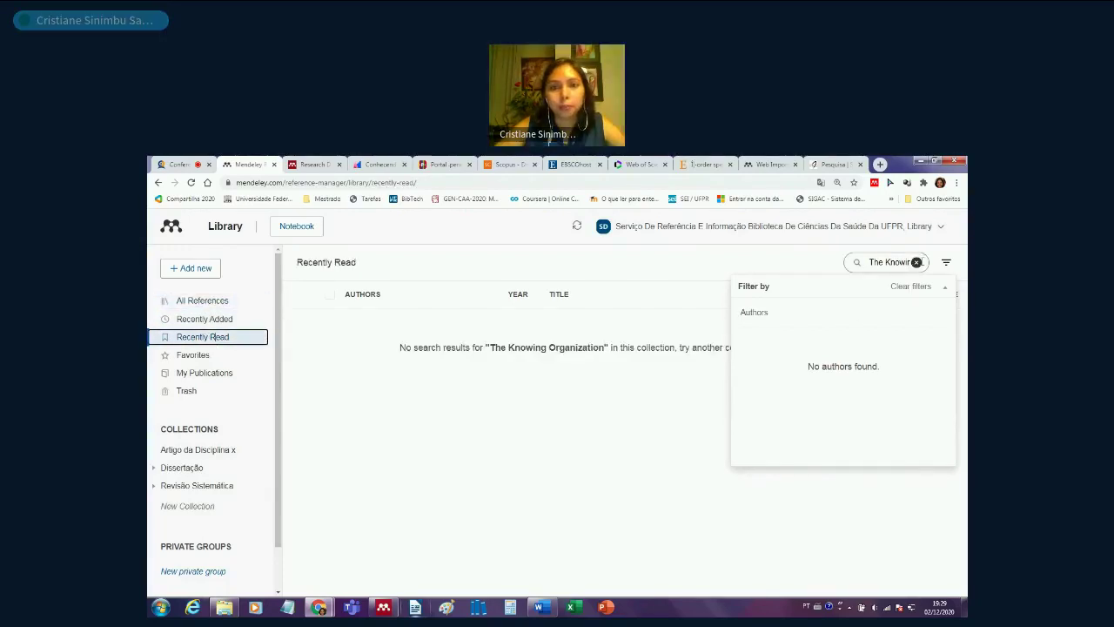
click(915, 262)
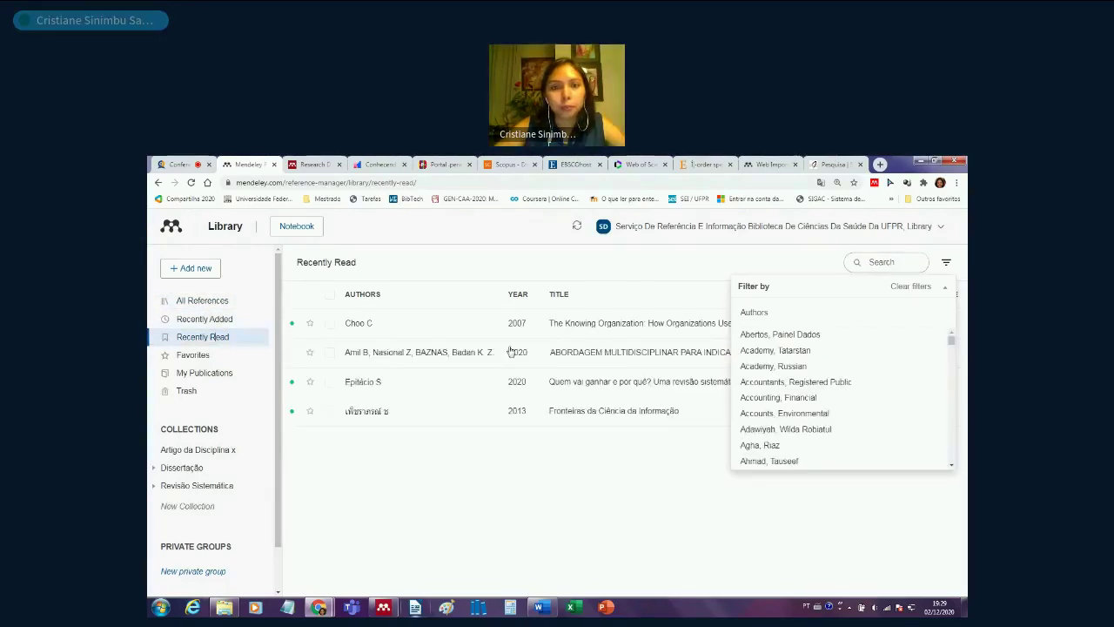
click(580, 328)
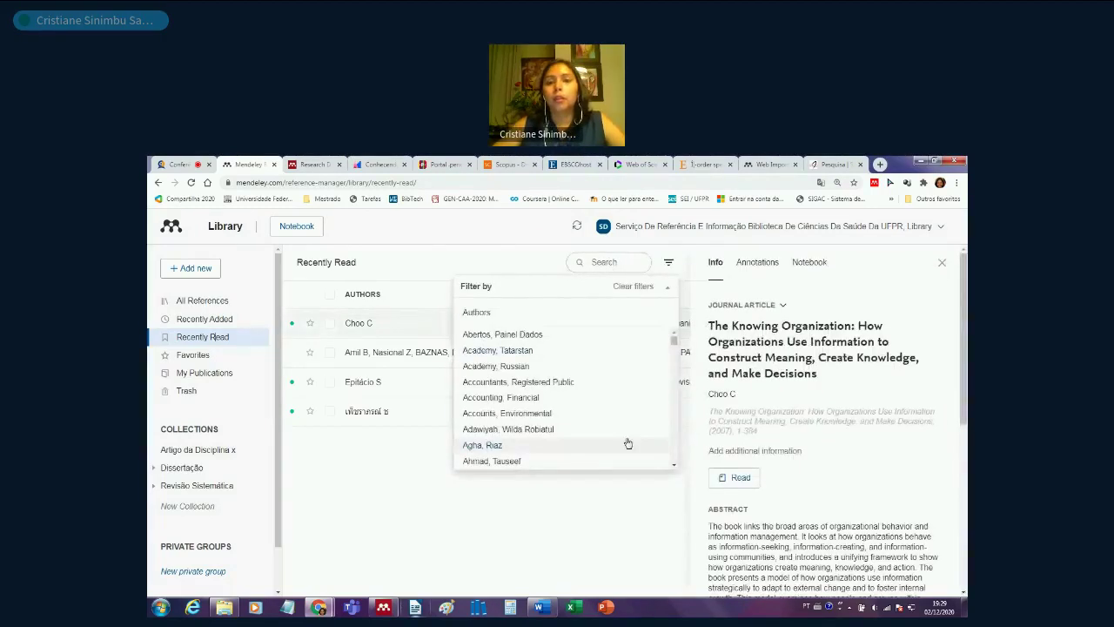
click(668, 289)
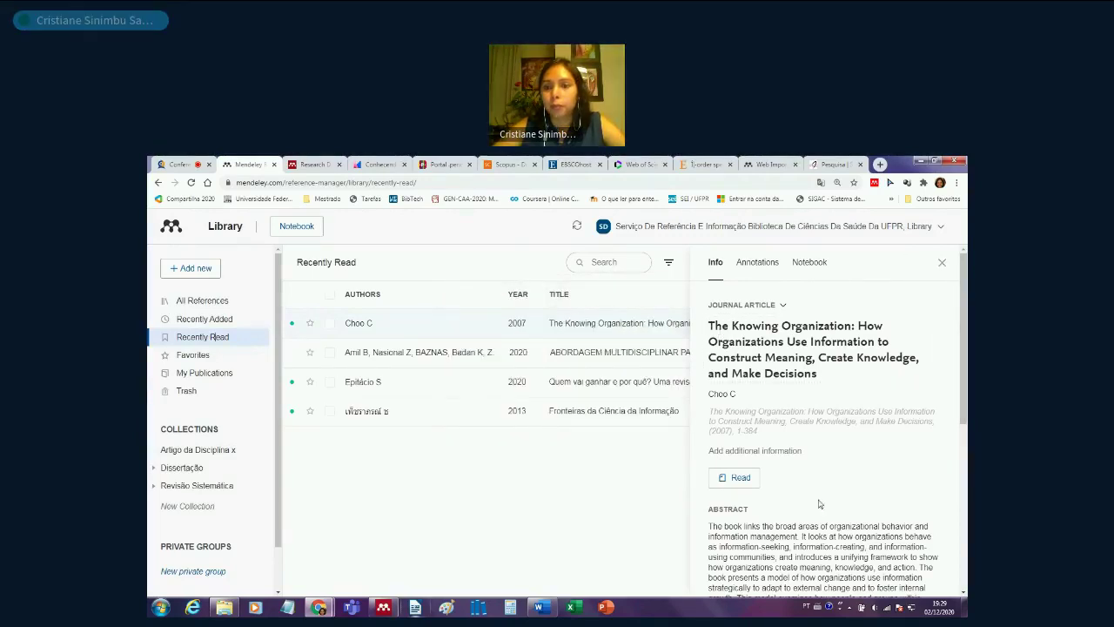
scroll(832, 484, down, 3)
scroll(831, 483, down, 1)
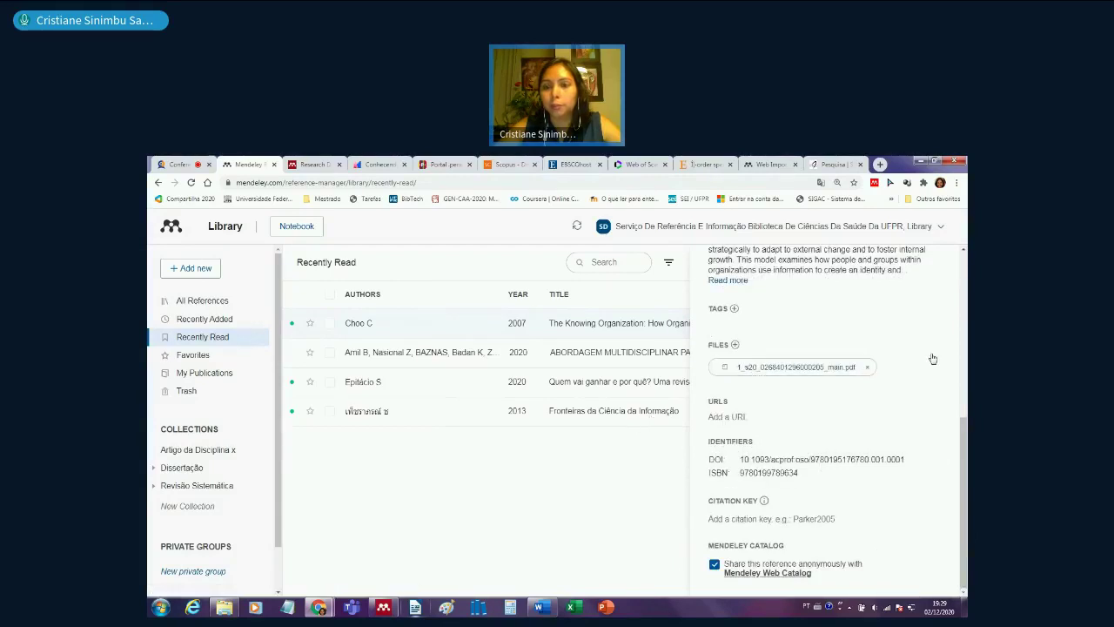
scroll(799, 442, up, 4)
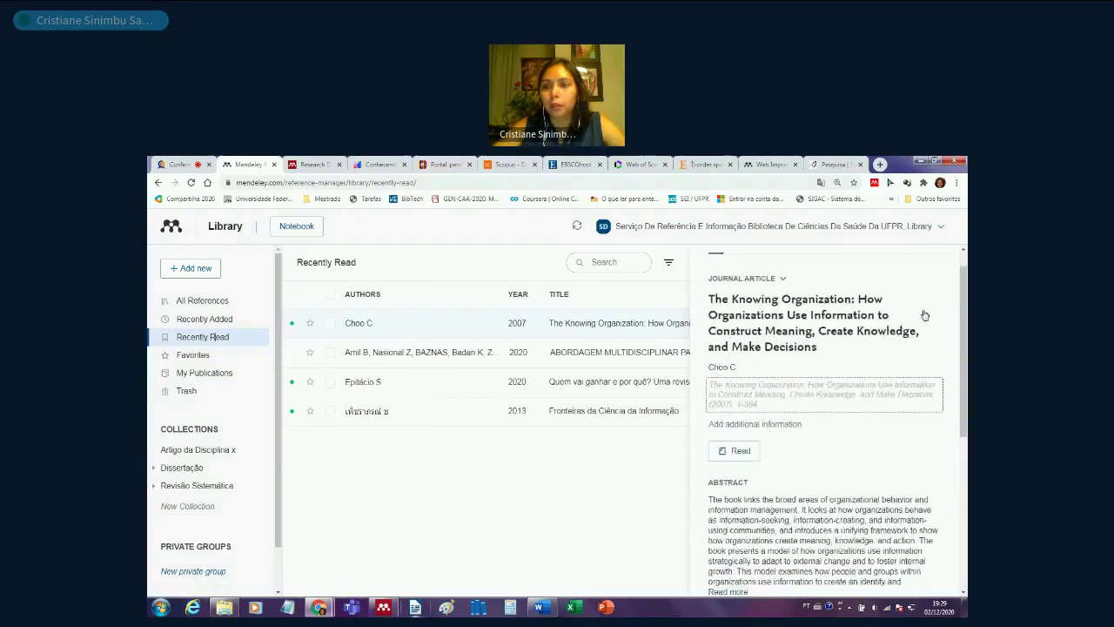
click(942, 263)
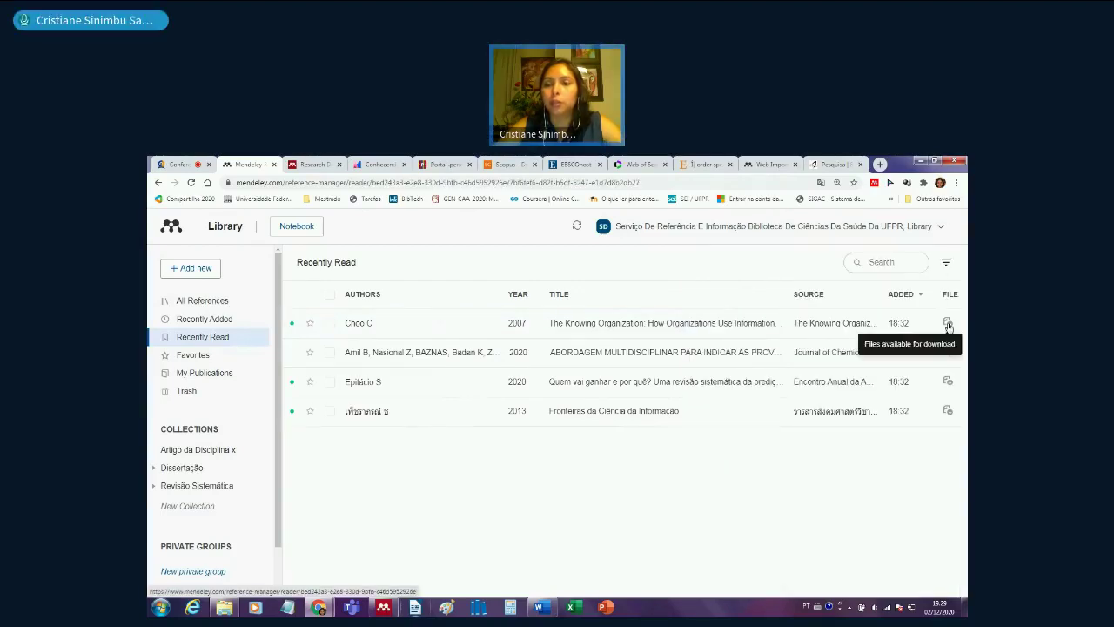
- Open The Knowing Organization PDF in the web reader and view its highlight note
click(949, 325)
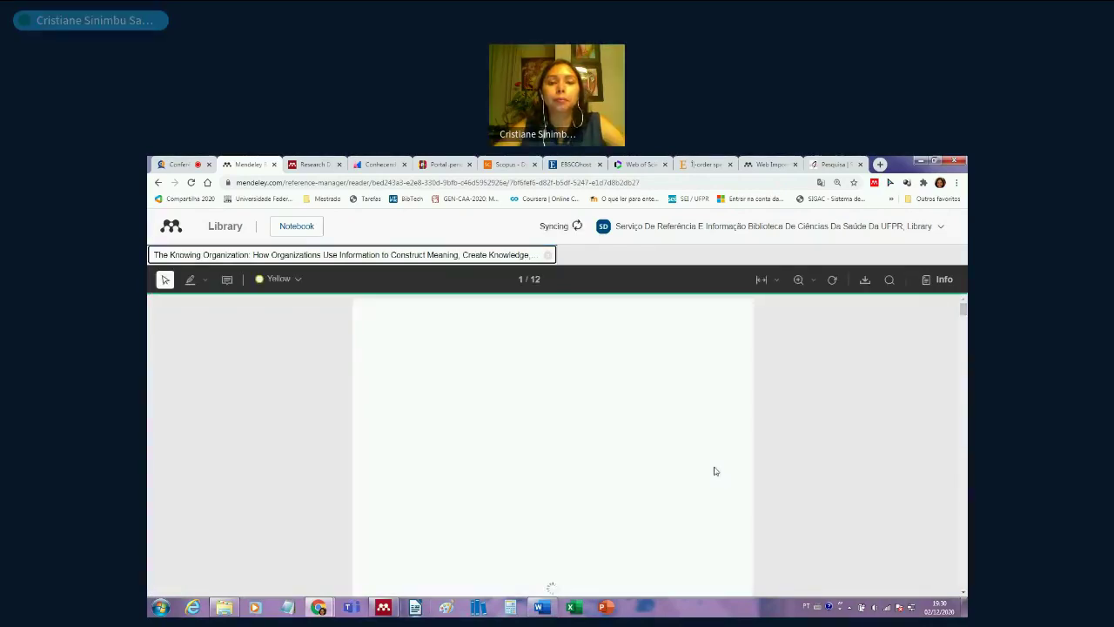
scroll(714, 471, down, 5)
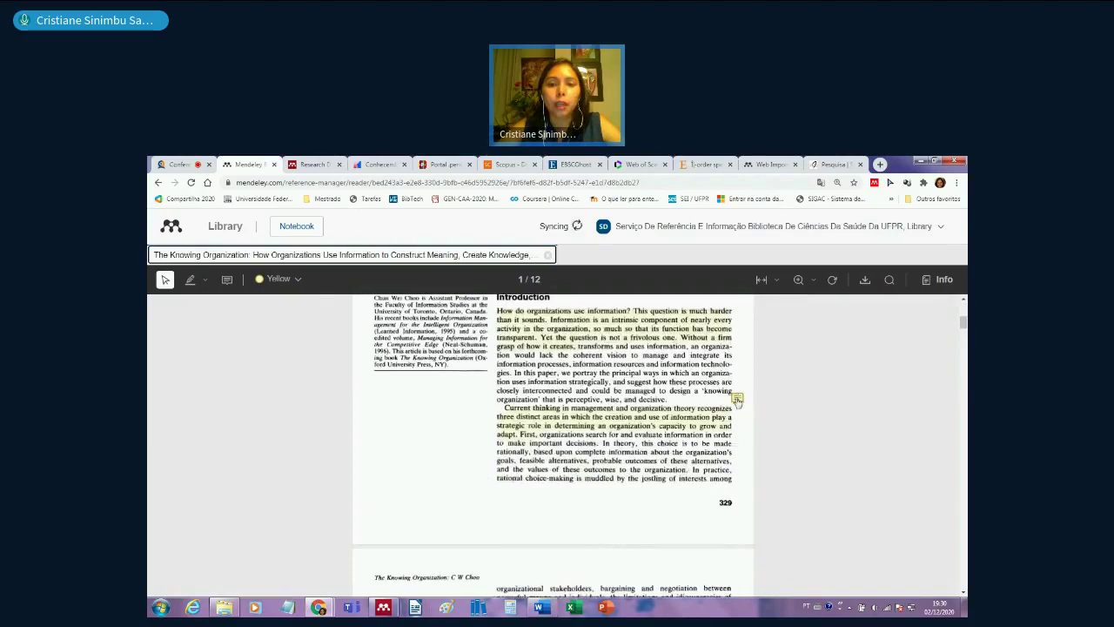
click(737, 399)
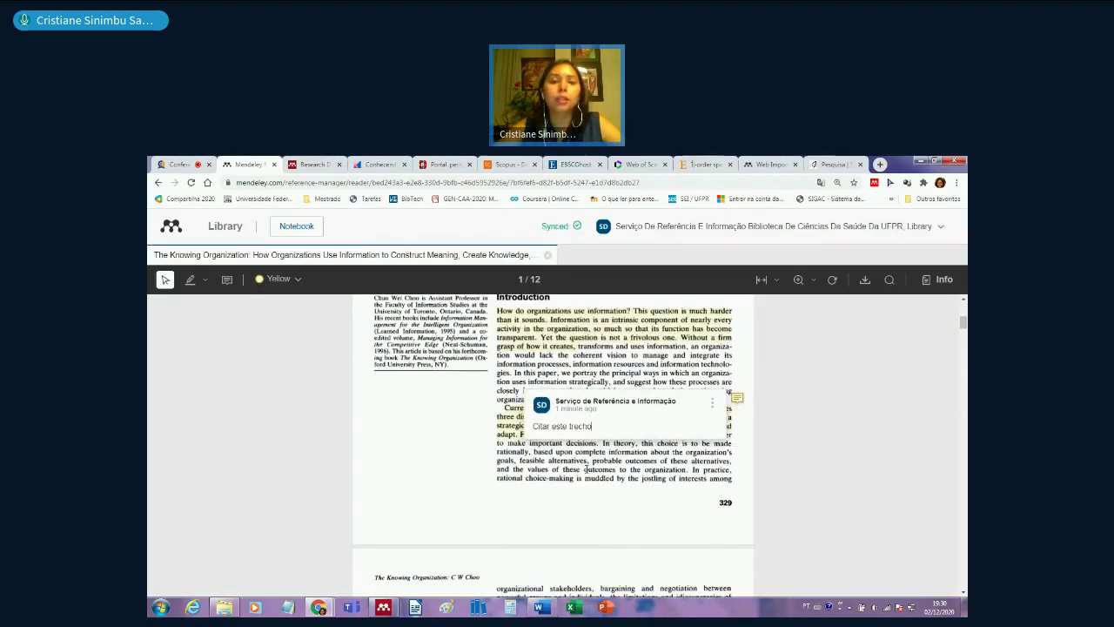
click(585, 470)
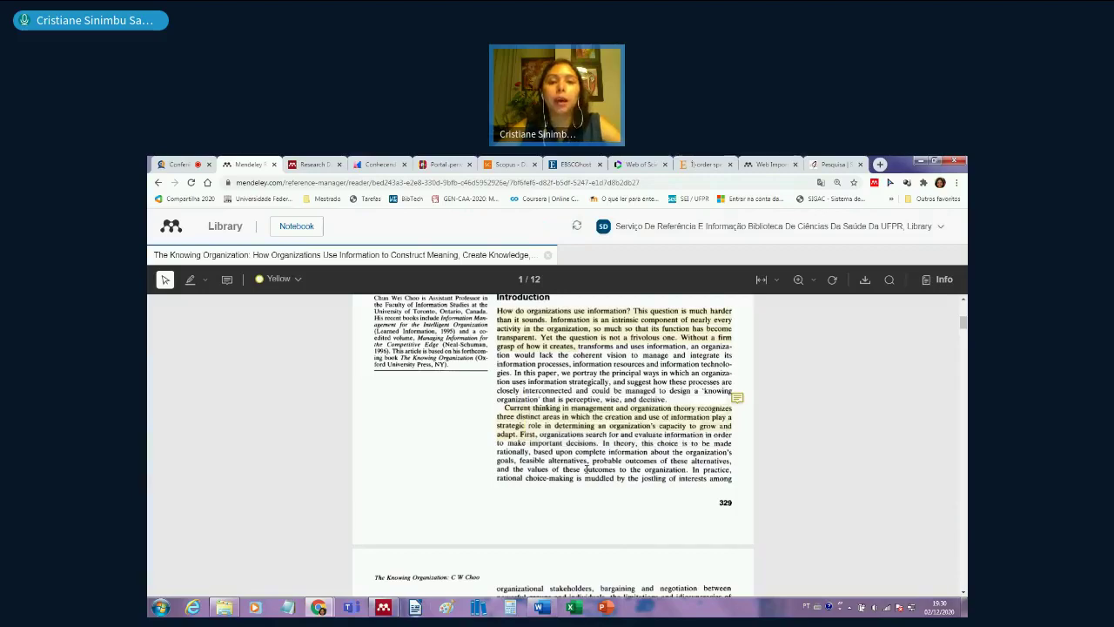
- Scroll the PDF down to page 4, then return to Mendeley Desktop
scroll(586, 470, down, 5)
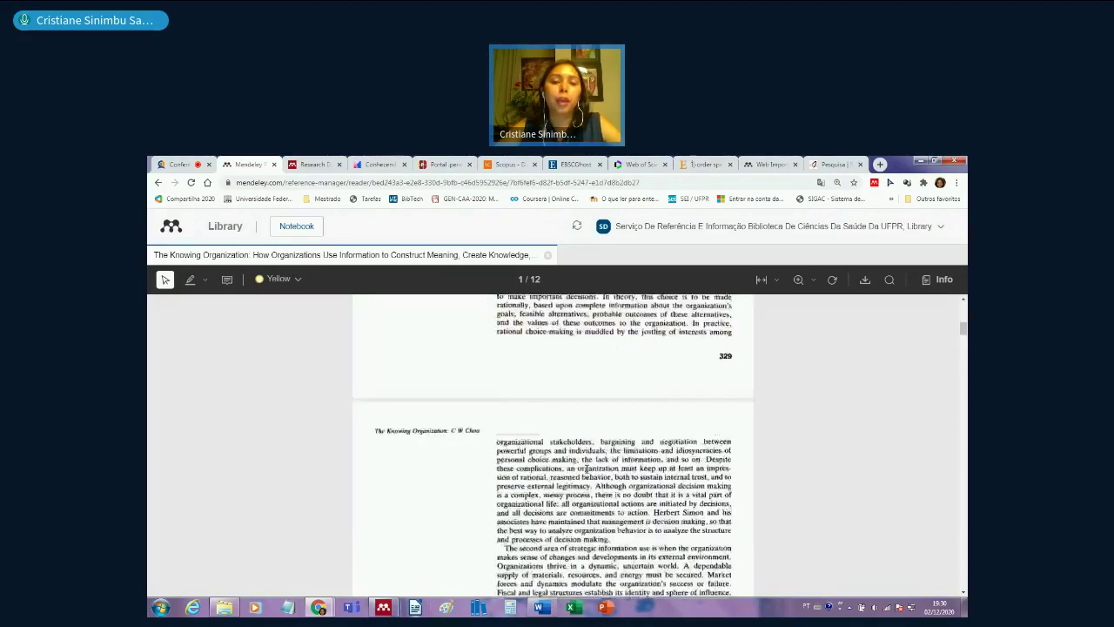
scroll(586, 470, down, 10)
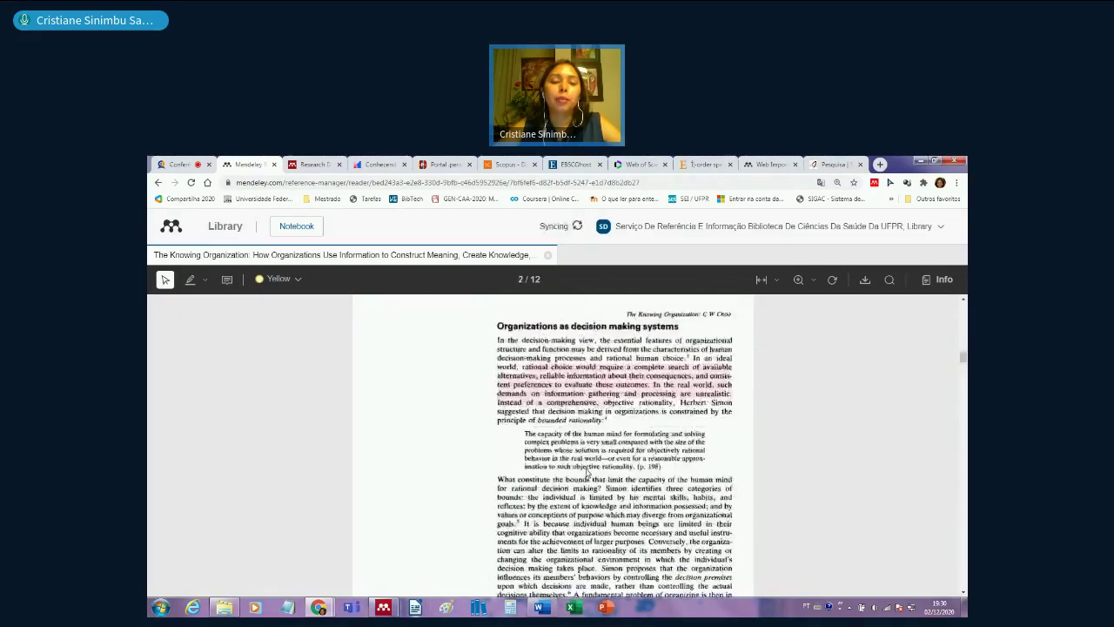
scroll(586, 470, down, 15)
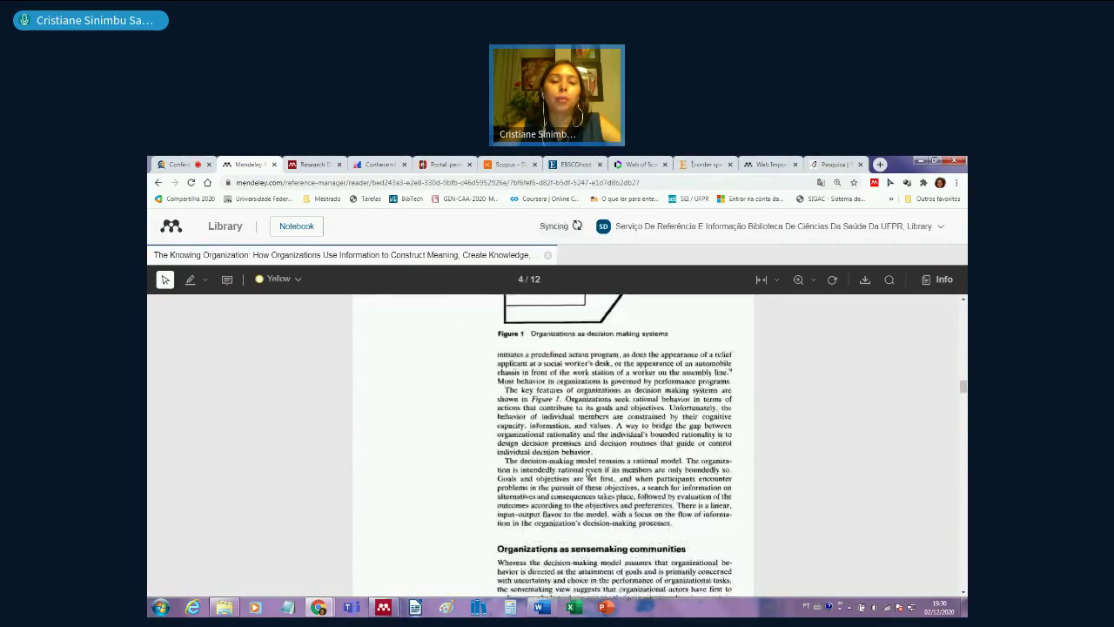
scroll(586, 470, down, 3)
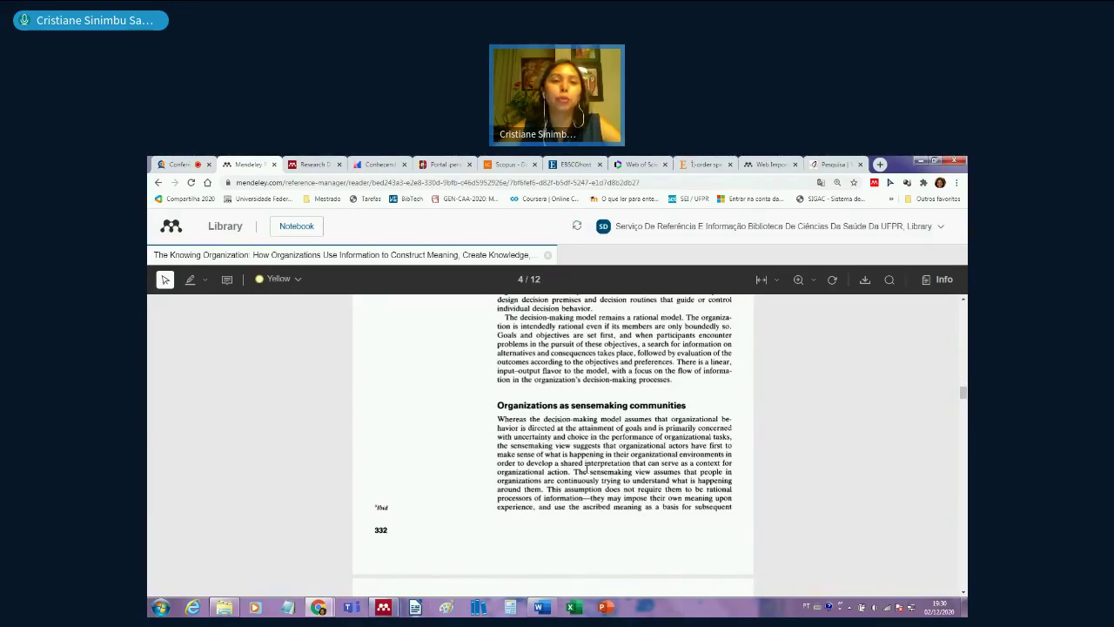
click(380, 609)
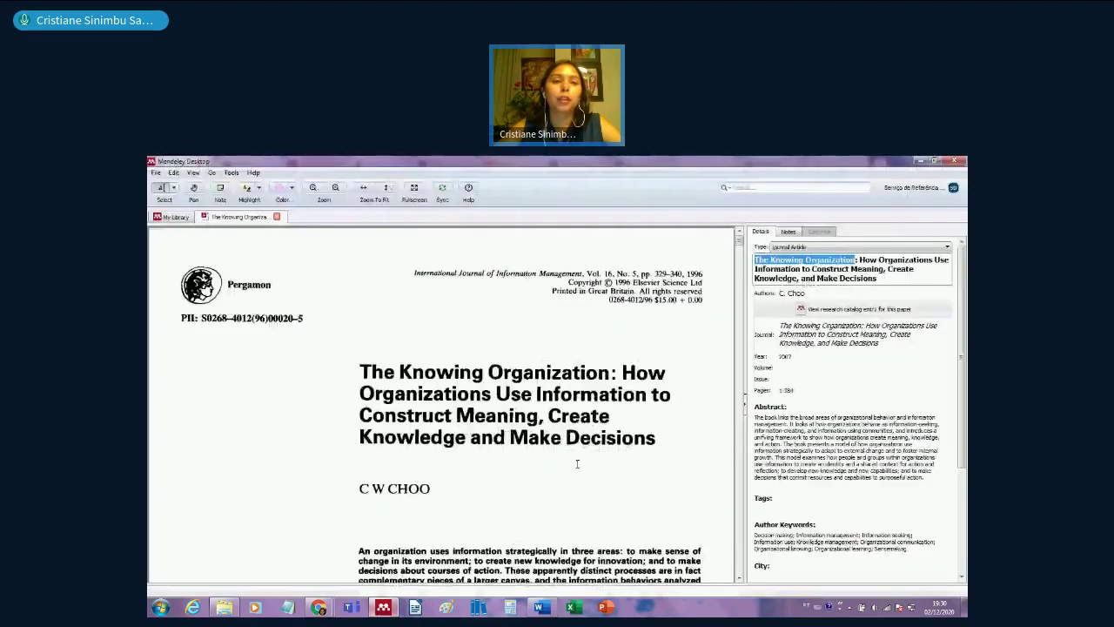
- Close the paper back to the 124-document library, check the tools list, then bring Documento1 forward
click(278, 216)
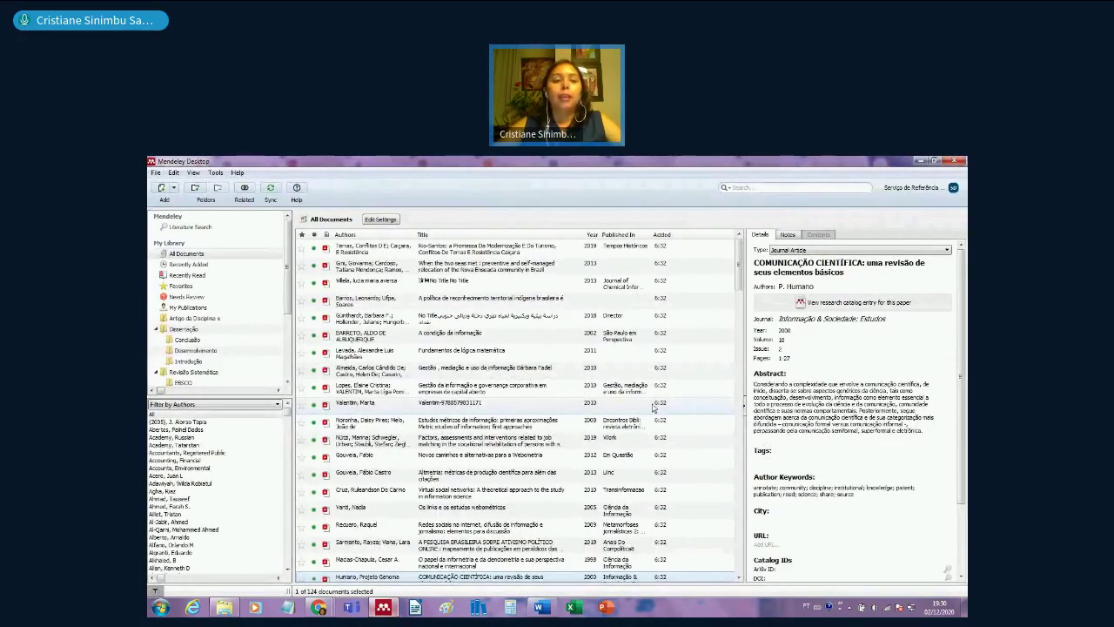
click(541, 608)
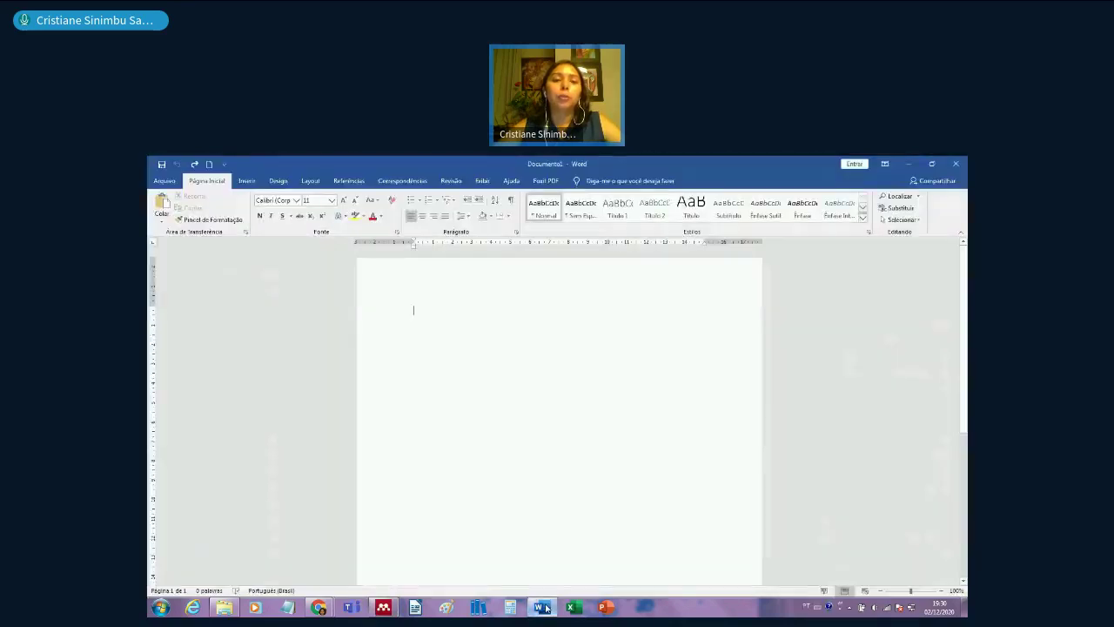
click(381, 608)
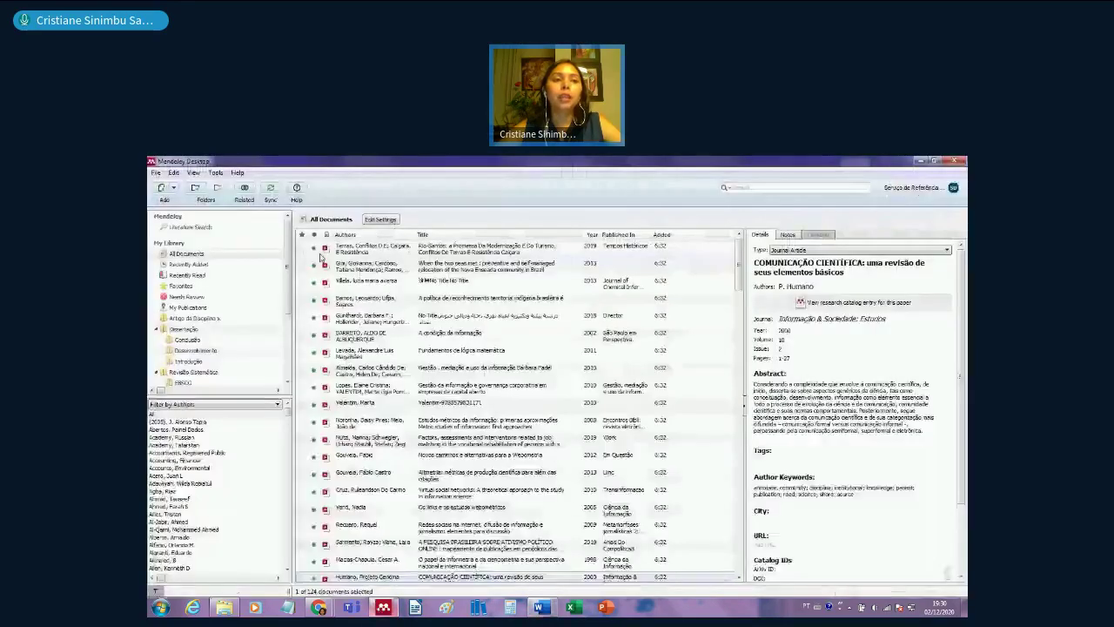
click(215, 173)
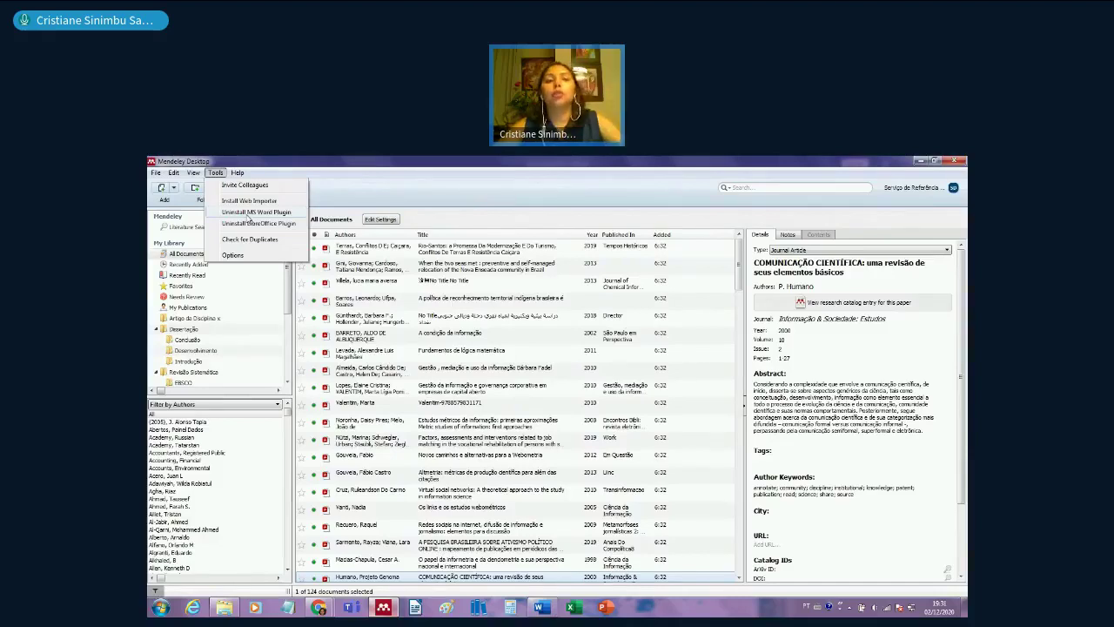
click(403, 204)
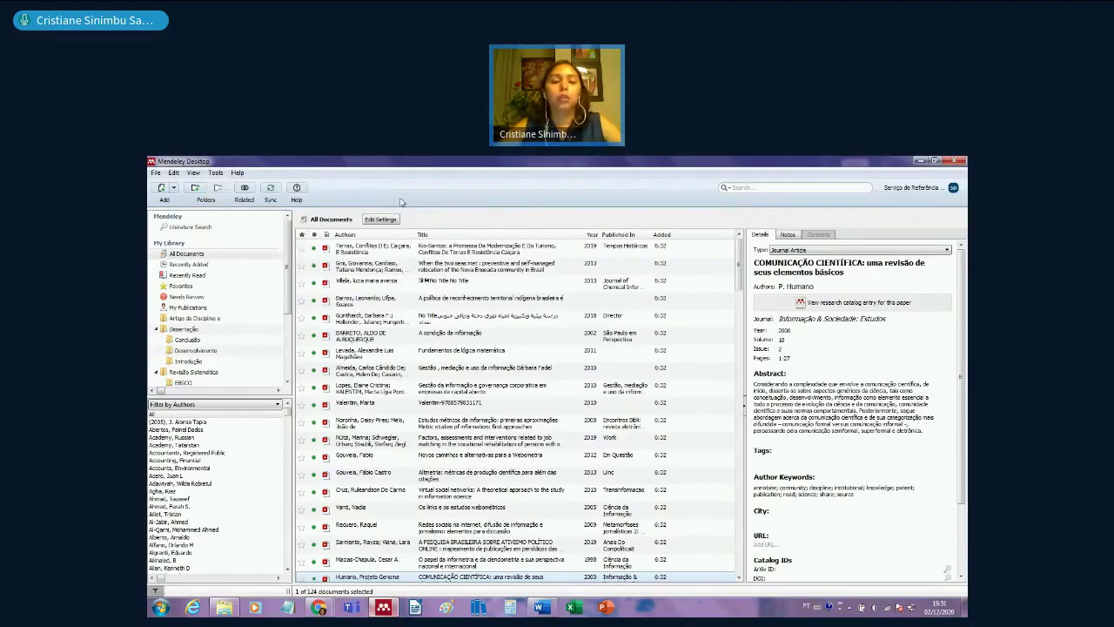
click(542, 607)
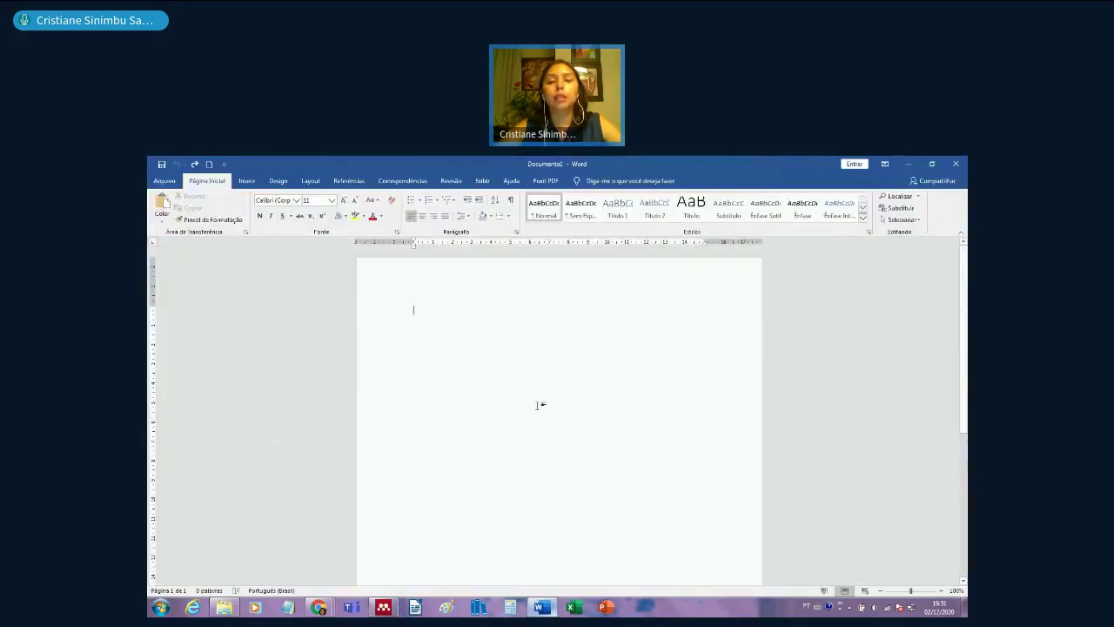
- On the Referências tab, open the Mendeley citation style list and choose More Styles
scroll(540, 408, up, 3)
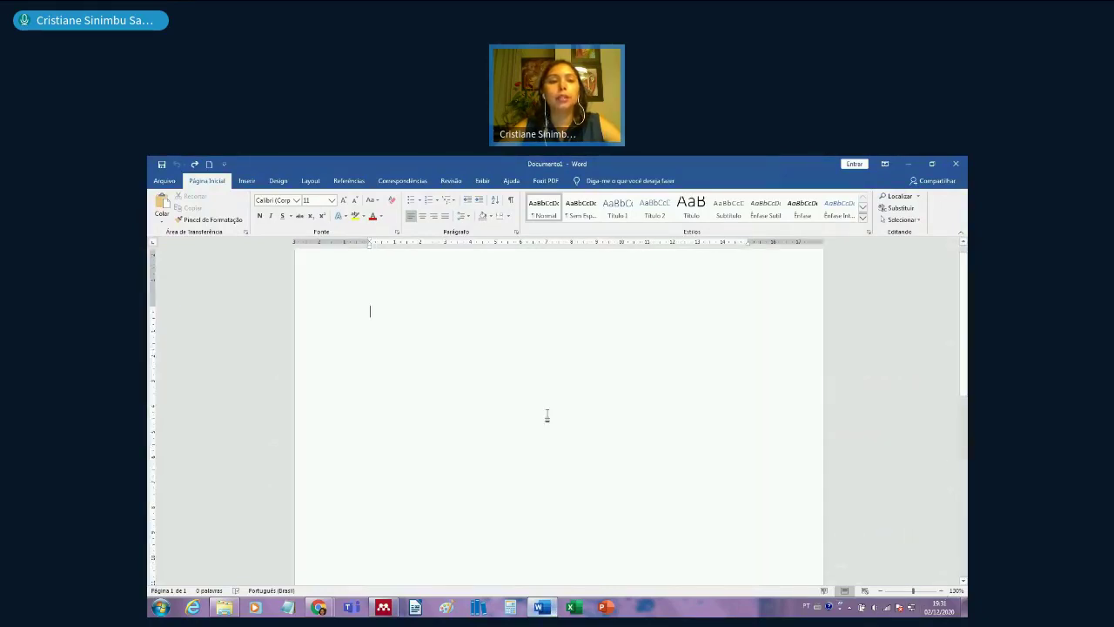
click(352, 183)
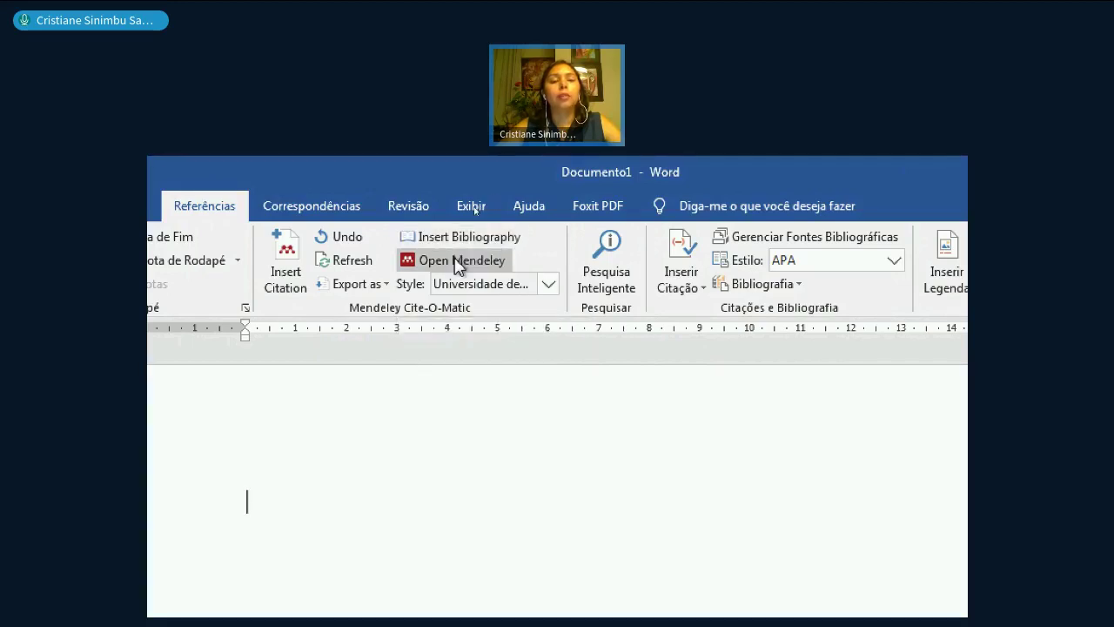
click(549, 285)
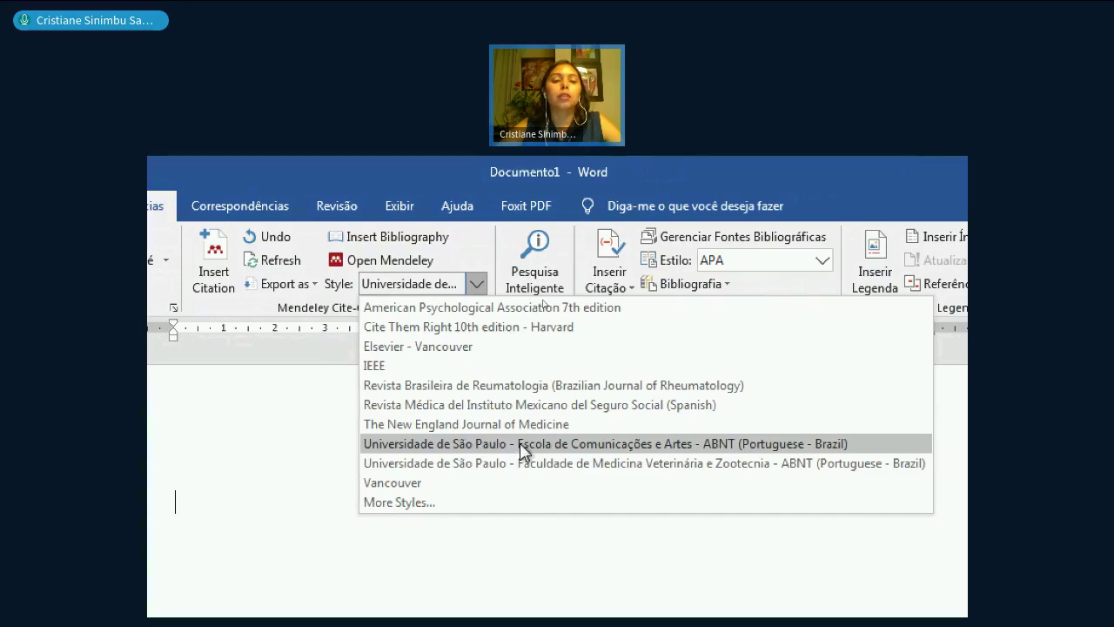
click(399, 502)
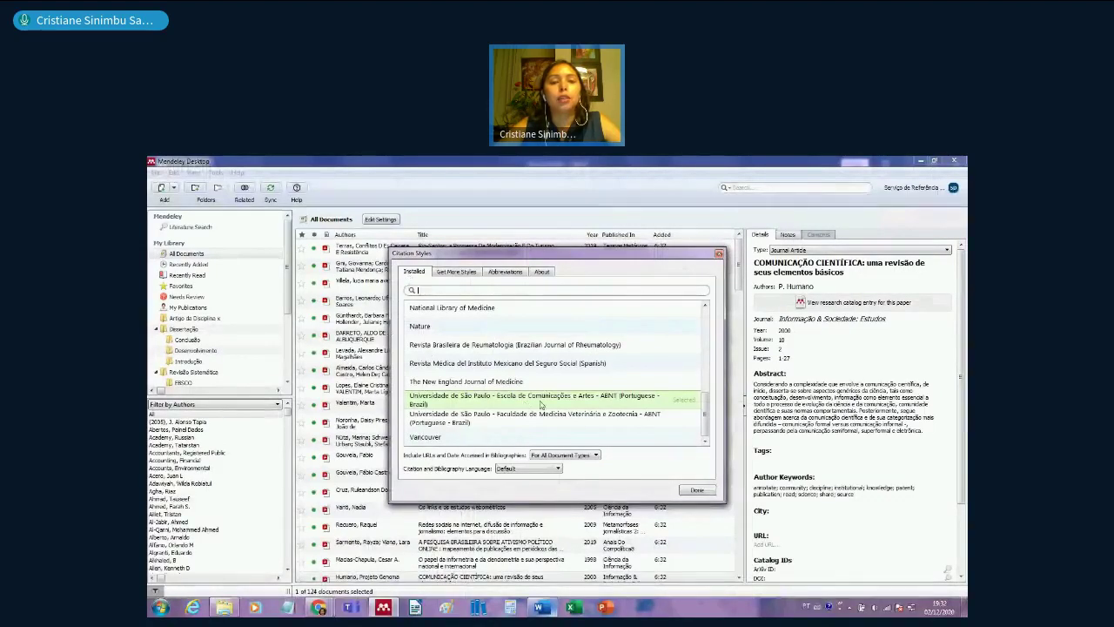
- Search downloadable styles for 'universidade de são paulo' and review the ECA ABNT and IME entries
click(470, 273)
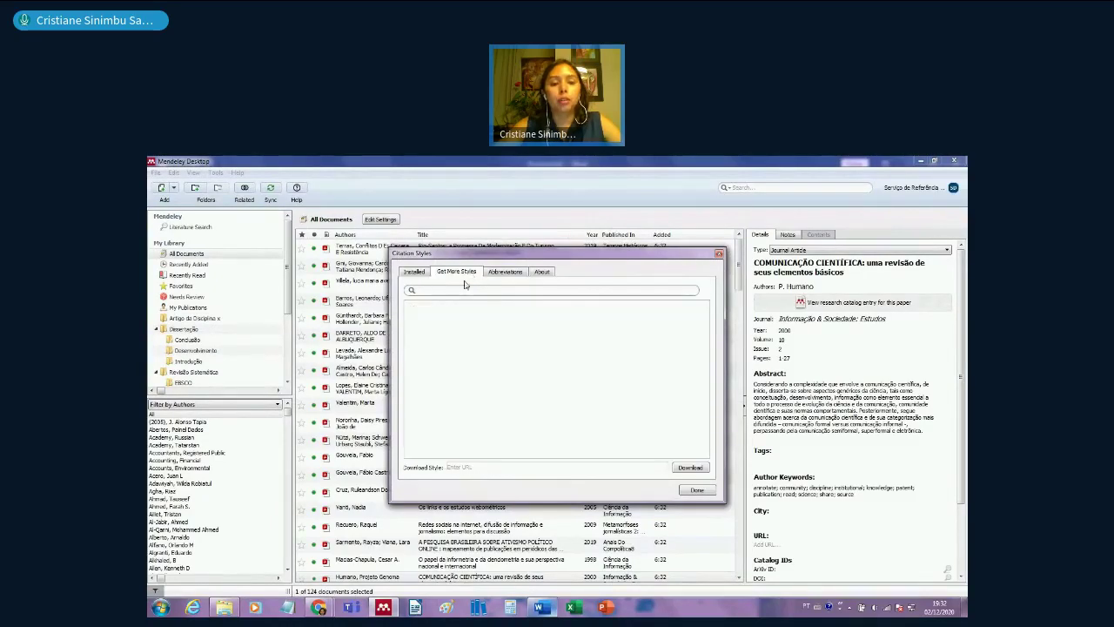
click(462, 290)
text(universida)
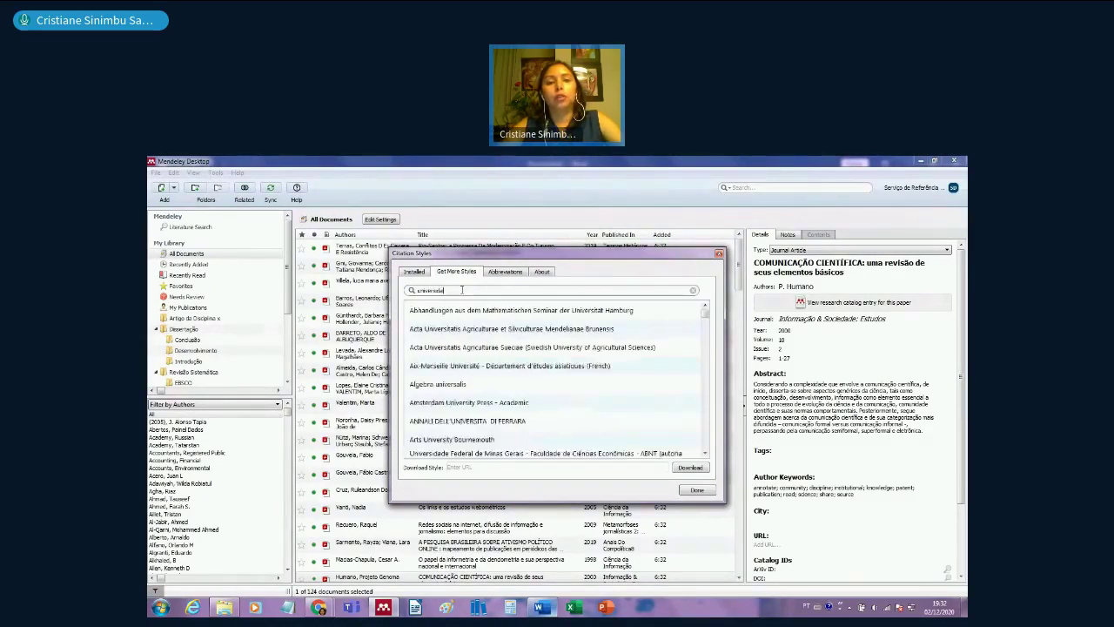
text(de de são paulo)
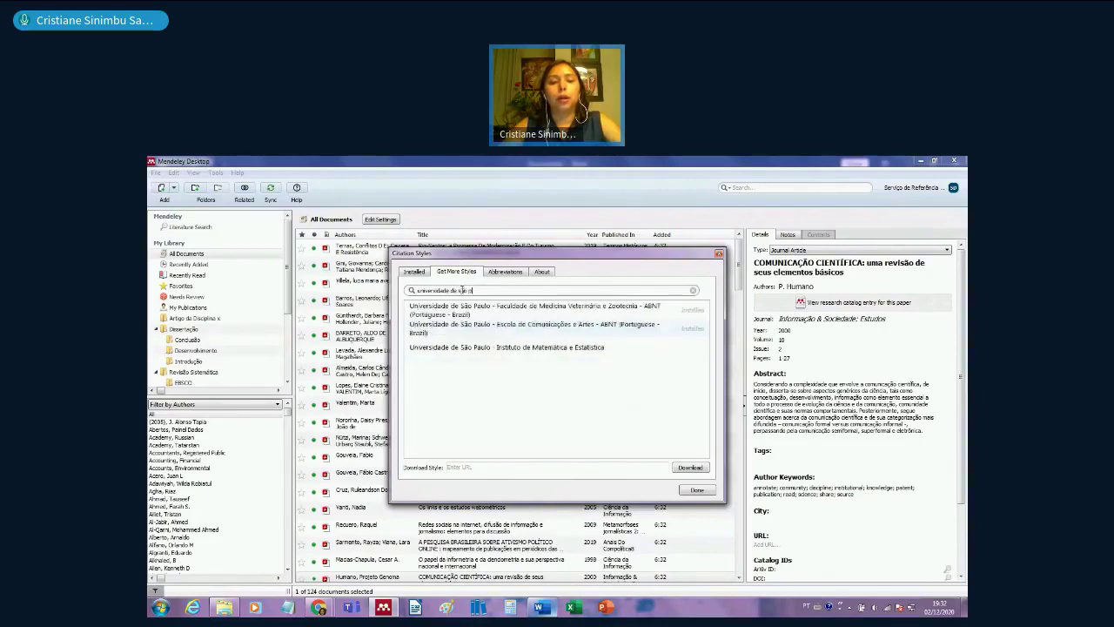
click(530, 333)
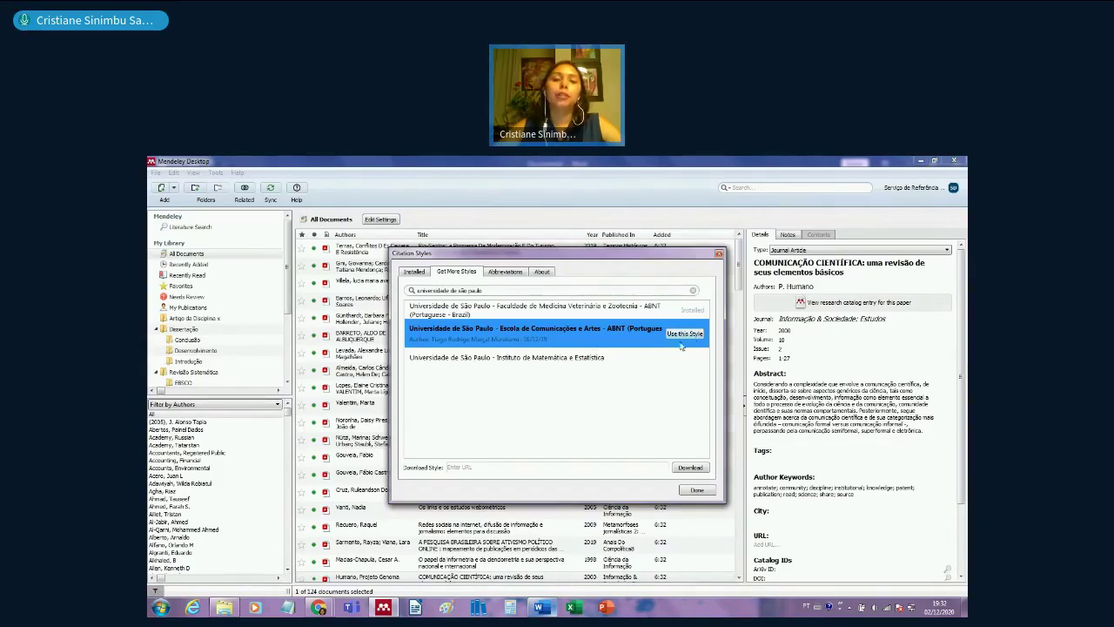
click(663, 357)
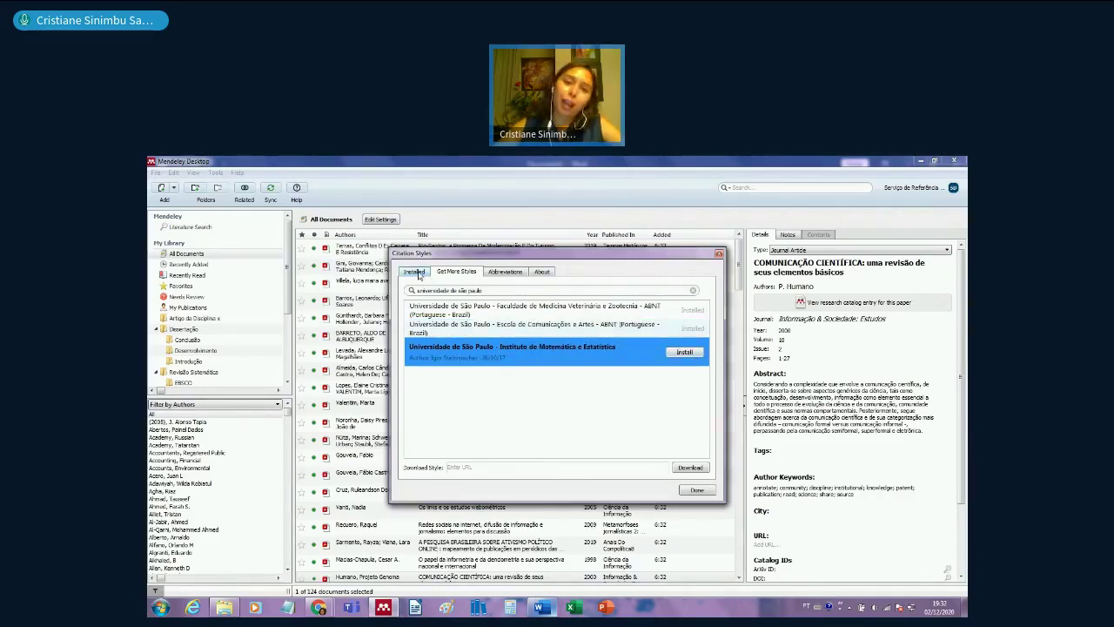
- Make the installed USP ECA ABNT style the active citation style and finish
click(418, 273)
click(635, 405)
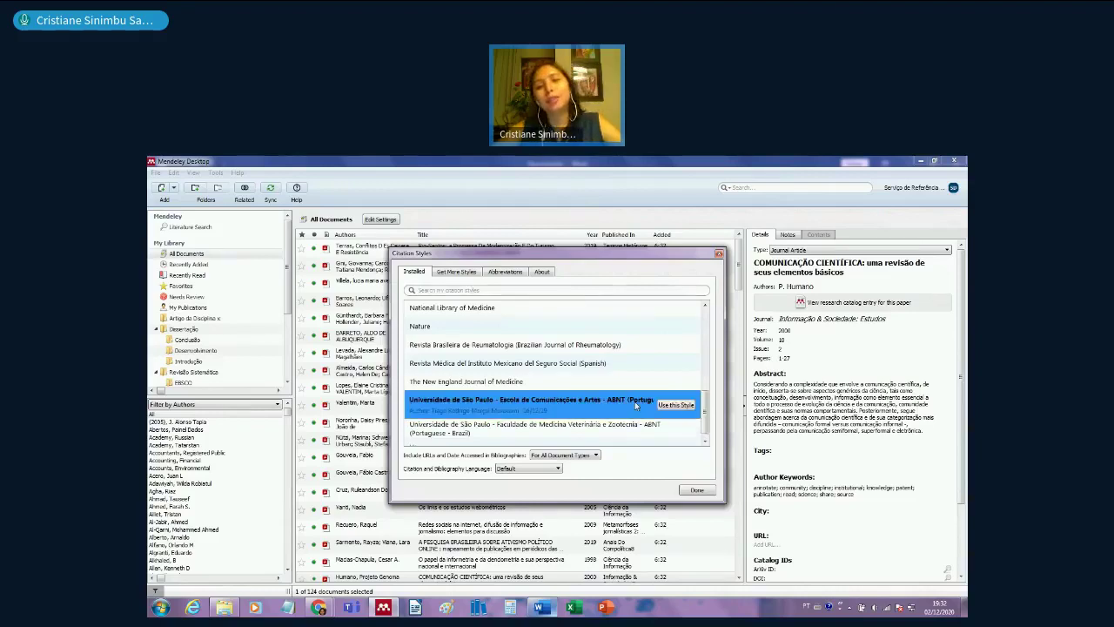
click(681, 406)
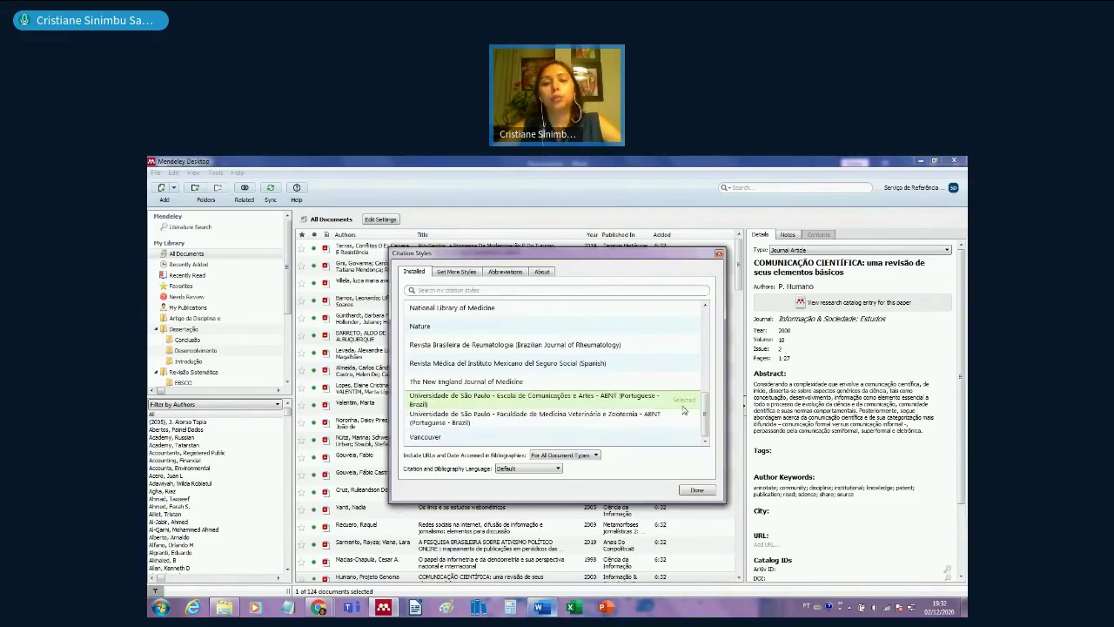
click(694, 491)
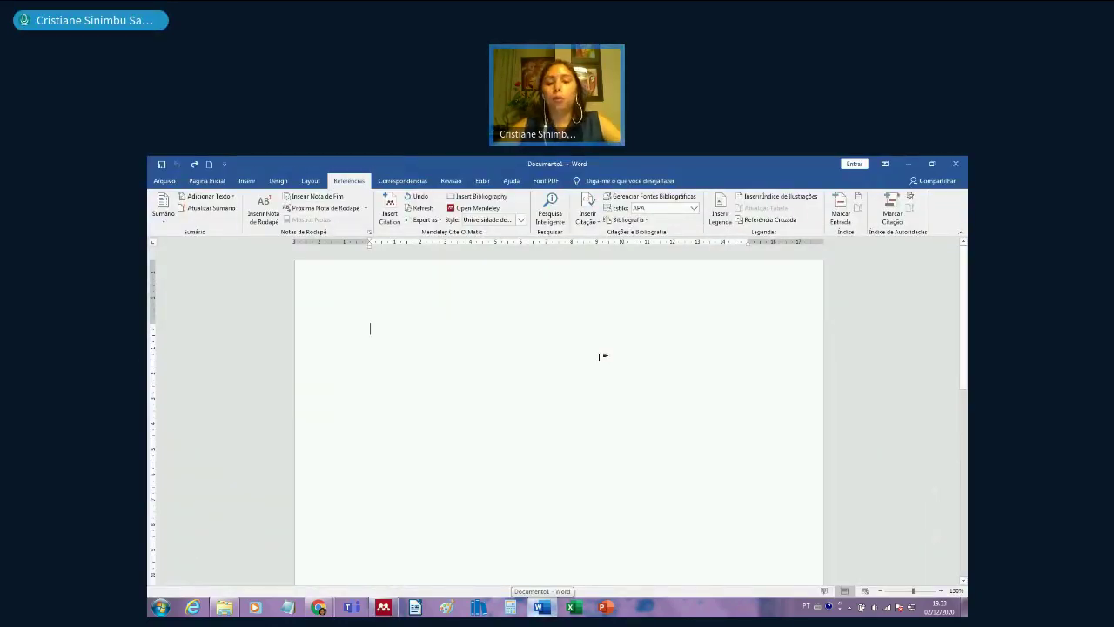
- Generate three sample paragraphs with =rand(3,3) and type a REFERÊNCIAS heading a few lines below
click(599, 356)
text(=rand)
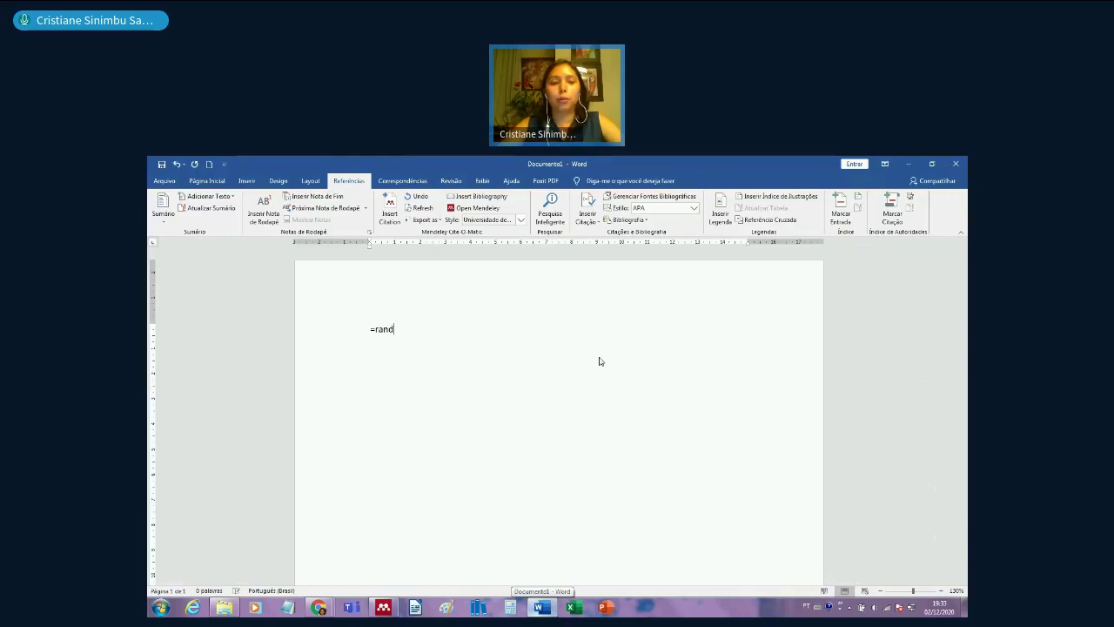
text((3,3))
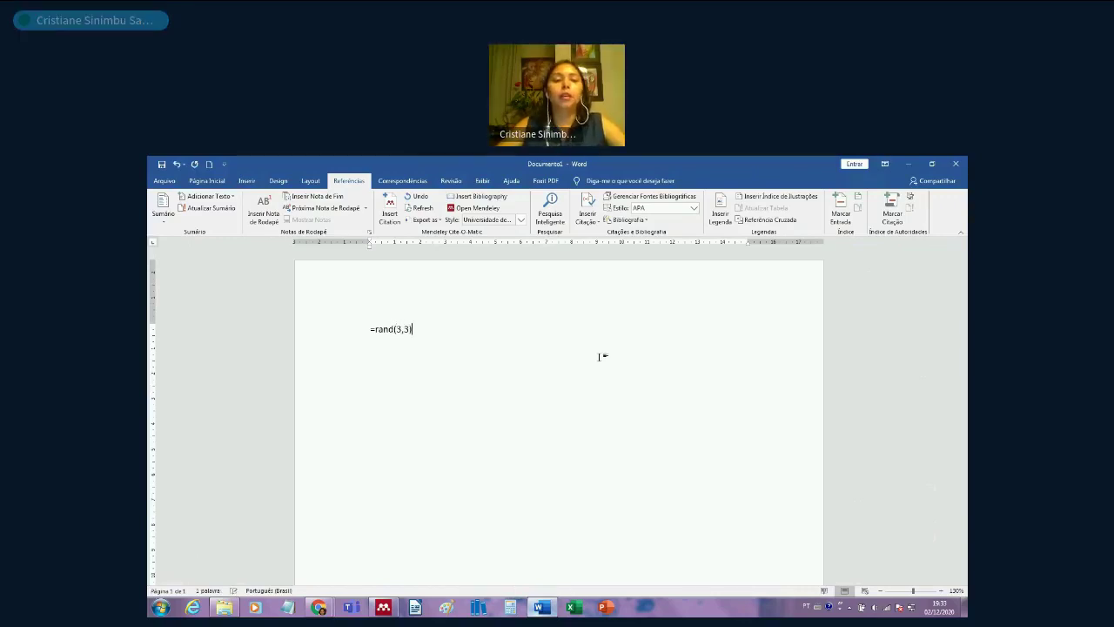
key(Return)
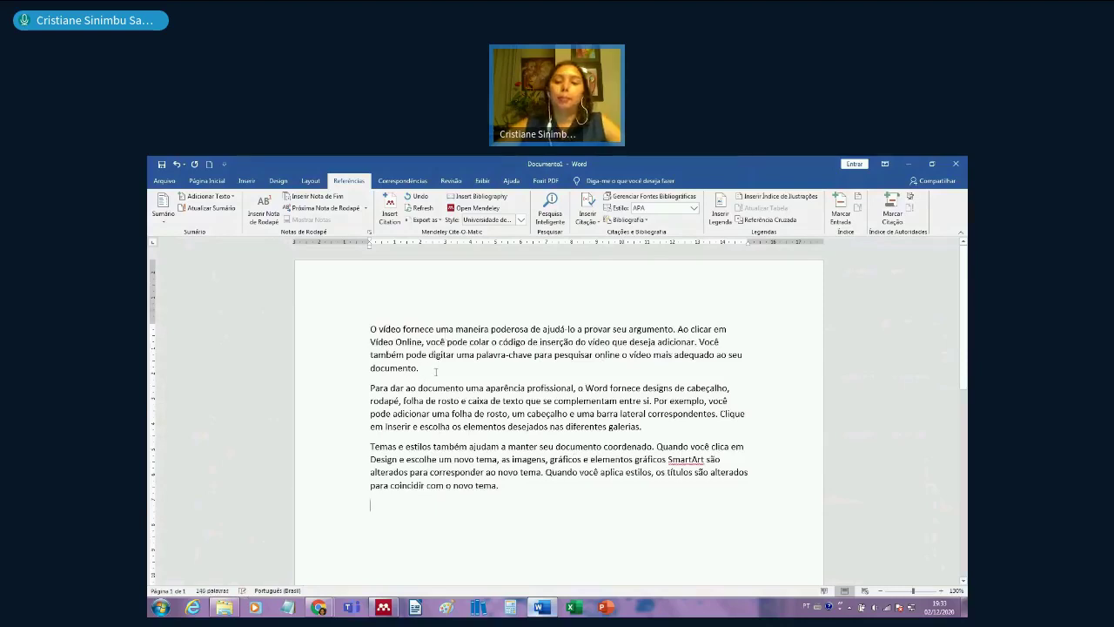
key(Return)
key(Return)
key(Return)
text(REFER)
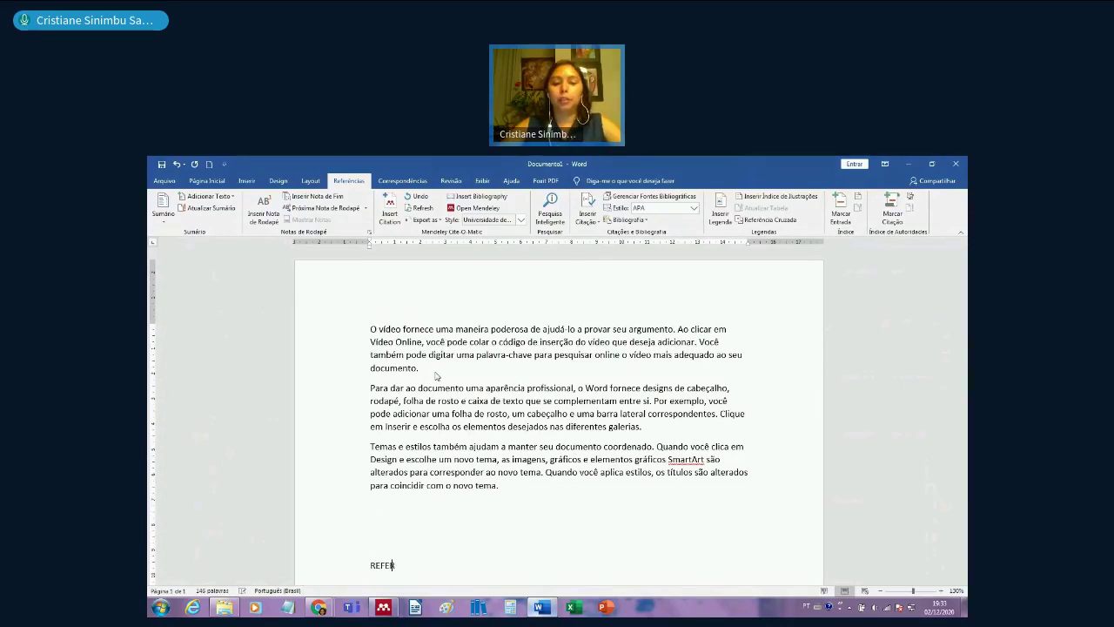
text(ÊNCIAS)
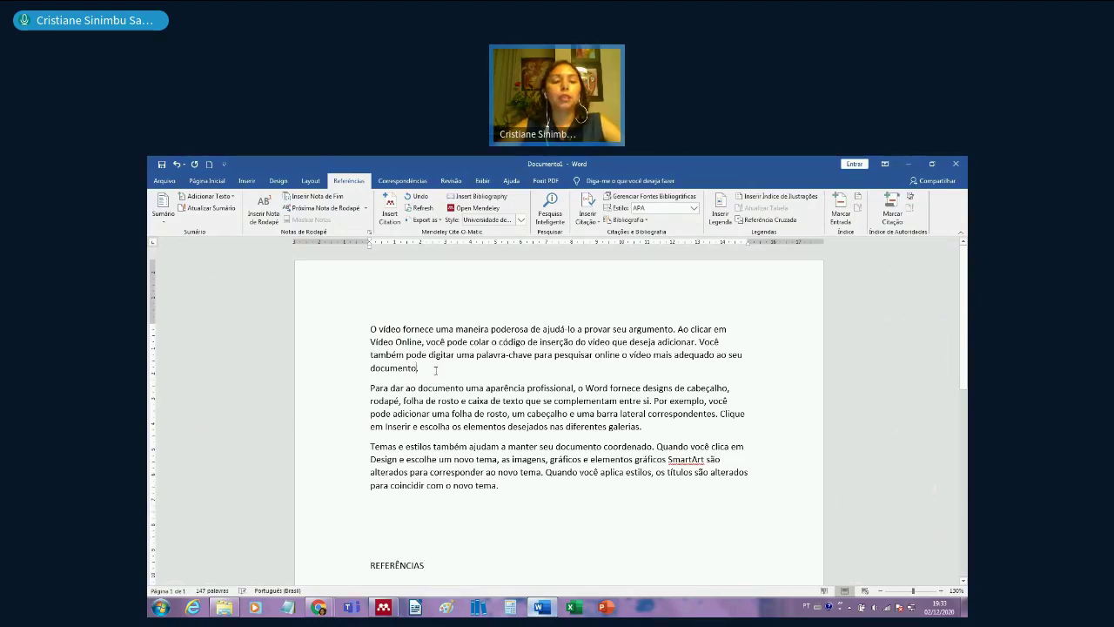
click(396, 222)
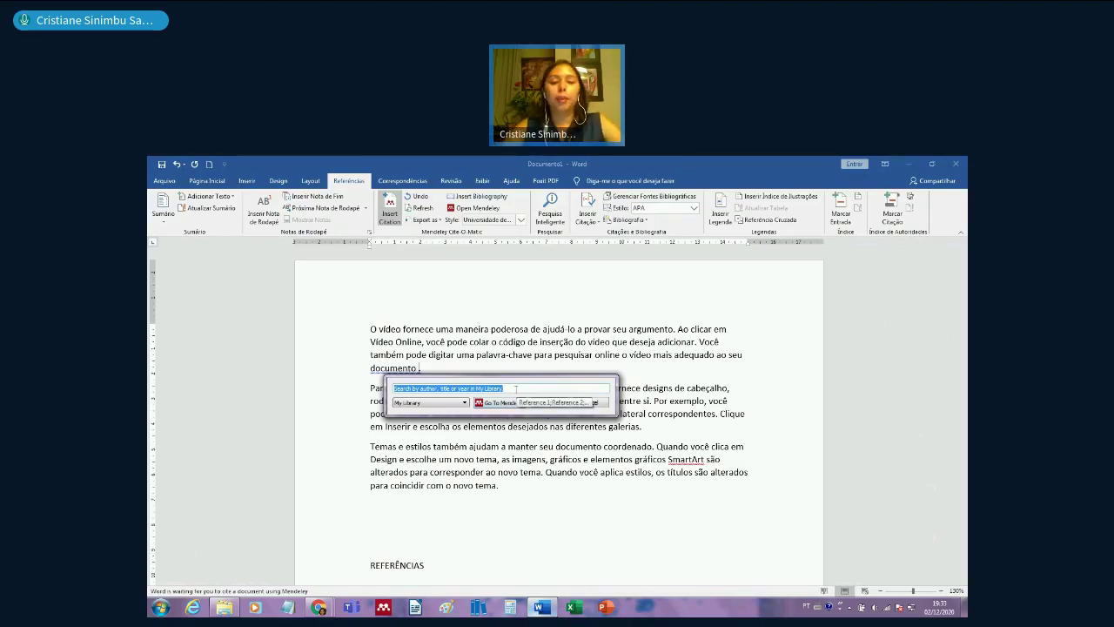
text(introduc)
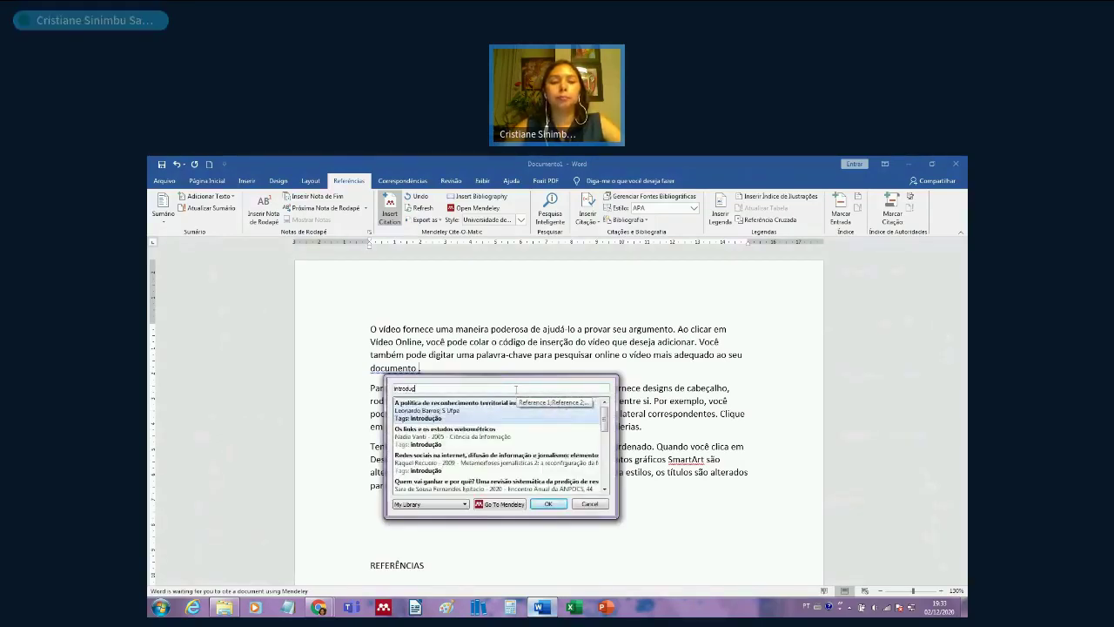
text(ão)
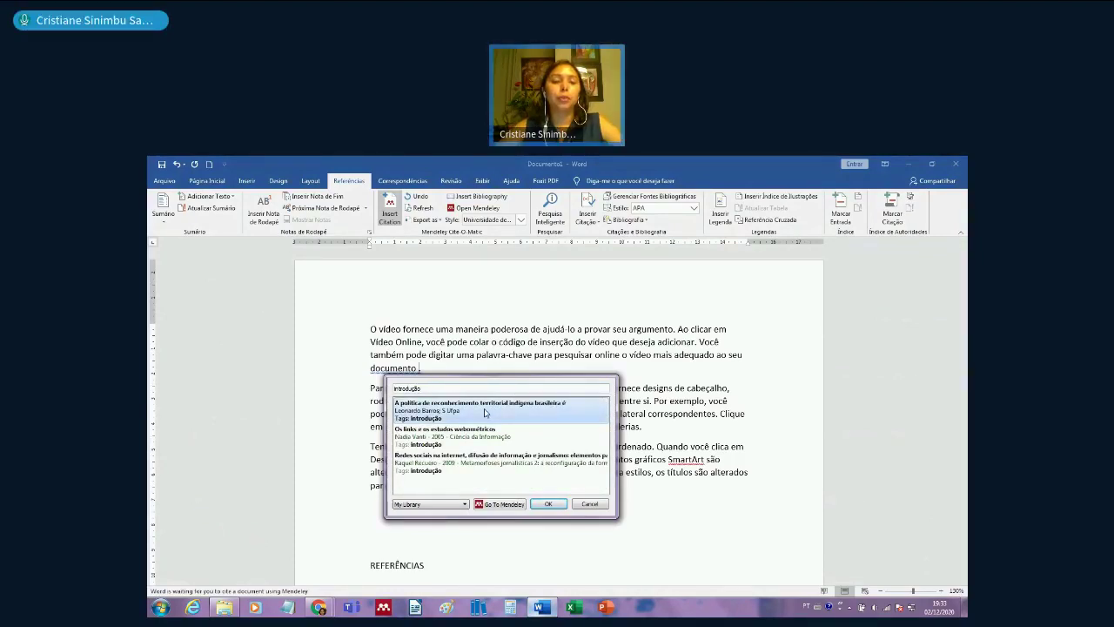
click(485, 412)
click(545, 405)
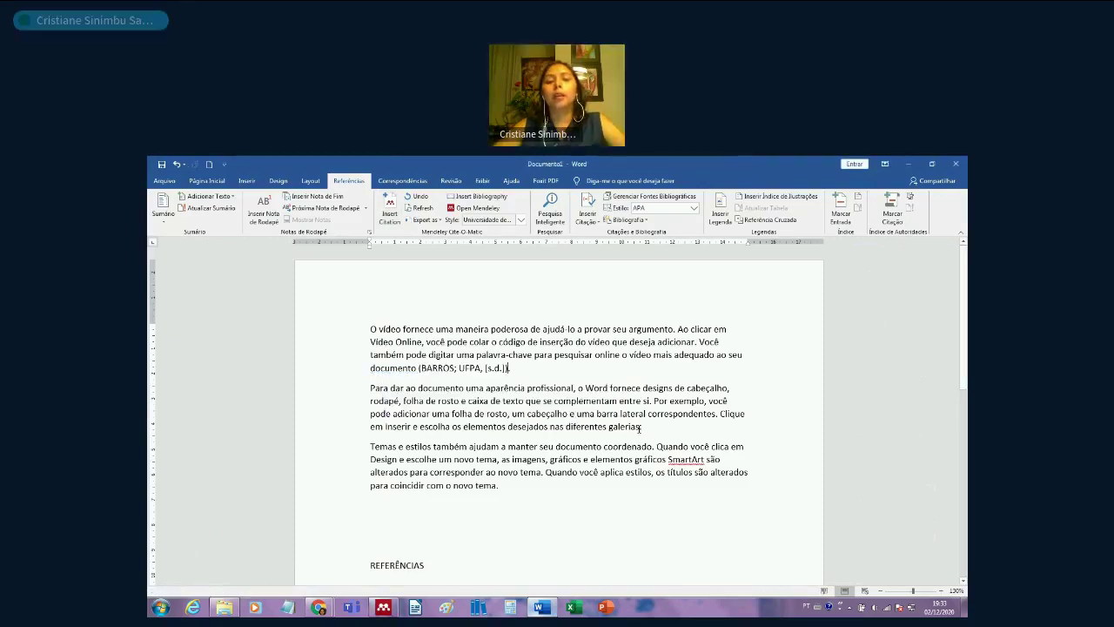
click(679, 426)
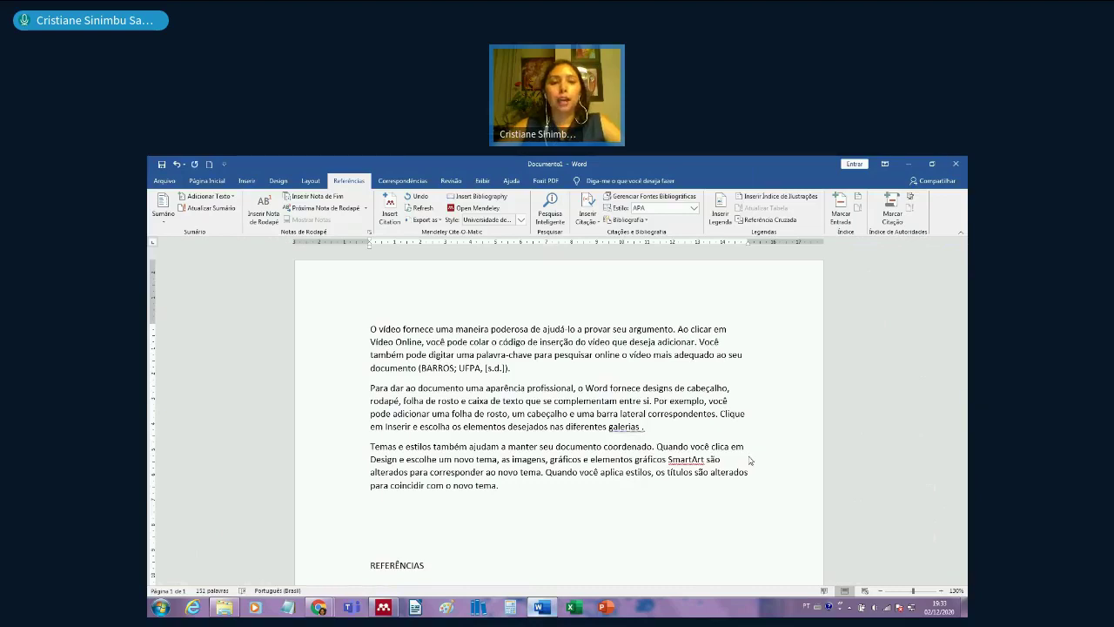
click(389, 210)
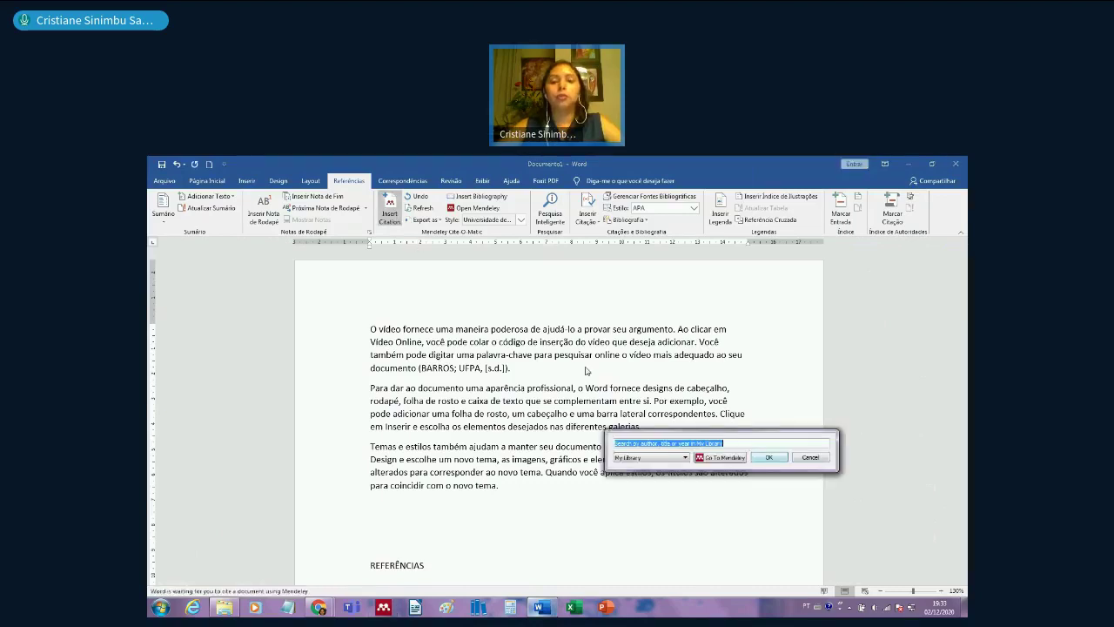
text(conceito)
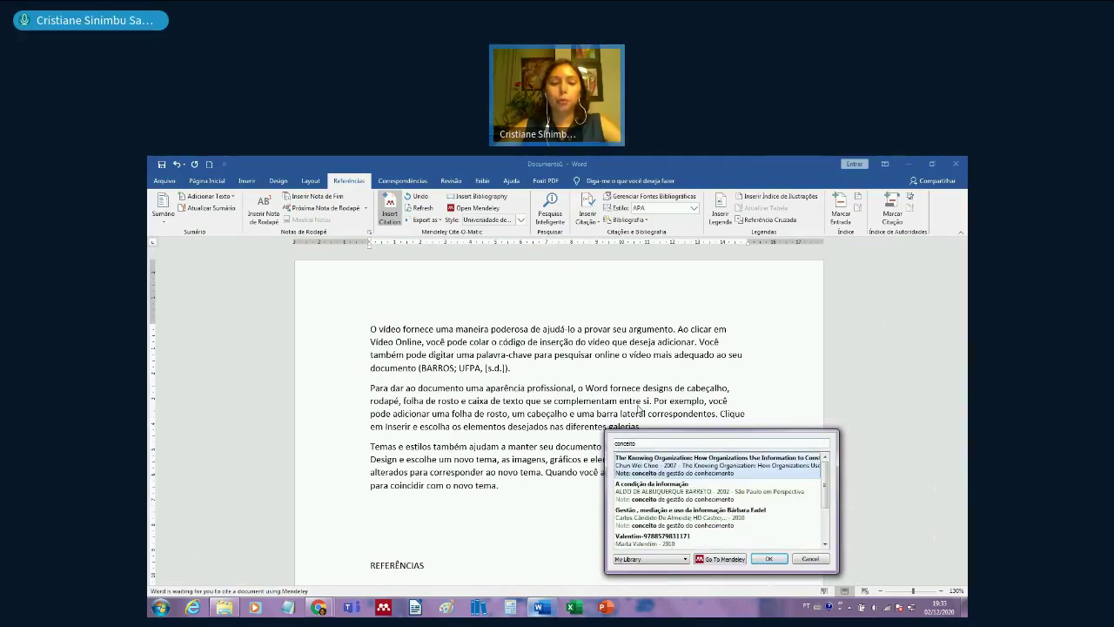
text( de gest)
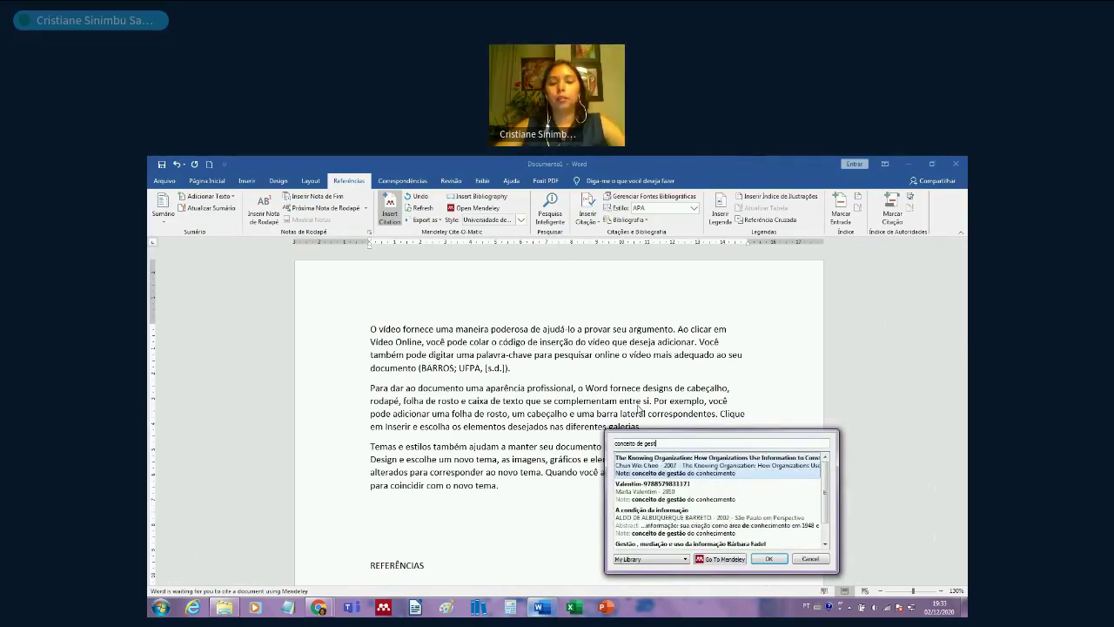
text(ão)
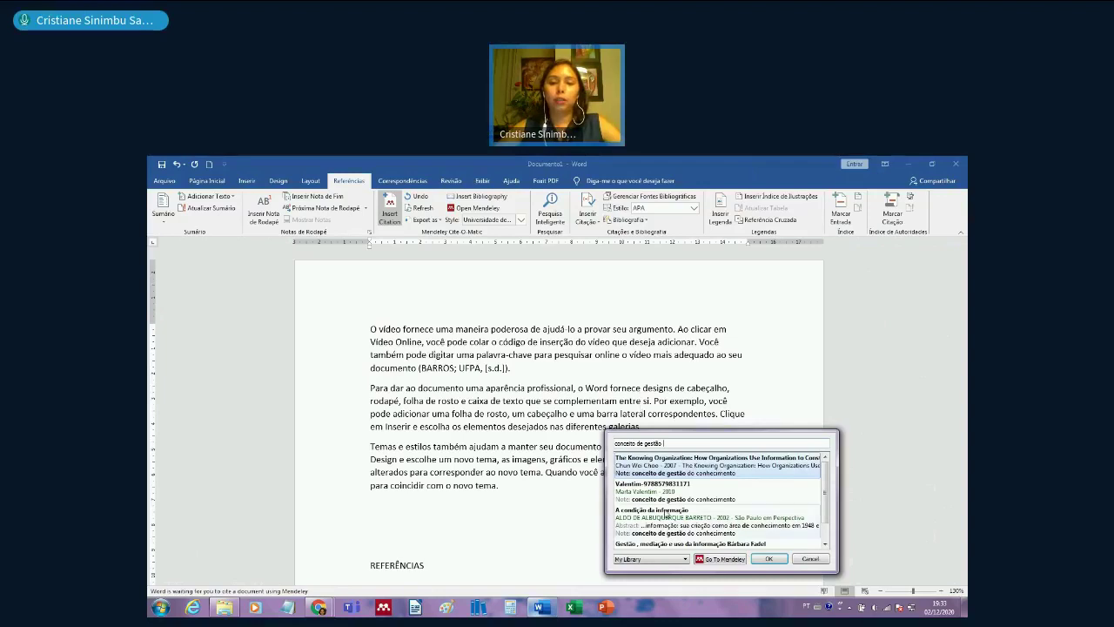
click(687, 495)
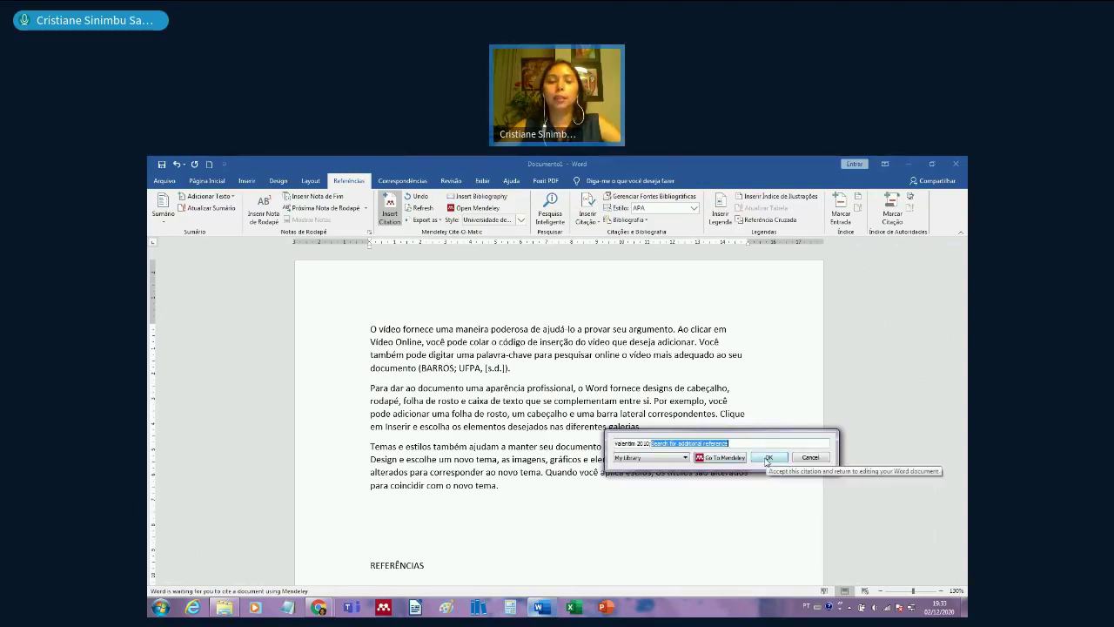
click(767, 458)
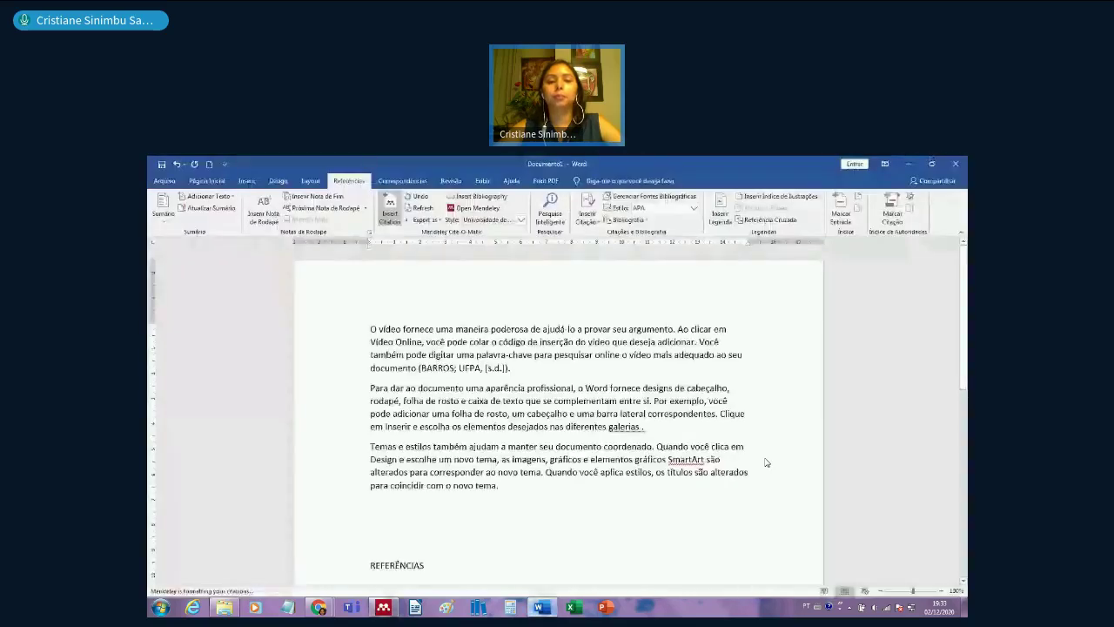
scroll(664, 464, down, 3)
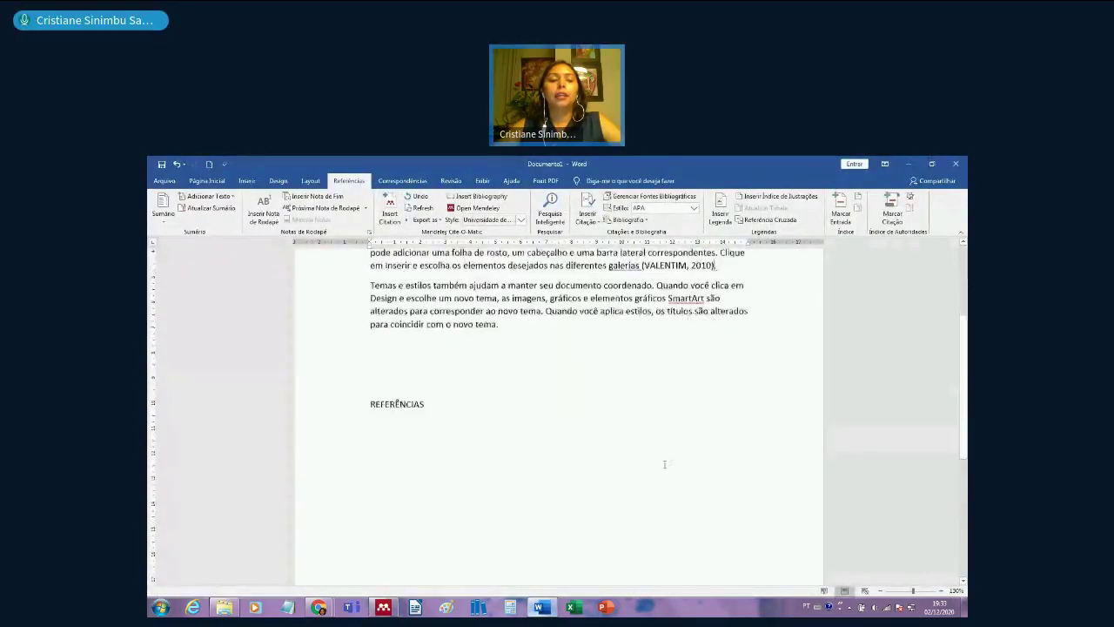
scroll(664, 464, down, 5)
scroll(664, 463, up, 4)
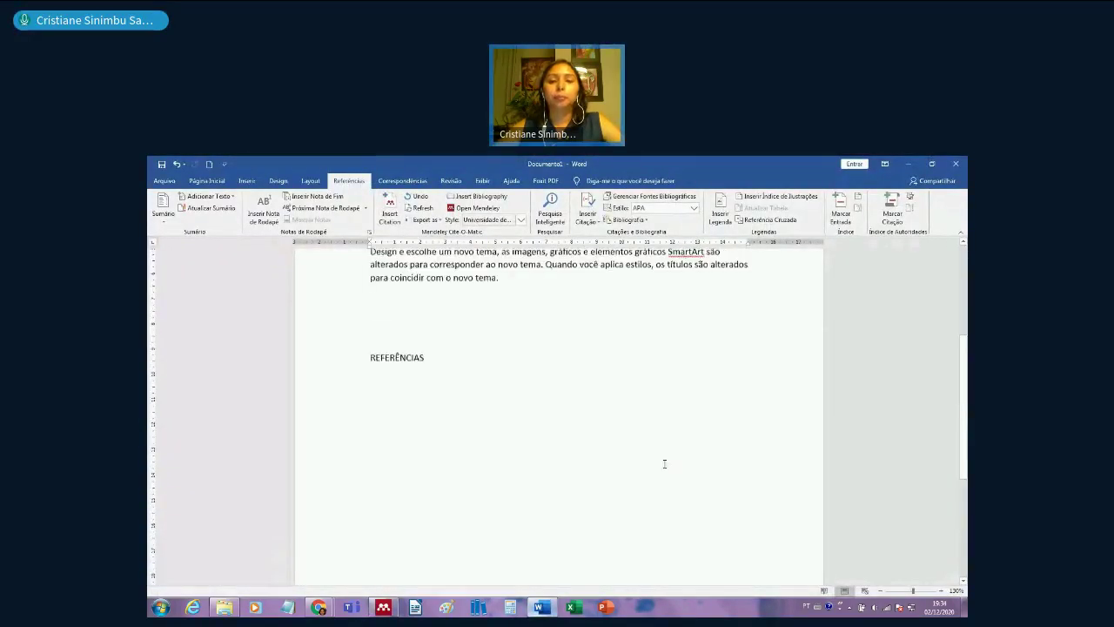
scroll(664, 464, up, 4)
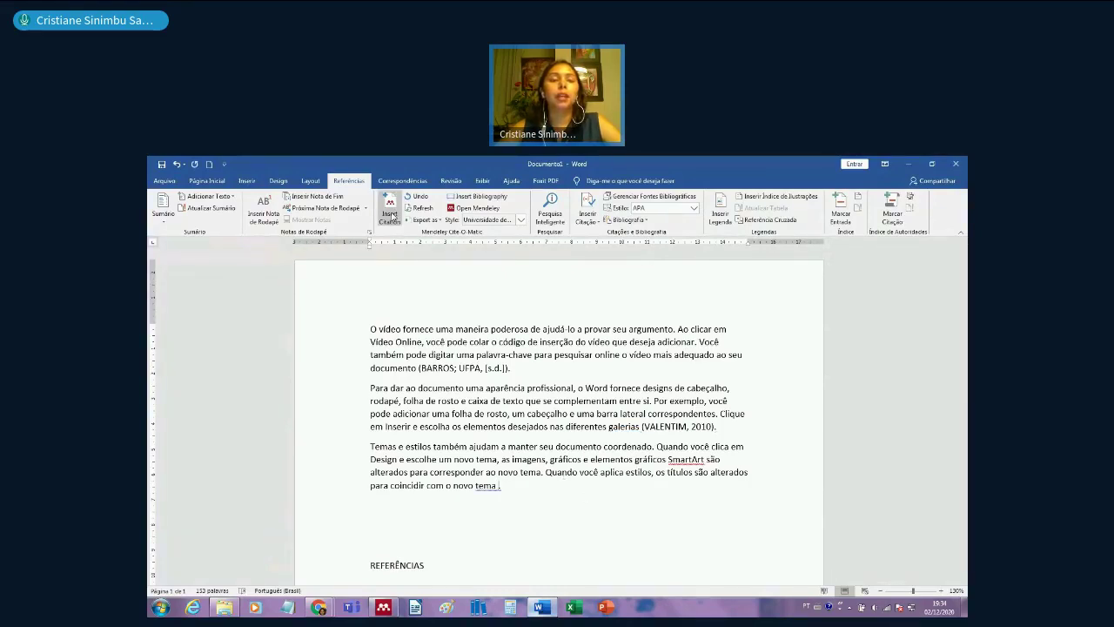
- Start a Mendeley citation and search the library's notes for 'conceito de gestão'
click(390, 215)
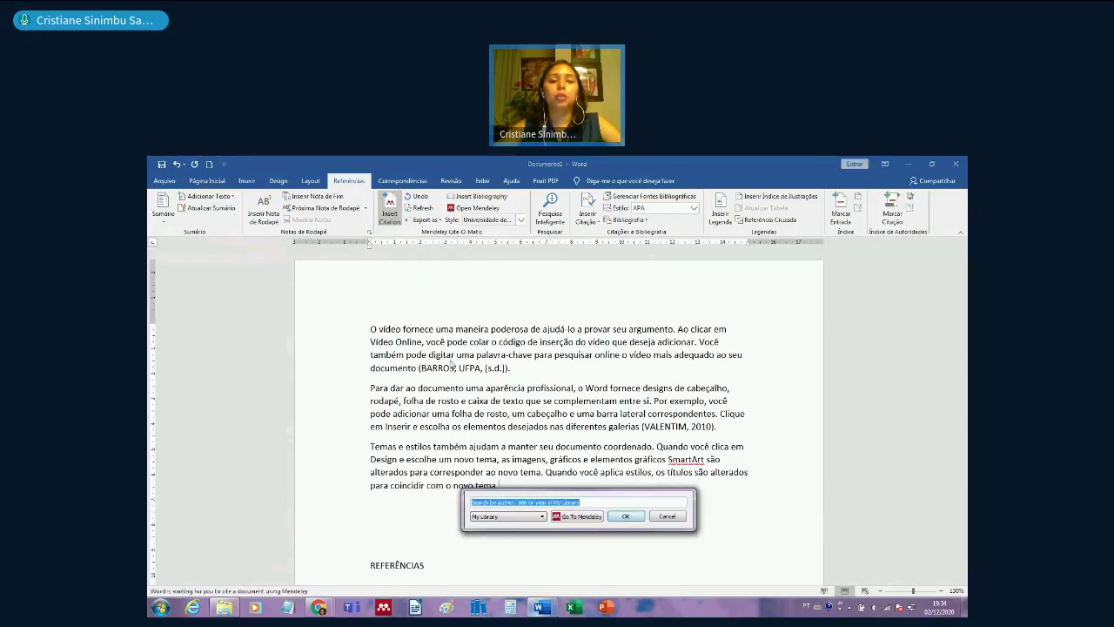
click(578, 518)
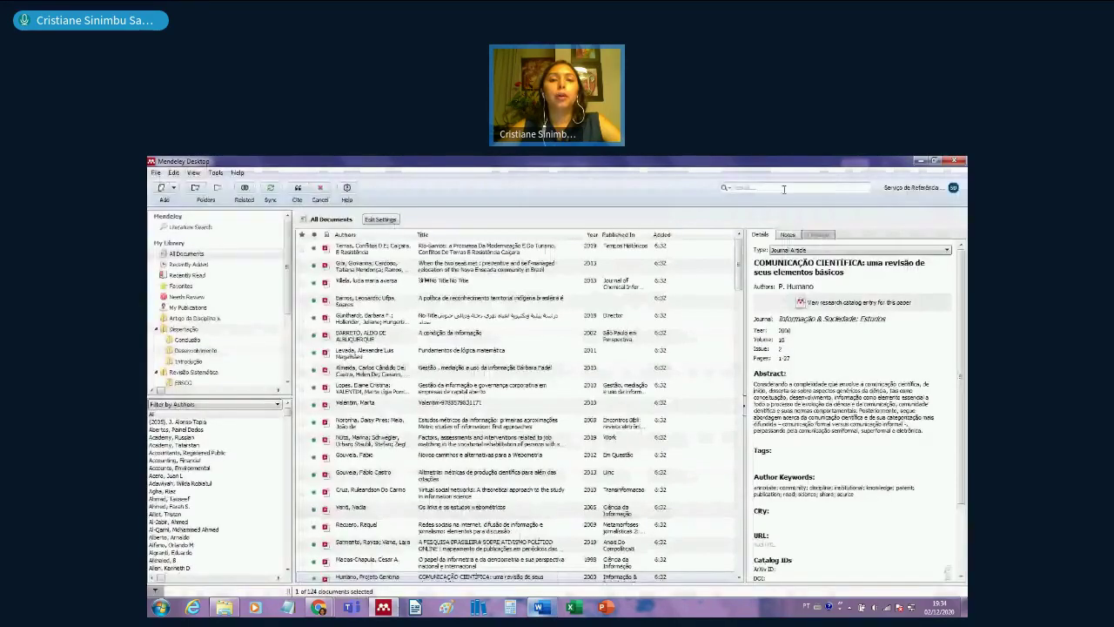
click(724, 188)
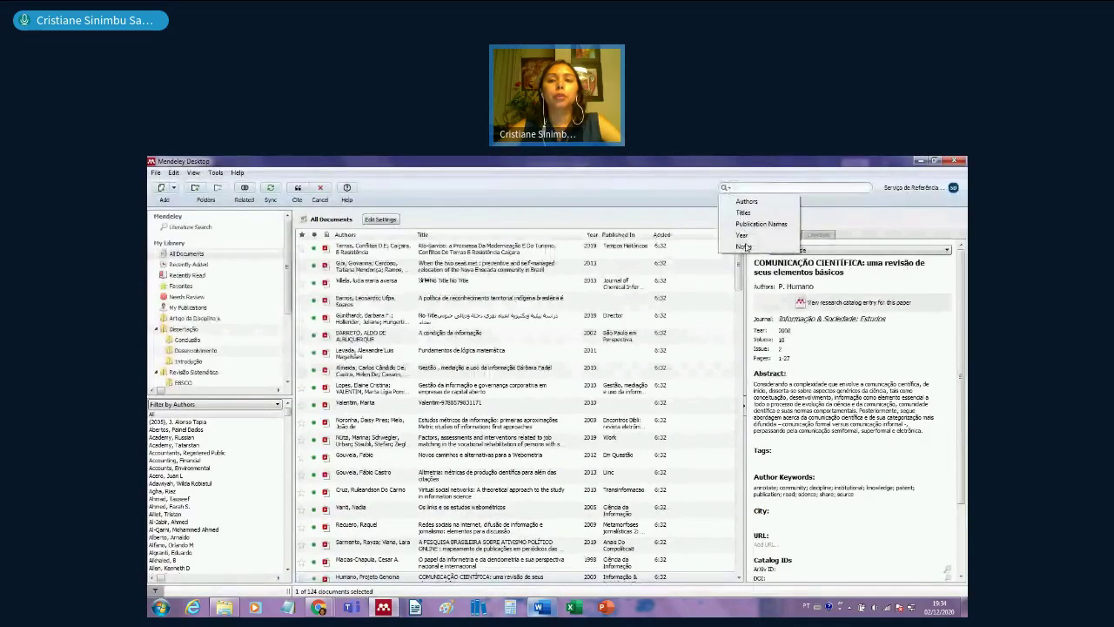
click(744, 246)
text(conceito de)
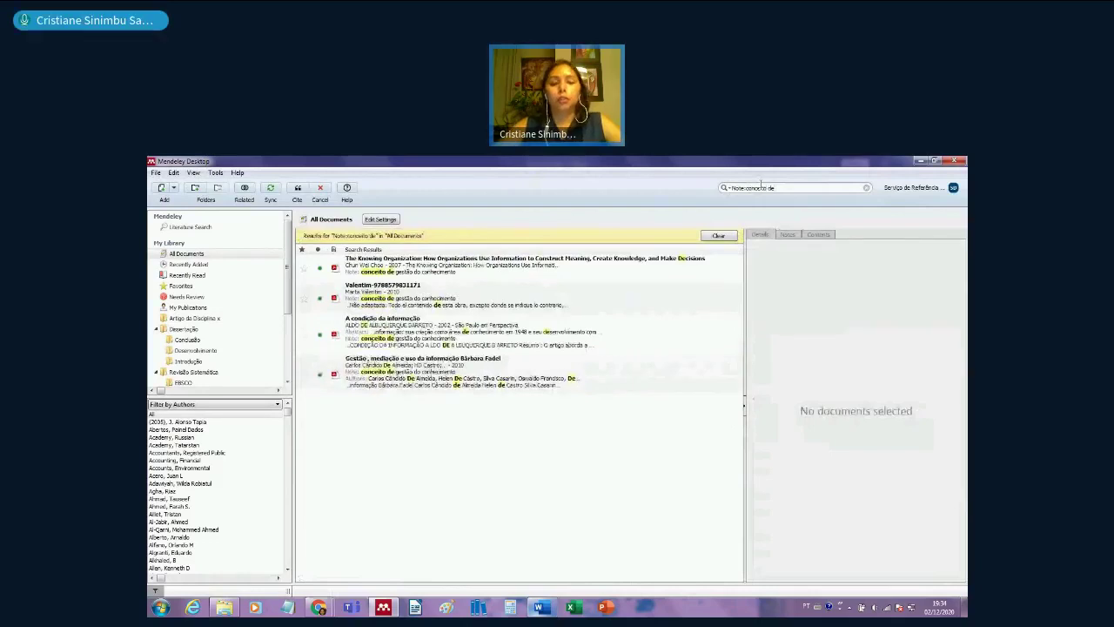
text( gestão)
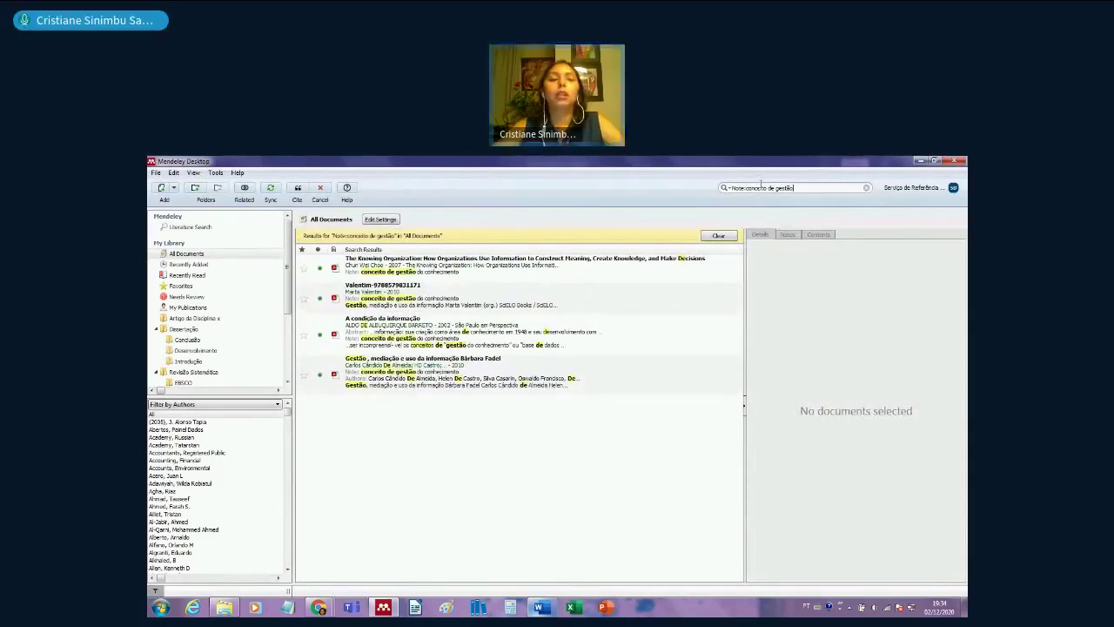
- Select all four matching documents and cite them together in Word
click(546, 267)
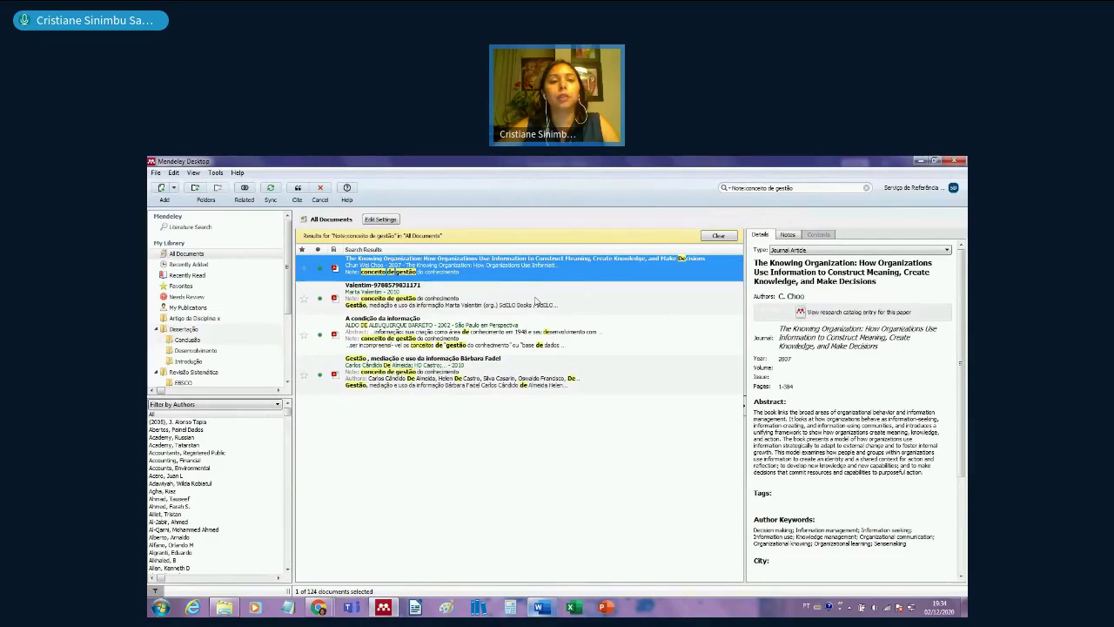
ctrl+click(536, 300)
ctrl+click(537, 336)
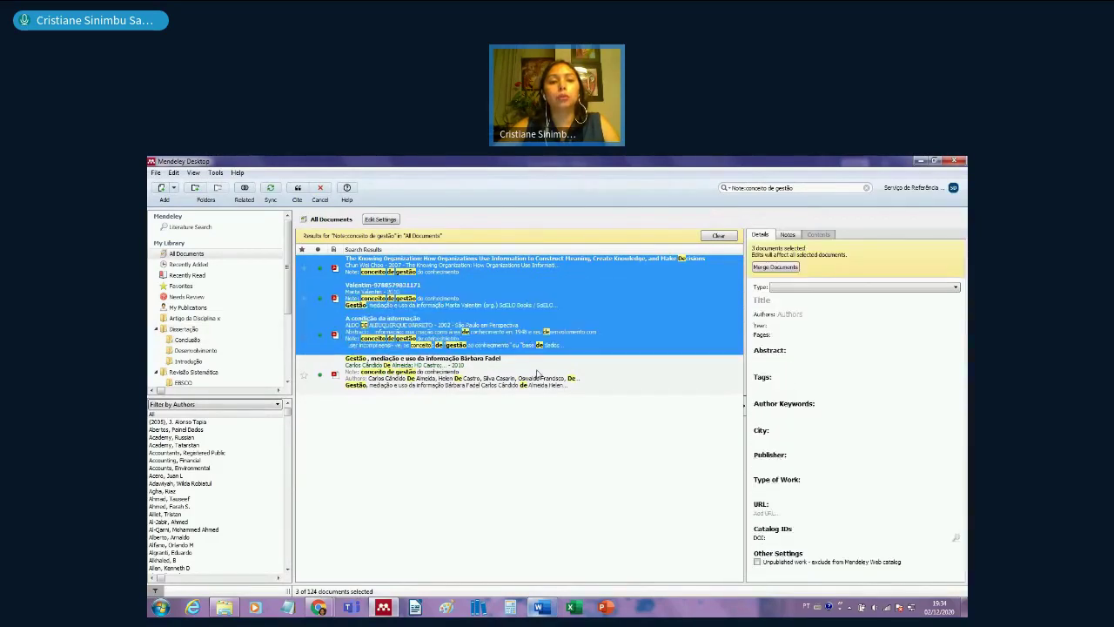
ctrl+click(537, 374)
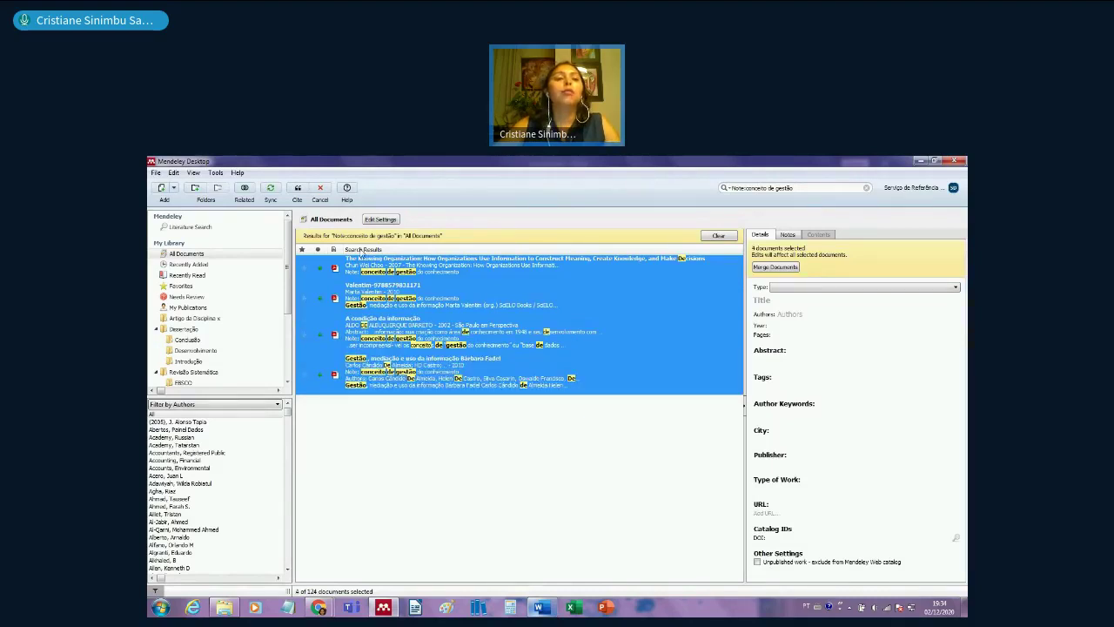
click(298, 190)
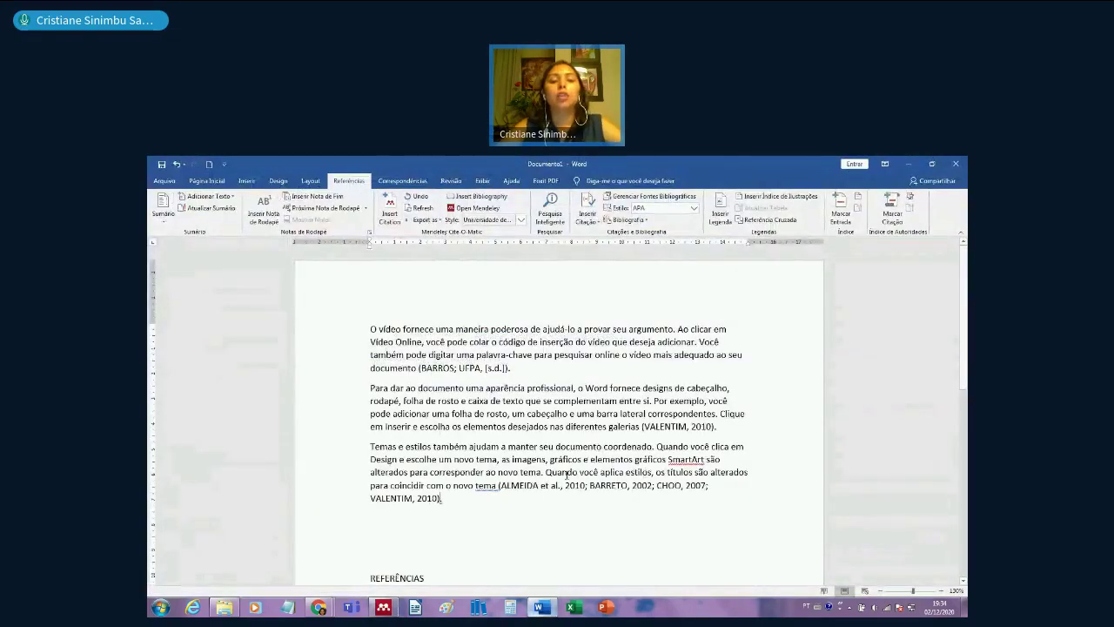
- Insert the Mendeley bibliography on a new line under REFERÊNCIAS, listing five entries
scroll(567, 474, down, 1)
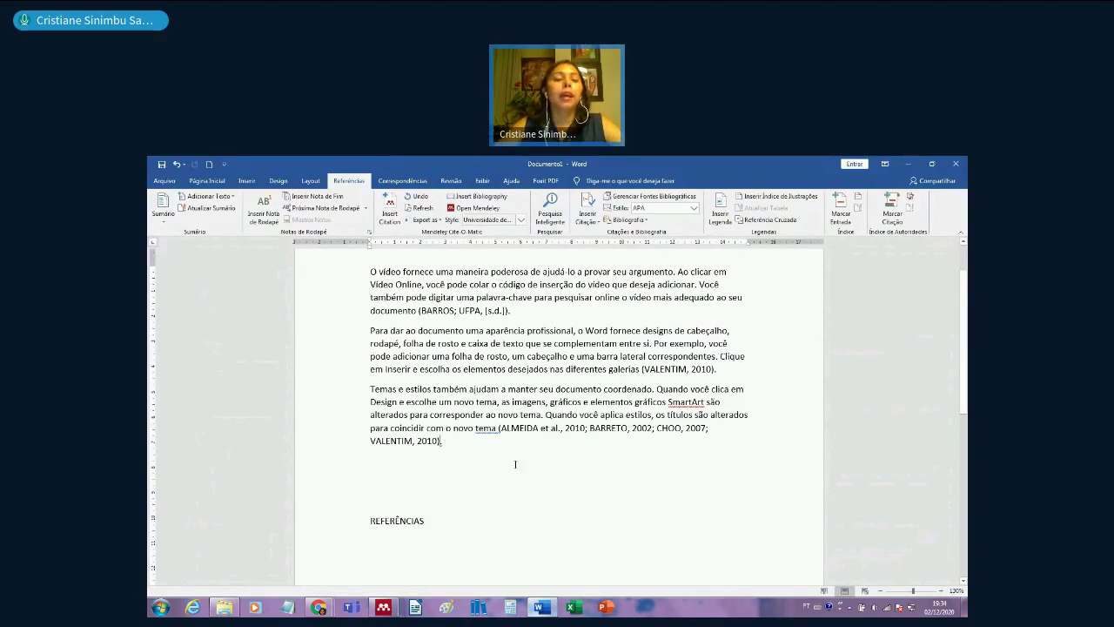
scroll(401, 481, down, 1)
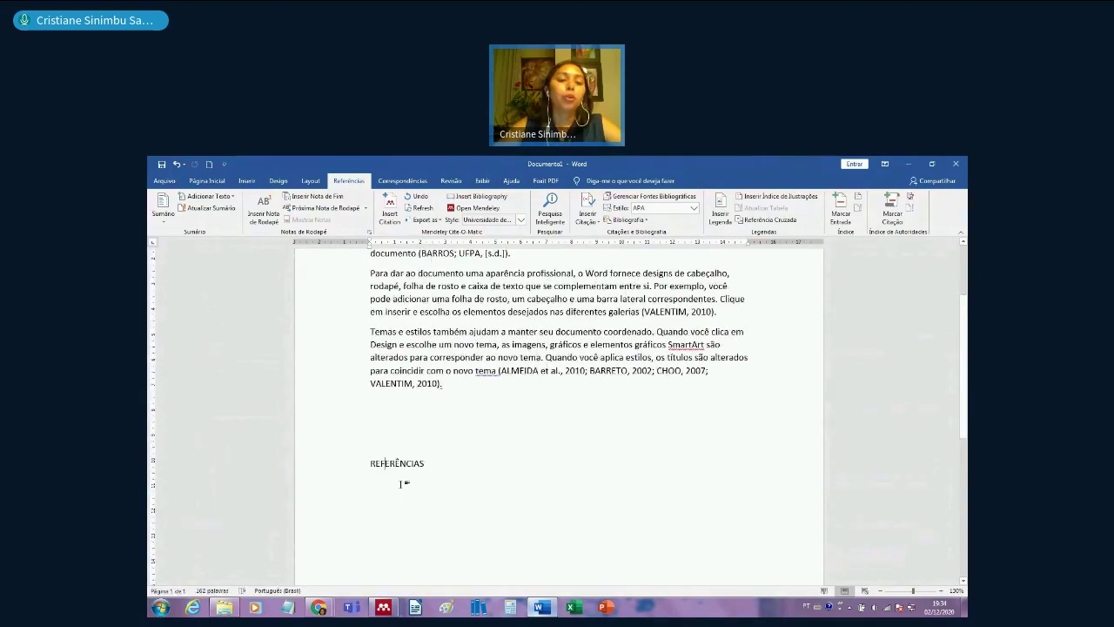
click(434, 475)
key(Return)
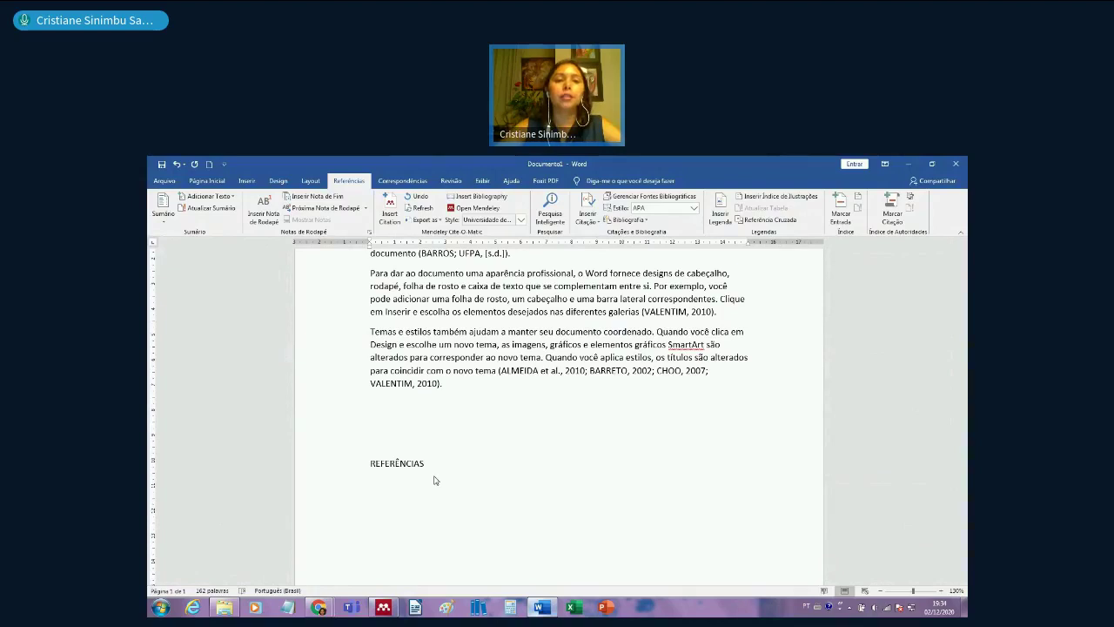
click(465, 199)
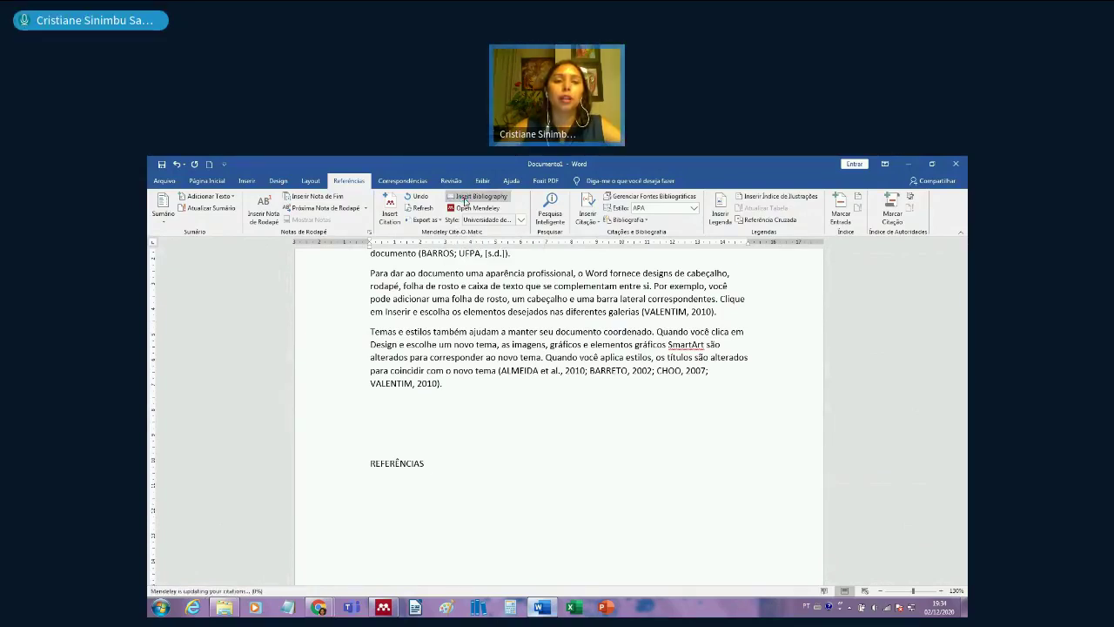
scroll(677, 527, down, 1)
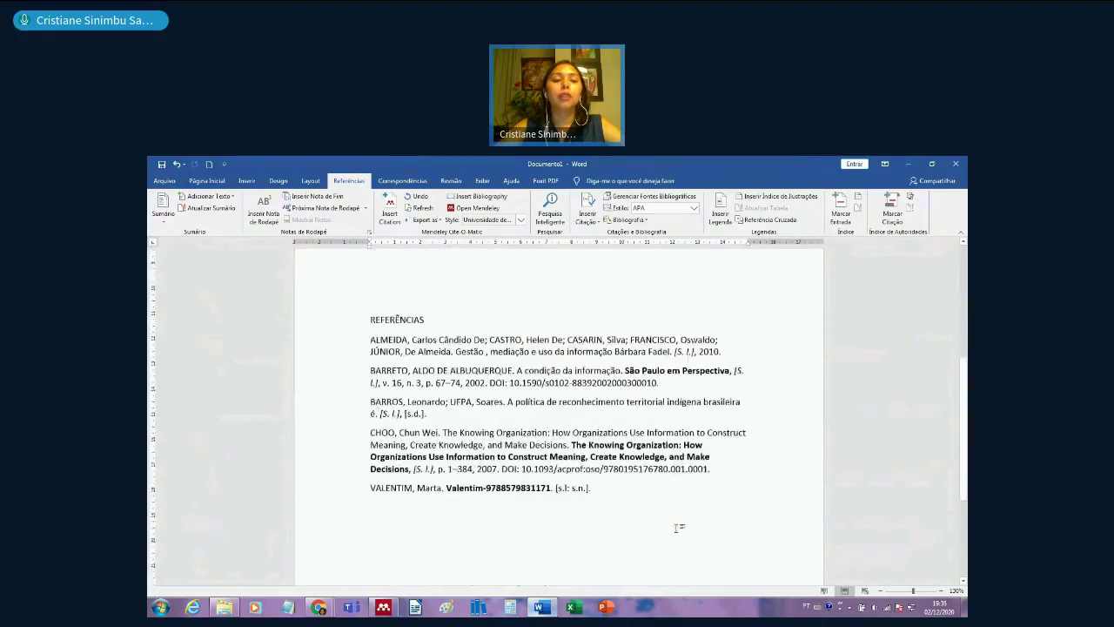
scroll(677, 526, down, 1)
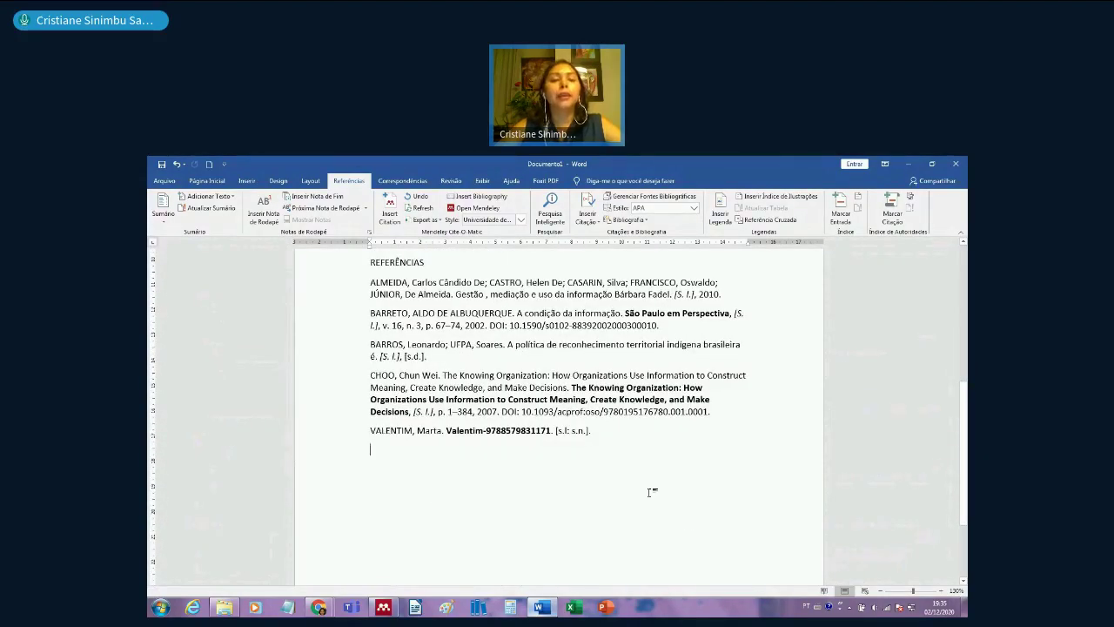
- Hand-edit the Valentim reference title, ending up with 'Gestão mediação.'
click(451, 431)
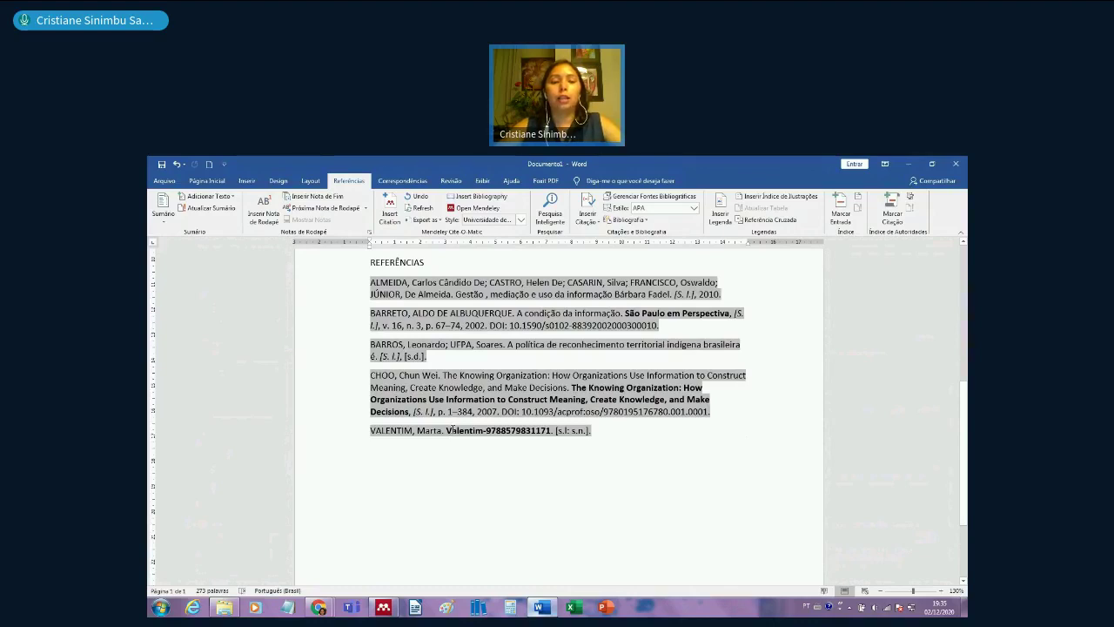
key(BackSpace)
text(Fronci)
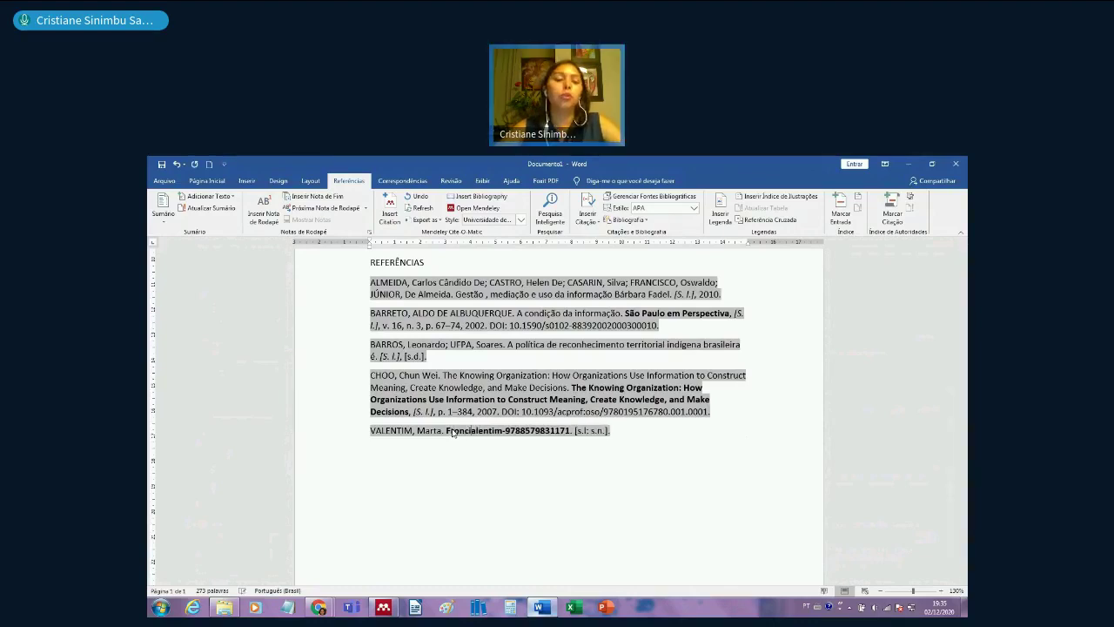
key(BackSpace)
key(BackSpace)
text(teiras)
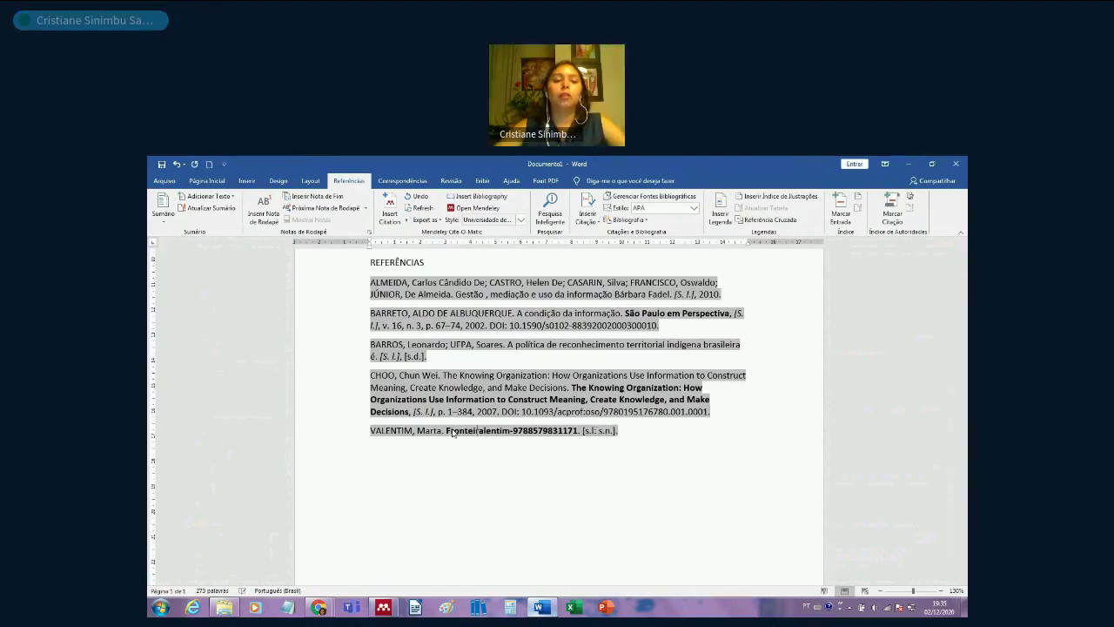
key(BackSpace)
key(BackSpace)
key(BackSpace)
key(BackSpace)
key(BackSpace)
key(BackSpace)
key(BackSpace)
key(BackSpace)
key(BackSpace)
key(BackSpace)
key(BackSpace)
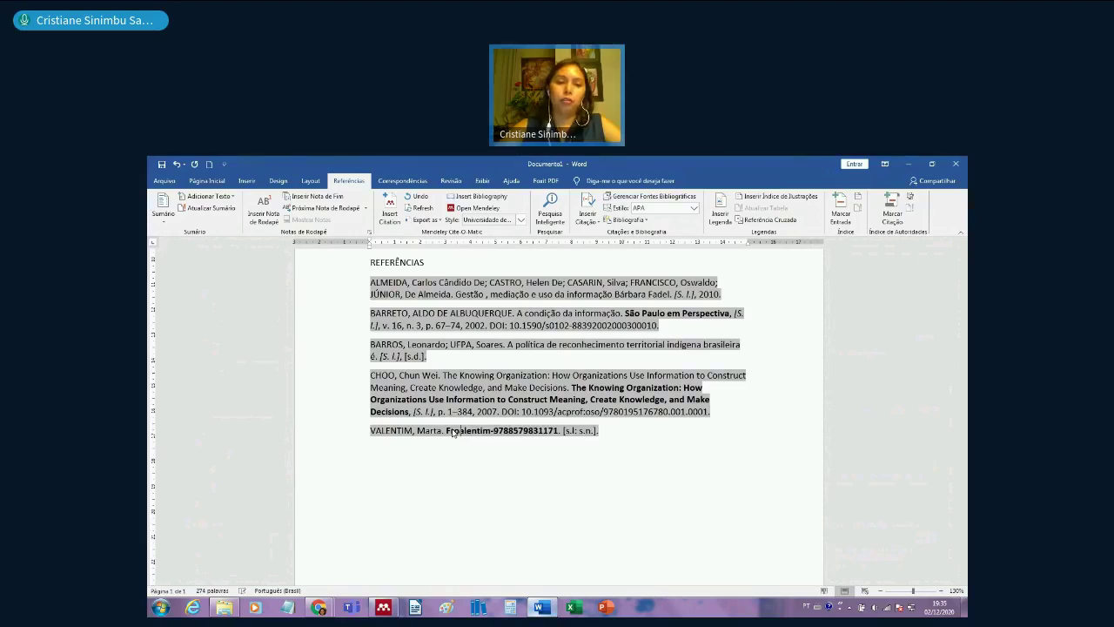
text(Gestão me)
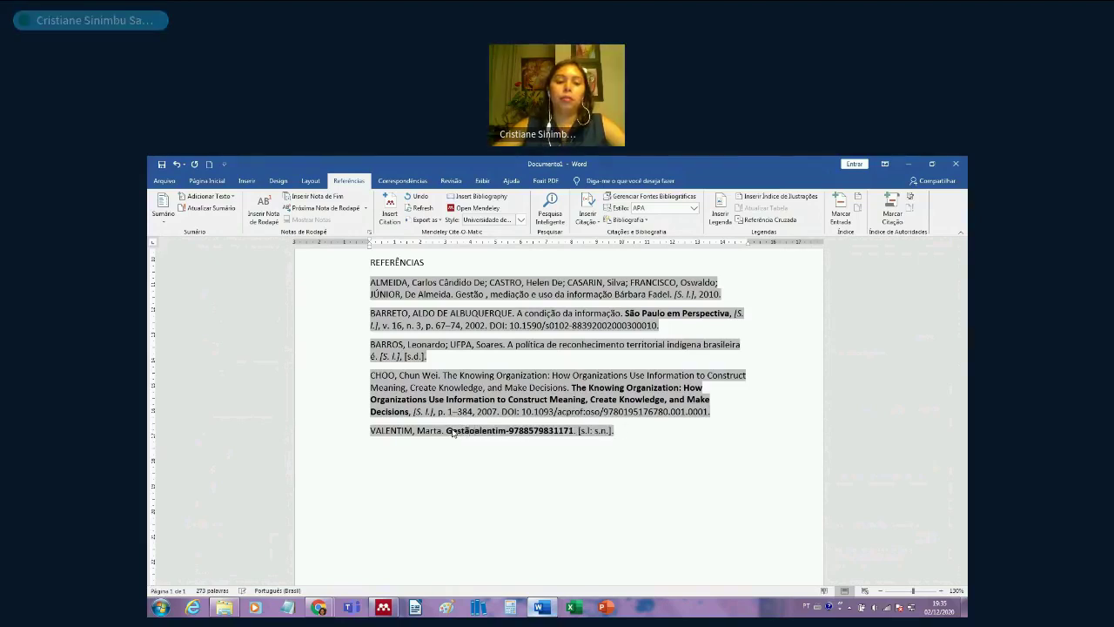
text(diação)
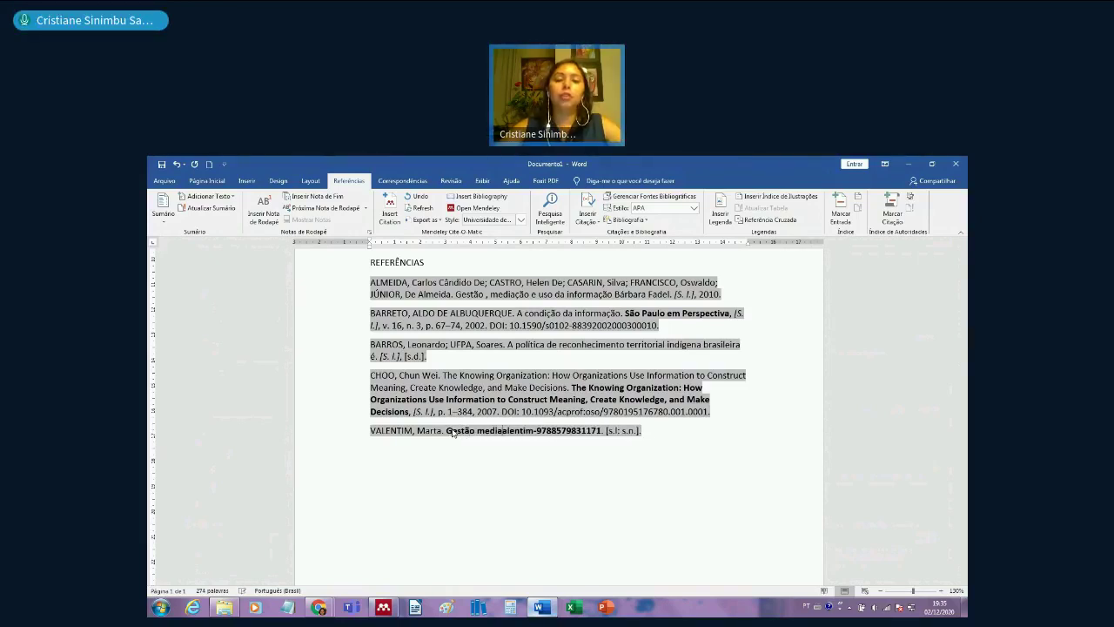
text(.)
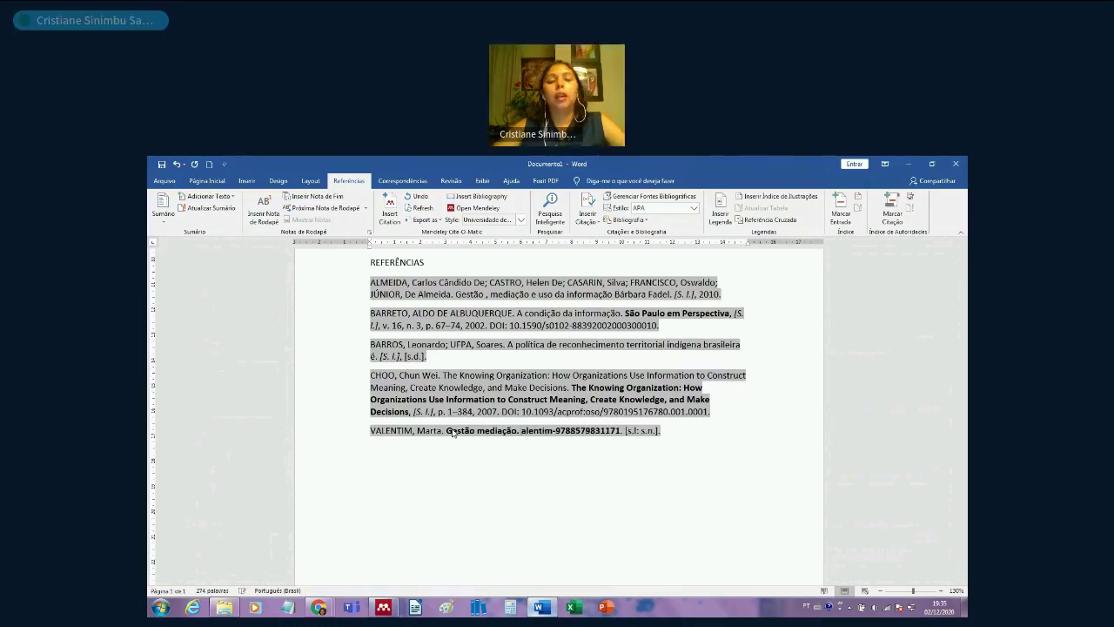
- Refresh Mendeley citations so the Valentim entry reverts, then return to Mendeley Desktop
click(574, 484)
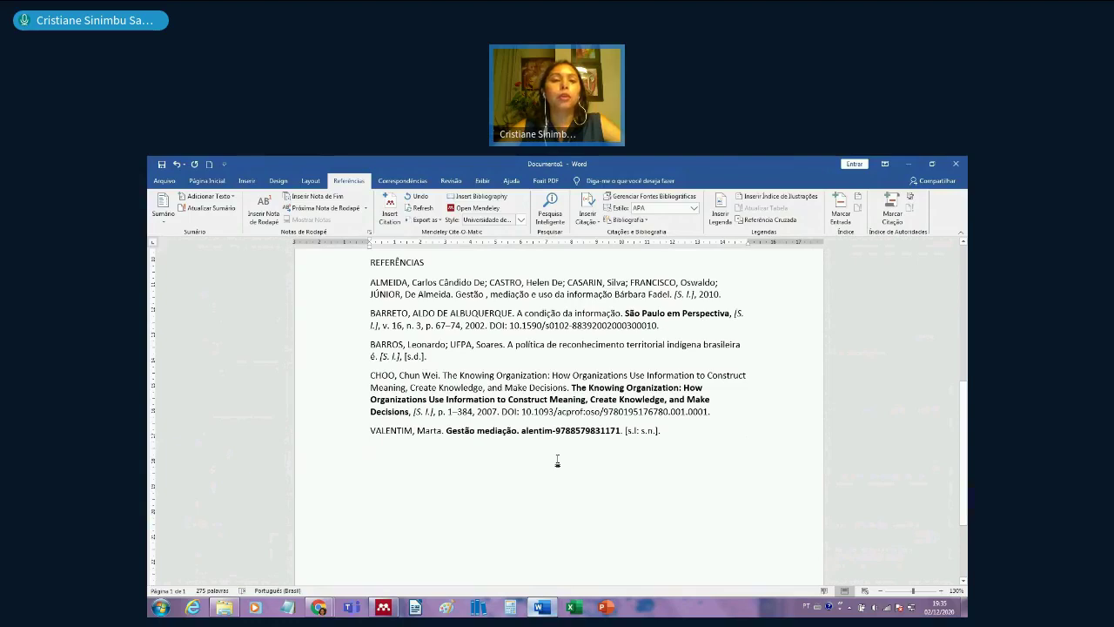
click(430, 212)
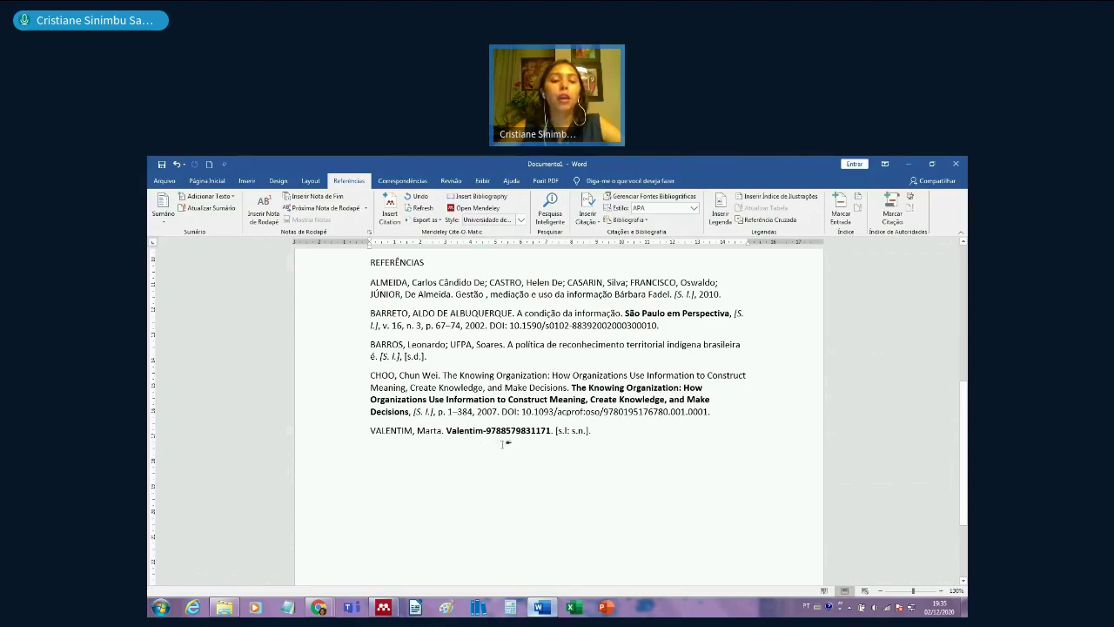
click(388, 610)
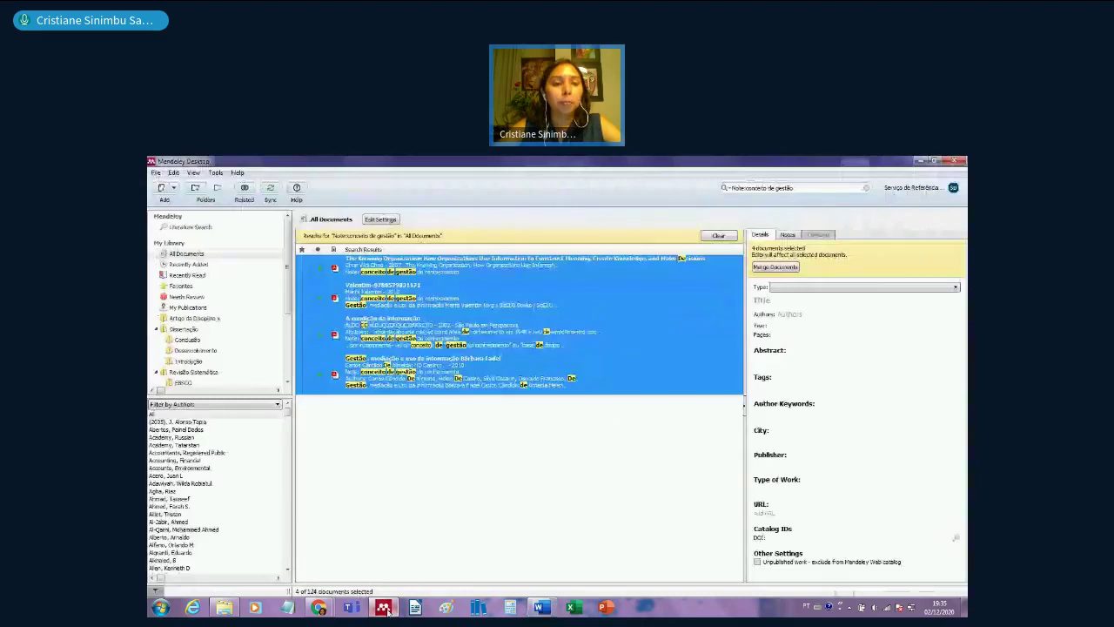
- Open the Valentim book's PDF from the search results to view its title page
click(452, 392)
click(352, 293)
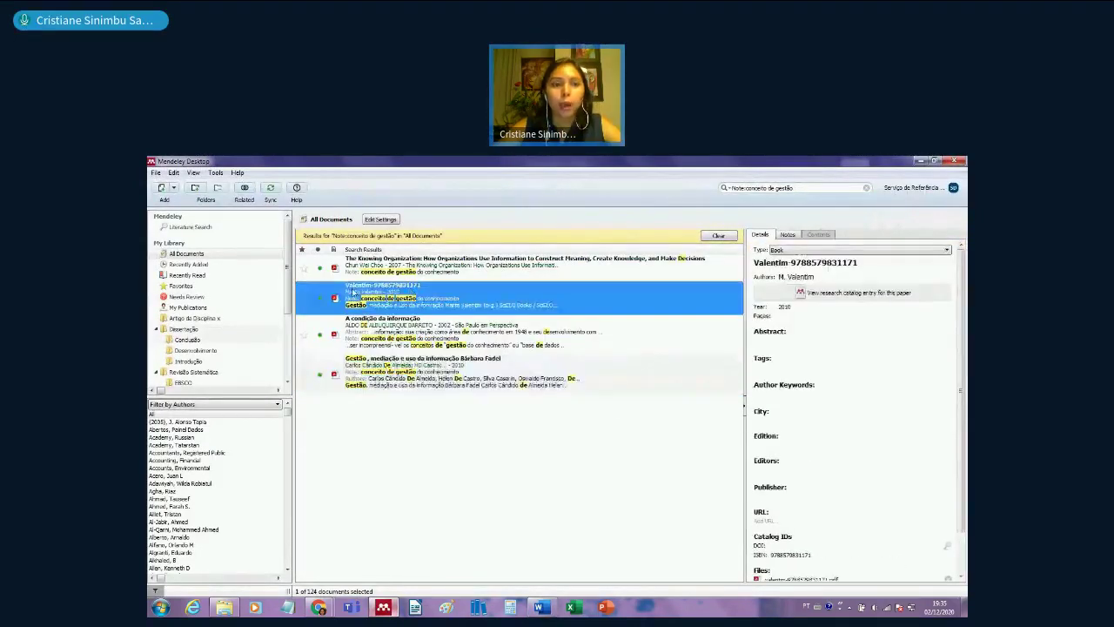
double_click(338, 299)
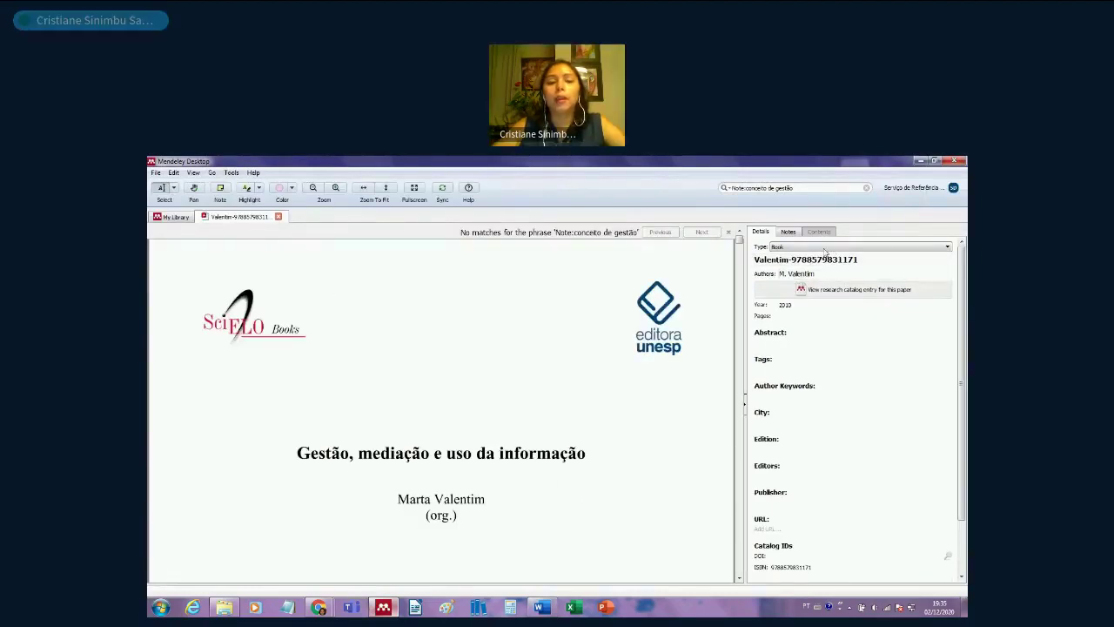
scroll(510, 476, down, 2)
scroll(510, 473, up, 2)
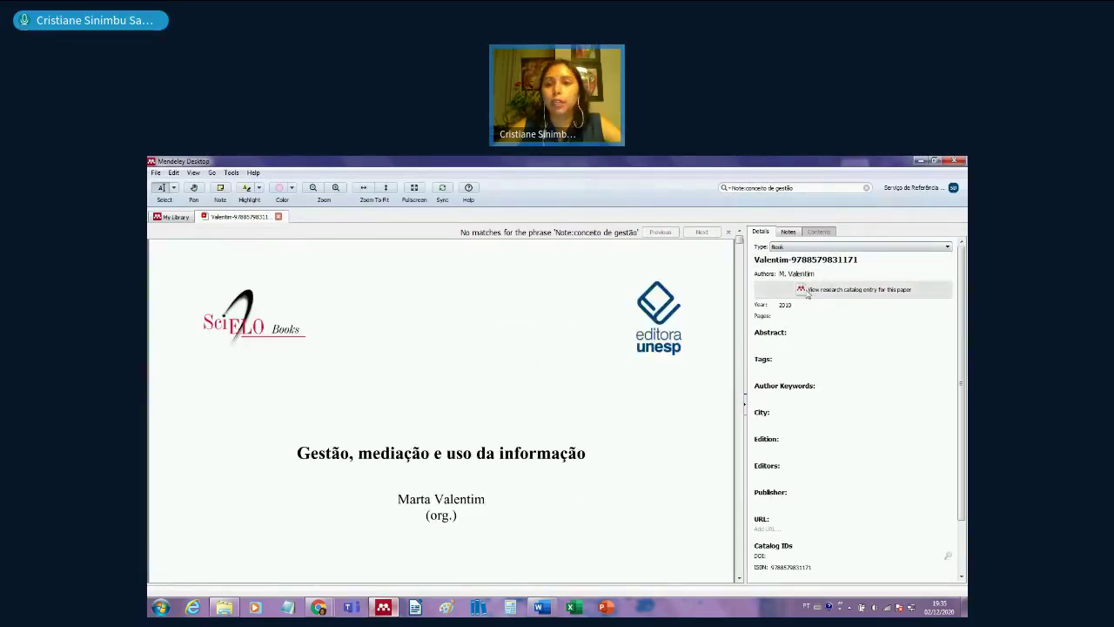
scroll(834, 266, down, 1)
scroll(834, 266, up, 1)
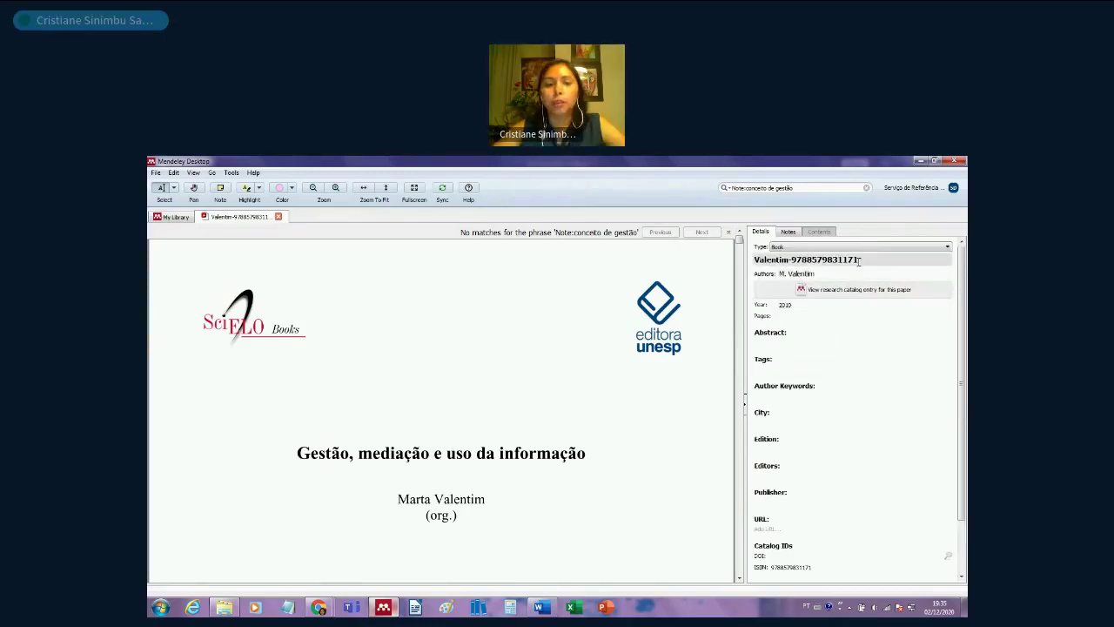
drag(298, 452, 585, 453)
key(ctrl+c)
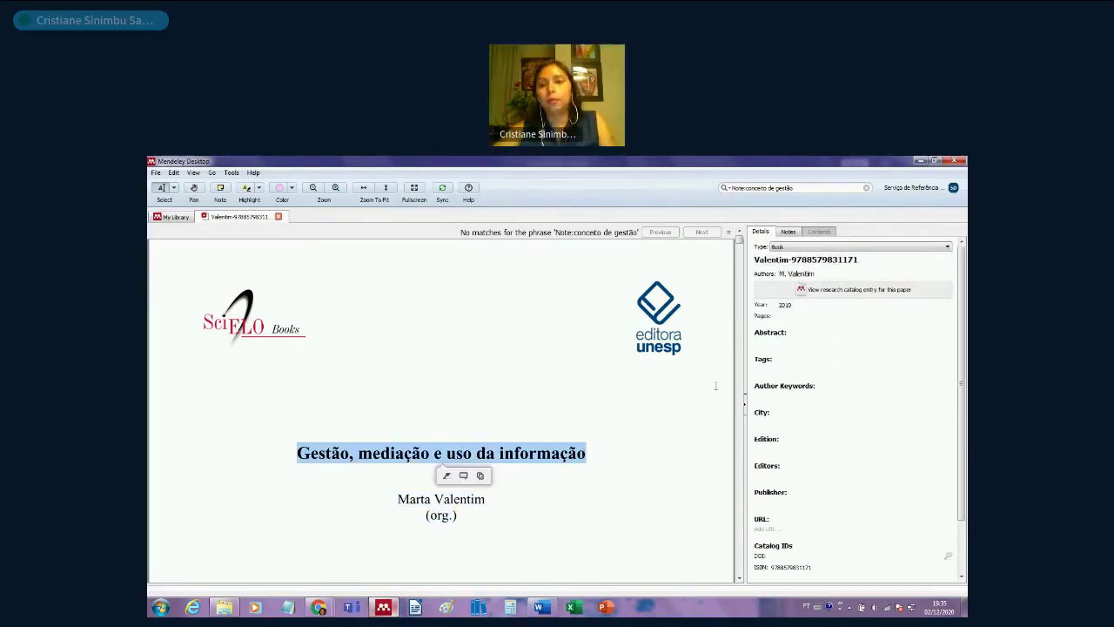
click(815, 258)
drag(893, 259, 746, 257)
key(ctrl+v)
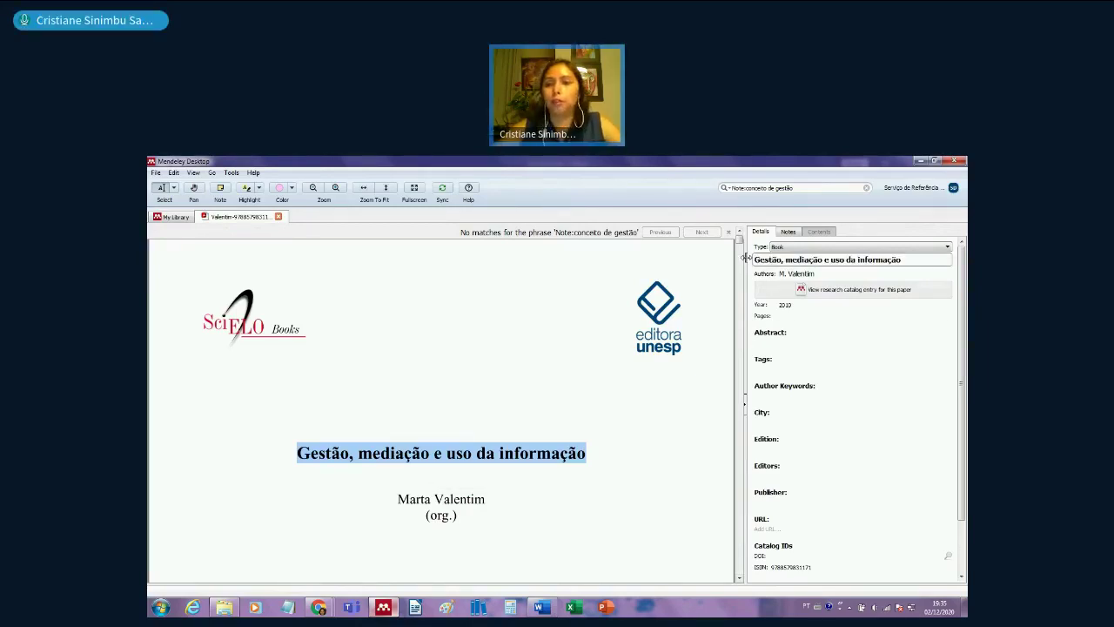
- Clear the book's Authors field and enter Valentim as its editor instead
scroll(550, 467, down, 4)
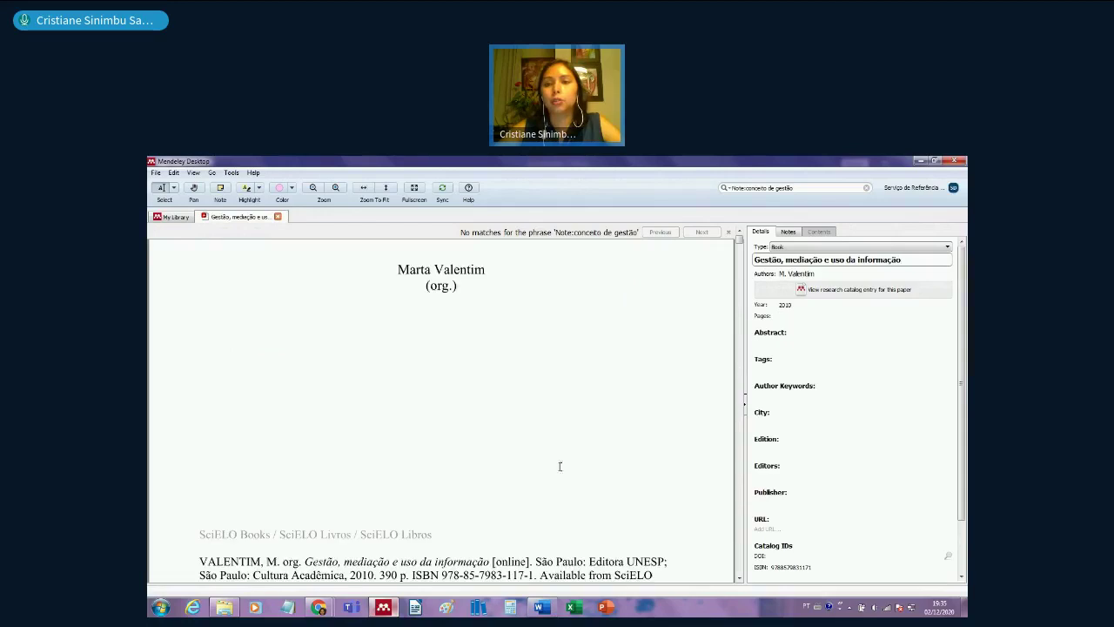
click(833, 273)
text(arta)
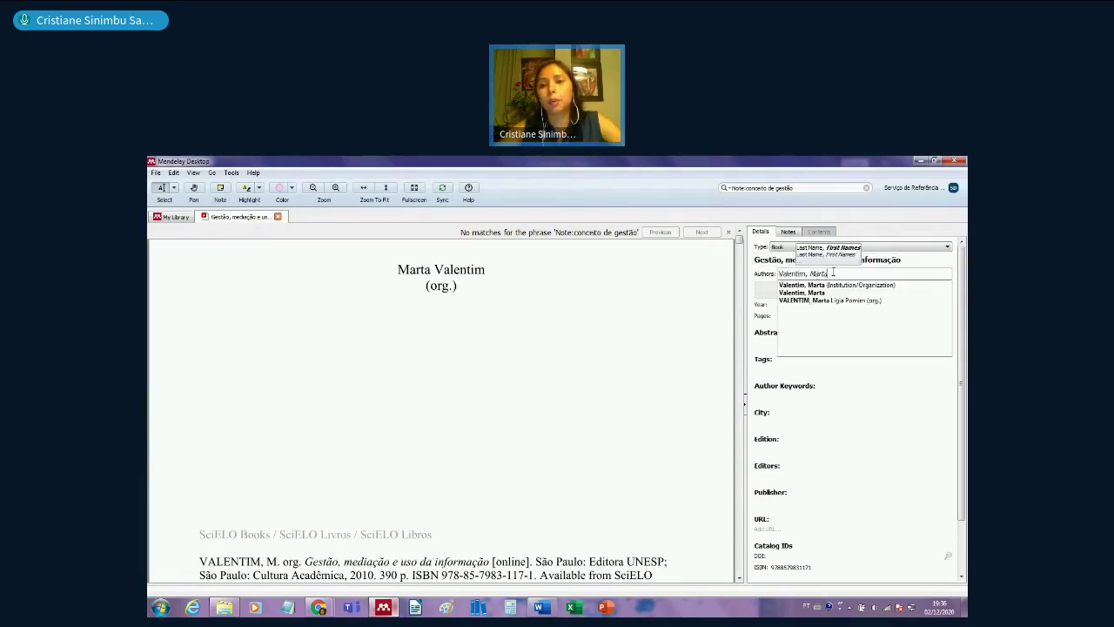
key(ctrl+a)
key(BackSpace)
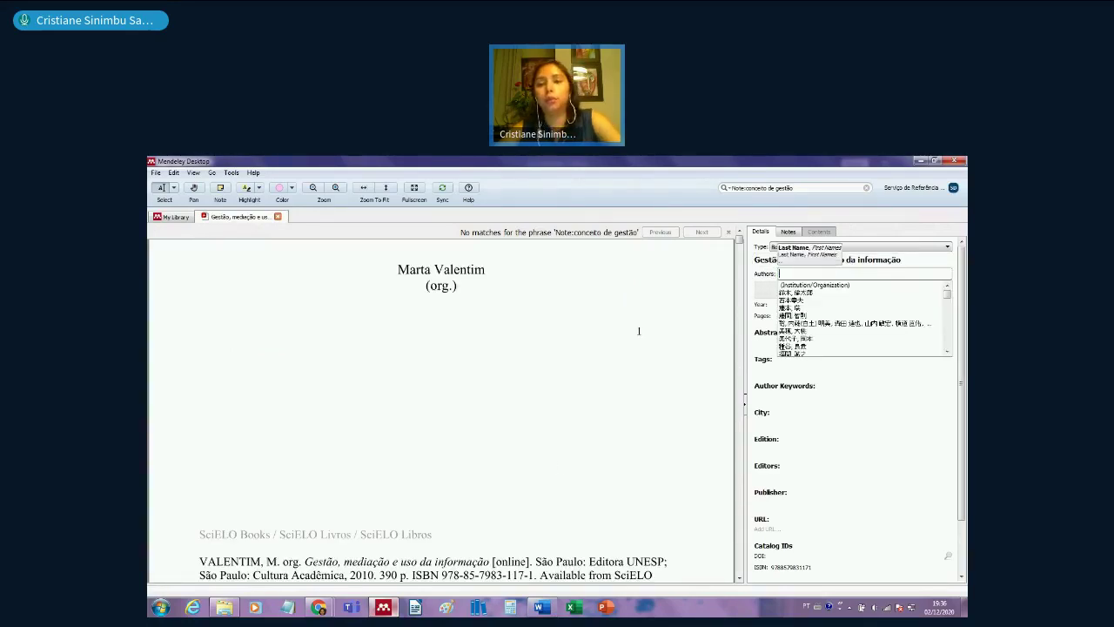
key(Return)
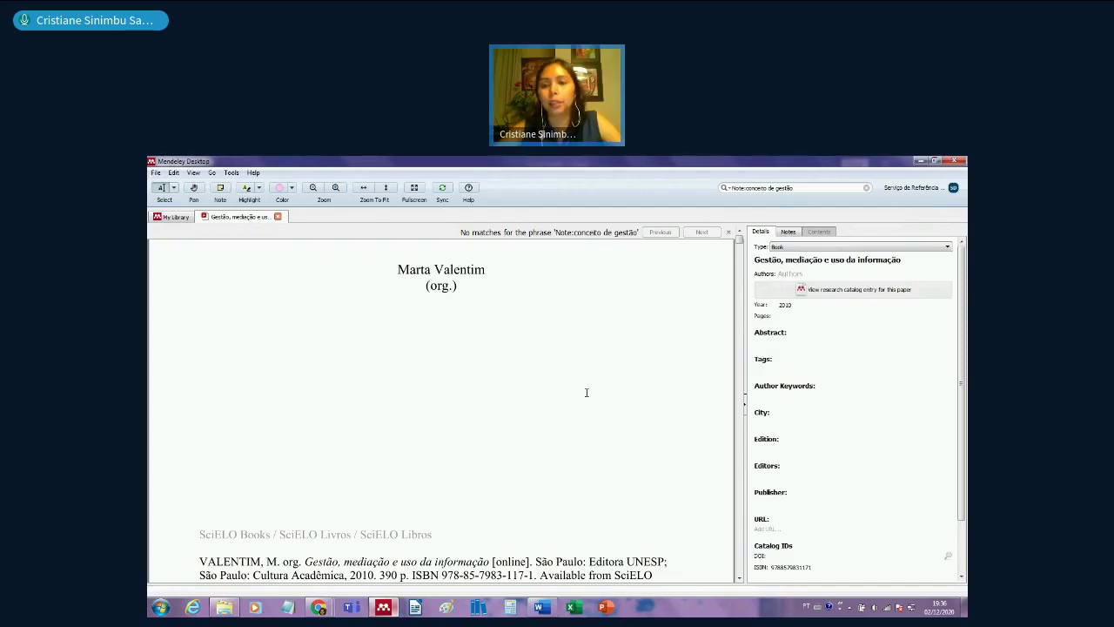
click(770, 476)
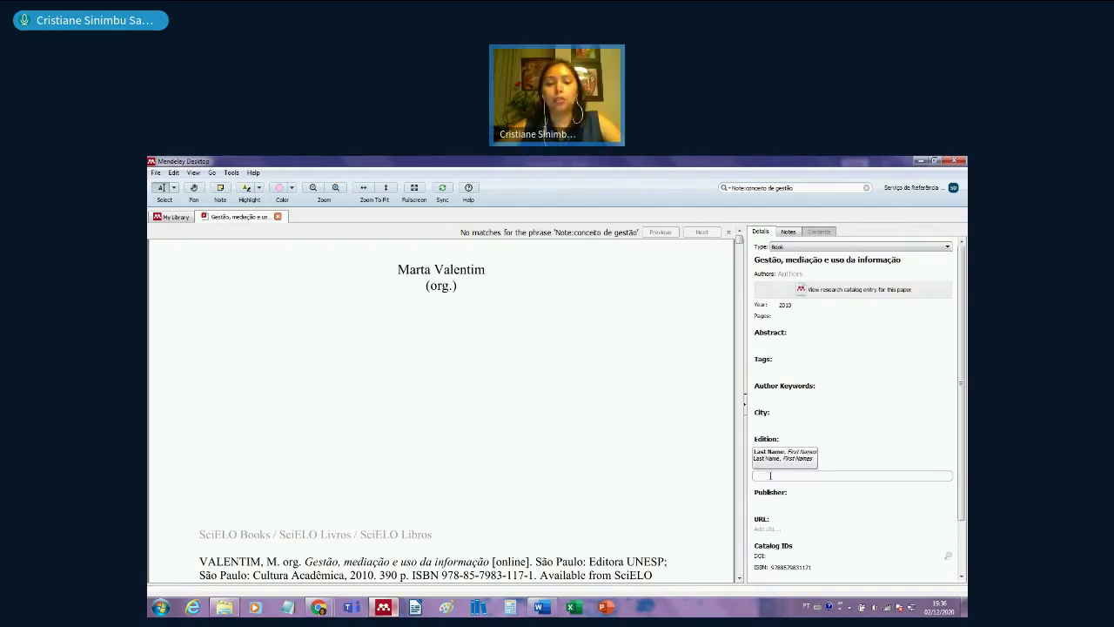
text(Valen)
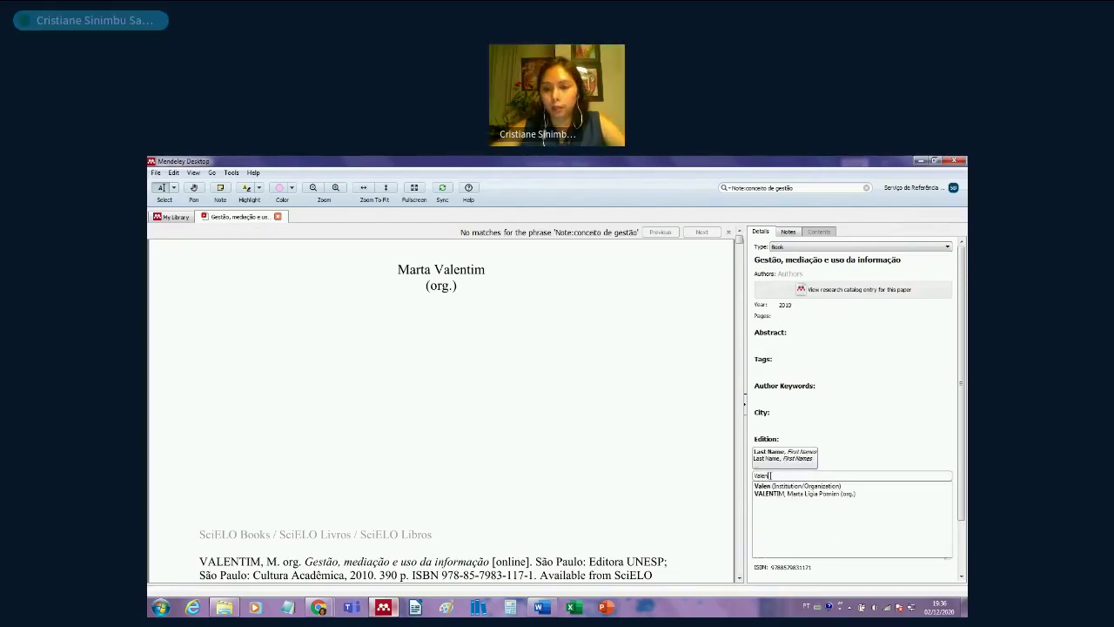
key(BackSpace)
text(ti)
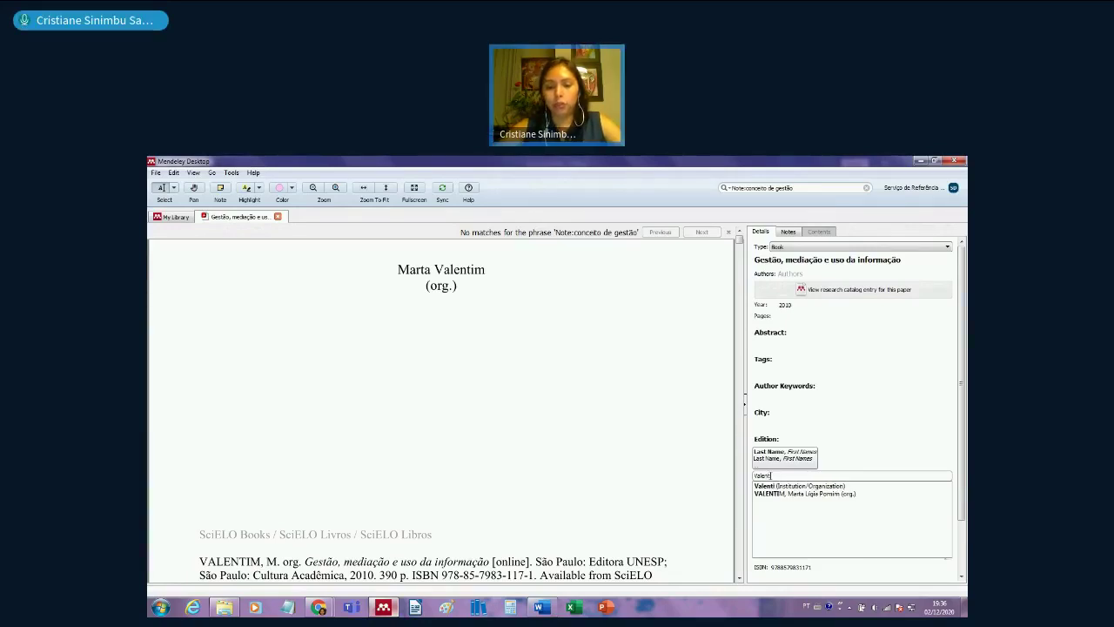
text(m, Marta)
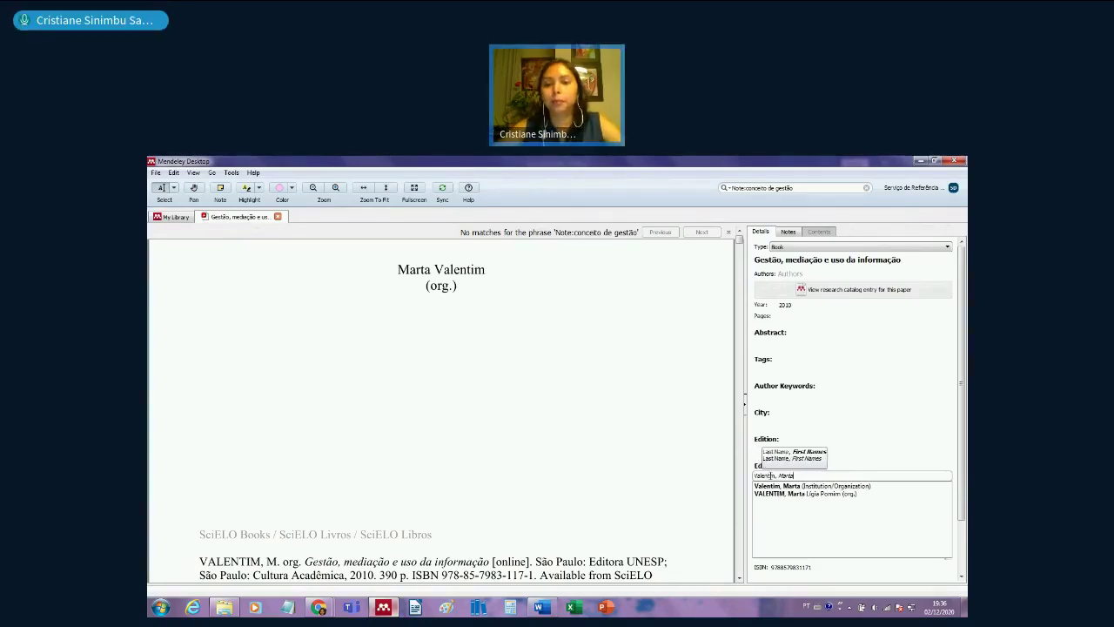
key(Return)
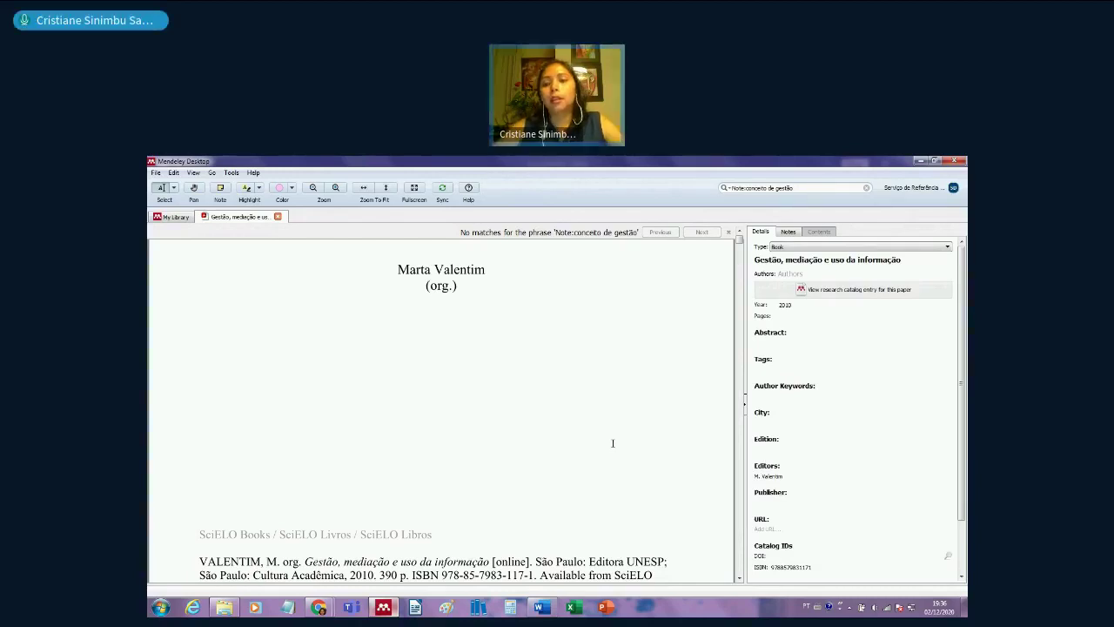
- Fill in City 'São Paulo' and Publisher 'Unesp' for the Valentim book
scroll(519, 472, up, 3)
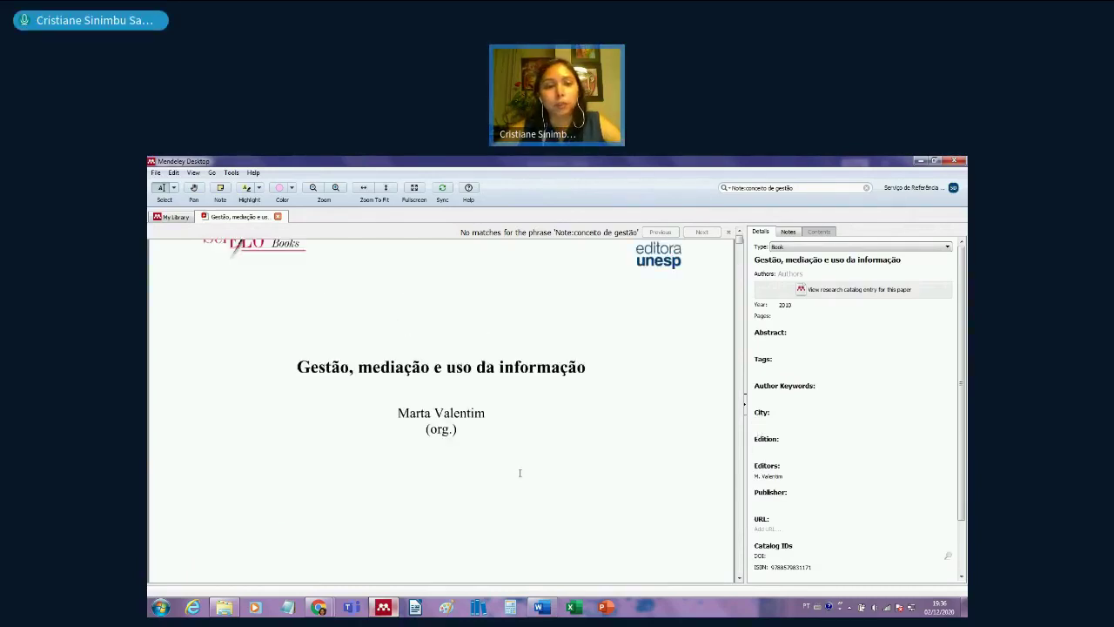
scroll(520, 473, down, 5)
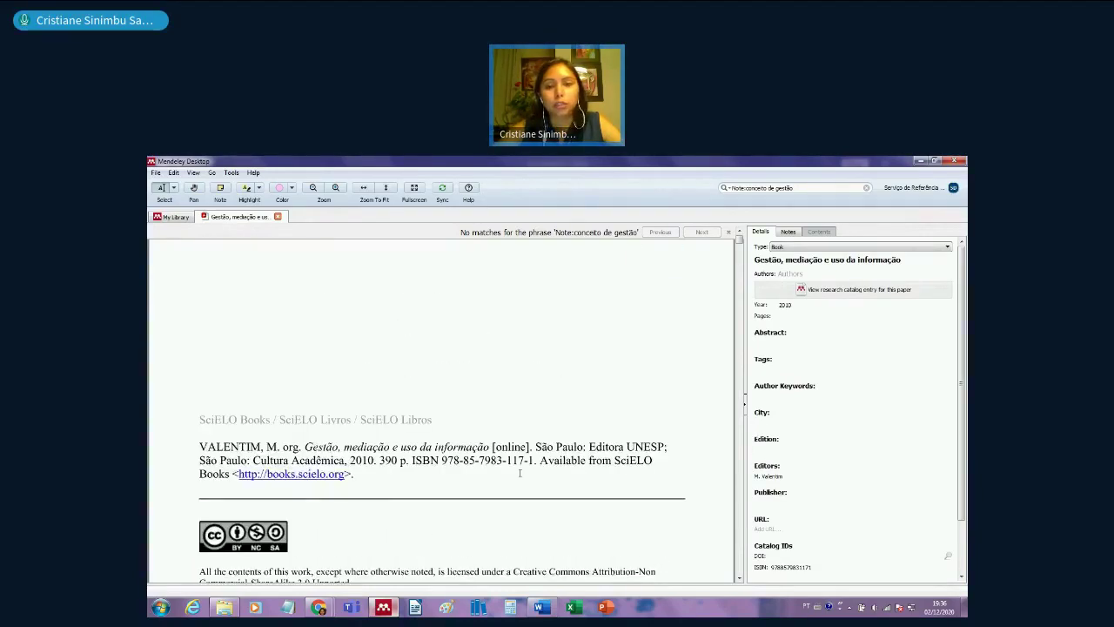
scroll(520, 472, down, 2)
click(770, 421)
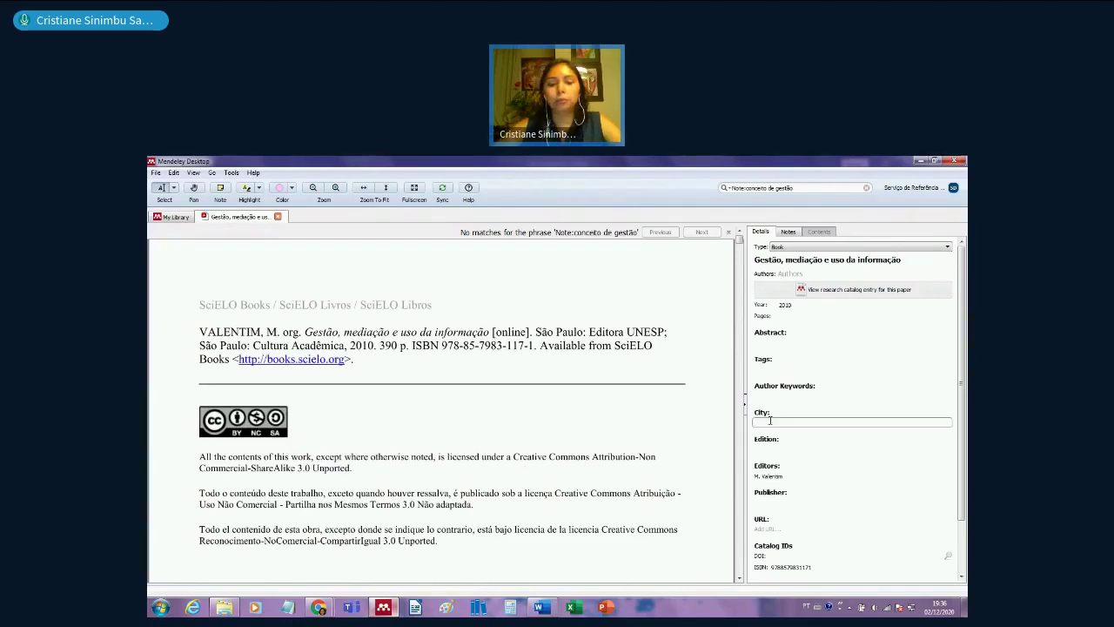
text(São Paulo)
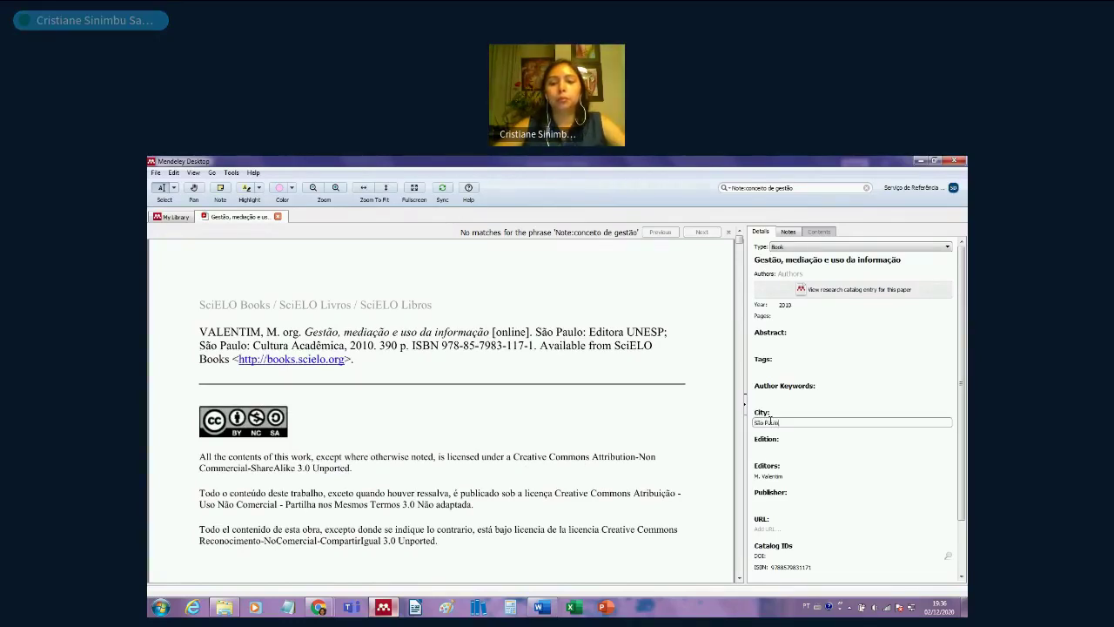
scroll(672, 419, up, 7)
scroll(672, 419, up, 2)
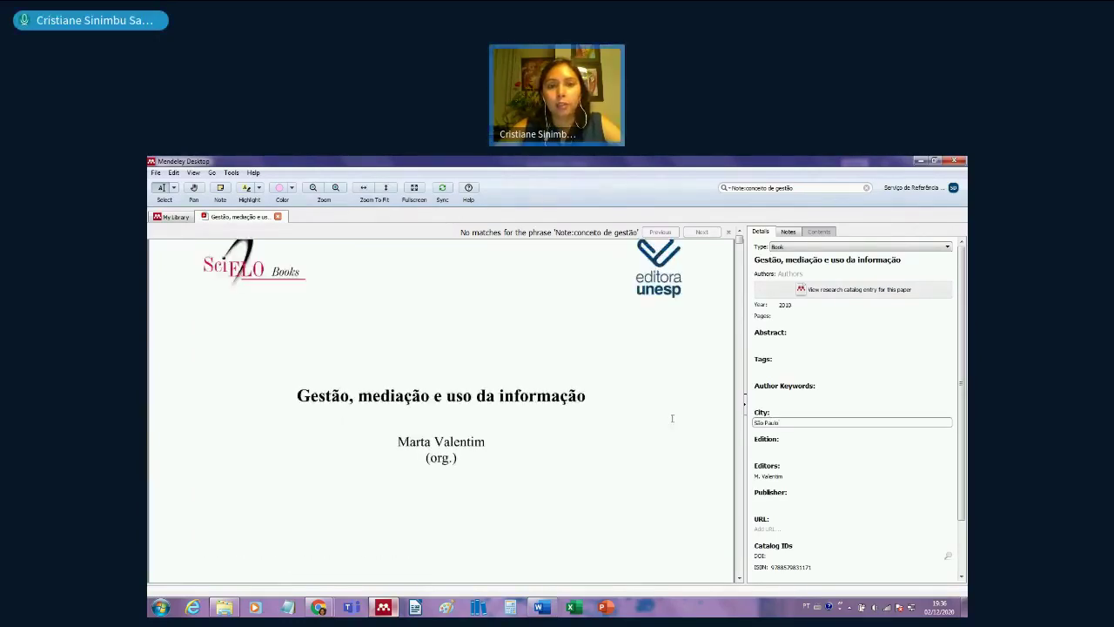
click(774, 501)
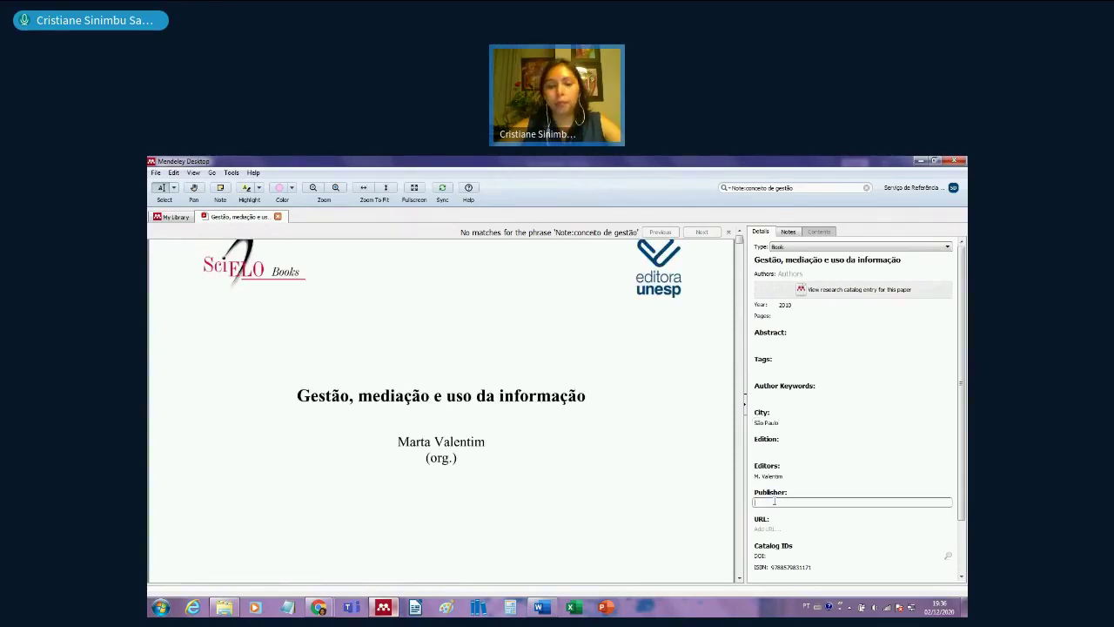
text(UNe)
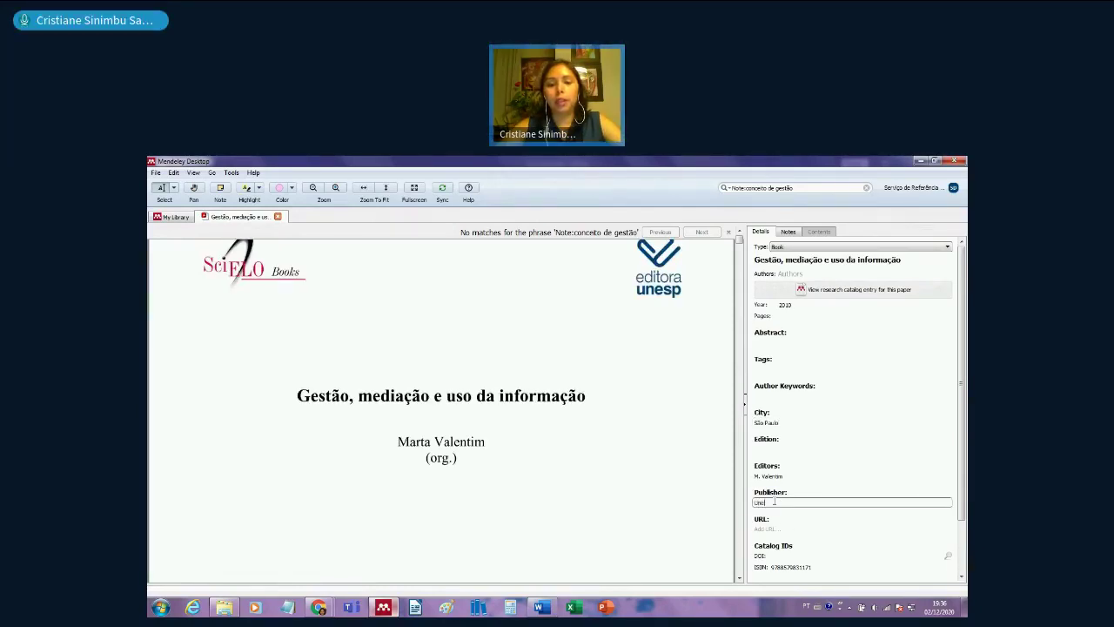
text(sp)
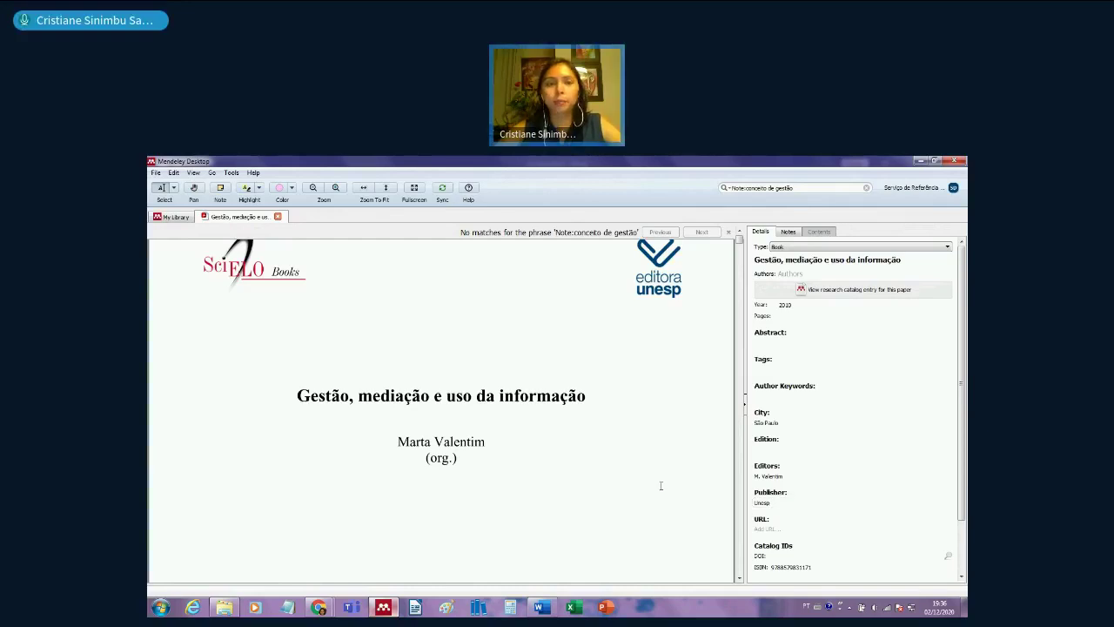
key(Return)
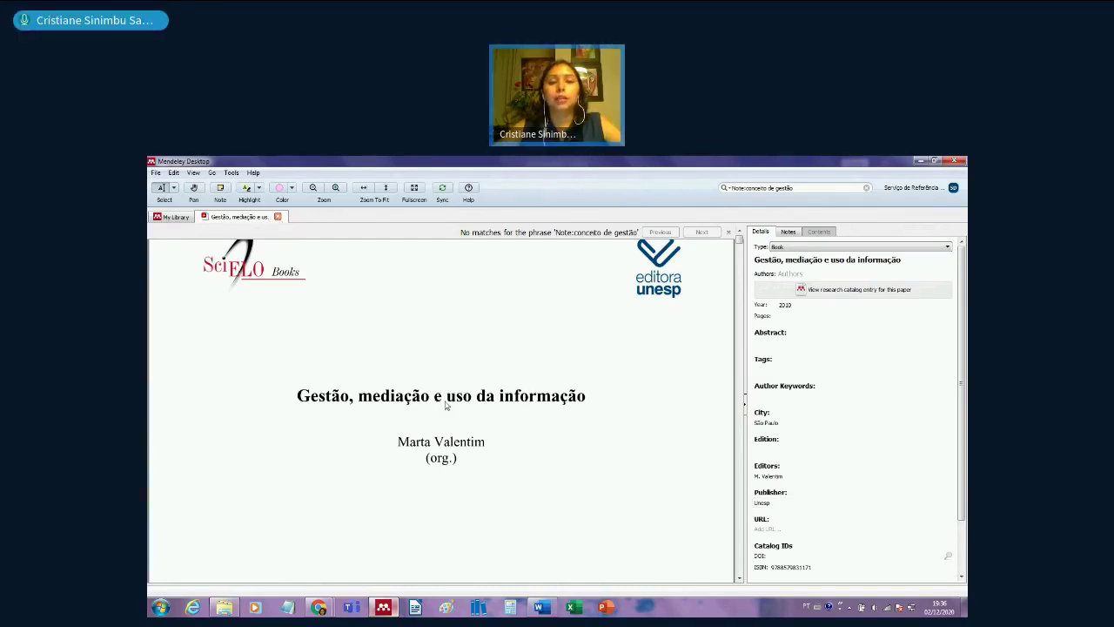
key(ctrl+w)
click(541, 607)
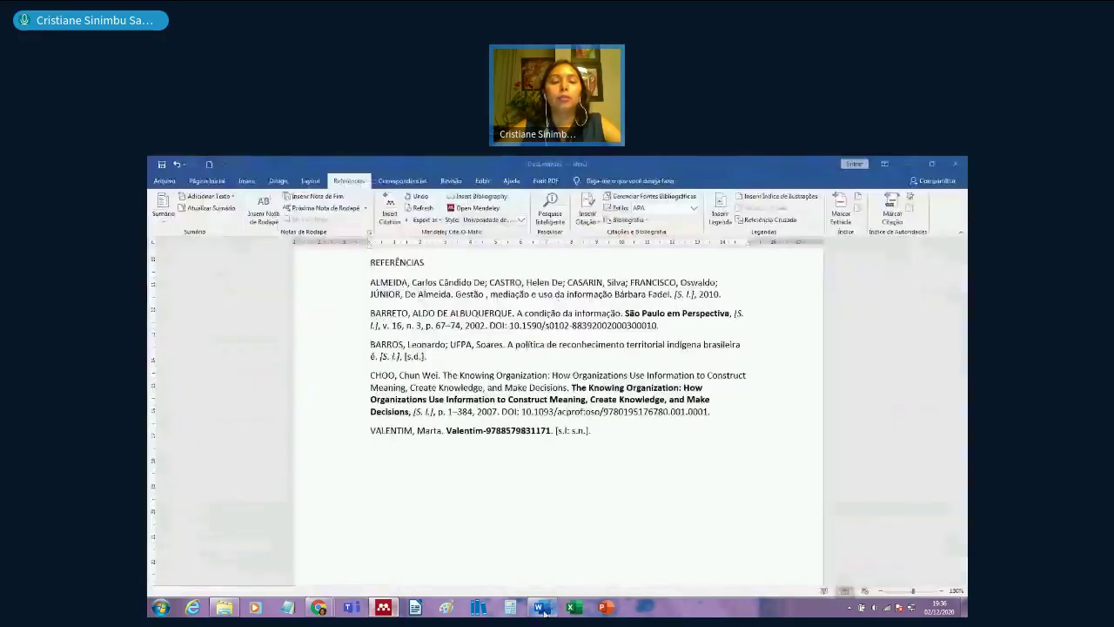
- Refresh Mendeley citations so VALENTIM reads Gestão, mediação e uso da informação. São Paulo: Unesp, 2010
click(427, 212)
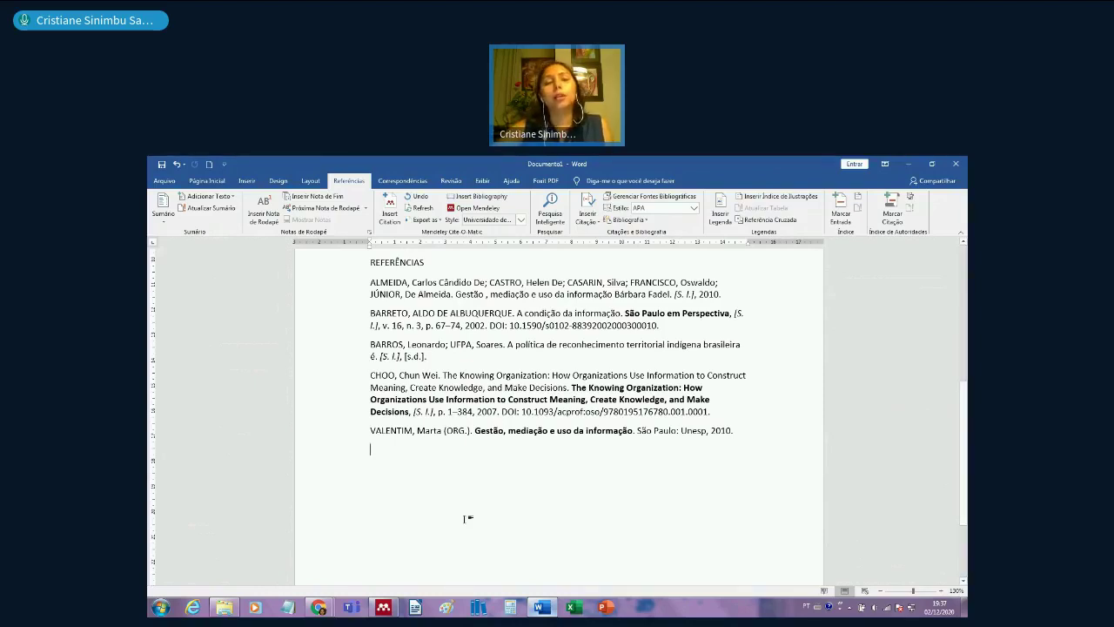
scroll(468, 519, up, 3)
scroll(464, 517, up, 2)
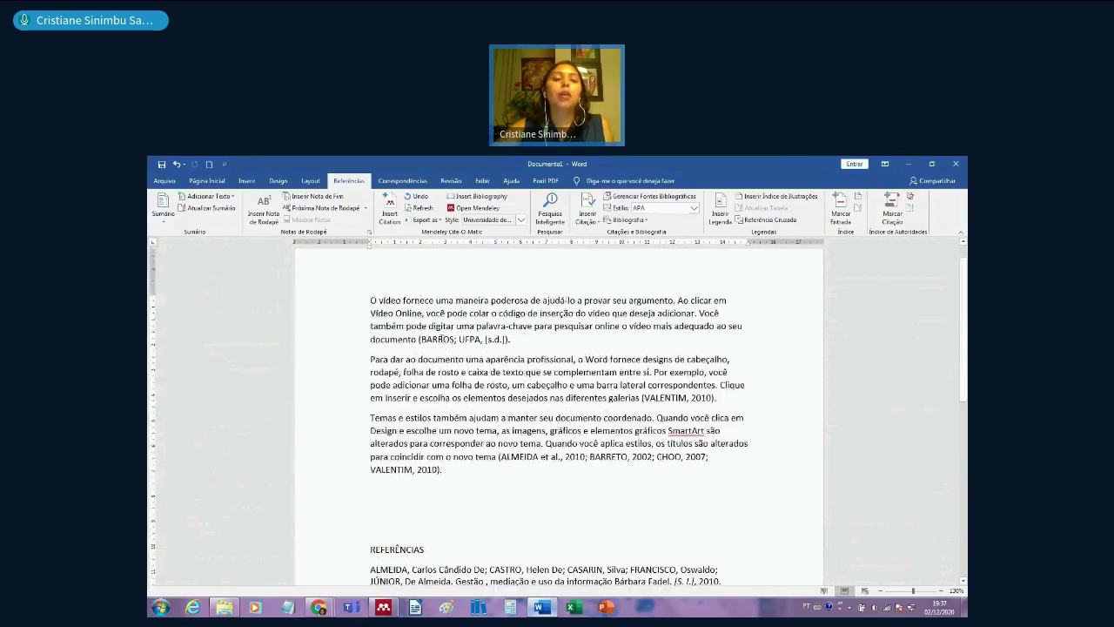
- Edit the (BARROS; UFPA, [s.d.]) citation to add page 10
click(444, 341)
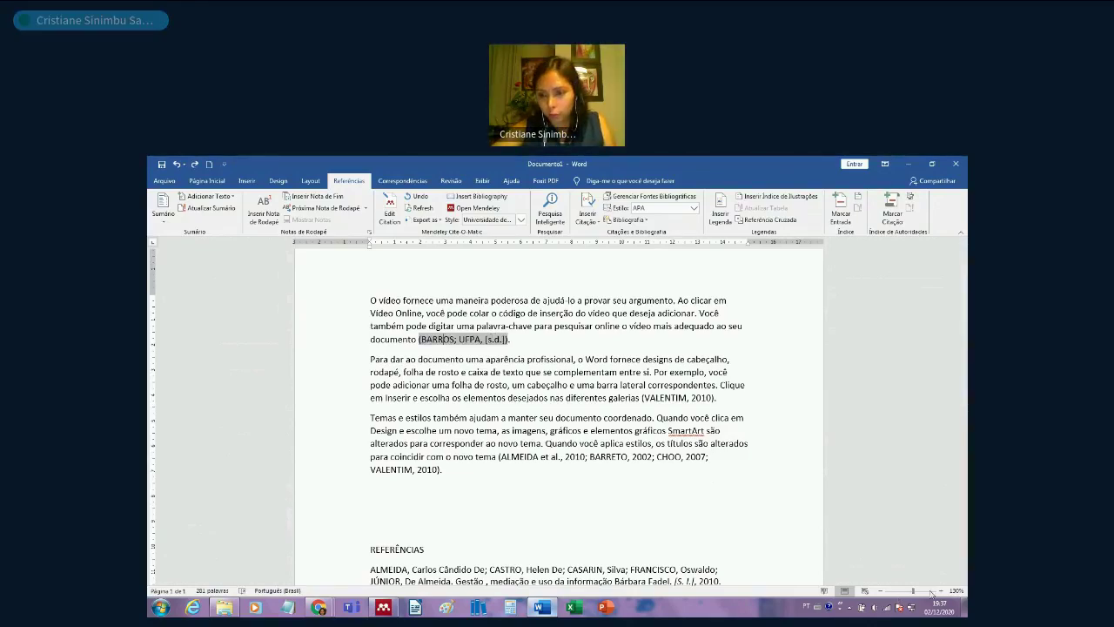
scroll(932, 592, up, 4)
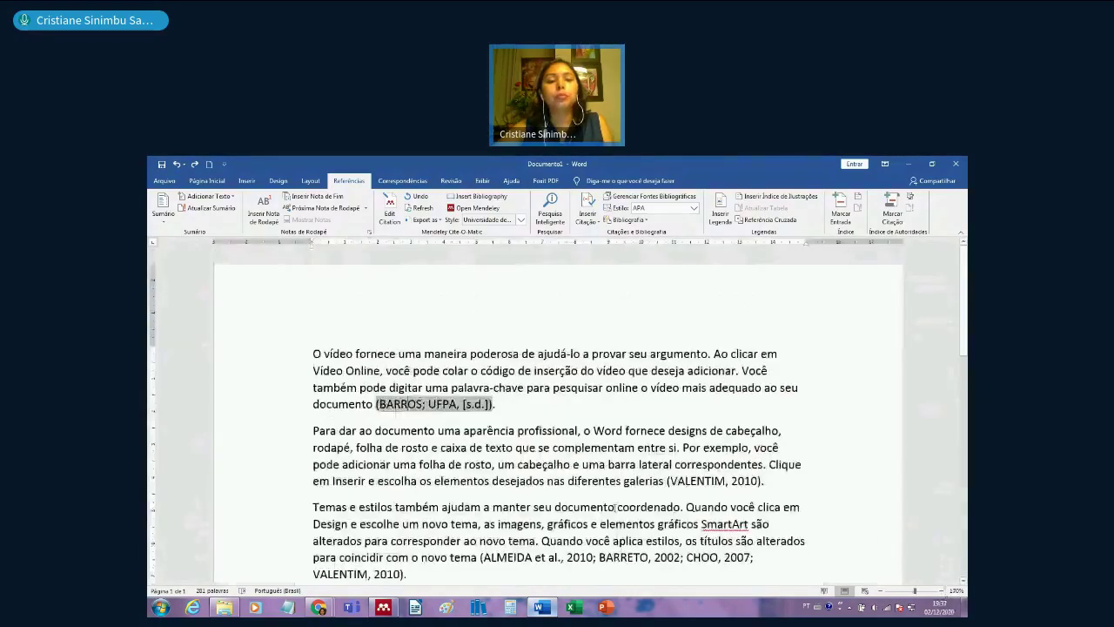
click(550, 441)
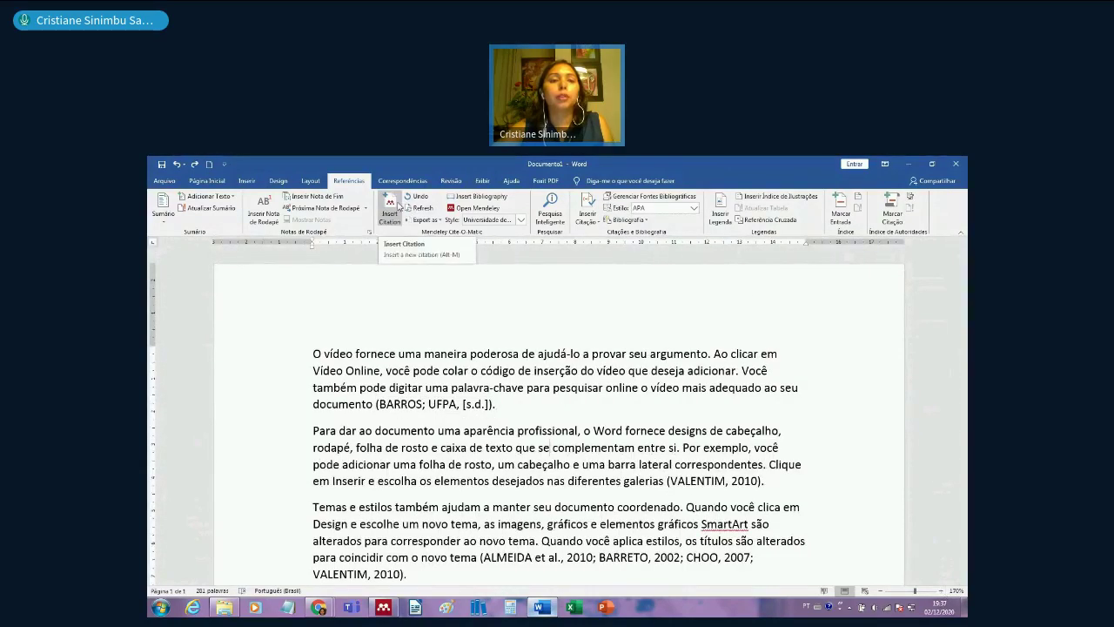
click(402, 403)
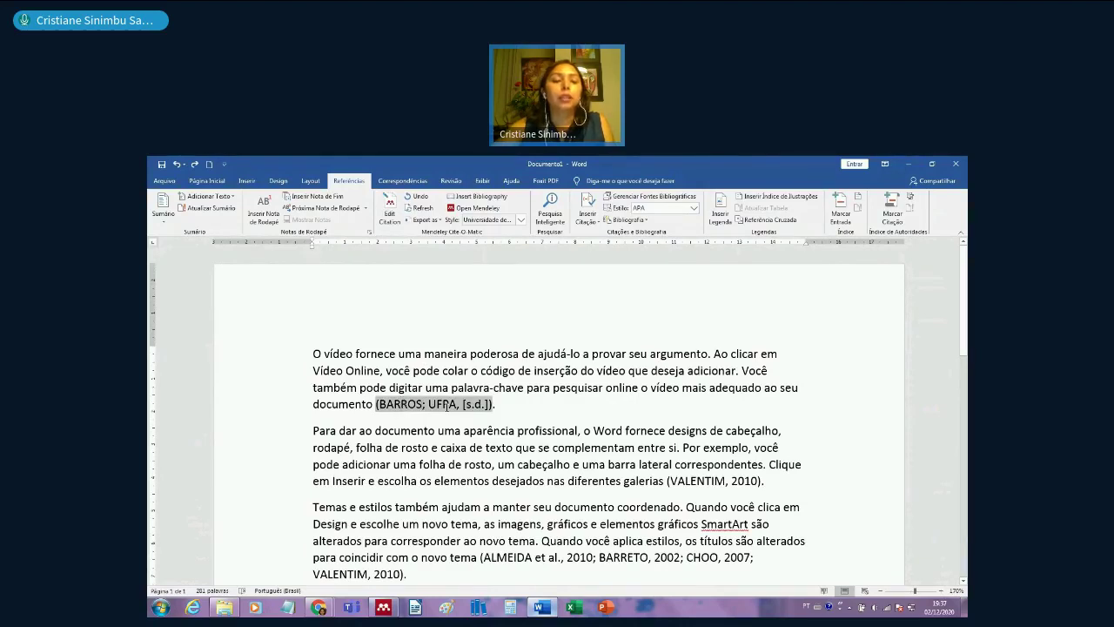
click(393, 223)
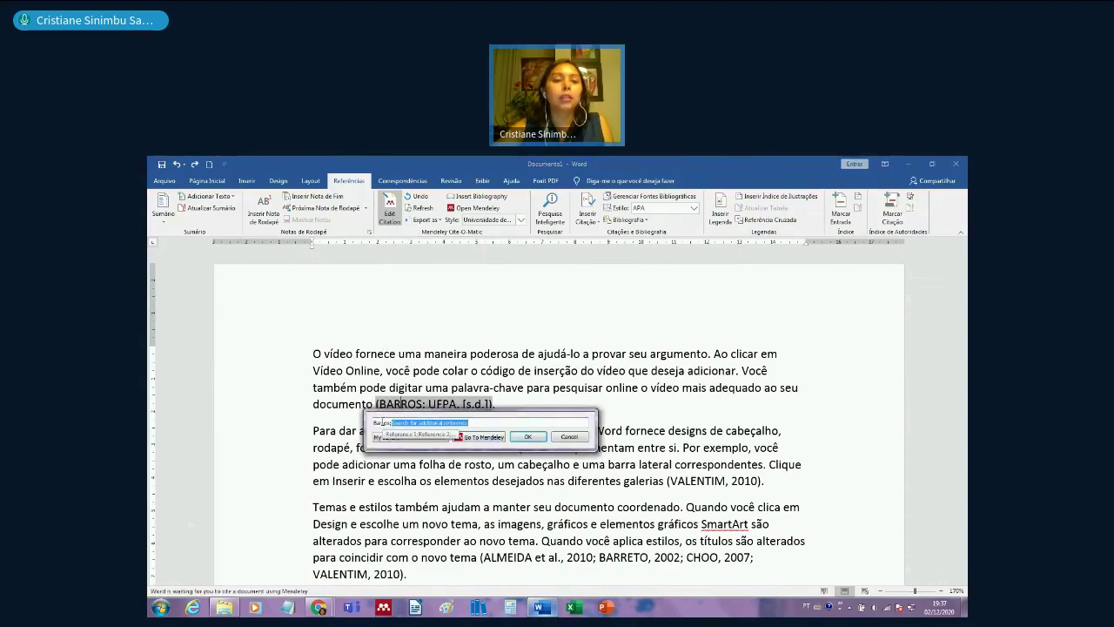
key(Return)
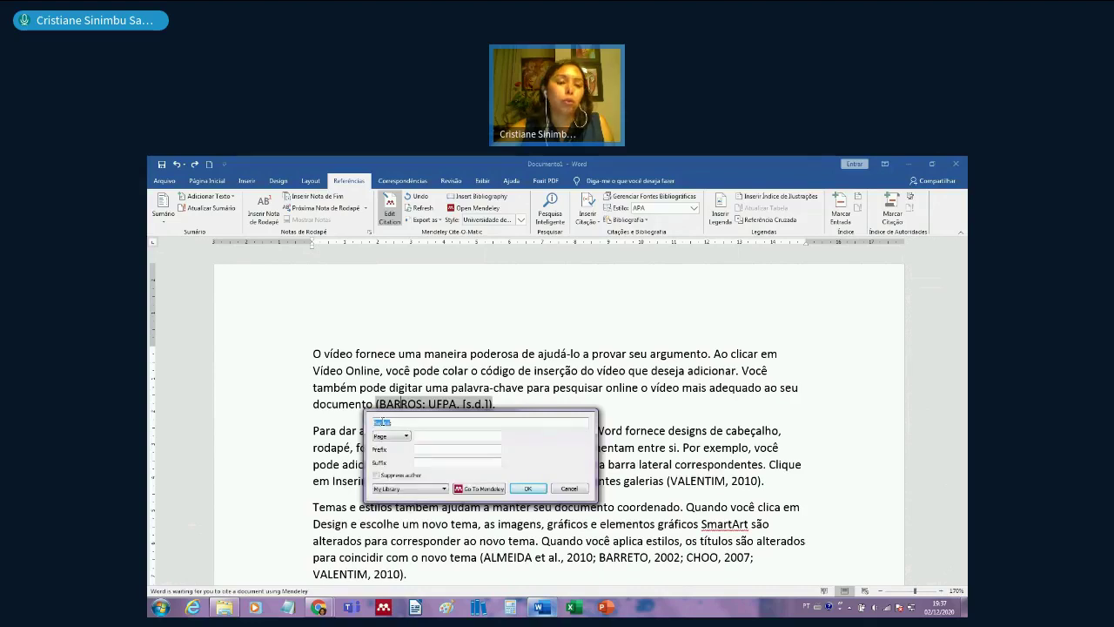
click(425, 435)
text(10)
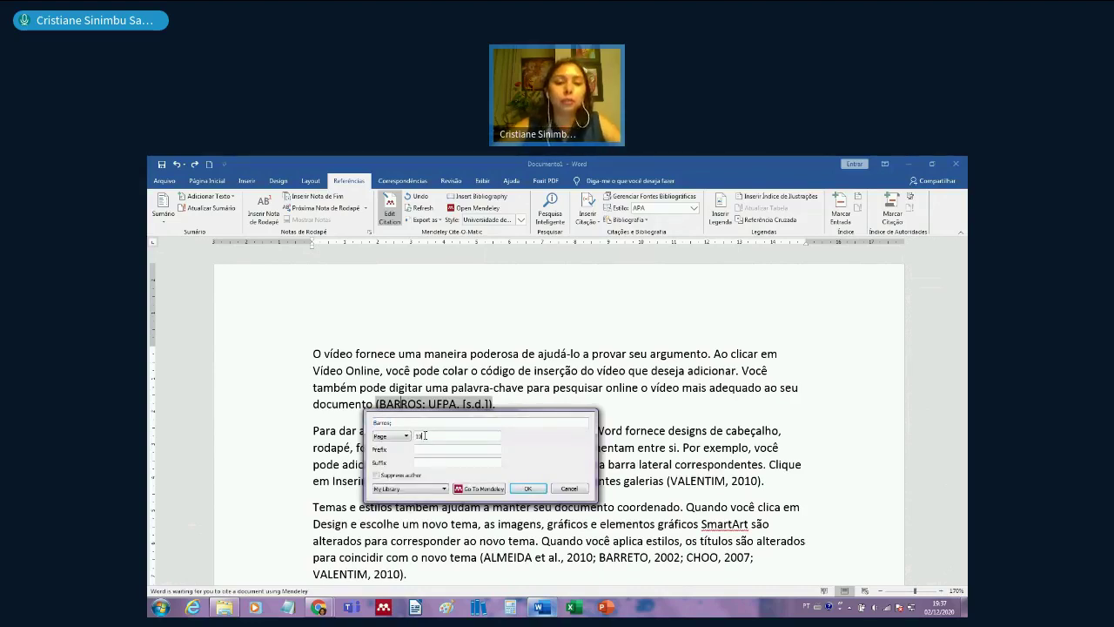
click(525, 491)
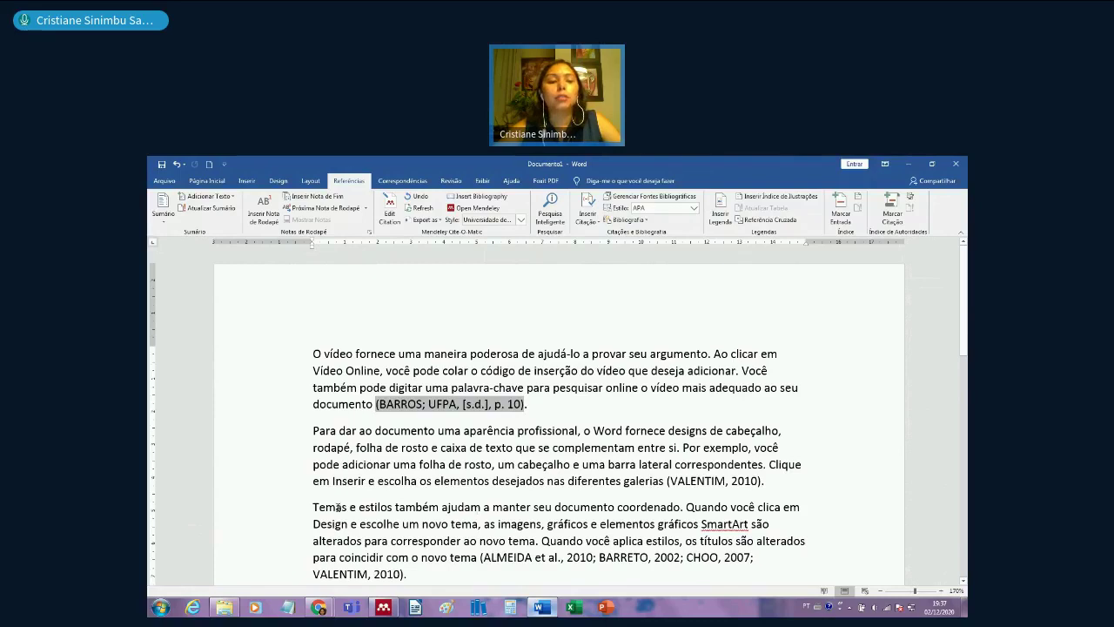
click(315, 507)
- Type 'Segundo Valentim' and insert the Valentim 2010 citation with page 15 and author suppressed
text(Segundo )
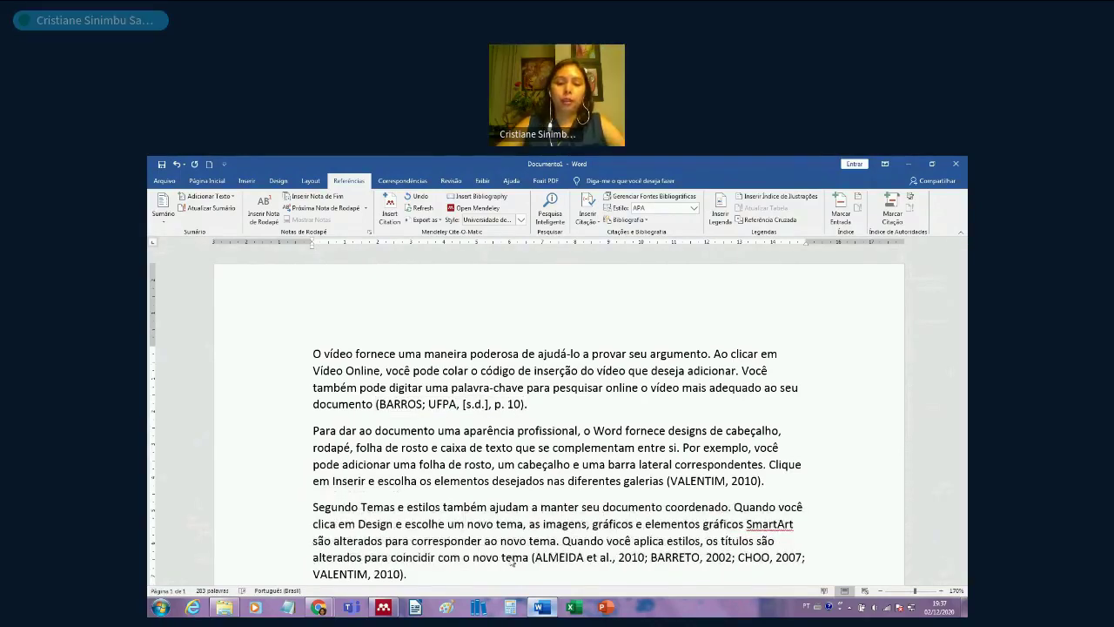
text(Valentim)
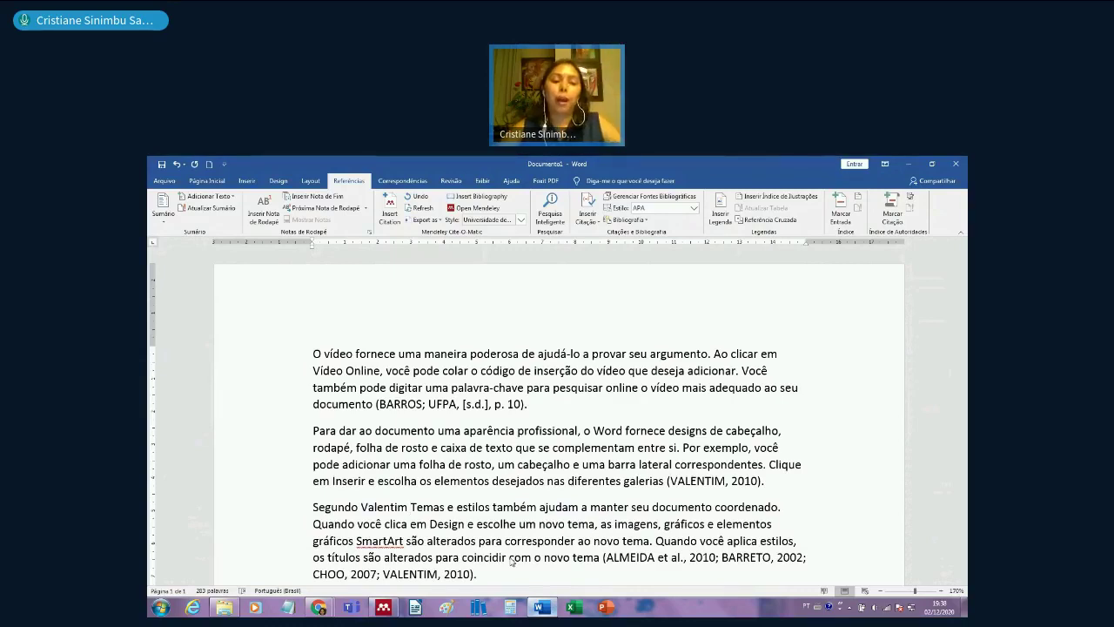
text( ")
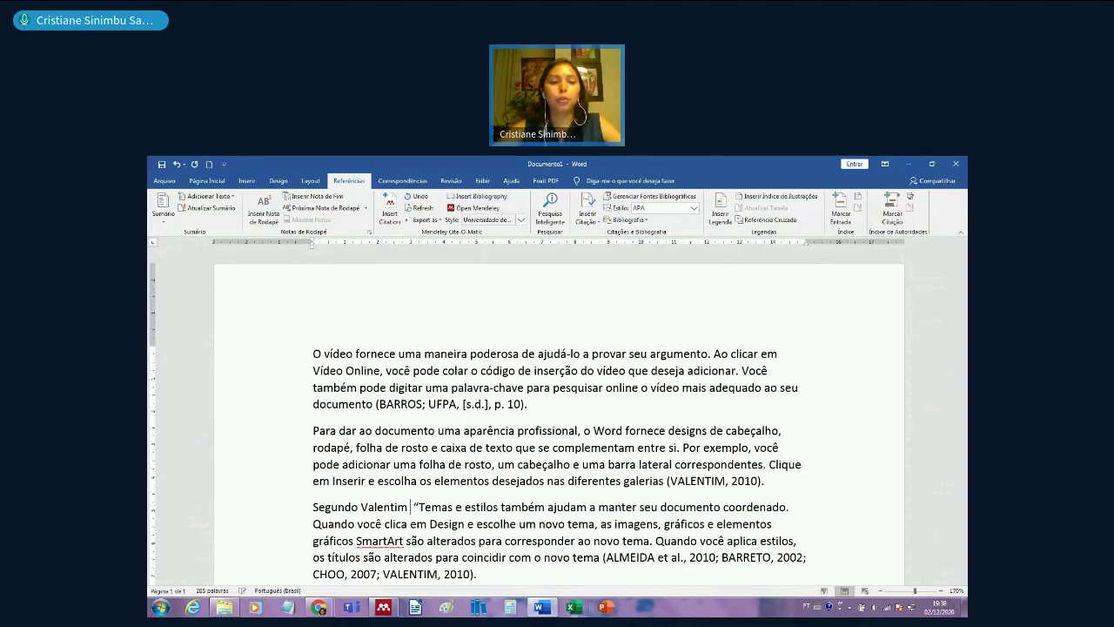
click(390, 209)
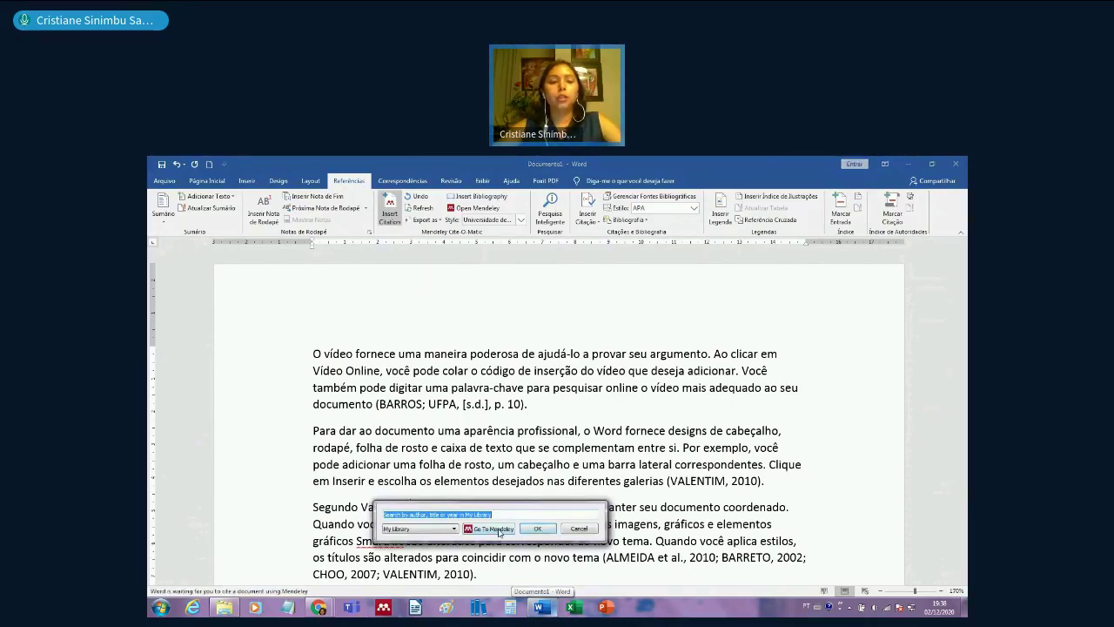
text(vale)
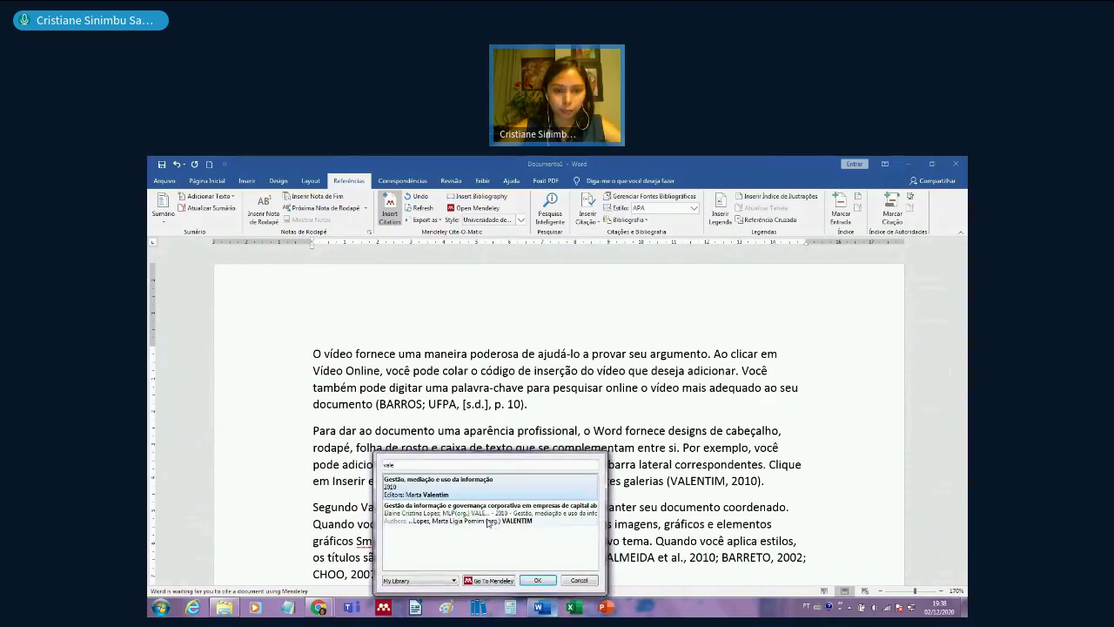
click(488, 520)
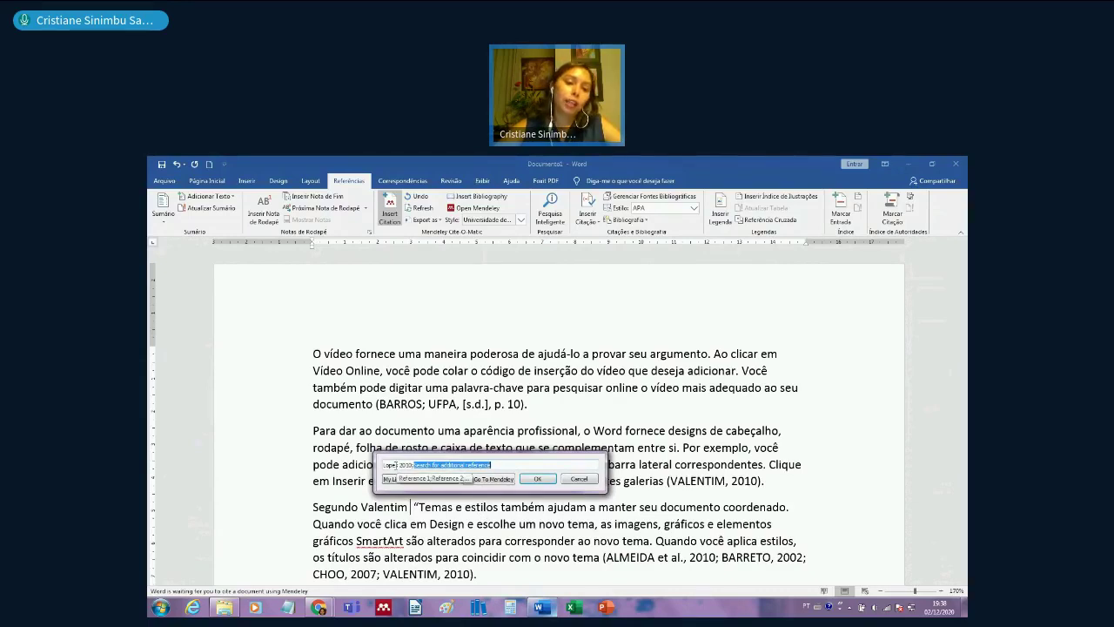
click(396, 465)
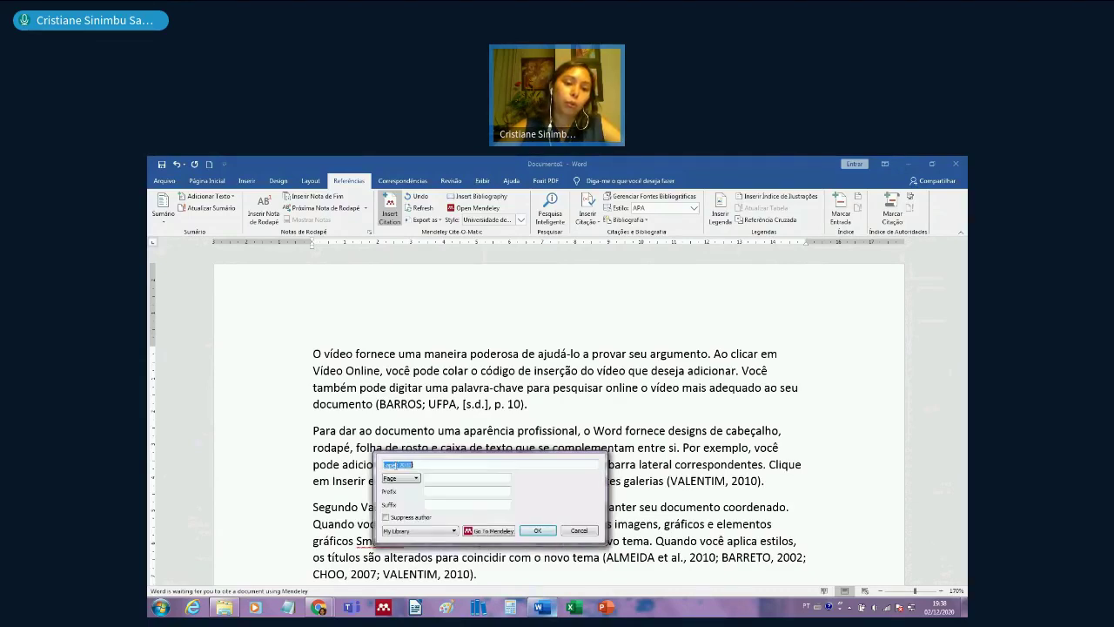
click(435, 478)
text(15)
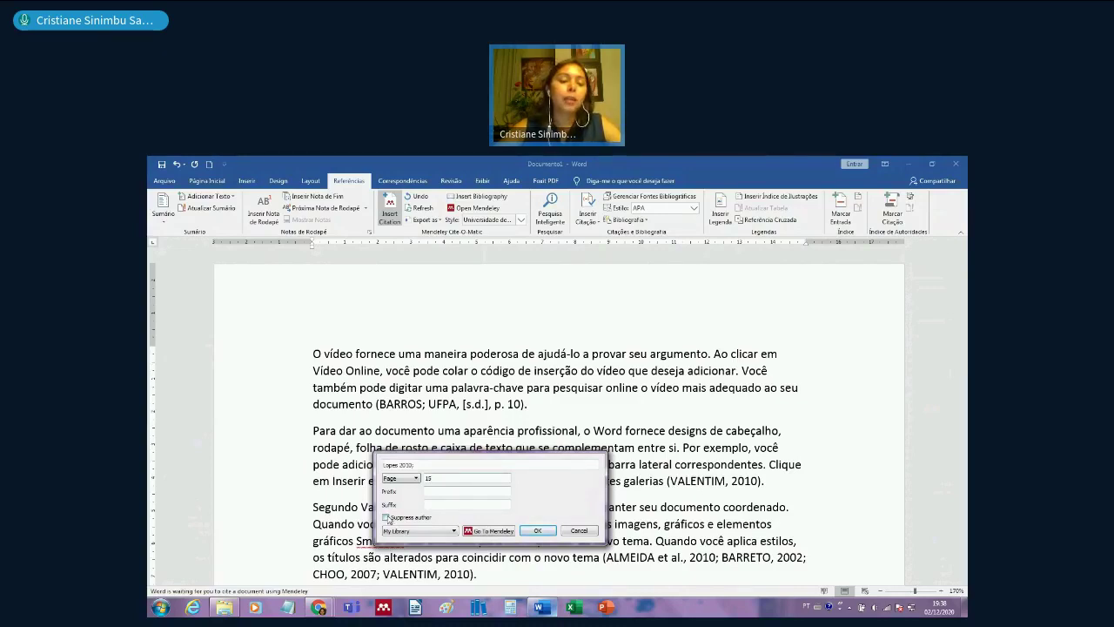
click(388, 518)
click(537, 530)
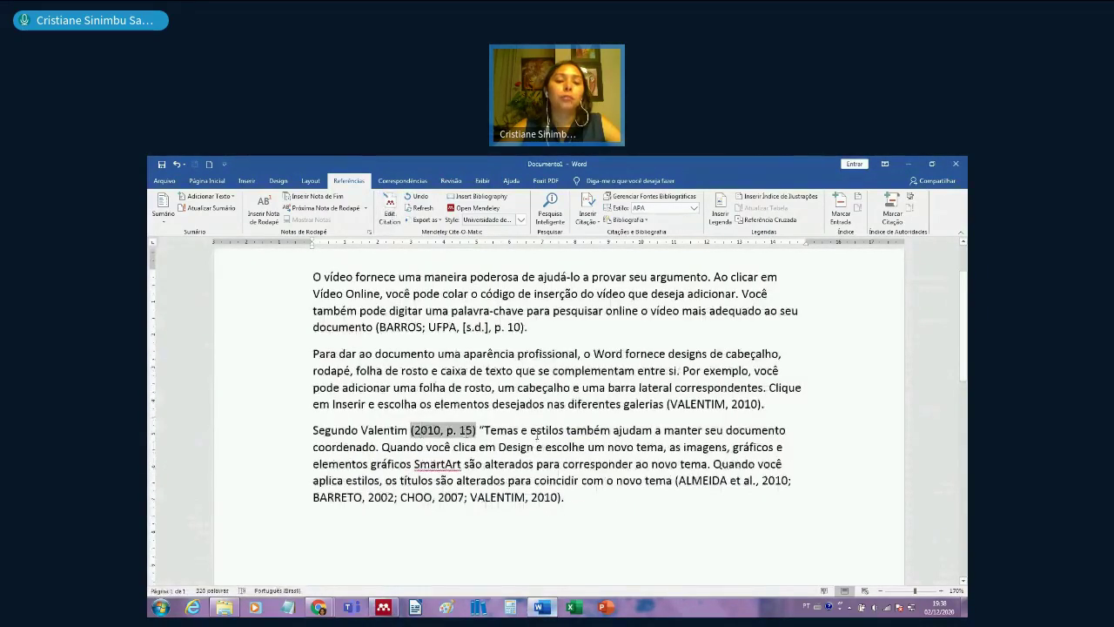
scroll(537, 433, down, 1)
scroll(553, 455, up, 1)
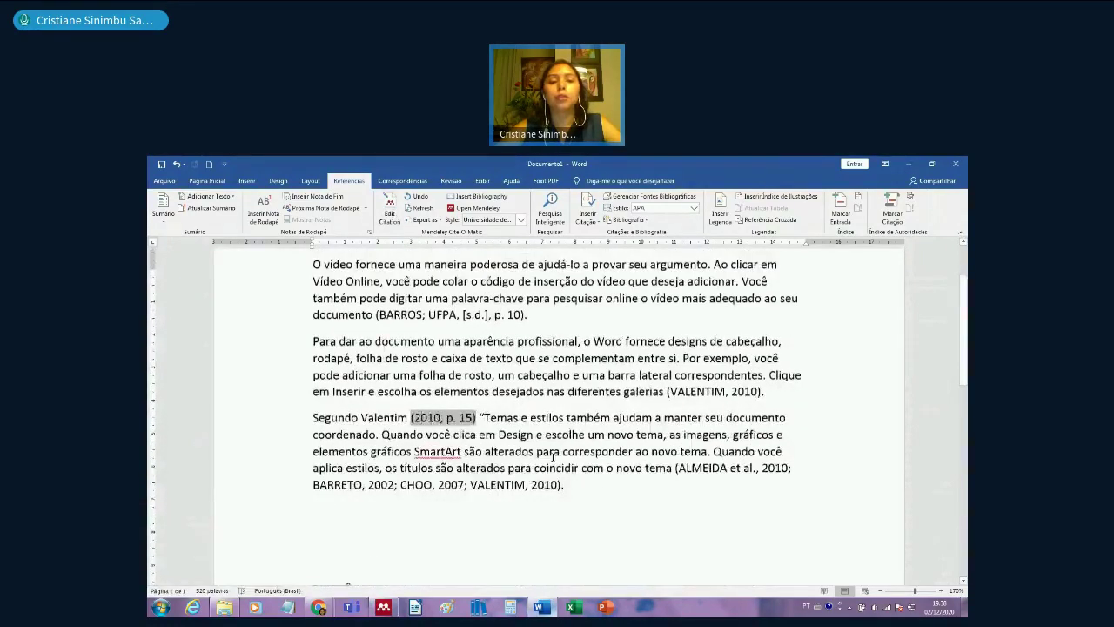
- Edit the group citation so Almeida 2010 shows page 19 with its author suppressed
scroll(554, 455, up, 1)
click(497, 497)
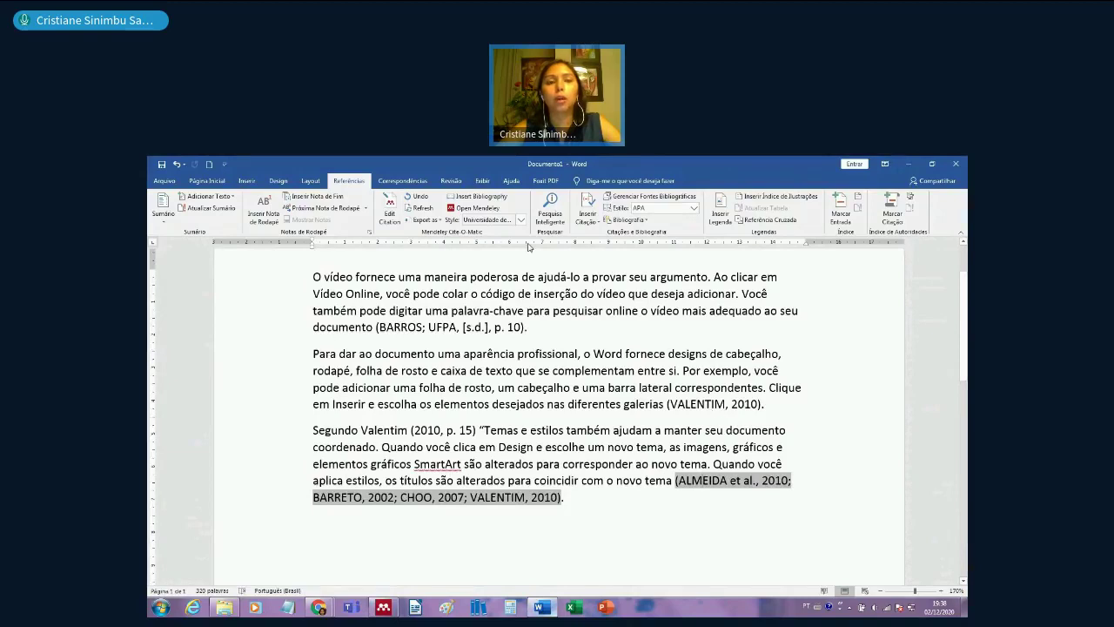
click(390, 213)
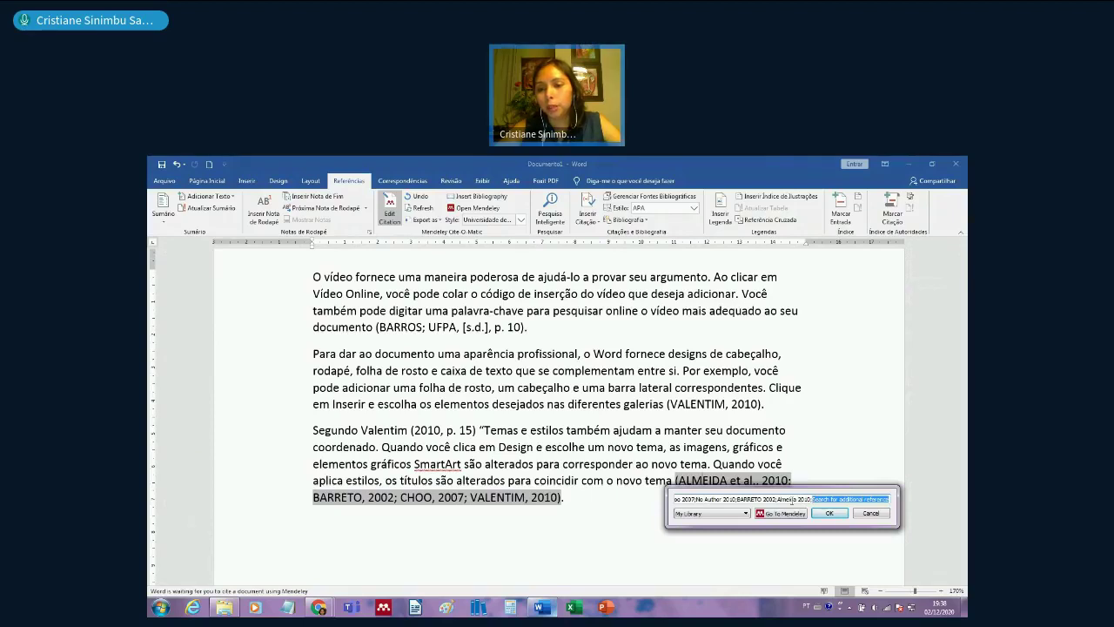
click(790, 500)
click(678, 551)
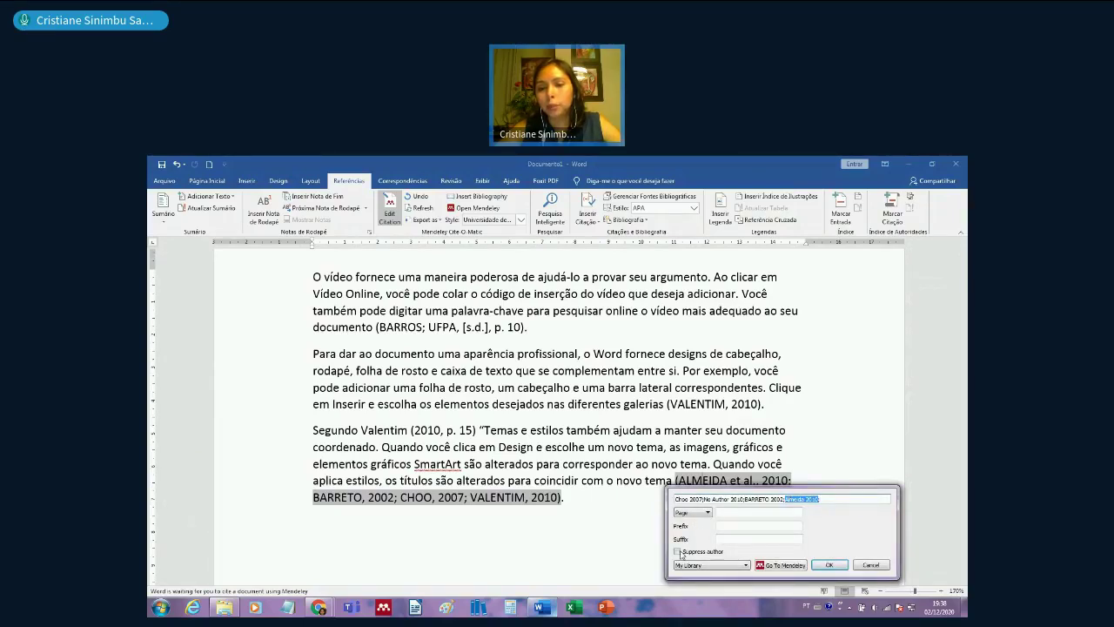
click(737, 515)
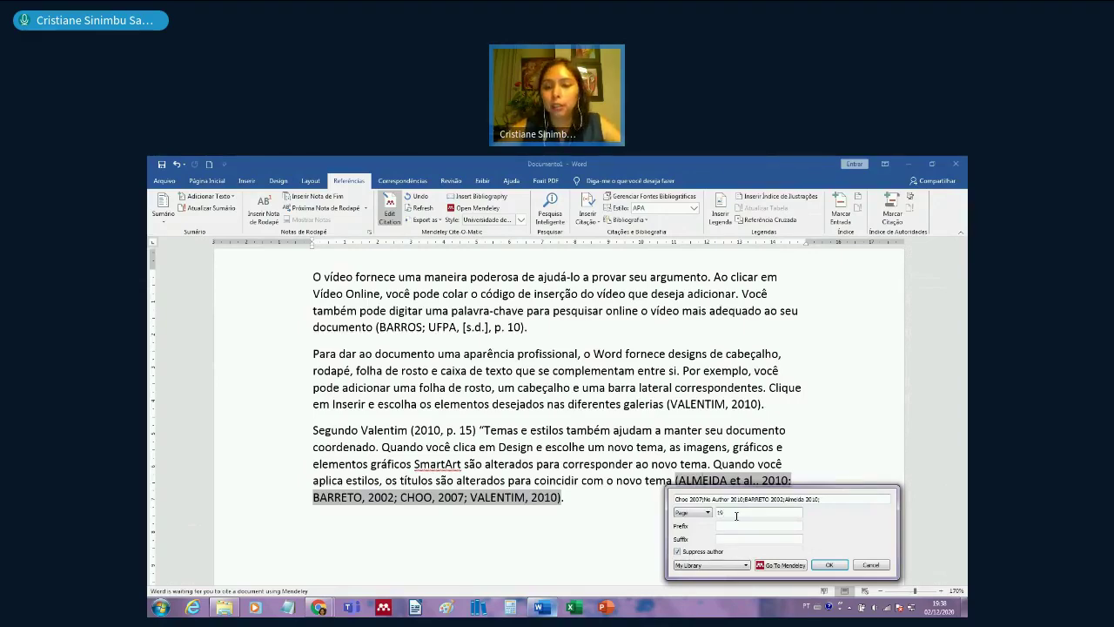
click(837, 568)
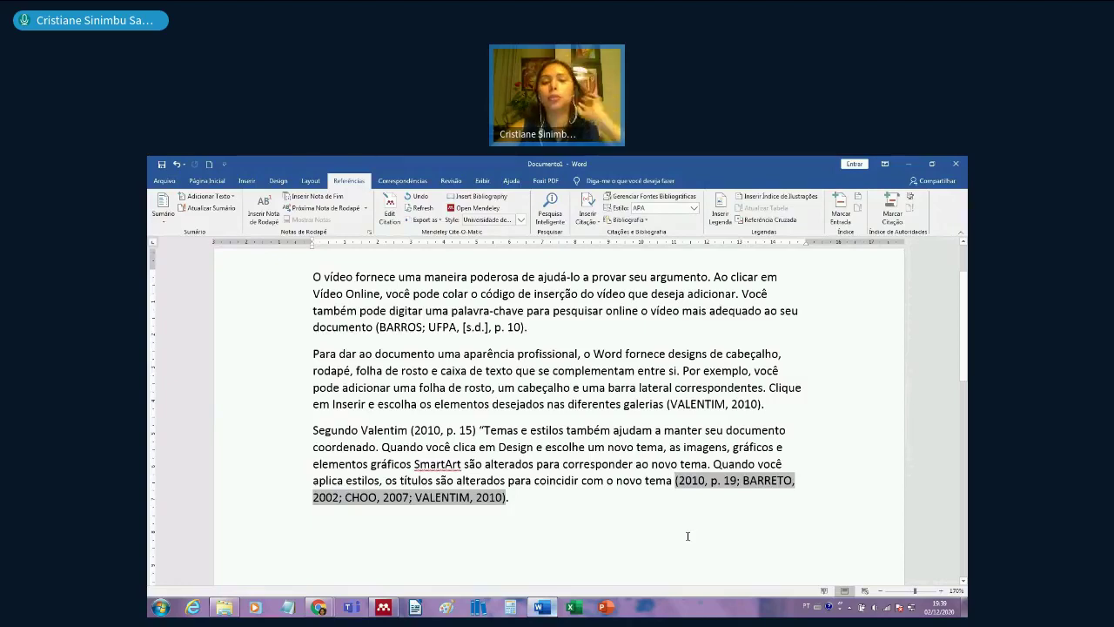
scroll(687, 536, down, 2)
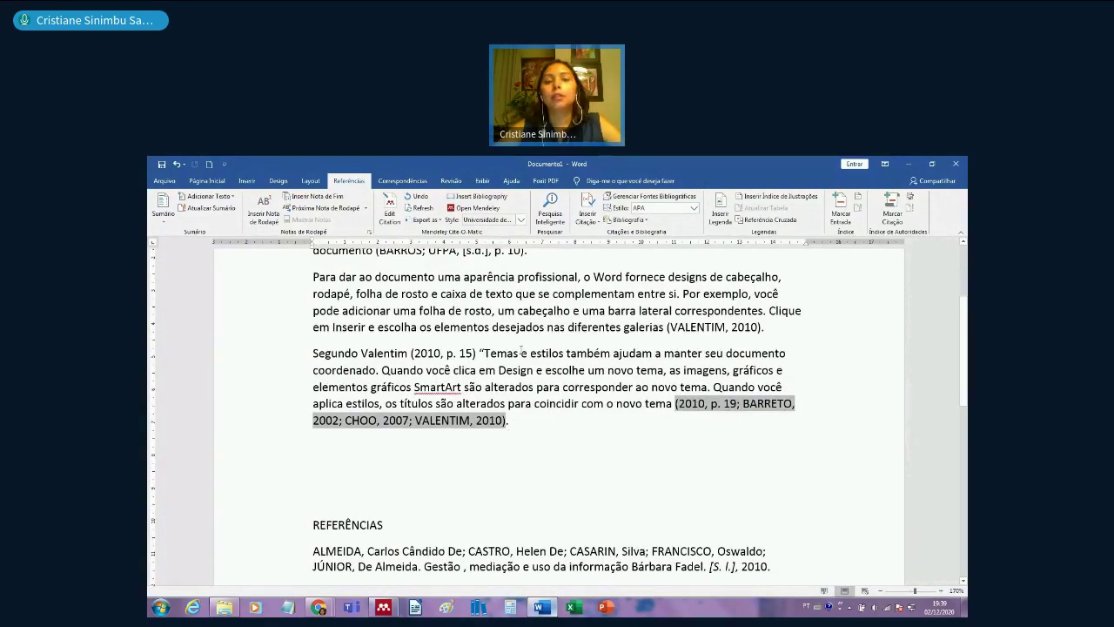
scroll(528, 375, up, 2)
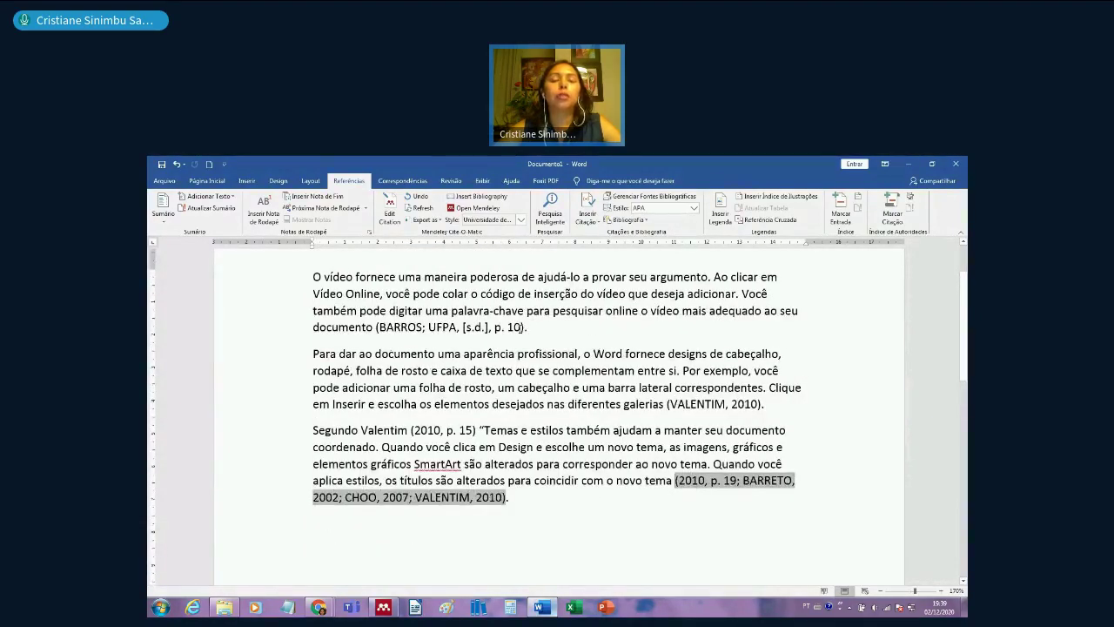
click(523, 327)
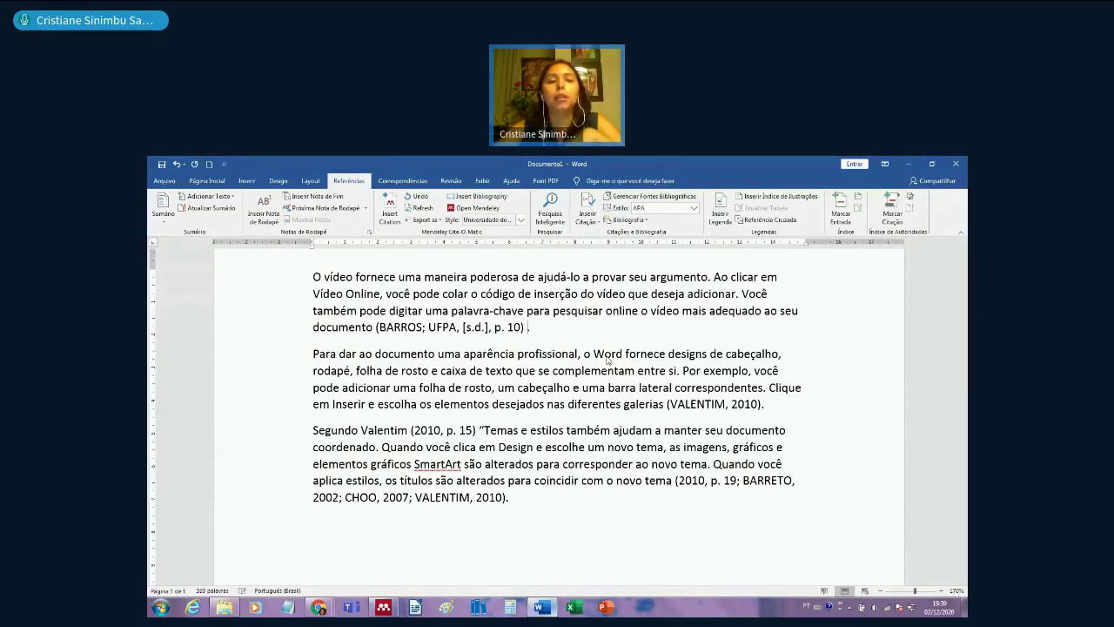
- Start a new citation through Go To Mendeley and browse the Conclusão and Desenvolvimento folders
click(388, 211)
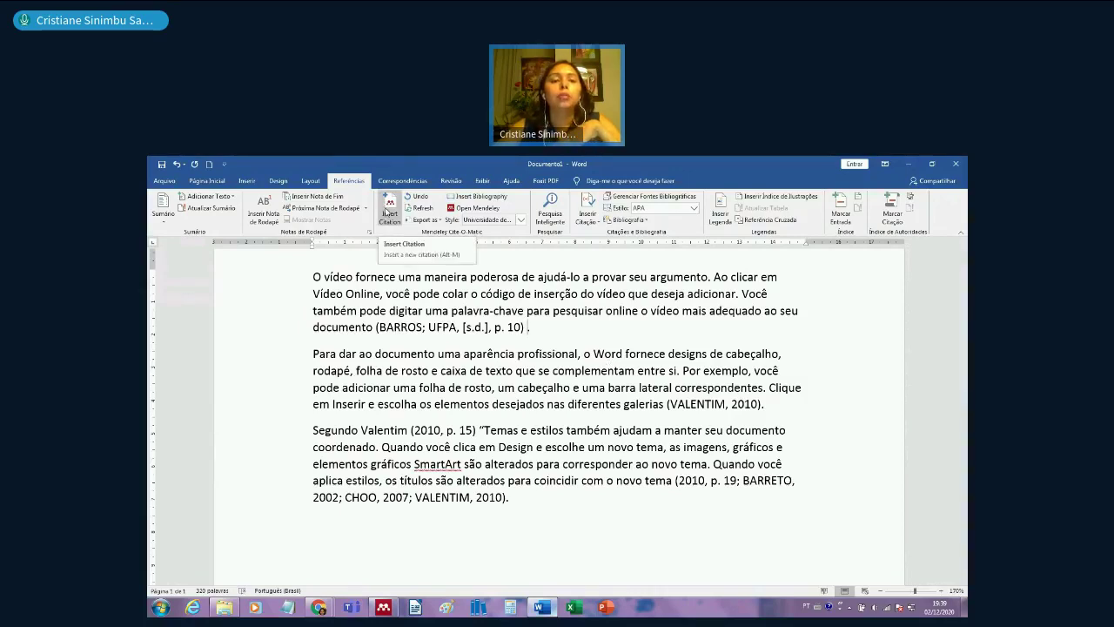
click(607, 360)
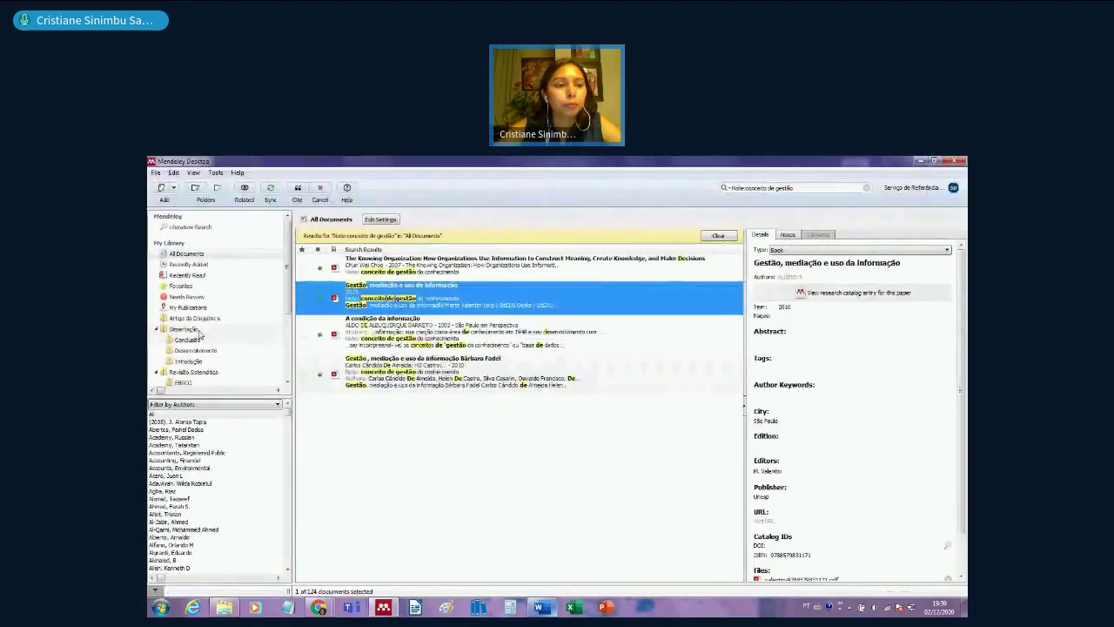
click(183, 329)
click(187, 339)
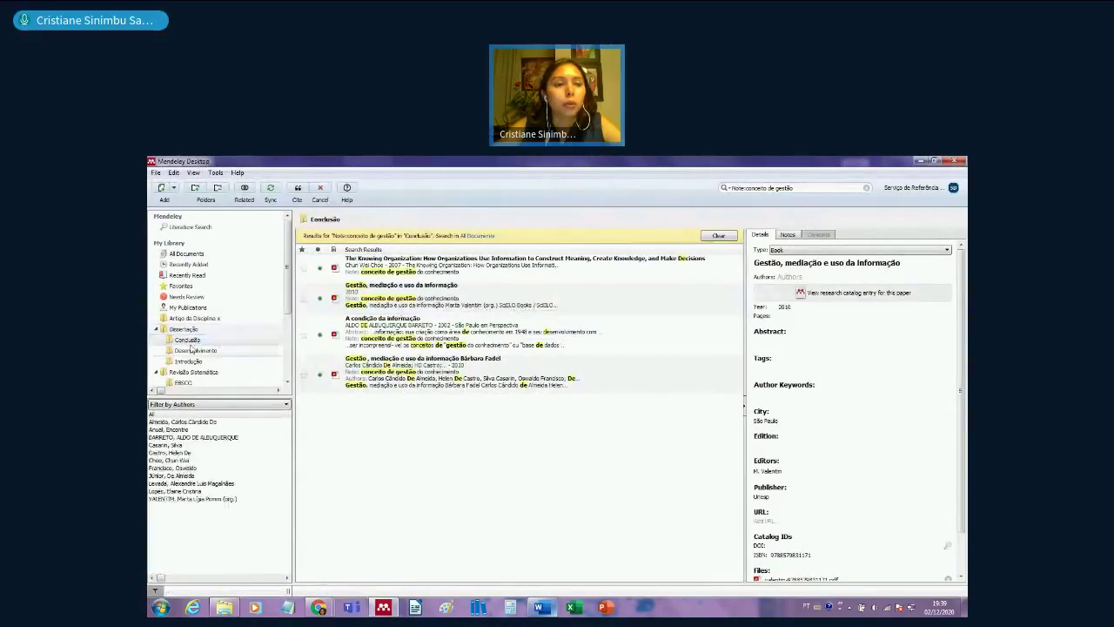
click(191, 350)
click(866, 187)
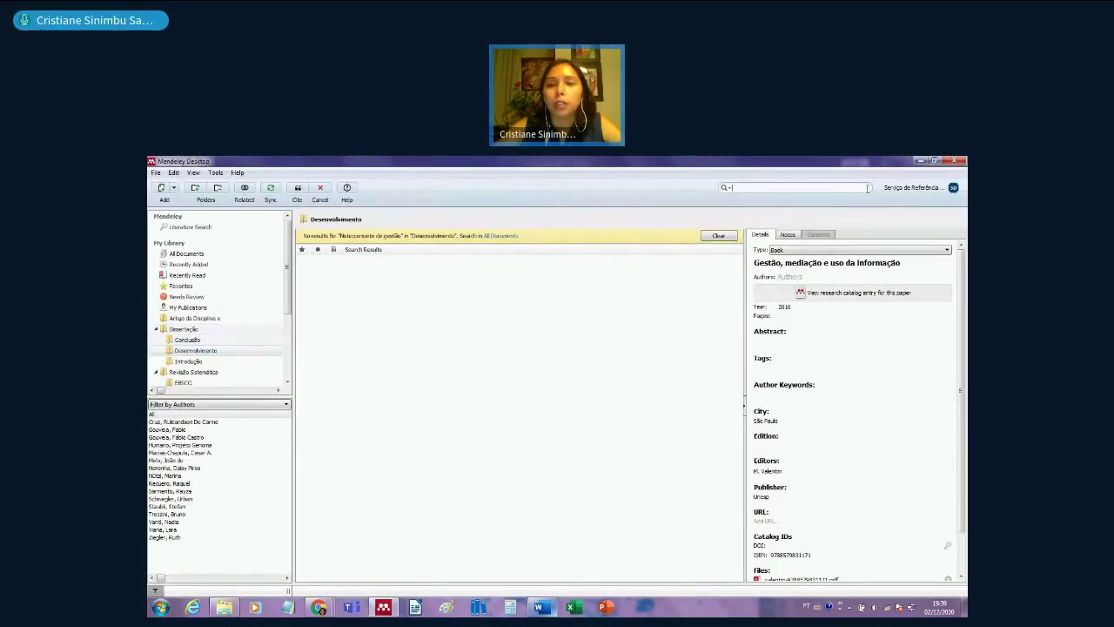
click(213, 339)
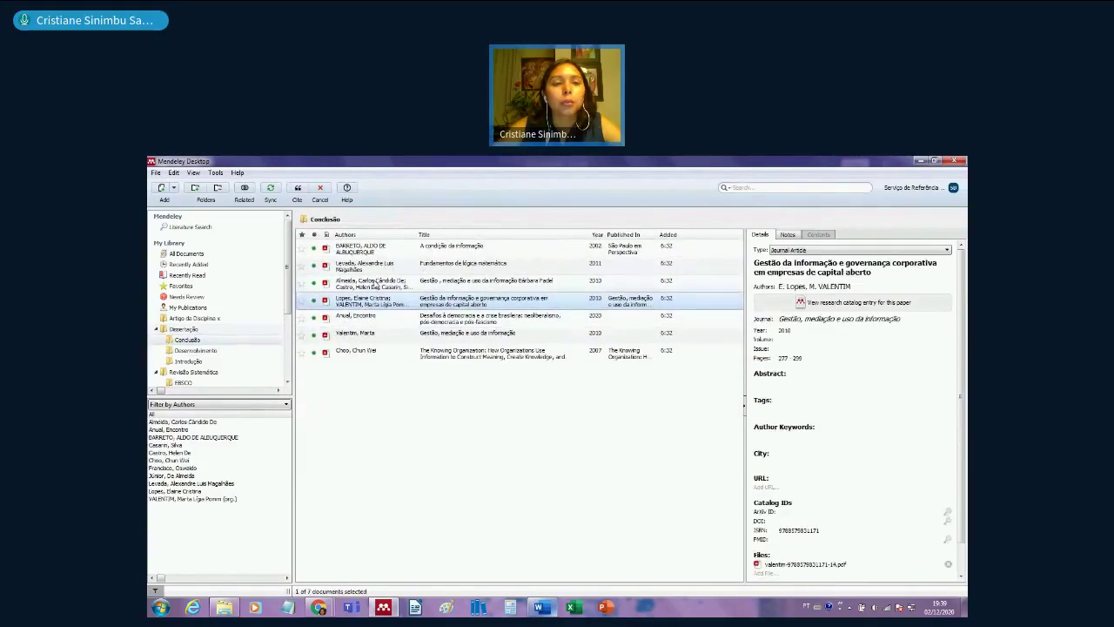
click(375, 283)
click(374, 352)
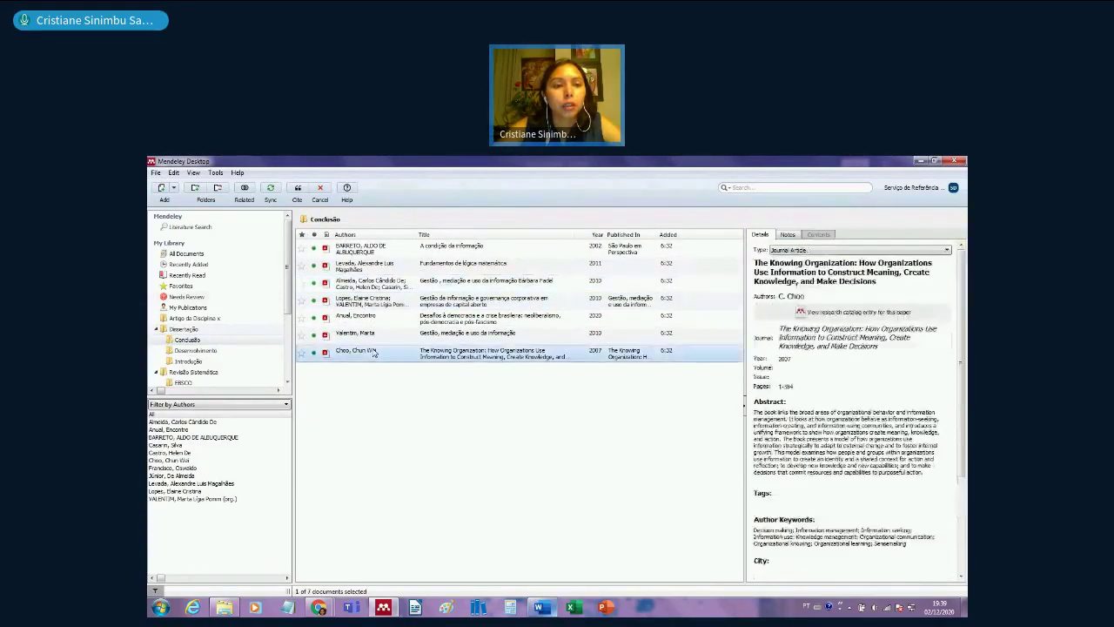
- Select the Anjum et al. 2020 plasma article in the EBSCO folder and cite it
click(185, 382)
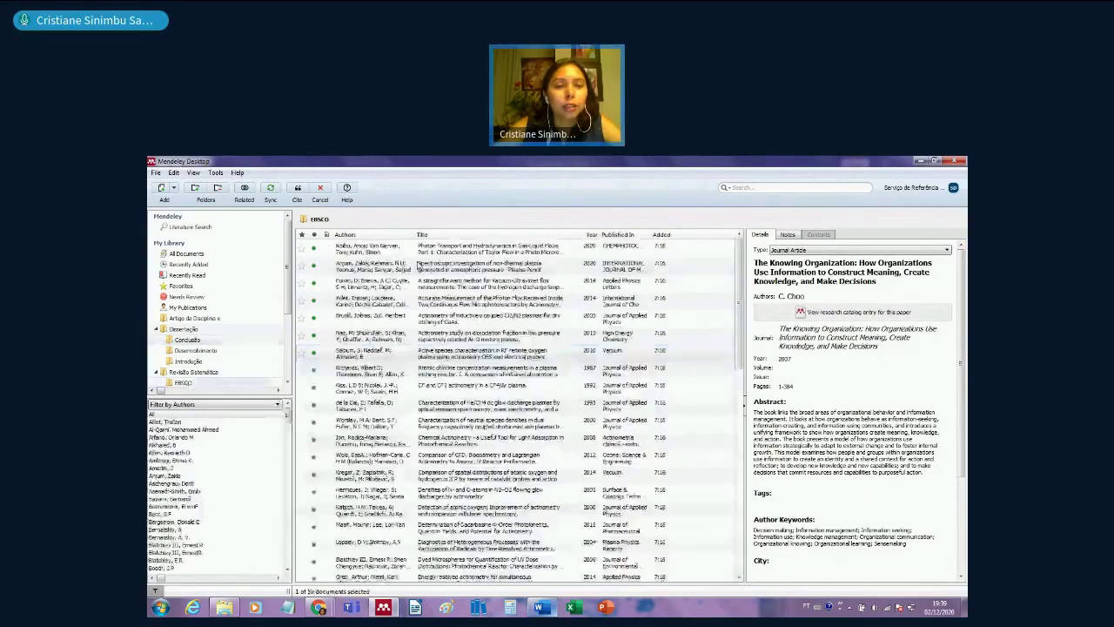
click(417, 264)
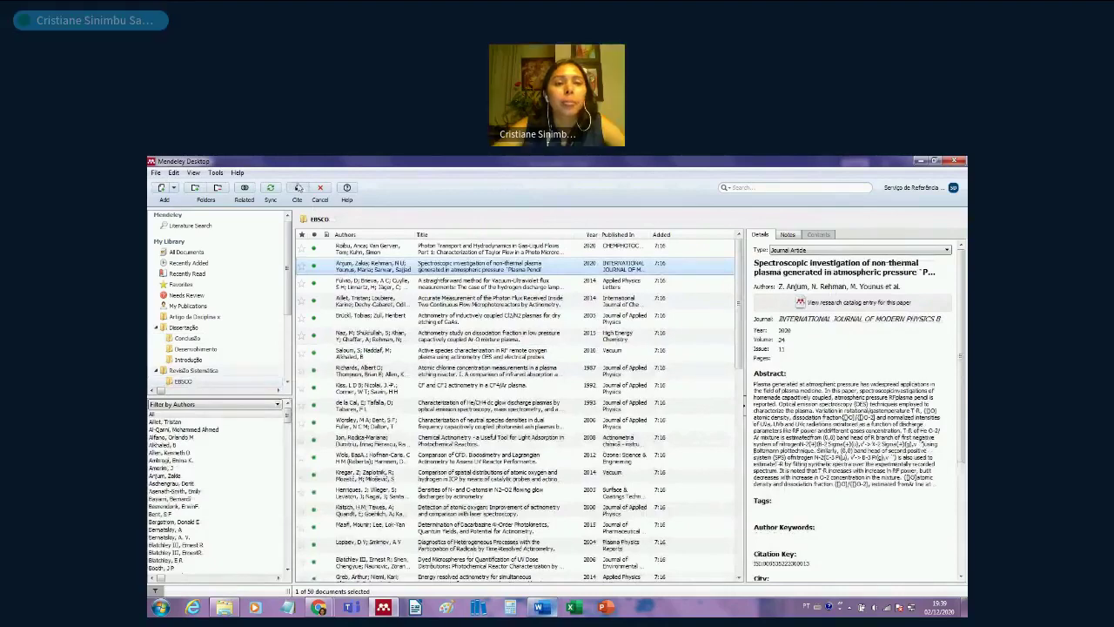
key(alt+Tab)
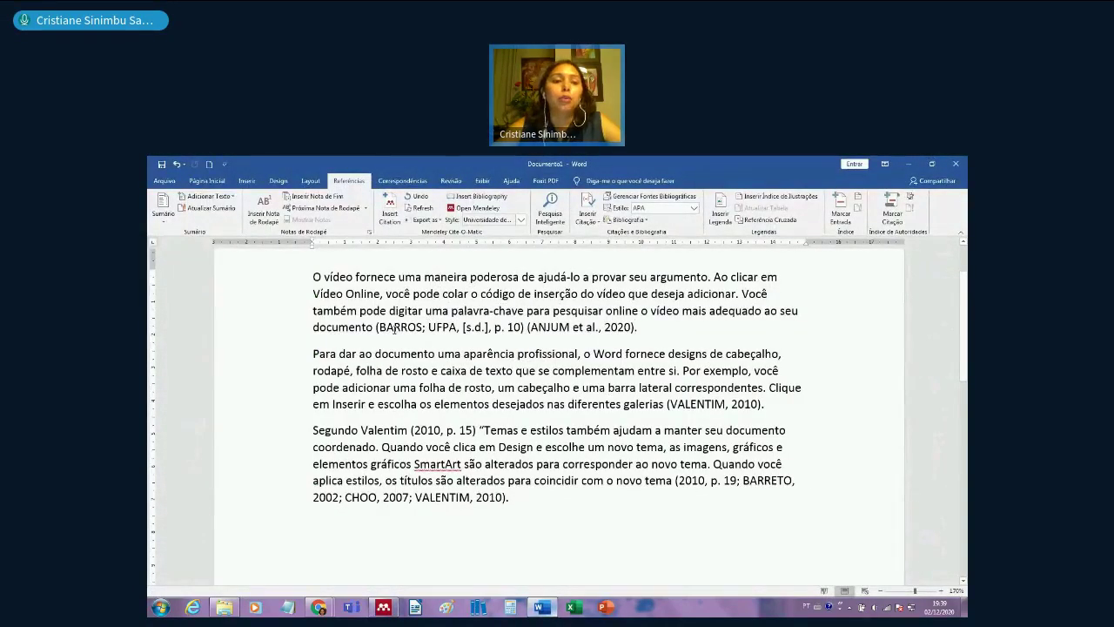
- Merge the Barros and Anjum citations into (ANJUM et al., 2020; BARROS; UFPA, [s.d.])
drag(376, 327, 593, 321)
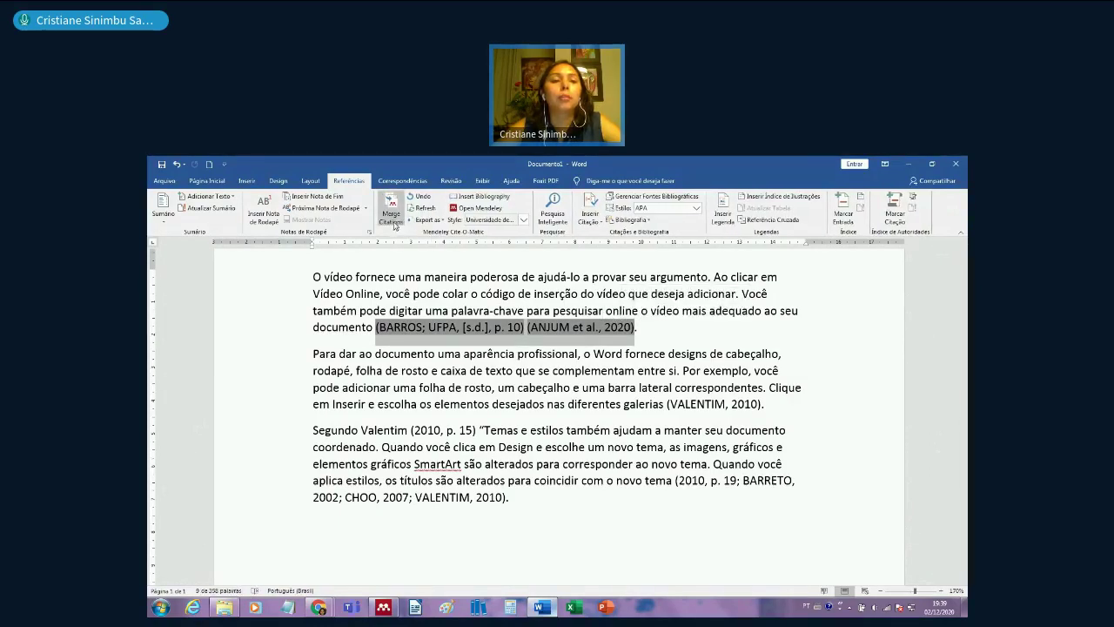
click(395, 220)
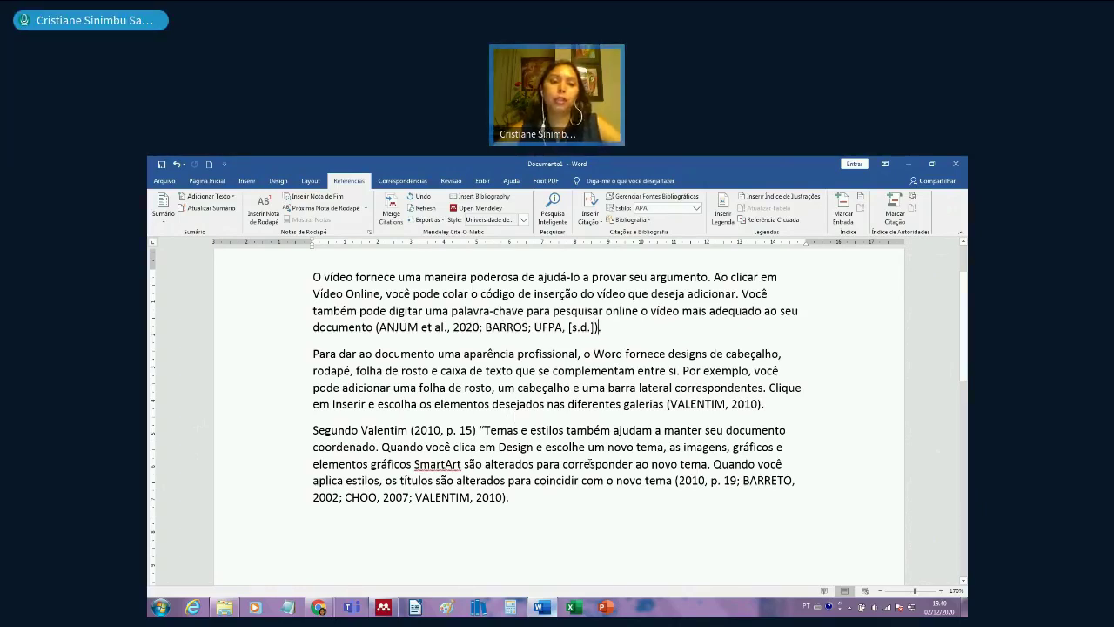
scroll(590, 463, down, 10)
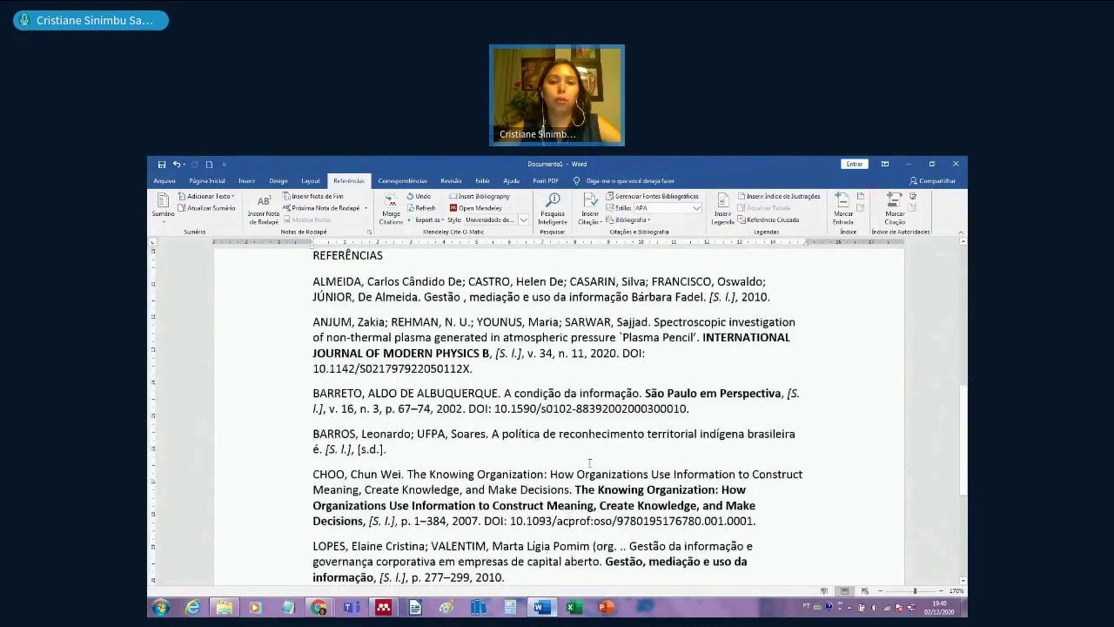
scroll(590, 463, down, 3)
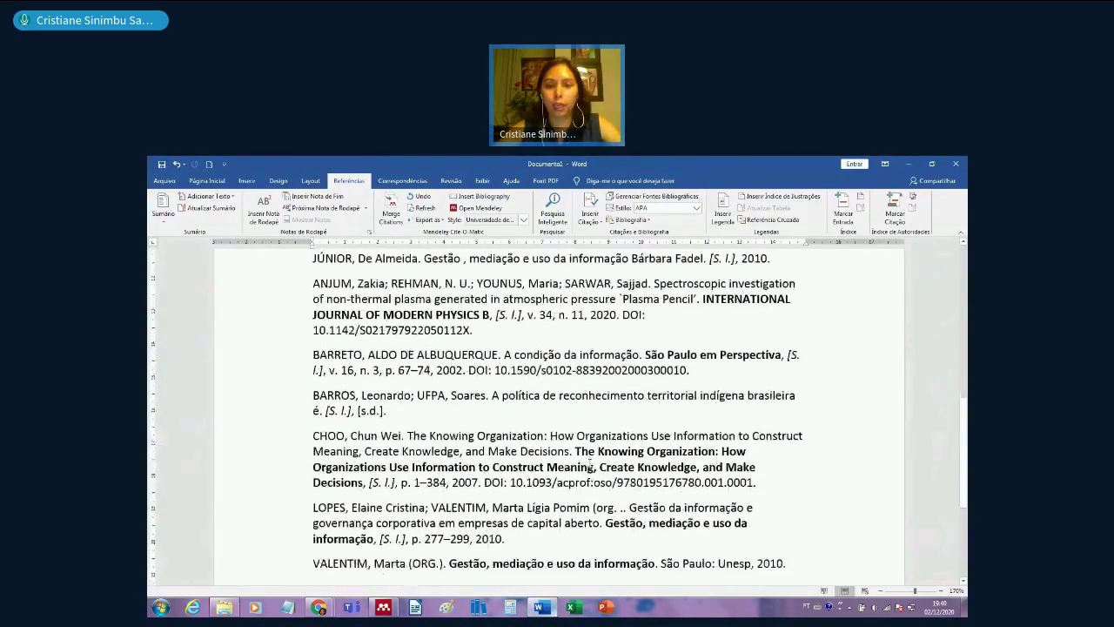
scroll(591, 463, up, 12)
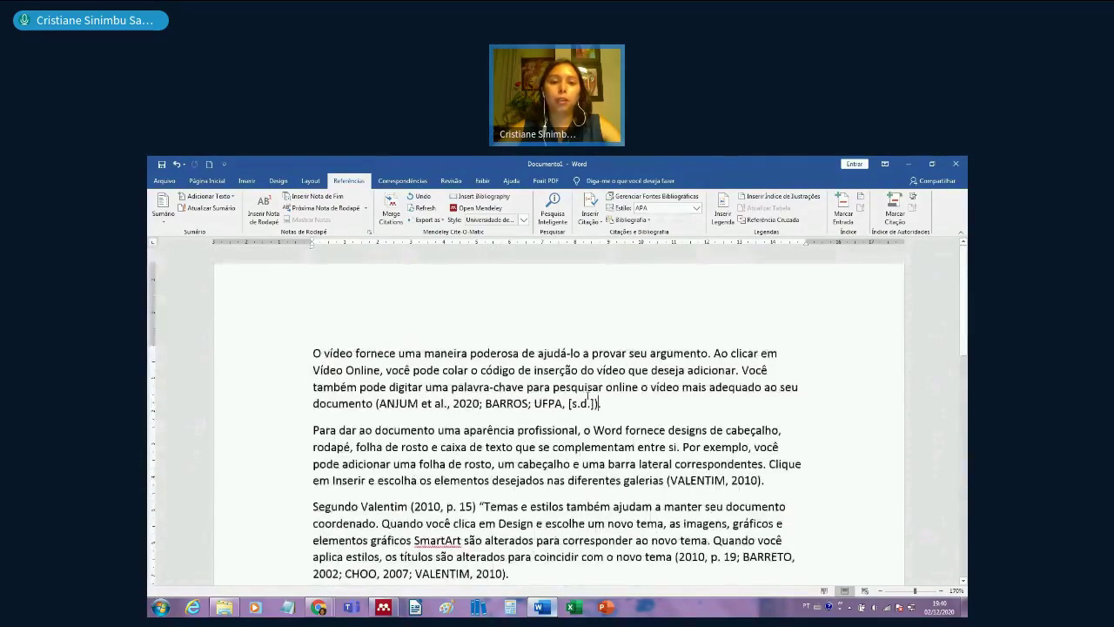
click(616, 403)
- Delete the document's first paragraph
drag(616, 403, 315, 357)
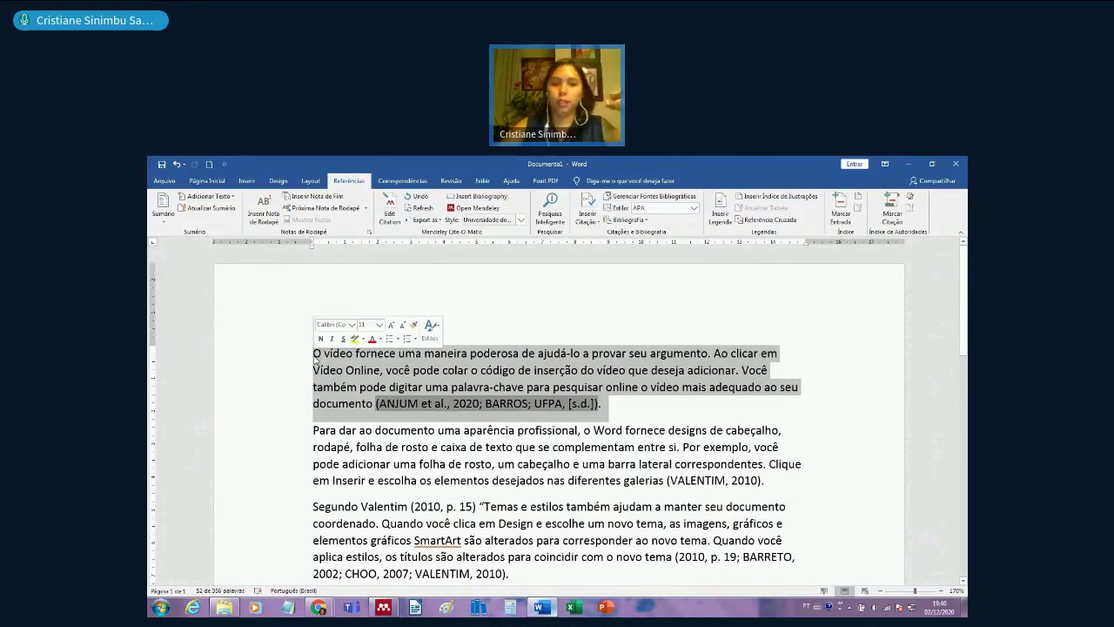
key(Delete)
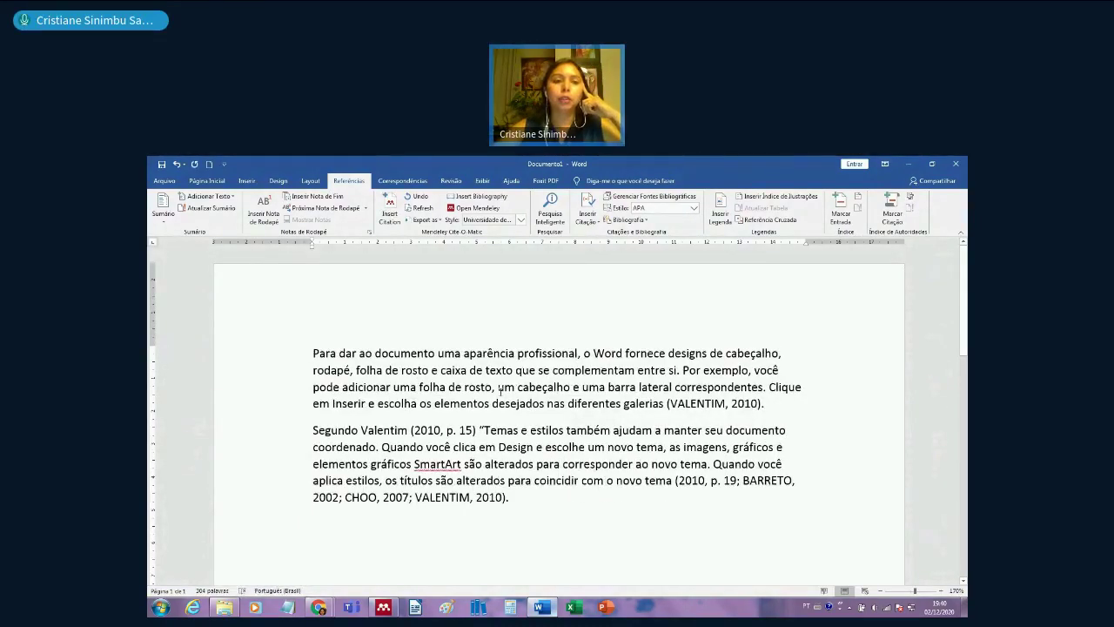
scroll(500, 389, down, 15)
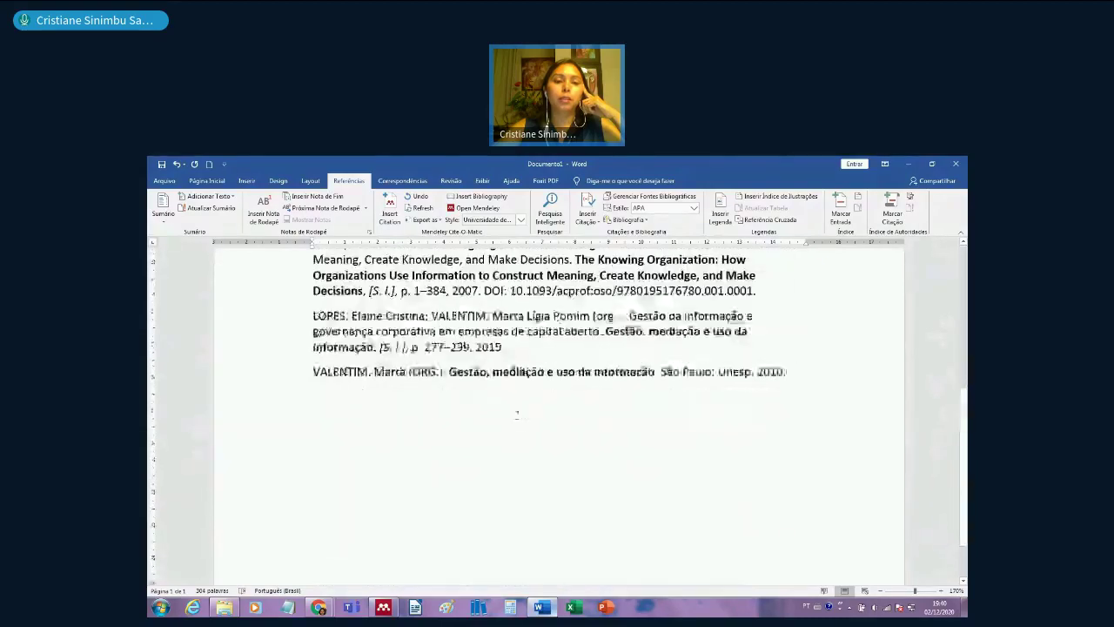
scroll(517, 415, up, 15)
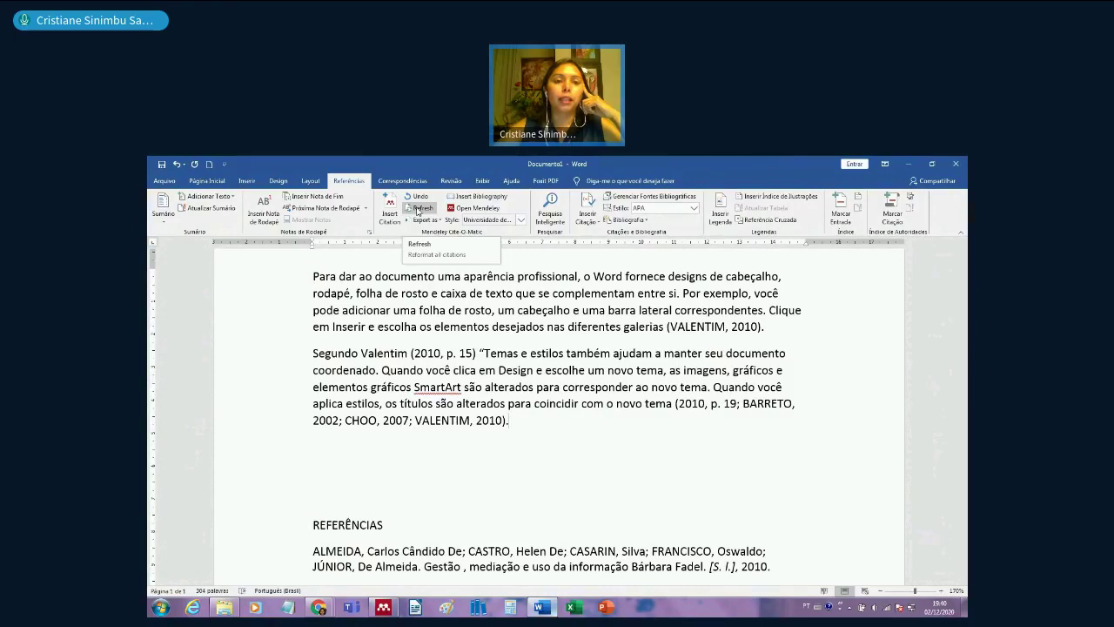
- Refresh the Mendeley citations and review the REFERÊNCIAS list, now including a LOPES entry
click(417, 210)
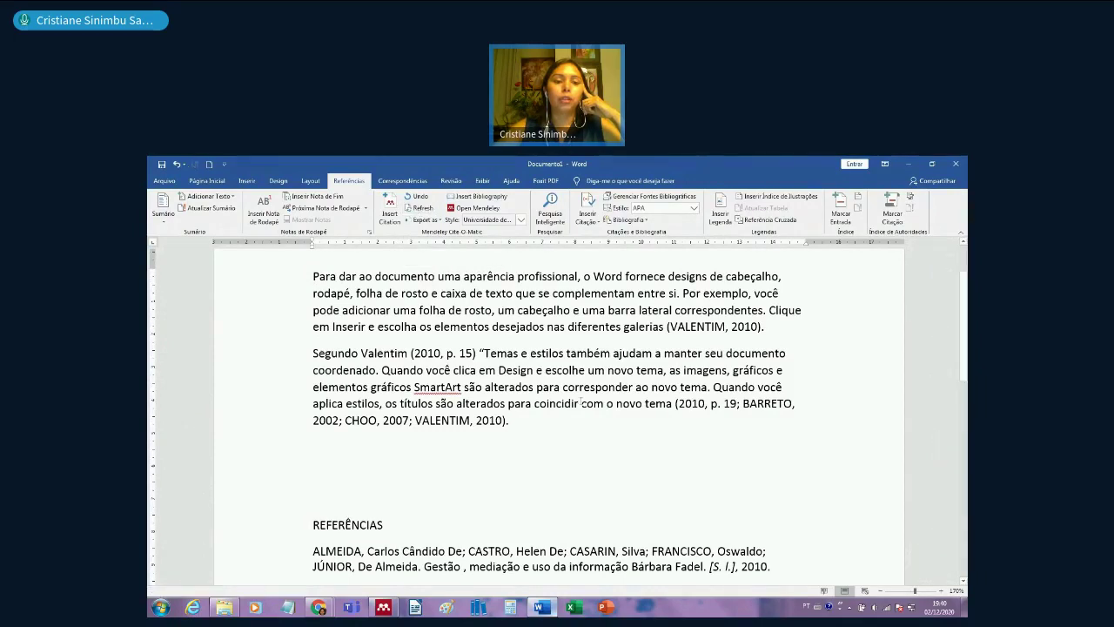
scroll(580, 402, down, 7)
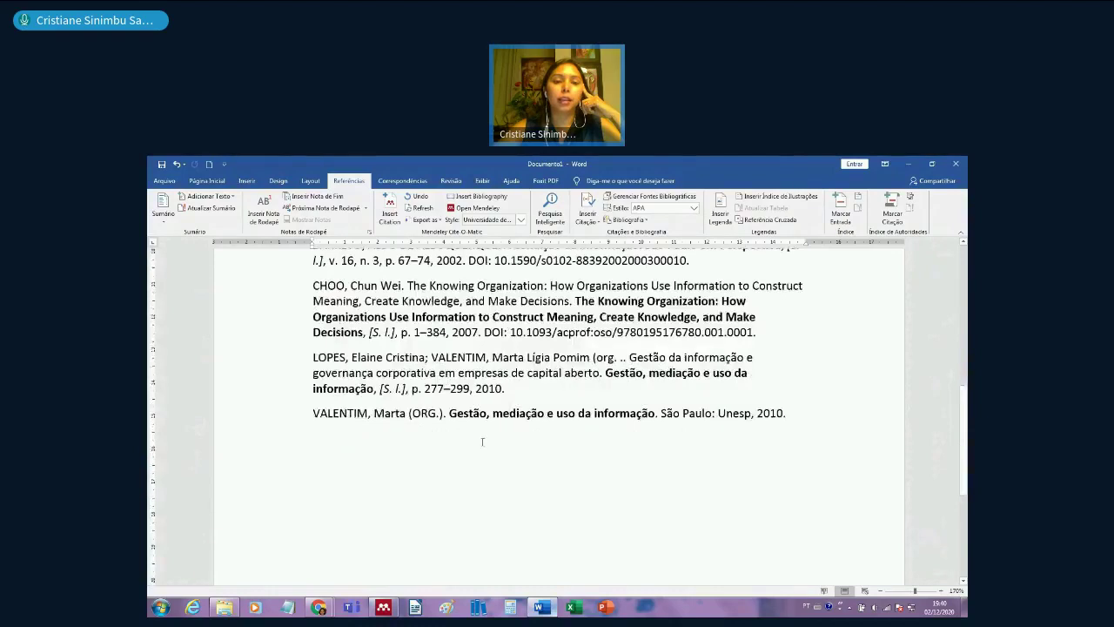
scroll(371, 353, up, 3)
scroll(372, 354, up, 1)
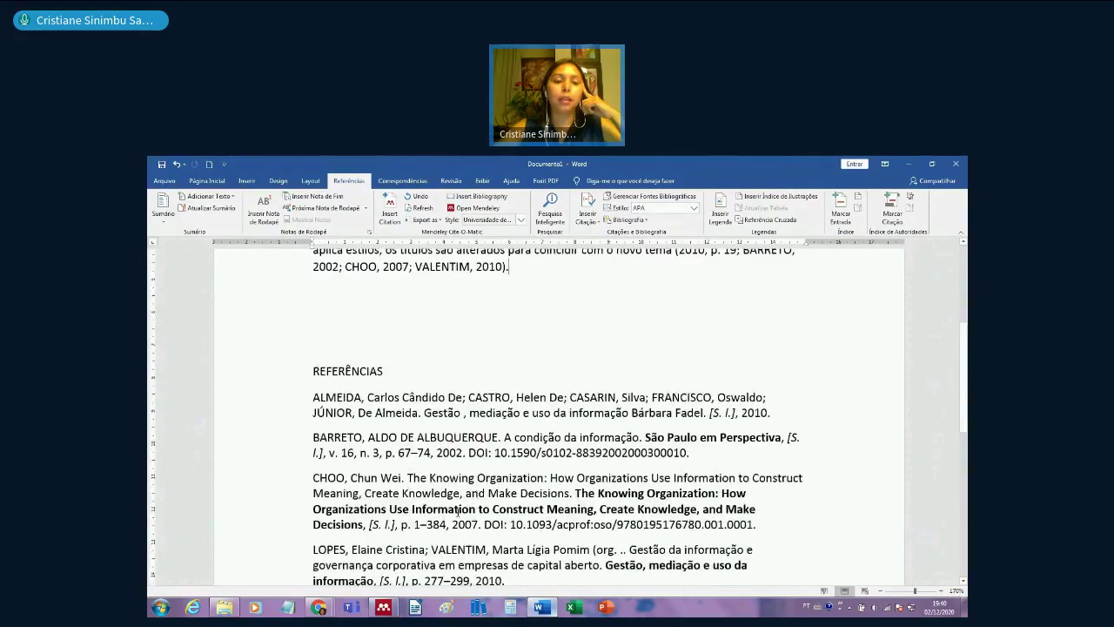
scroll(457, 511, down, 4)
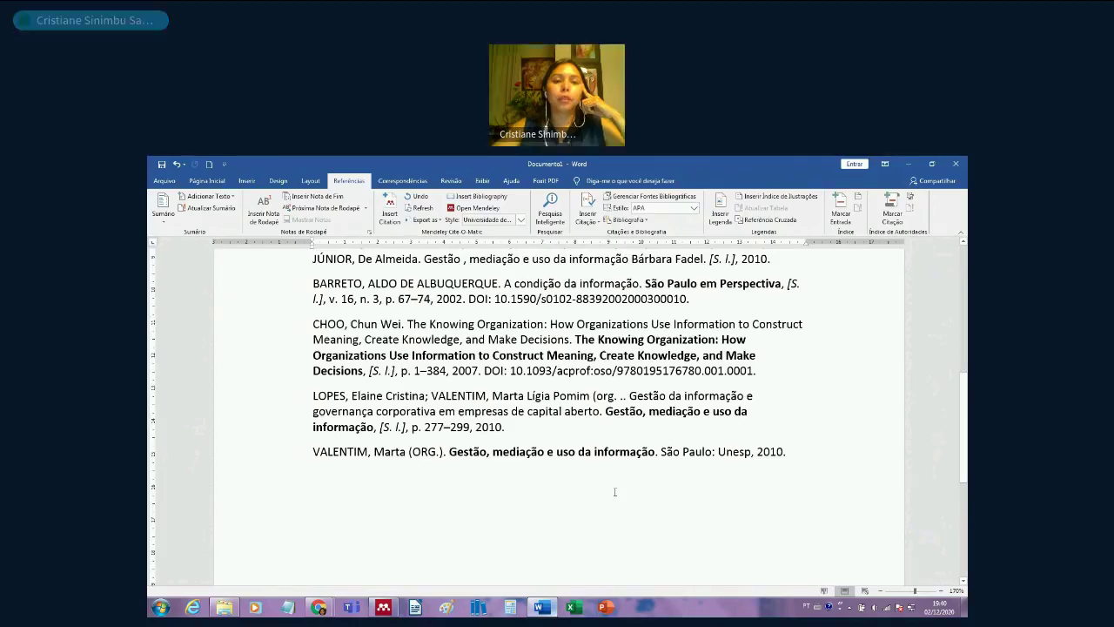
scroll(614, 492, up, 12)
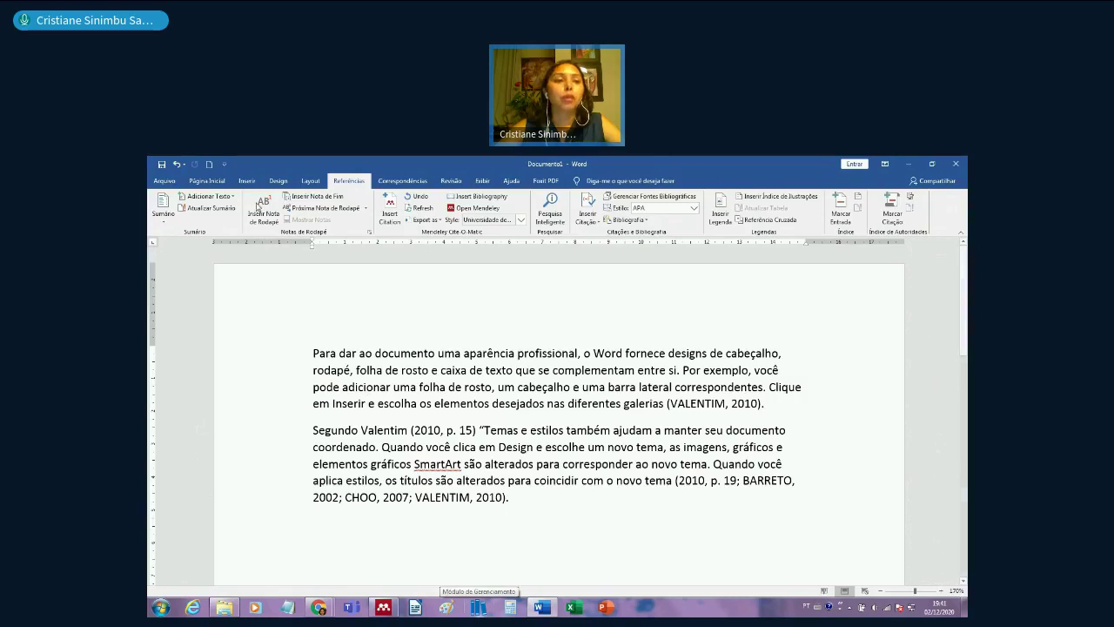
- Save the document to Área de Trabalho under the name 'Teste Aula'
click(164, 181)
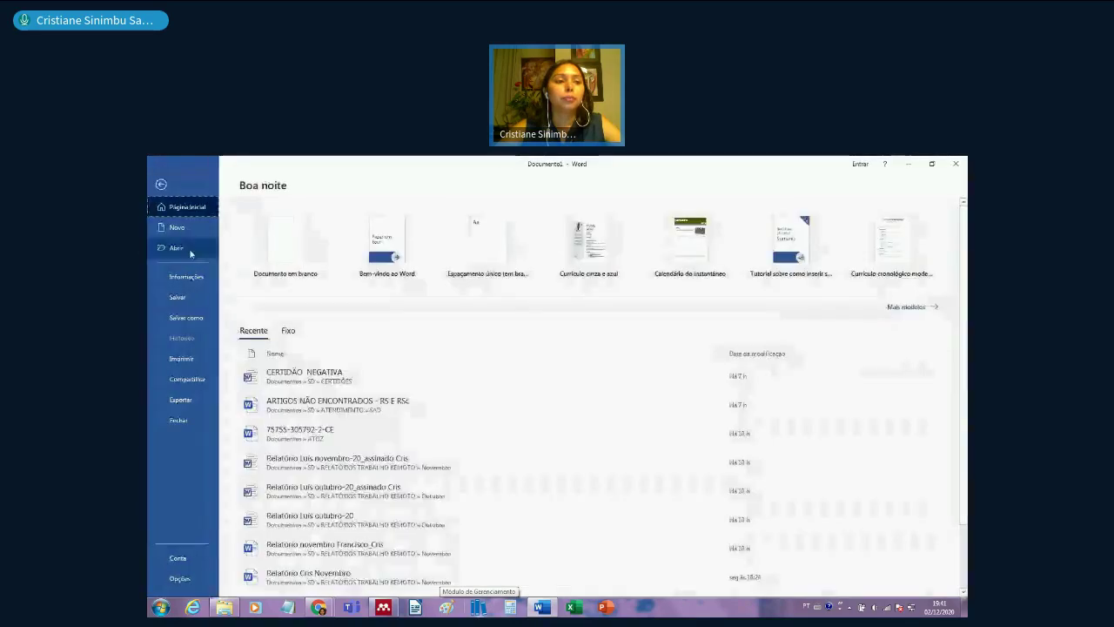
click(197, 319)
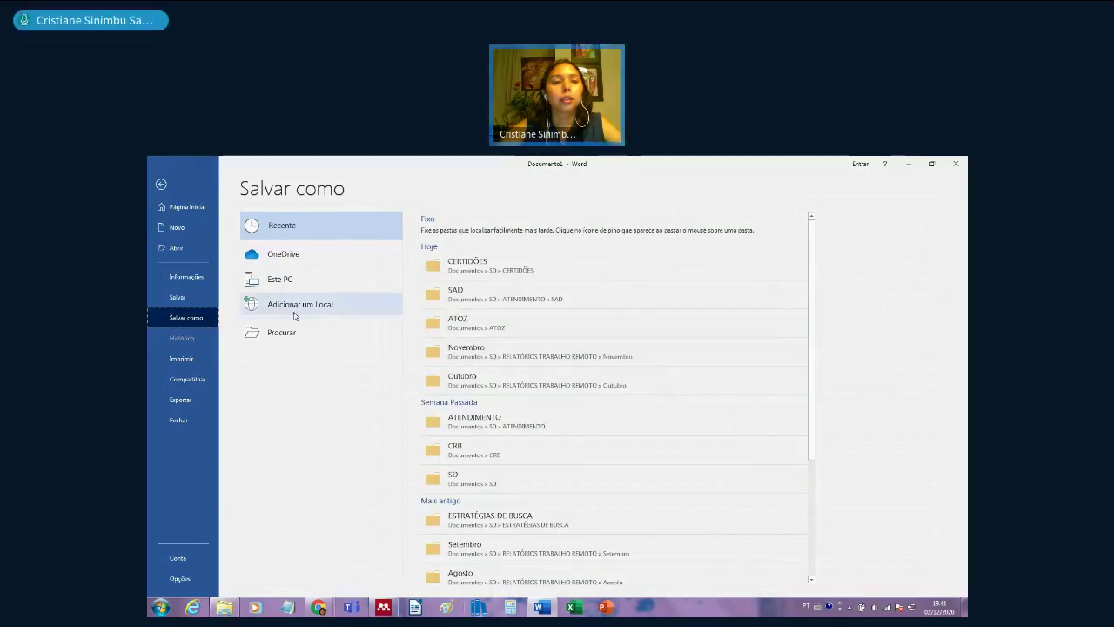
click(292, 332)
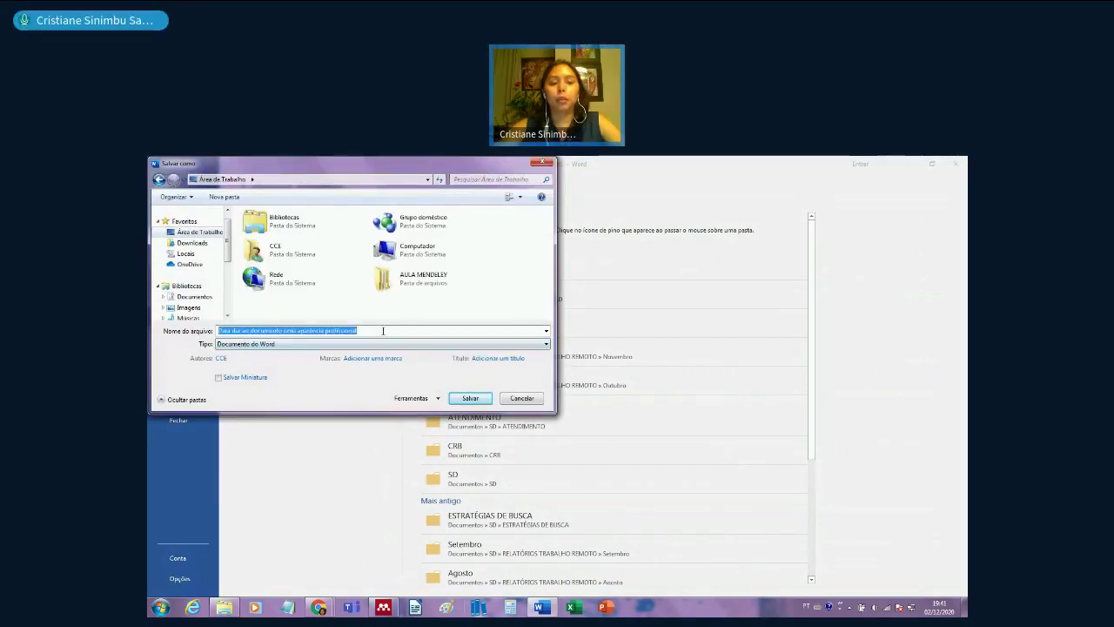
text(Teste Aul)
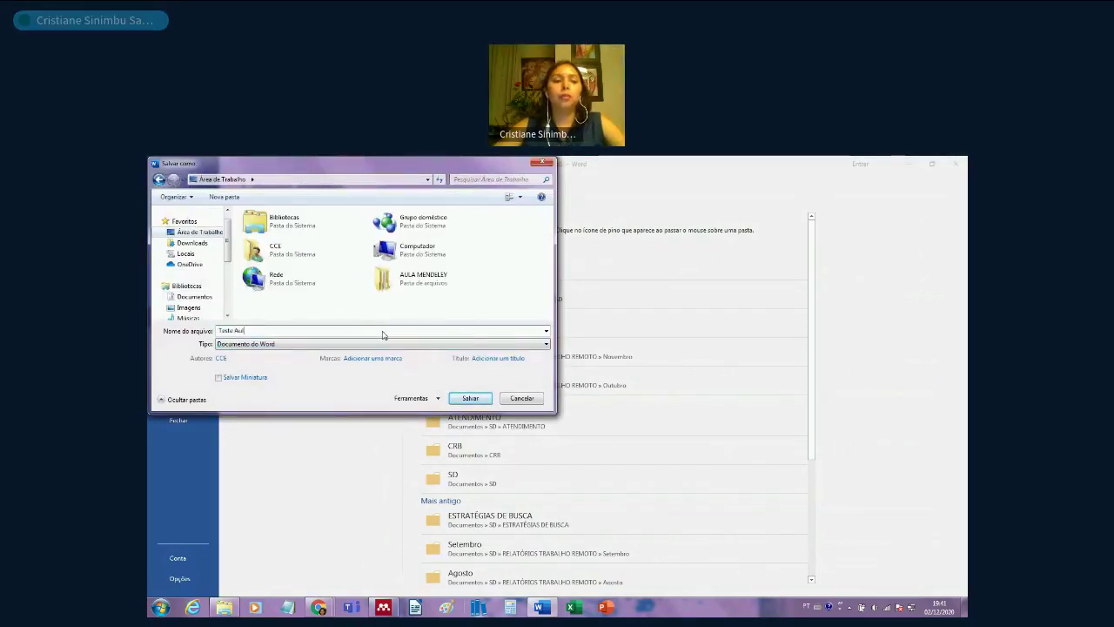
text(a)
key(Return)
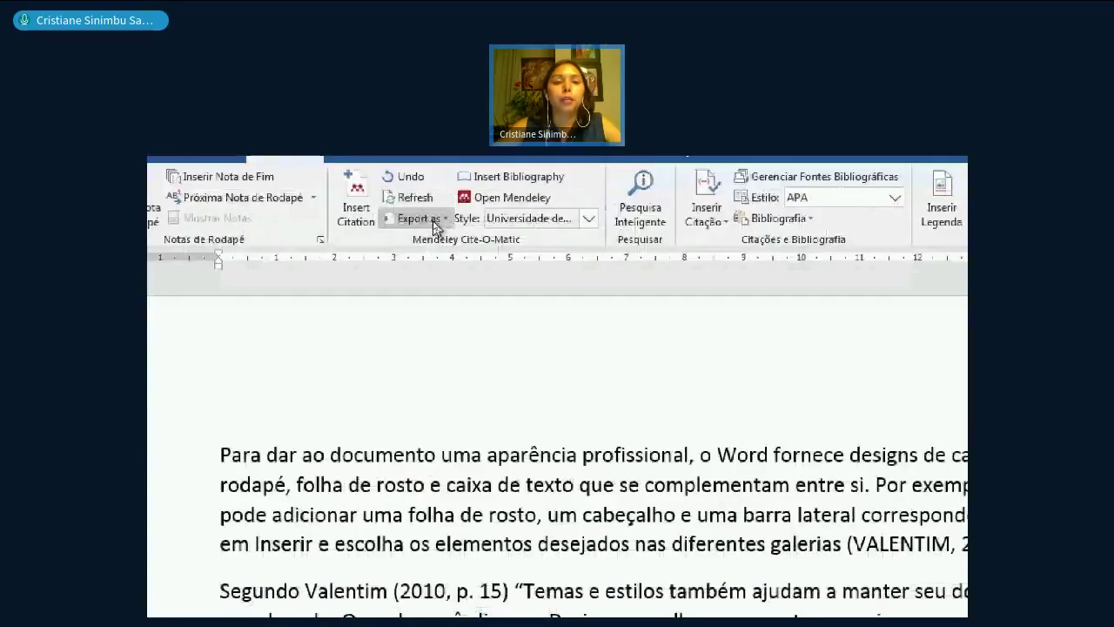
- Export and save a copy of the document without Mendeley fields
click(434, 219)
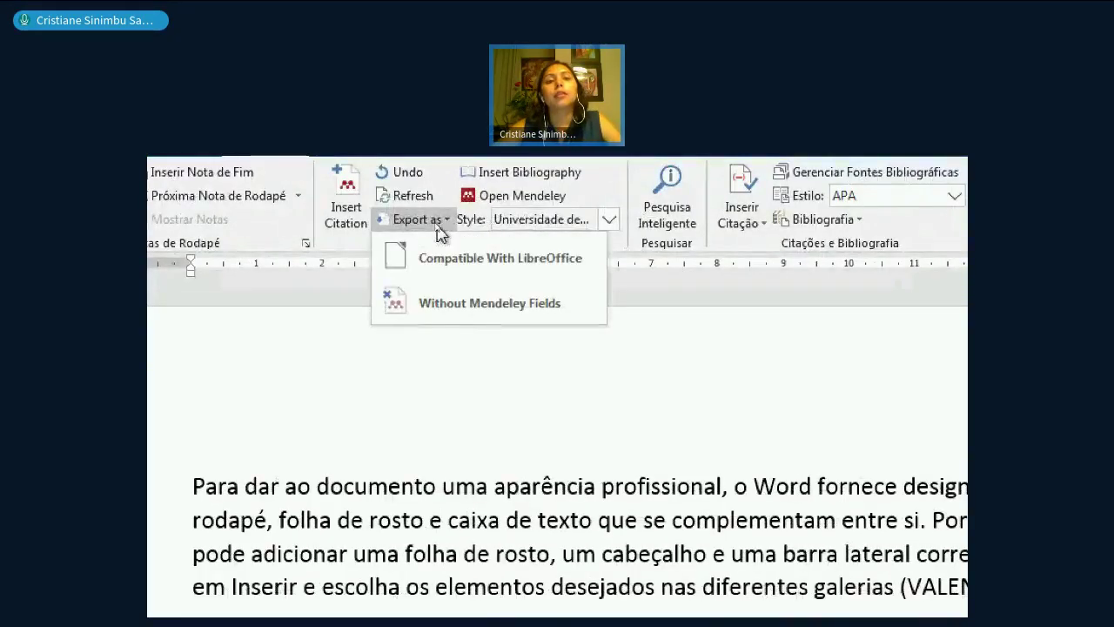
click(538, 318)
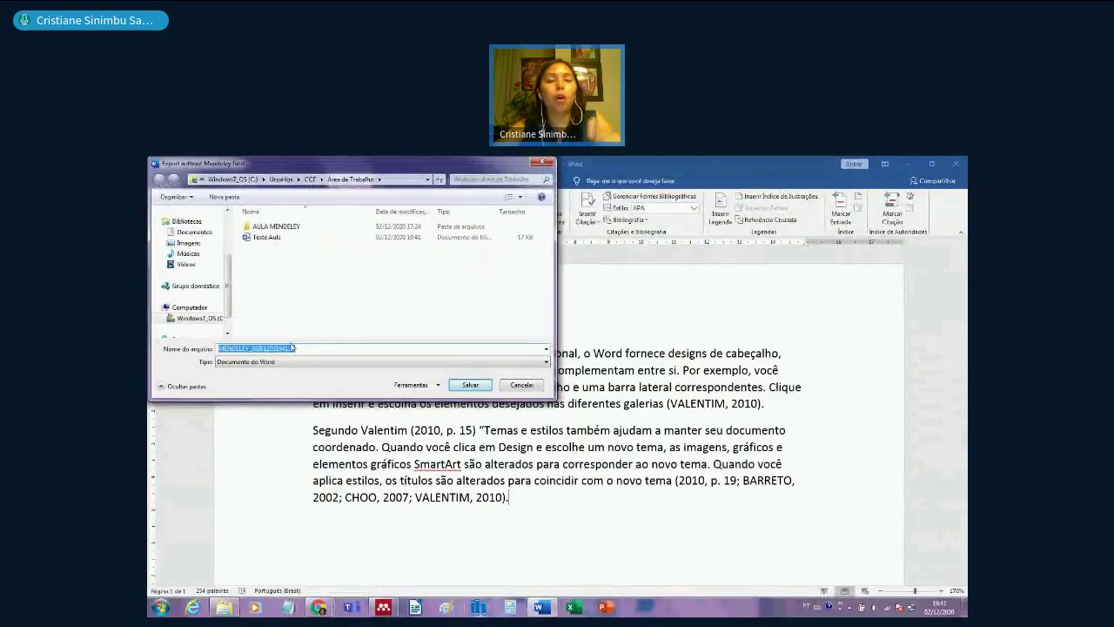
click(461, 384)
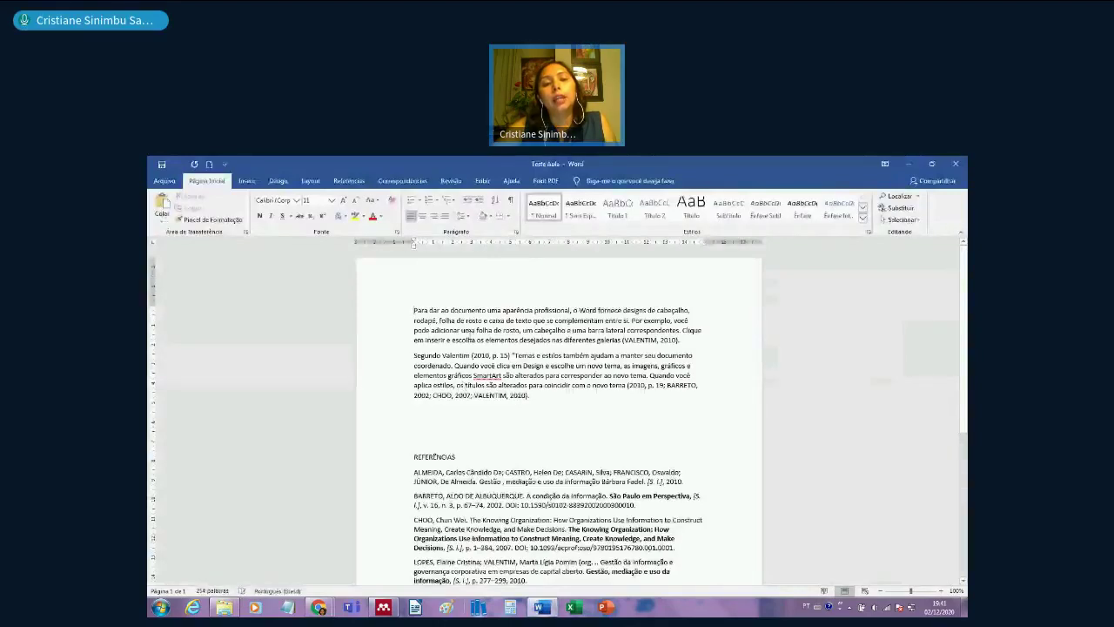
click(476, 427)
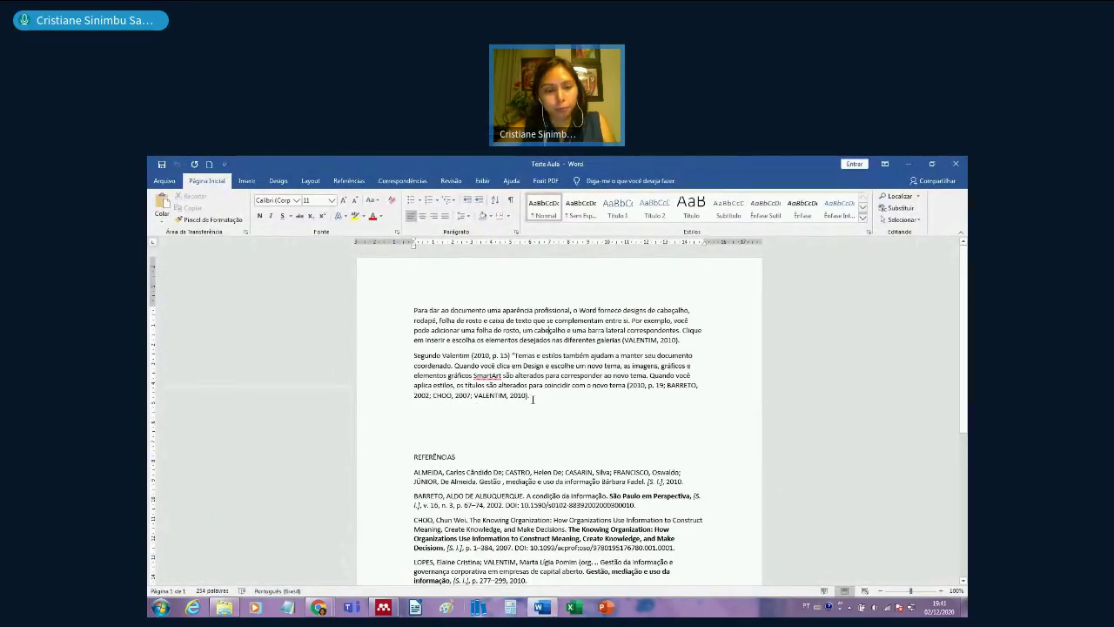
click(225, 609)
click(198, 250)
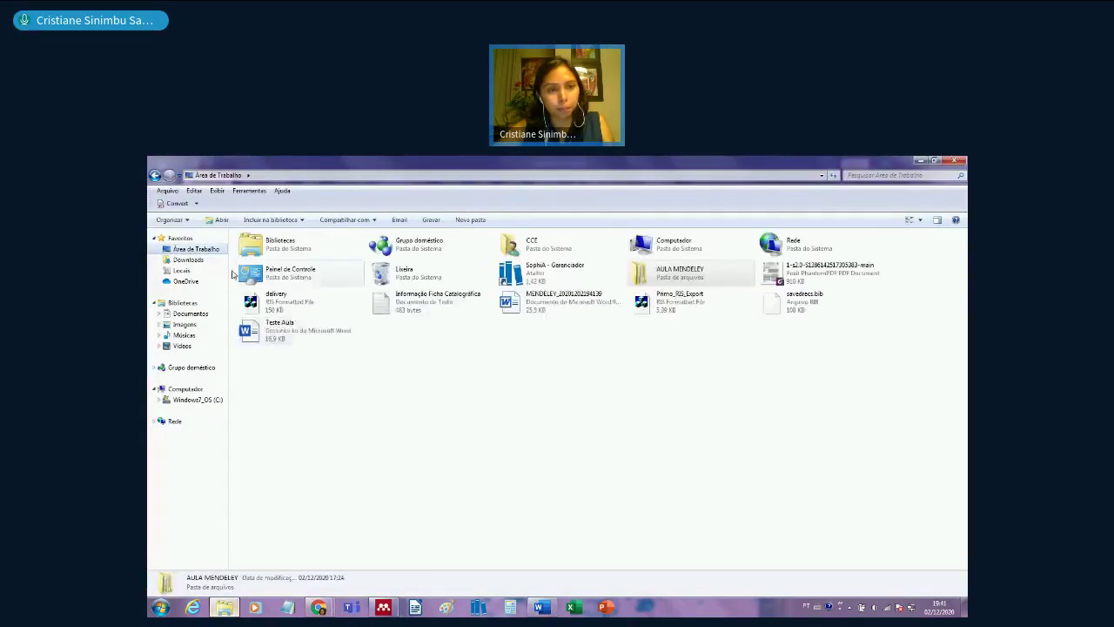
click(551, 303)
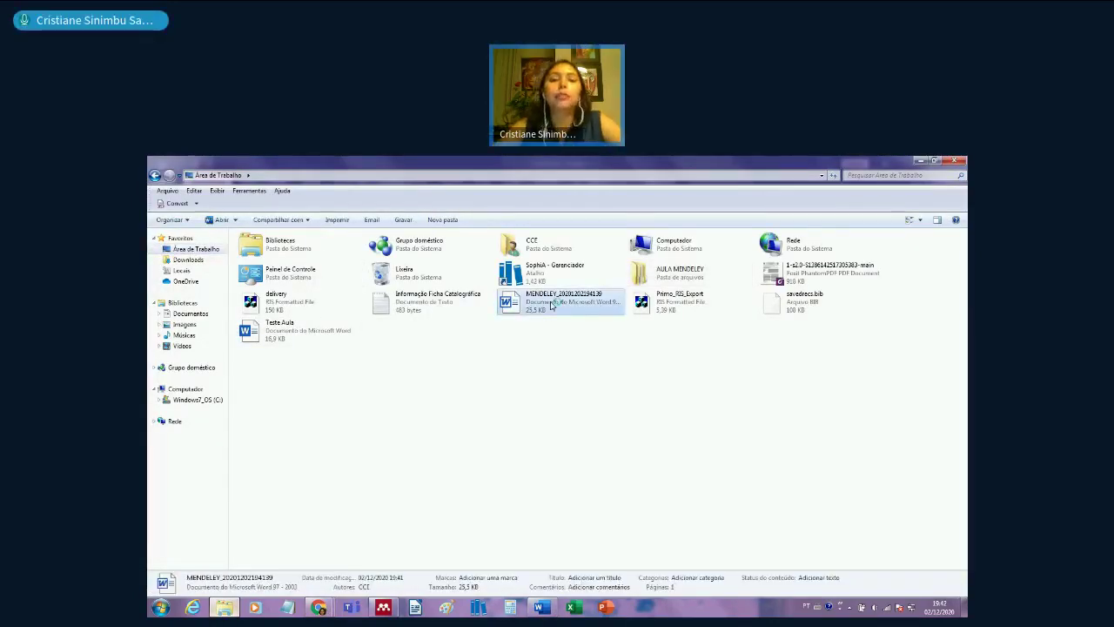
double_click(551, 304)
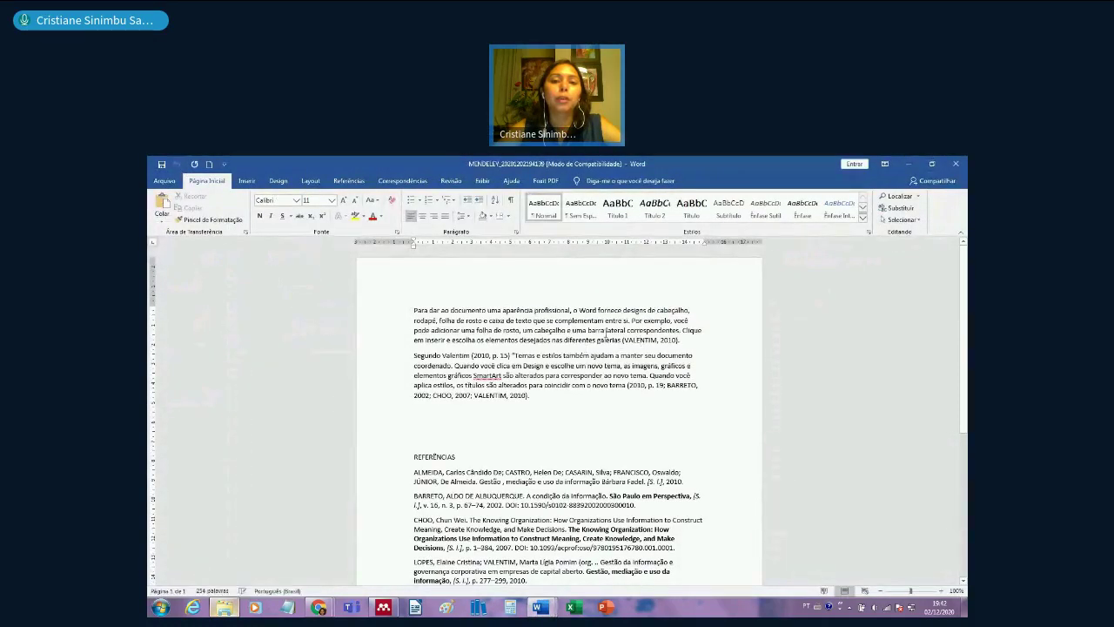
- Delete the copy's first paragraph and select the ALMEIDA, BARRETO and CHOO references
drag(686, 347, 498, 321)
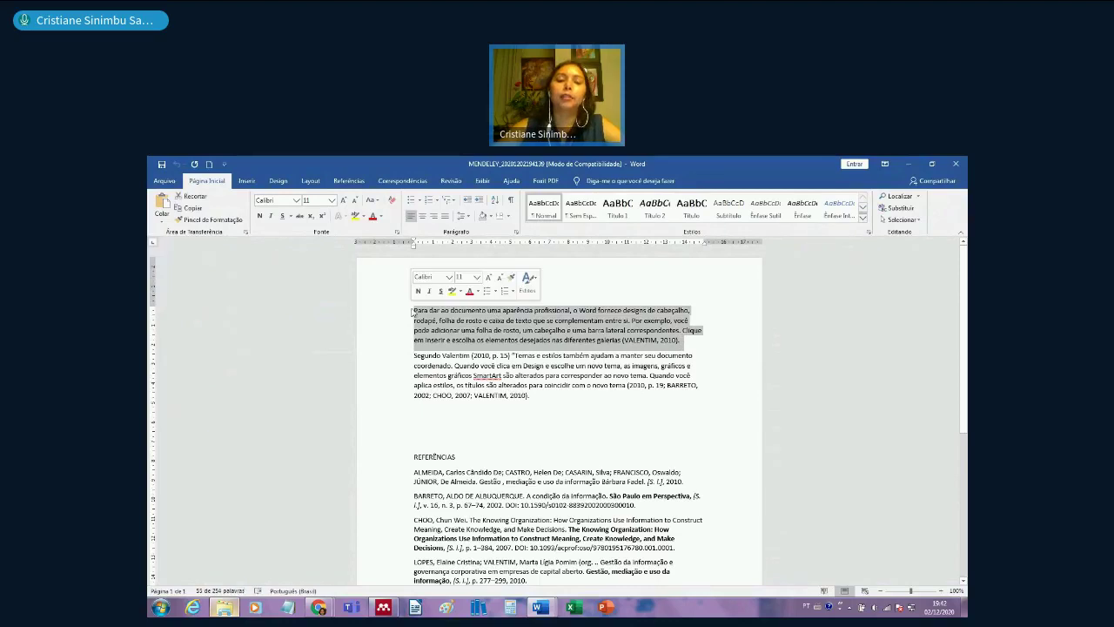
key(Delete)
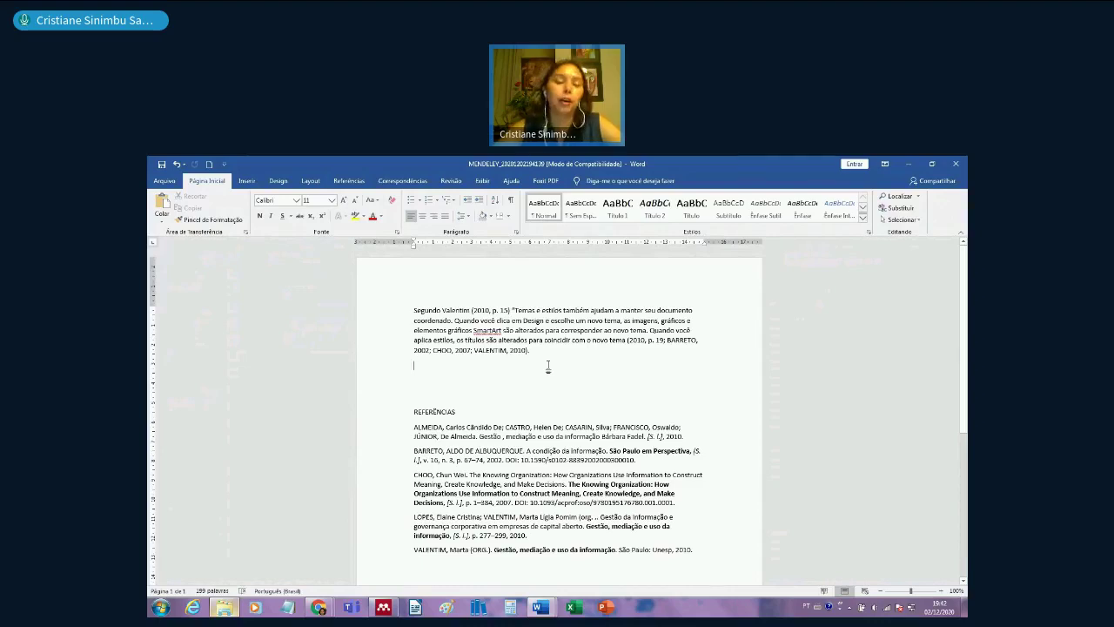
drag(413, 426, 740, 492)
click(579, 396)
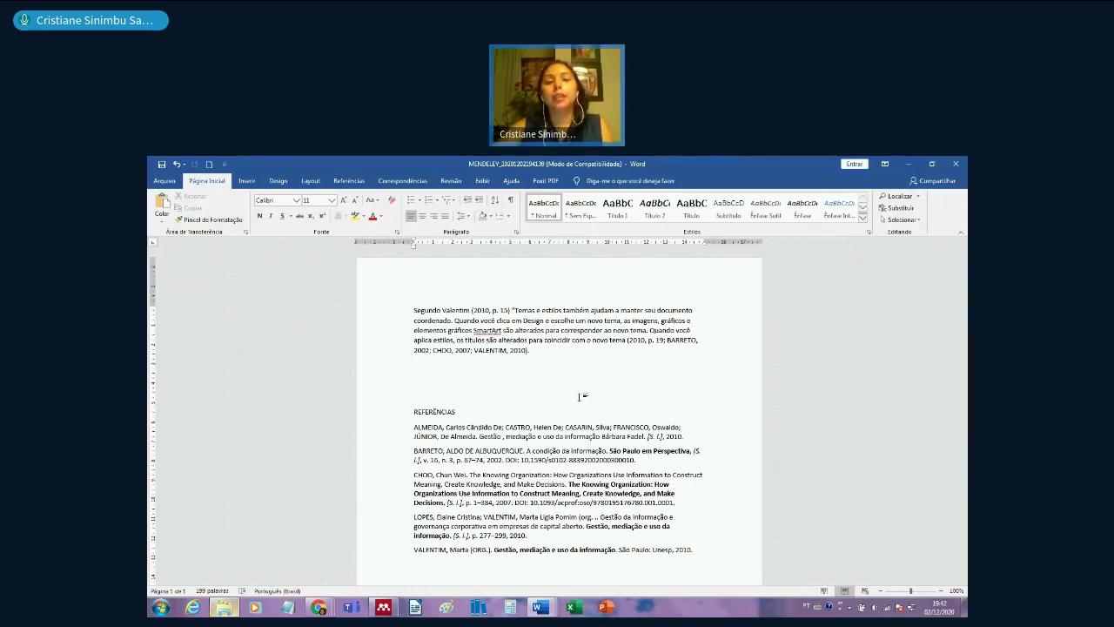
- Select the BARRETO through LOPES references, then close the copy and answer the save prompt
click(564, 436)
drag(539, 474, 540, 535)
click(557, 383)
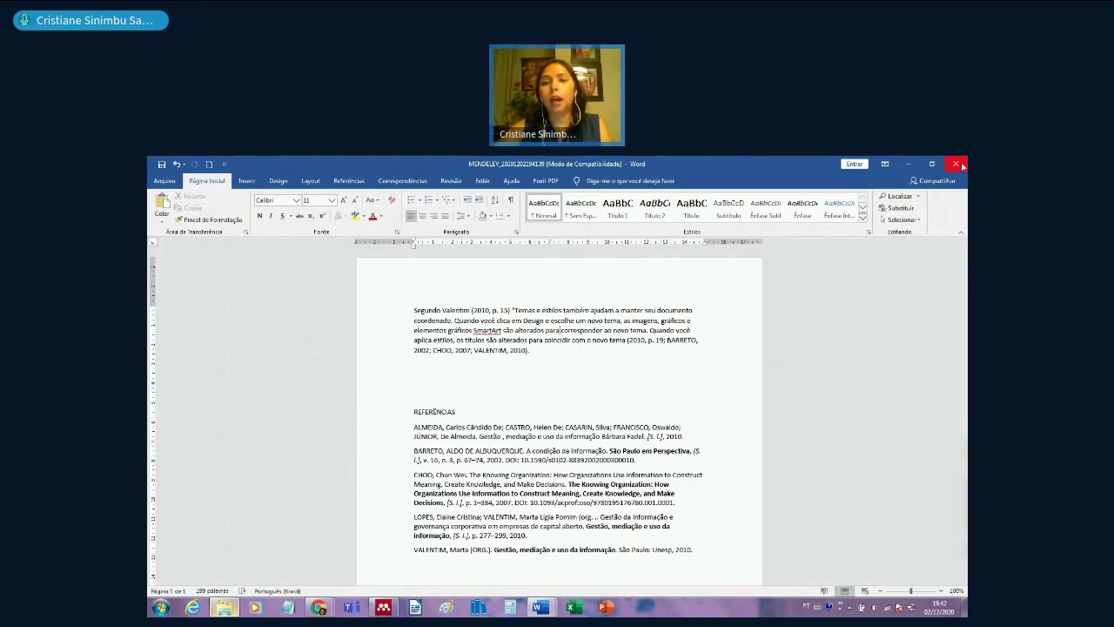
click(956, 164)
click(562, 400)
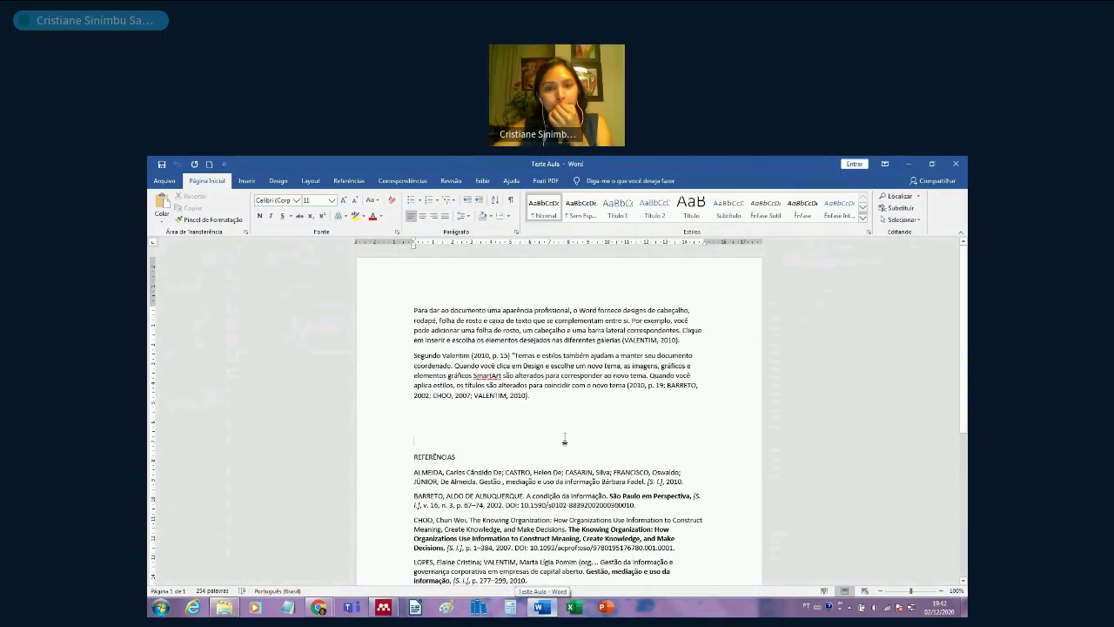
- Scroll through the reference list and enlarge the page view
scroll(565, 437, down, 5)
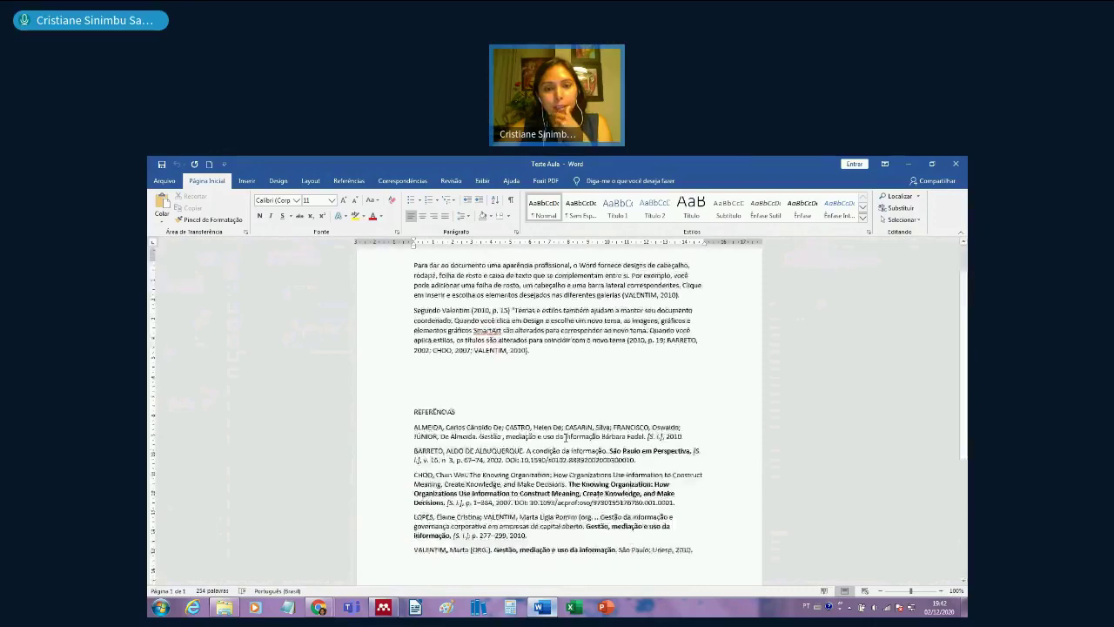
scroll(567, 437, up, 3)
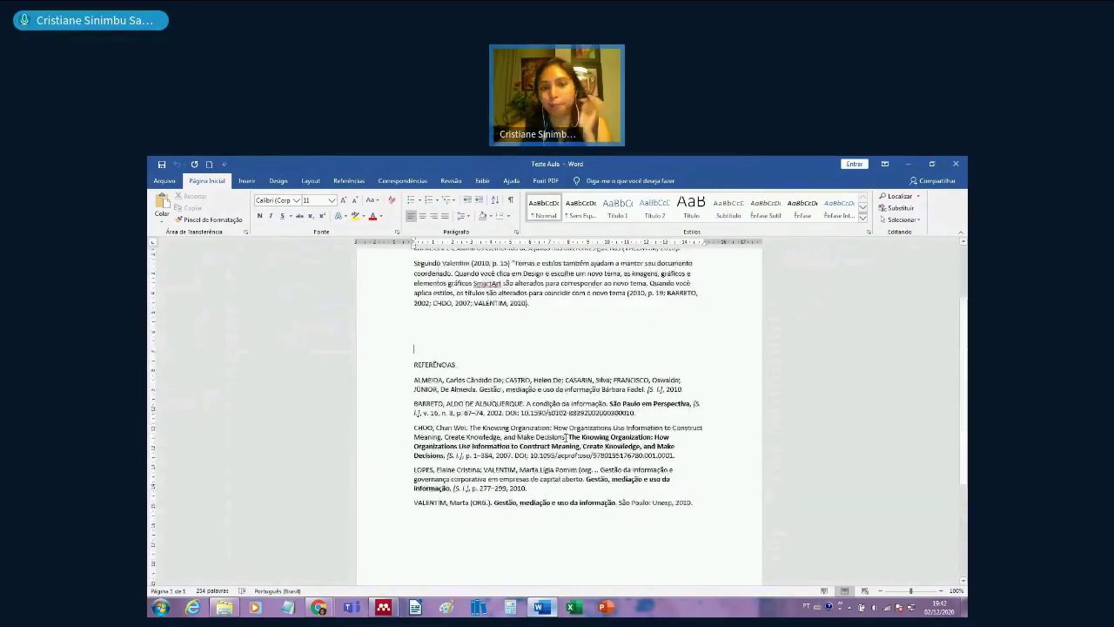
scroll(566, 438, up, 2)
click(941, 592)
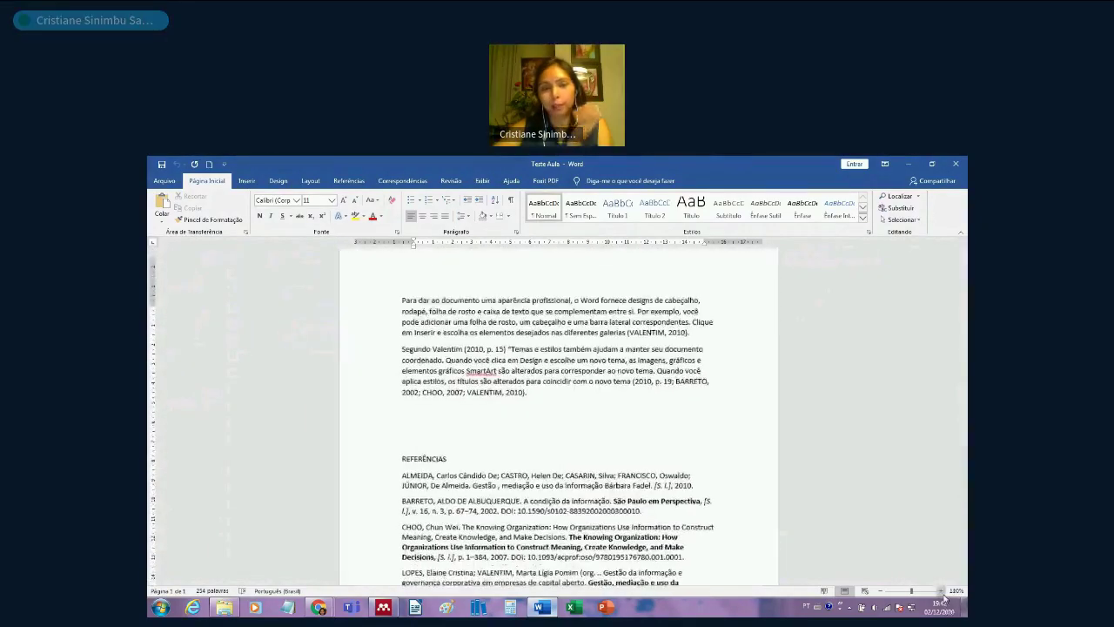
click(941, 592)
click(941, 592)
click(941, 592)
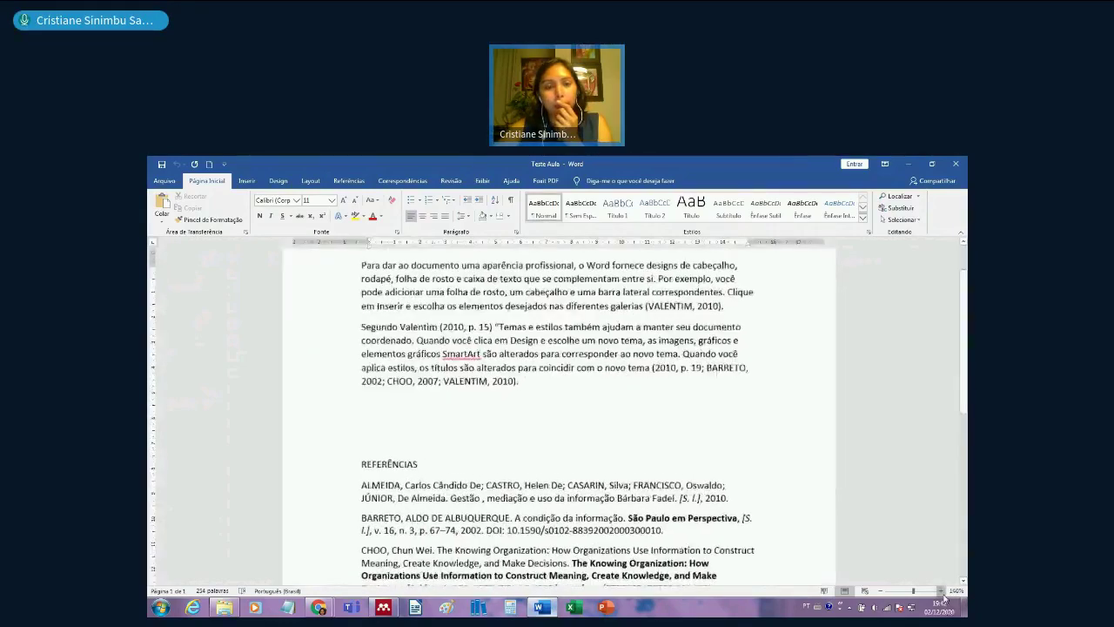
scroll(550, 430, up, 1)
scroll(550, 430, up, 1)
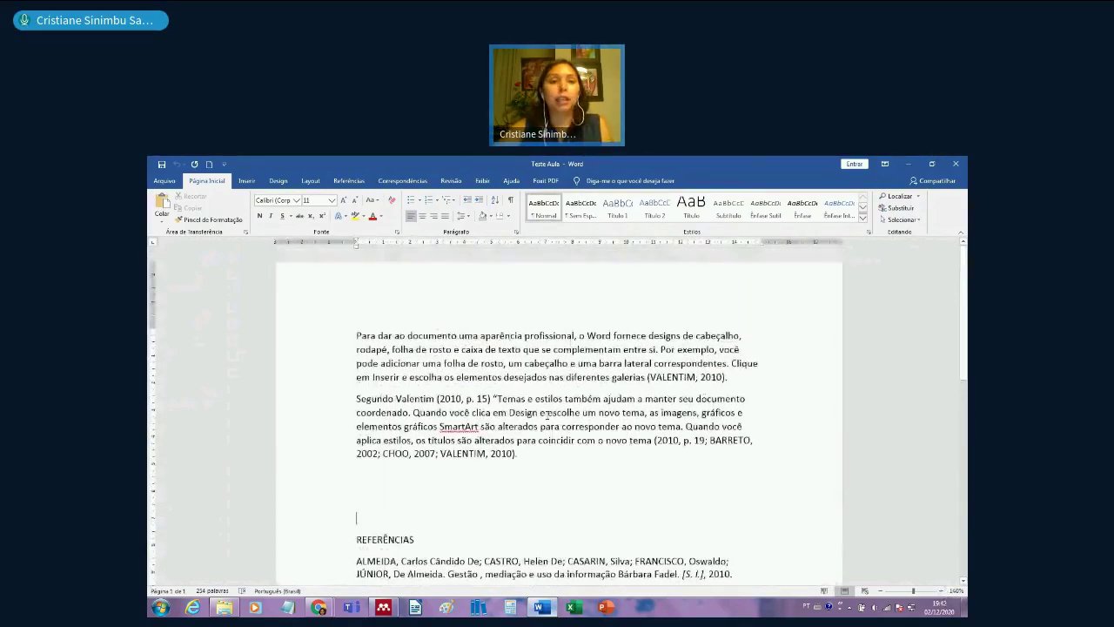
- Switch citations to American Psychological Association style, review the references, and bring up Mendeley Desktop
click(349, 180)
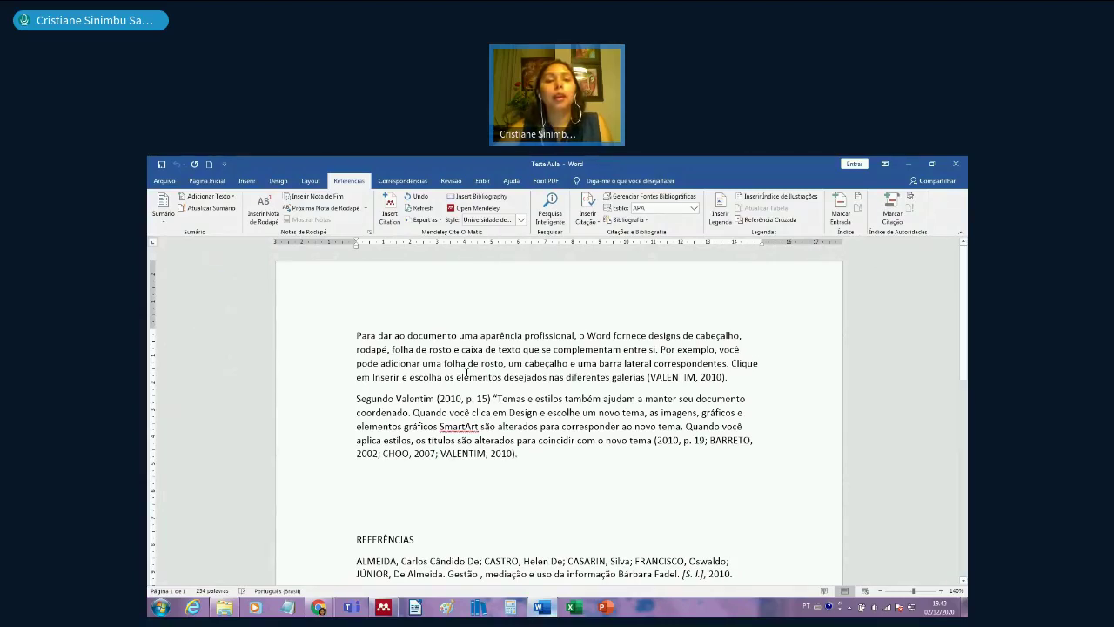
click(522, 220)
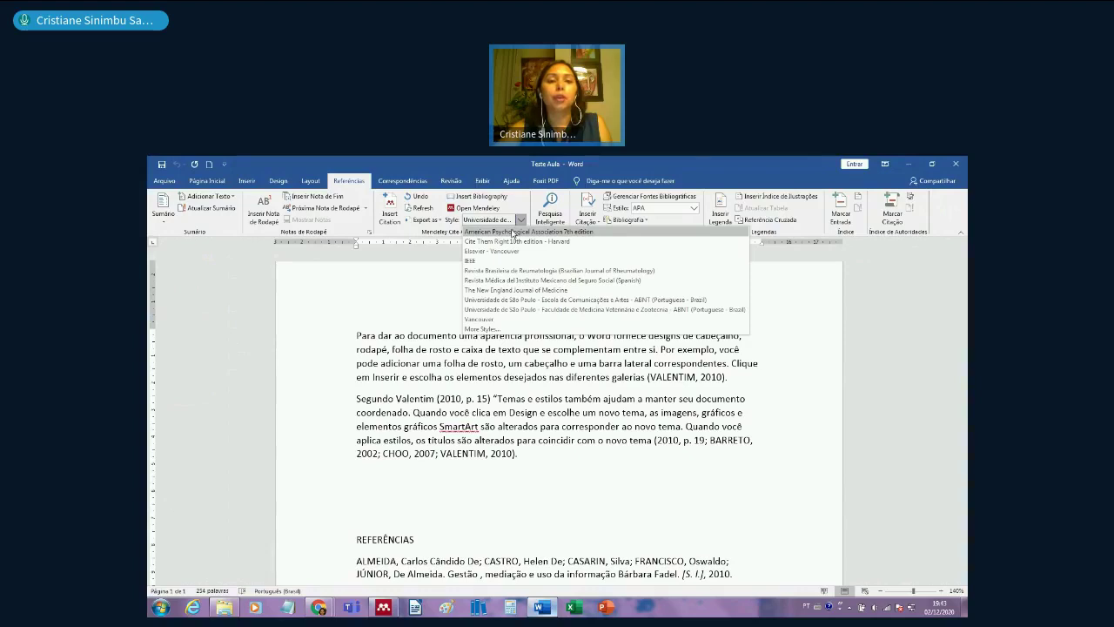
click(513, 233)
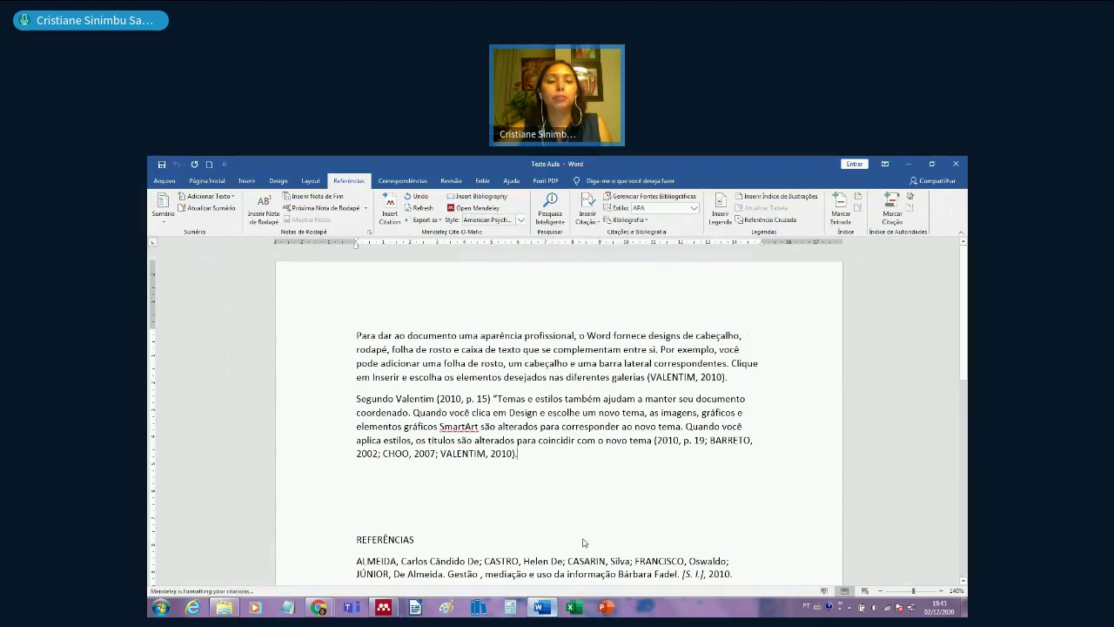
scroll(584, 542, down, 3)
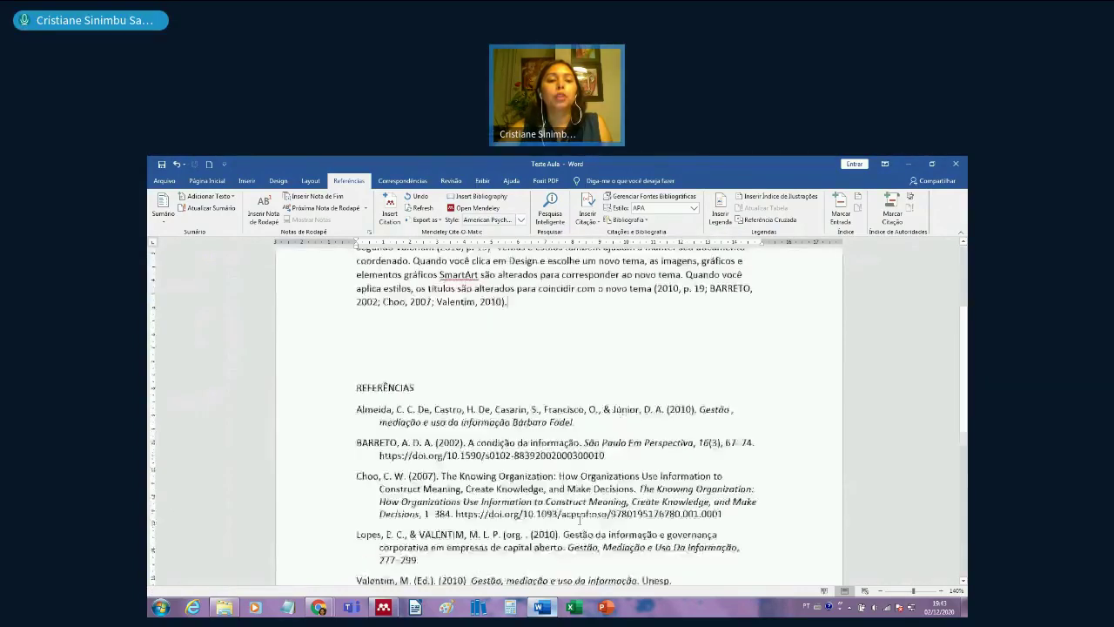
scroll(580, 518, down, 4)
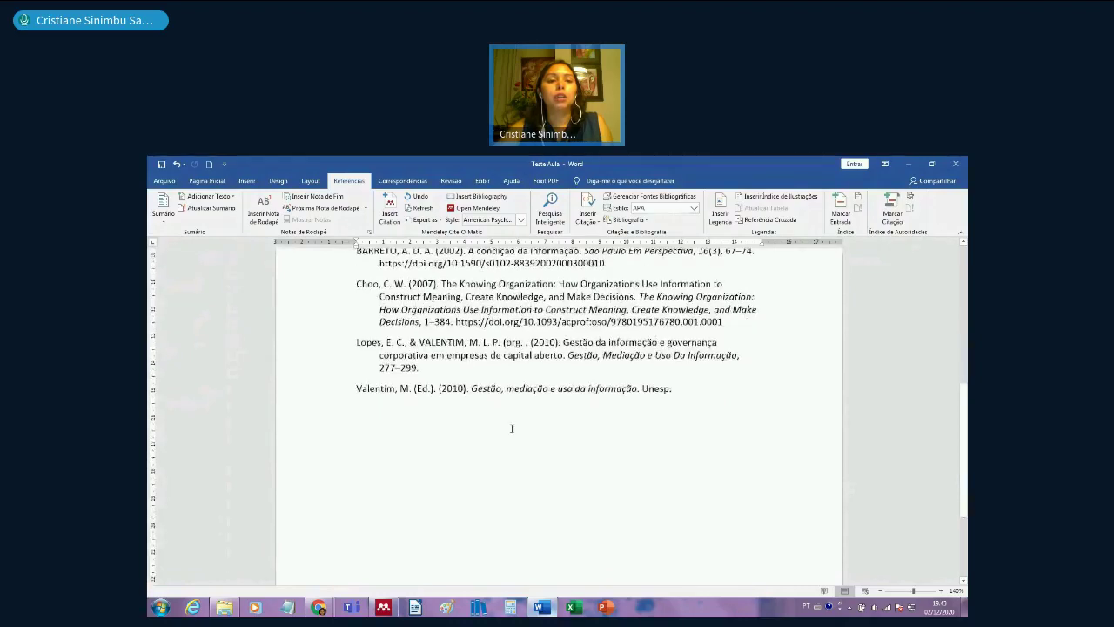
scroll(512, 428, up, 1)
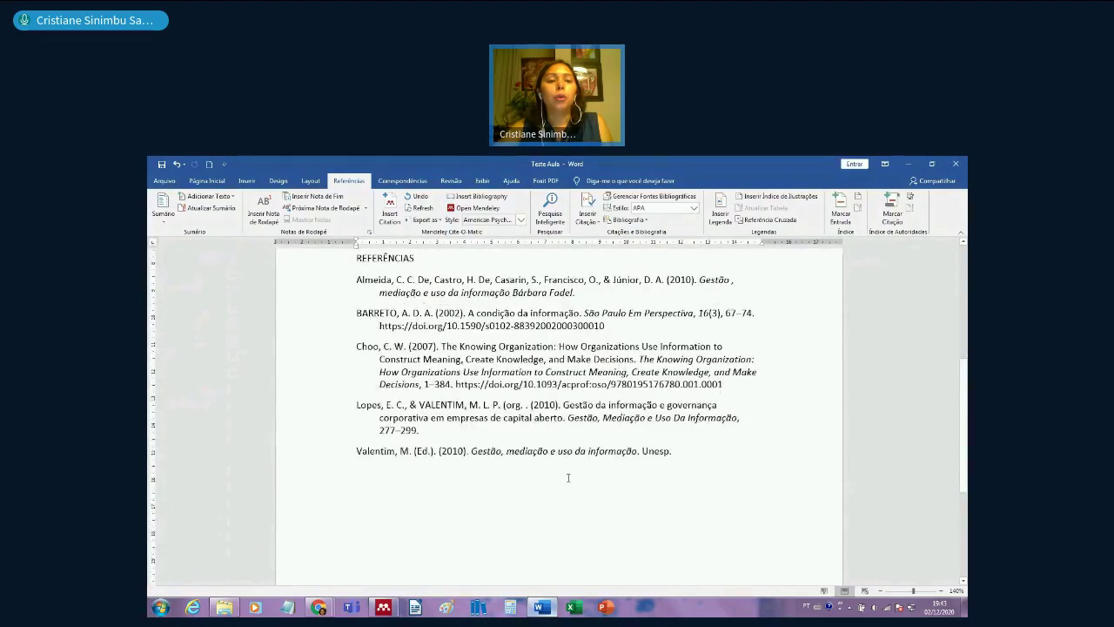
scroll(568, 477, up, 1)
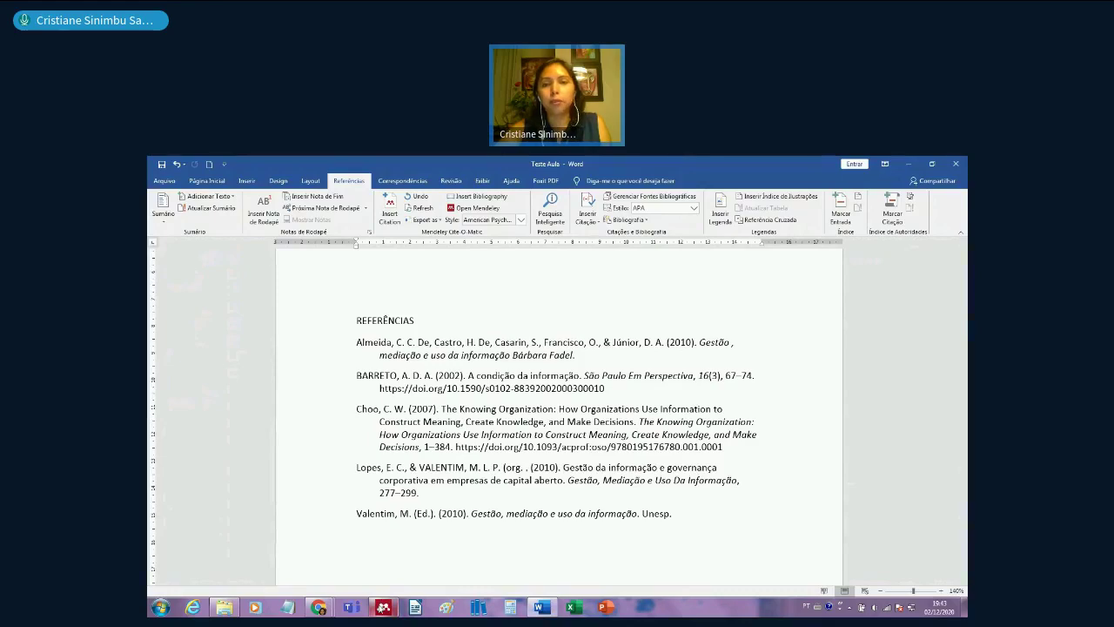
click(383, 606)
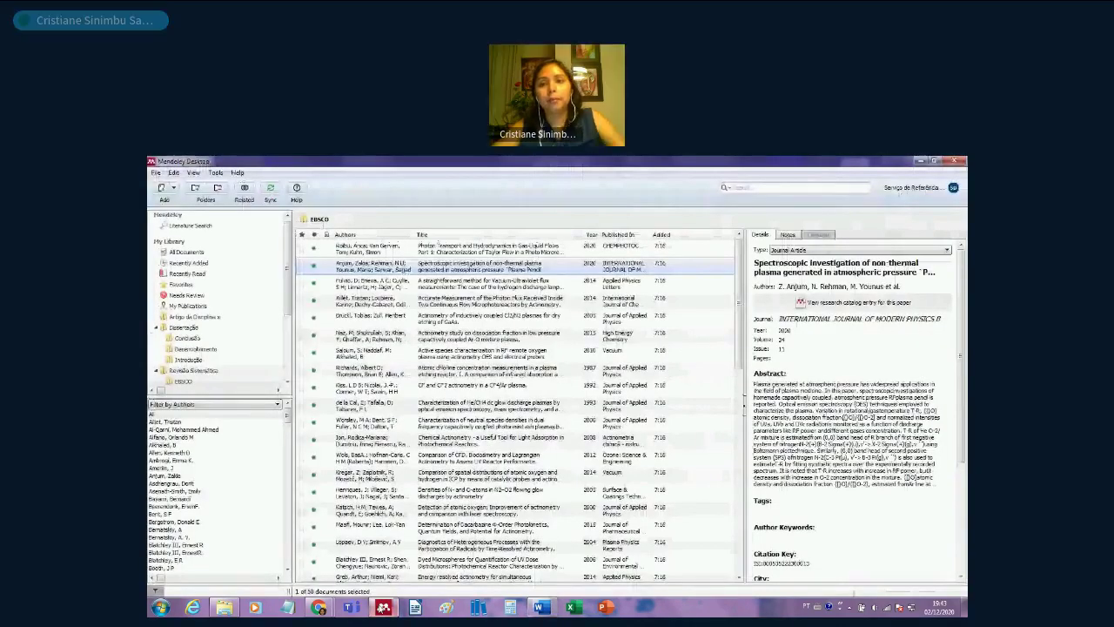
- Search all documents by title for 'a condição da informação' and select that reference
click(761, 188)
text(actino)
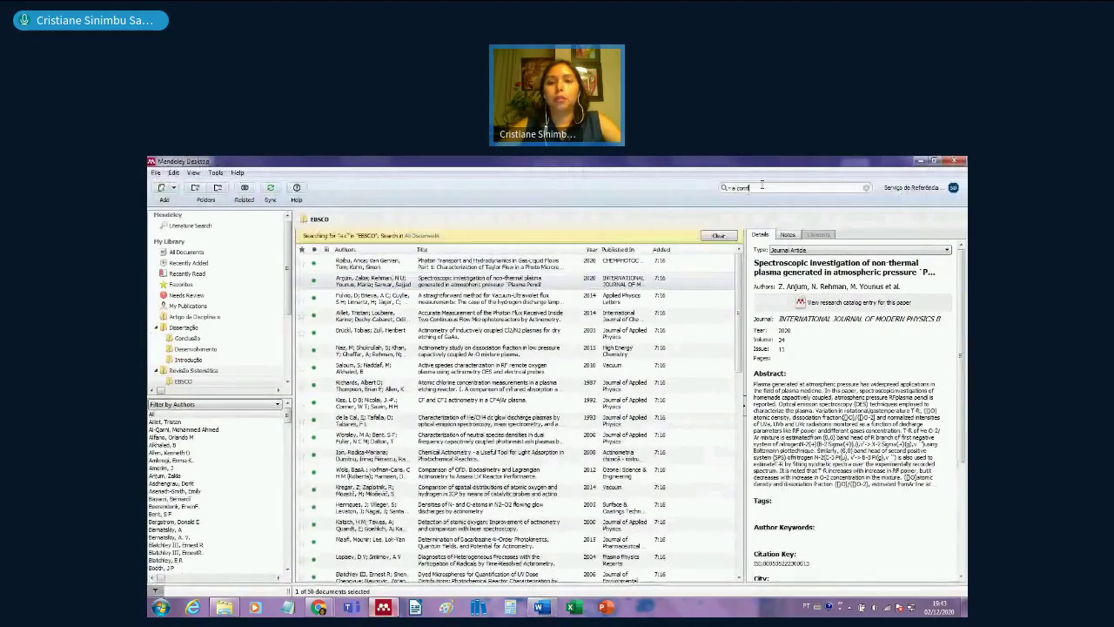
text(ição da informa)
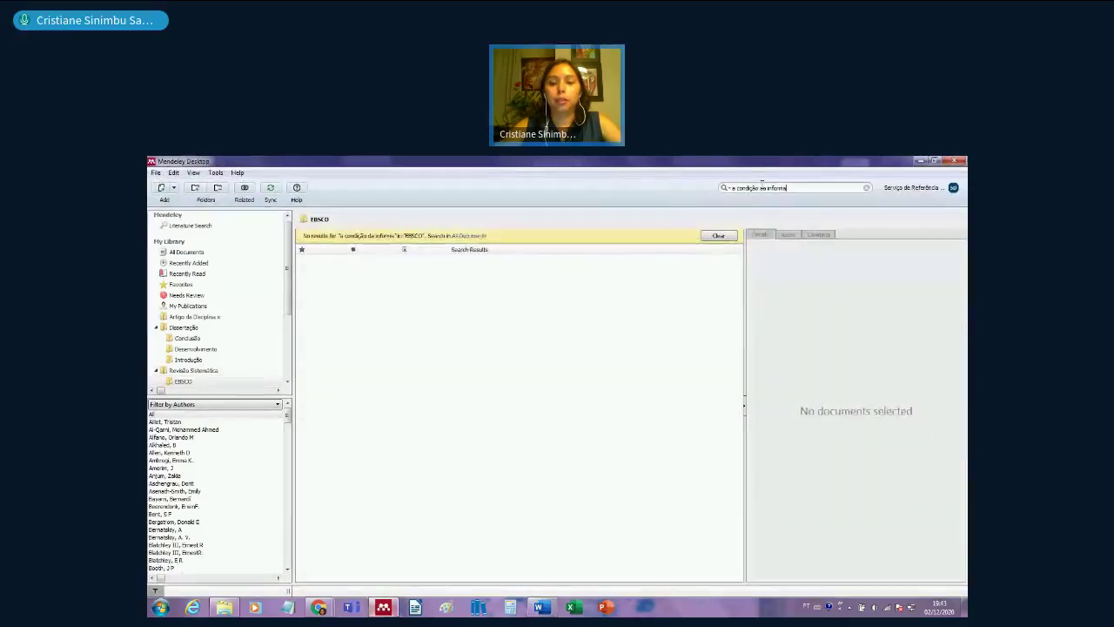
text(ção)
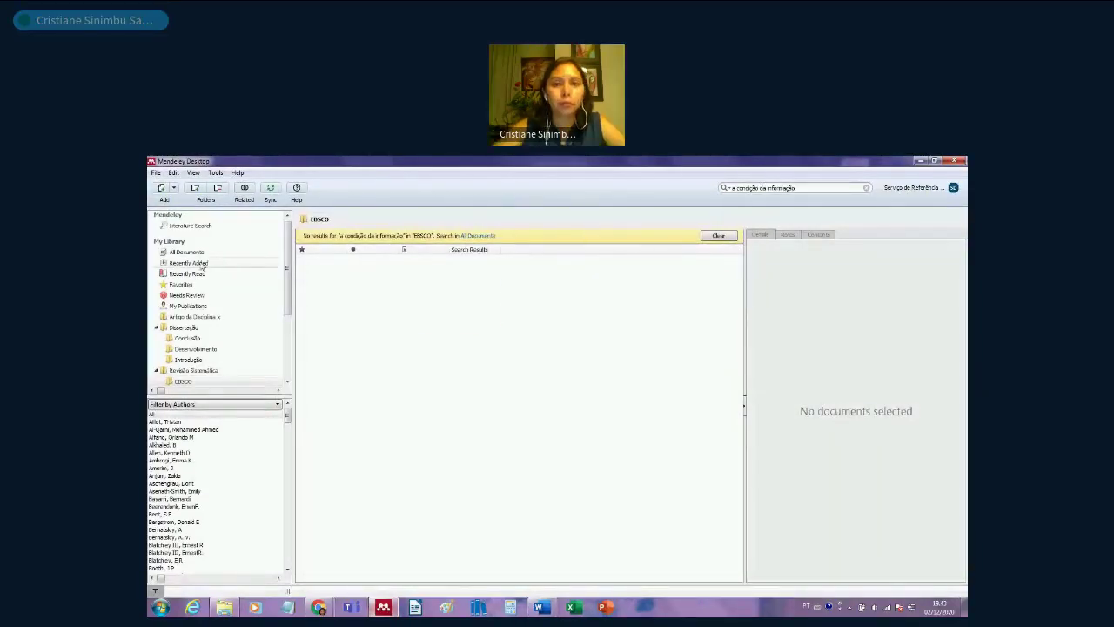
click(186, 252)
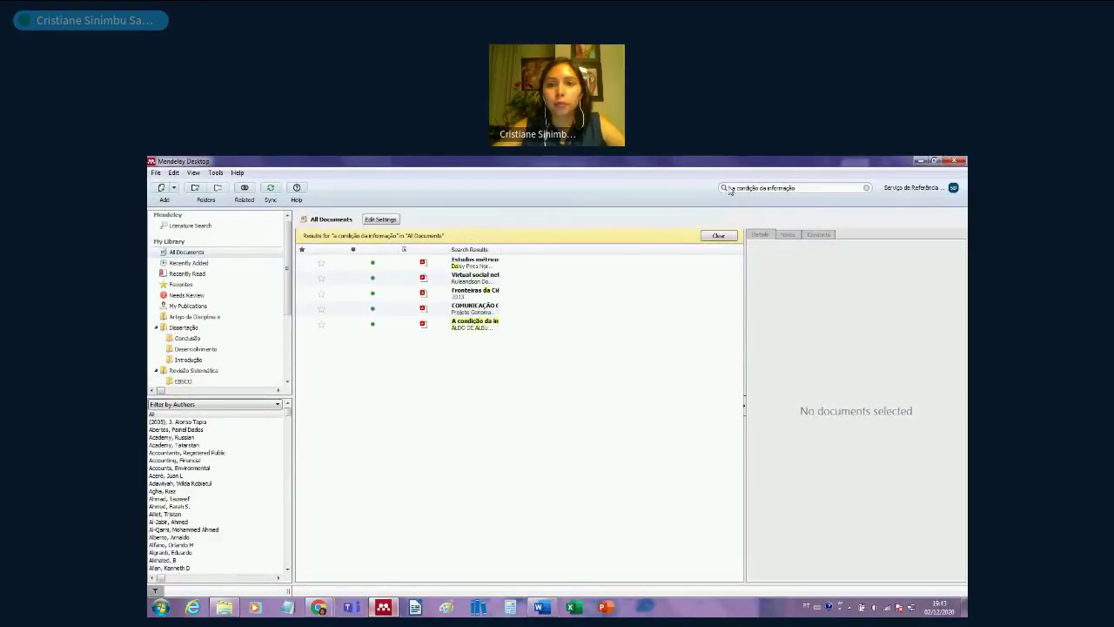
click(728, 189)
click(739, 212)
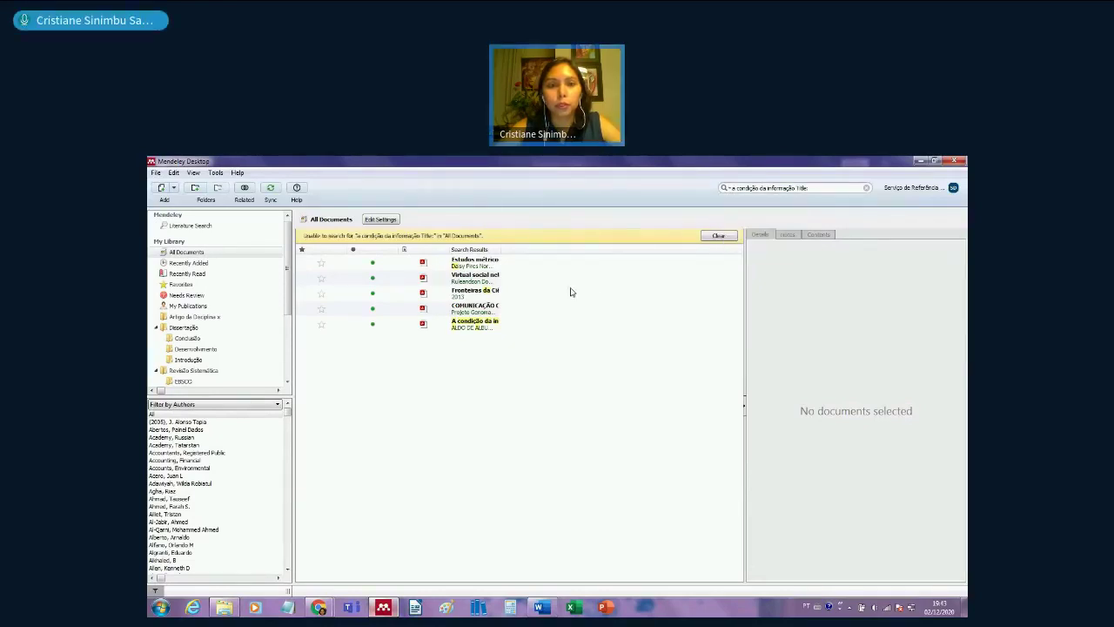
drag(499, 249, 636, 250)
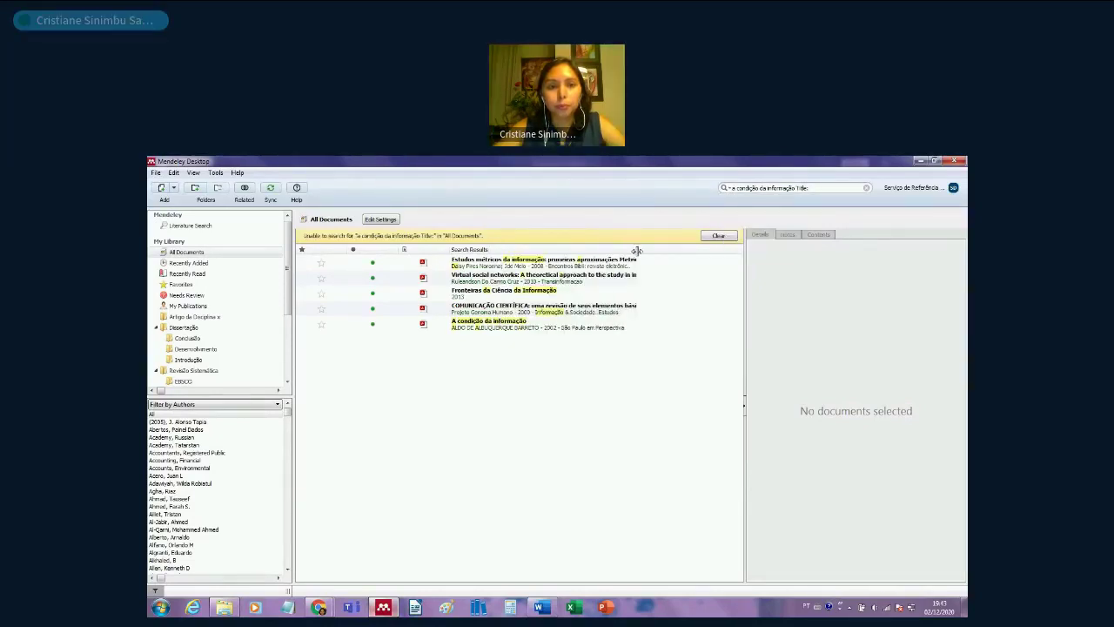
click(557, 322)
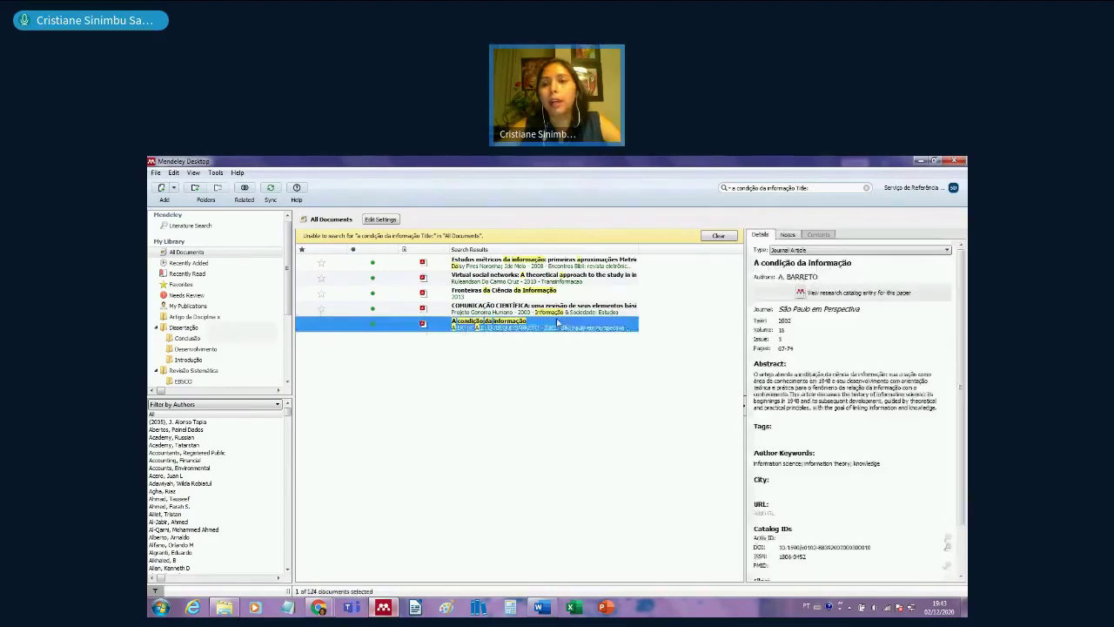
- Change the reference's author to 'Barreto, Aldo de Albuquerque' and save it
click(781, 276)
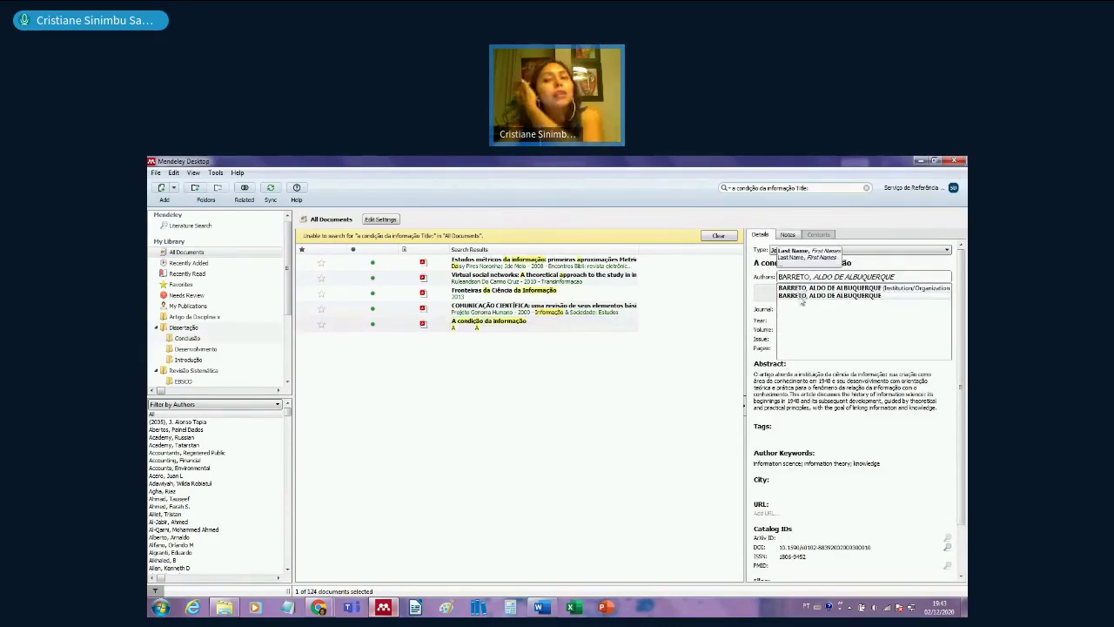
drag(779, 276, 812, 277)
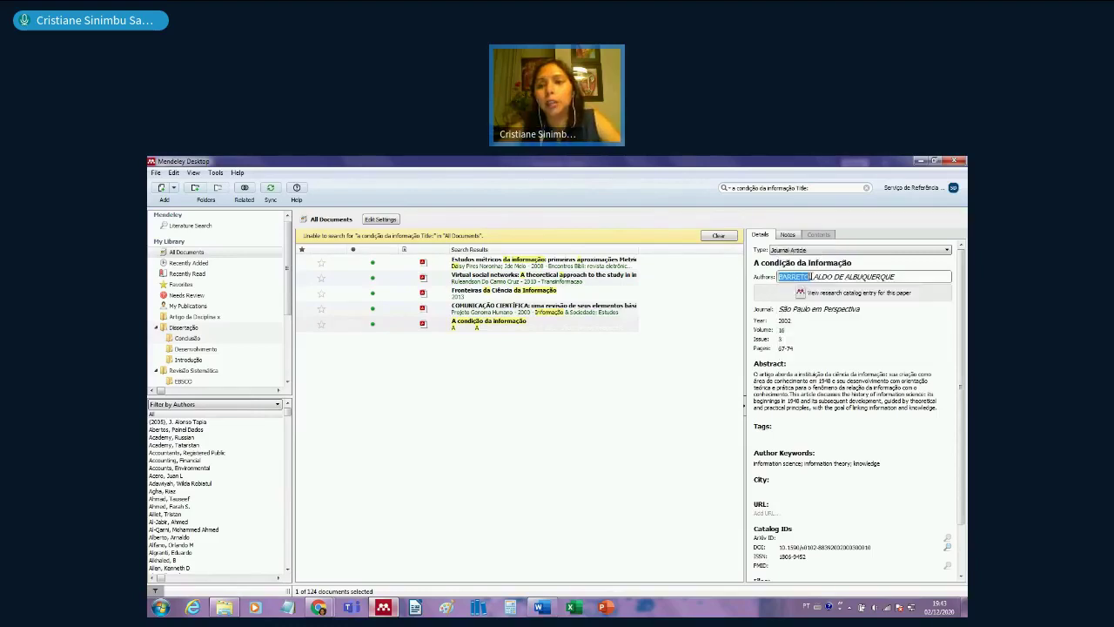
text(B)
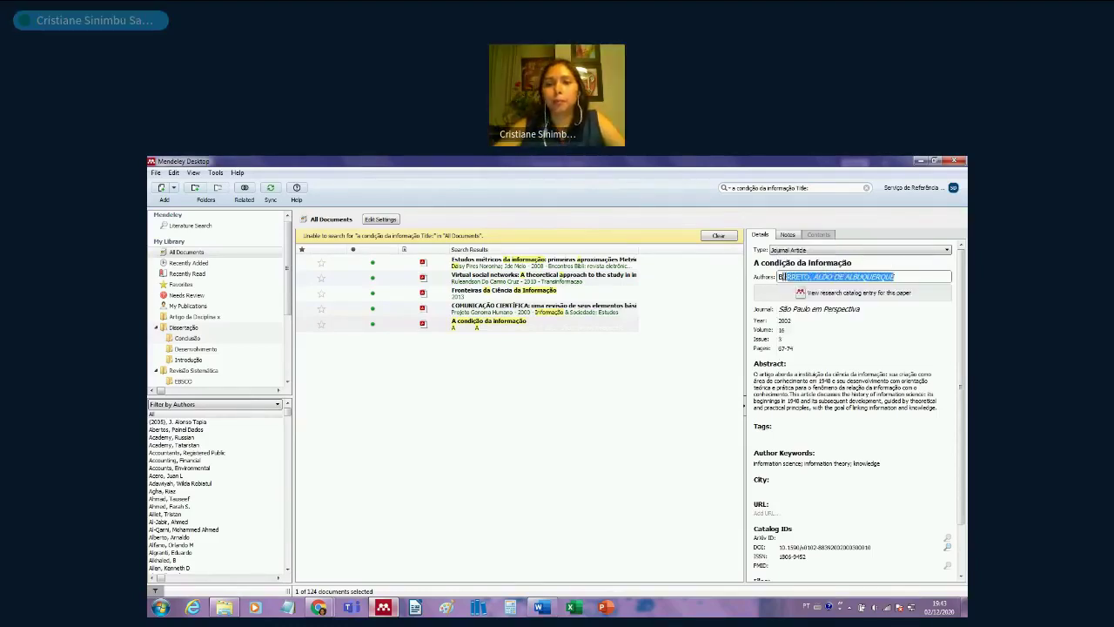
text(arreto)
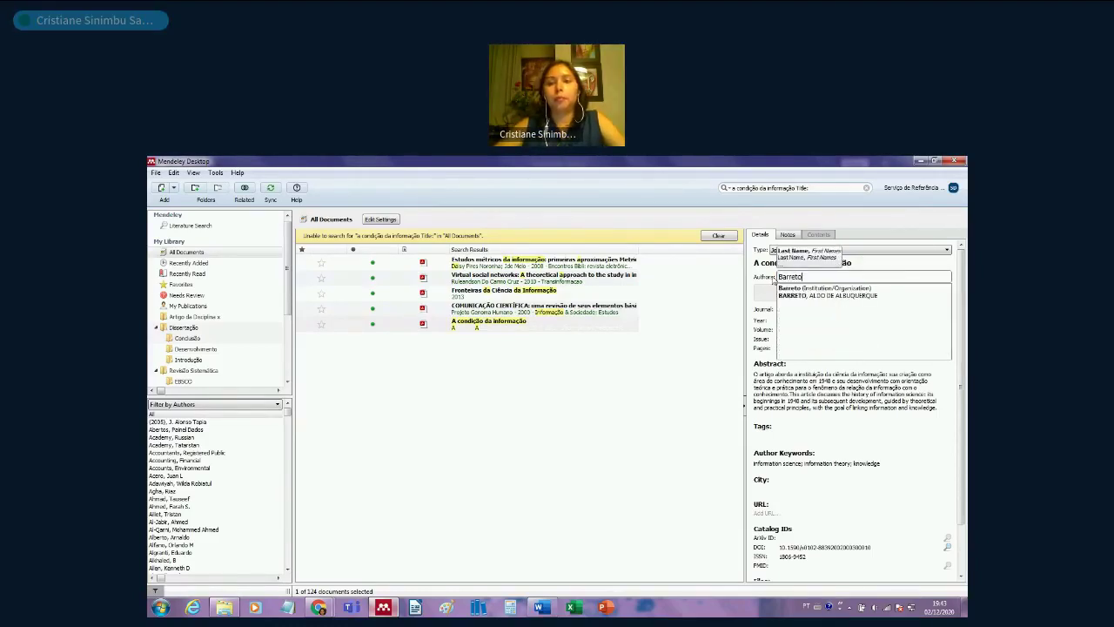
text(, Aldo de)
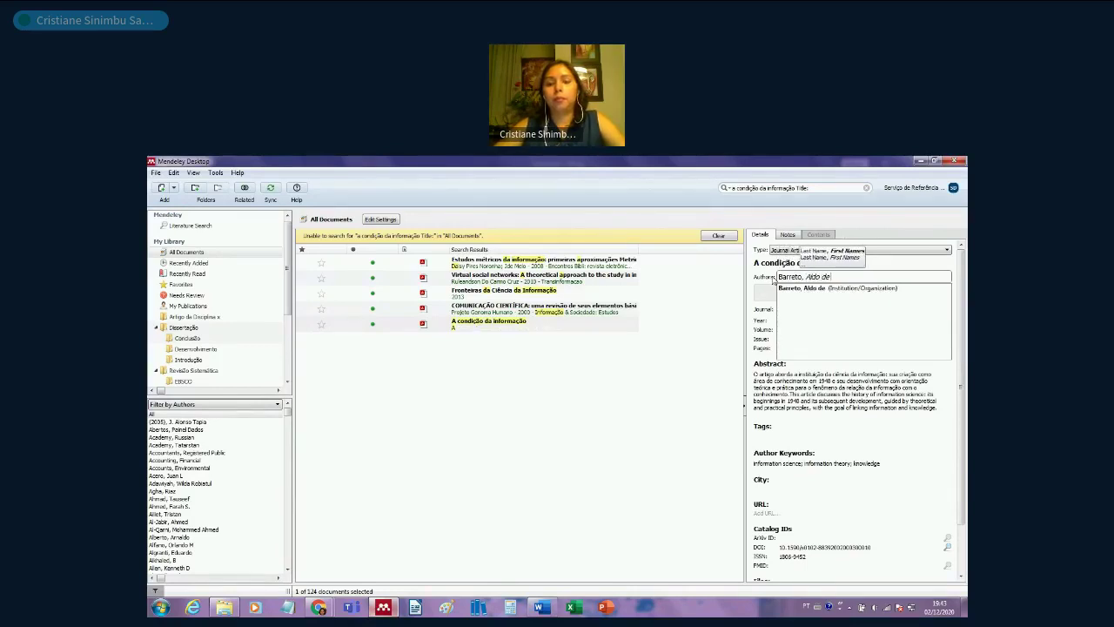
text( Albuquerque)
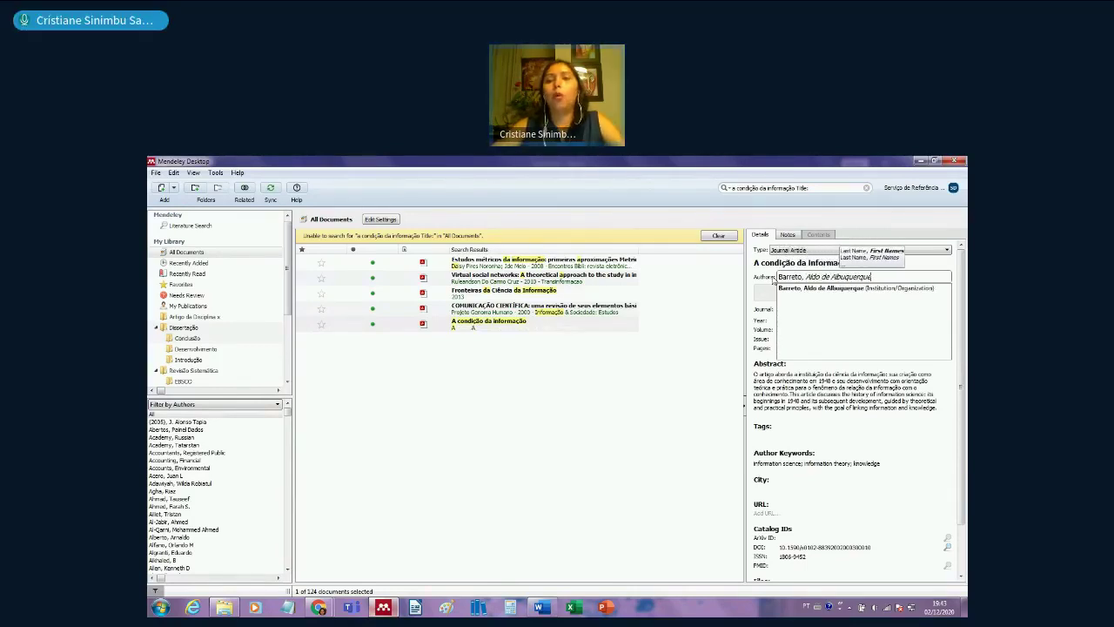
click(621, 386)
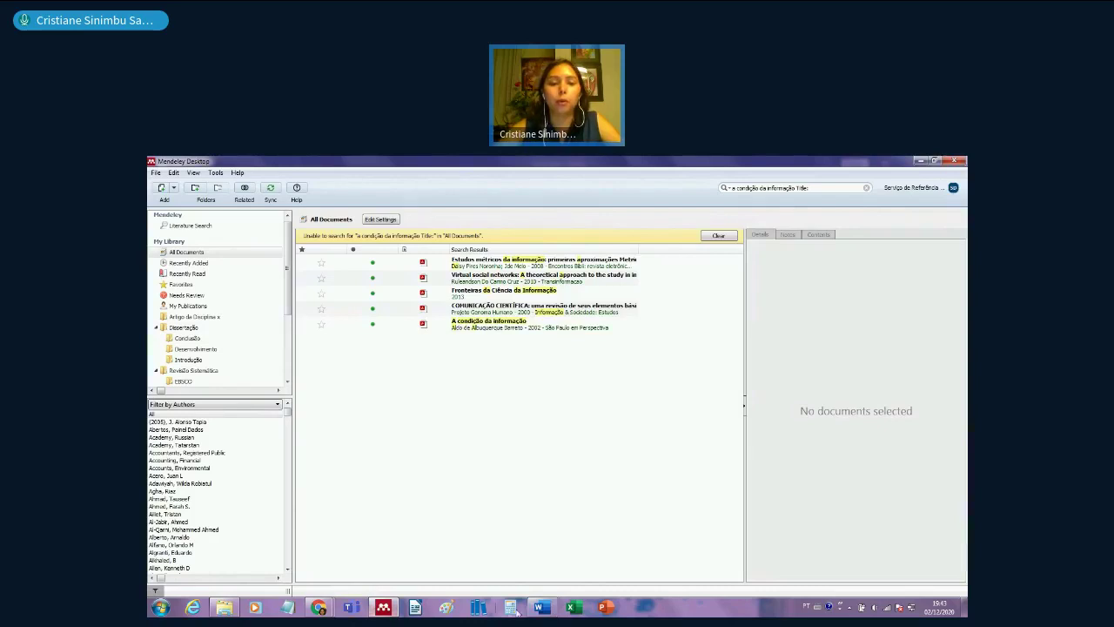
click(540, 607)
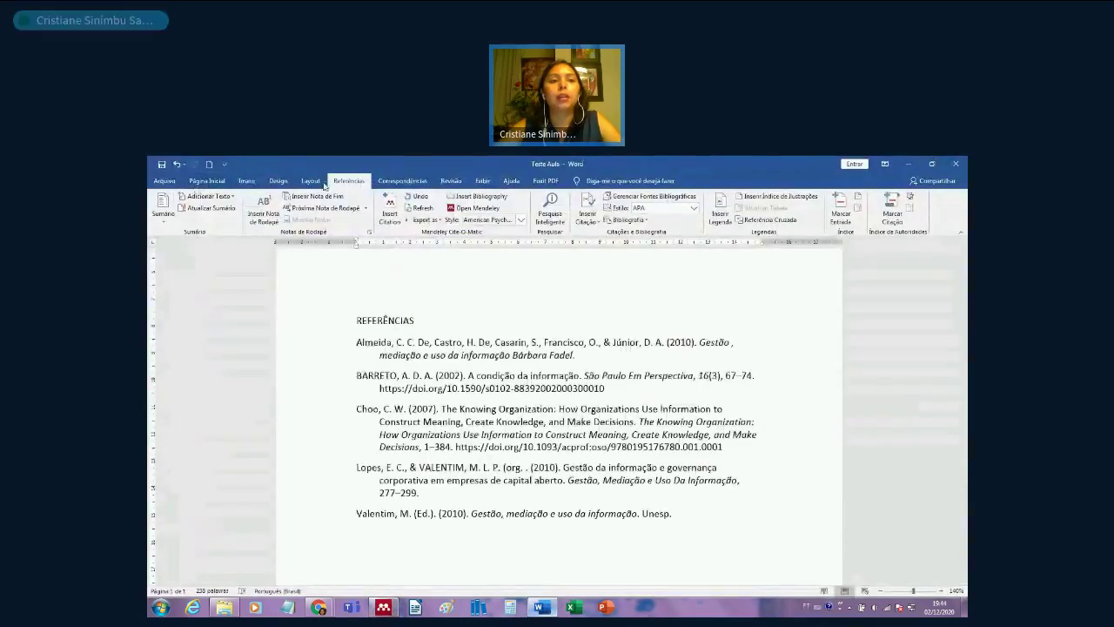
- Refresh the Mendeley citations so the bibliography shows Barreto, A. de A. (2002)
click(419, 208)
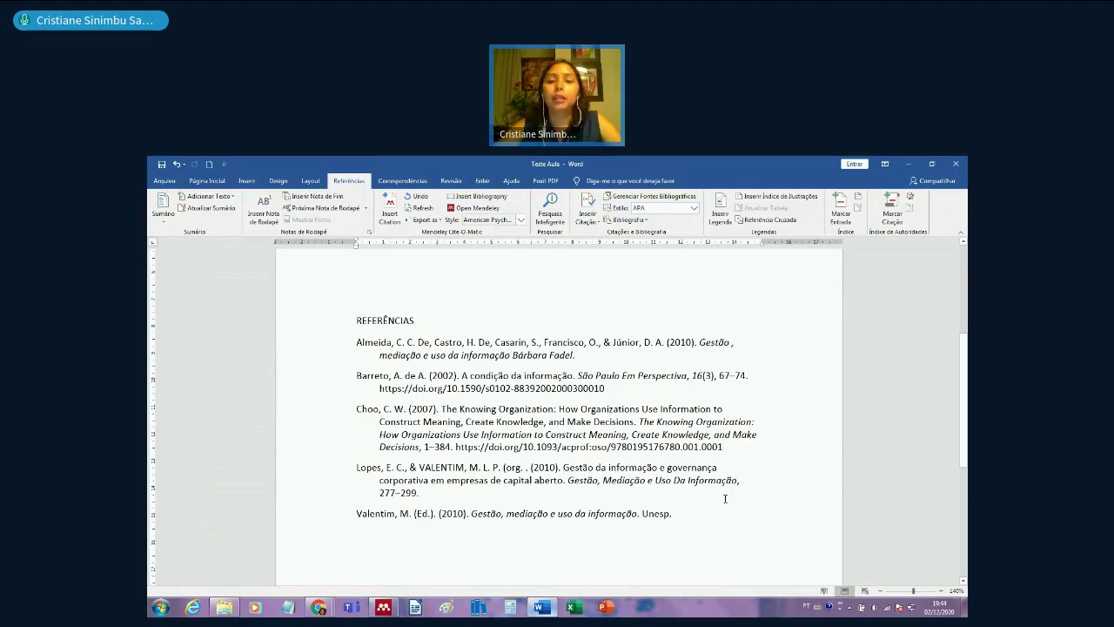
scroll(725, 498, up, 3)
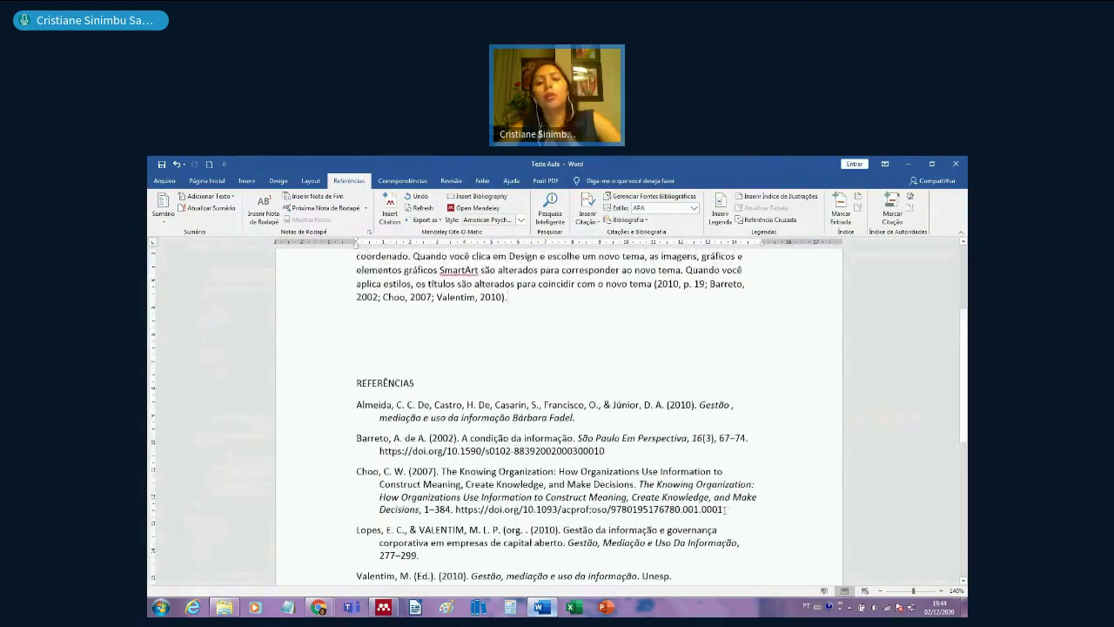
click(763, 432)
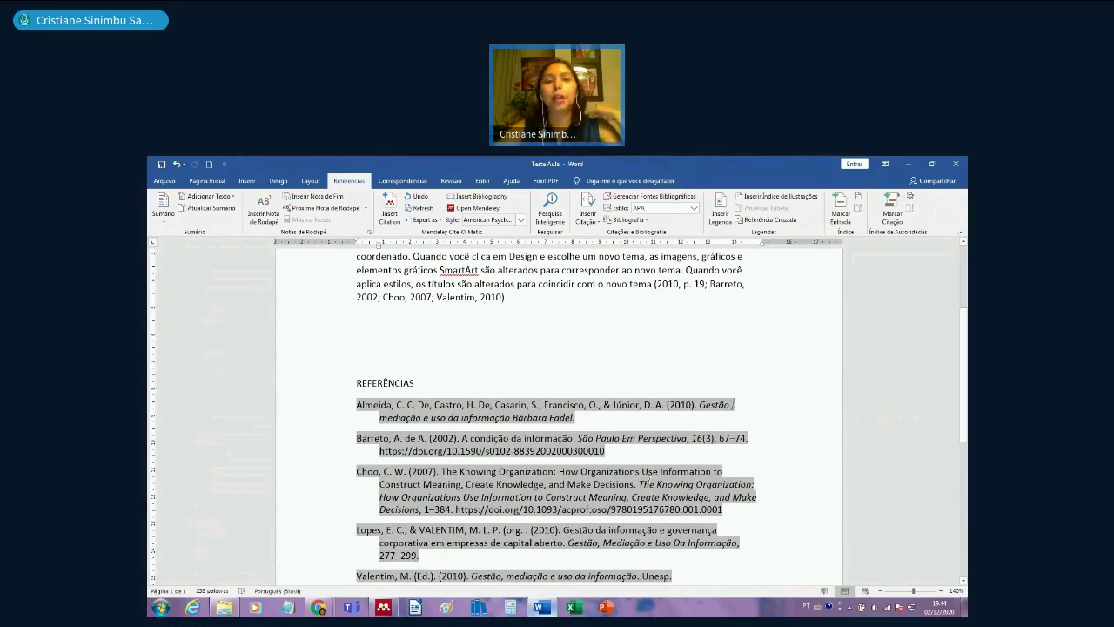
scroll(539, 482, up, 5)
click(522, 454)
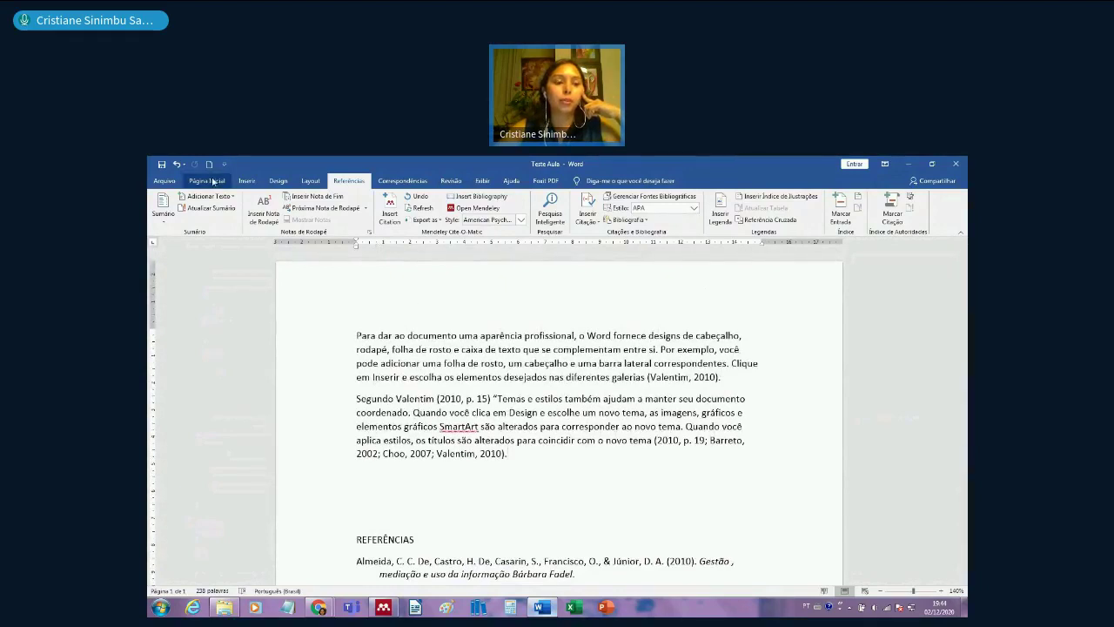
- Bring the Chrome window with Mendeley forward and go to the web conference tab
click(324, 609)
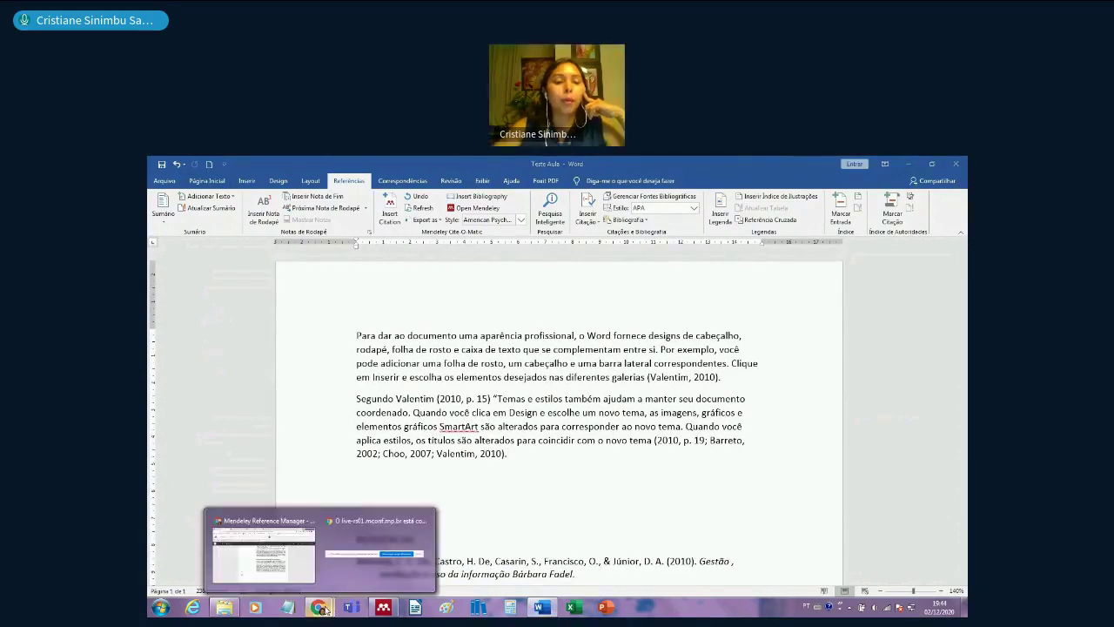
click(291, 555)
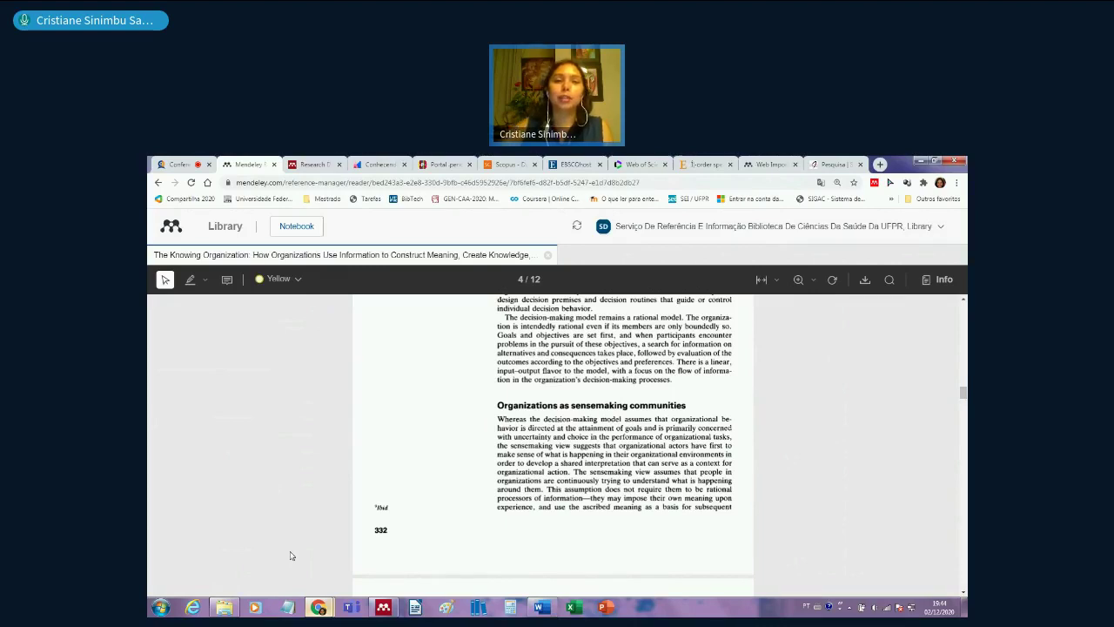
click(176, 165)
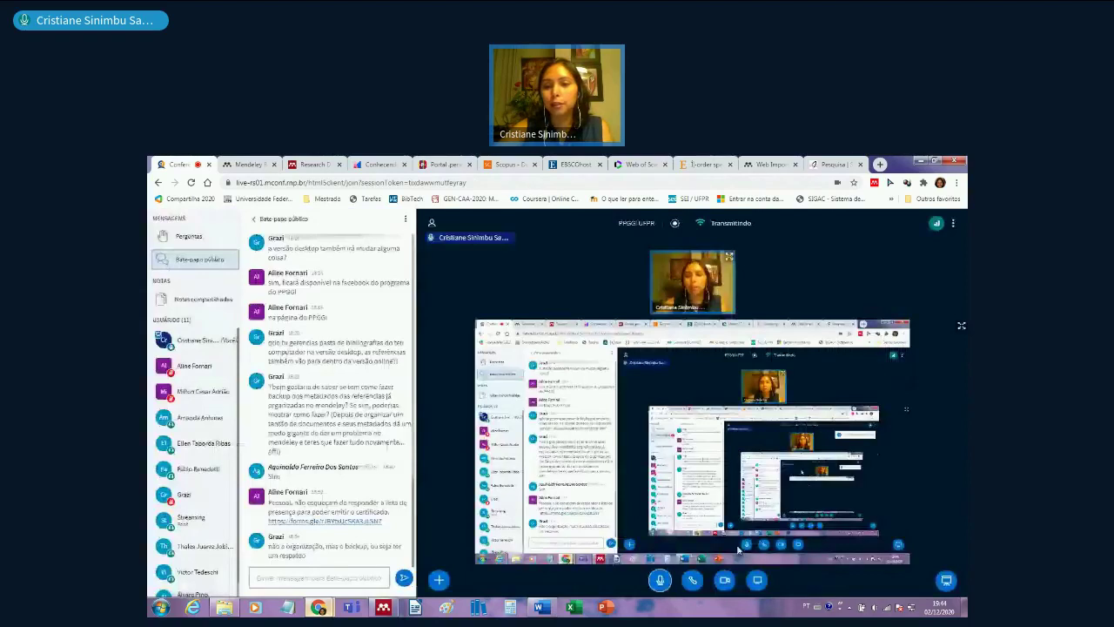